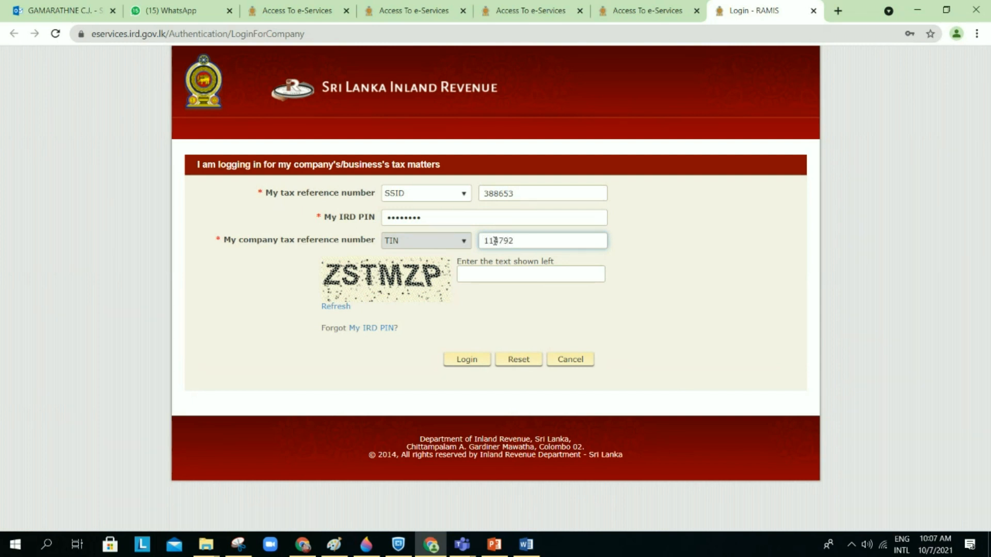
# Step: Complete the company TIN, correct its wrong digit, and enter the captcha text
pyautogui.write('480')
pyautogui.click(518, 273)
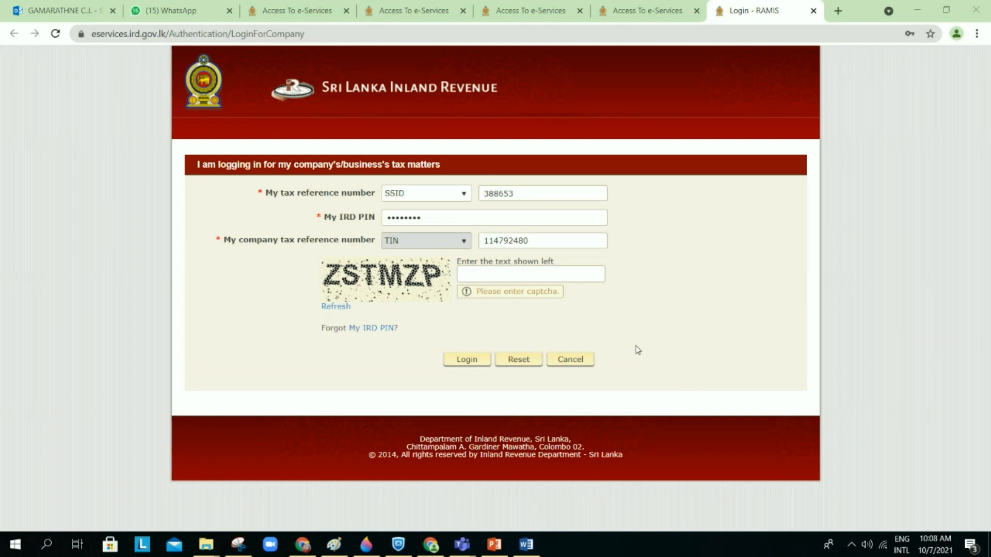
pyautogui.click(516, 274)
pyautogui.click(515, 241)
pyautogui.press('Delete')
pyautogui.write('7')
pyautogui.click(493, 282)
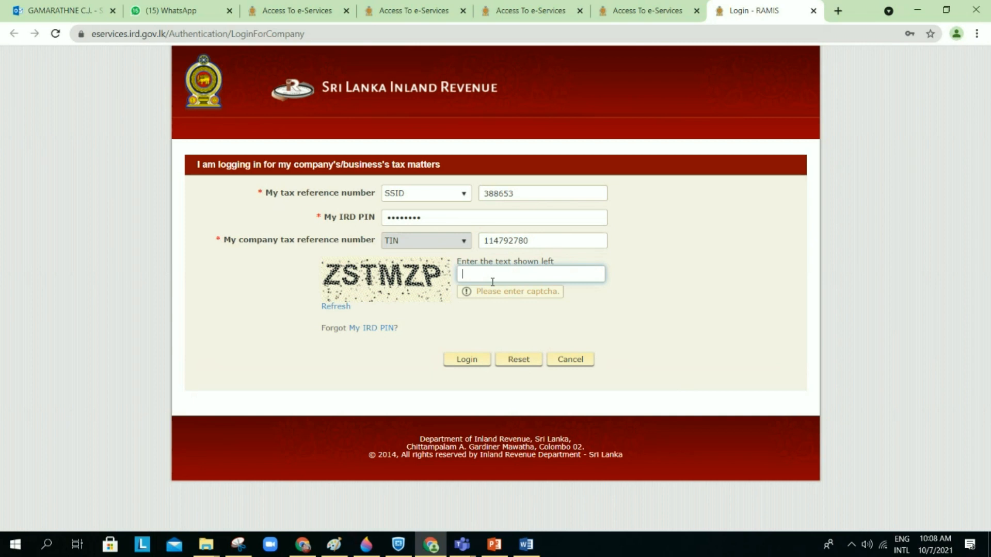
pyautogui.write('zstmzp')
# Step: Log in to the company's RAMIS e-Services account and switch to the PowerPoint presentation
pyautogui.click(467, 360)
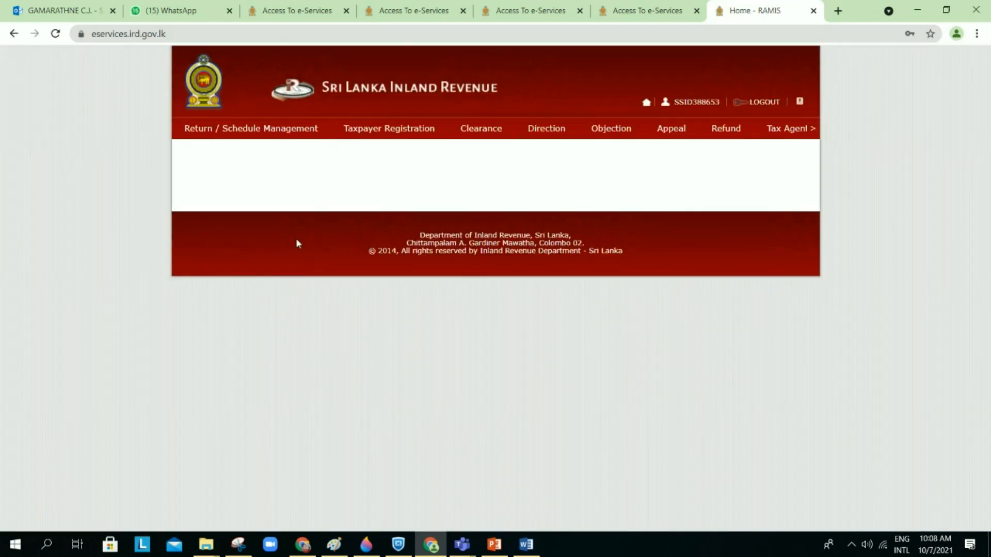
pyautogui.moveTo(258, 132)
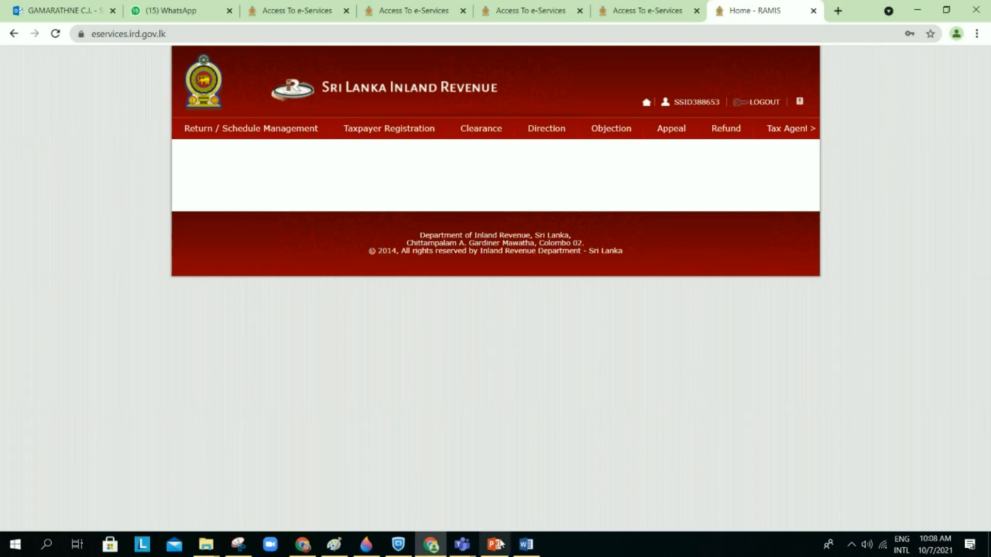
pyautogui.moveTo(500, 544)
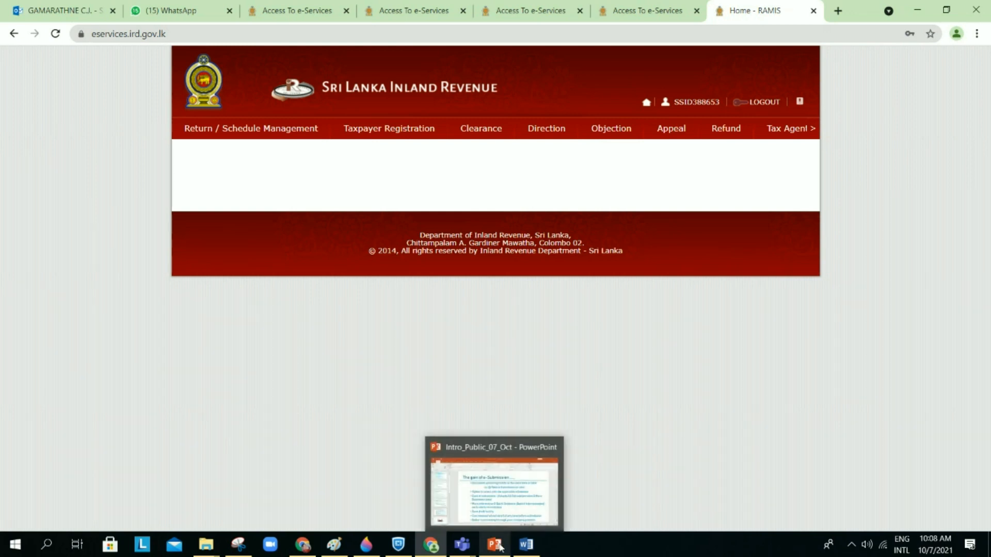
pyautogui.click(500, 546)
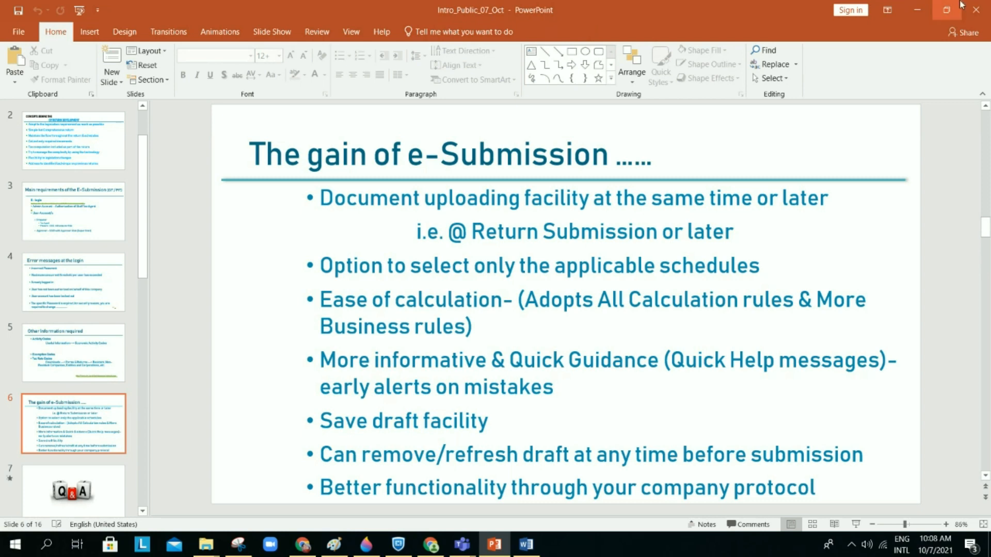
# Step: Minimize the presentation to return to the RAMIS portal
pyautogui.click(922, 9)
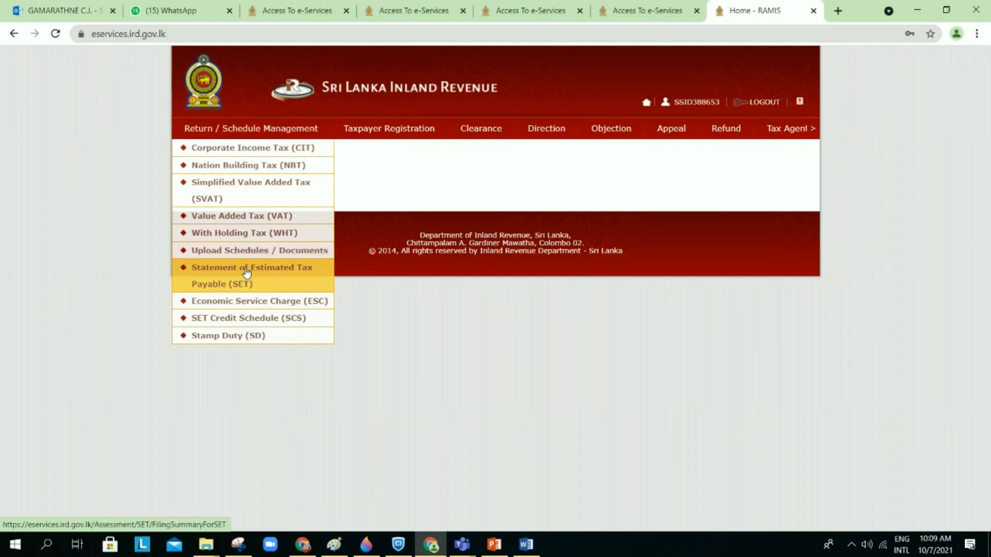
# Step: Go to Upload Schedules / Documents under Return / Schedule Management
pyautogui.click(268, 251)
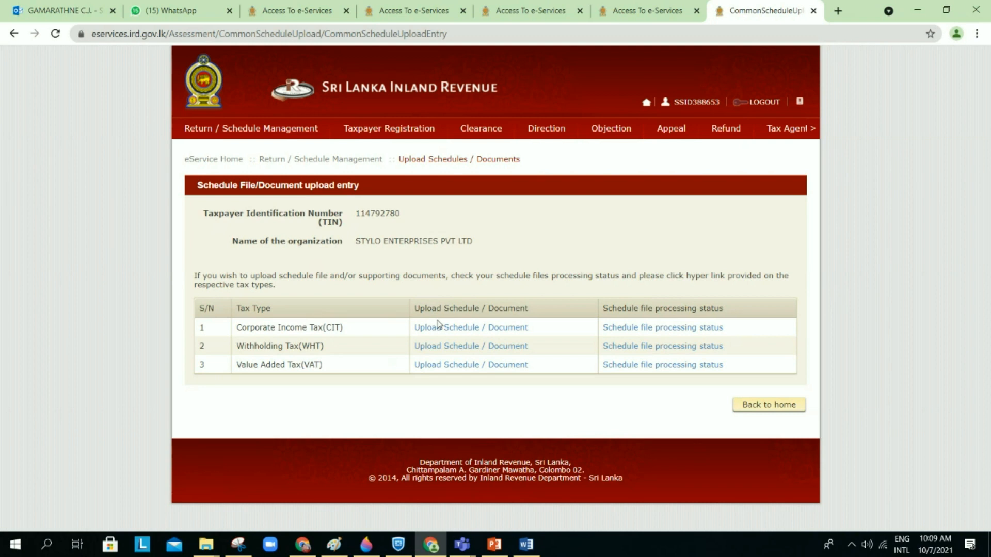
# Step: Start a CIT upload with period 2021 and Supporting Document (ASMT & AUDIT), reviewing sub document types
pyautogui.click(470, 329)
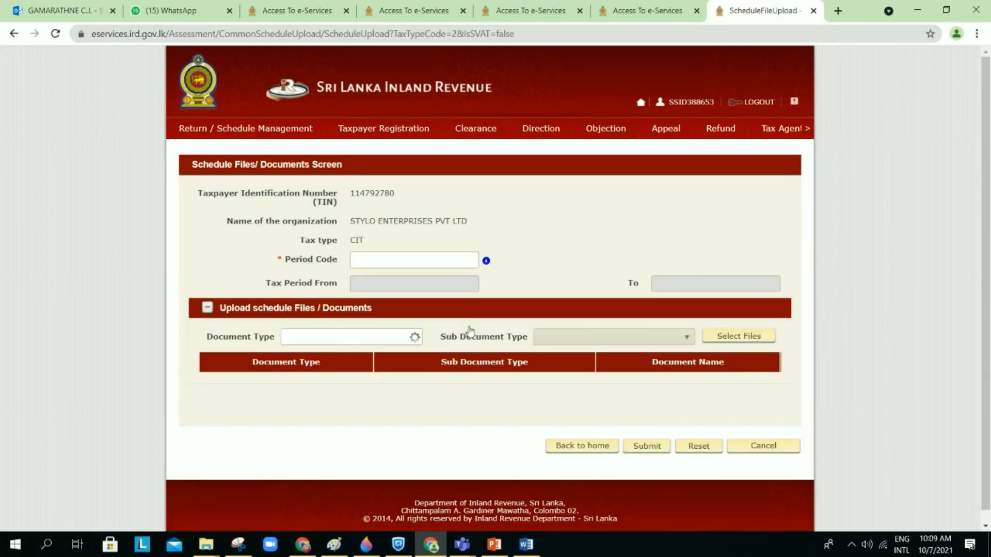
pyautogui.click(407, 257)
pyautogui.click(390, 285)
pyautogui.click(386, 337)
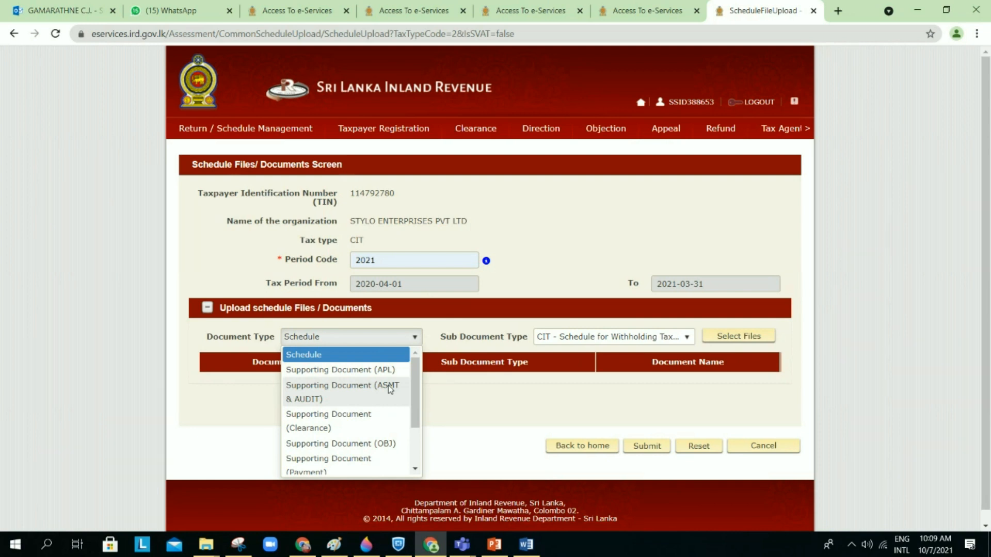
pyautogui.click(390, 389)
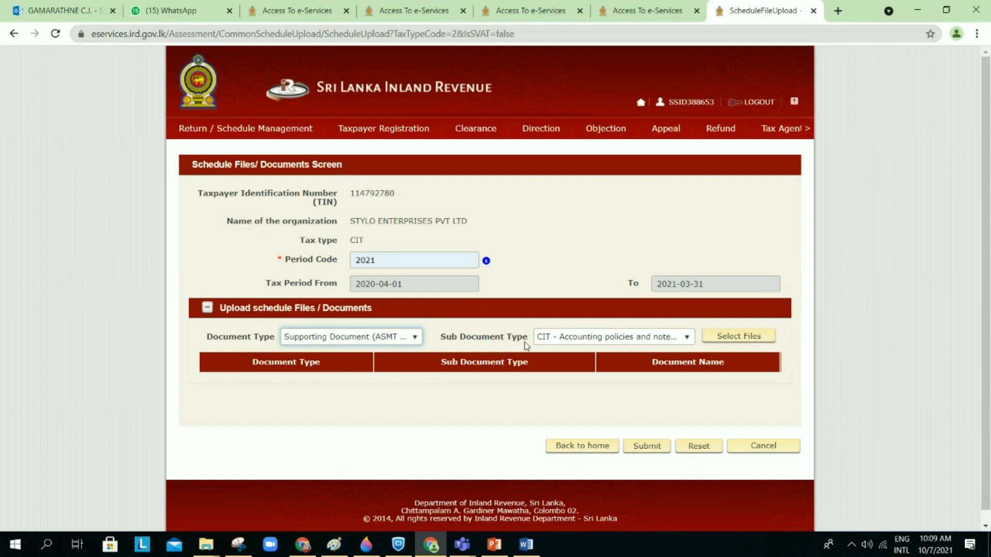
pyautogui.click(592, 338)
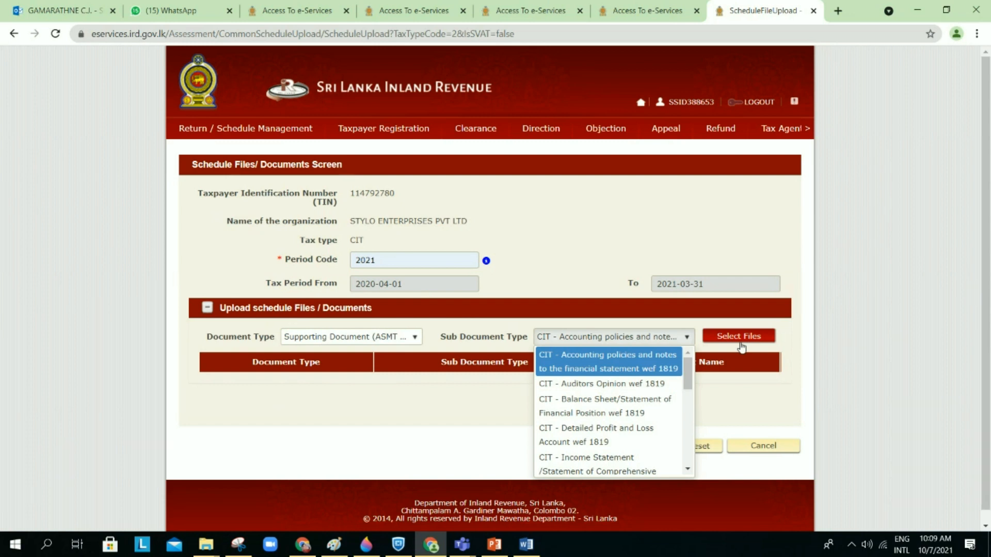
pyautogui.click(731, 388)
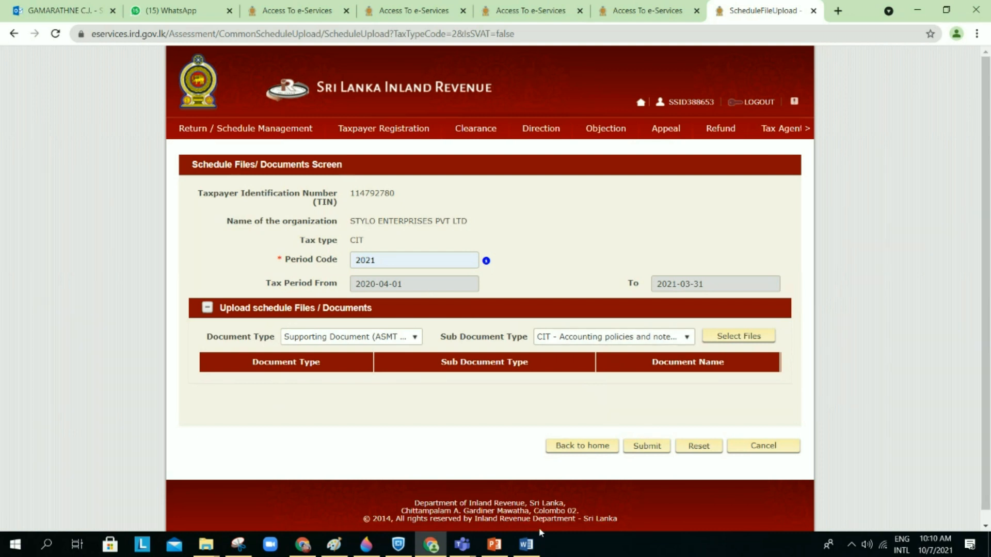
pyautogui.click(494, 545)
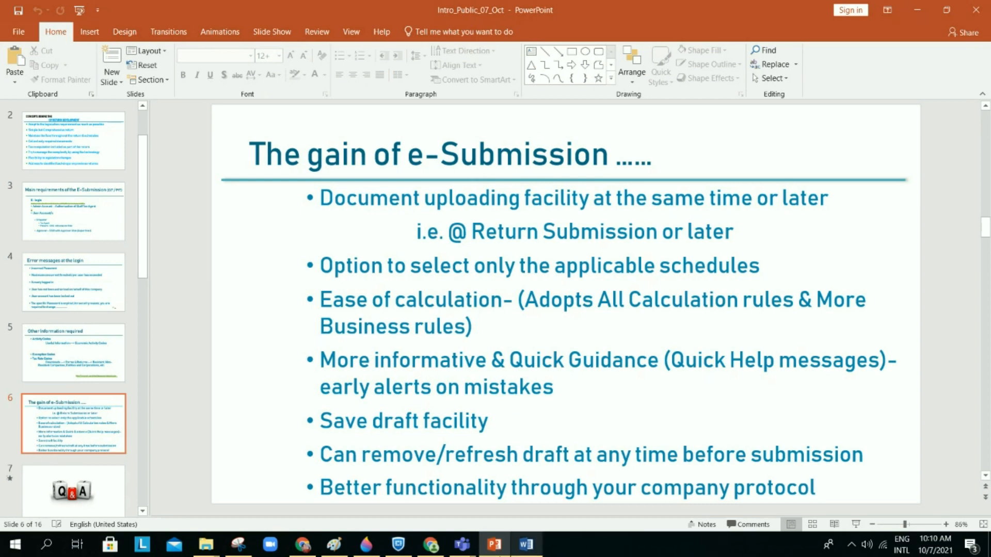
pyautogui.click(431, 545)
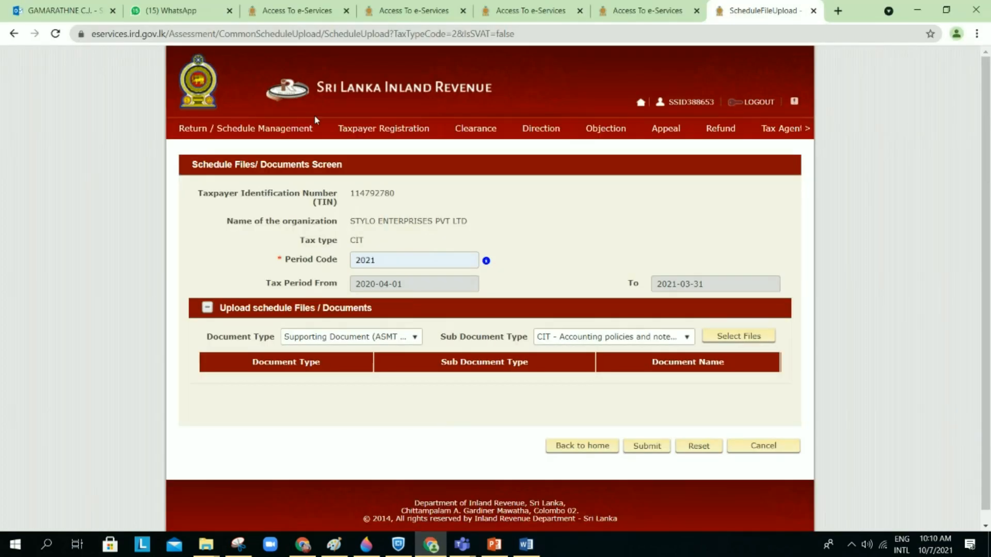
# Step: Begin filing the CIT return for the 2020-04-01 – 2021-03-31 year of assessment
pyautogui.moveTo(283, 132)
pyautogui.click(274, 149)
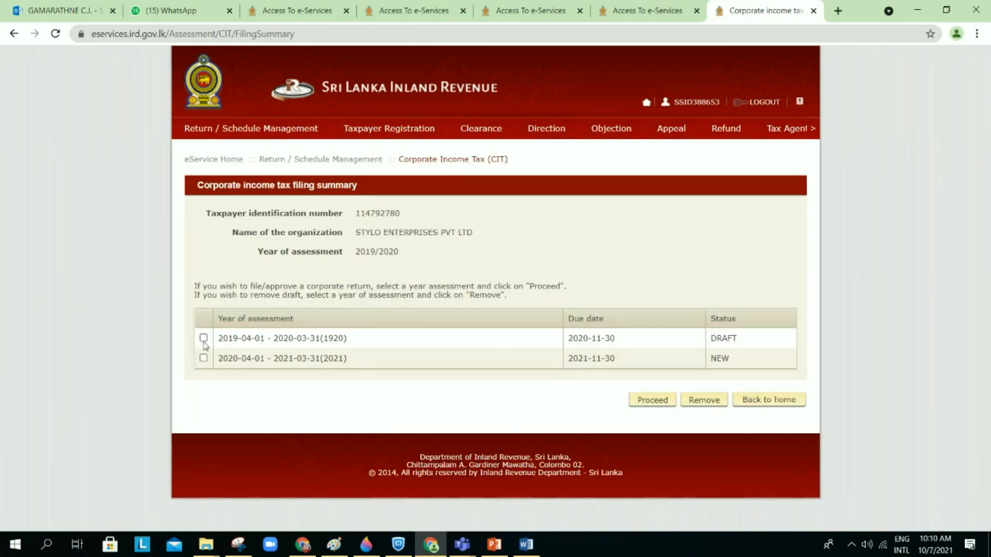
pyautogui.click(203, 358)
pyautogui.click(661, 407)
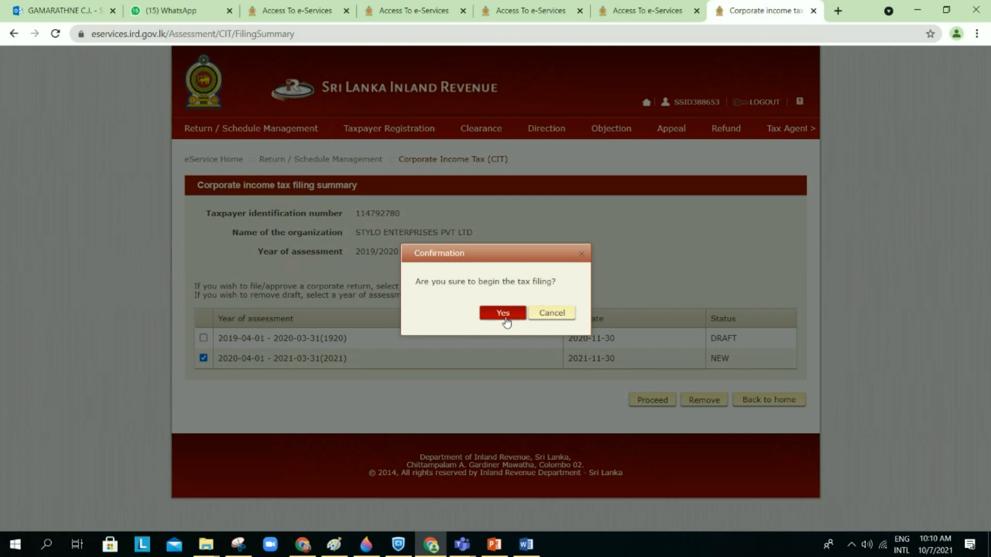
pyautogui.click(504, 315)
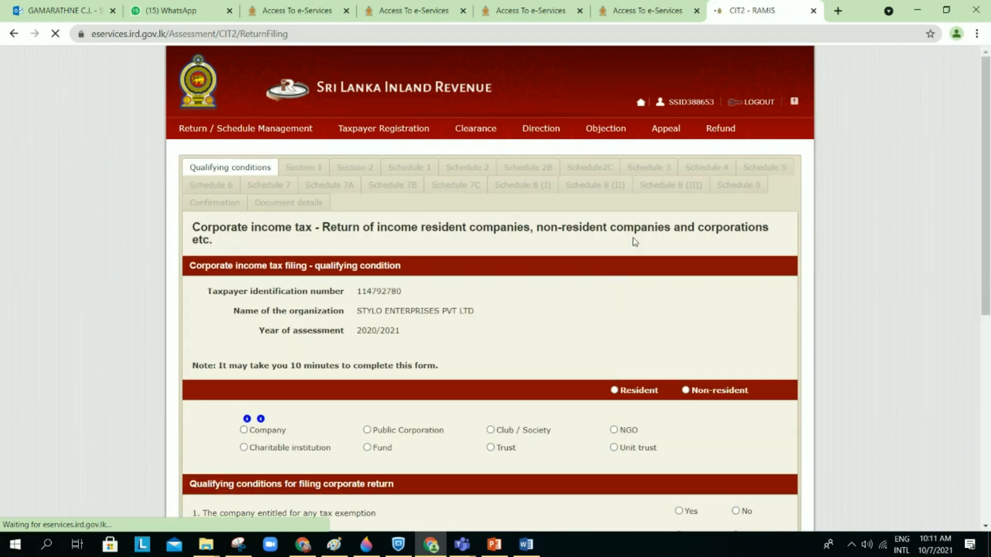
# Step: Answer Yes to the tax exemption question and No to the other nine qualifying questions
pyautogui.scroll(-6, 585, 315)
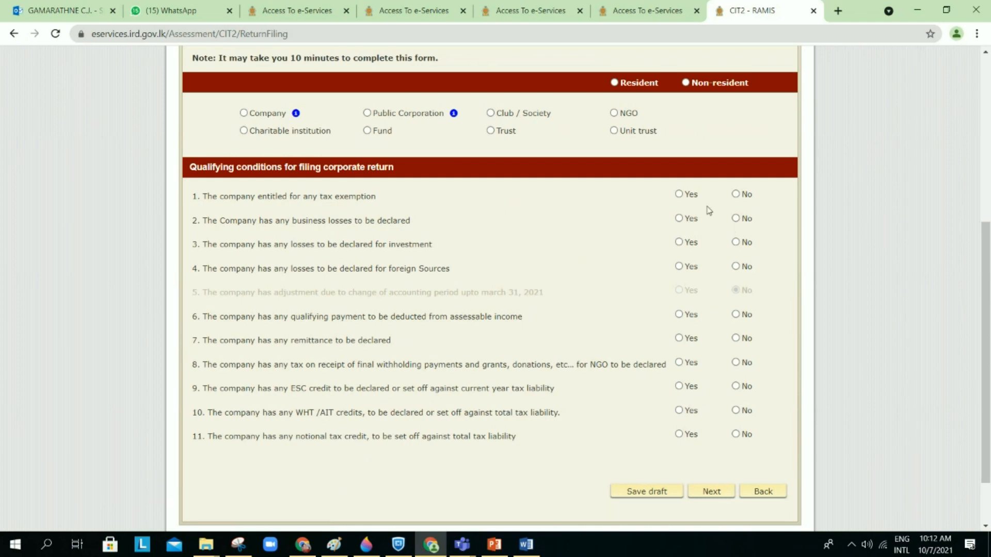
pyautogui.click(679, 195)
pyautogui.click(735, 219)
pyautogui.click(735, 243)
pyautogui.click(736, 267)
pyautogui.click(736, 314)
pyautogui.click(735, 339)
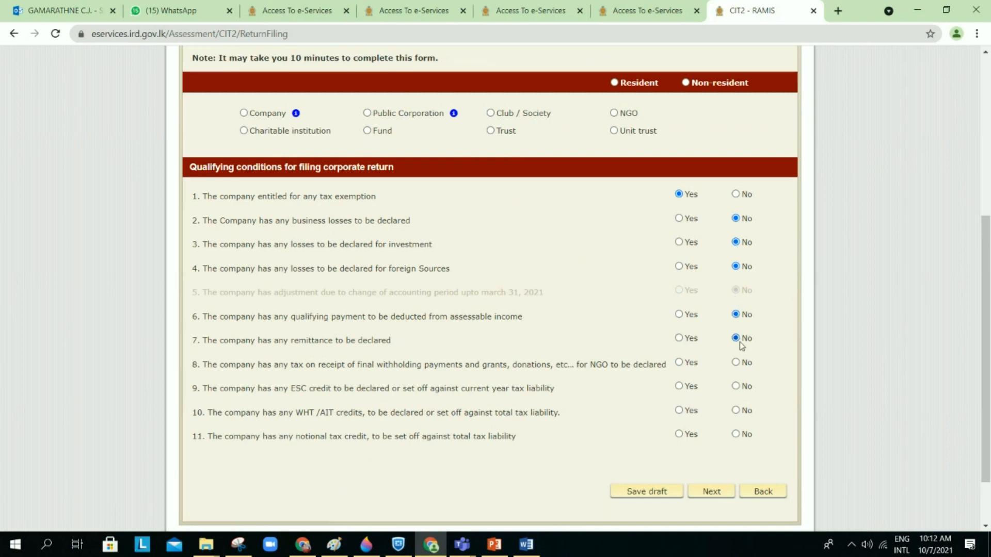
pyautogui.click(735, 363)
pyautogui.click(735, 386)
pyautogui.click(737, 411)
pyautogui.click(736, 434)
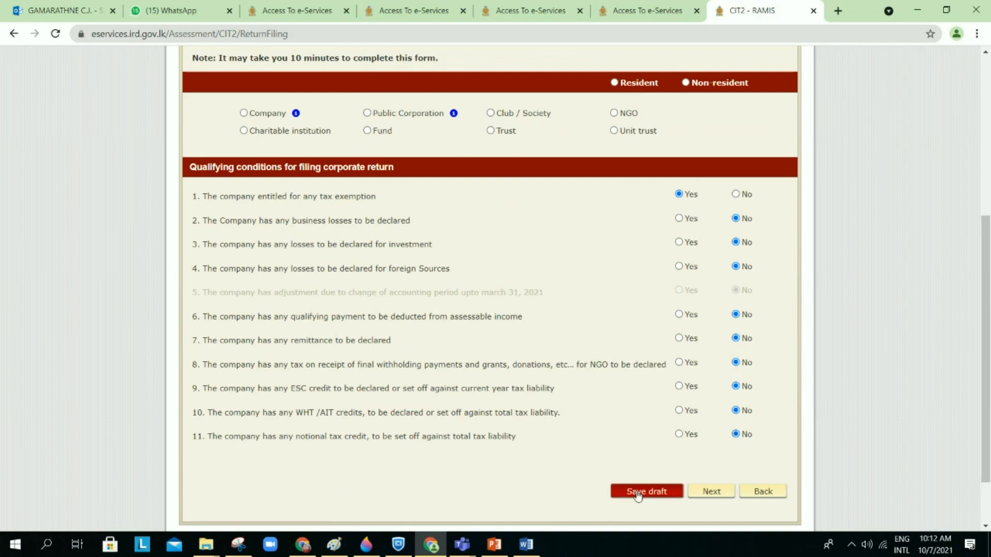
# Step: Declare the company resident with organization type Company, and save the qualifying conditions as draft
pyautogui.click(697, 492)
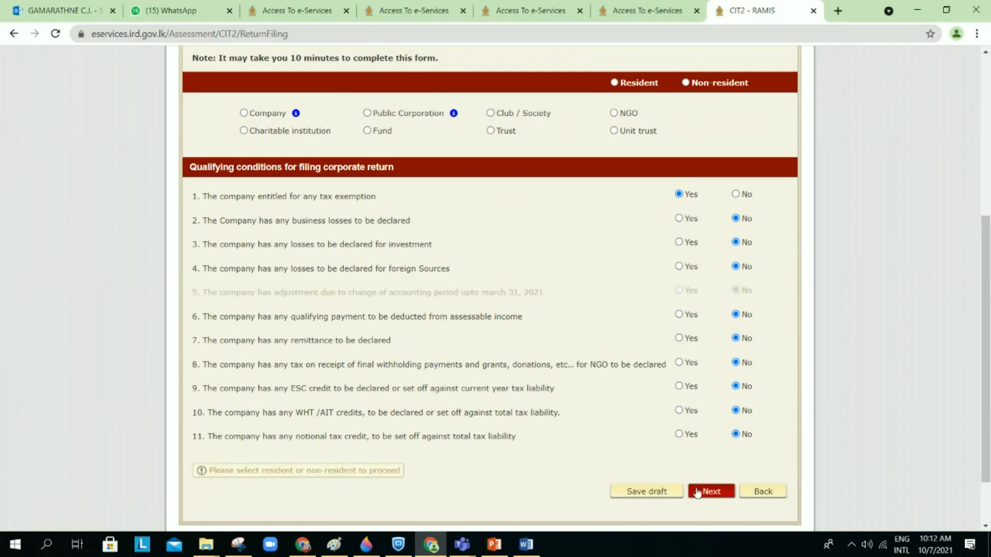
pyautogui.click(614, 82)
pyautogui.scroll(2, 364, 127)
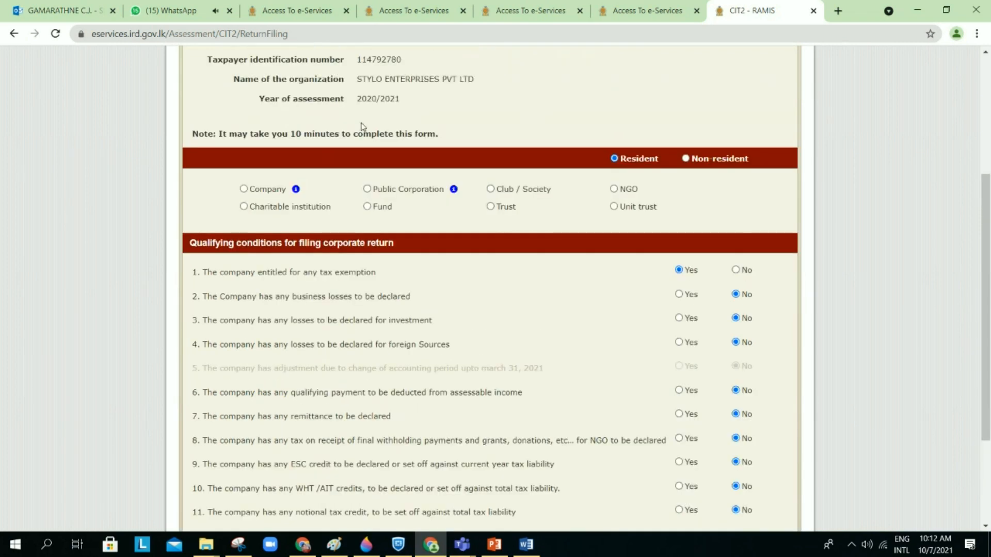
pyautogui.click(244, 191)
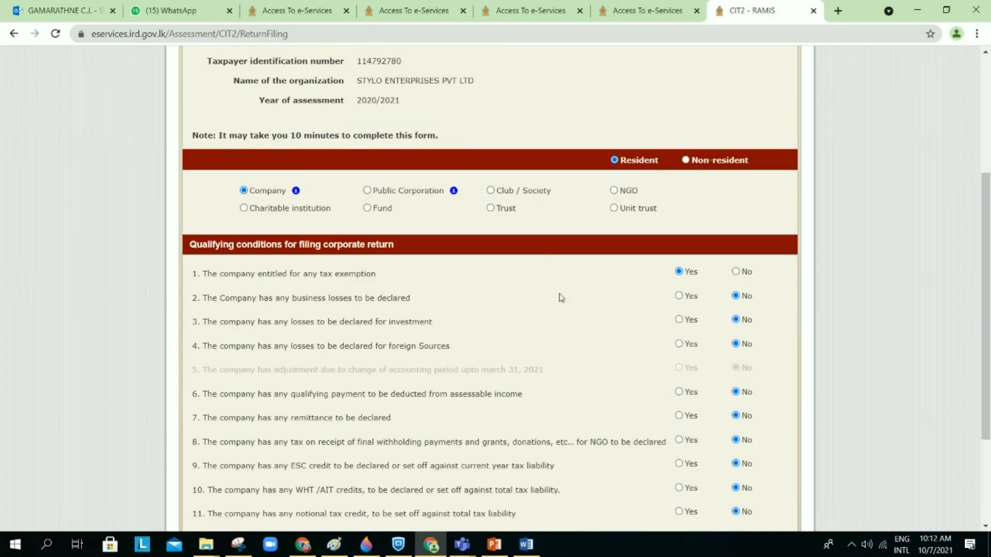
pyautogui.scroll(-5, 561, 298)
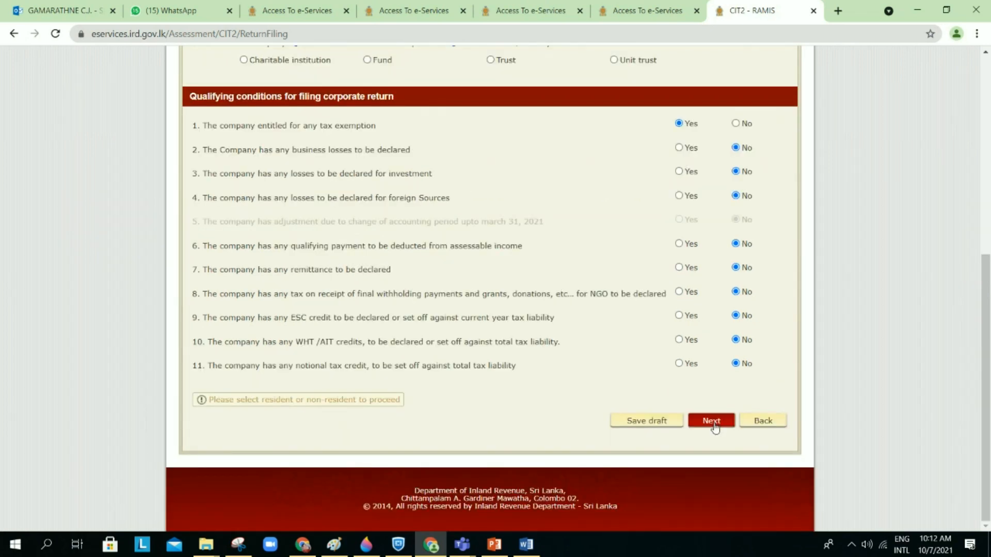
pyautogui.click(714, 422)
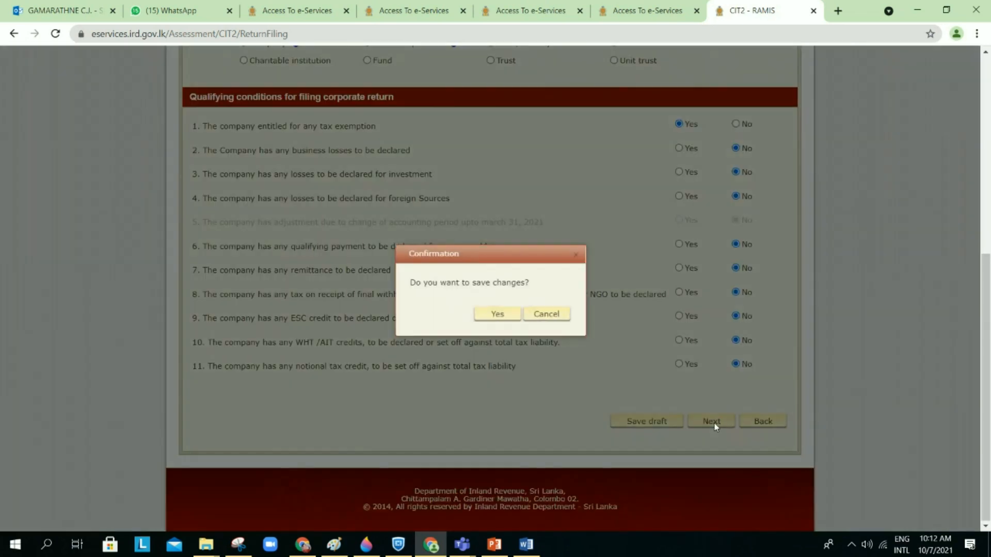
pyautogui.click(495, 316)
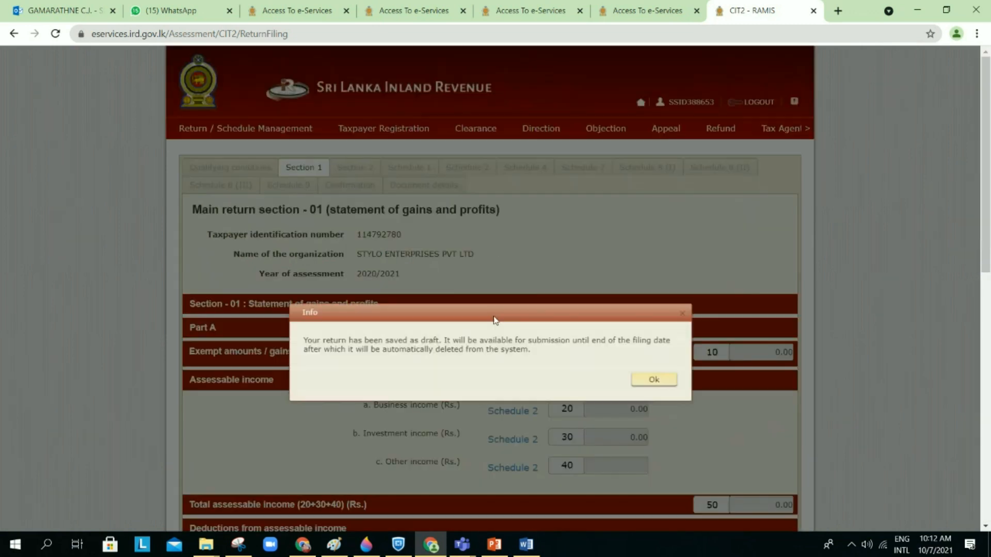
pyautogui.click(659, 383)
pyautogui.scroll(-2, 673, 387)
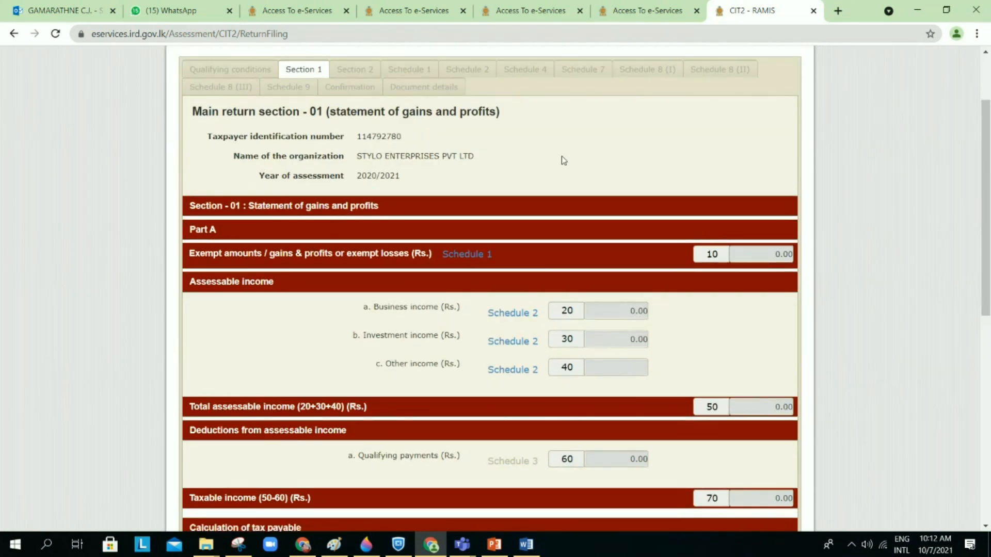
pyautogui.moveTo(499, 547)
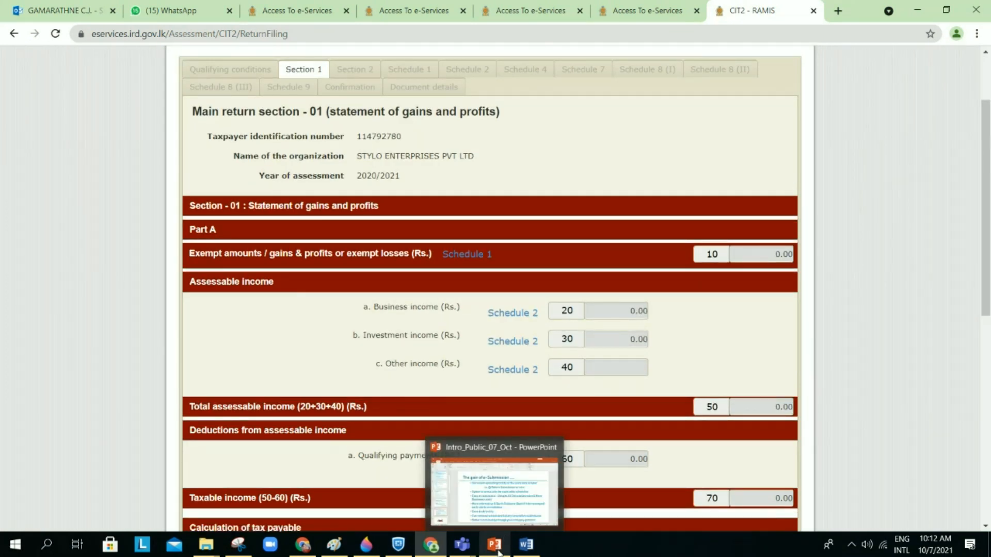
pyautogui.click(498, 547)
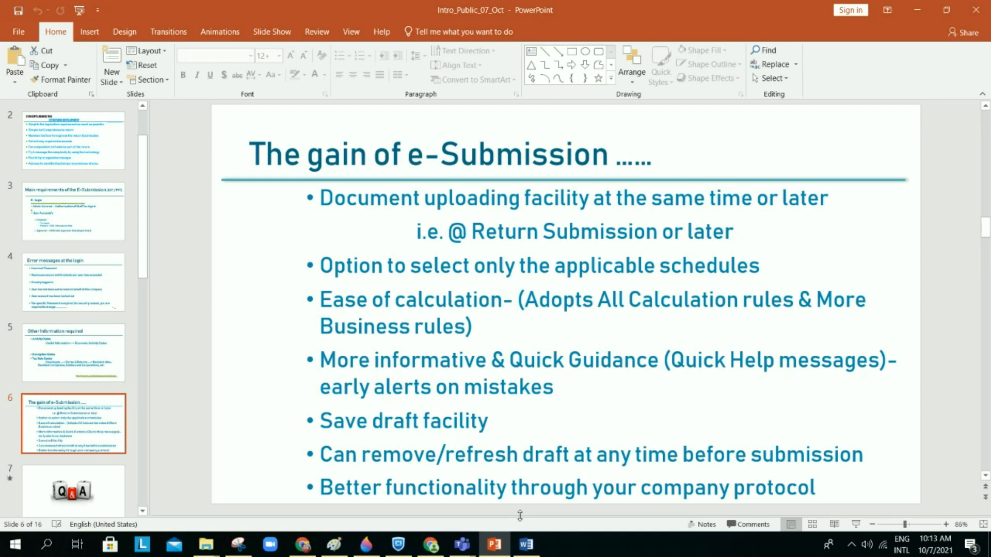
pyautogui.click(430, 544)
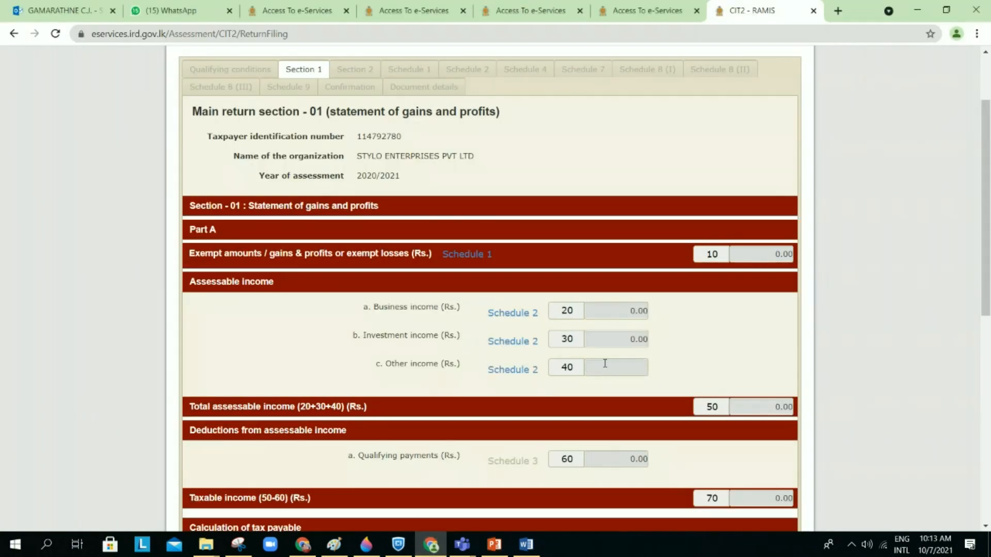
pyautogui.scroll(-3, 559, 205)
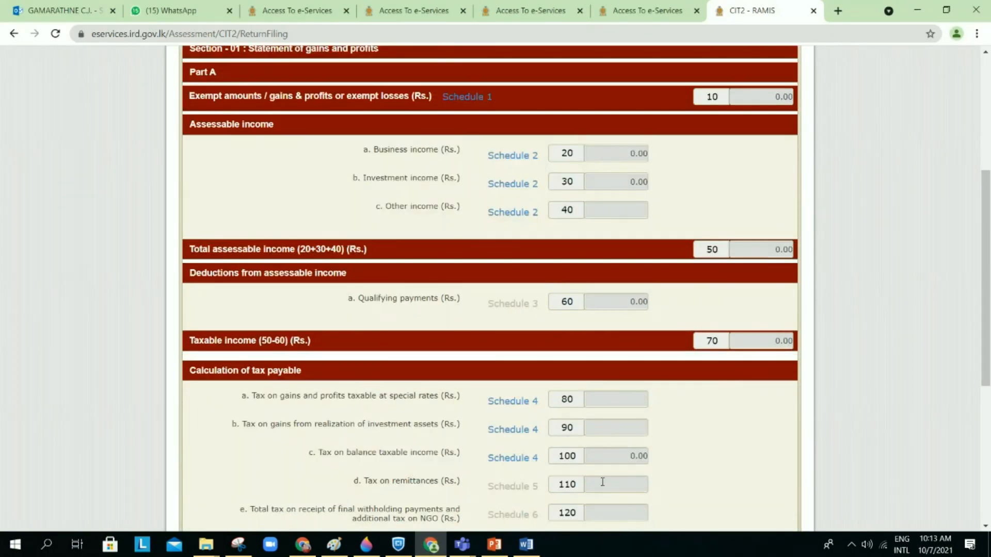
pyautogui.scroll(-6, 599, 425)
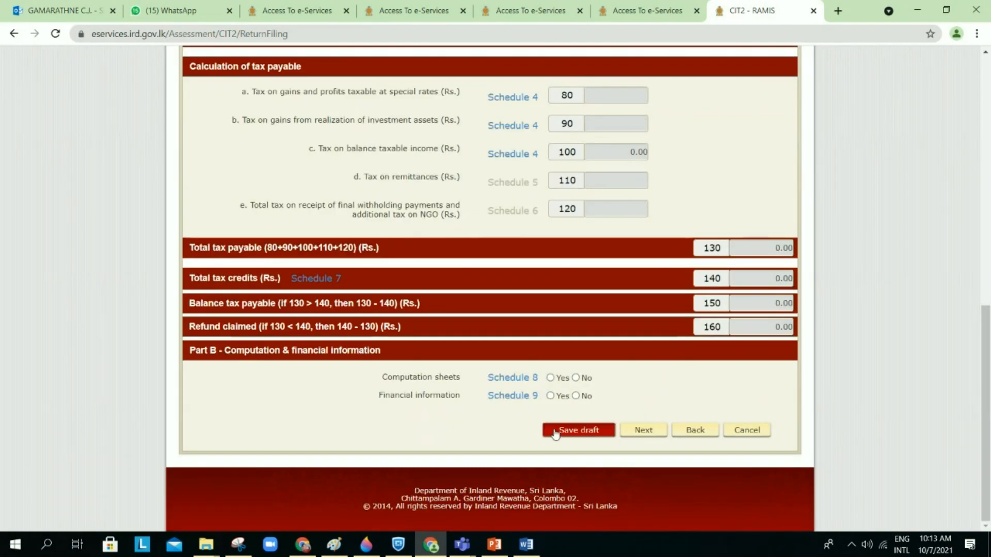
# Step: Answer Yes for Schedule 8 computation sheets and Schedule 9 financial information, then save
pyautogui.click(550, 377)
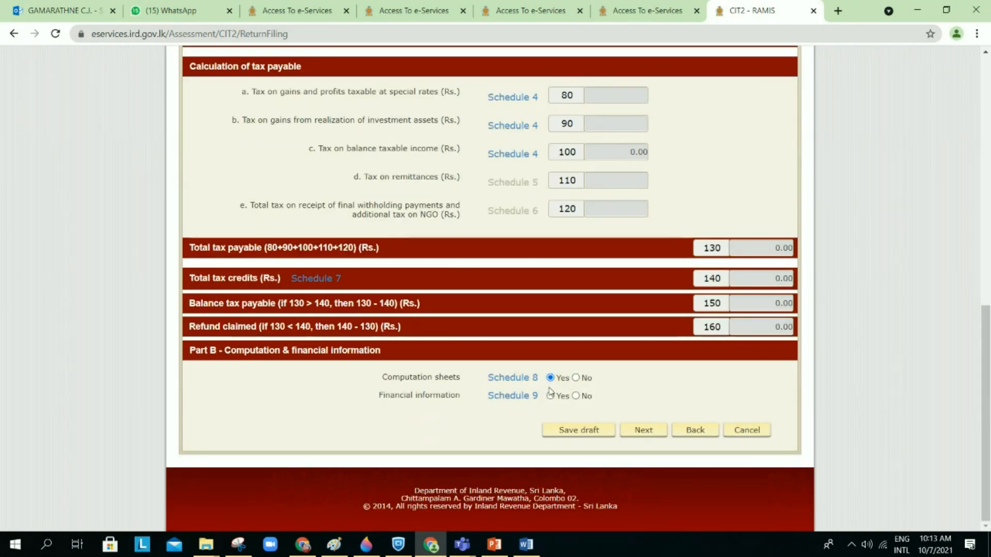
pyautogui.click(550, 396)
pyautogui.click(627, 433)
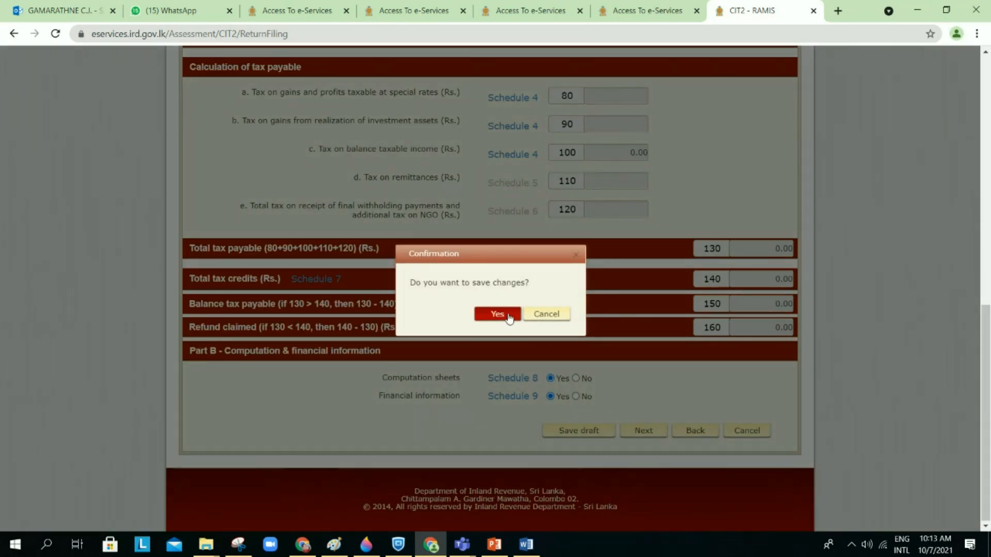
pyautogui.click(509, 317)
# Step: Answer No to the approved accountant question on the declaration and try to continue
pyautogui.click(668, 383)
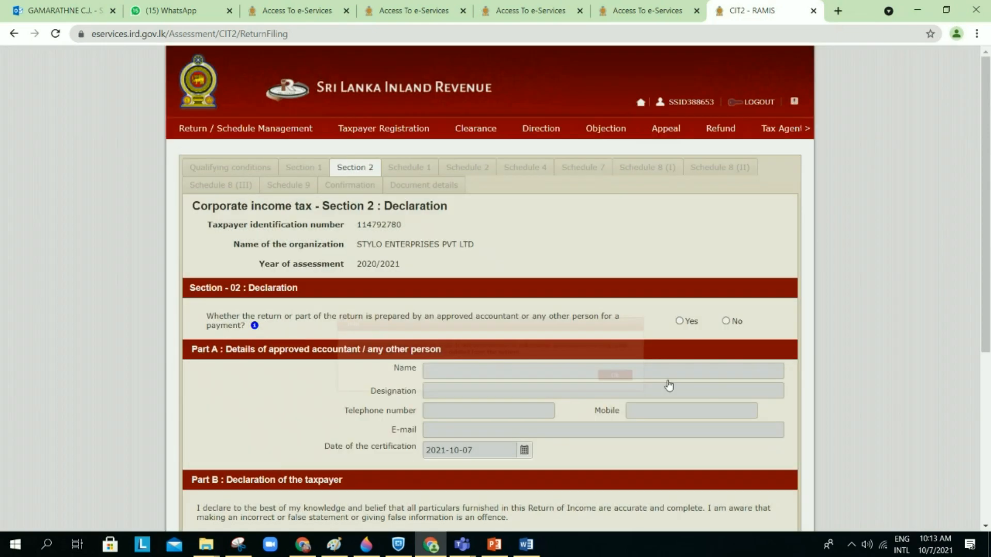
pyautogui.scroll(-3, 562, 420)
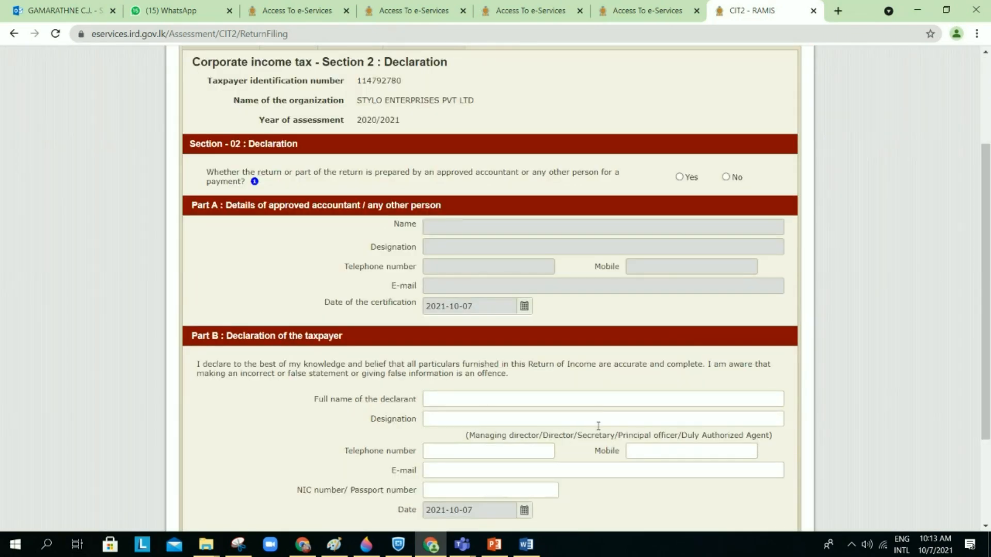
pyautogui.scroll(-2, 619, 358)
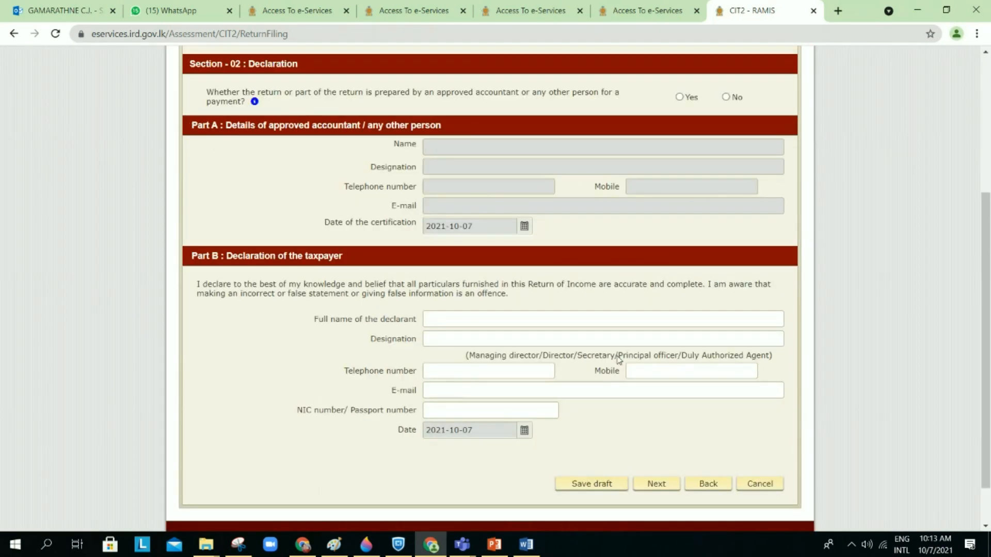
pyautogui.click(652, 485)
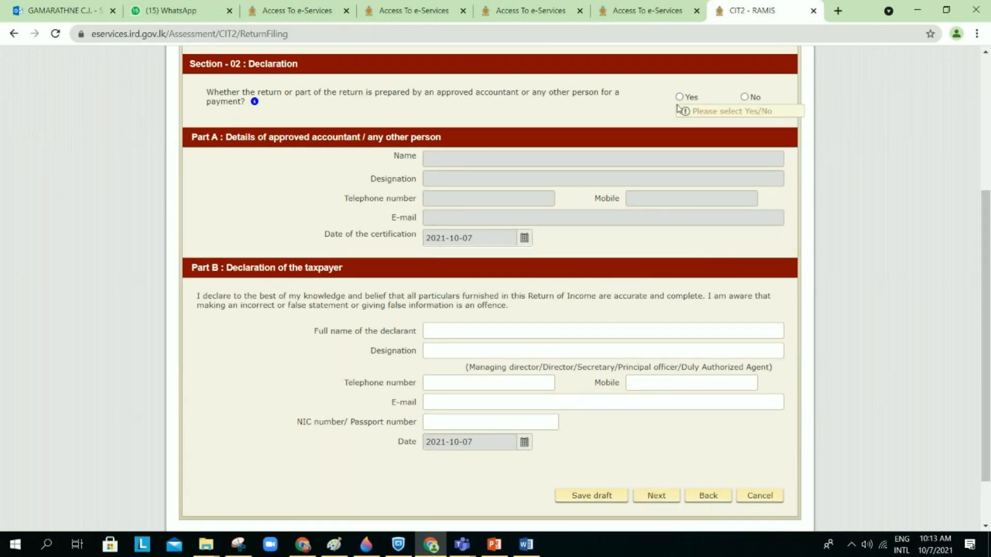
pyautogui.click(744, 97)
pyautogui.click(646, 493)
pyautogui.click(656, 483)
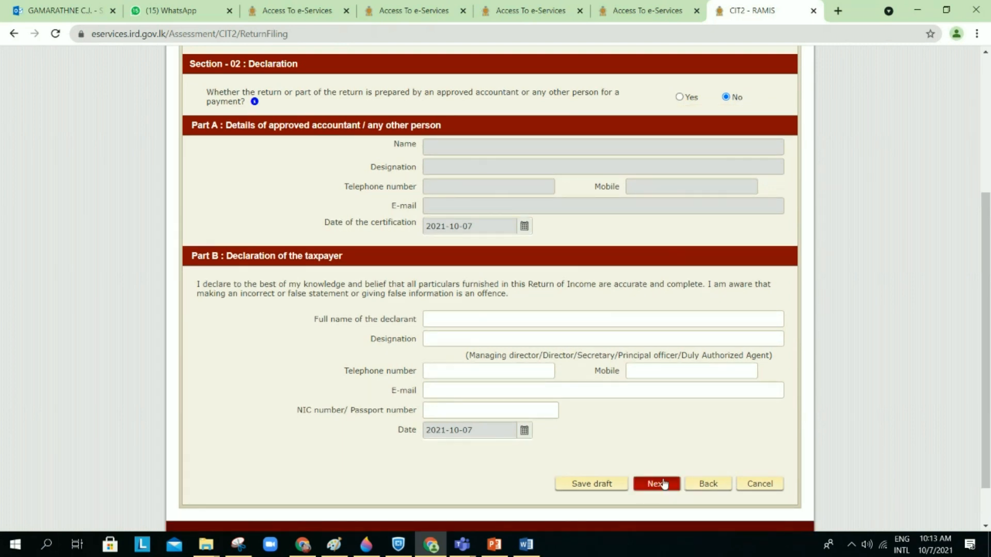
pyautogui.scroll(-2, 674, 420)
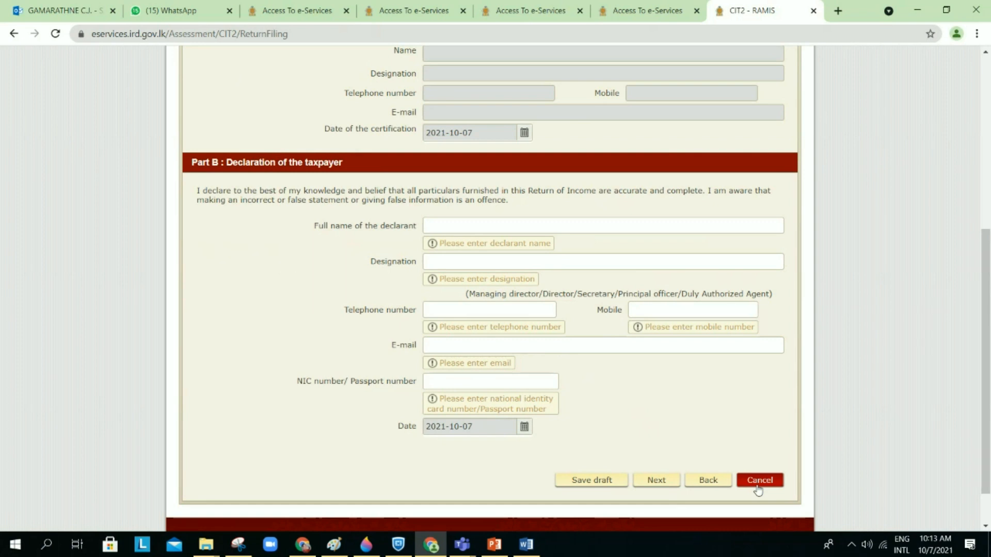
pyautogui.scroll(15, 583, 331)
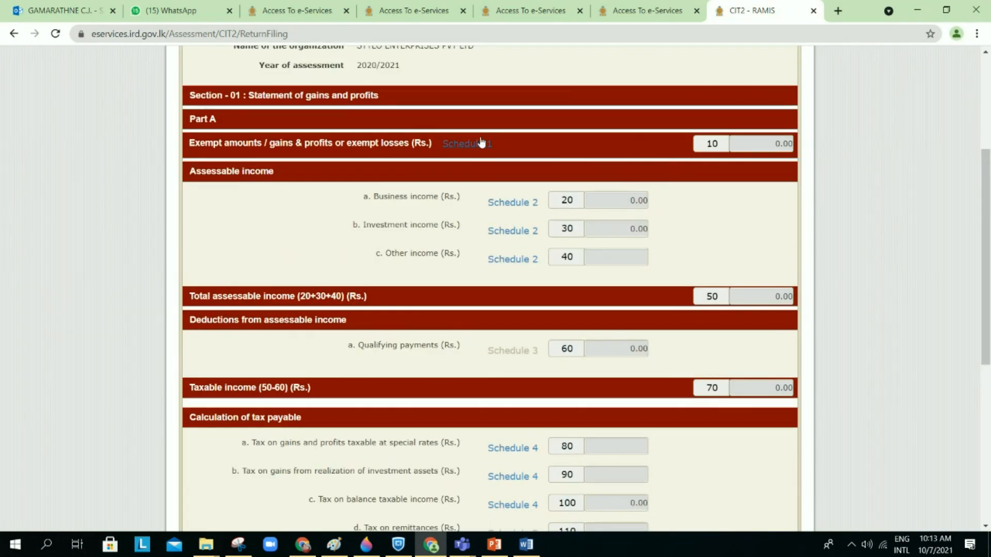
# Step: Set row 1 to Sec 9 and Schedule 3 (a) and enter 100 in 10.A.1
pyautogui.click(480, 143)
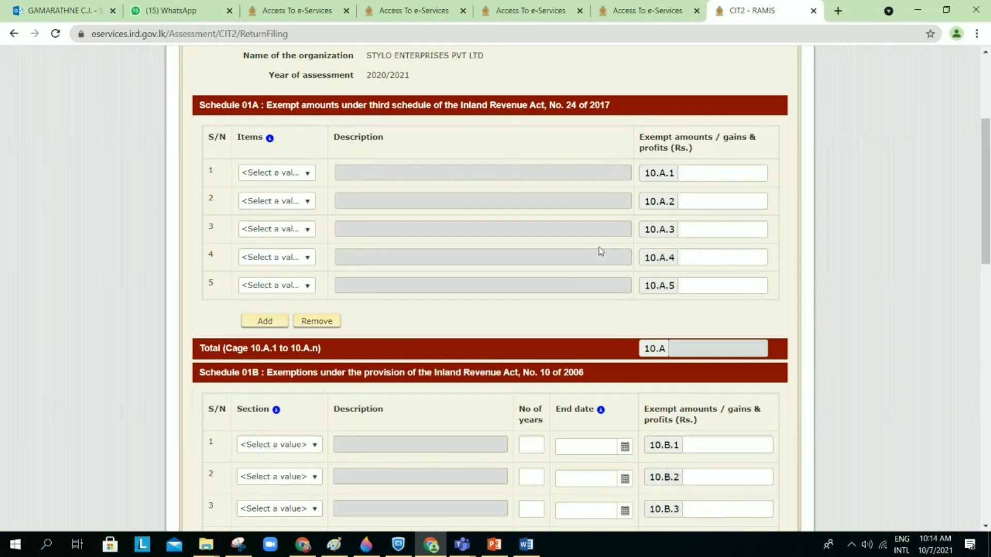
pyautogui.scroll(1, 599, 248)
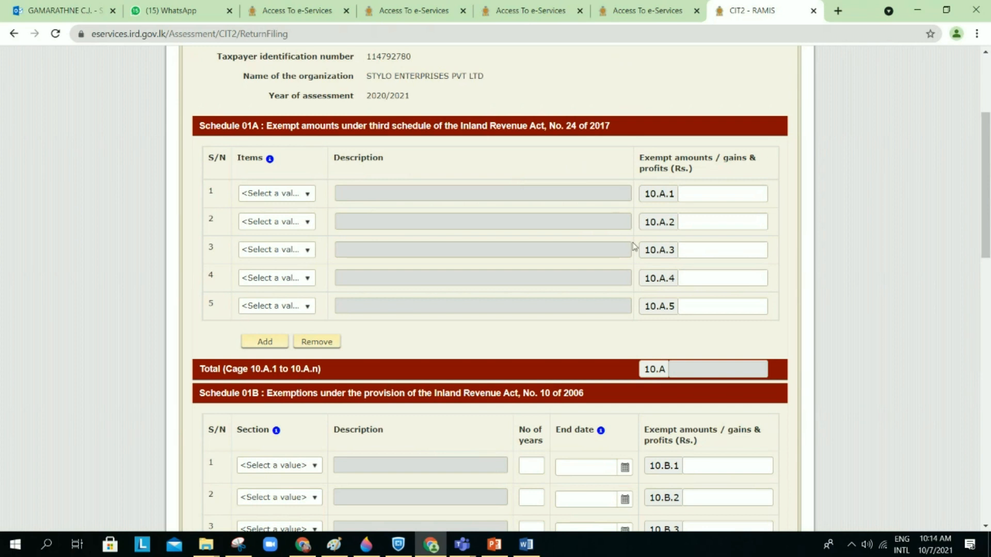
pyautogui.click(716, 193)
pyautogui.click(310, 196)
pyautogui.click(274, 260)
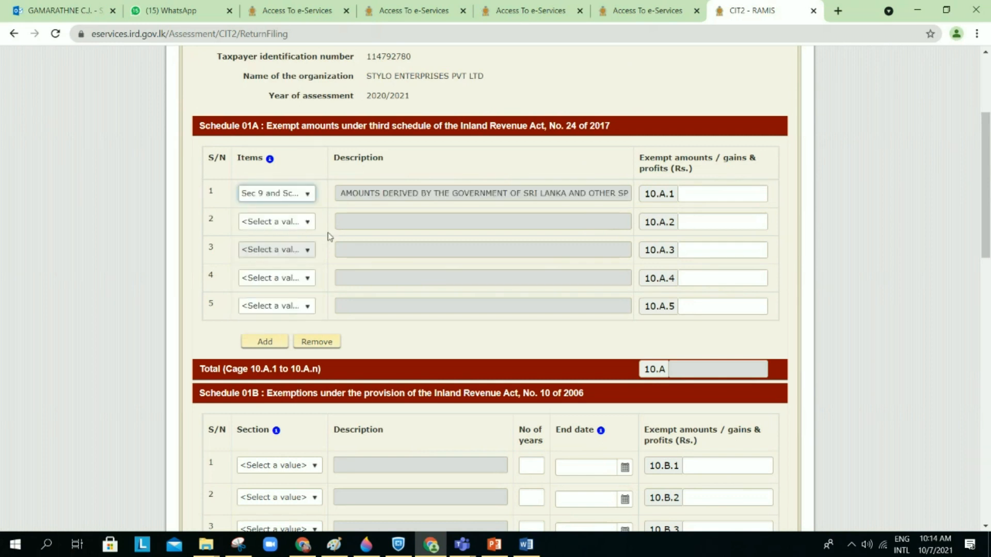
pyautogui.click(722, 190)
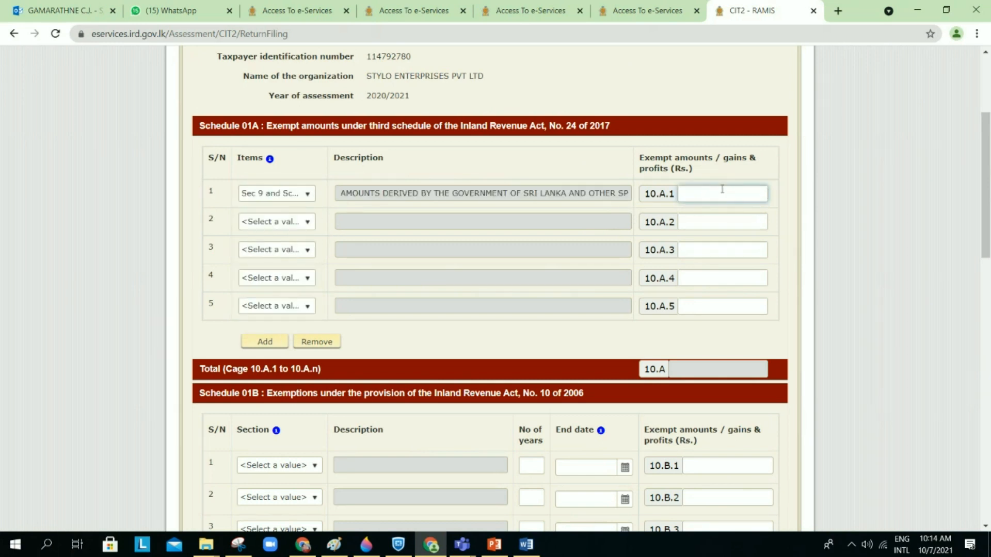
pyautogui.write('100')
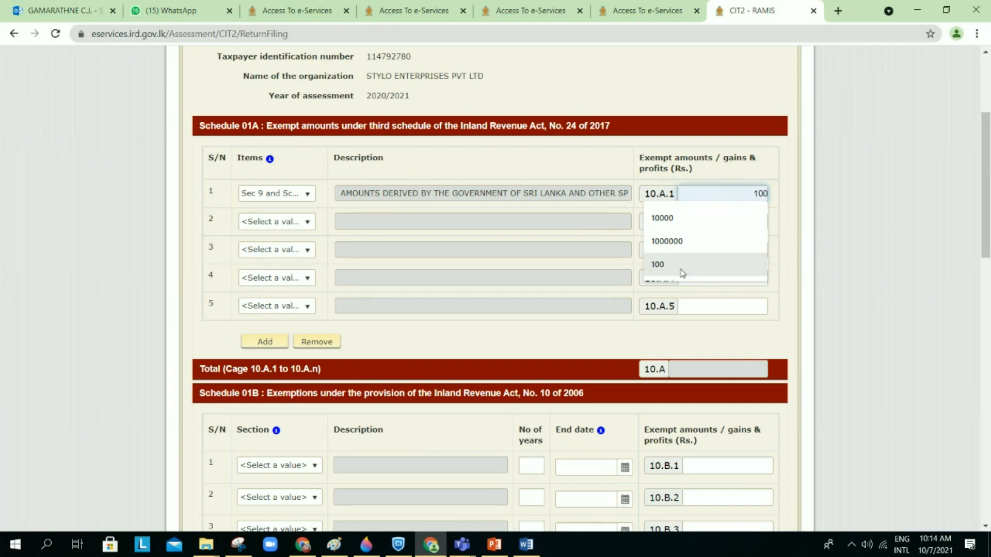
pyautogui.click(682, 265)
pyautogui.click(806, 166)
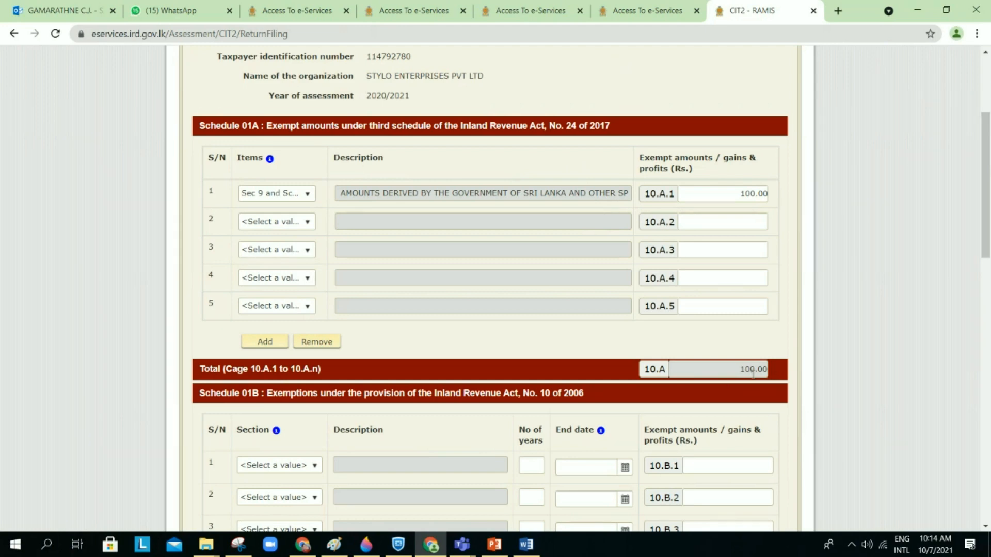
# Step: Leave Schedule 1 for Section 1, where cage 10 exempt amounts now shows 100.00
pyautogui.scroll(-10, 686, 404)
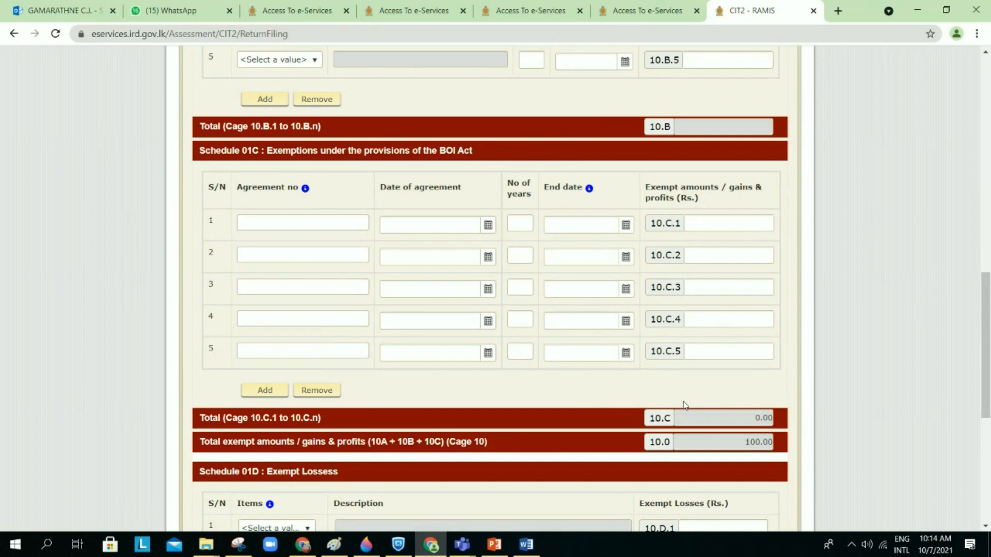
pyautogui.scroll(-2, 686, 404)
pyautogui.scroll(-5, 727, 412)
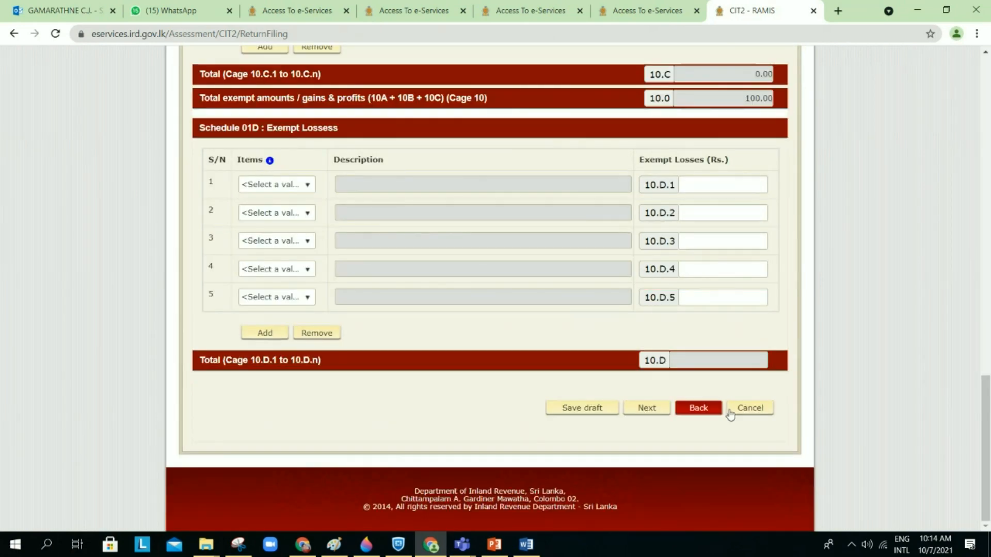
pyautogui.click(759, 409)
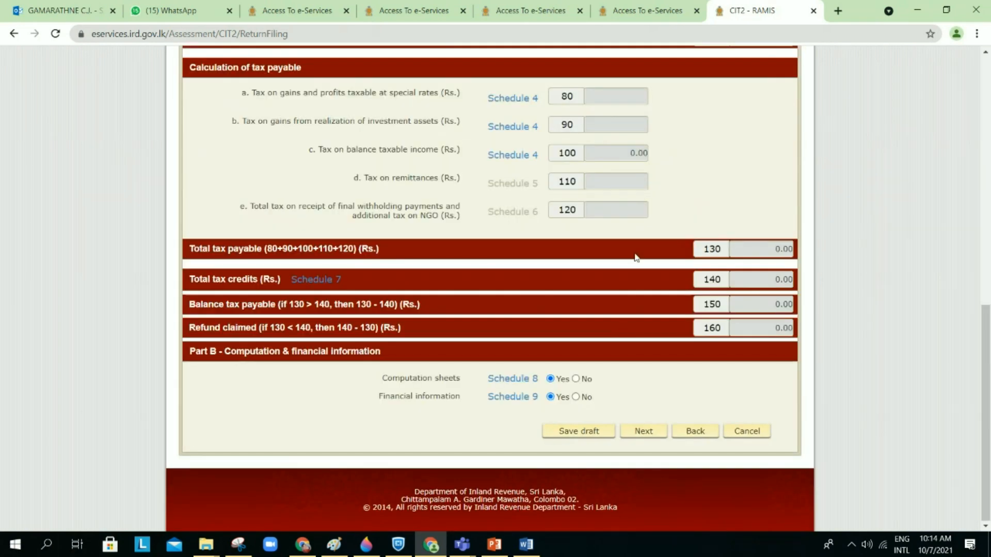
pyautogui.scroll(9, 635, 255)
pyautogui.scroll(1, 636, 256)
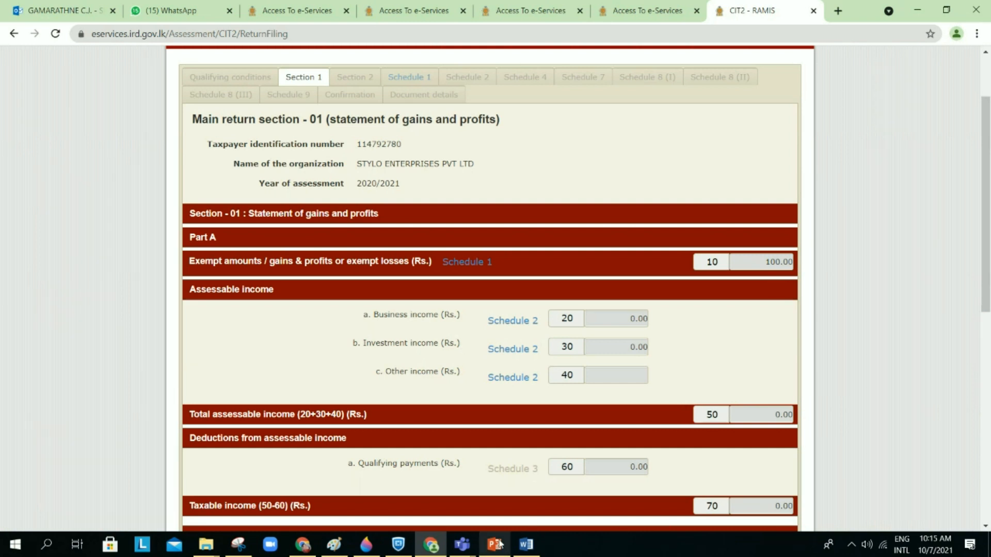
pyautogui.moveTo(499, 543)
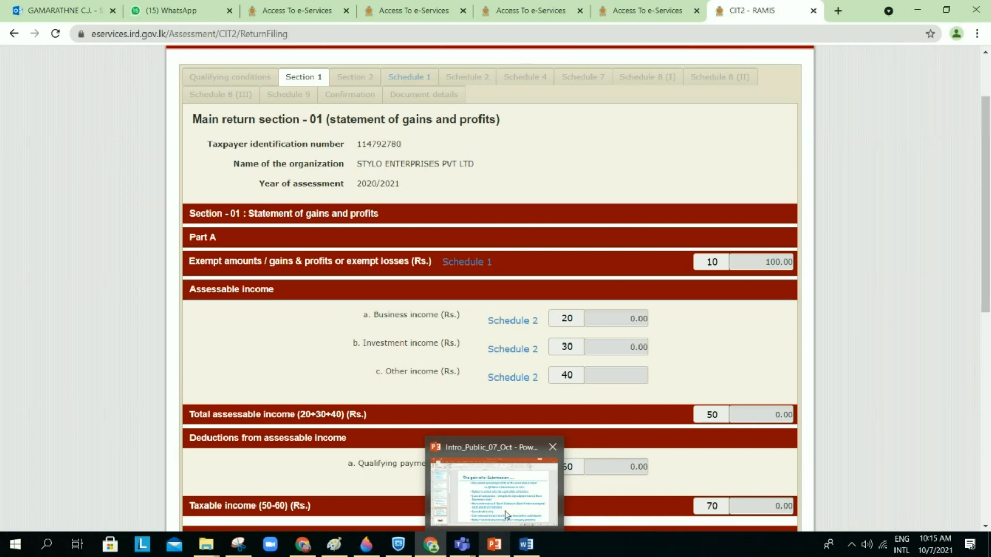
# Step: Show PowerPoint slide 6, 'The gain of e-Submission', then return to the tax return in the browser
pyautogui.click(506, 514)
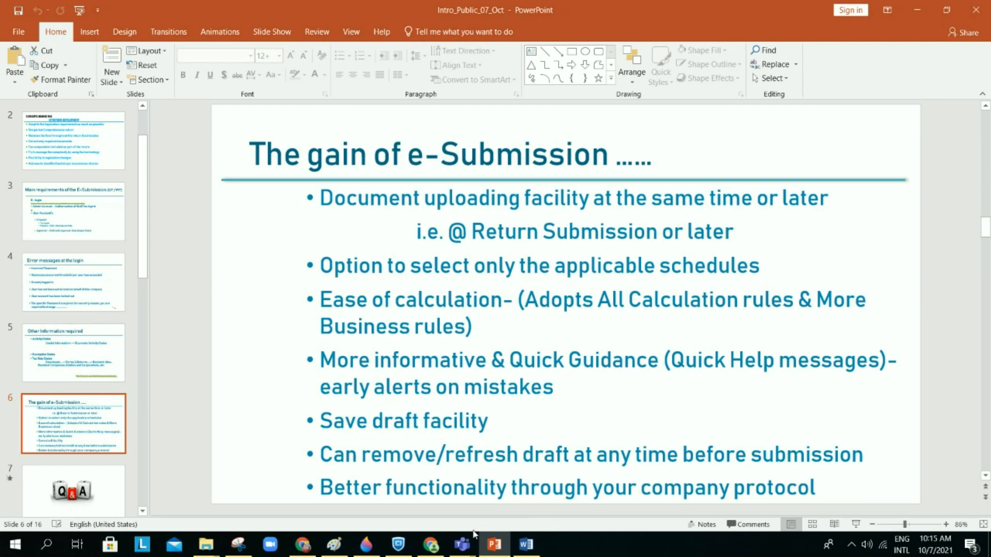
pyautogui.click(430, 544)
# Step: Open the Schedule 1 exempt amounts page from Section 1
pyautogui.scroll(-1, 557, 281)
pyautogui.scroll(-8, 555, 279)
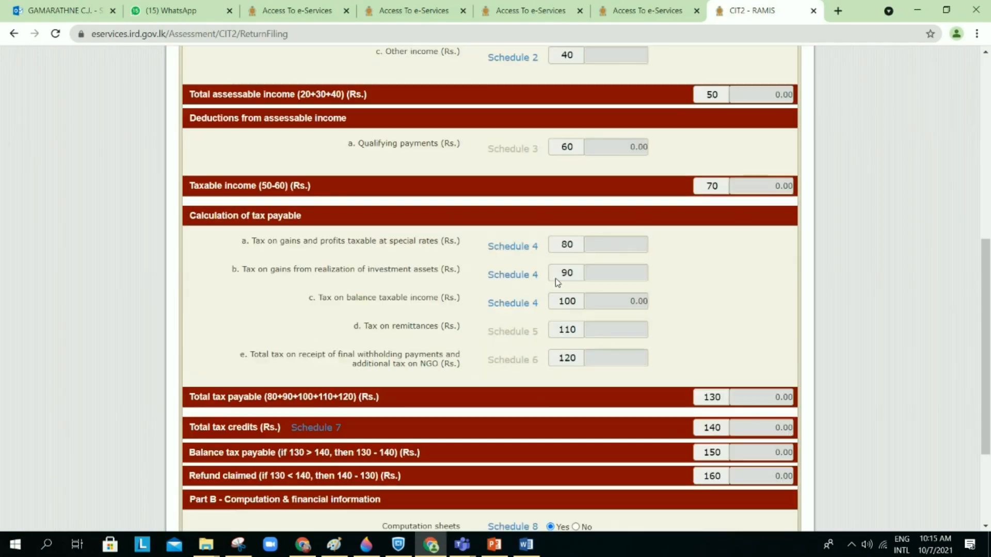
pyautogui.scroll(1, 552, 308)
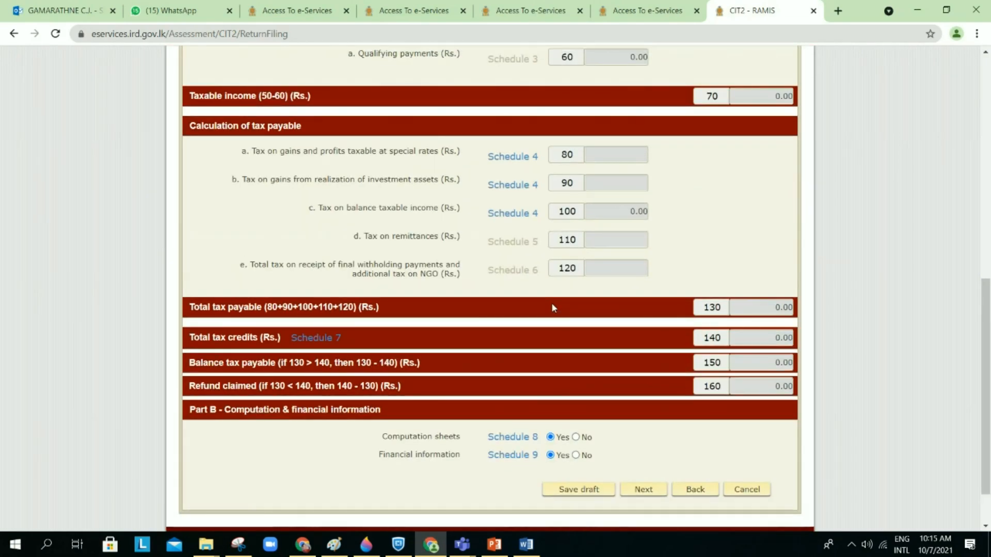
pyautogui.scroll(6, 592, 285)
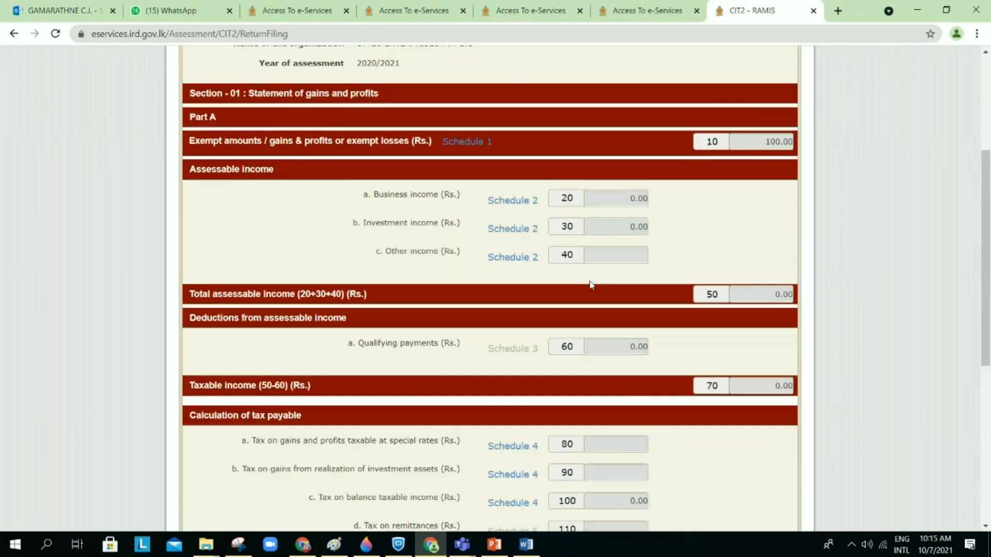
pyautogui.click(477, 200)
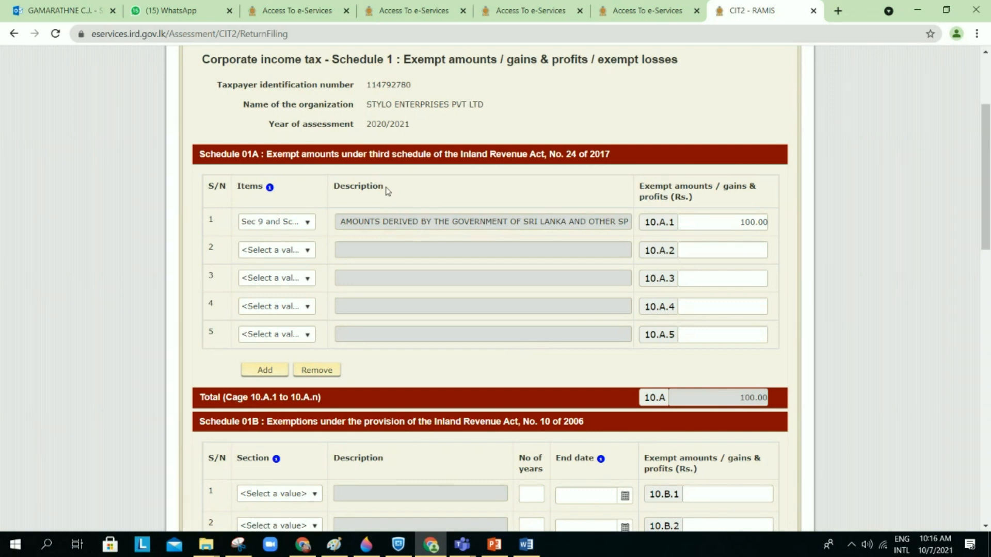
# Step: Check the Schedule 1 info notes down to the bottom: cage 10 totals 100.00, Schedule 01D empty
pyautogui.moveTo(269, 193)
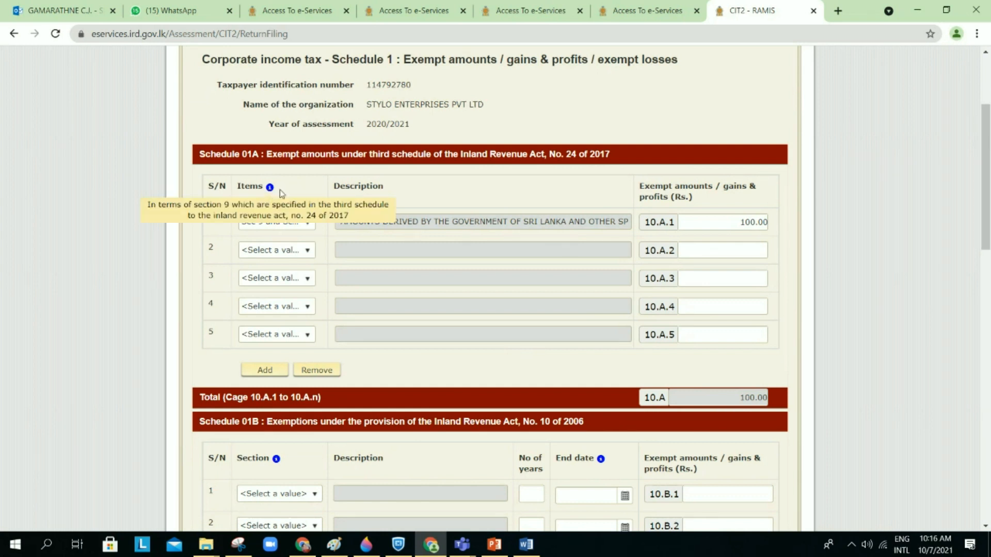
pyautogui.moveTo(277, 460)
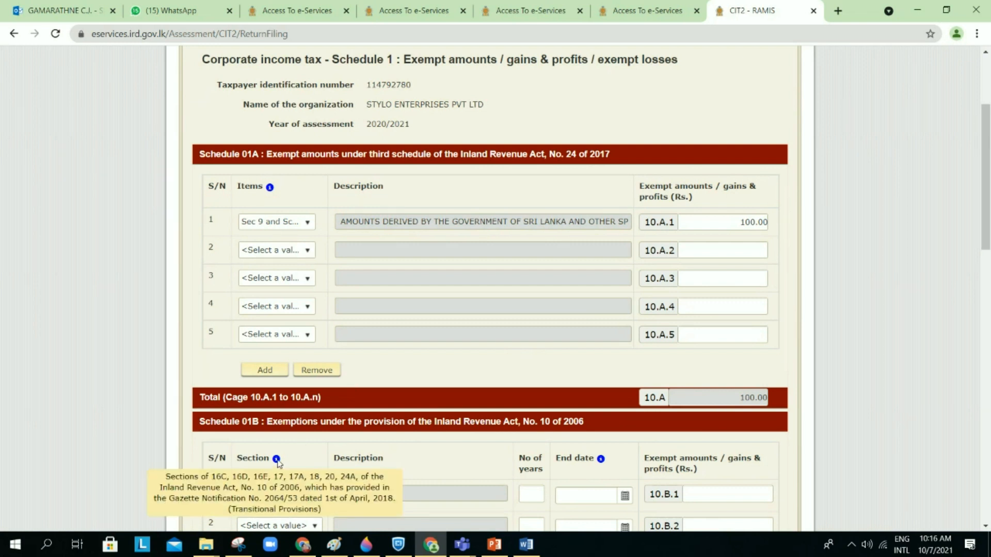
pyautogui.scroll(-1, 424, 340)
pyautogui.moveTo(277, 403)
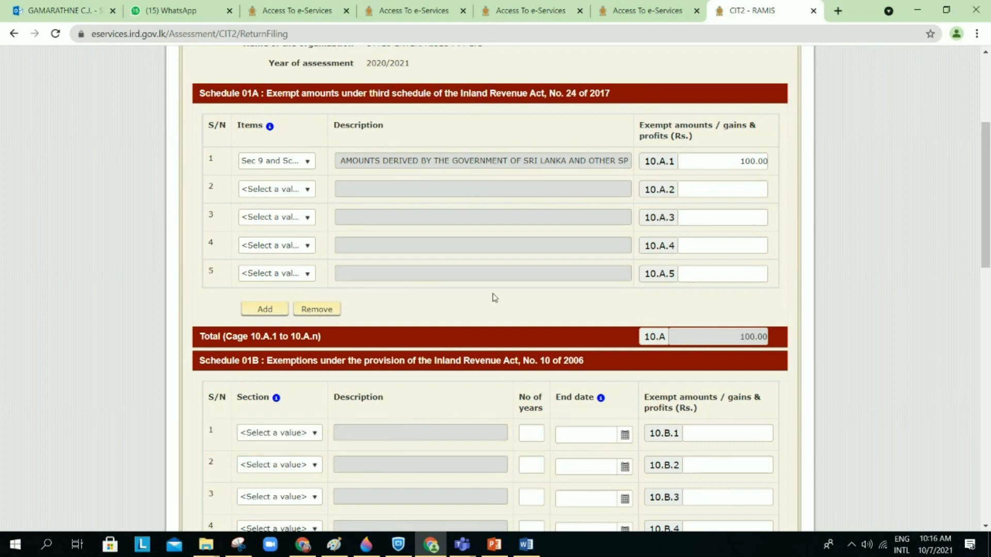
pyautogui.scroll(-1, 495, 298)
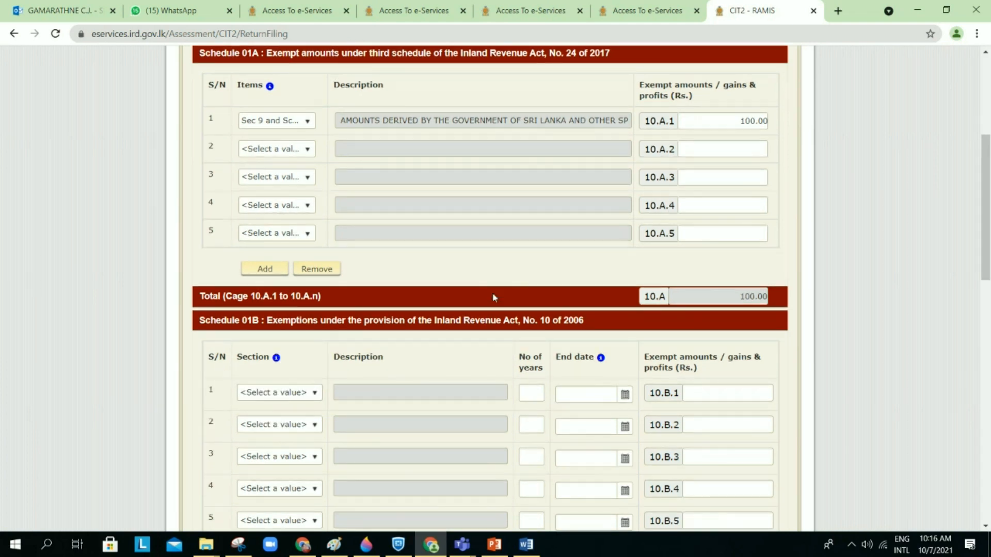
pyautogui.scroll(-1, 493, 297)
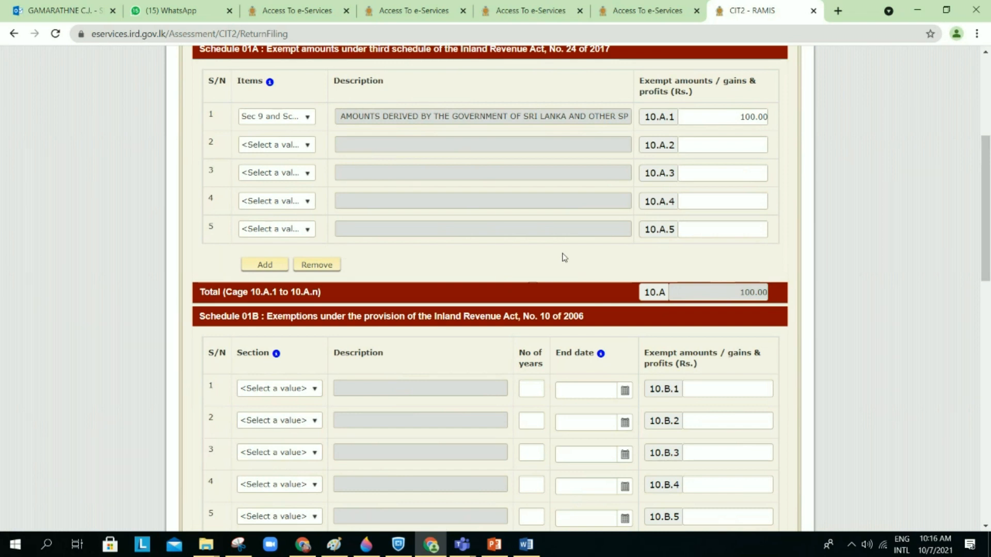
pyautogui.scroll(-15, 675, 324)
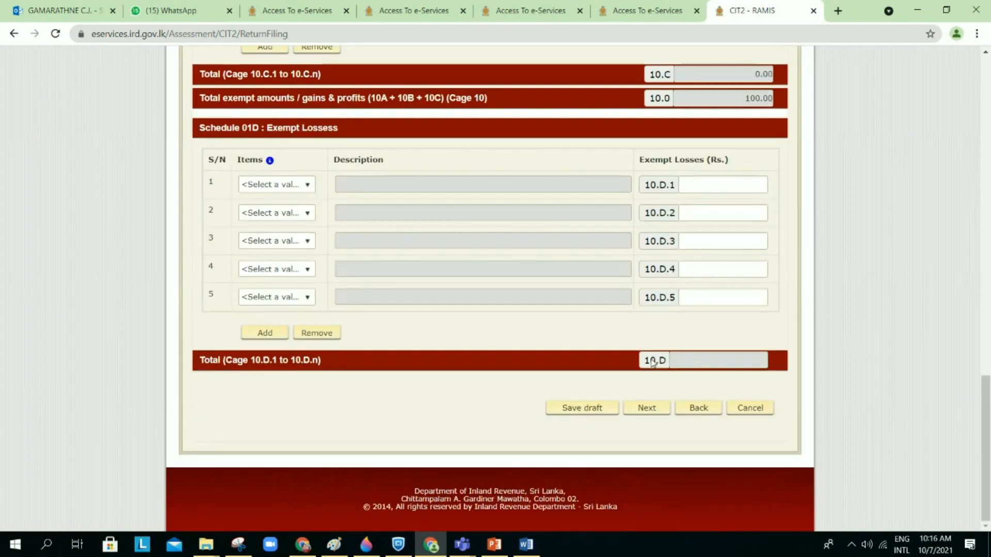
# Step: Save the 2020/2021 return as a draft, reach the Section 2 Declaration, and return to PowerPoint slide 6
pyautogui.click(754, 409)
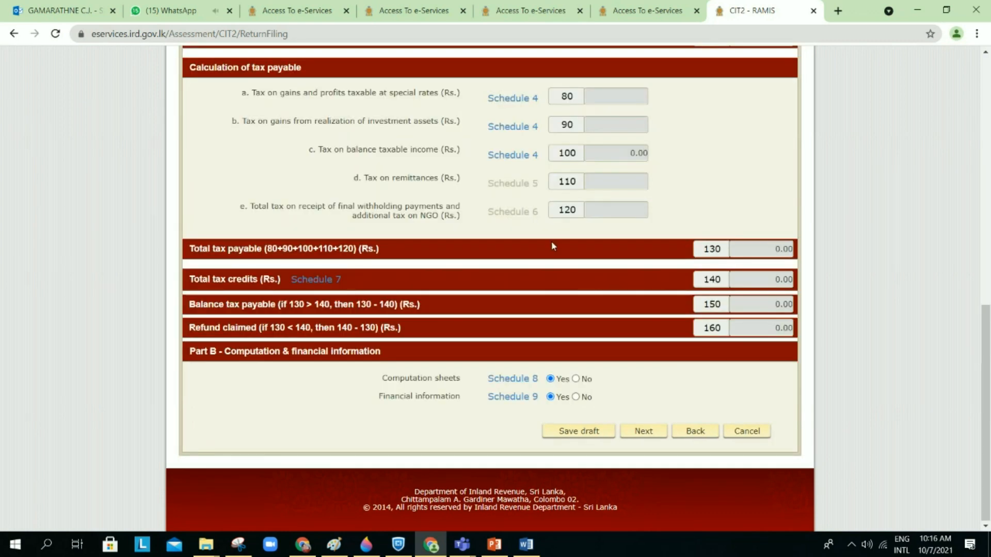
pyautogui.scroll(8, 553, 247)
pyautogui.scroll(-8, 553, 246)
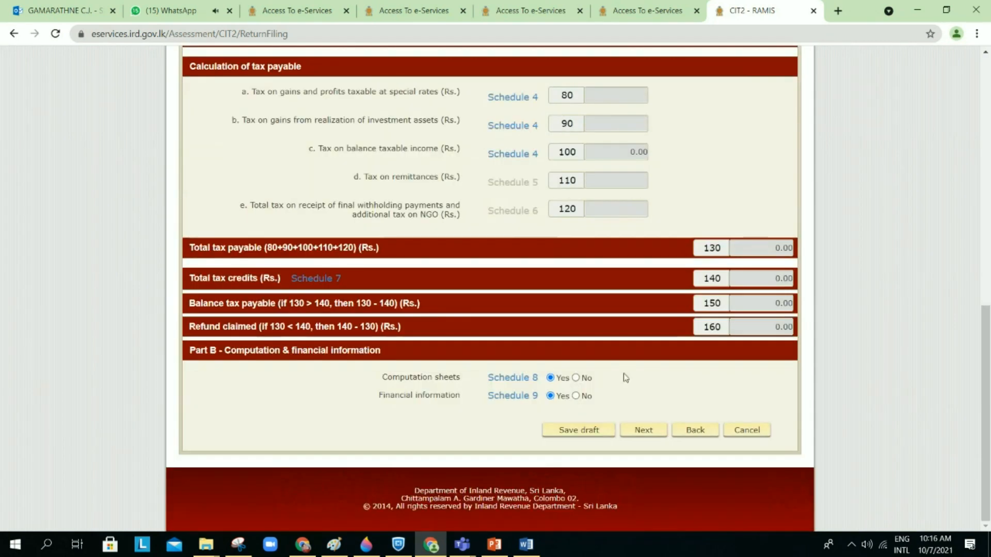
pyautogui.click(635, 436)
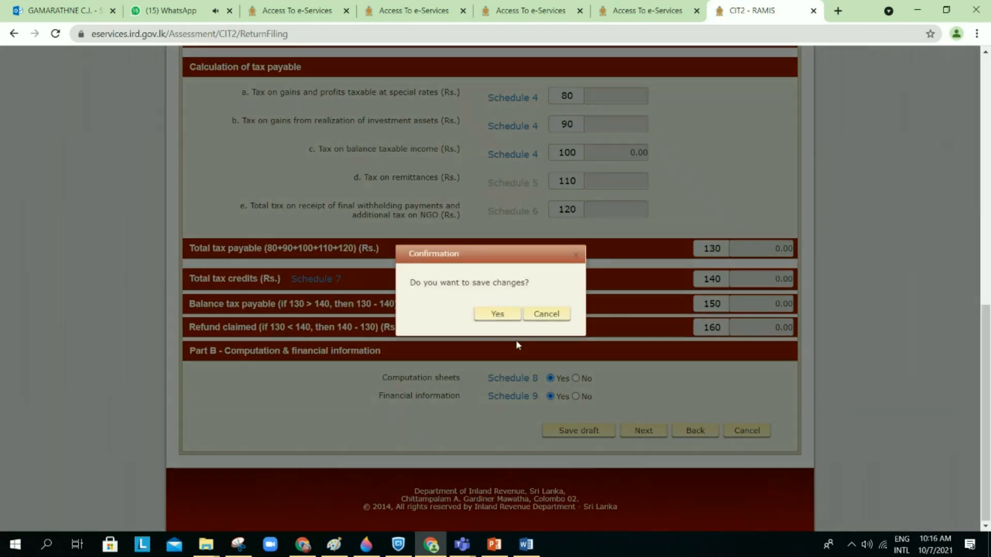
pyautogui.click(496, 314)
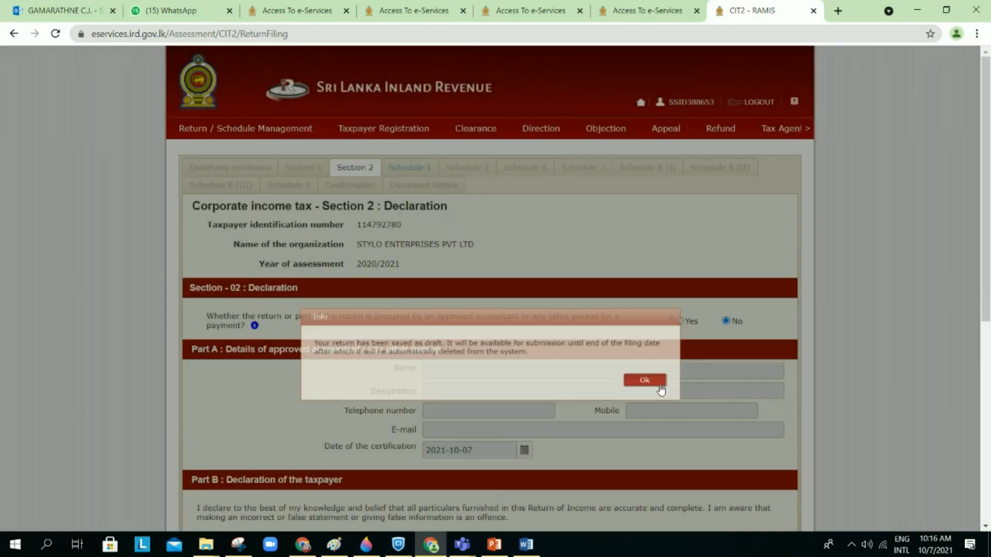
pyautogui.click(659, 383)
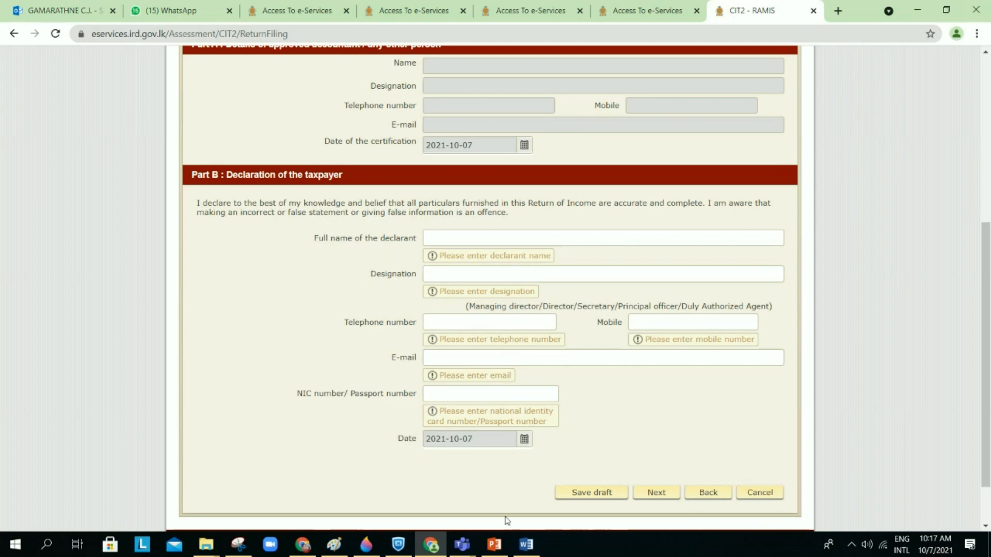
pyautogui.click(496, 545)
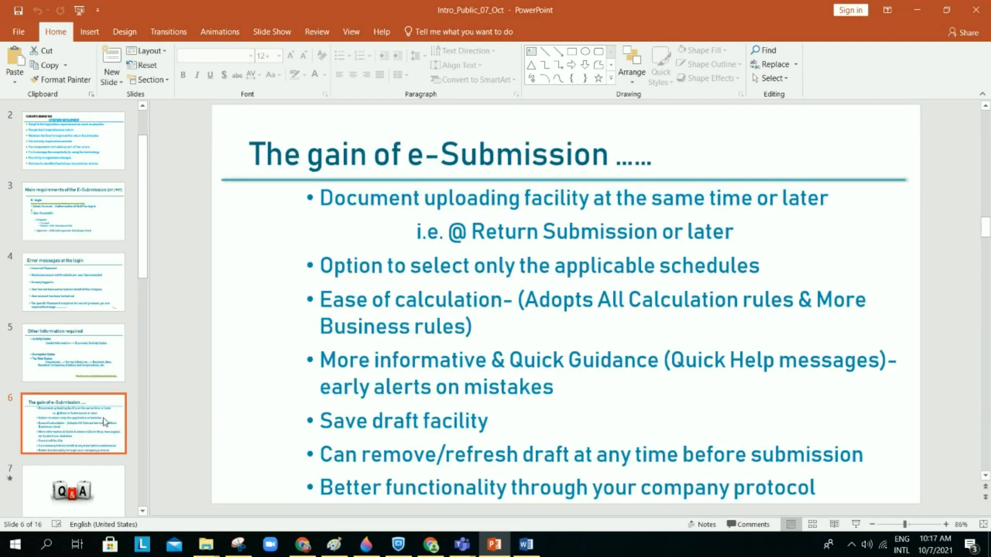
pyautogui.scroll(-1, 493, 406)
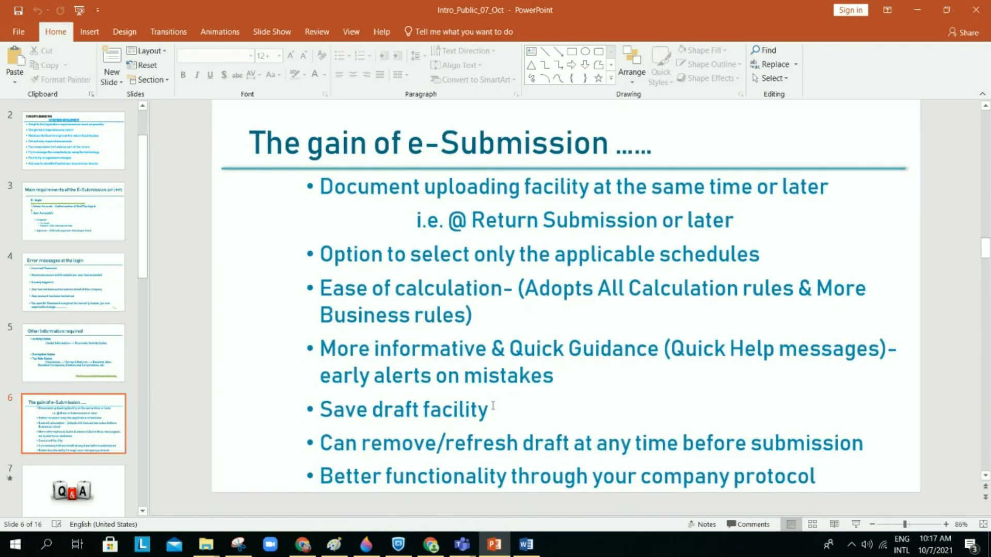
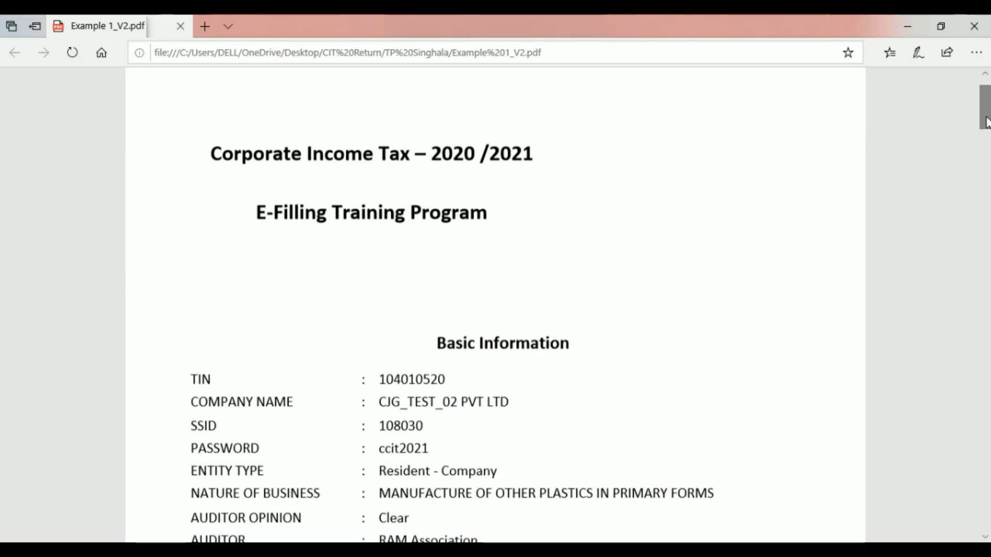
# Step: Scroll the Example 1_V2 PDF past Basic Information to the 2020/21 Income Detail table
pyautogui.moveTo(986, 122); pyautogui.dragTo(987, 153)
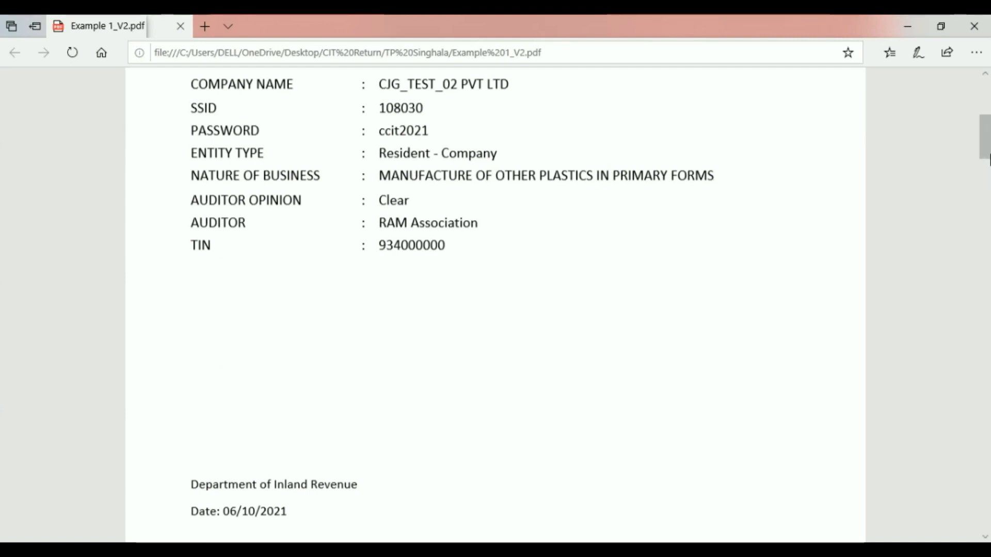
pyautogui.scroll(-2, 988, 164)
pyautogui.moveTo(989, 164); pyautogui.dragTo(988, 220)
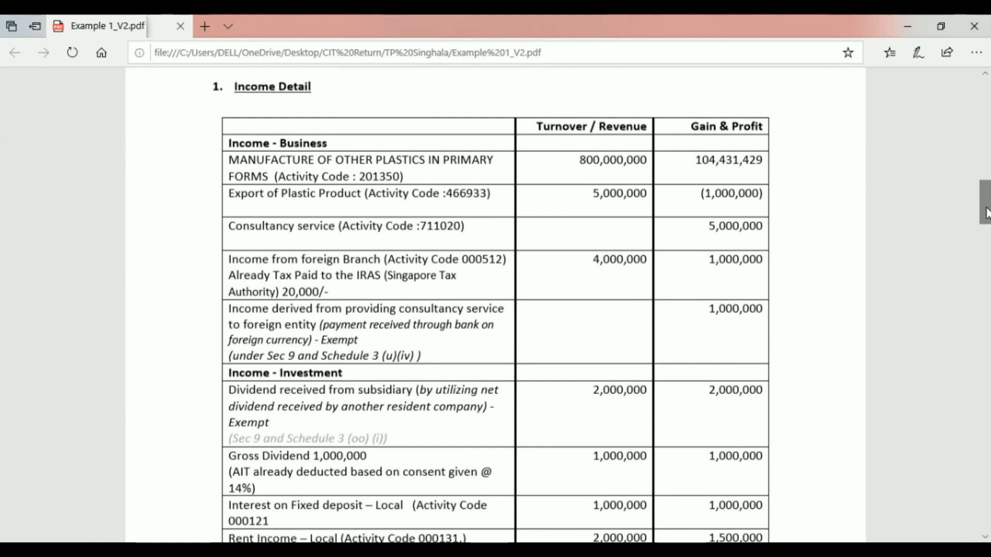
pyautogui.moveTo(986, 212); pyautogui.dragTo(986, 217)
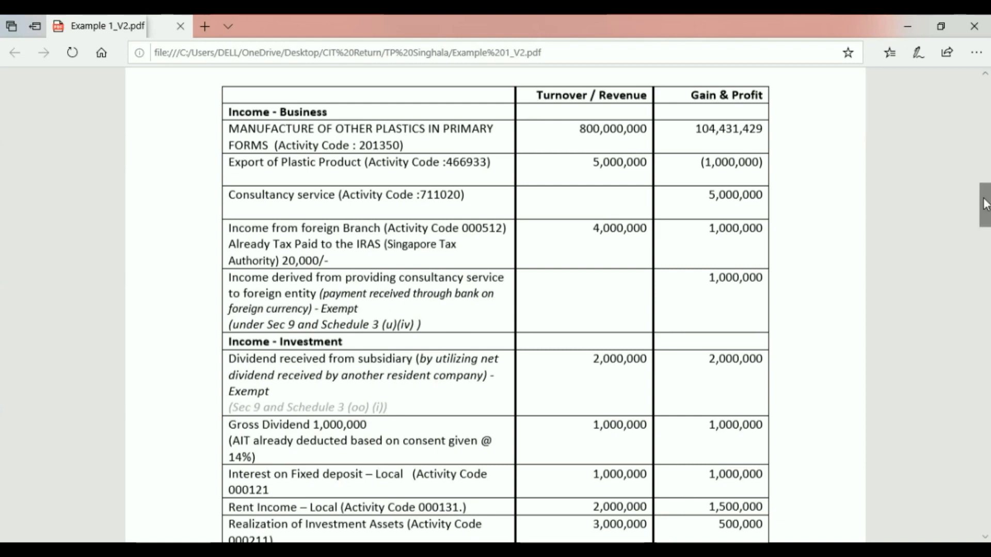
# Step: Scroll on to the investment income and the Trading stock table closing at 150,000,000
pyautogui.moveTo(985, 203); pyautogui.dragTo(985, 222)
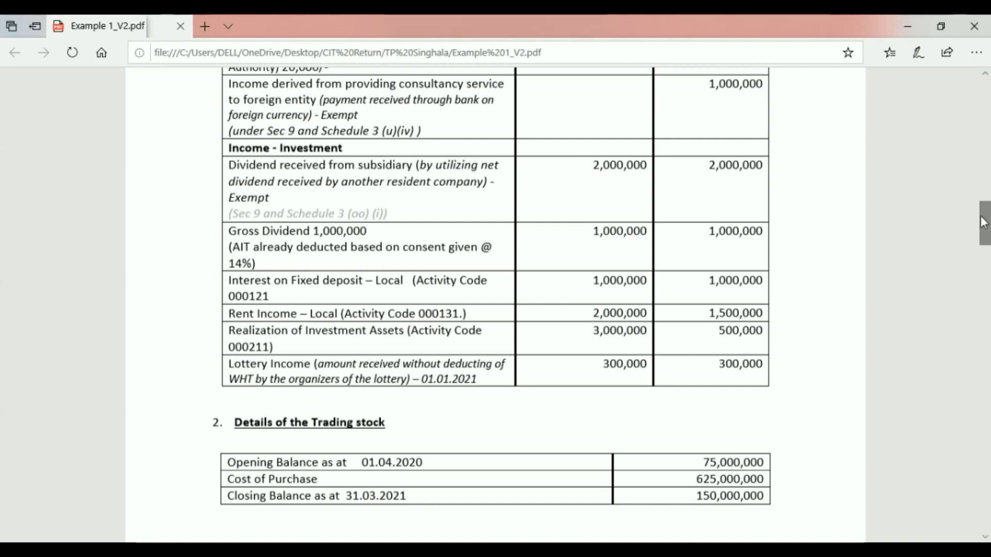
# Step: Scroll to the Repair & Improvements table and 1,000,000 Research and Development expenses
pyautogui.moveTo(986, 223); pyautogui.dragTo(986, 248)
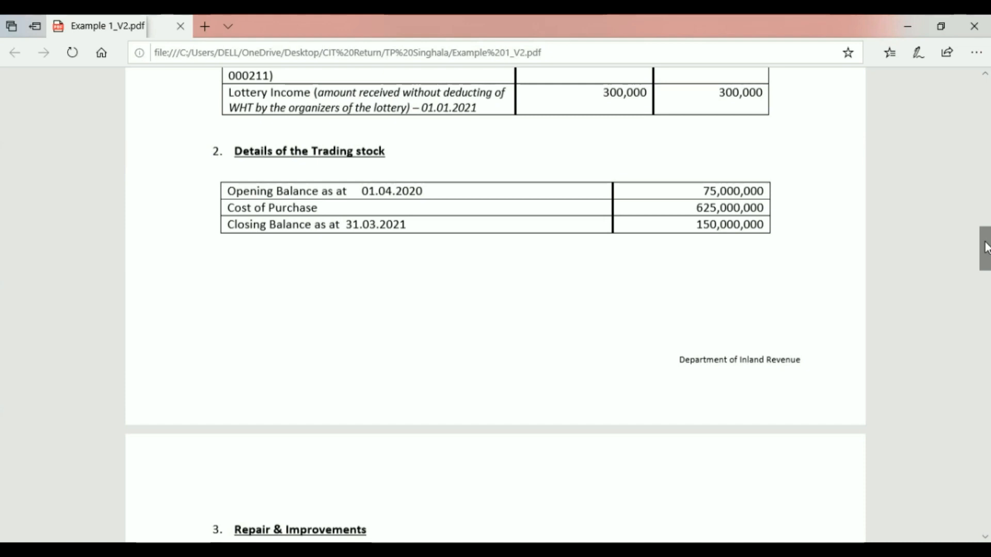
pyautogui.moveTo(986, 248); pyautogui.dragTo(986, 282)
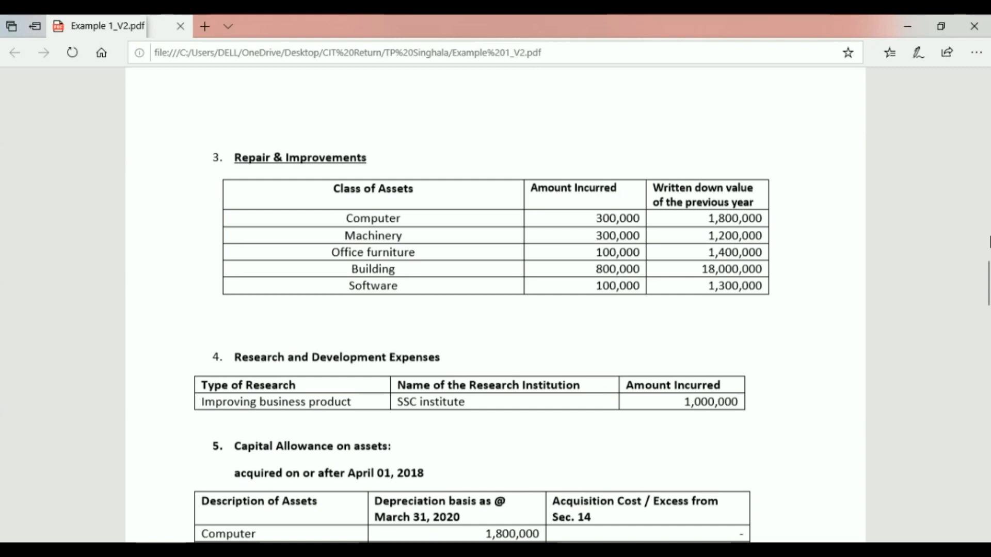
pyautogui.click(739, 405)
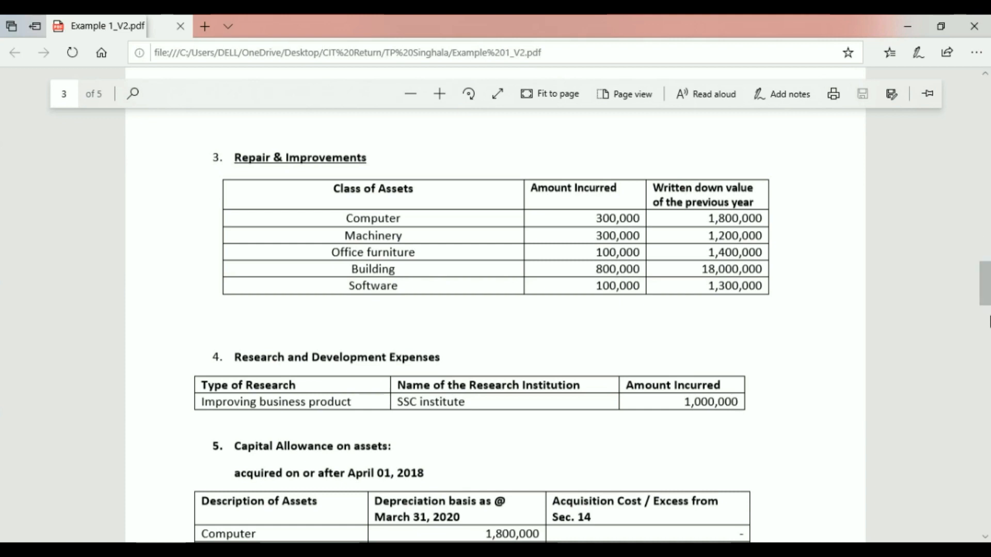
# Step: Scroll to page 3's Capital Allowance tables, including the 30,000,000 pre-April 2018 cost
pyautogui.scroll(-1, 986, 305)
pyautogui.moveTo(985, 304); pyautogui.dragTo(988, 327)
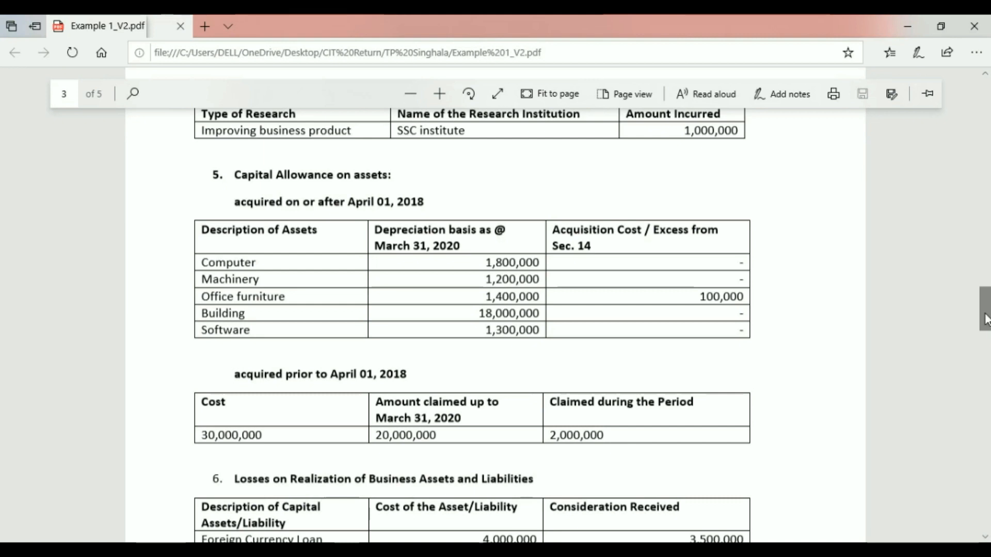
pyautogui.scroll(-3, 986, 320)
# Step: Scroll to the B/F Losses Summary: 500,000, 500,000 and 45,000 business losses, 50,000 foreign loss
pyautogui.scroll(-1, 986, 330)
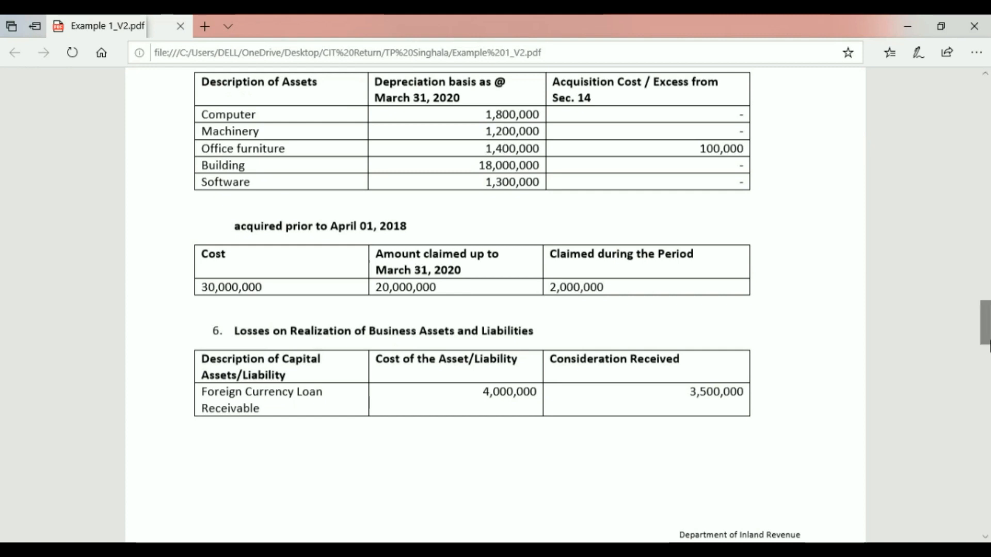
pyautogui.scroll(-2, 986, 335)
pyautogui.scroll(-2, 986, 336)
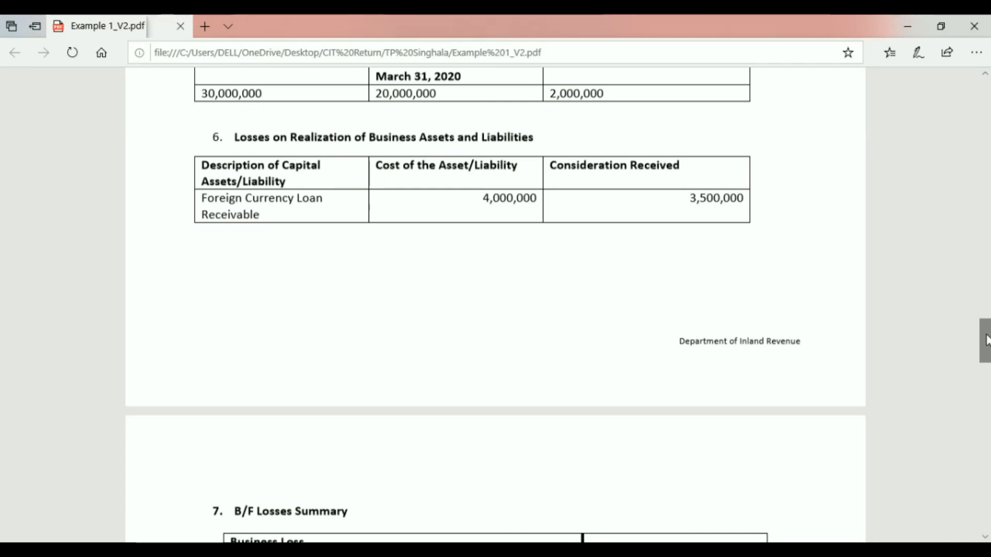
pyautogui.moveTo(987, 340); pyautogui.dragTo(987, 342)
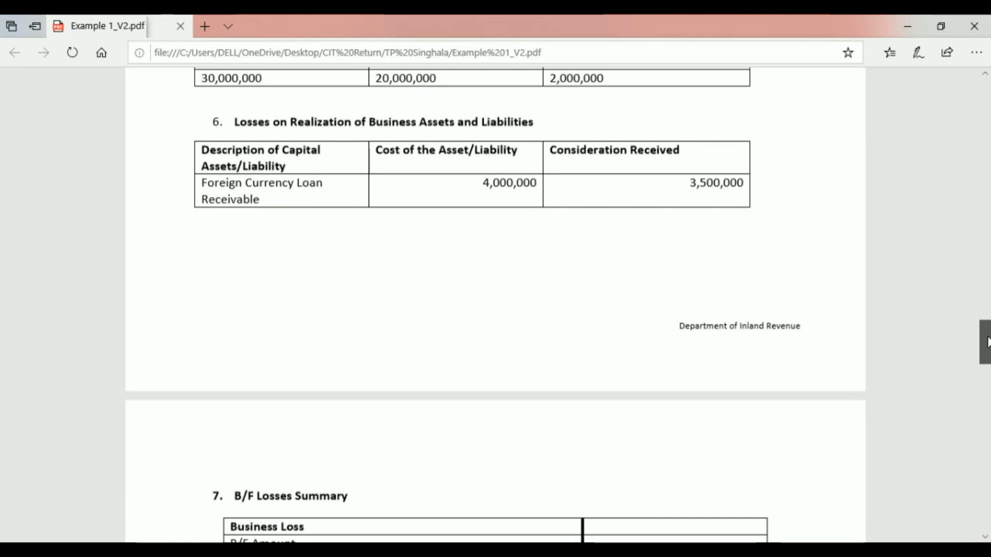
pyautogui.moveTo(987, 342); pyautogui.dragTo(988, 345)
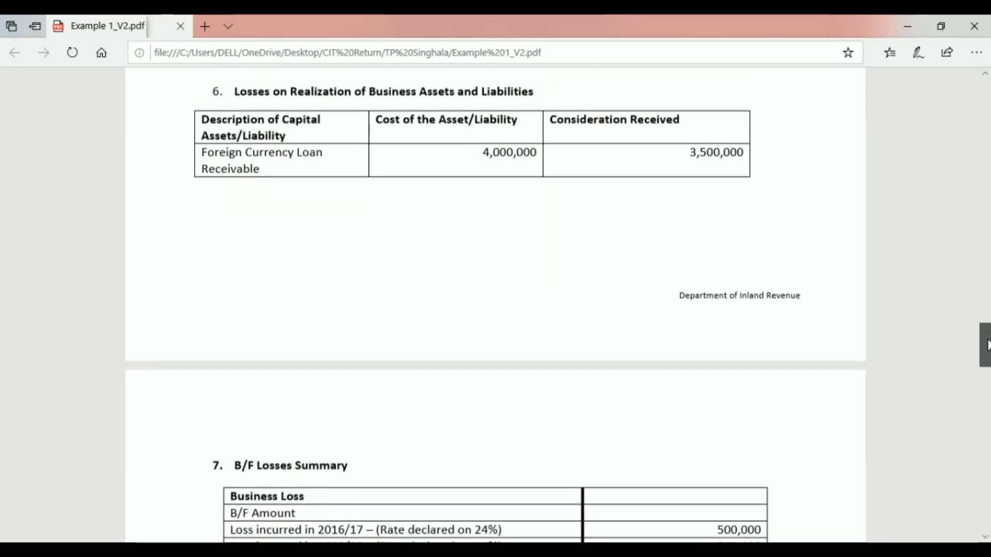
pyautogui.moveTo(987, 345); pyautogui.dragTo(987, 365)
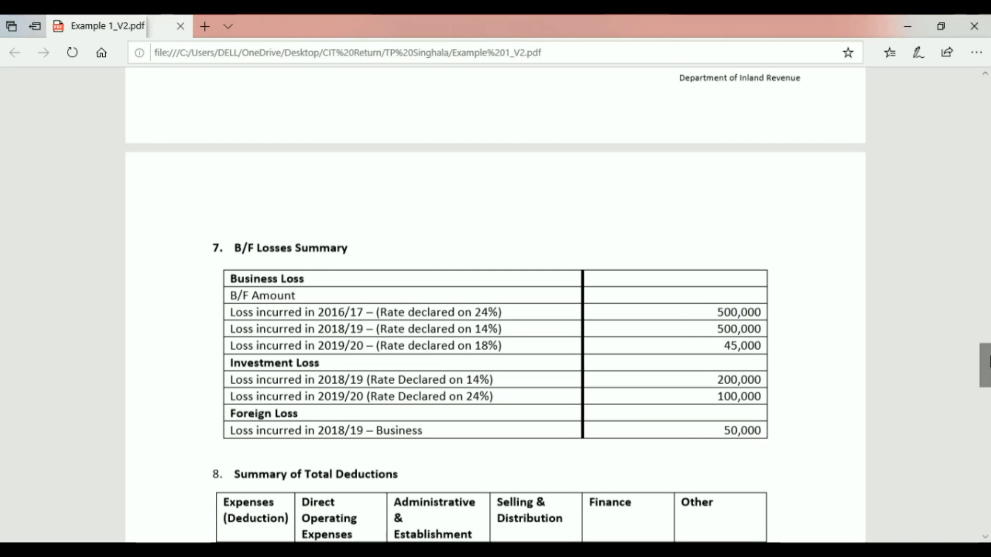
# Step: Scroll to the Summary of Total Deductions and Other Information with 100,000,000 stated capital
pyautogui.moveTo(986, 361); pyautogui.dragTo(985, 376)
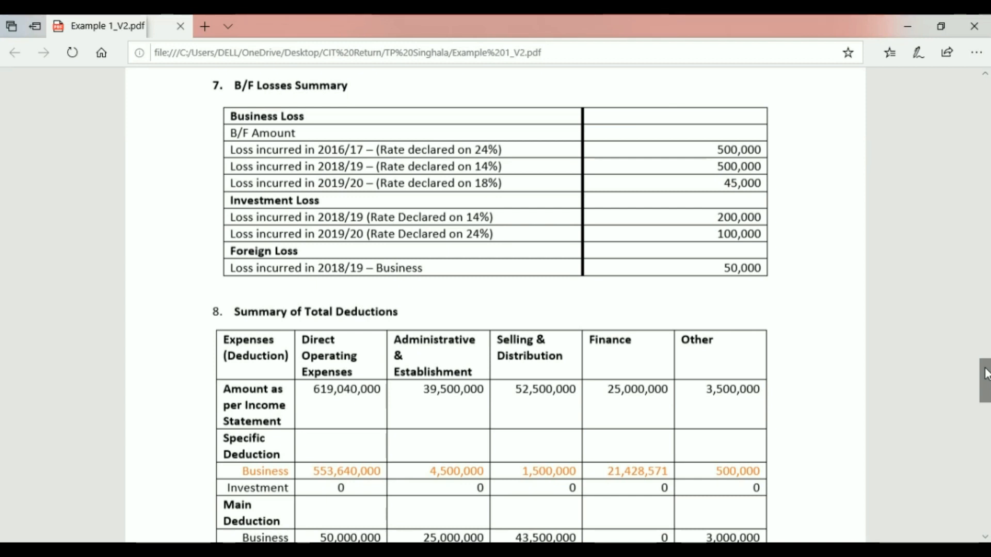
pyautogui.moveTo(986, 375); pyautogui.dragTo(986, 394)
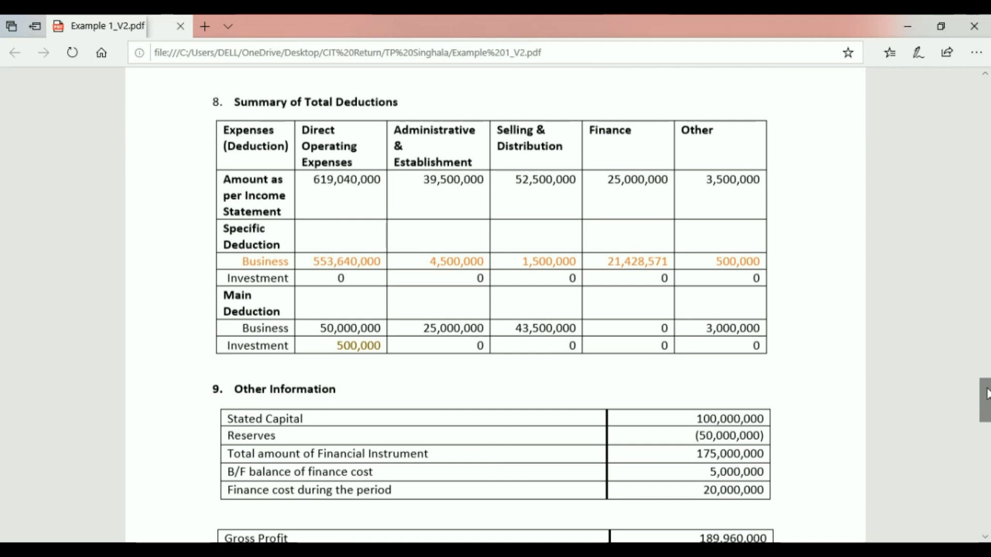
# Step: Scroll to the receivables and payables balances, bad-debt and donation notes, and Available Tax credits
pyautogui.moveTo(986, 395); pyautogui.dragTo(986, 417)
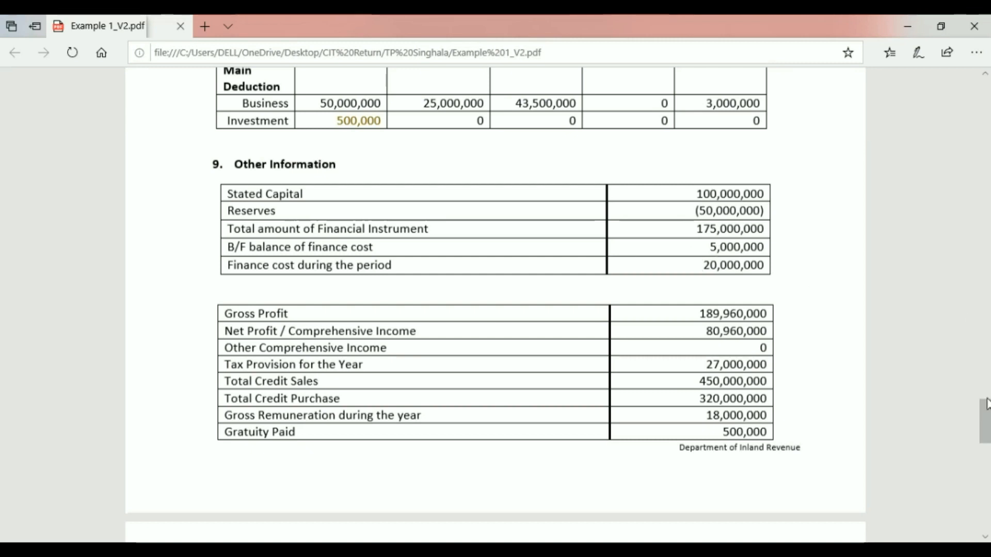
pyautogui.moveTo(988, 411); pyautogui.dragTo(985, 416)
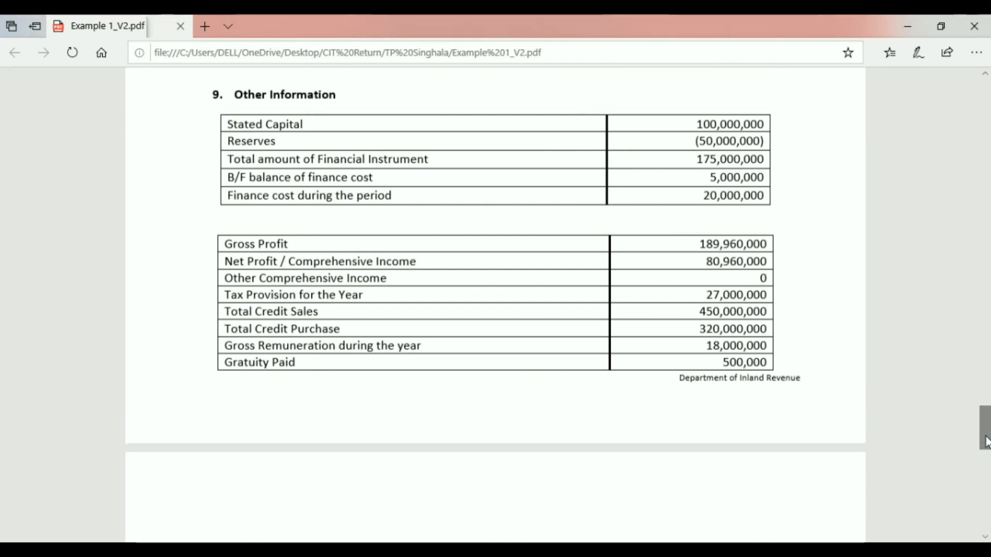
pyautogui.moveTo(985, 448); pyautogui.dragTo(987, 479)
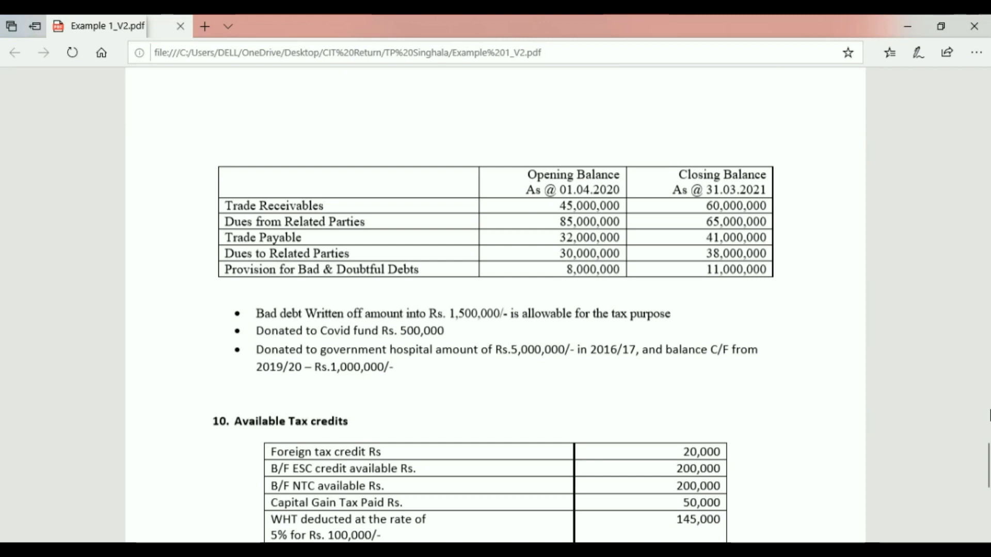
# Step: Scroll to the PDF's end with the 24% Tax payer Note and Special Note, then switch windows
pyautogui.moveTo(985, 441); pyautogui.dragTo(986, 481)
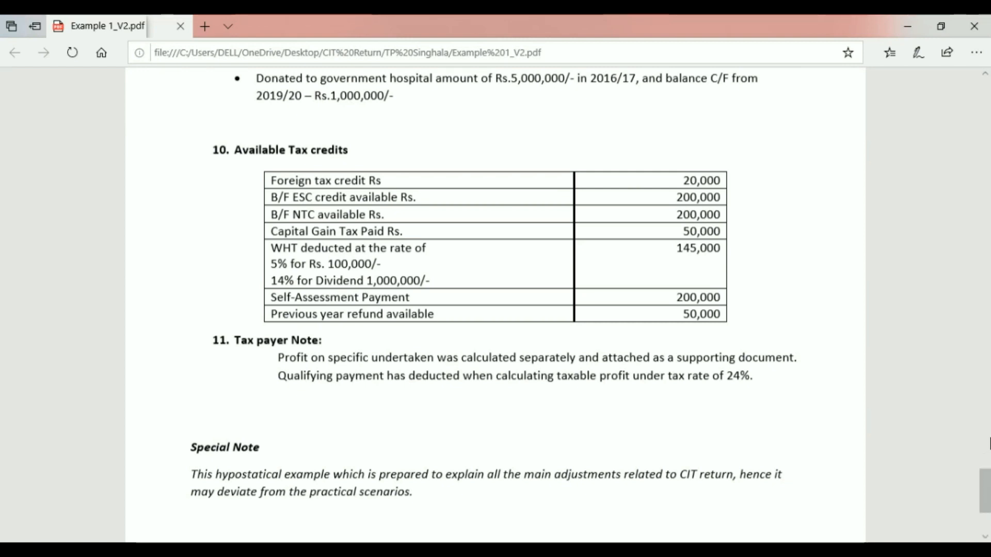
pyautogui.moveTo(986, 485); pyautogui.dragTo(985, 492)
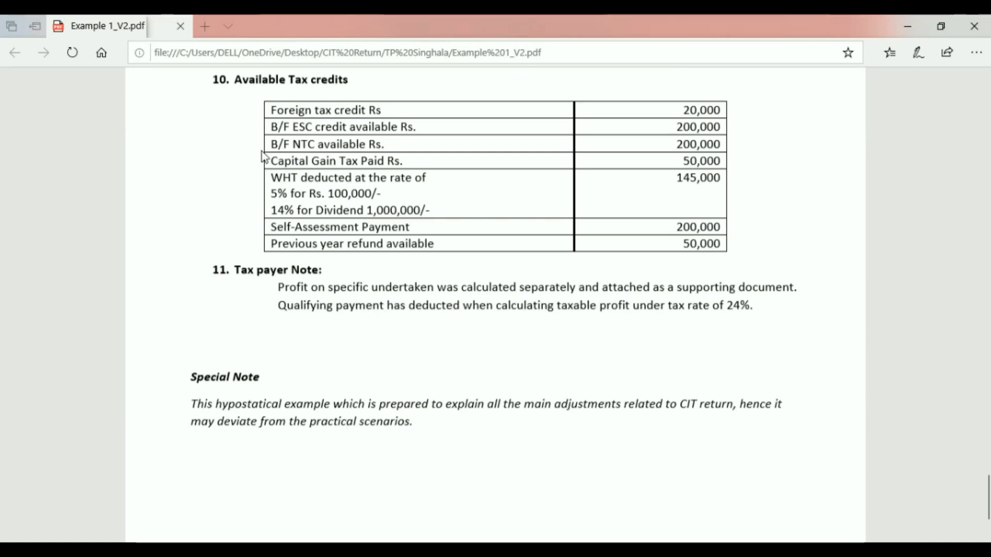
pyautogui.hotkey('alt', 'Tab')
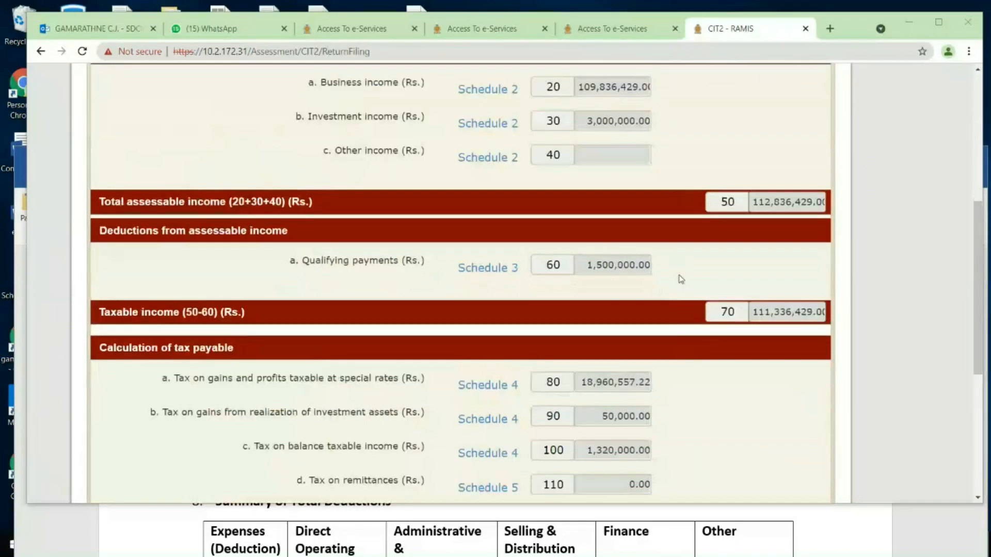
pyautogui.scroll(-8, 679, 277)
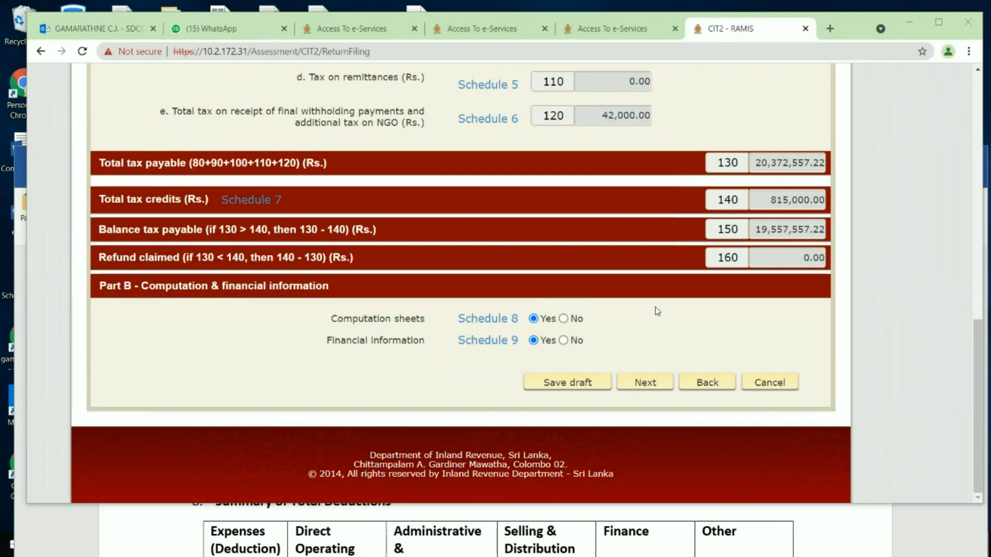
pyautogui.click(485, 328)
pyautogui.scroll(15, 484, 329)
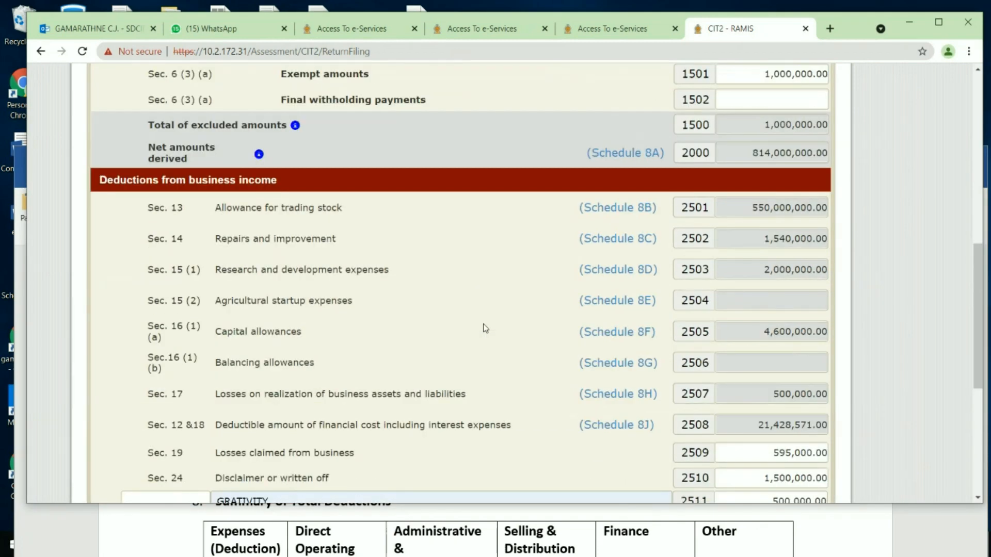
pyautogui.scroll(-1, 484, 328)
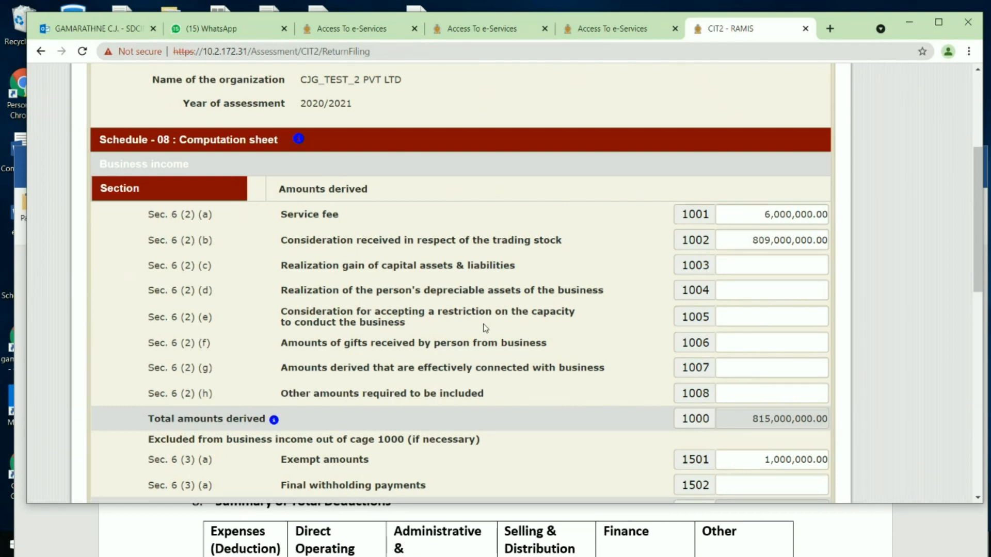
pyautogui.scroll(-1, 564, 389)
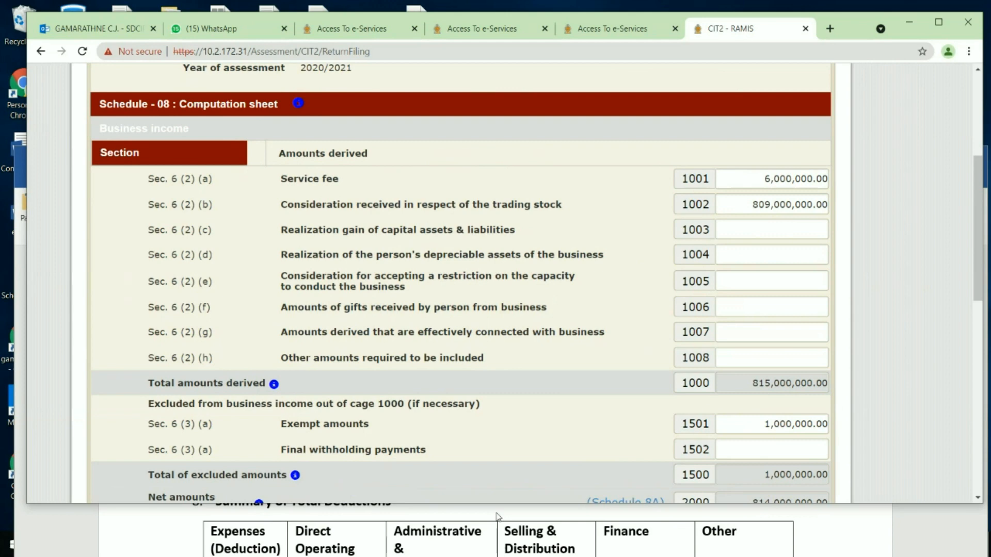
# Step: Minimize the Example 1_V2 Word document and scroll the RAMIS return down to Deductions
pyautogui.click(497, 516)
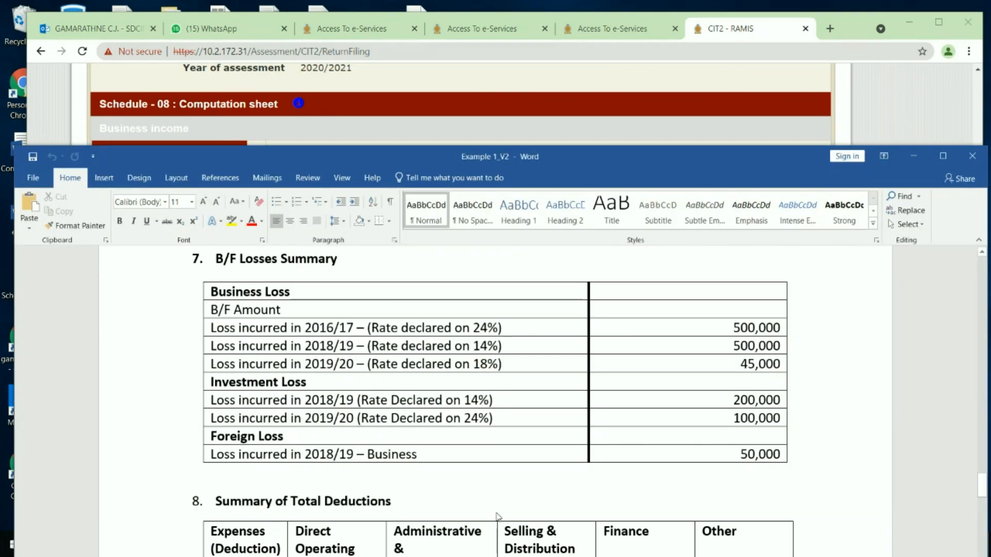
pyautogui.click(915, 157)
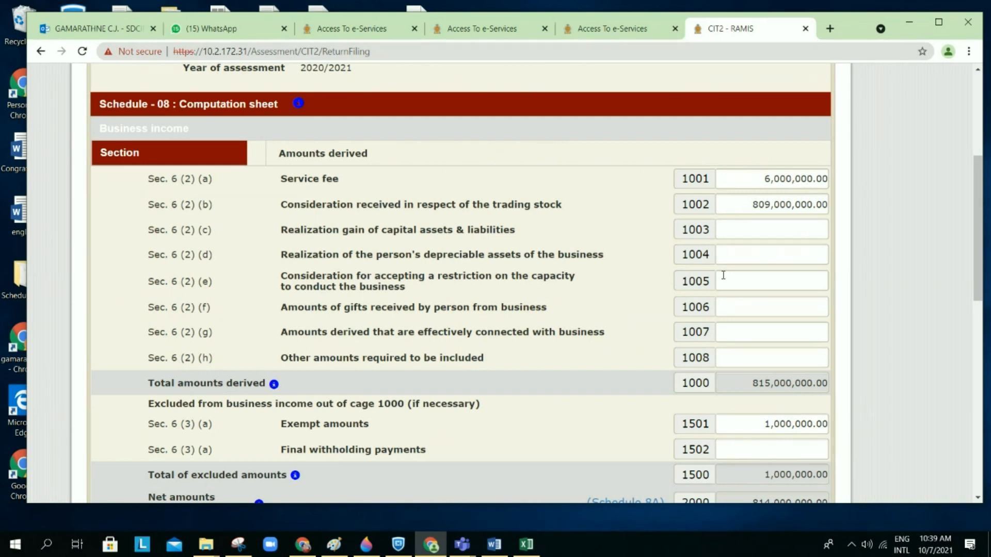
pyautogui.scroll(-1, 668, 265)
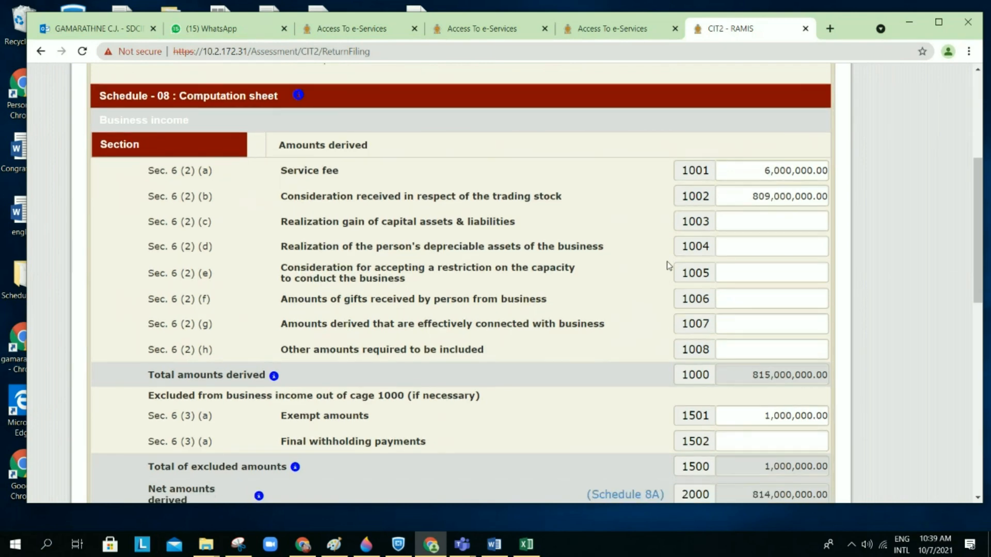
pyautogui.scroll(-5, 668, 266)
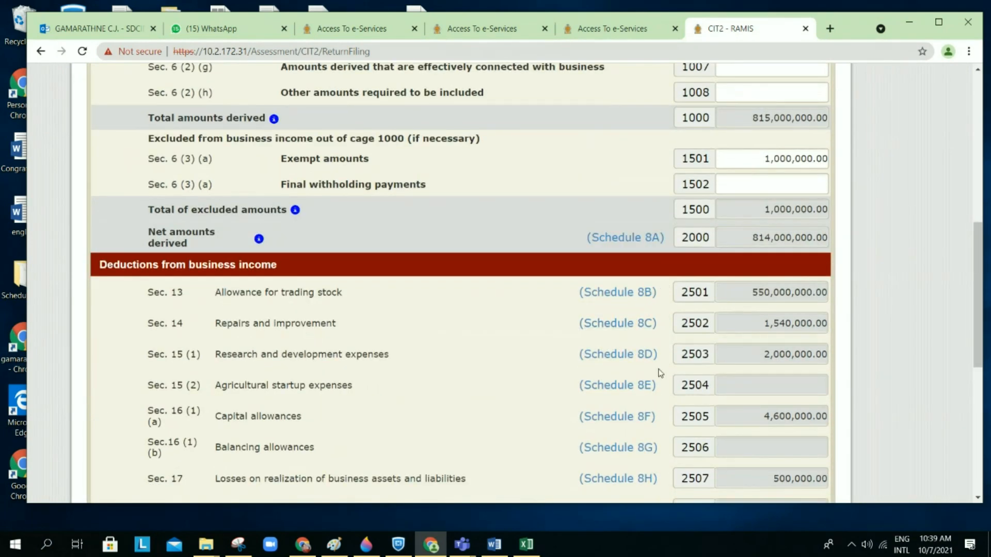
# Step: Save the business-income computation page as a draft and move on to Schedule 8 (II)
pyautogui.scroll(-1, 658, 374)
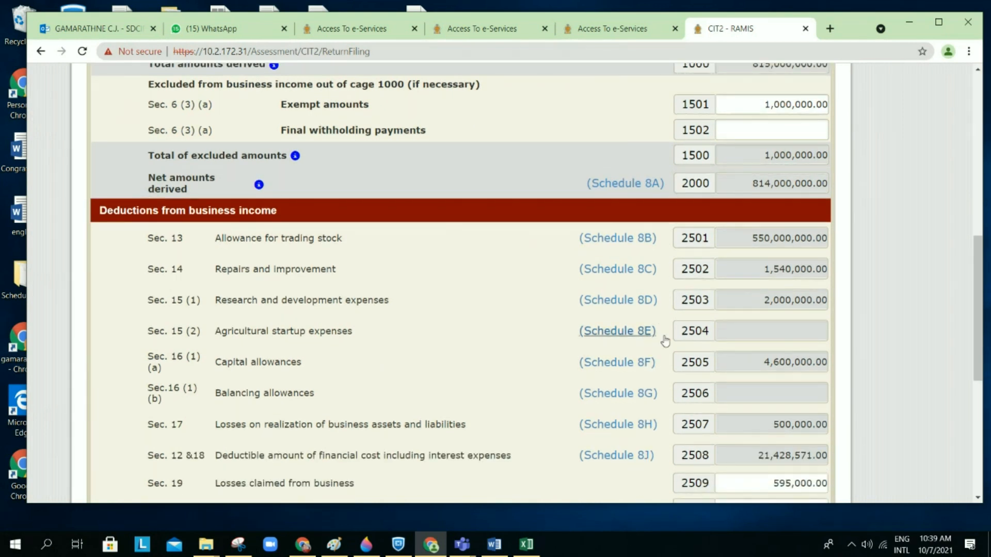
pyautogui.scroll(-1, 532, 330)
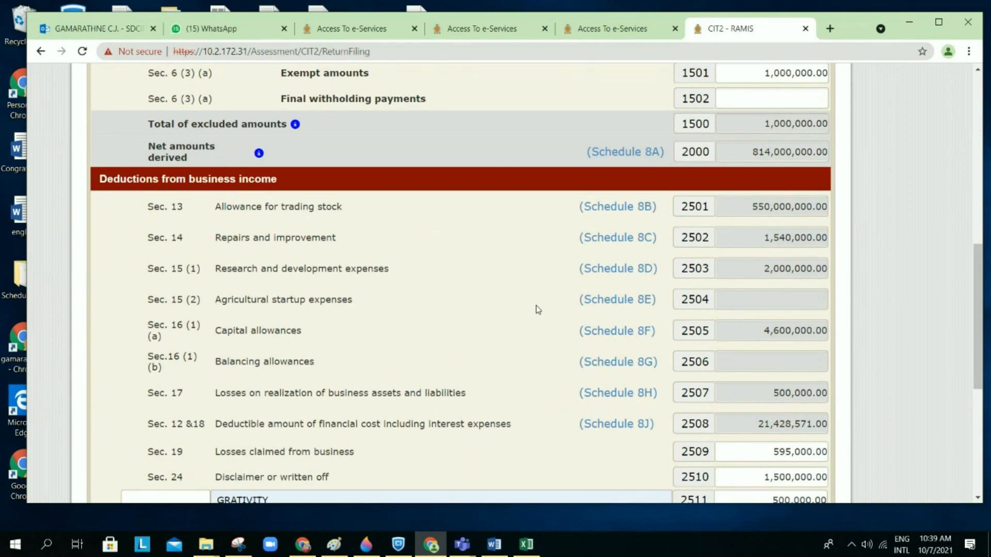
pyautogui.scroll(-5, 538, 310)
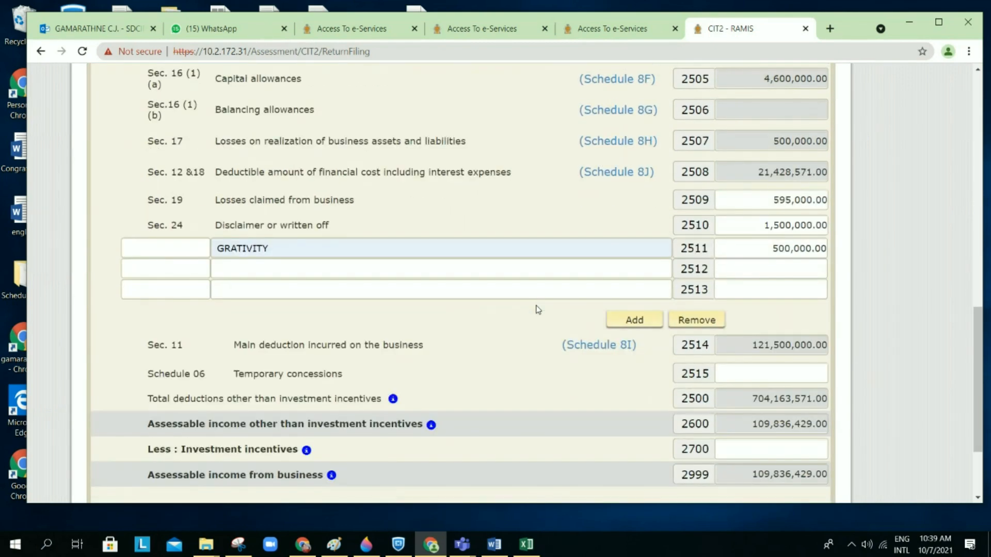
pyautogui.scroll(-2, 539, 309)
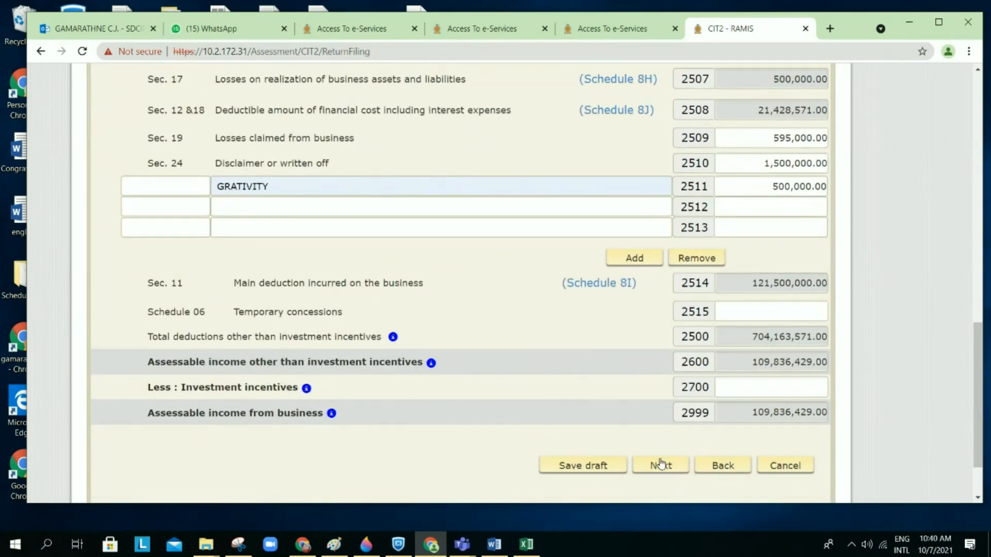
pyautogui.click(660, 464)
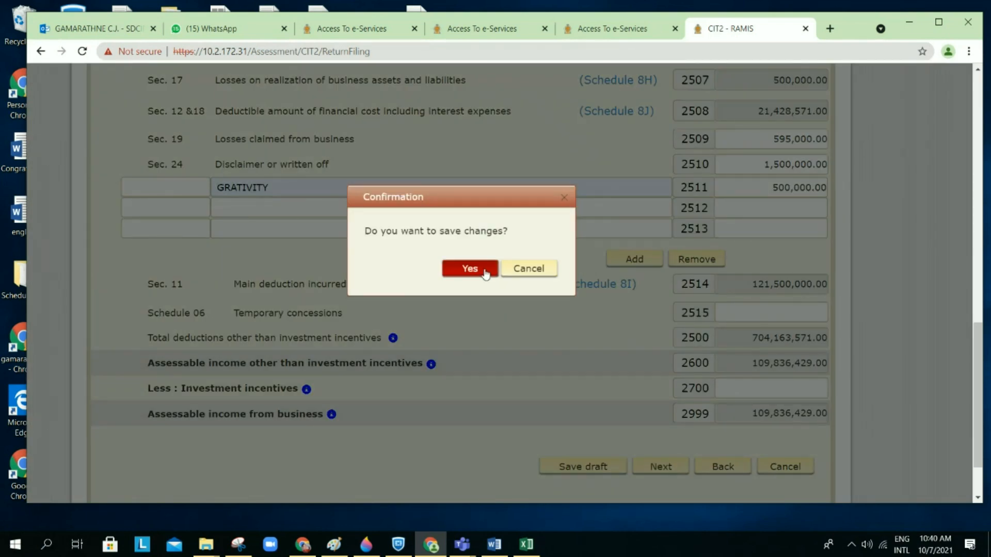
pyautogui.click(485, 270)
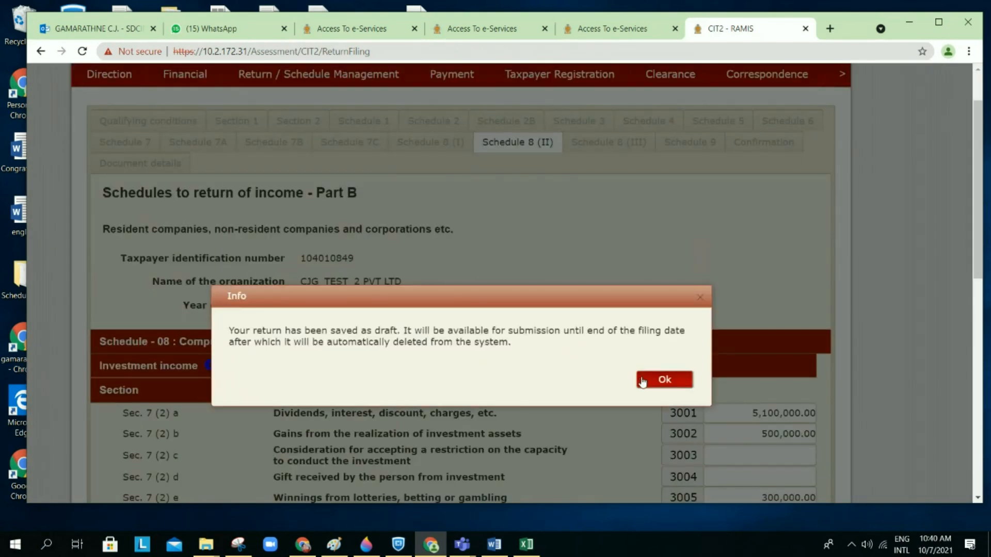
pyautogui.click(643, 380)
# Step: Proceed from Schedule 8 (II), showing 3,000,000 assessable investment income, to the next page
pyautogui.scroll(-1, 645, 353)
pyautogui.scroll(-10, 644, 353)
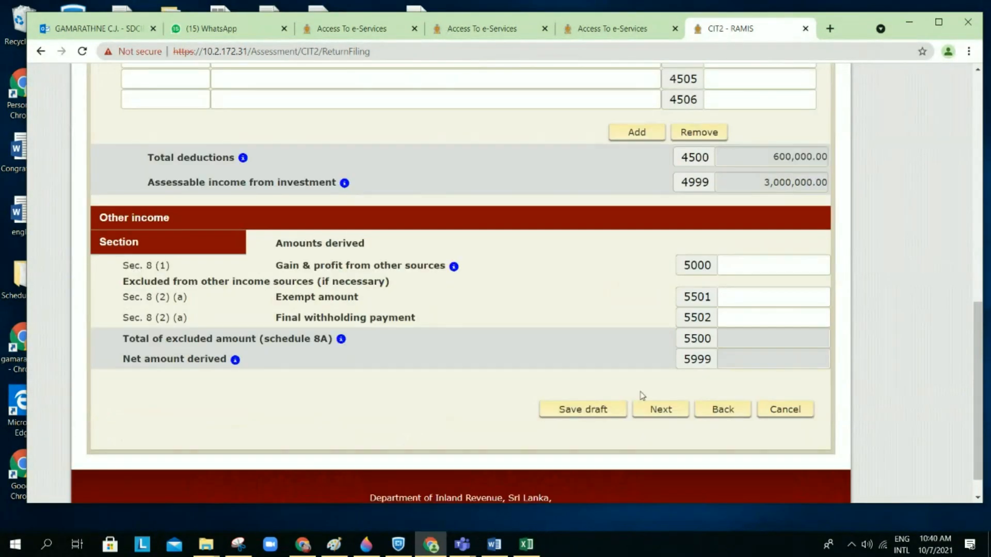
pyautogui.click(656, 408)
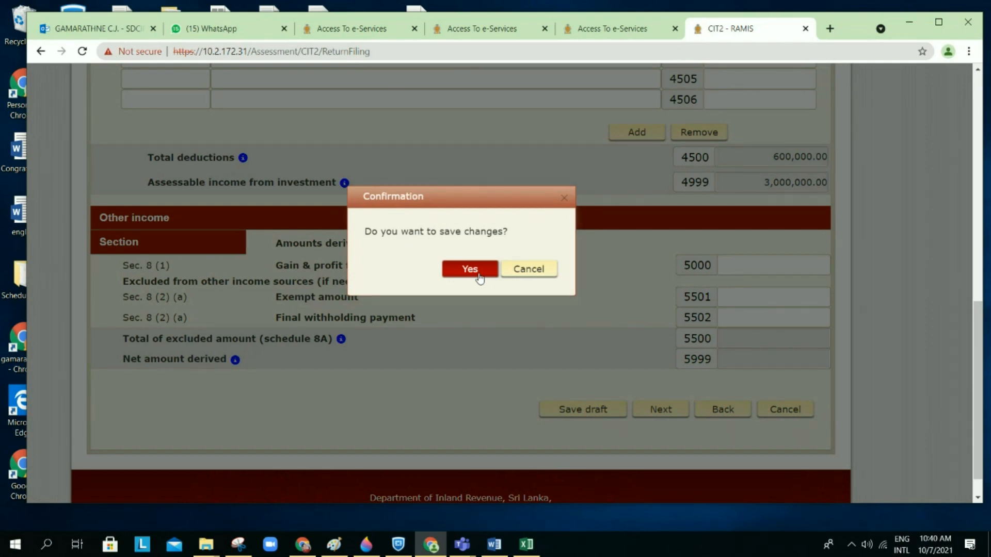
# Step: Confirm saving the investment income changes and dismiss the saved-as-draft notice
pyautogui.click(468, 272)
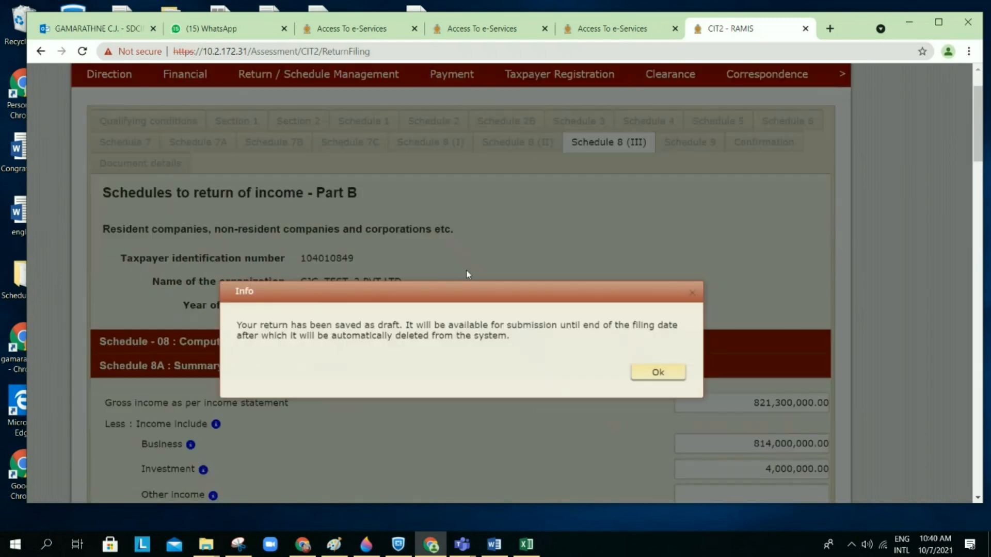
pyautogui.click(658, 385)
pyautogui.scroll(-20, 659, 387)
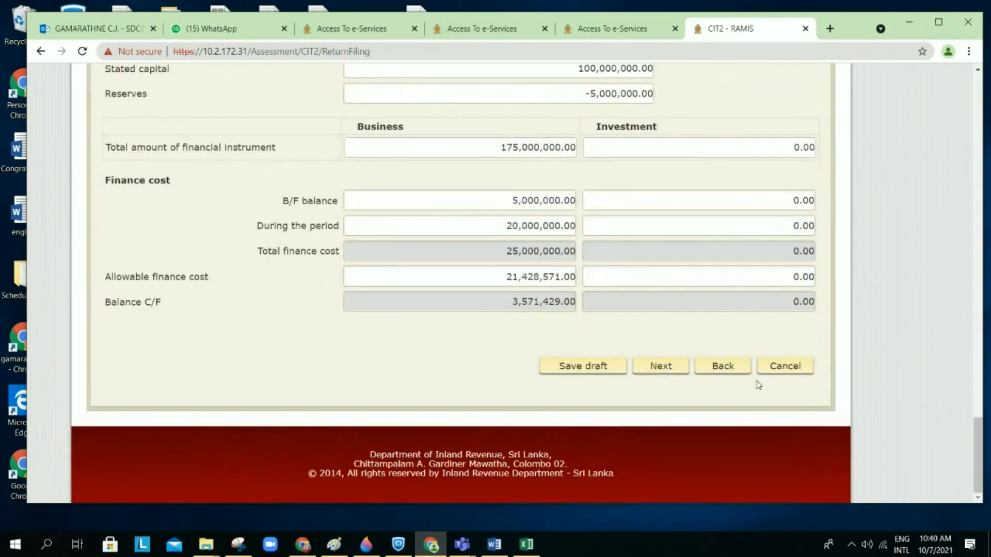
# Step: Exit Schedule 8 (III) and reopen the Schedule 8 sheet at net business income 814,000,000
pyautogui.click(785, 368)
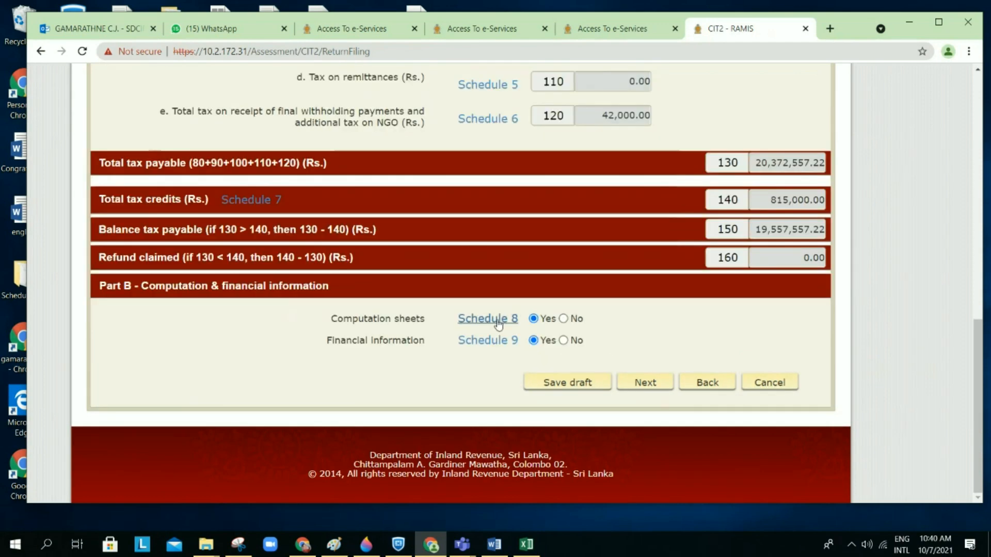
pyautogui.click(498, 323)
pyautogui.scroll(6, 649, 255)
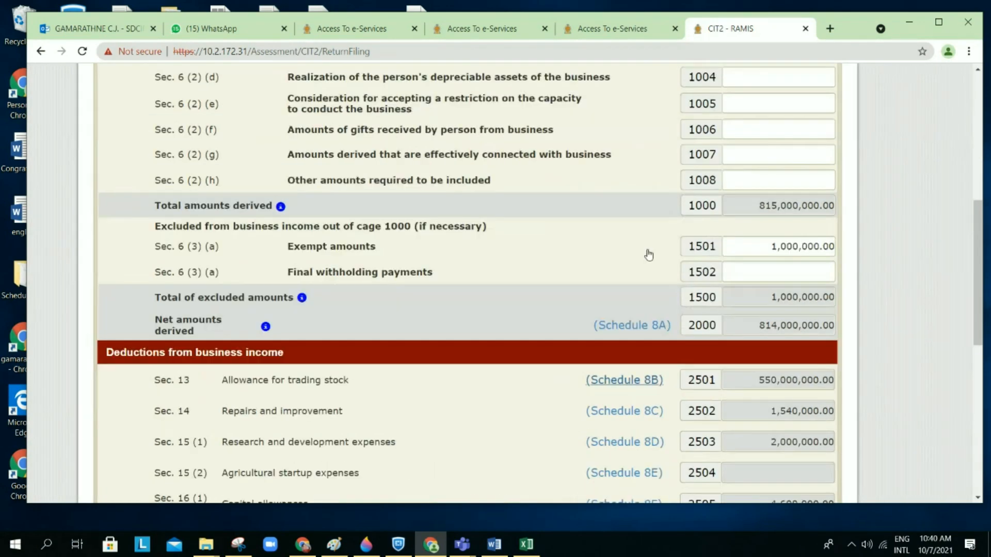
pyautogui.scroll(3, 649, 255)
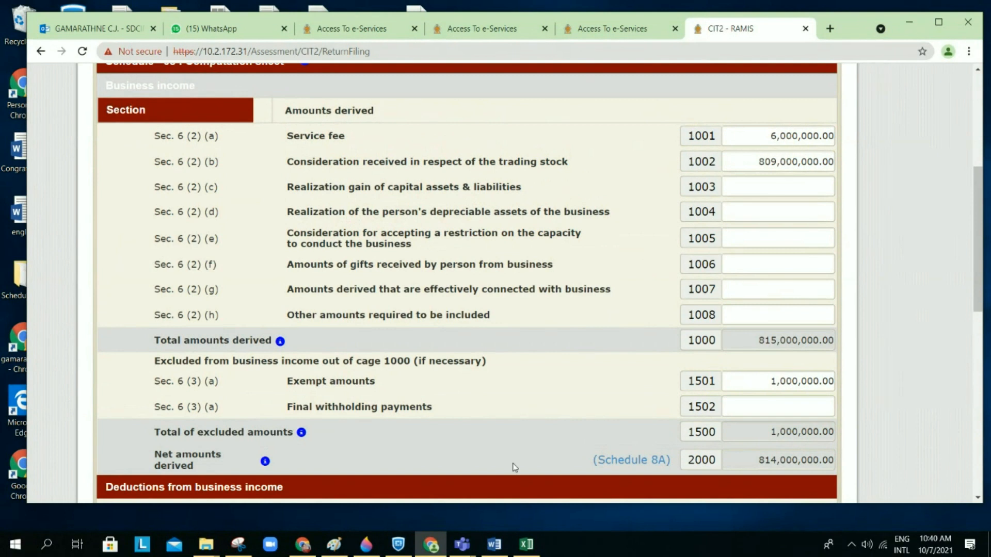
pyautogui.moveTo(501, 547)
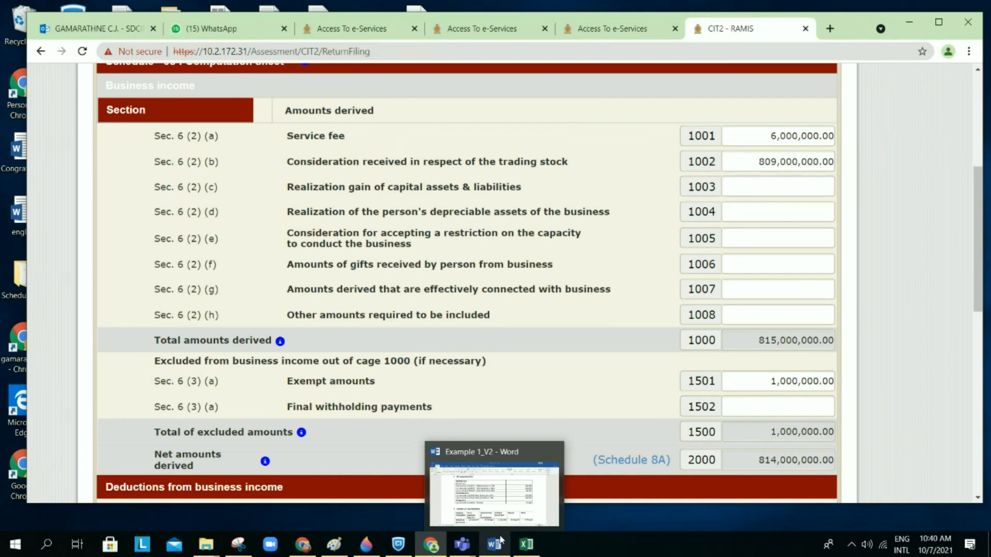
# Step: Highlight the 800,000,000 plastics, 5,000,000 export and 4,000,000 foreign branch turnover figures yellow
pyautogui.click(496, 494)
pyautogui.scroll(15, 603, 359)
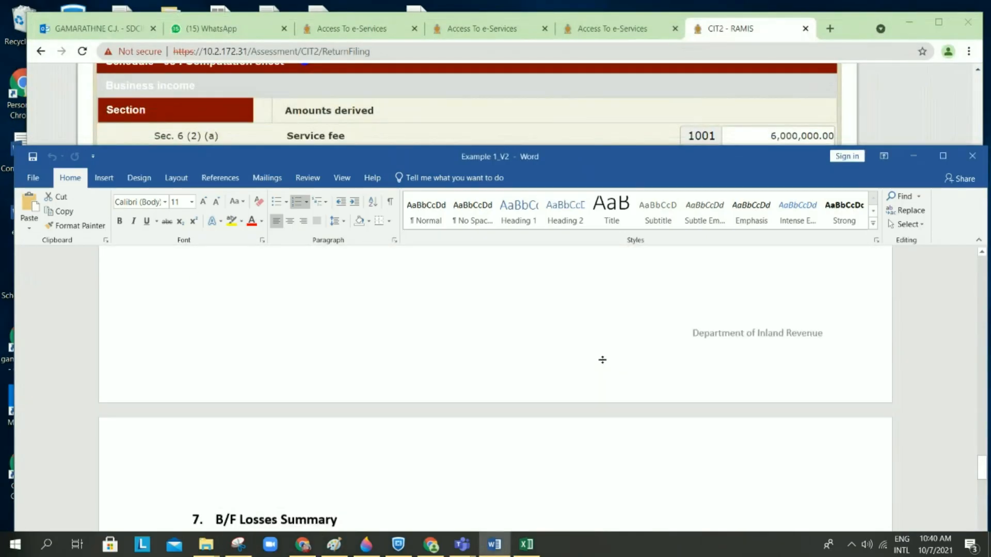
pyautogui.scroll(10, 605, 364)
pyautogui.scroll(-7, 605, 364)
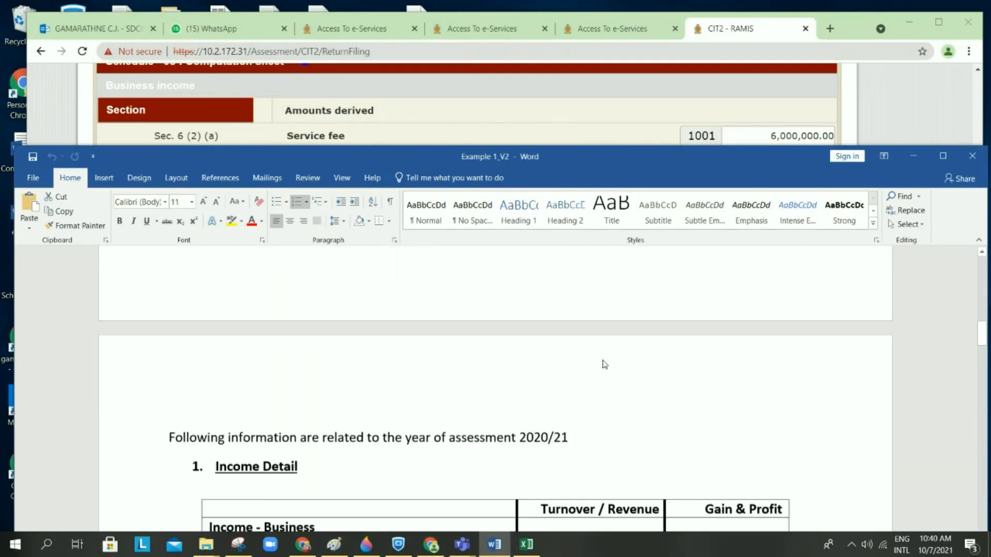
pyautogui.scroll(-5, 605, 364)
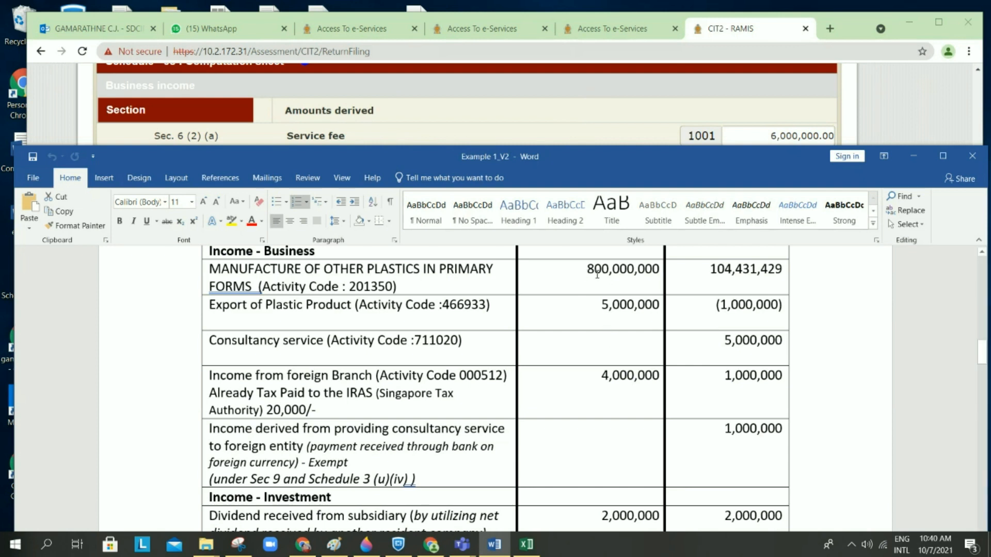
pyautogui.moveTo(580, 272); pyautogui.dragTo(656, 288)
pyautogui.click(705, 266)
pyautogui.moveTo(591, 311); pyautogui.dragTo(662, 309)
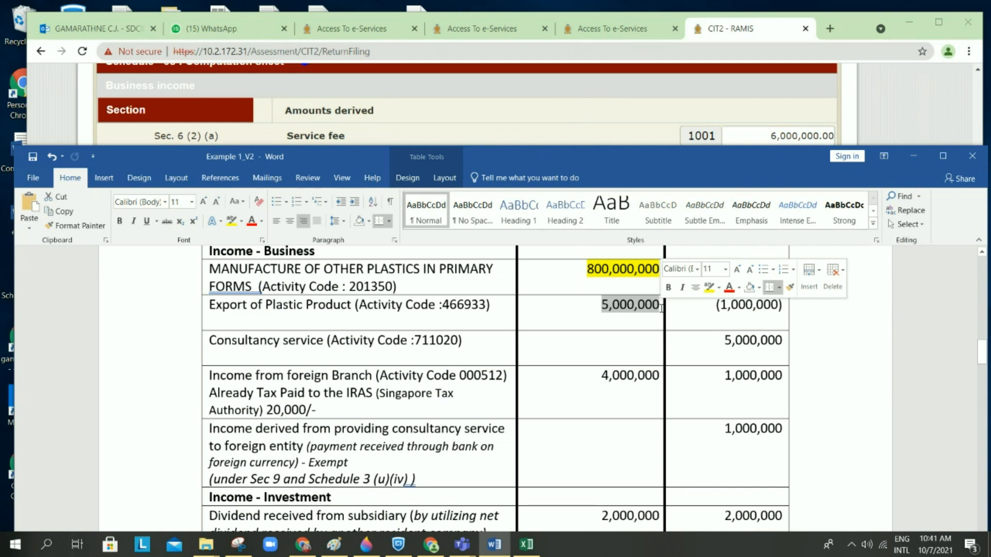
pyautogui.click(706, 292)
pyautogui.moveTo(599, 375); pyautogui.dragTo(662, 376)
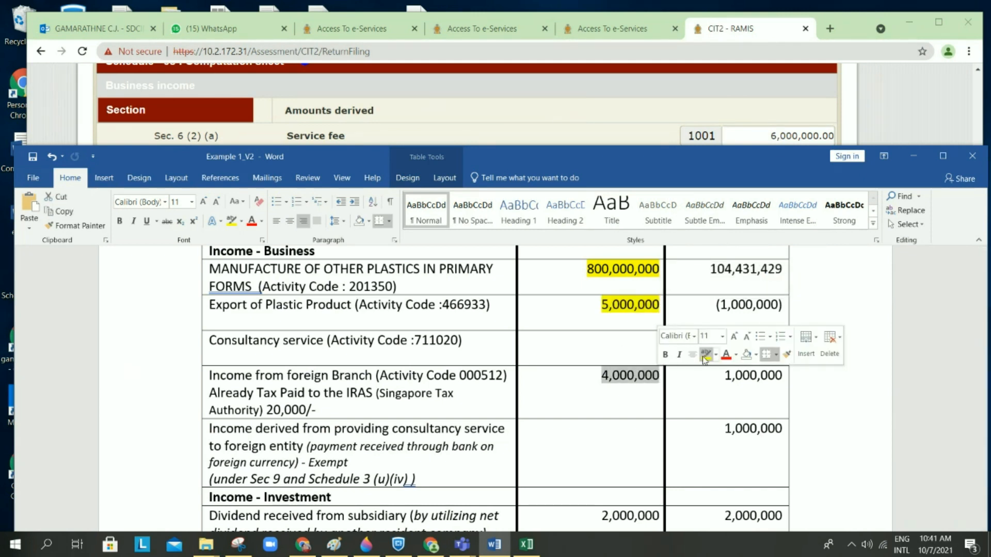
pyautogui.click(706, 354)
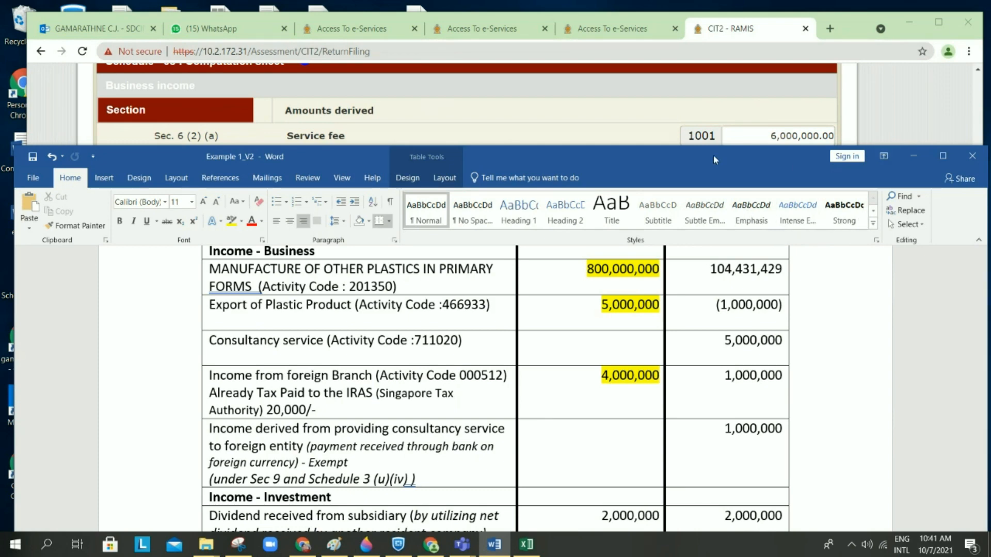
# Step: Highlight the consultancy service 5,000,000 and exempt foreign consultancy 1,000,000 amounts green
pyautogui.moveTo(717, 144); pyautogui.dragTo(717, 237)
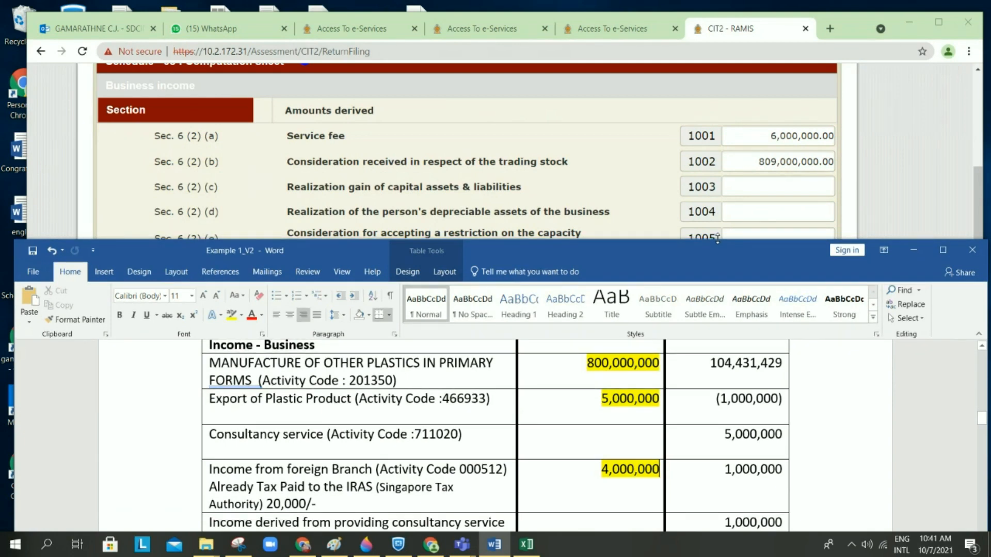
pyautogui.moveTo(717, 239); pyautogui.dragTo(721, 174)
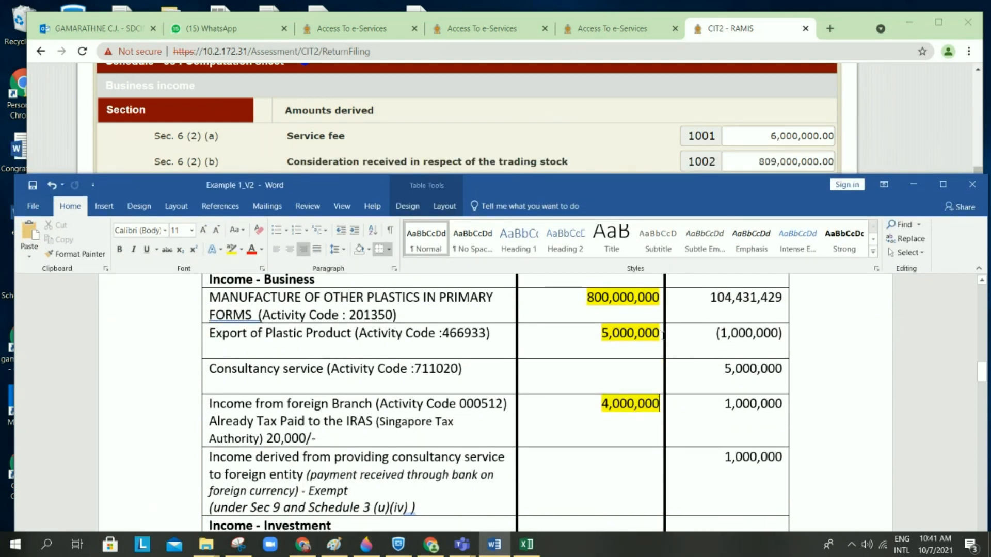
pyautogui.scroll(2, 662, 335)
pyautogui.scroll(-2, 661, 335)
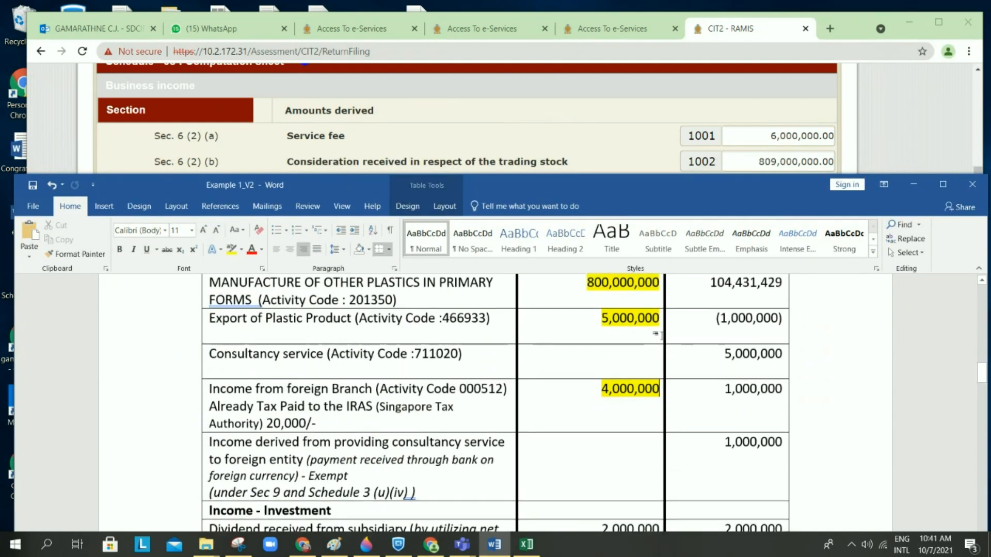
pyautogui.moveTo(722, 354); pyautogui.dragTo(778, 359)
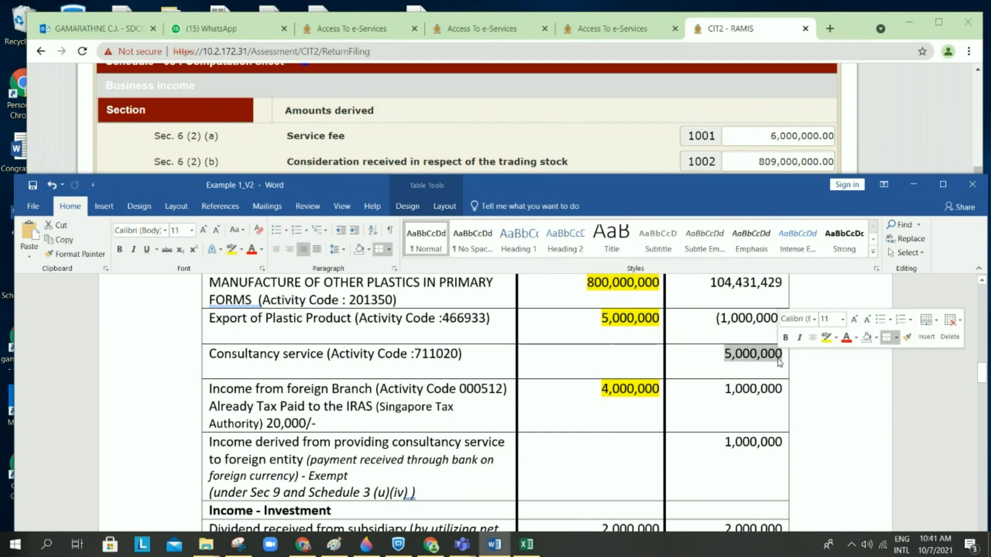
pyautogui.click(231, 250)
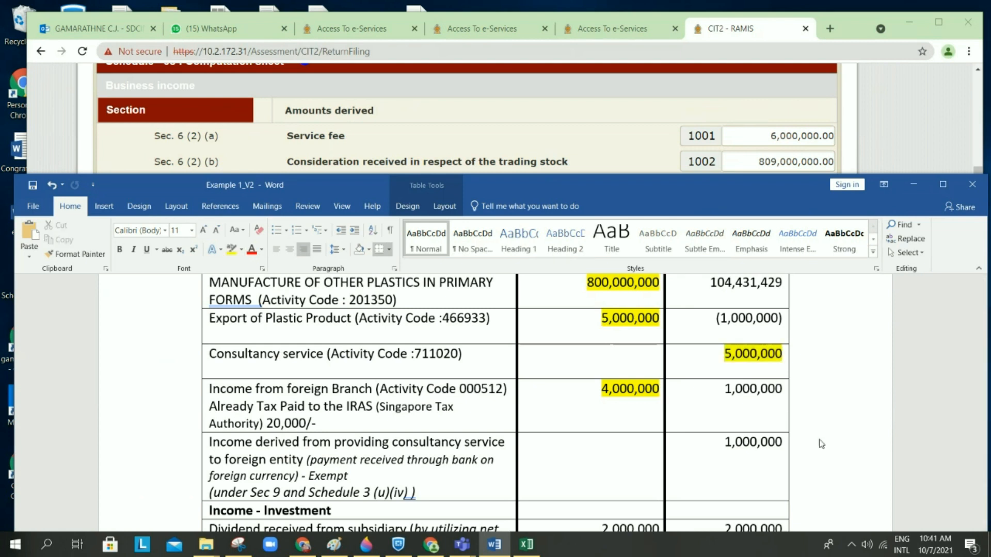
pyautogui.moveTo(723, 442); pyautogui.dragTo(783, 441)
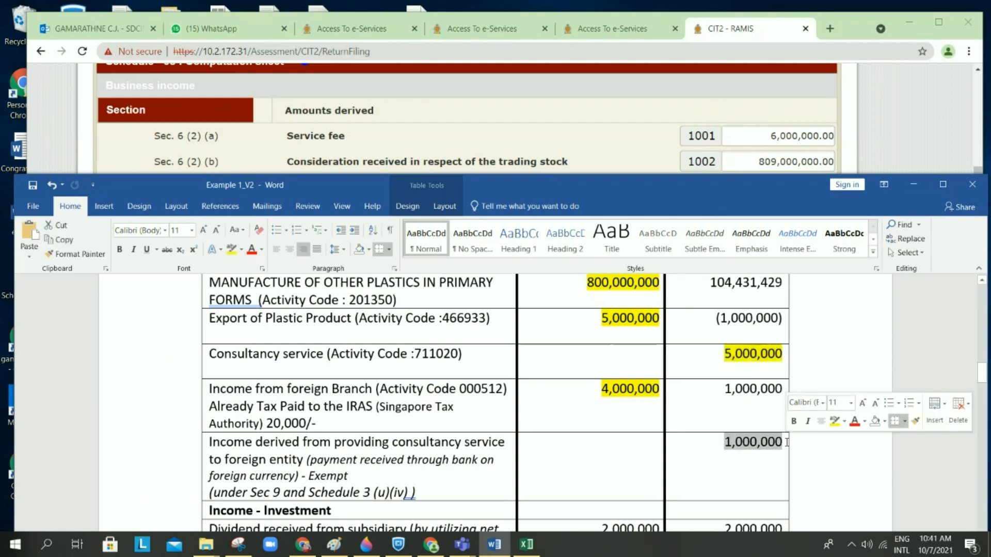
pyautogui.click(241, 250)
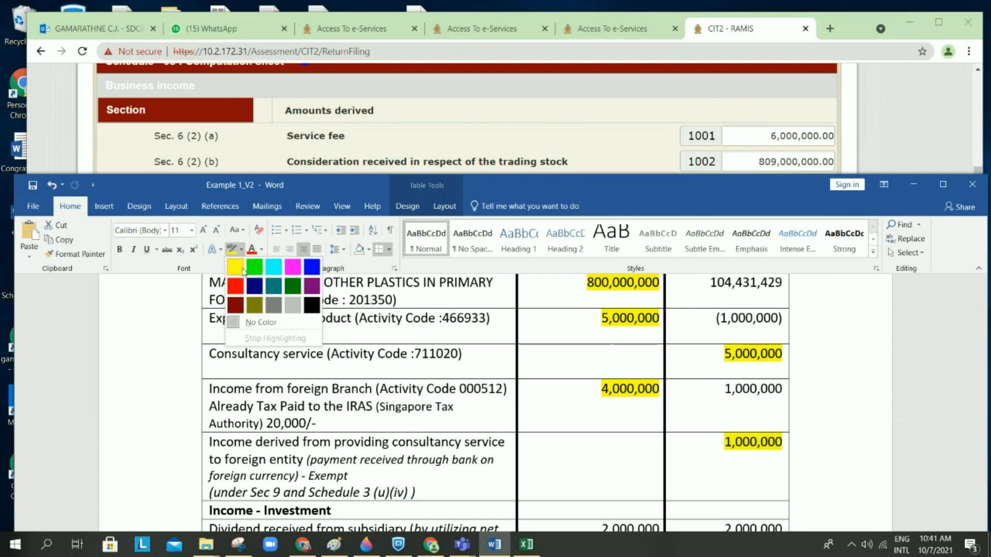
pyautogui.click(254, 267)
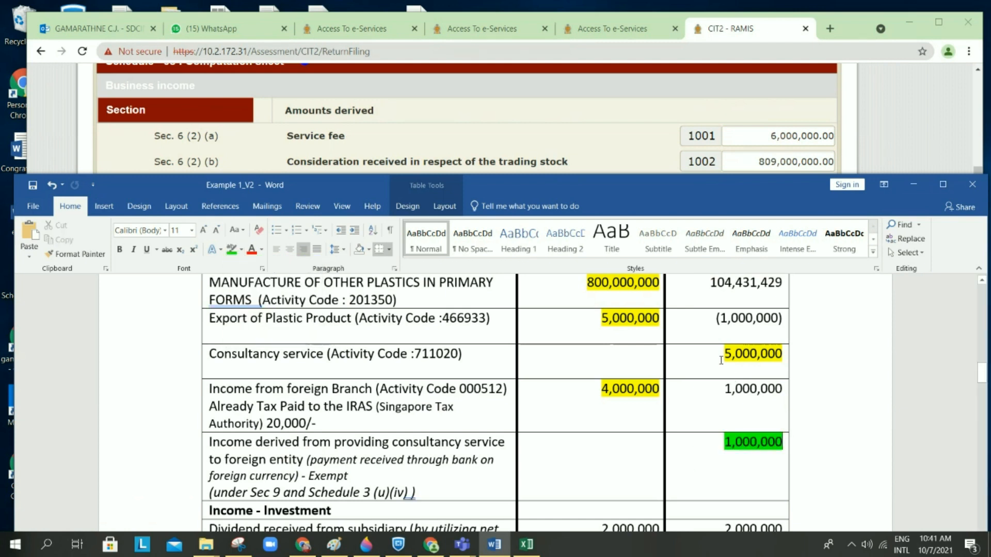
pyautogui.moveTo(731, 357); pyautogui.dragTo(783, 357)
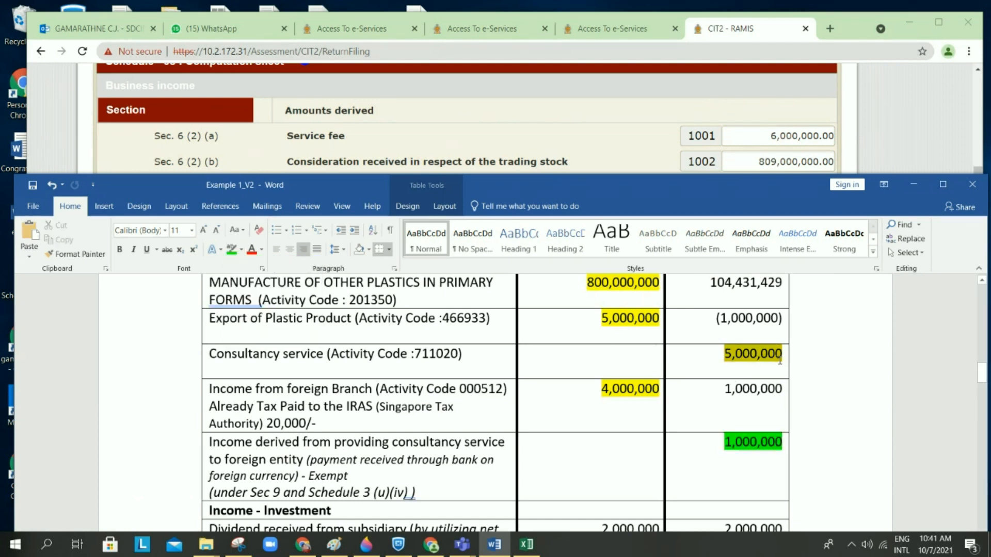
pyautogui.click(231, 249)
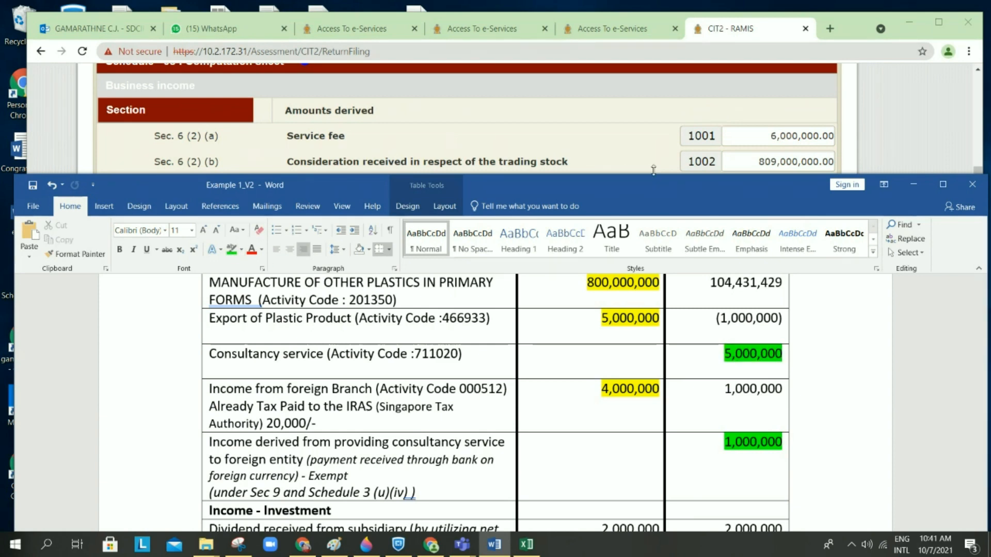
# Step: Change the exempt foreign consultancy 1,000,000 highlight from green to red
pyautogui.moveTo(653, 171); pyautogui.dragTo(653, 214)
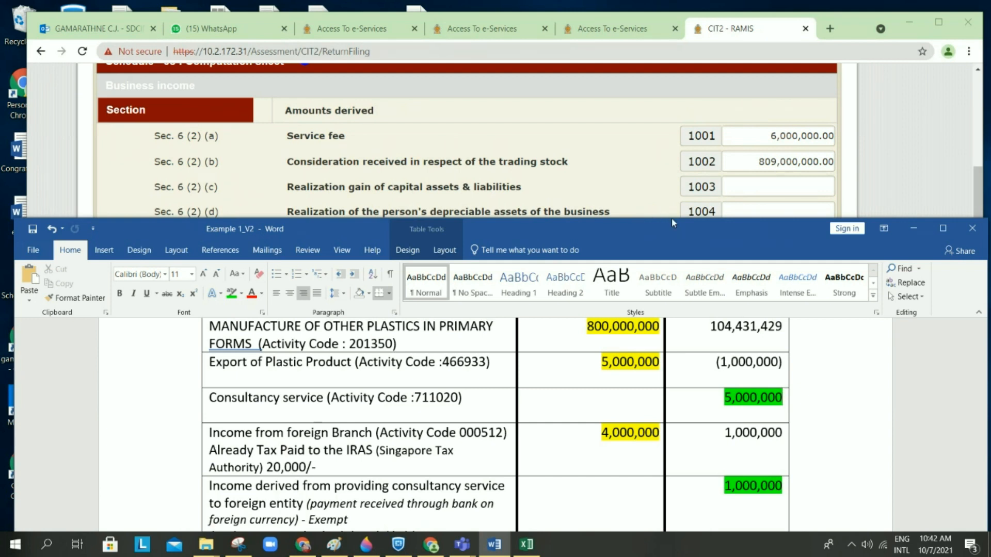
pyautogui.moveTo(665, 216); pyautogui.dragTo(661, 246)
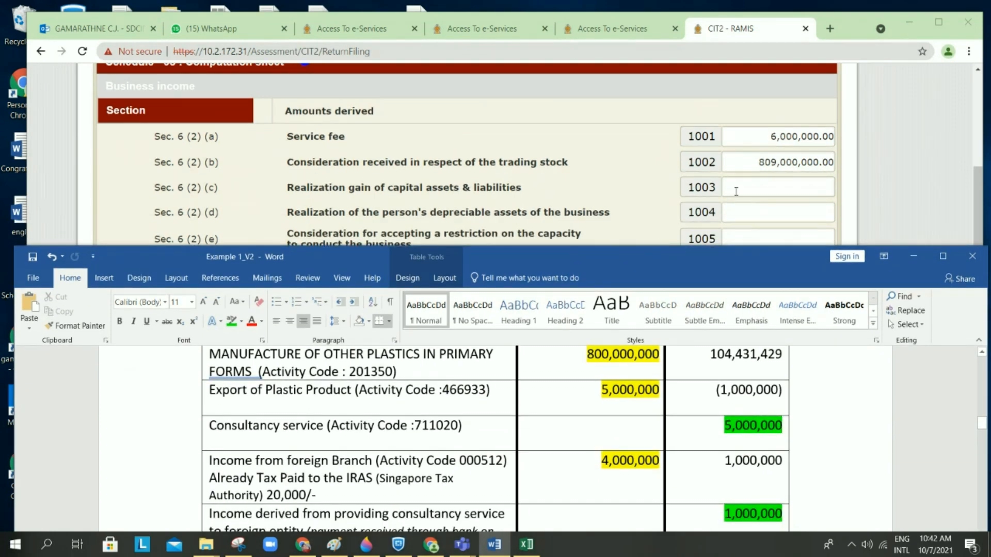
pyautogui.click(685, 211)
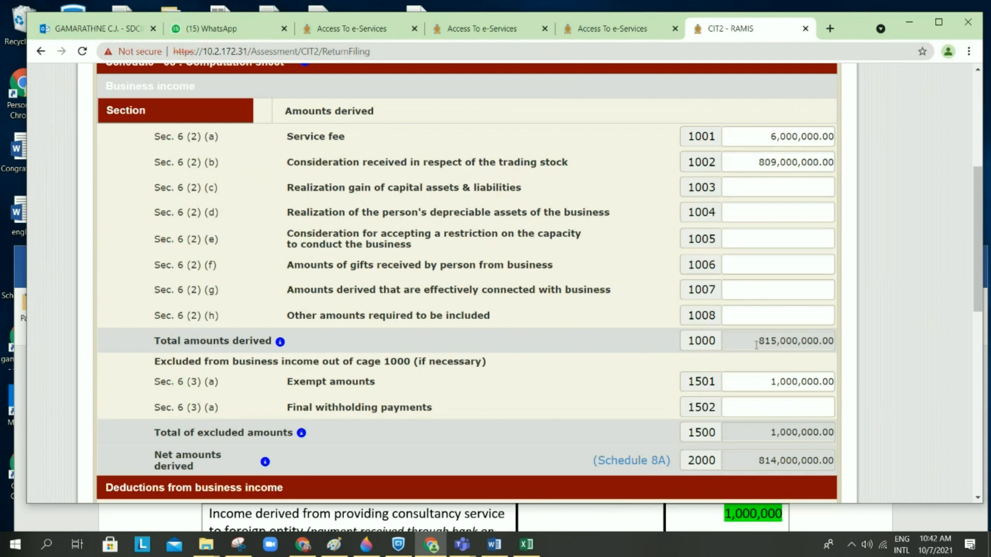
pyautogui.click(639, 513)
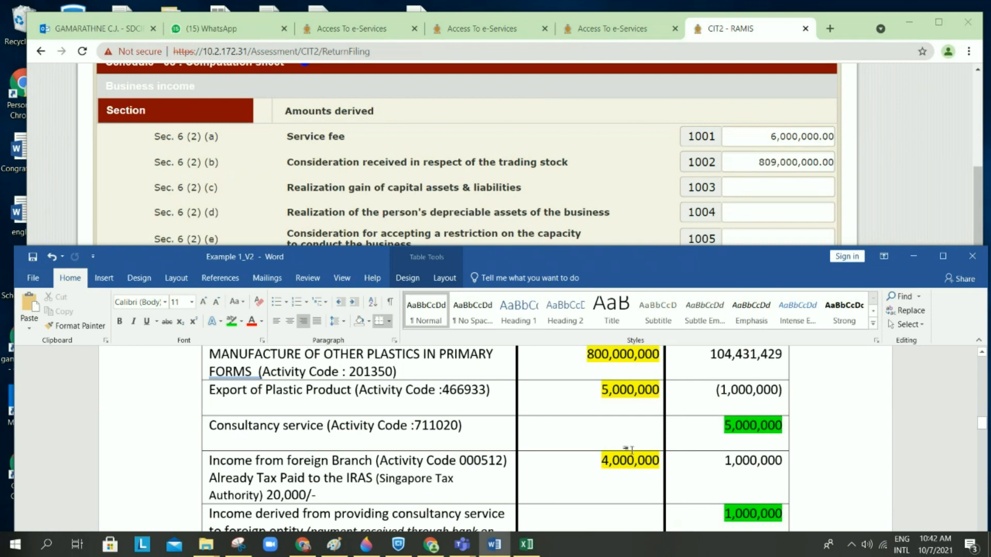
pyautogui.scroll(-2, 632, 451)
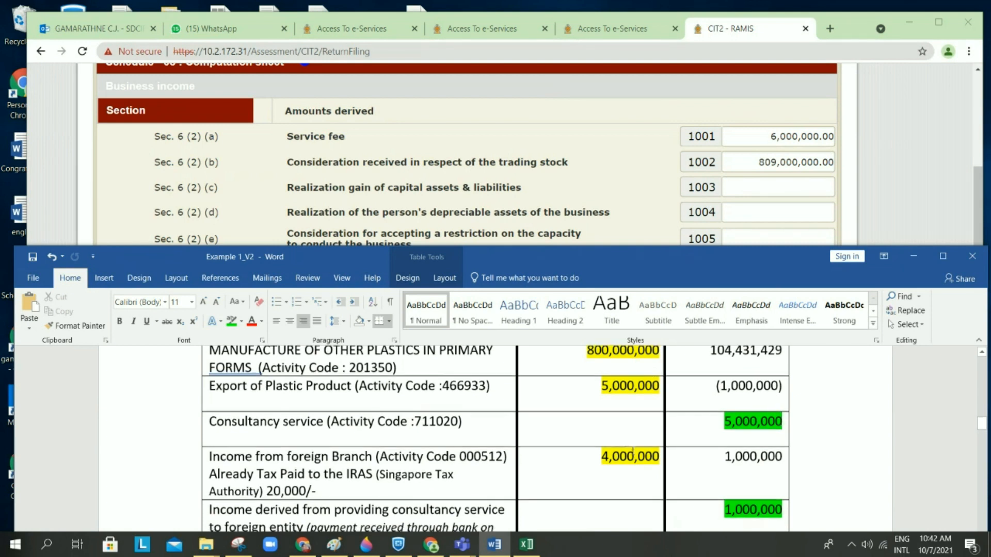
pyautogui.scroll(-1, 633, 451)
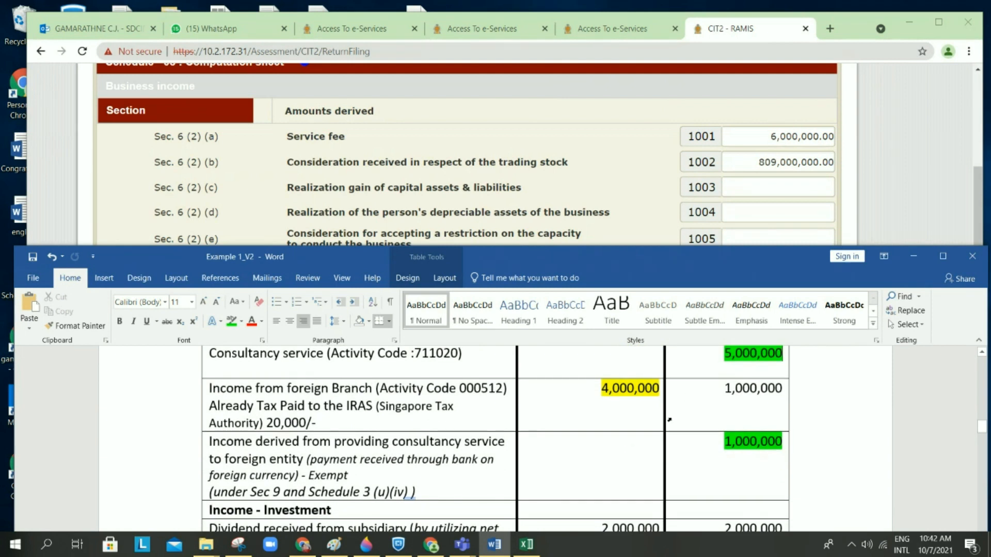
pyautogui.moveTo(743, 440); pyautogui.dragTo(795, 441)
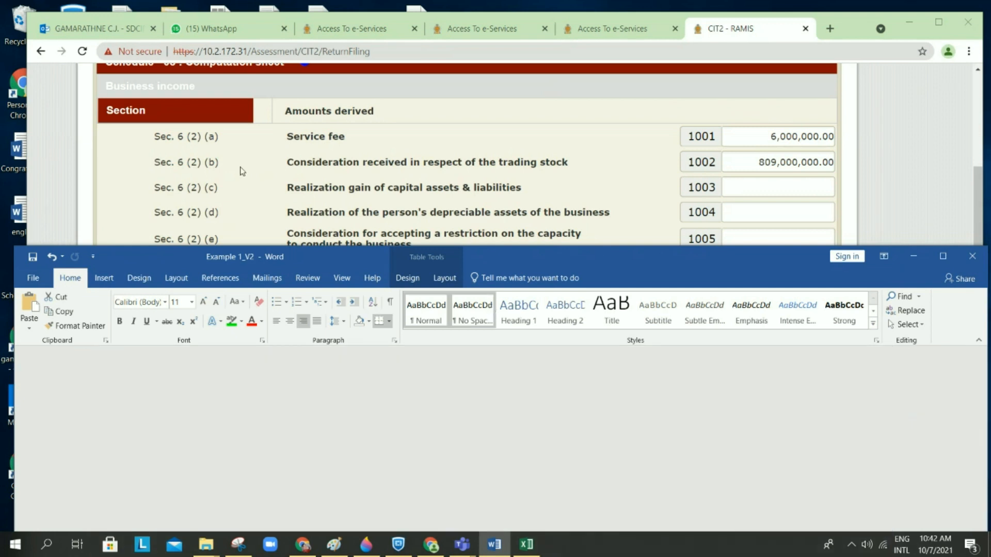
pyautogui.click(242, 321)
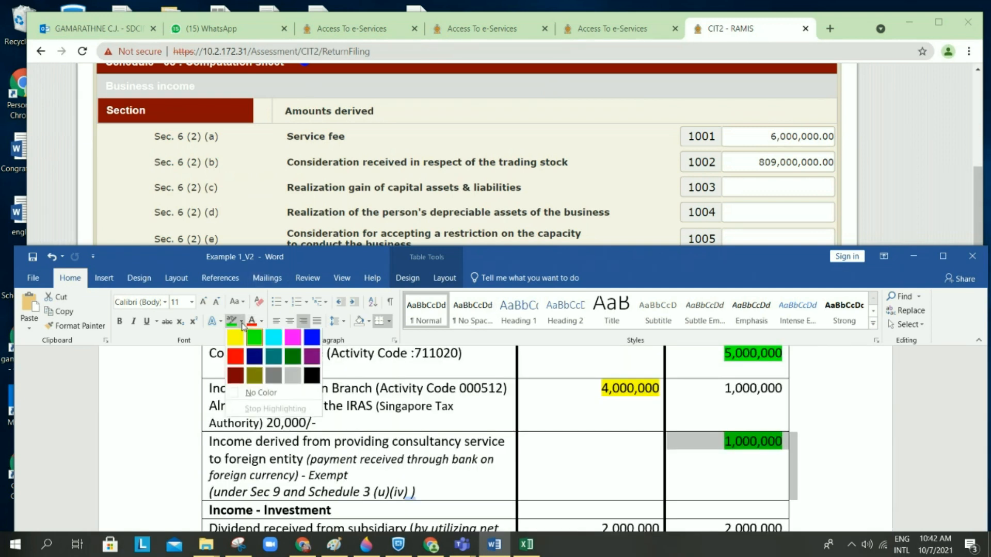
pyautogui.click(236, 356)
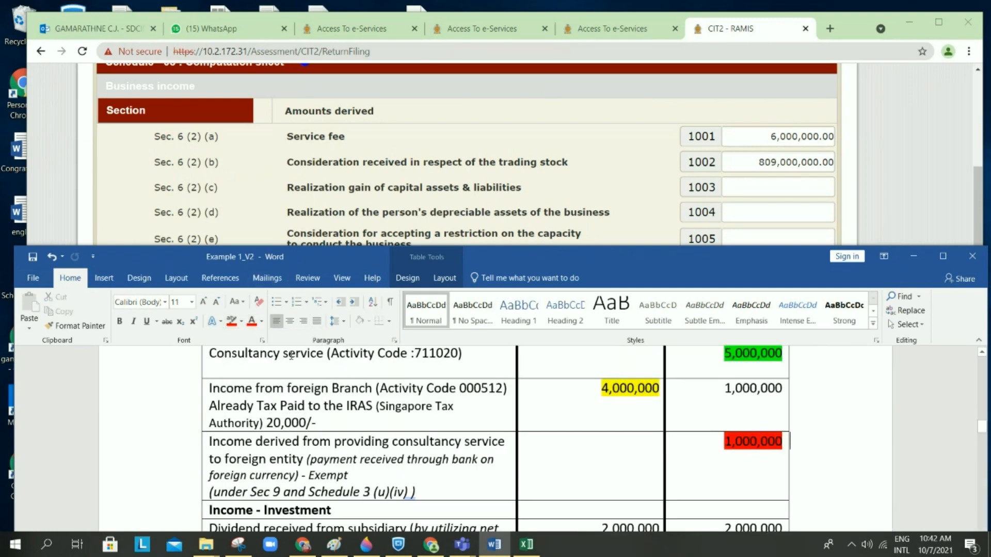
# Step: Minimise the Word case study and scroll down the Schedule 08 computation sheet
pyautogui.click(913, 259)
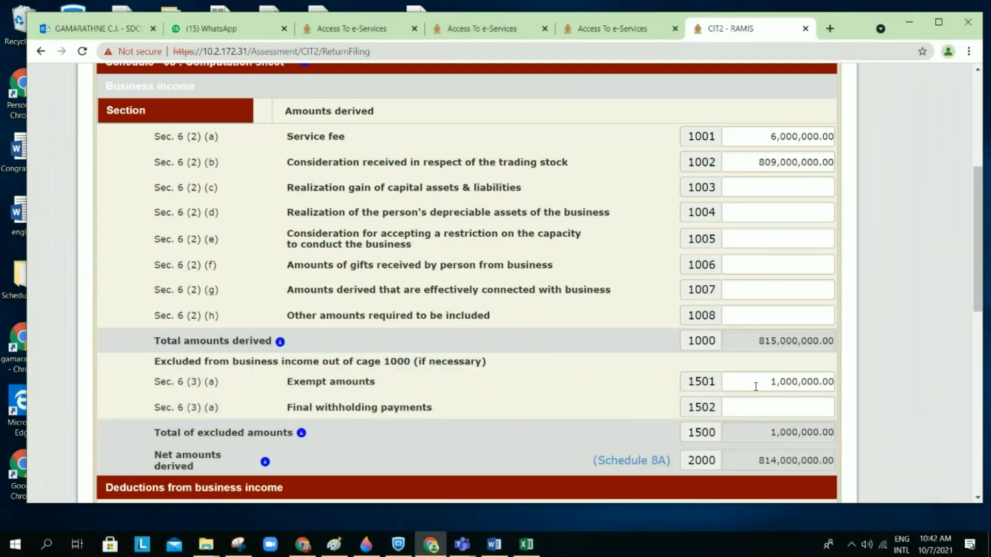
pyautogui.scroll(-2, 625, 370)
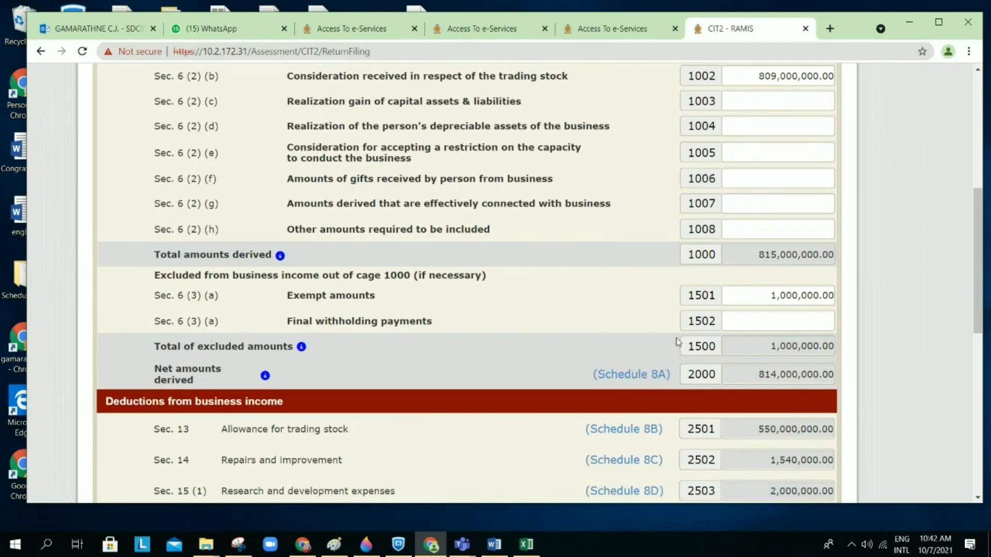
pyautogui.scroll(-1, 678, 342)
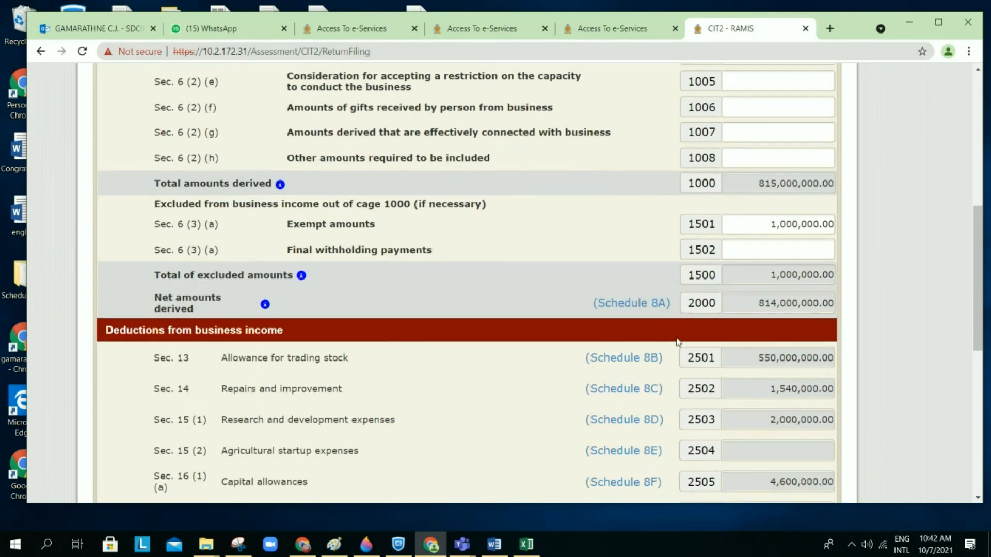
# Step: Recheck the exempt consultancy income row in the case study, then hide it to review deductions
pyautogui.click(495, 545)
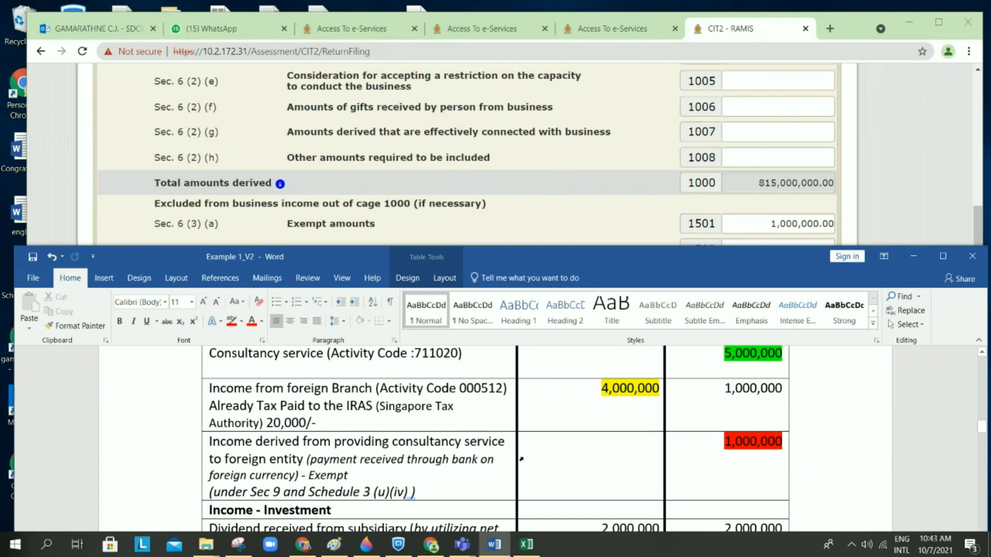
pyautogui.moveTo(417, 494); pyautogui.dragTo(230, 492)
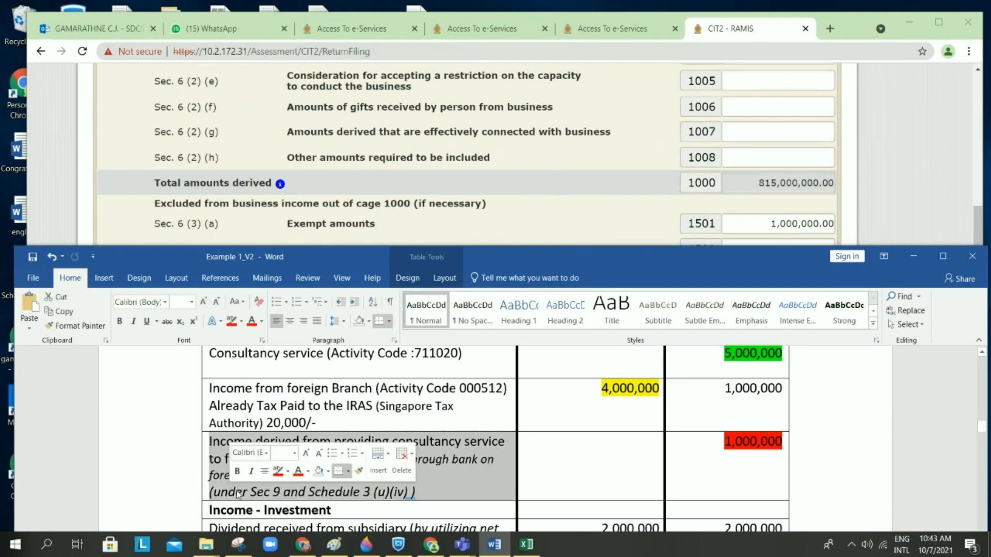
pyautogui.click(551, 445)
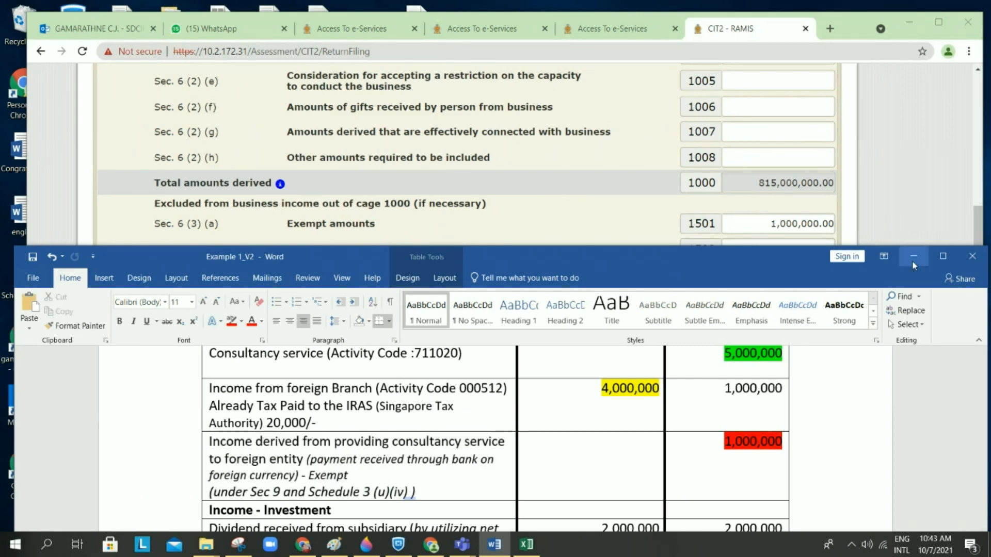
pyautogui.click(913, 256)
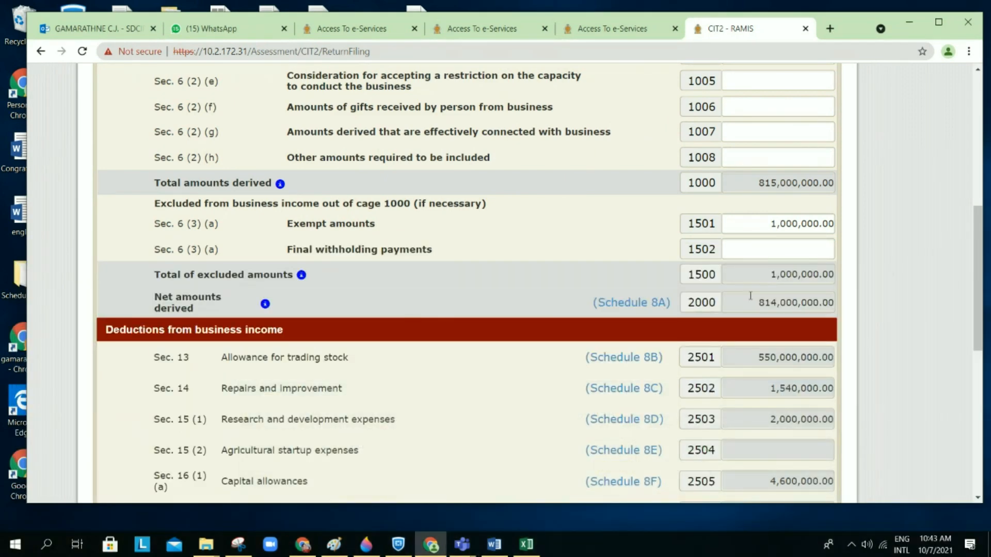
pyautogui.scroll(-2, 750, 295)
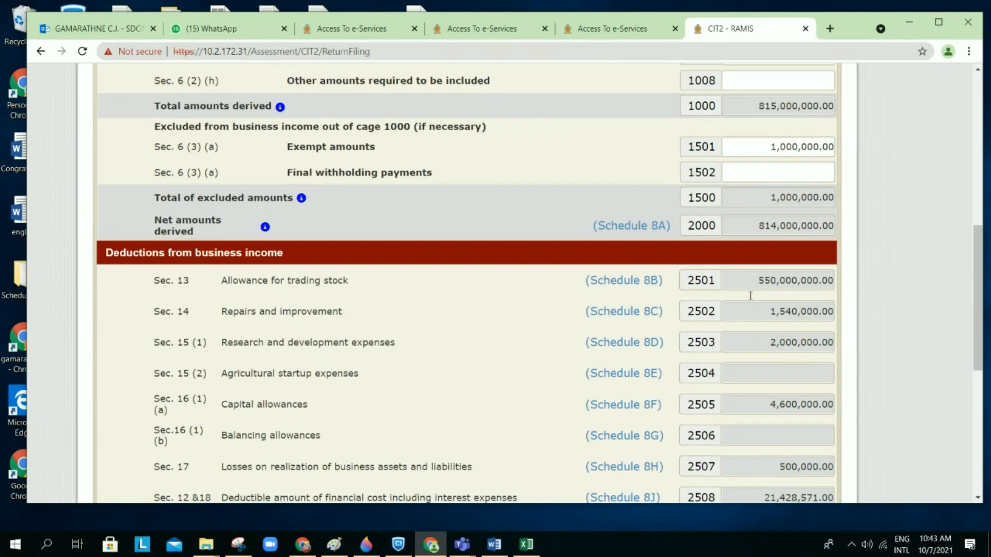
pyautogui.scroll(1, 750, 296)
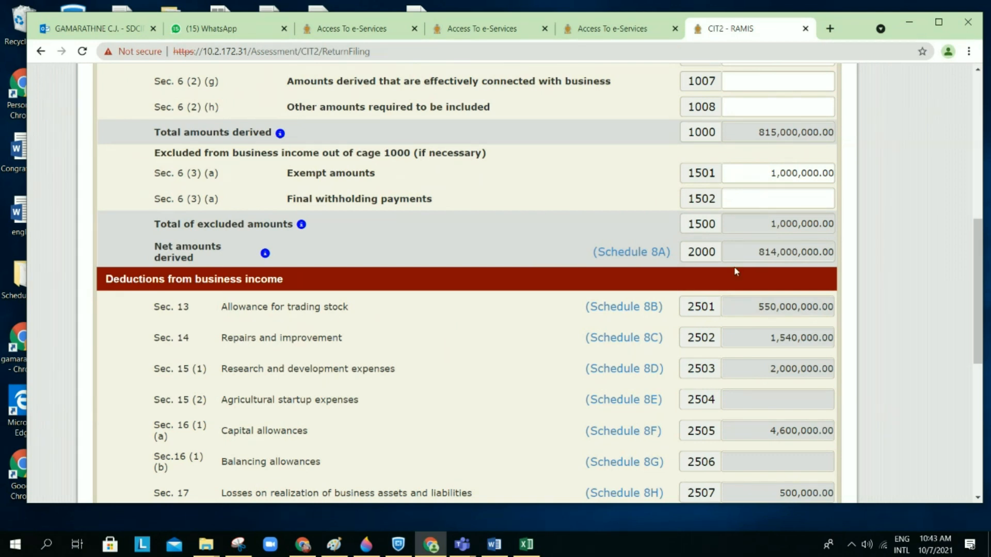
pyautogui.scroll(-1, 735, 269)
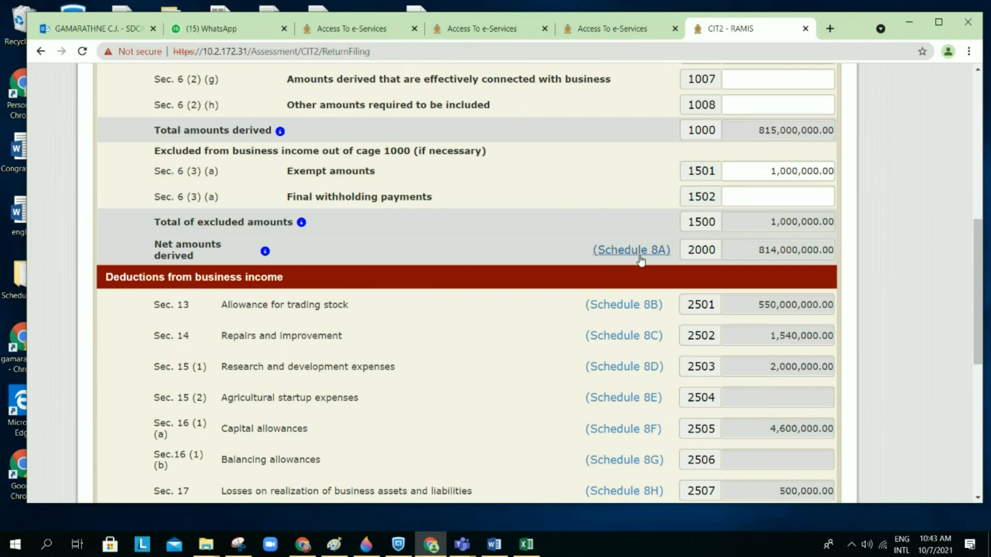
# Step: Verify Schedule 8A Business income of 814,000,000.00, then scroll down to the finance cost section
pyautogui.click(640, 257)
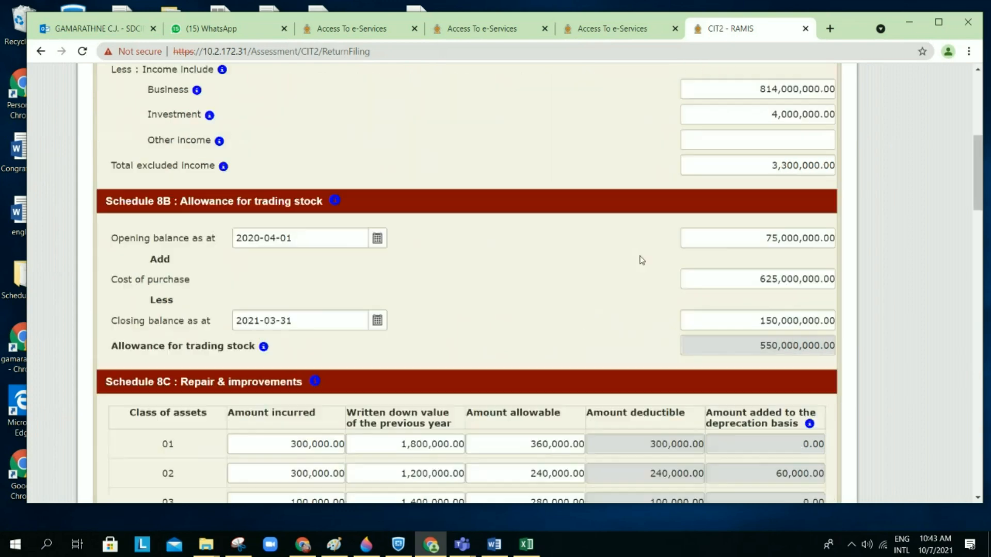
pyautogui.scroll(2, 639, 260)
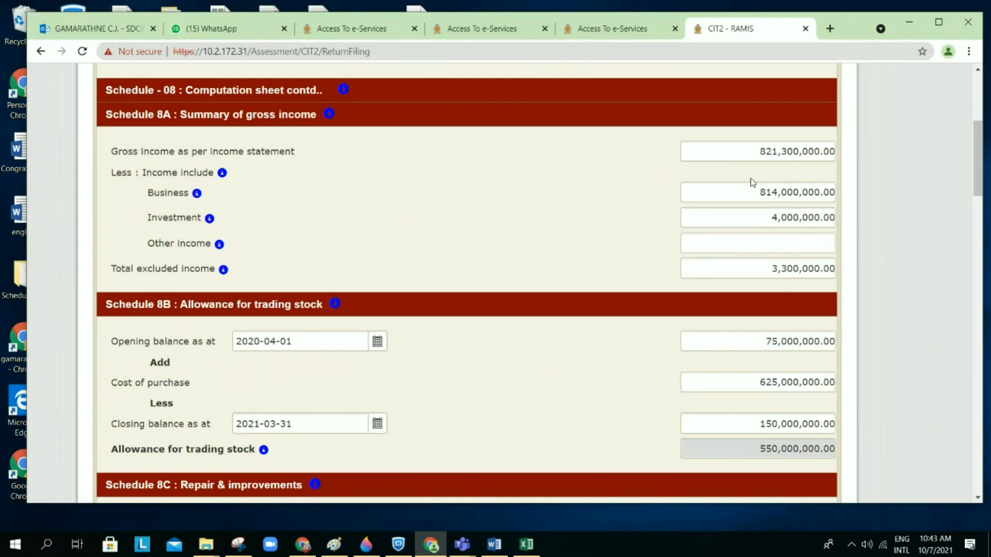
pyautogui.click(750, 192)
pyautogui.moveTo(750, 193); pyautogui.dragTo(844, 197)
pyautogui.click(653, 209)
pyautogui.scroll(-1, 594, 204)
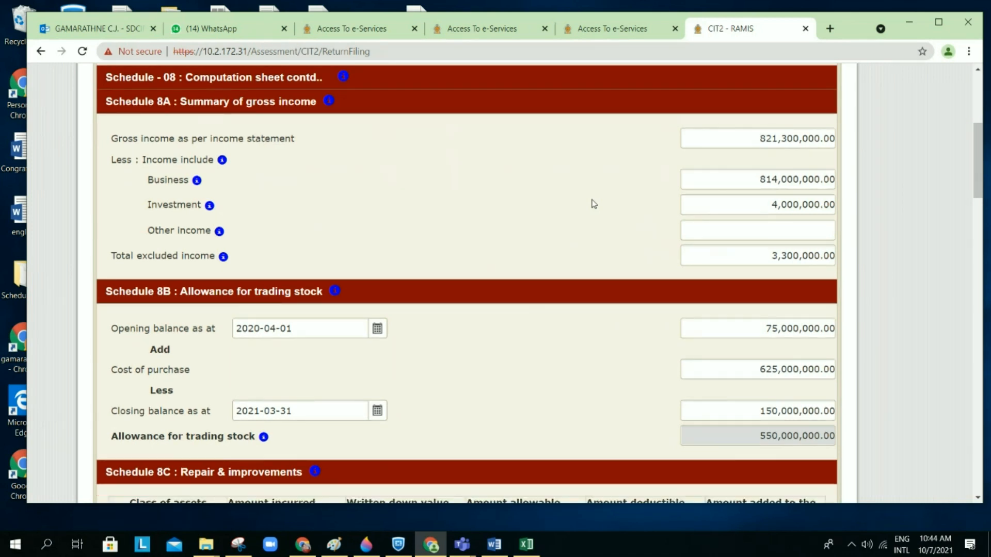
pyautogui.scroll(-3, 594, 203)
pyautogui.scroll(-3, 593, 204)
pyautogui.scroll(2, 594, 203)
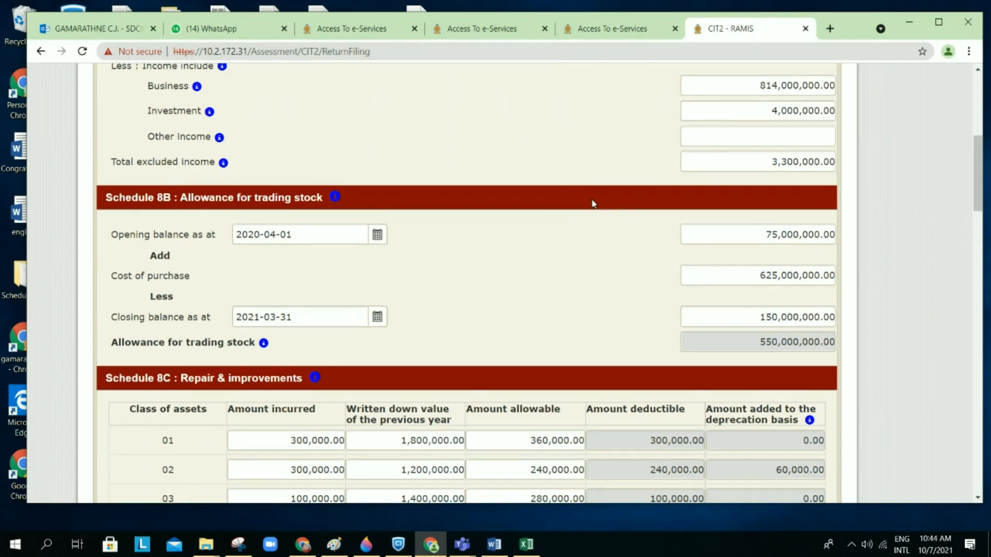
pyautogui.scroll(-15, 593, 204)
pyautogui.scroll(-15, 594, 204)
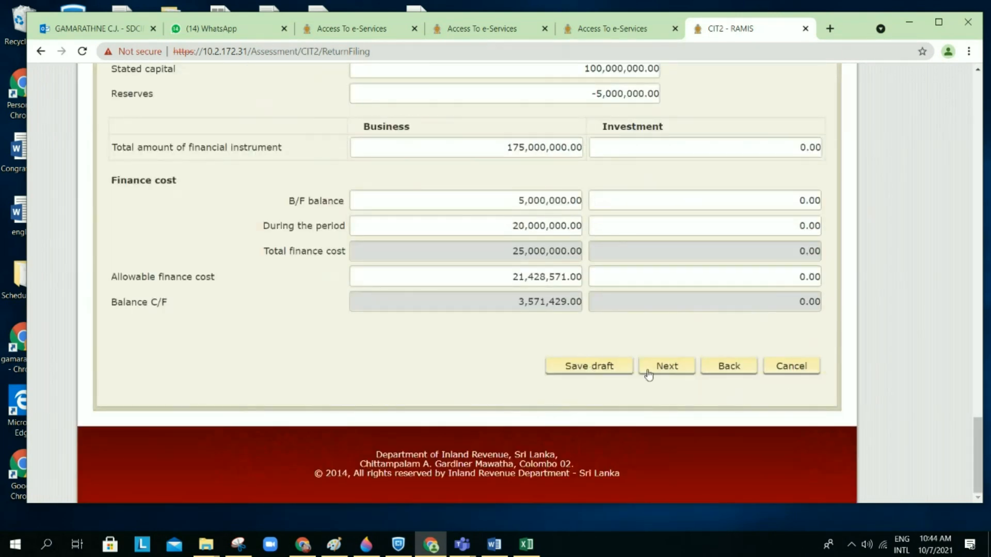
# Step: Leave Schedule 8 and reopen the Schedule 8 computation sheet from the main return
pyautogui.click(797, 367)
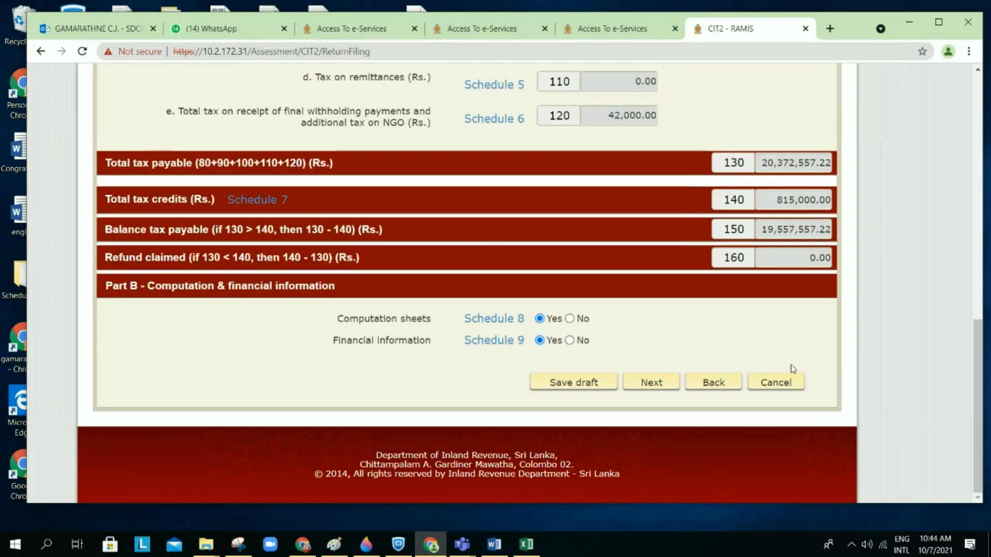
pyautogui.click(490, 318)
pyautogui.scroll(5, 604, 290)
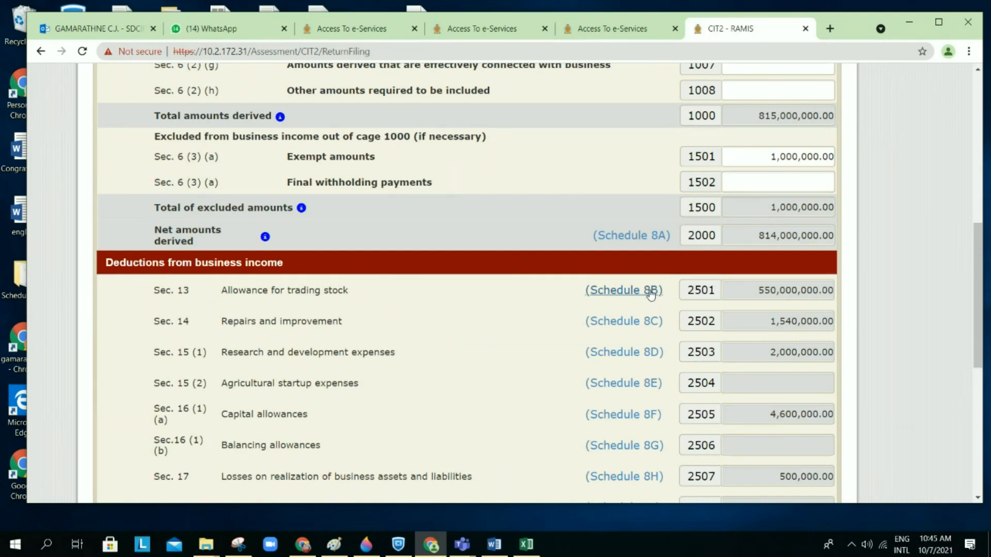
pyautogui.scroll(-1, 691, 292)
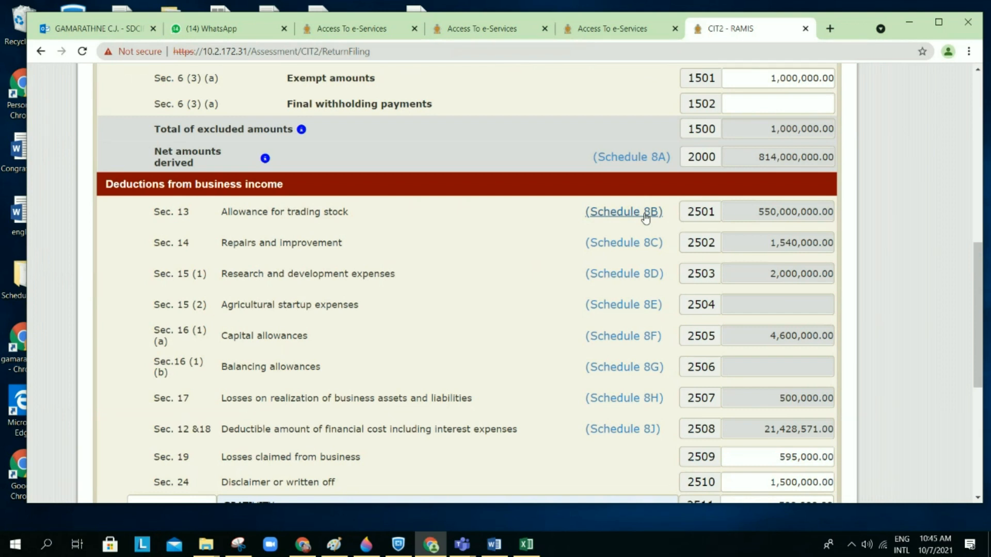
# Step: In Schedule 8B, verify Cost of purchase 625,000,000.00 and Closing balance 150,000,000.00
pyautogui.click(645, 218)
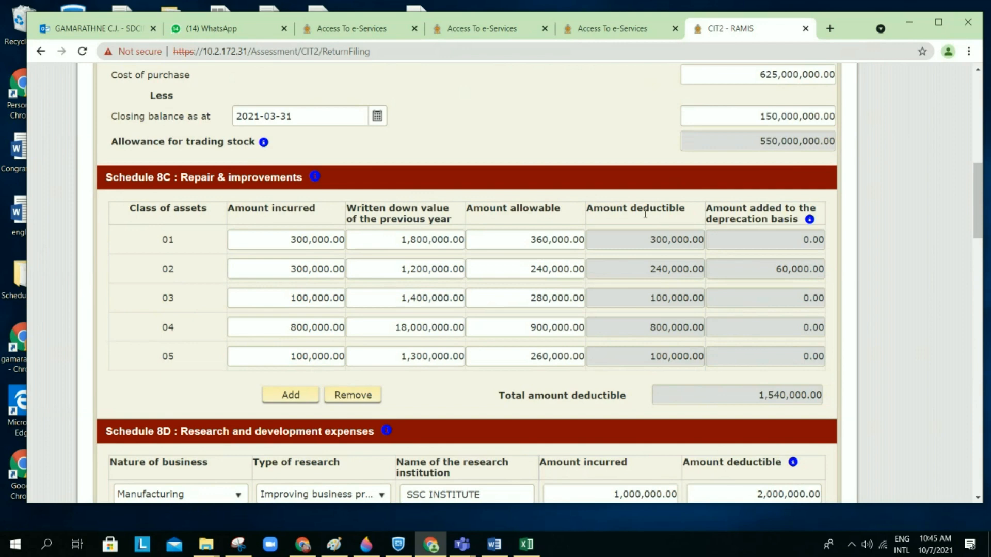
pyautogui.scroll(4, 645, 213)
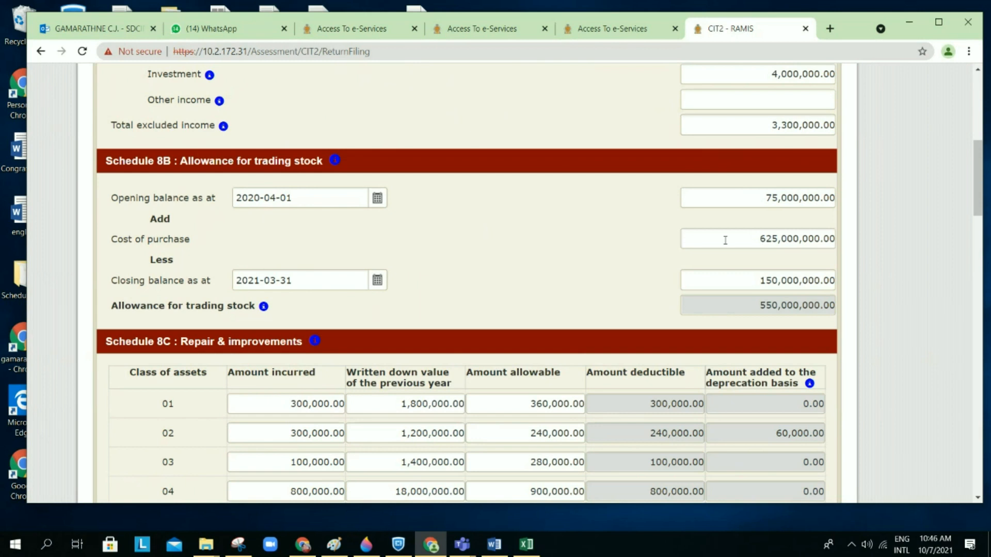
pyautogui.moveTo(725, 239); pyautogui.dragTo(860, 258)
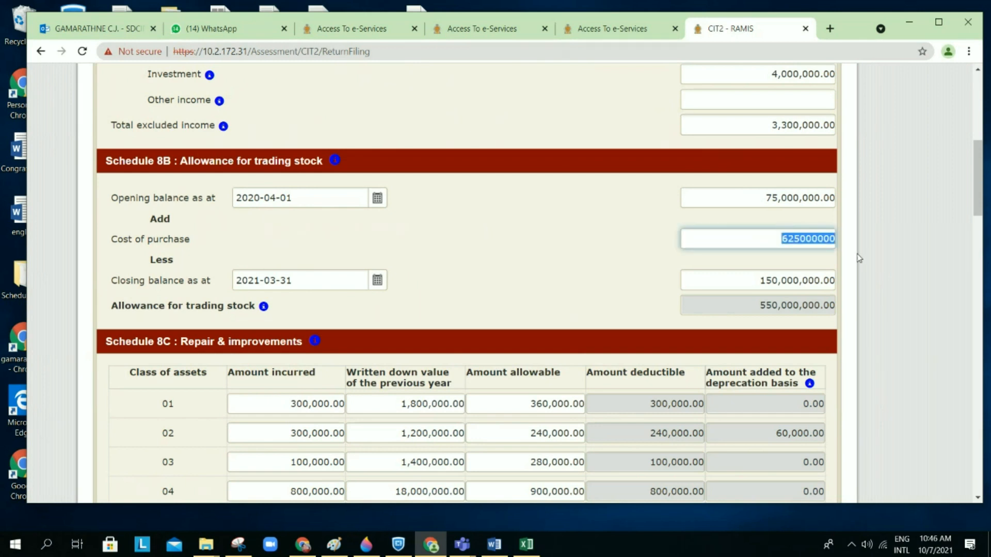
pyautogui.click(638, 280)
pyautogui.moveTo(747, 280); pyautogui.dragTo(855, 281)
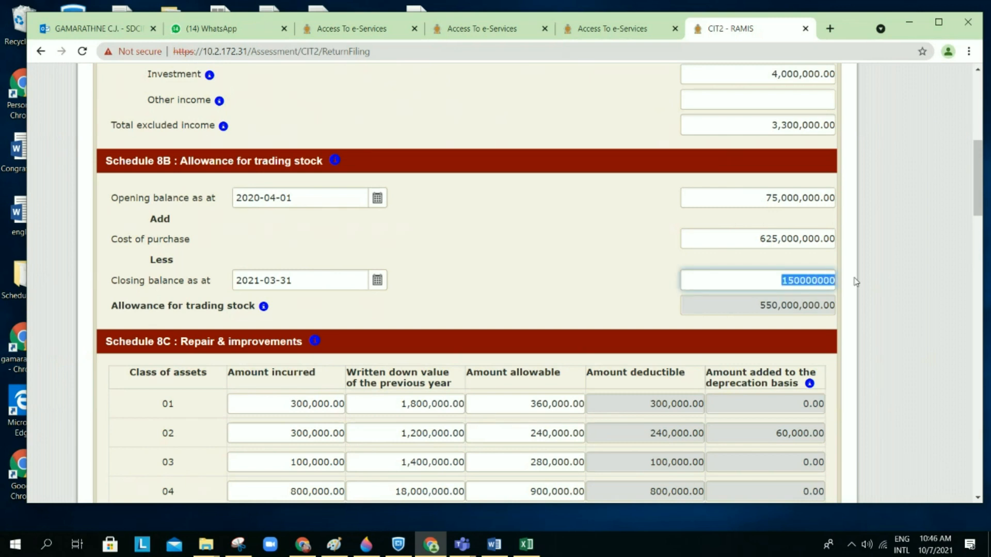
pyautogui.click(611, 297)
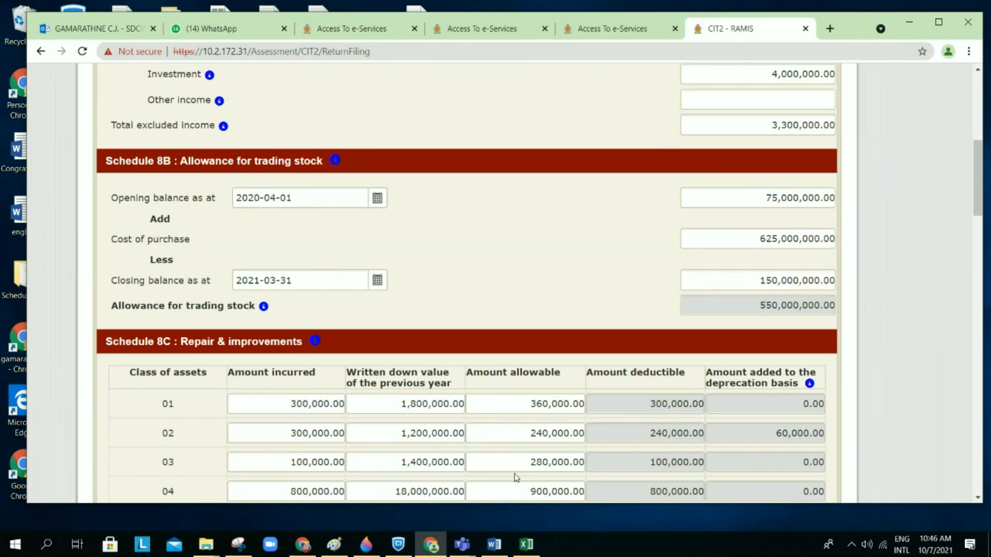
# Step: Reopen the Example 1_V2 case study and resize it to compare the trading stock table
pyautogui.moveTo(495, 543)
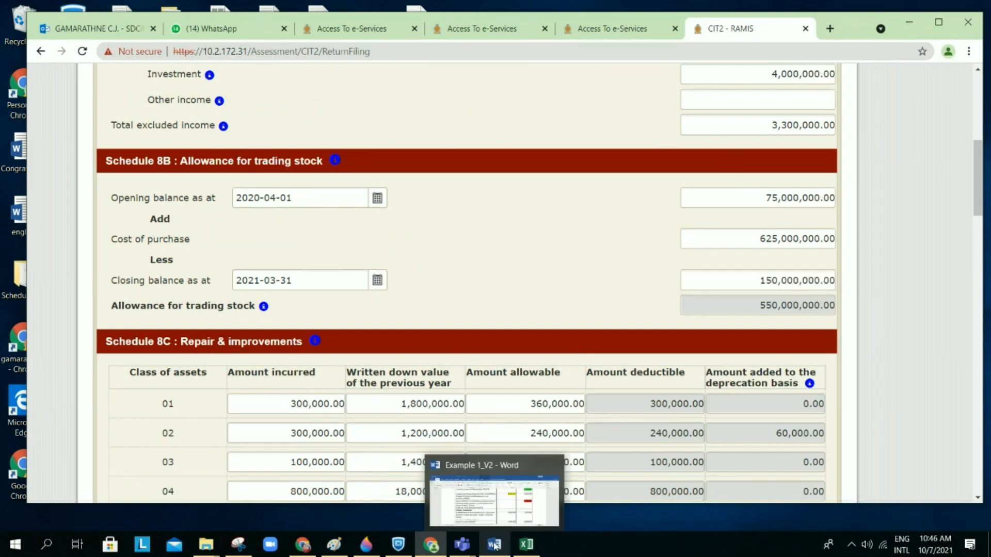
pyautogui.click(494, 545)
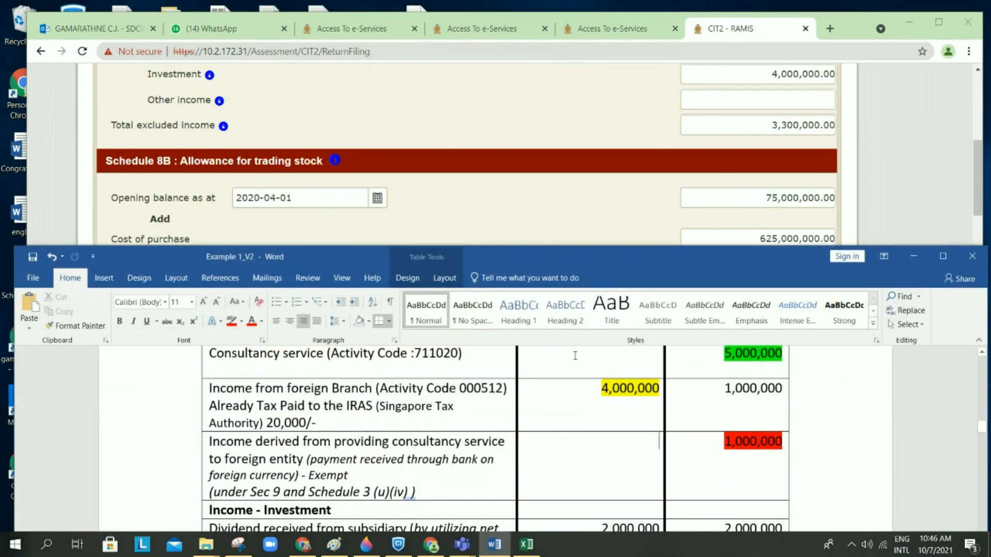
pyautogui.moveTo(595, 240); pyautogui.dragTo(575, 316)
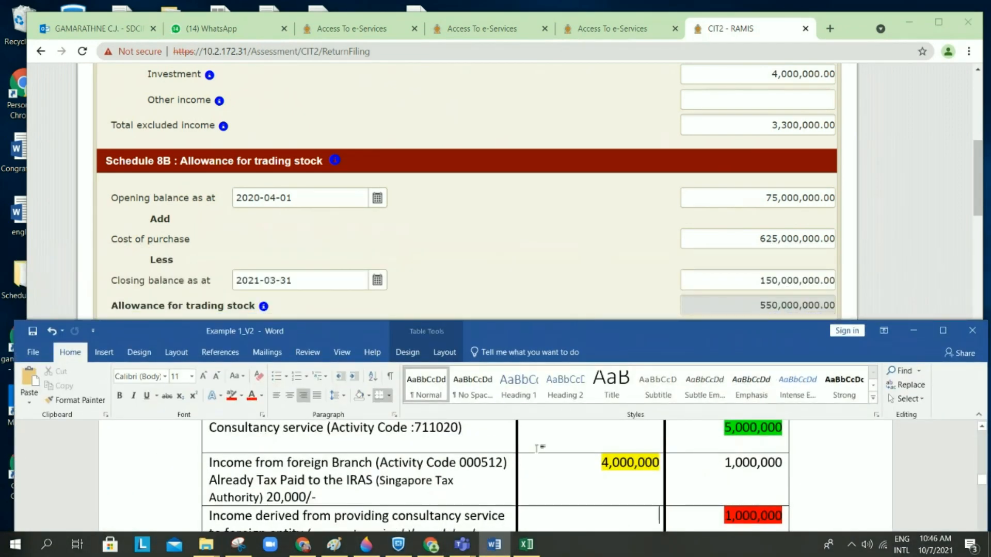
pyautogui.scroll(-10, 539, 447)
pyautogui.scroll(-2, 537, 449)
pyautogui.scroll(3, 537, 449)
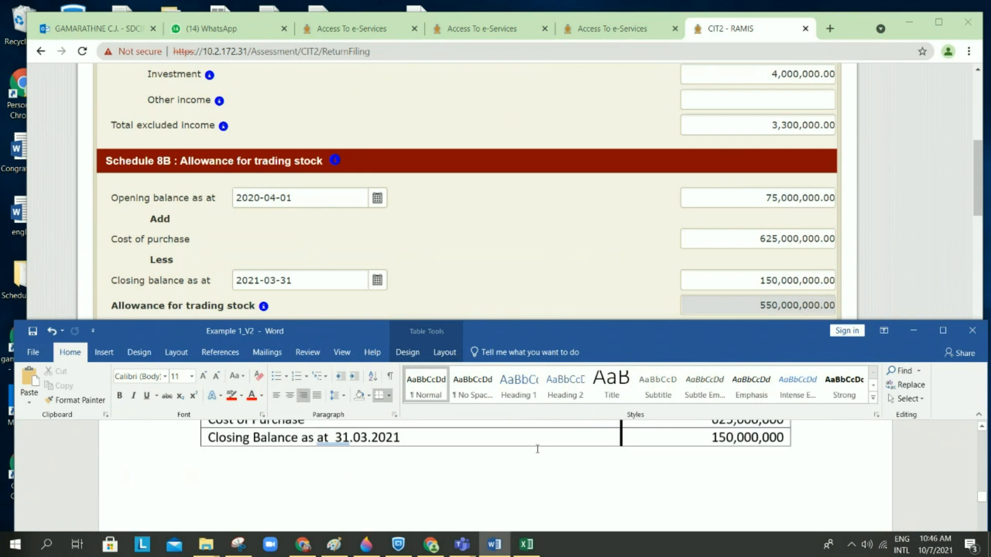
pyautogui.scroll(1, 537, 449)
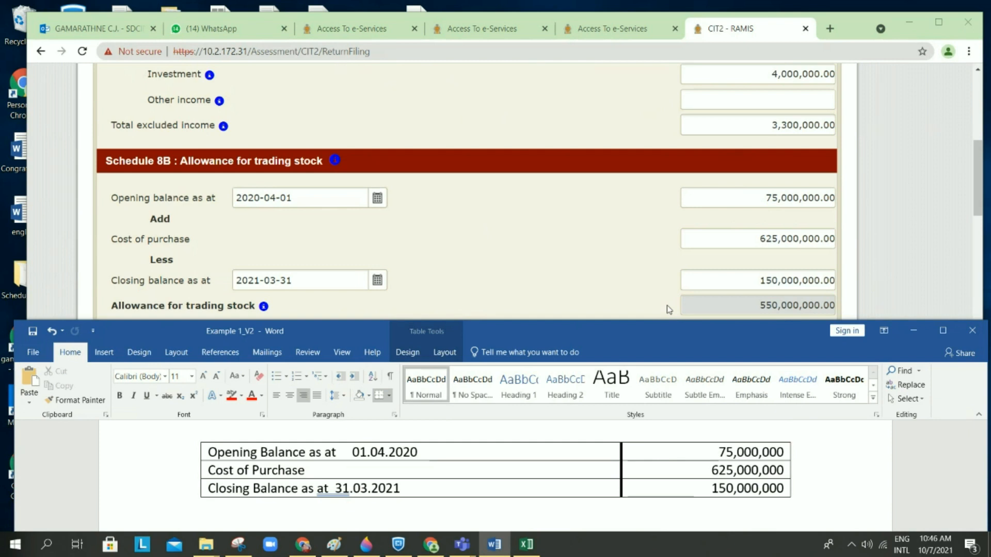
# Step: Bring the RAMIS form back in front and scroll to the 21,428,571 allowable finance cost
pyautogui.click(614, 285)
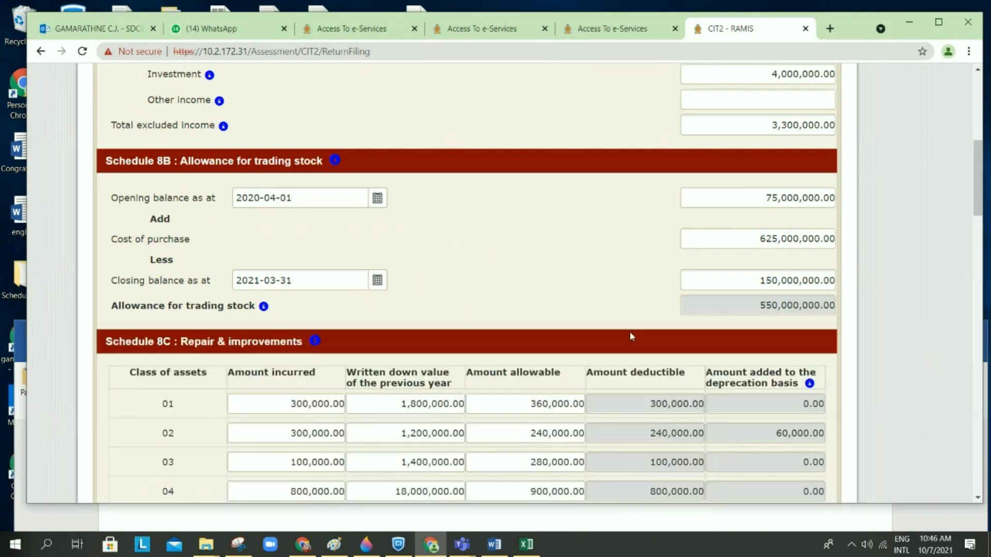
pyautogui.scroll(-20, 631, 336)
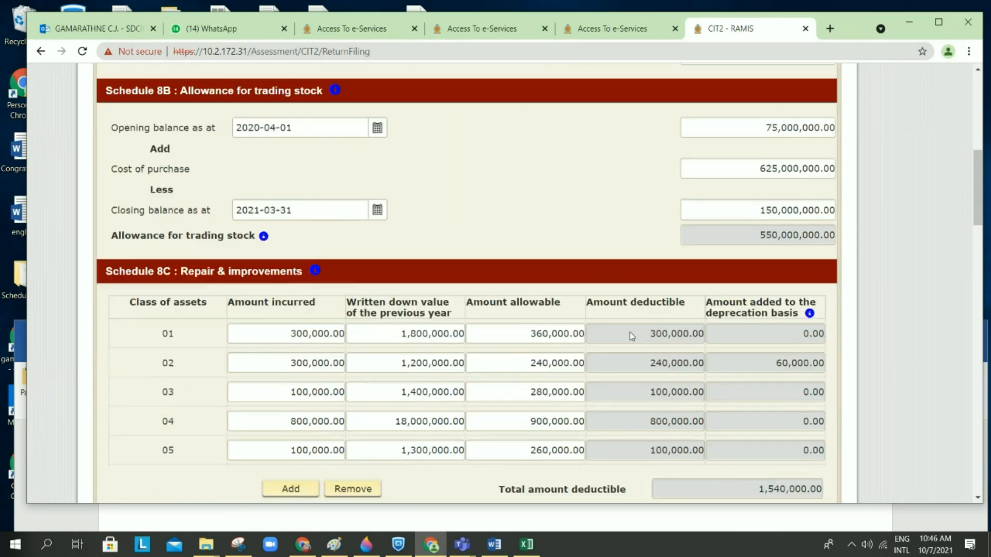
pyautogui.scroll(-10, 630, 332)
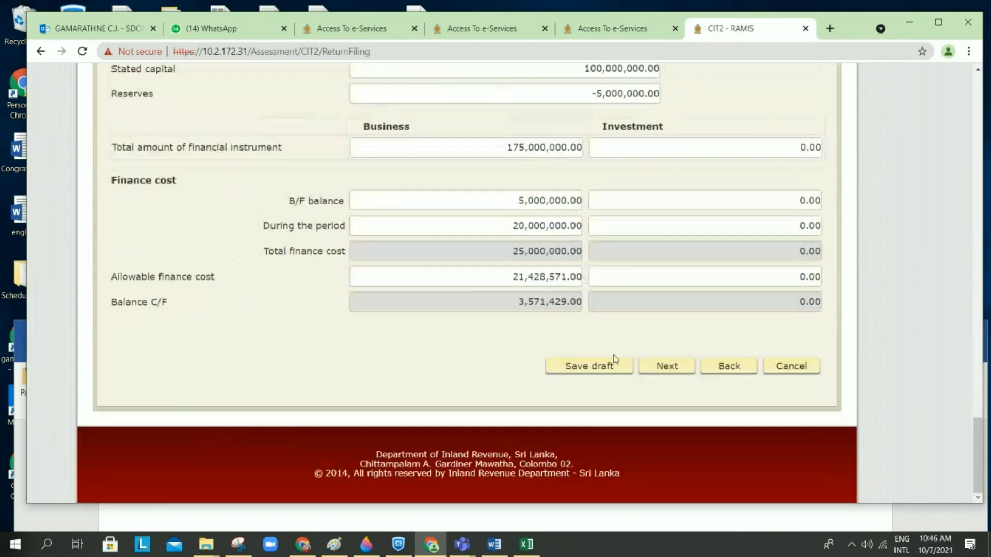
# Step: Save the Schedule 8 (III) entries as a draft
pyautogui.click(602, 365)
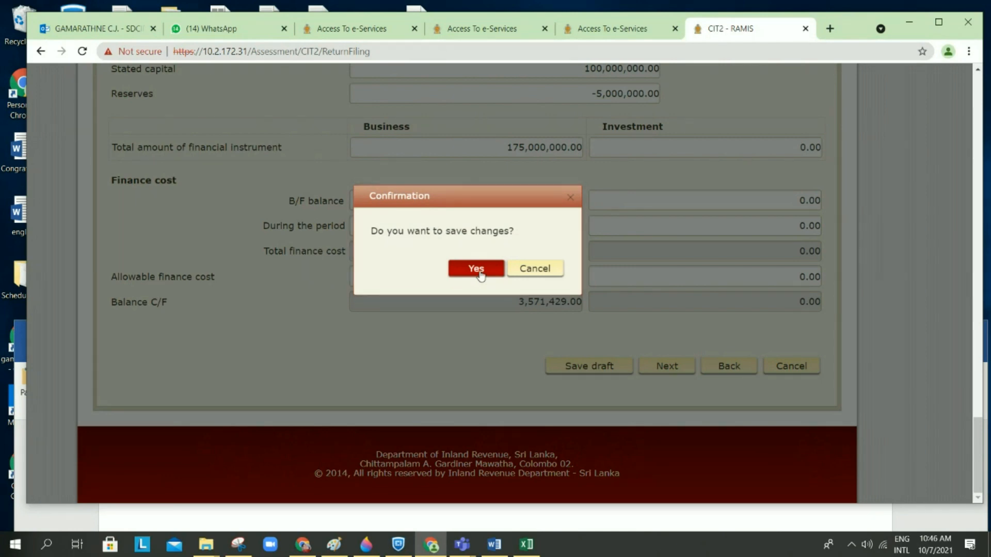
pyautogui.click(477, 269)
pyautogui.click(660, 379)
# Step: Return to the main return and open the Schedule 8 deductions summary totalling 704,163,571
pyautogui.scroll(-3, 661, 377)
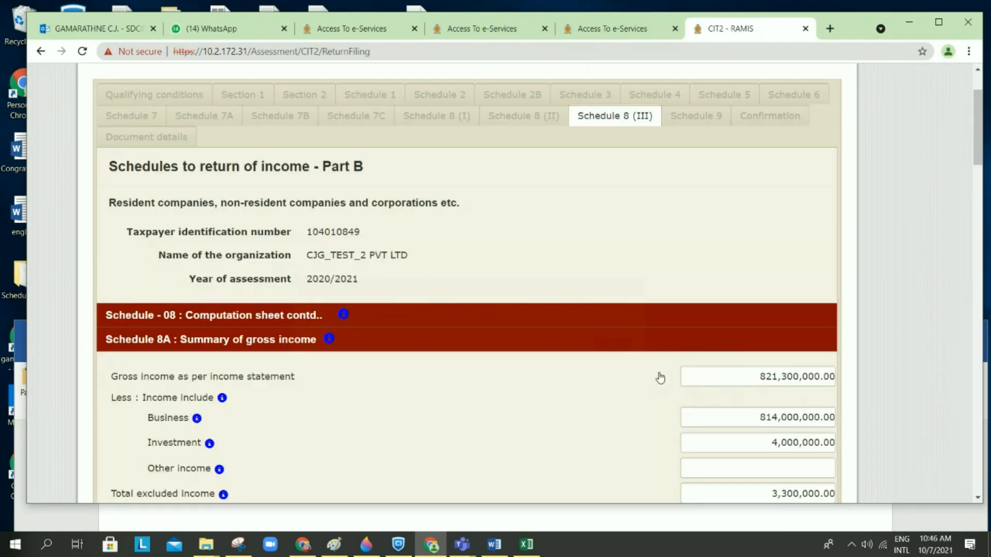
pyautogui.scroll(-6, 660, 377)
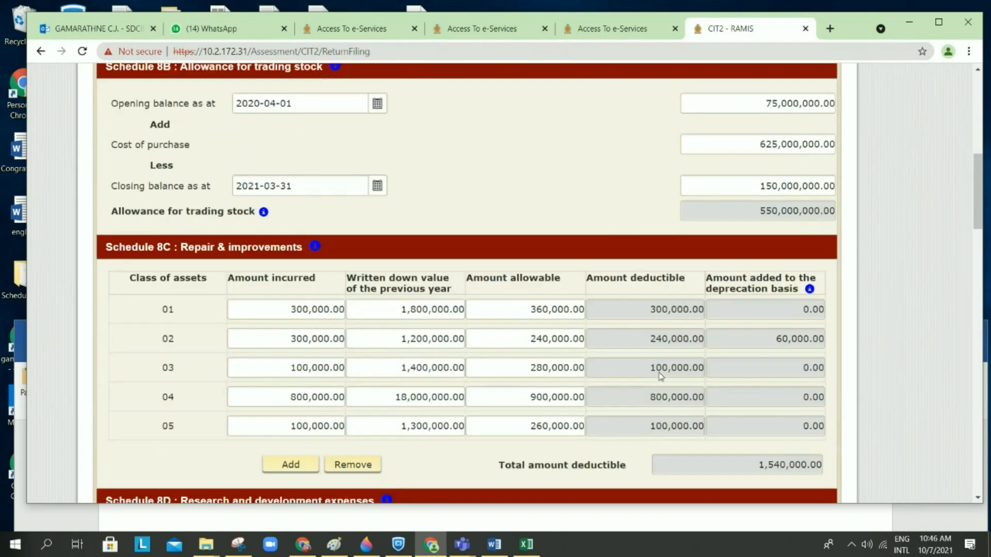
pyautogui.scroll(-7, 712, 248)
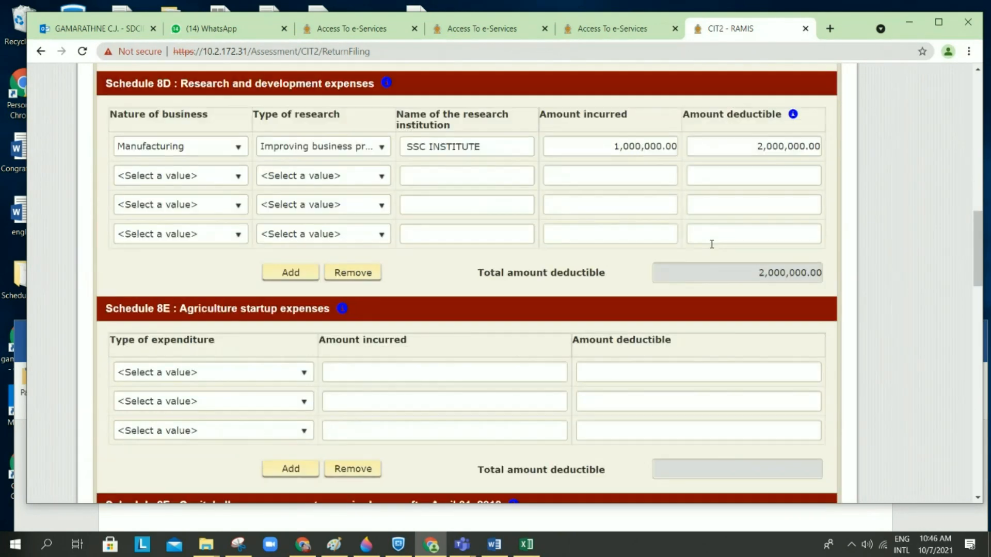
pyautogui.scroll(7, 711, 244)
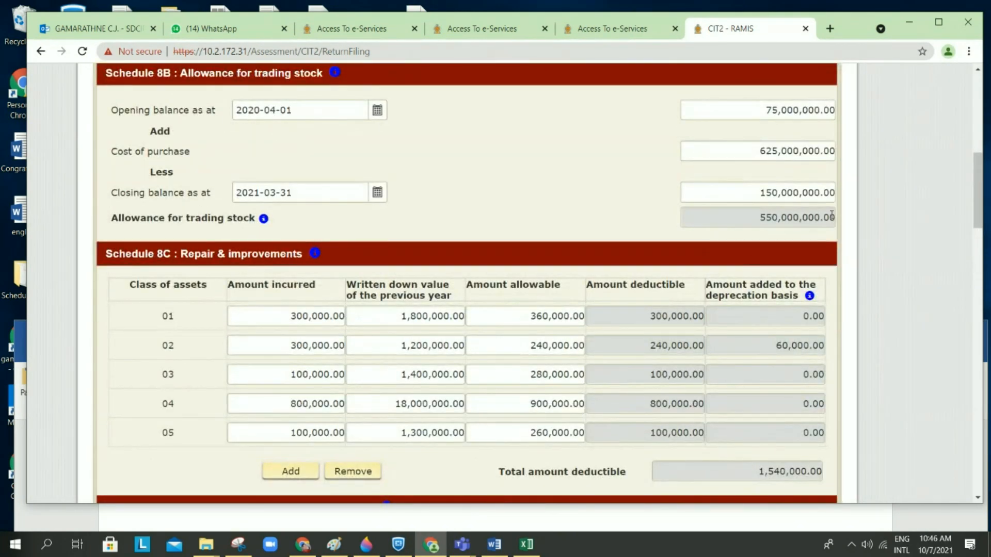
pyautogui.scroll(-20, 717, 270)
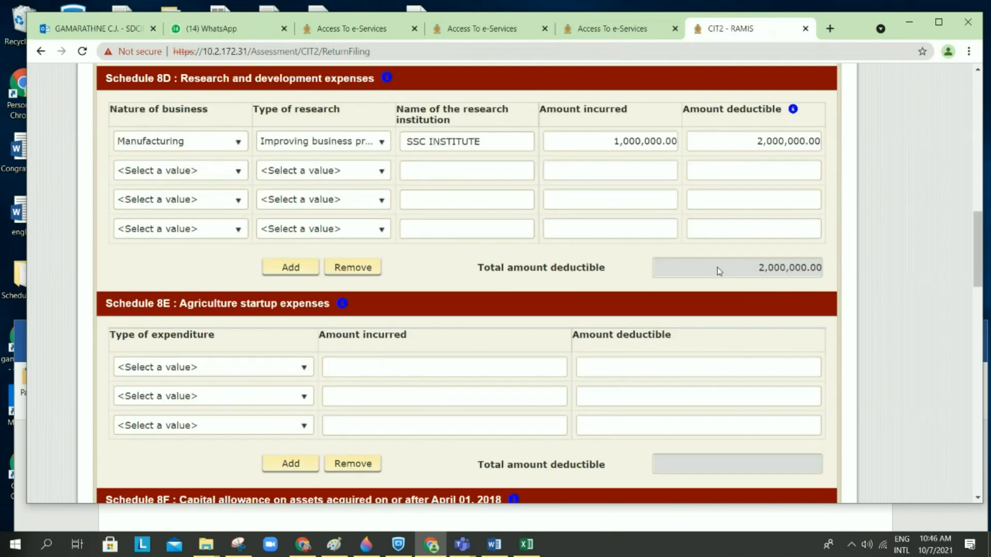
pyautogui.click(783, 365)
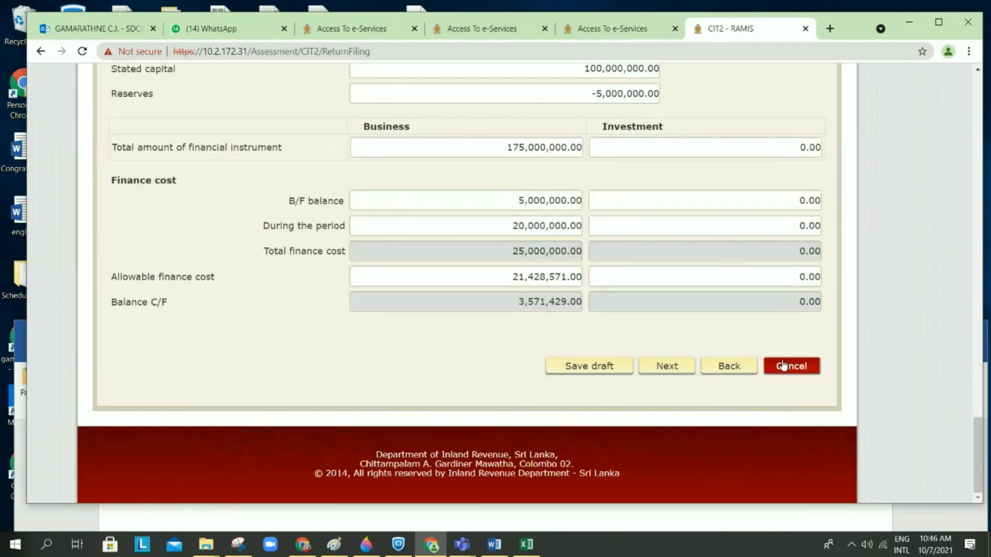
pyautogui.click(519, 317)
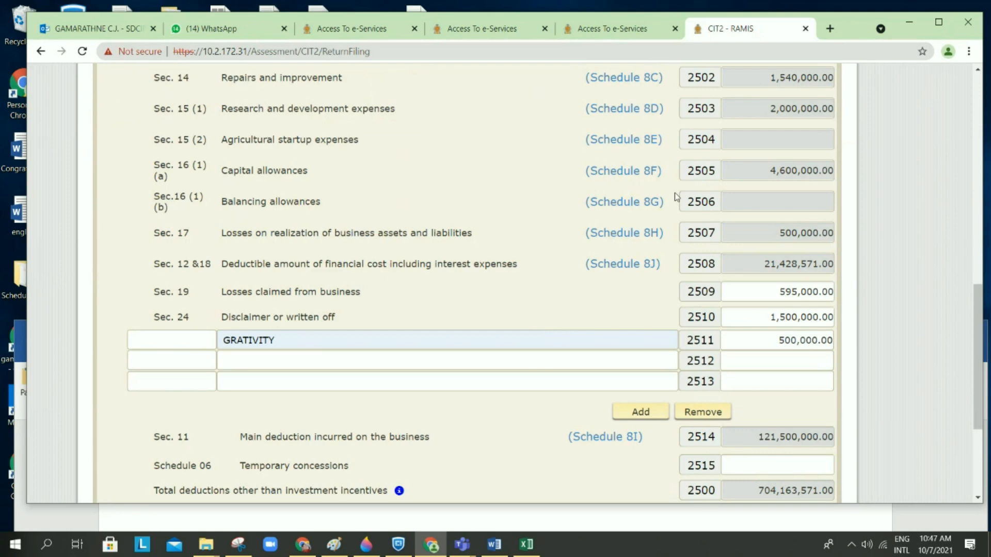
# Step: Open the Schedule 8C repair details (1,540,000 deductible) and bring up the Example 1 document
pyautogui.scroll(3, 676, 197)
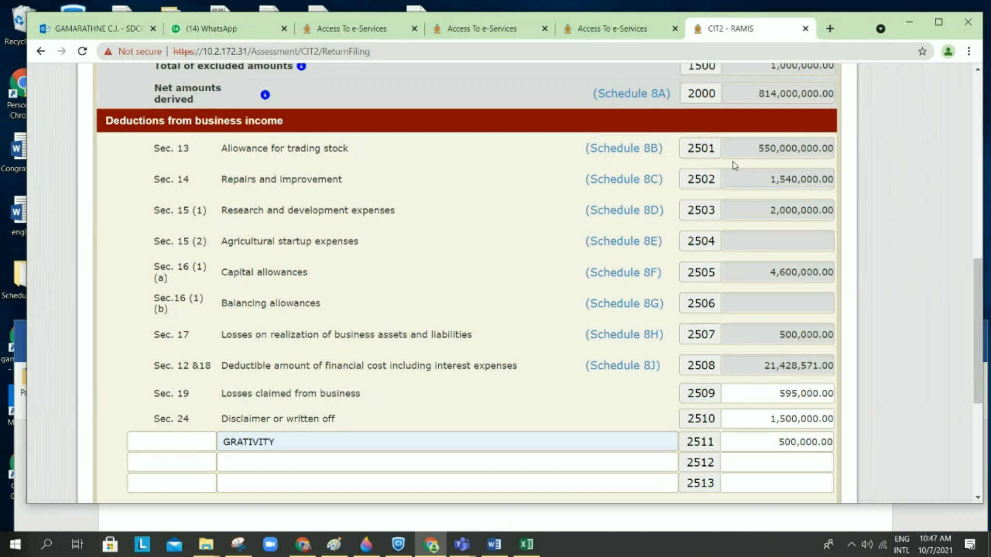
pyautogui.click(648, 184)
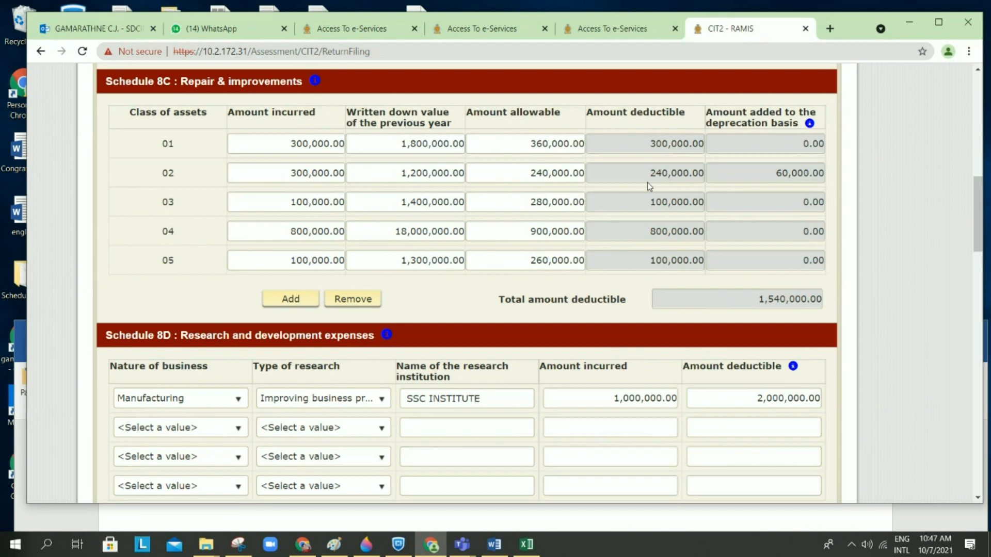
pyautogui.click(493, 544)
# Step: Compare the Example 1 asset table with the Schedule 8C figures, then minimise the case study
pyautogui.scroll(-5, 561, 474)
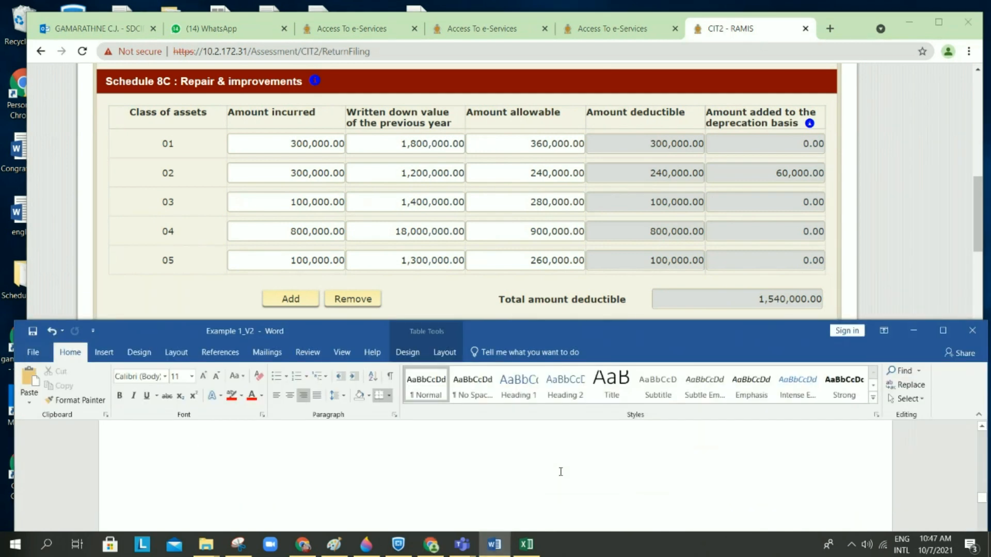
pyautogui.scroll(3, 562, 475)
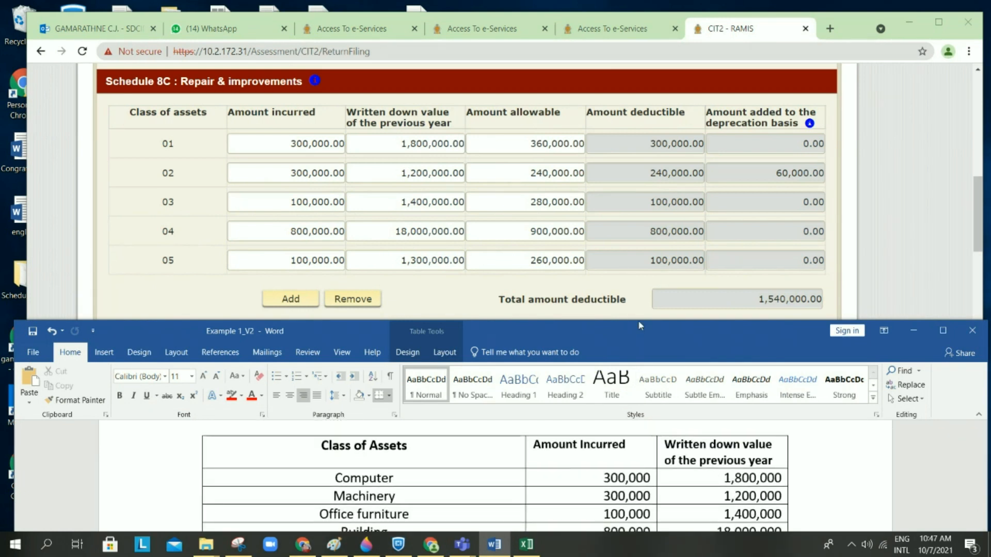
pyautogui.moveTo(640, 320); pyautogui.dragTo(642, 278)
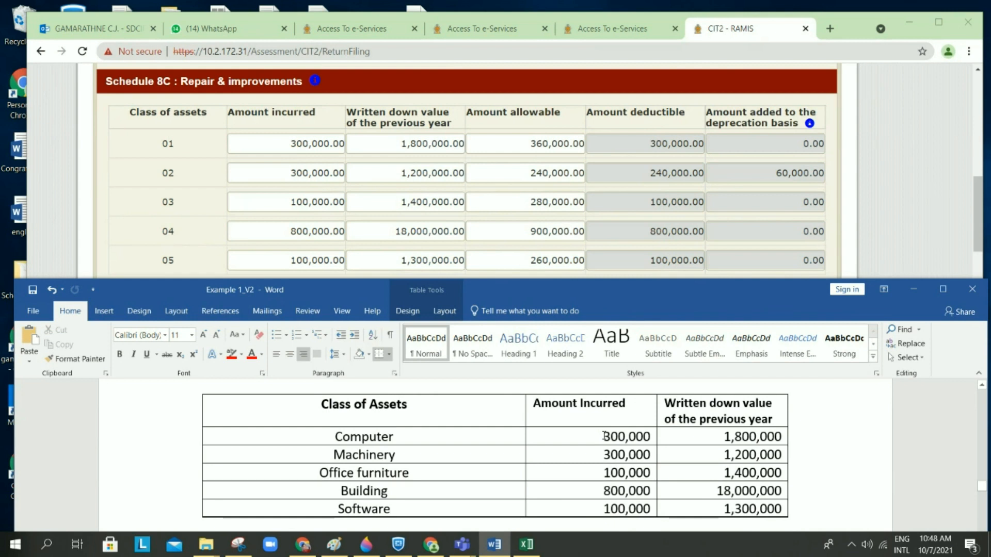
pyautogui.scroll(-1, 604, 436)
pyautogui.scroll(1, 604, 435)
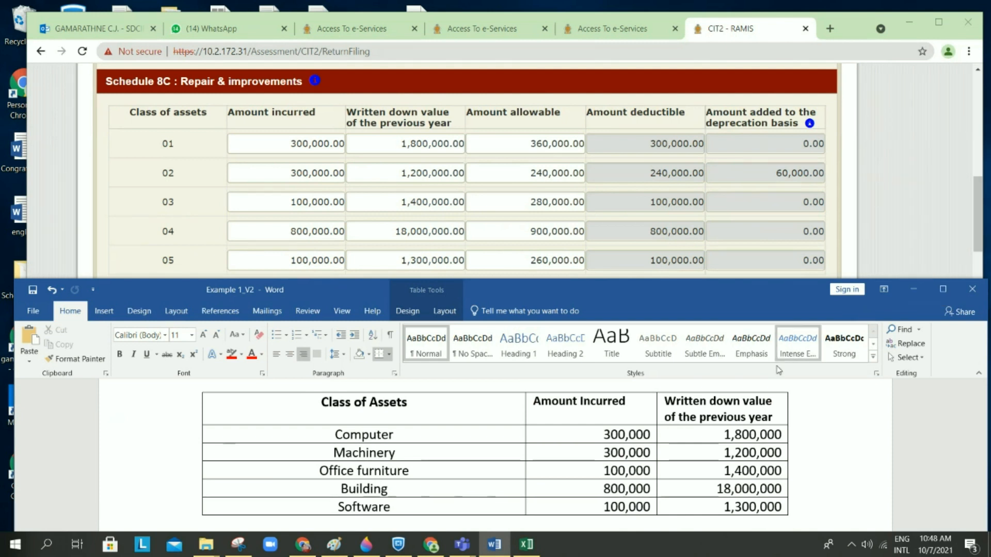
pyautogui.click(912, 293)
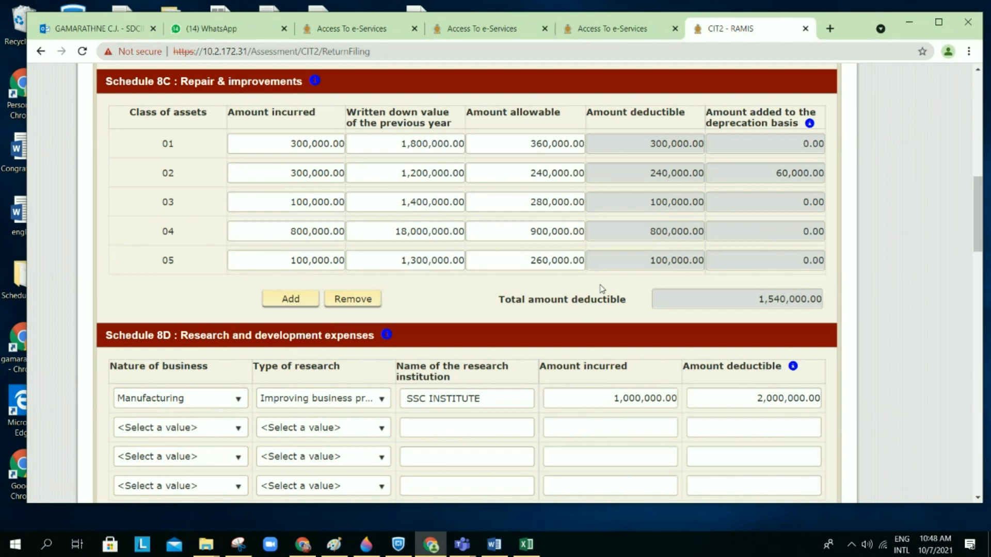
# Step: Walk through the Amount incurred, allowable and deductible columns, then scroll down to Schedule 8J
pyautogui.moveTo(244, 125); pyautogui.dragTo(310, 126)
pyautogui.moveTo(484, 117); pyautogui.dragTo(555, 116)
pyautogui.moveTo(630, 116); pyautogui.dragTo(685, 116)
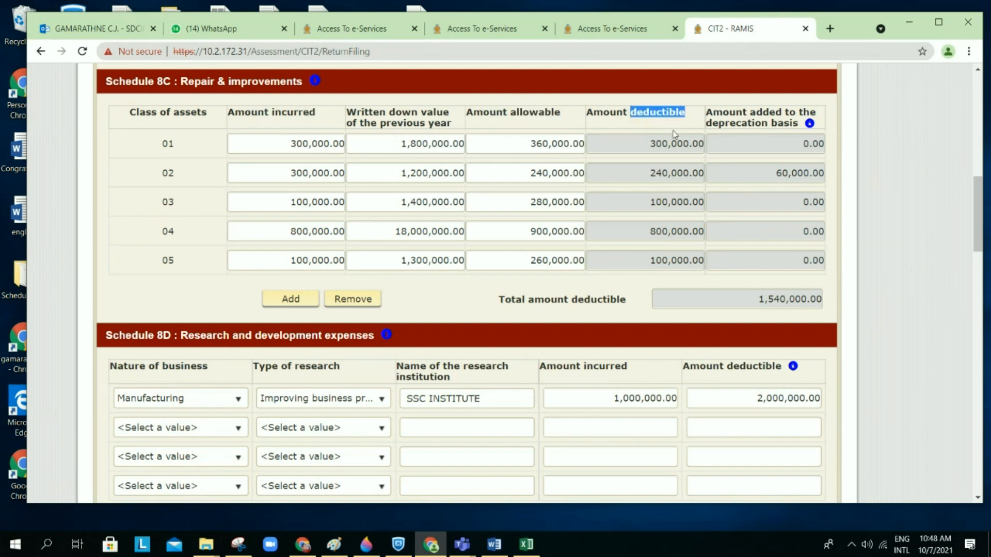
pyautogui.click(623, 135)
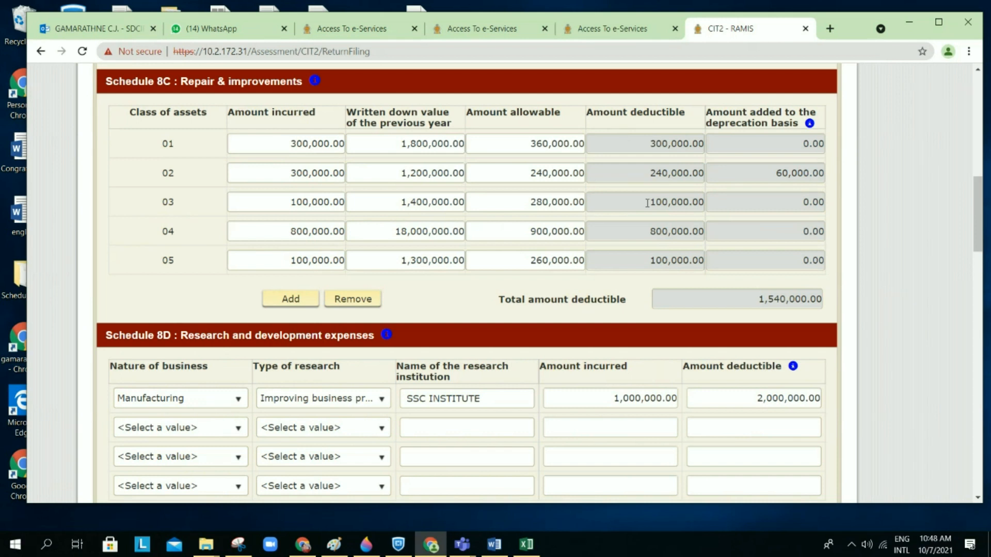
pyautogui.scroll(-1, 628, 224)
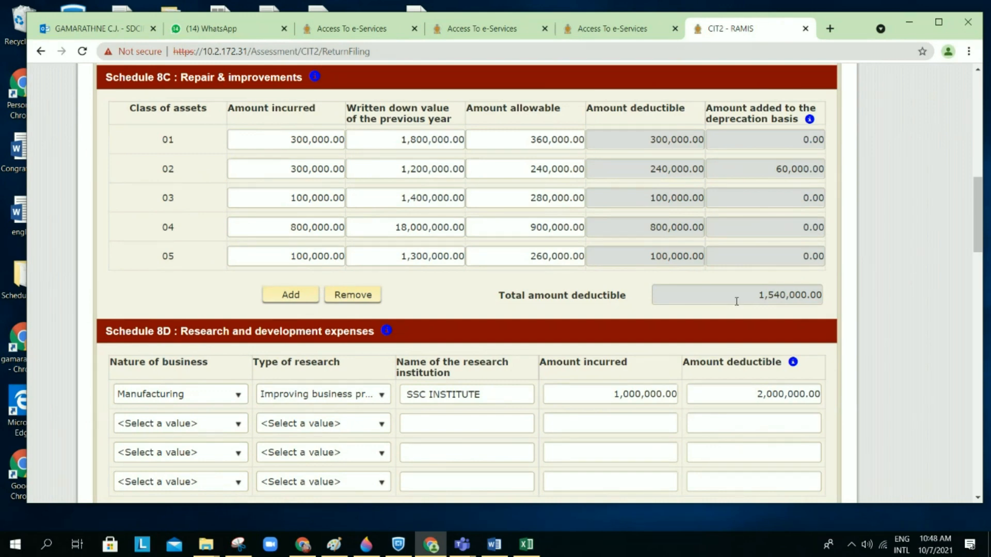
pyautogui.scroll(-1, 736, 301)
pyautogui.scroll(-10, 737, 301)
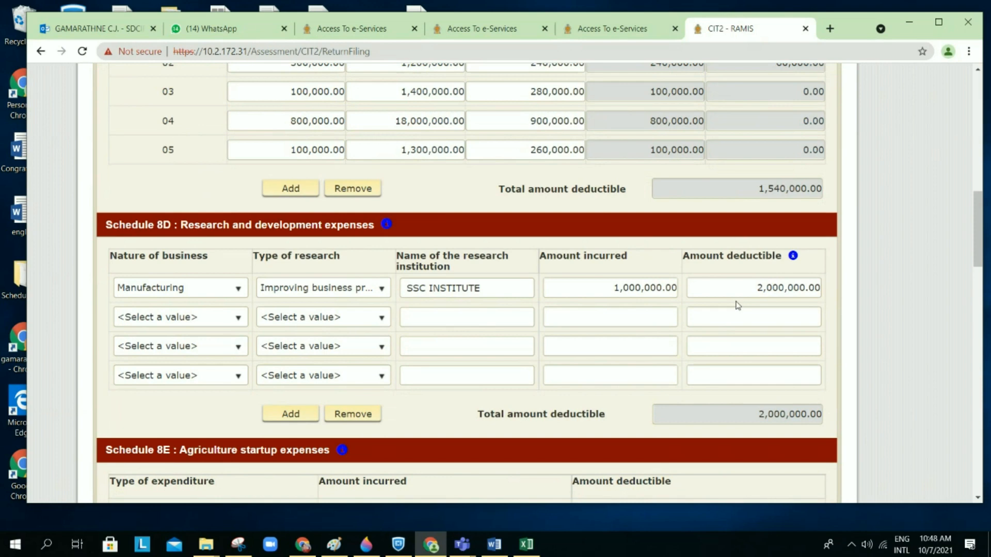
pyautogui.scroll(-15, 736, 304)
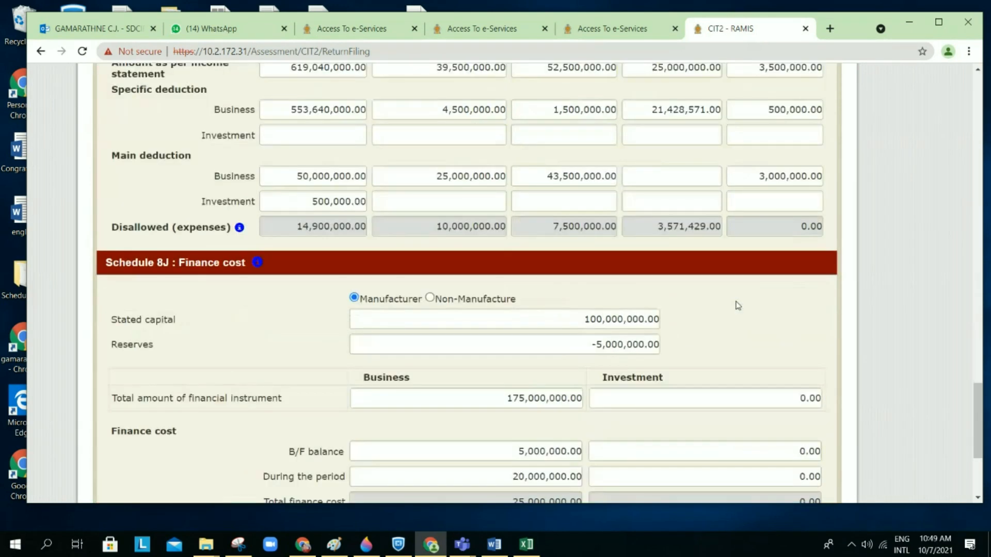
# Step: Save the return's Schedule 8 computation entries as a draft
pyautogui.click(609, 373)
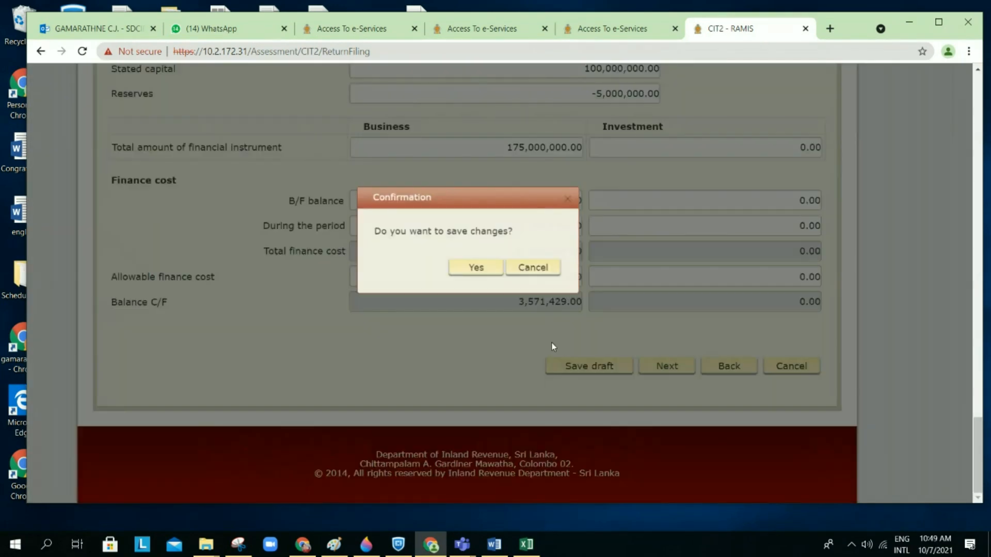
pyautogui.click(477, 270)
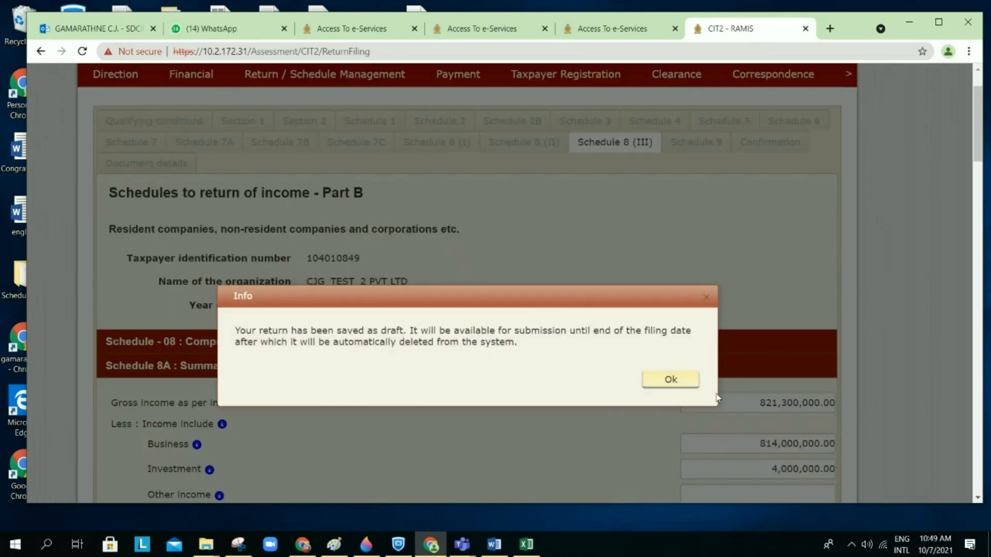
pyautogui.click(670, 380)
# Step: Review Schedules 8C–8J, checking the 60,000.00 row 02 addition and the 8J finance cost
pyautogui.scroll(-20, 665, 383)
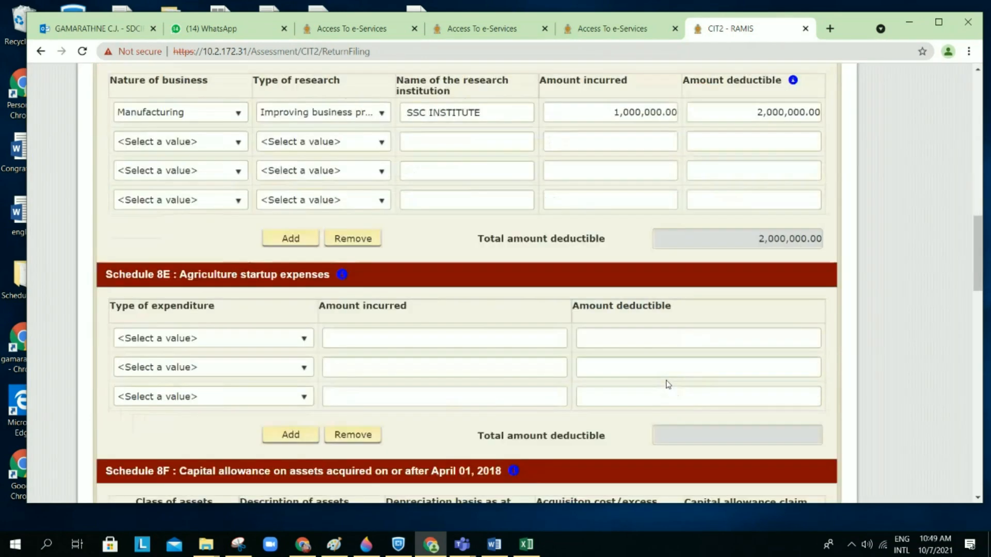
pyautogui.scroll(5, 666, 383)
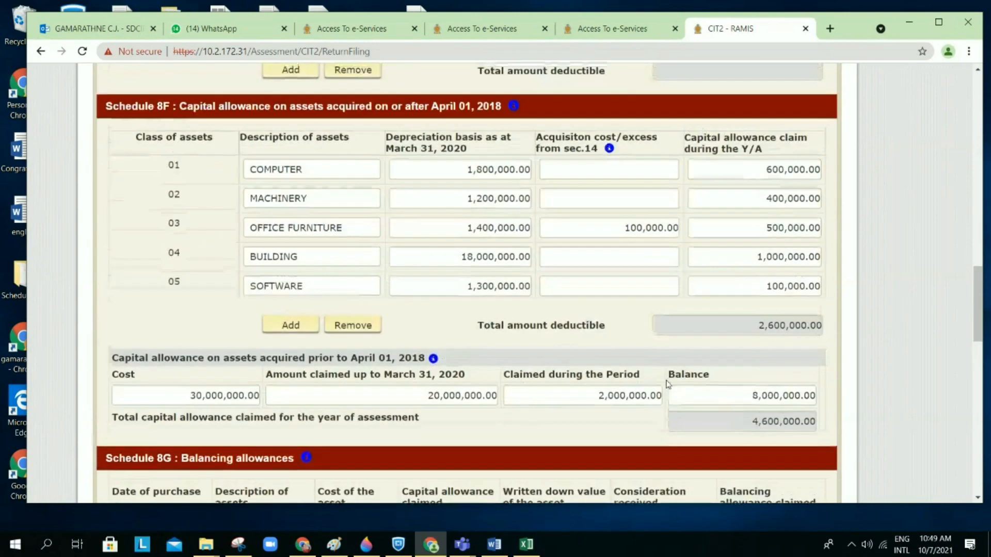
pyautogui.scroll(9, 665, 383)
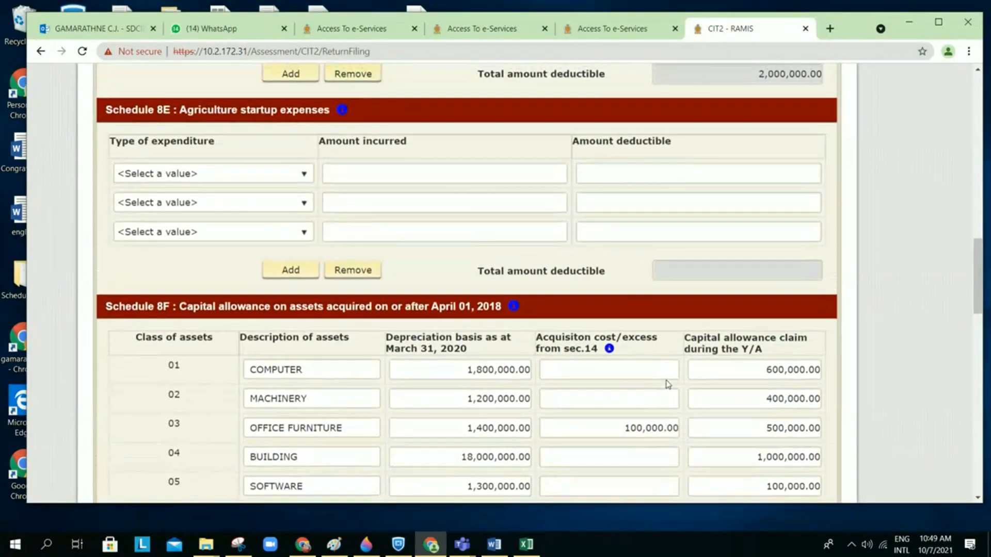
pyautogui.scroll(4, 666, 381)
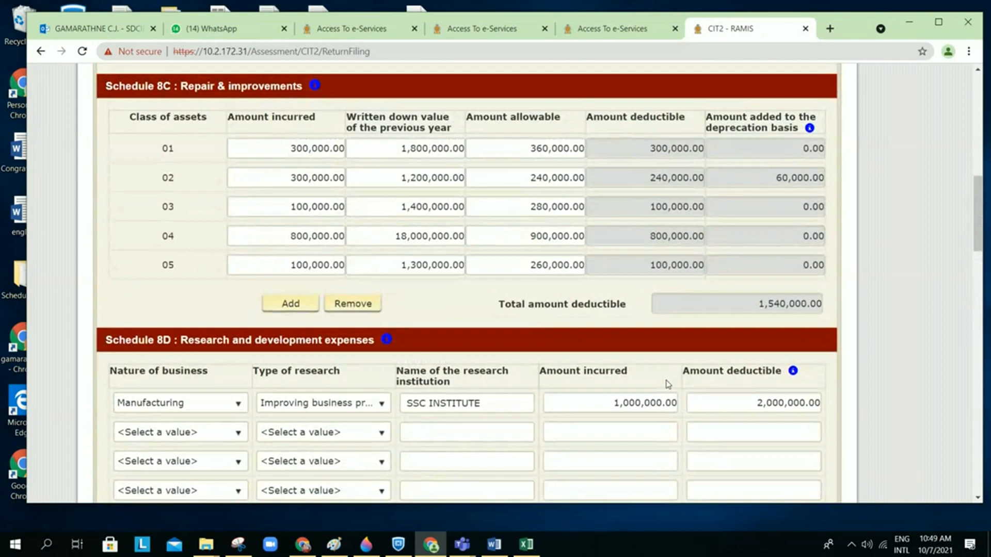
pyautogui.scroll(-1, 723, 267)
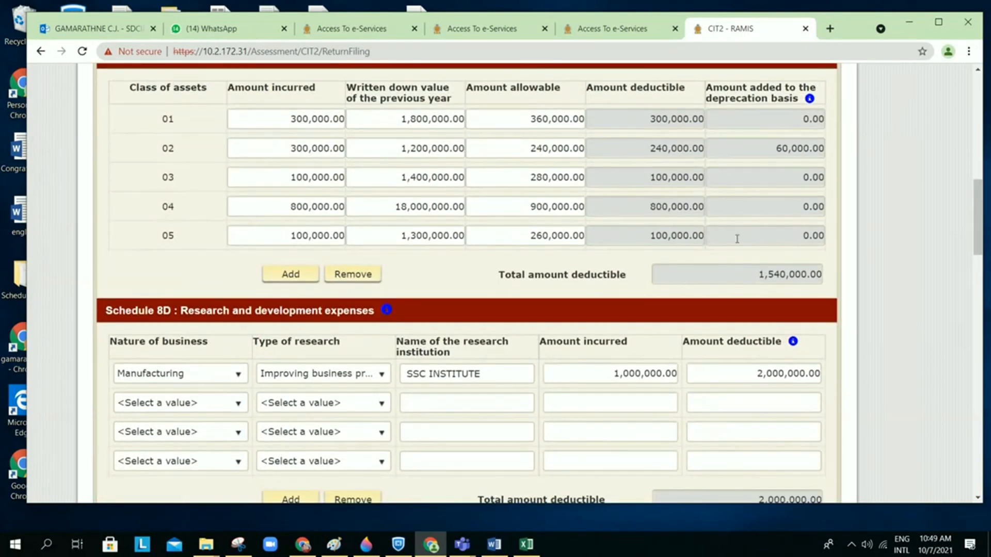
pyautogui.click(762, 152)
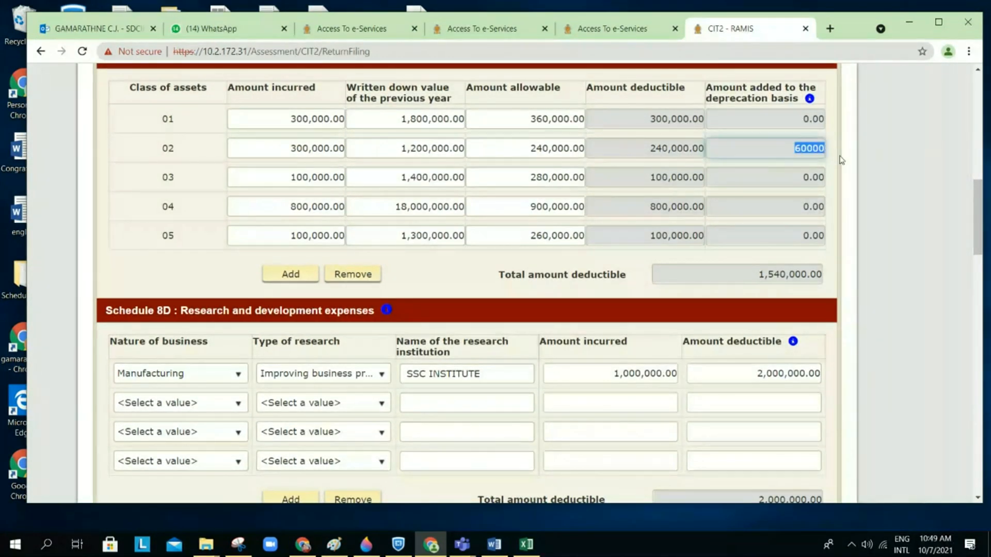
pyautogui.click(830, 165)
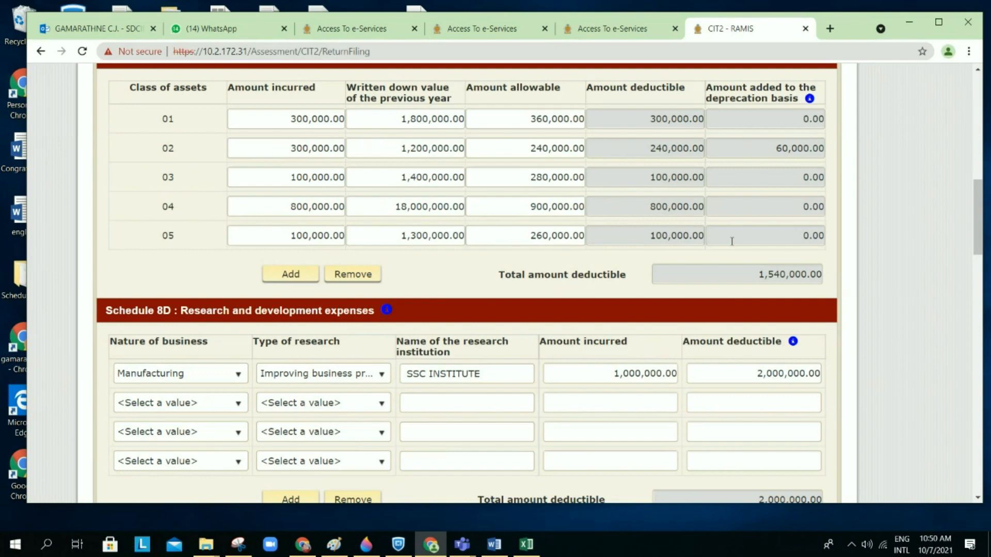
pyautogui.scroll(-15, 731, 241)
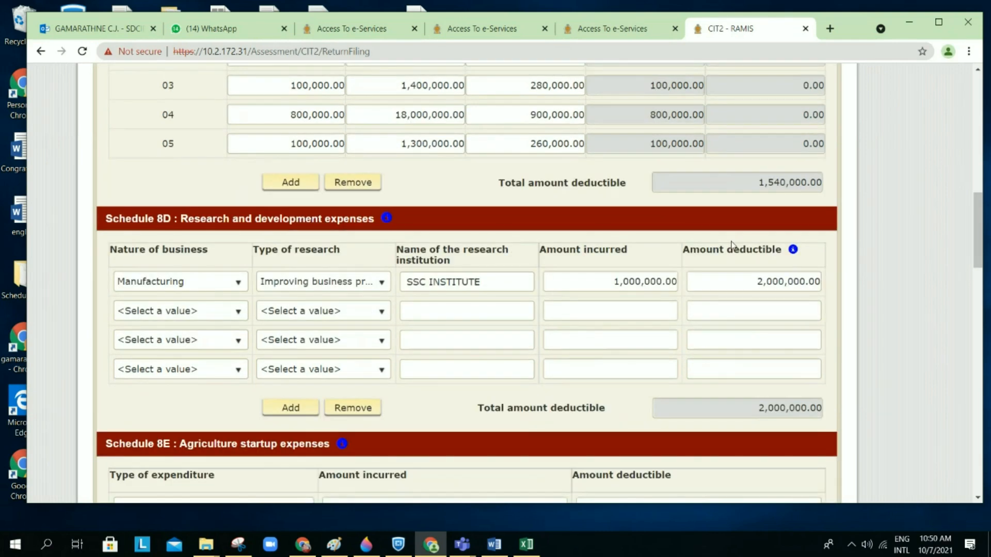
pyautogui.scroll(-10, 731, 245)
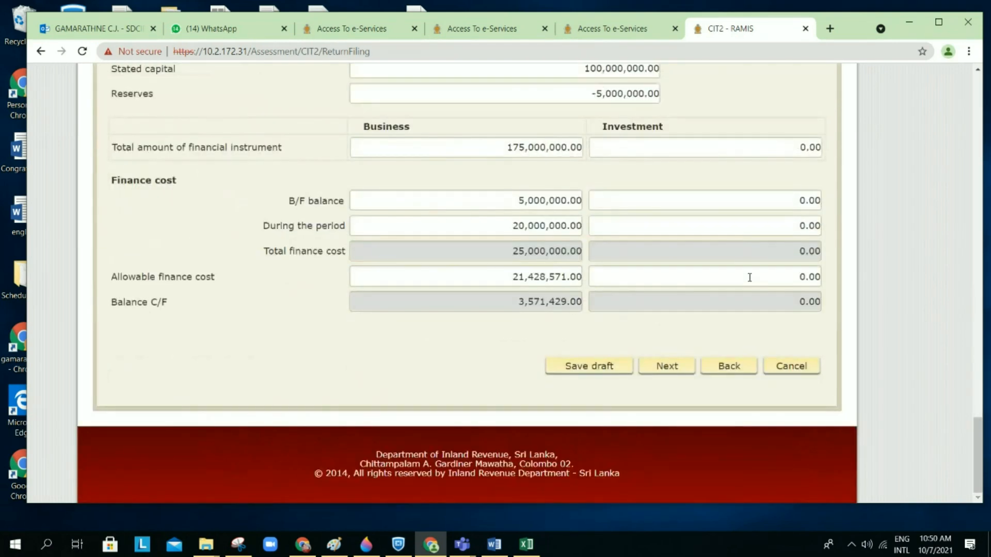
# Step: Leave Schedule 8J for Schedule 8 and confirm repairs deduction 2502 reads 1,540,000.00
pyautogui.click(789, 368)
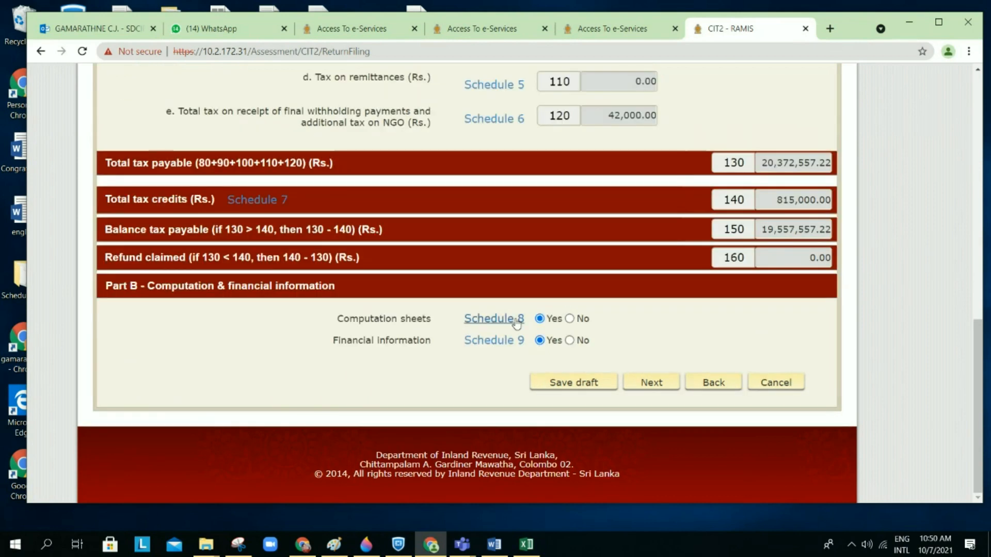
pyautogui.click(508, 320)
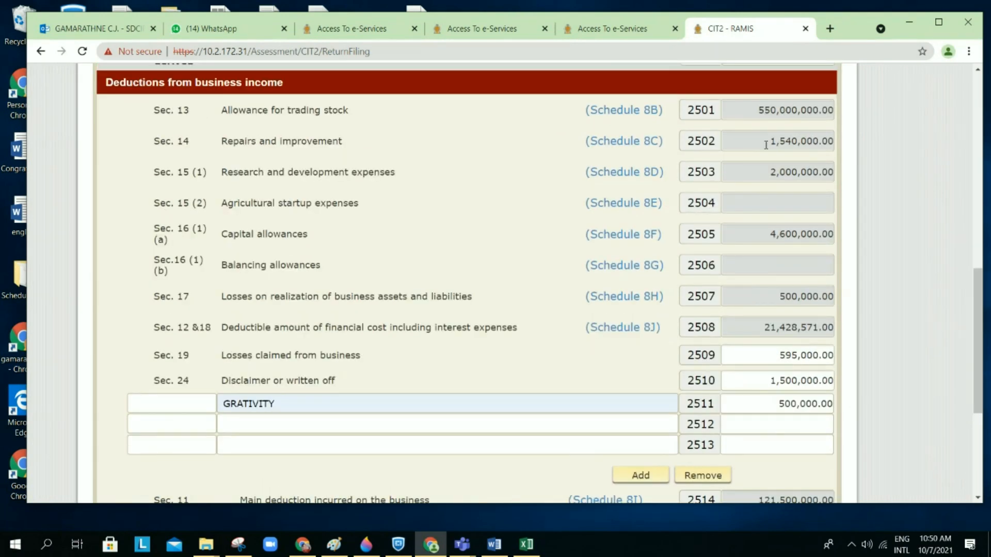
pyautogui.click(754, 143)
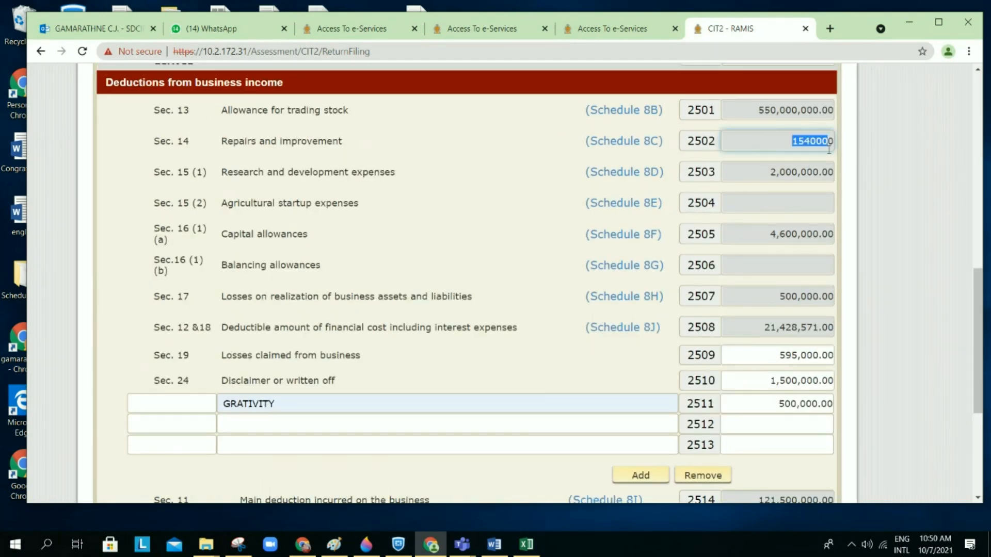
pyautogui.click(552, 162)
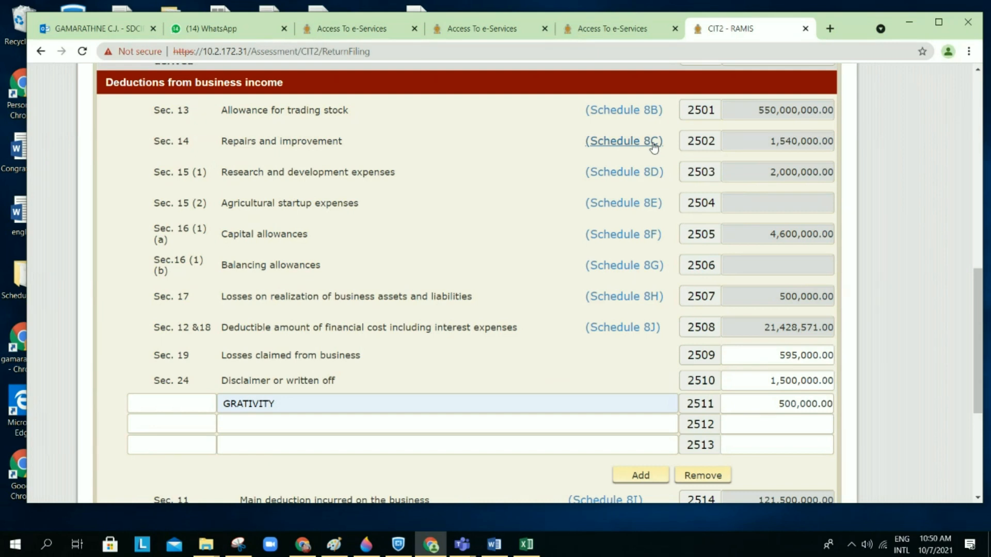
# Step: In Schedule 8D's first row, reselect Manufacturing and Improving business products for the SSC INSTITUTE research entry
pyautogui.click(638, 176)
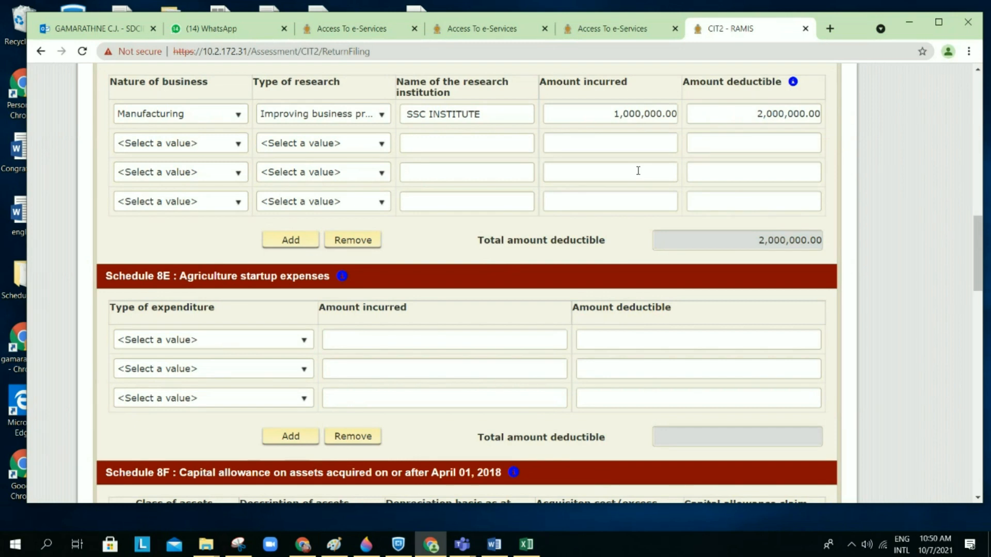
pyautogui.scroll(2, 638, 170)
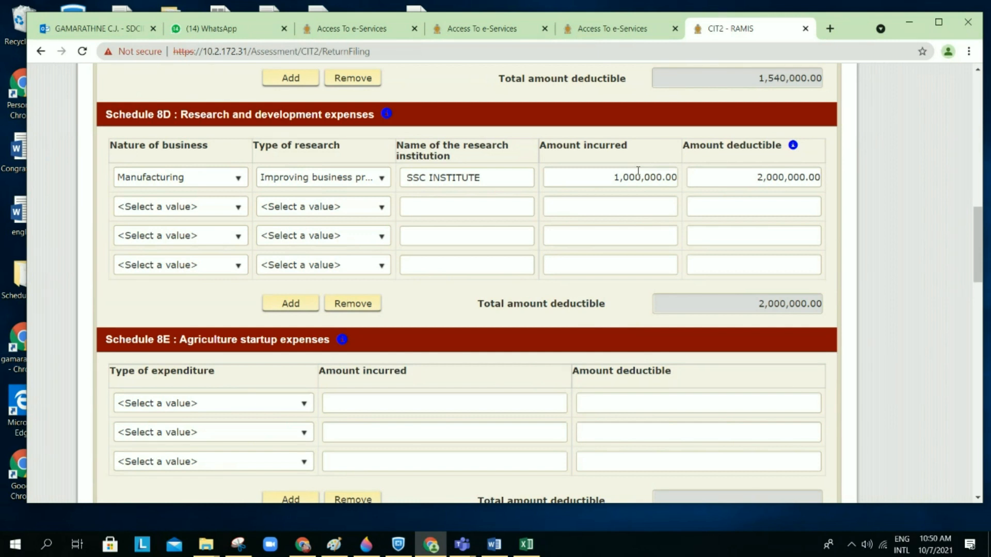
pyautogui.click(239, 178)
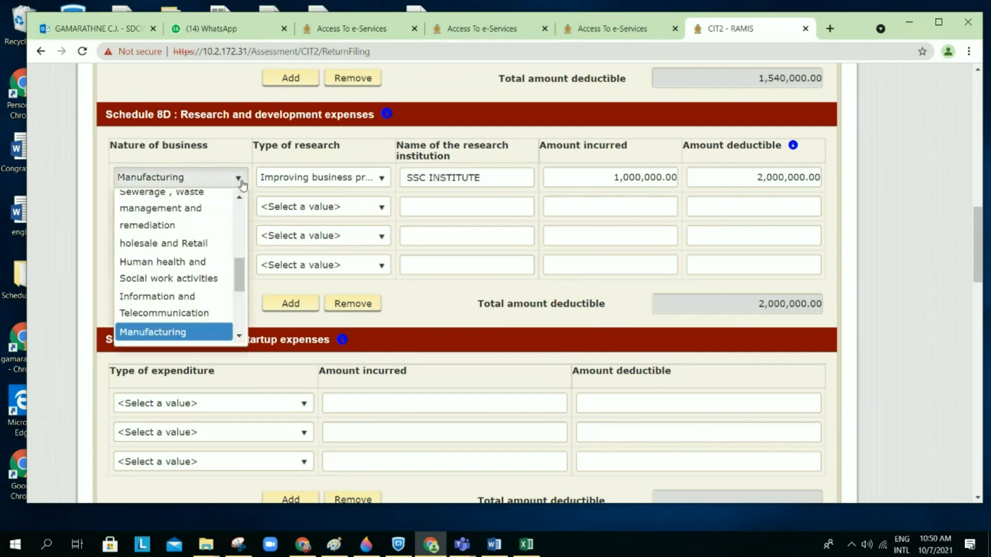
pyautogui.click(189, 333)
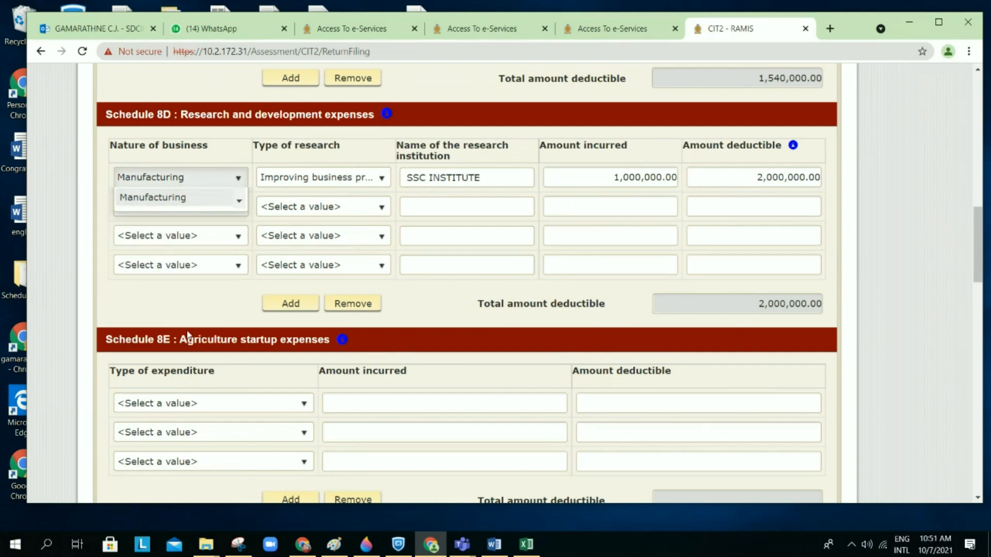
pyautogui.click(380, 179)
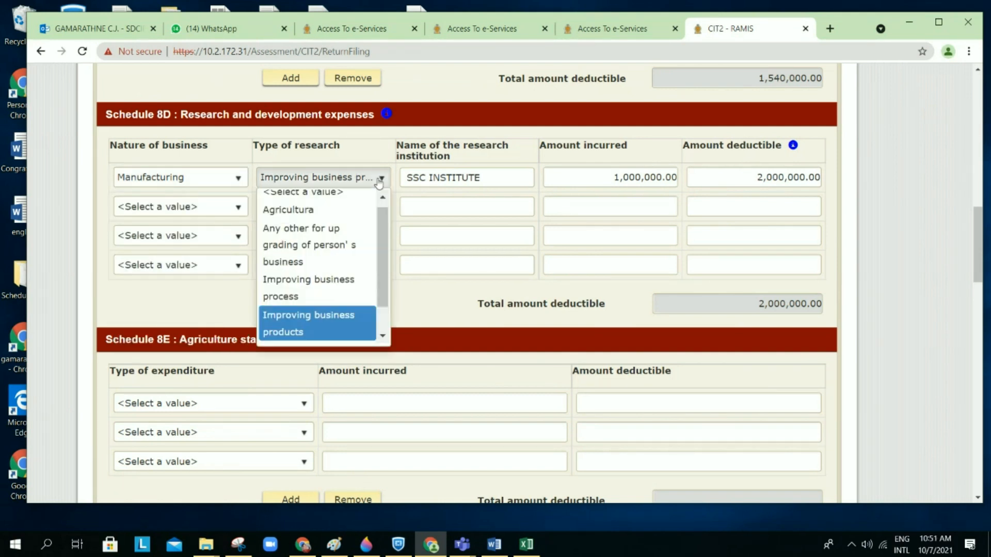
pyautogui.click(339, 322)
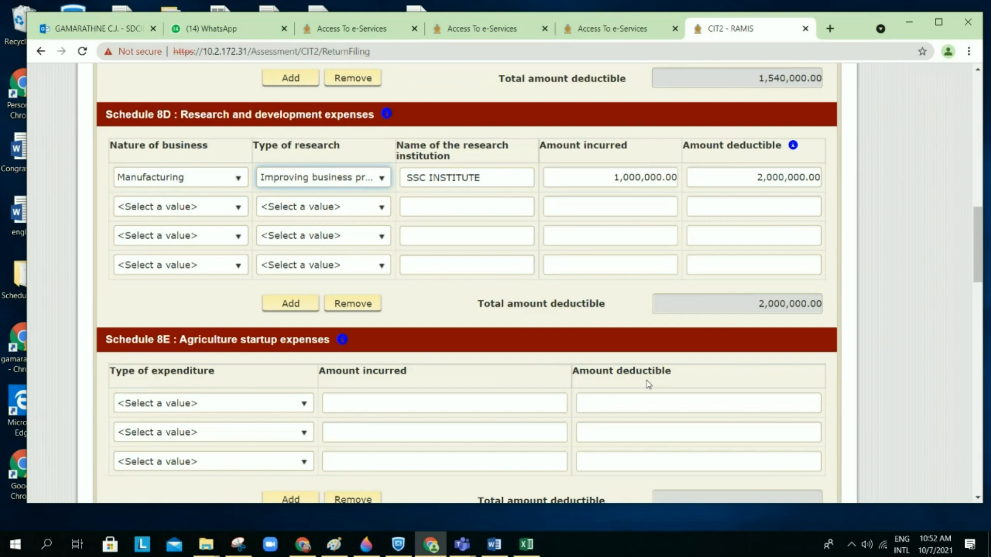
# Step: Look over the agriculture startup expenditure types without changing the selection
pyautogui.scroll(-12, 645, 384)
pyautogui.scroll(-7, 648, 384)
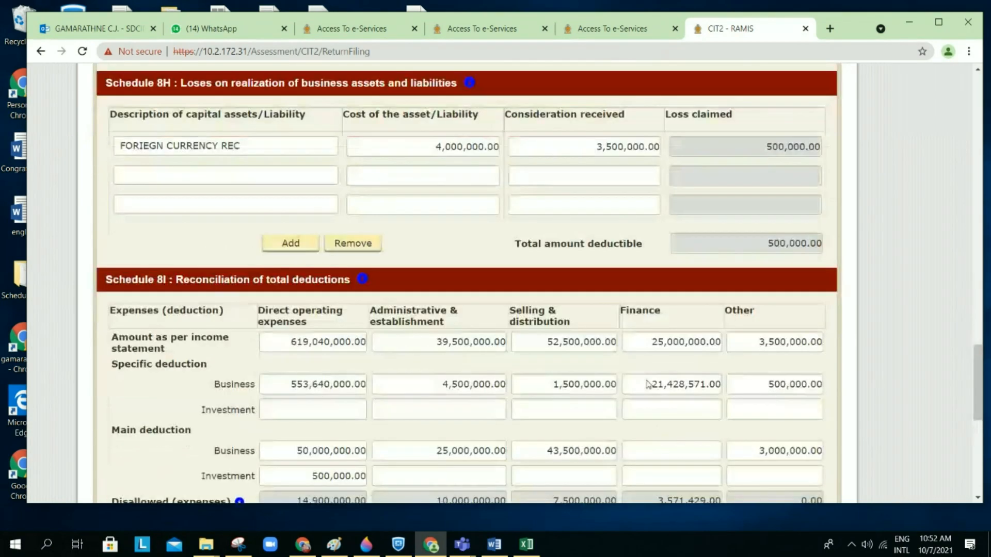
pyautogui.scroll(15, 648, 385)
pyautogui.scroll(3, 648, 384)
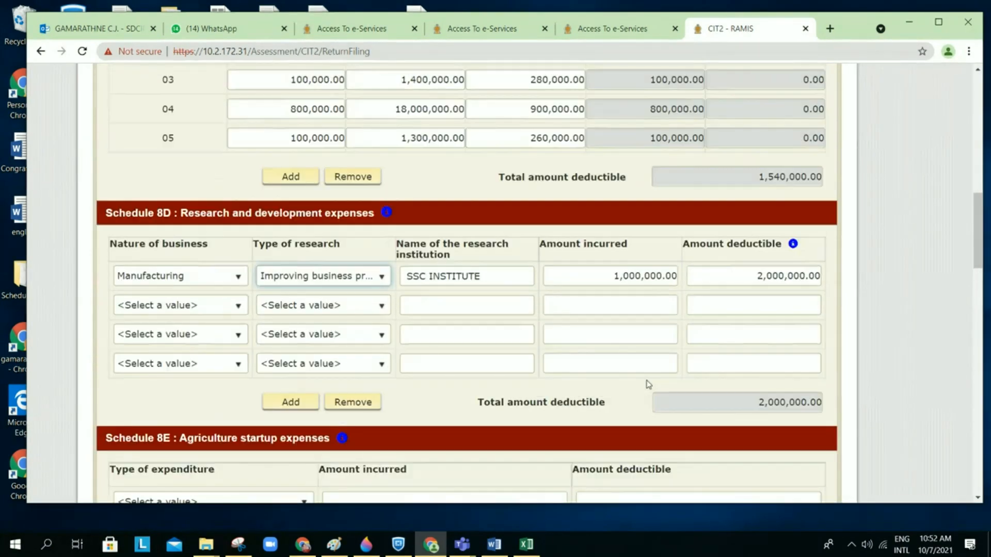
pyautogui.scroll(-3, 648, 385)
pyautogui.scroll(-1, 648, 384)
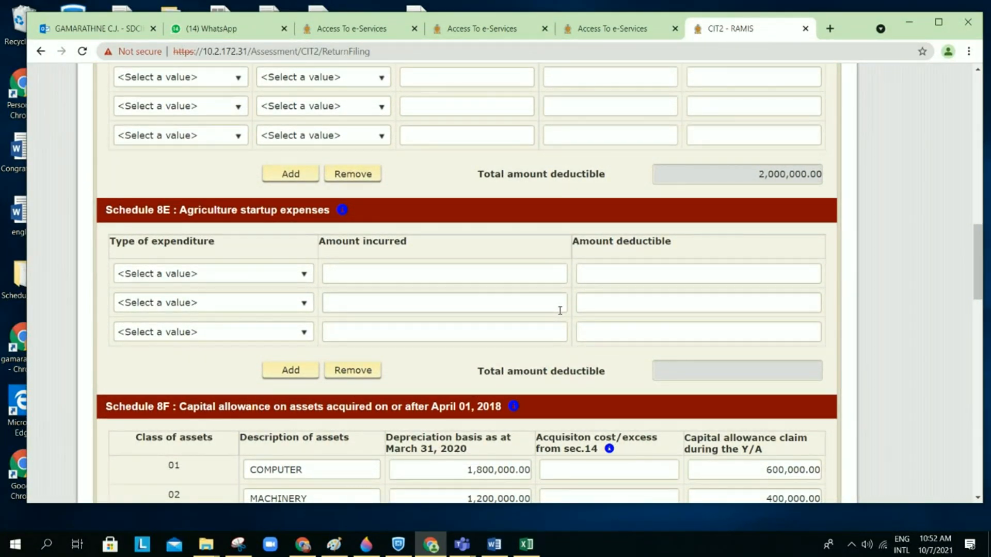
pyautogui.click(304, 275)
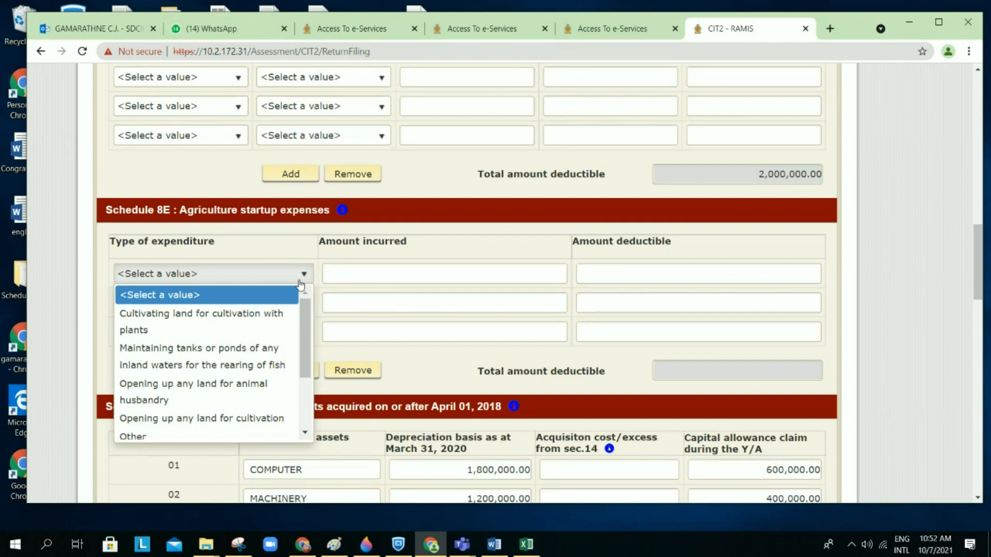
pyautogui.click(273, 302)
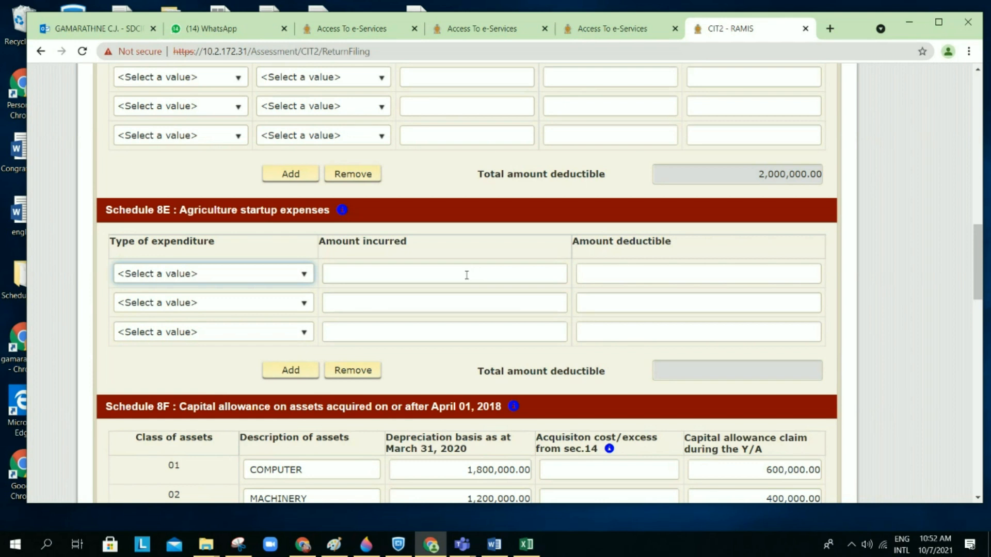
# Step: Bring up Schedule 8F, showing 4,600,000.00 total capital allowance and 2,000,000.00 on pre-2018 assets
pyautogui.scroll(-1, 467, 275)
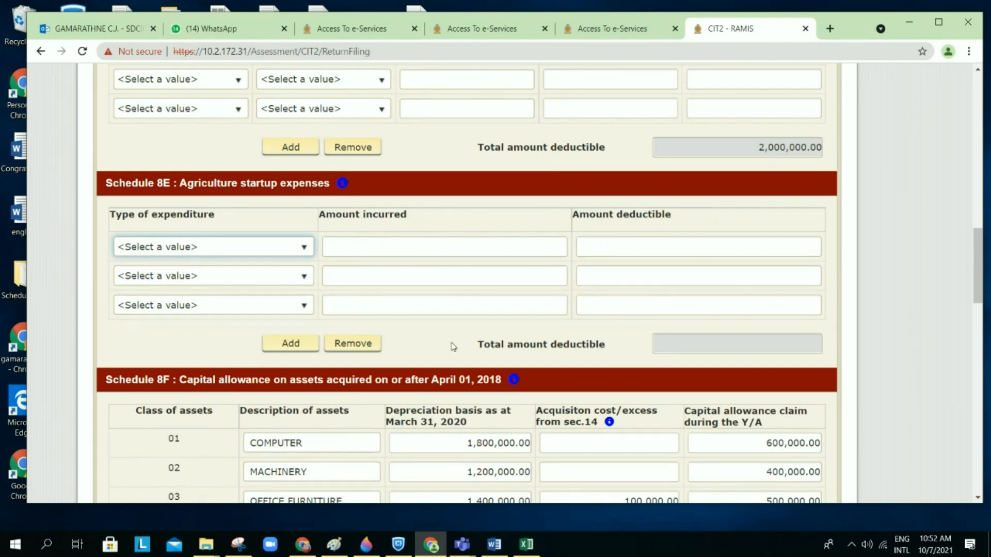
pyautogui.scroll(-3, 451, 343)
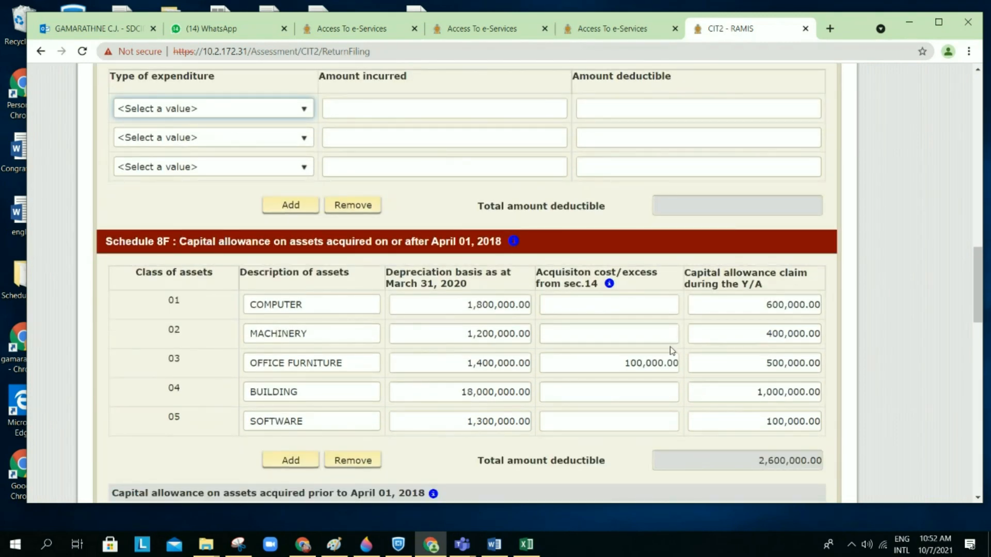
pyautogui.scroll(-1, 657, 358)
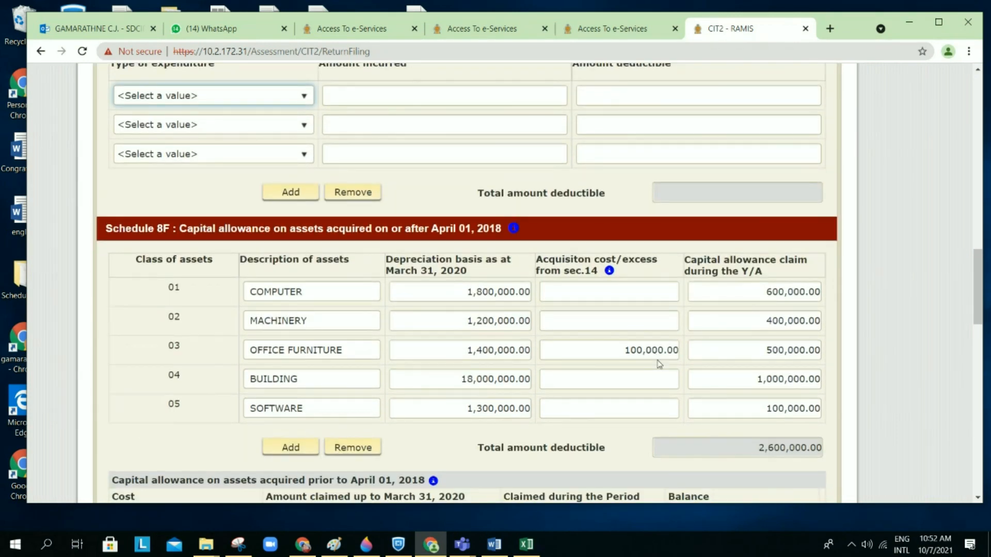
pyautogui.scroll(-10, 658, 359)
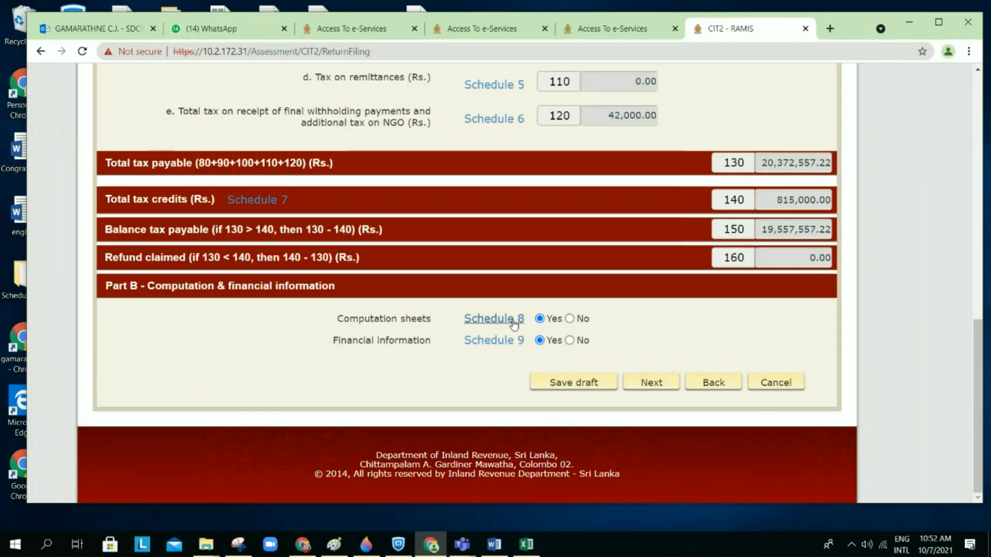
pyautogui.click(516, 324)
pyautogui.scroll(1, 563, 332)
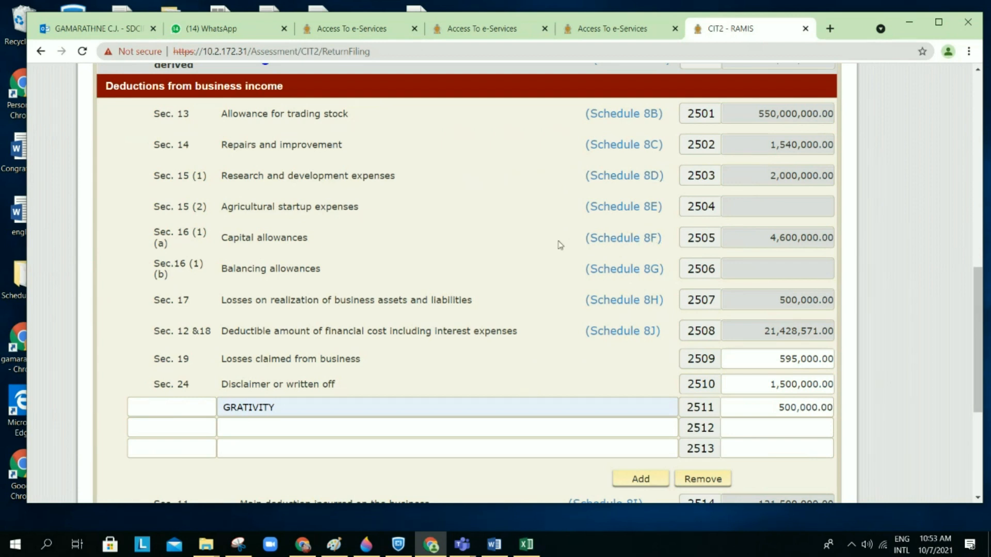
pyautogui.click(638, 240)
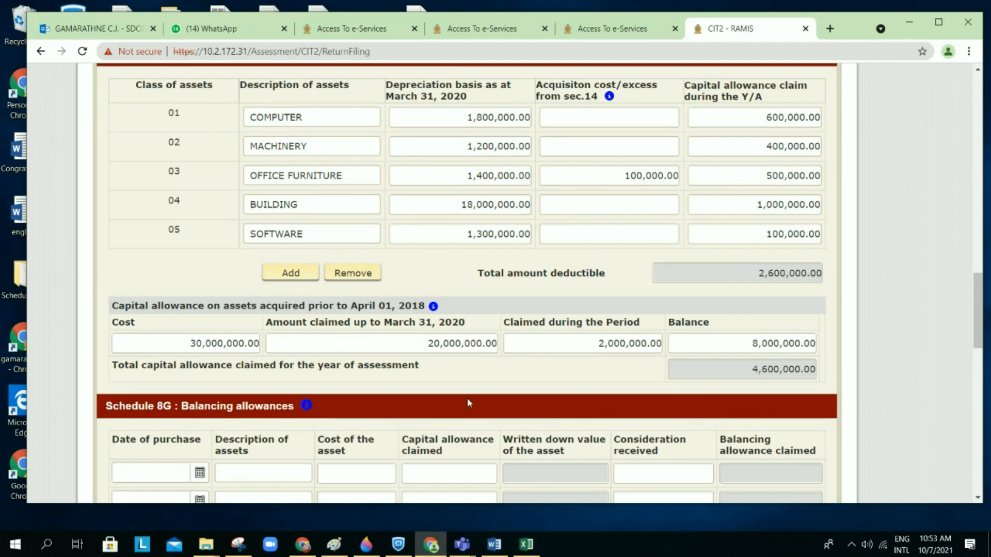
# Step: Compare Example 1_V2's capital allowance tables in Word against Schedule 8F, then minimize Word
pyautogui.click(493, 544)
pyautogui.scroll(-5, 506, 464)
pyautogui.scroll(-4, 506, 494)
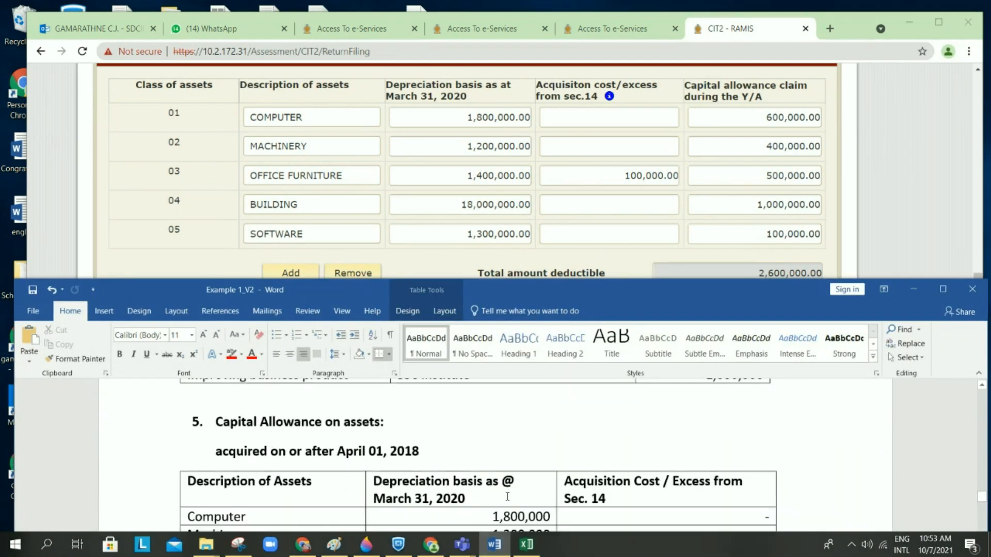
pyautogui.scroll(-2, 507, 497)
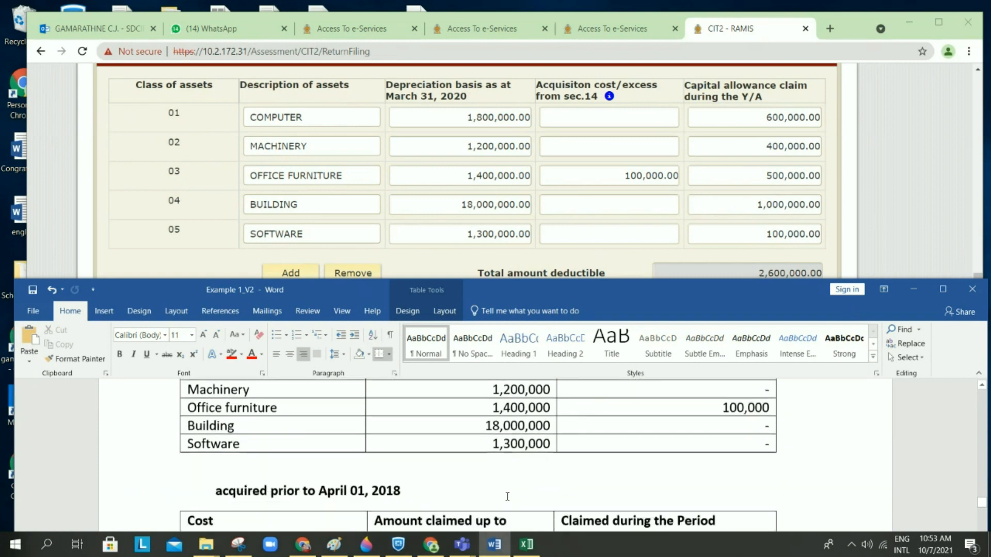
pyautogui.scroll(1, 507, 497)
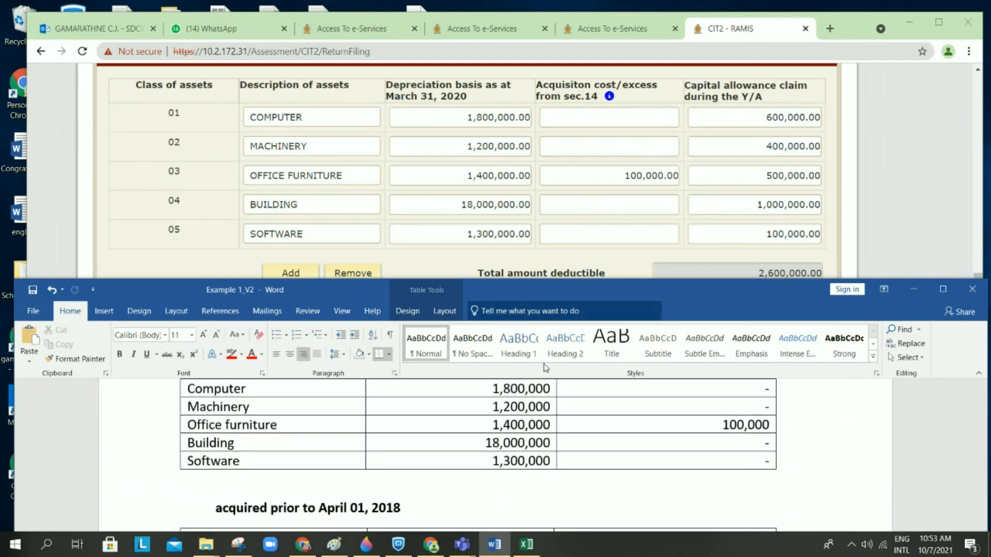
pyautogui.scroll(1, 543, 406)
pyautogui.scroll(-10, 543, 406)
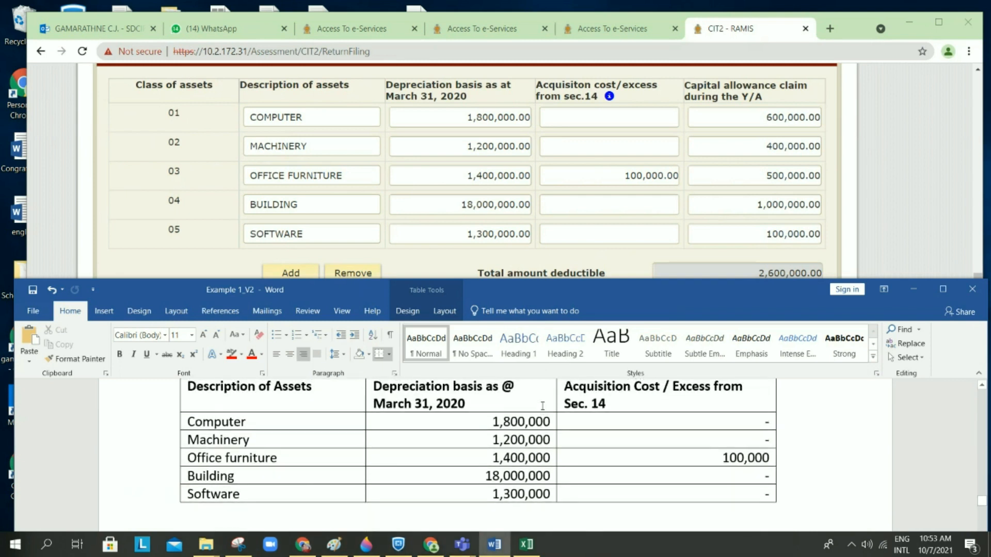
pyautogui.scroll(1, 543, 405)
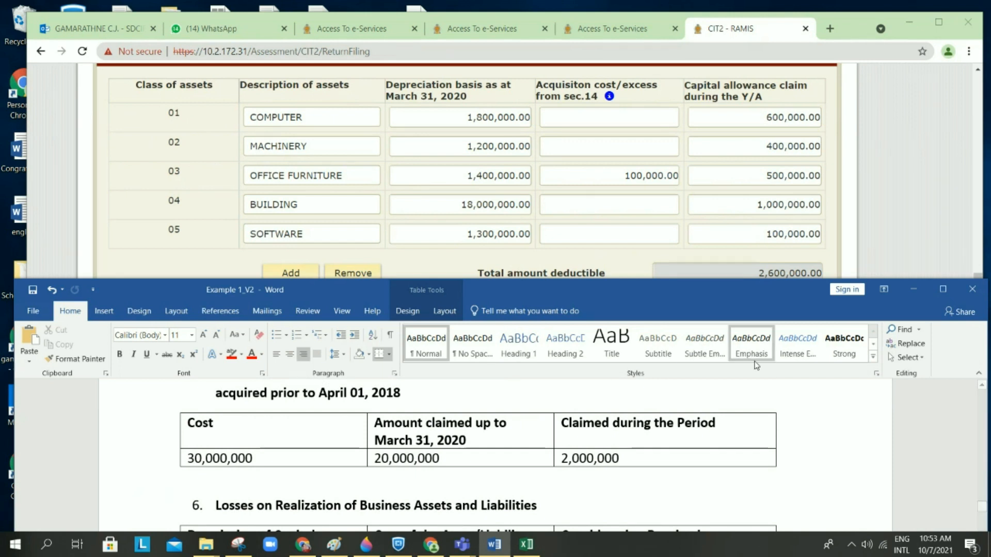
pyautogui.scroll(15, 542, 405)
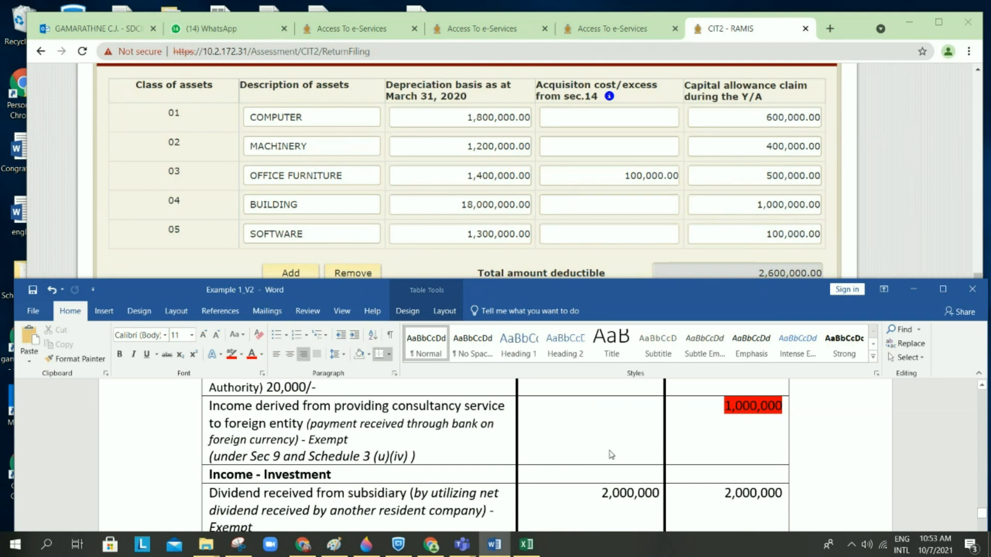
pyautogui.click(913, 290)
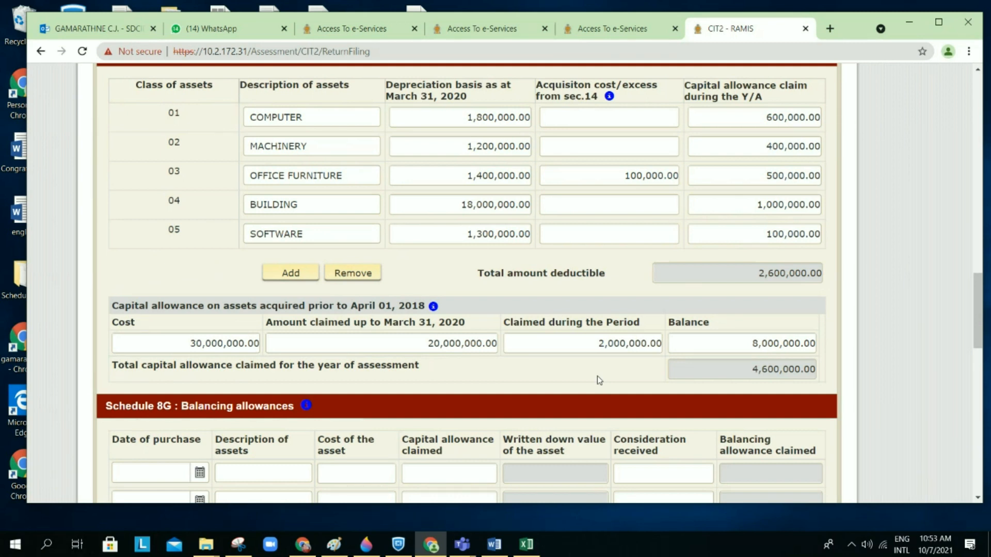
pyautogui.scroll(1, 597, 376)
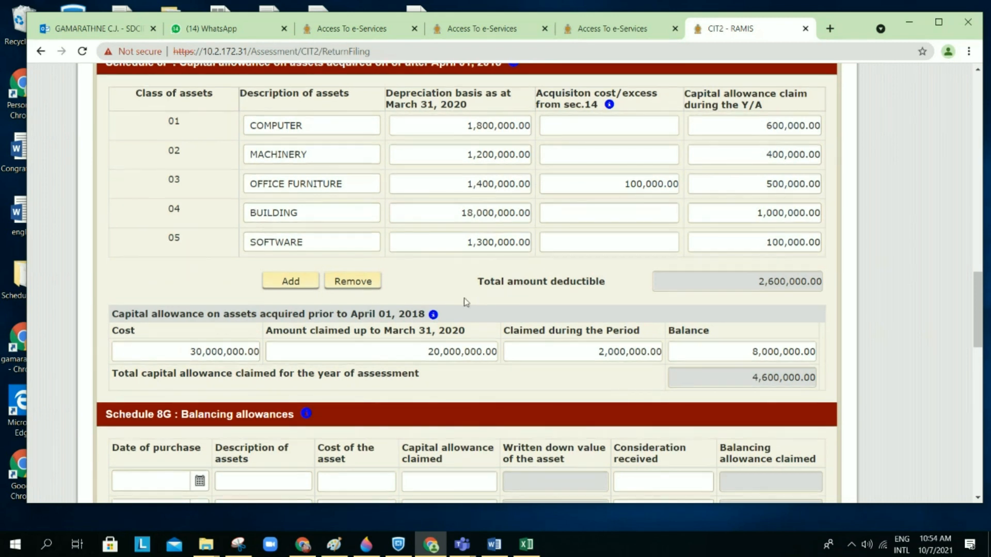
pyautogui.moveTo(435, 315)
pyautogui.scroll(-1, 456, 319)
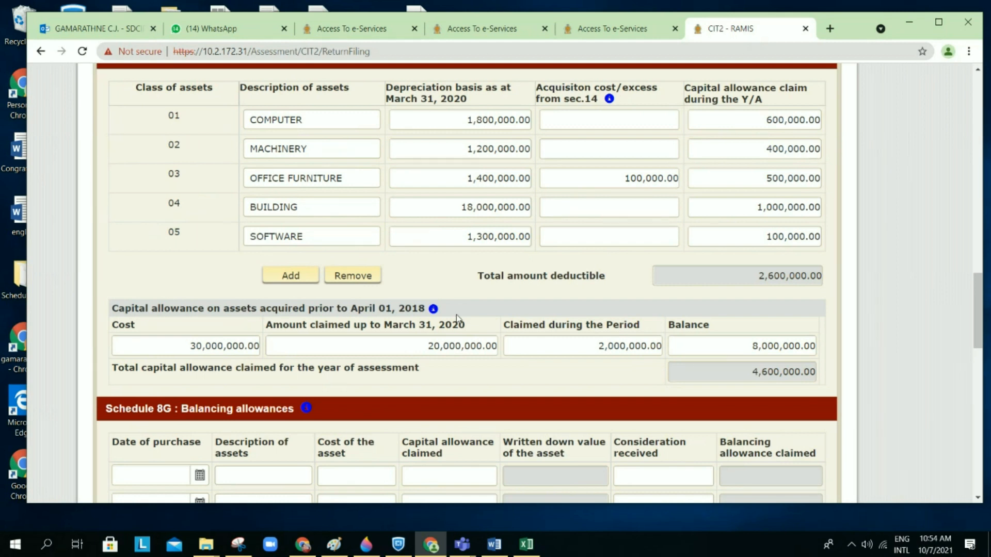
pyautogui.scroll(-1, 456, 318)
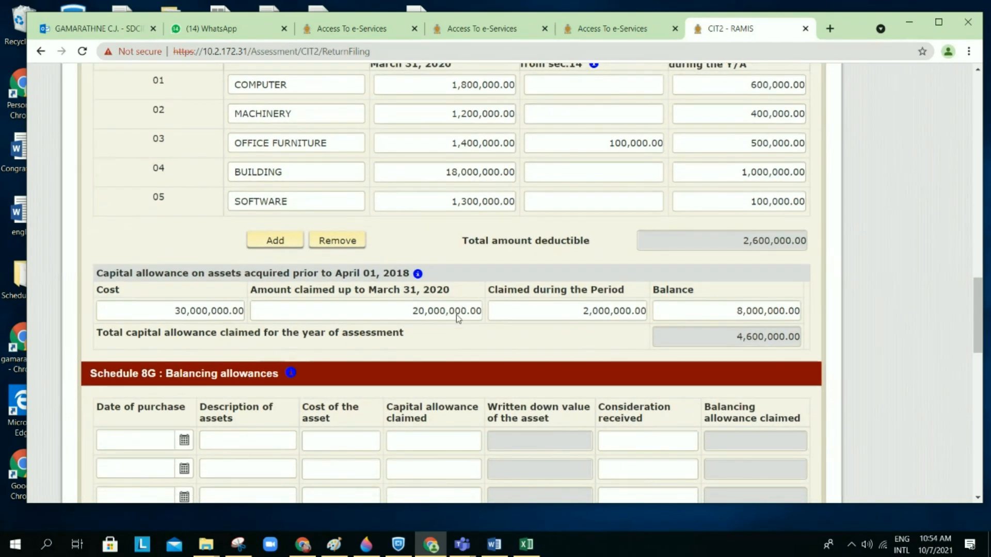
pyautogui.scroll(1, 458, 315)
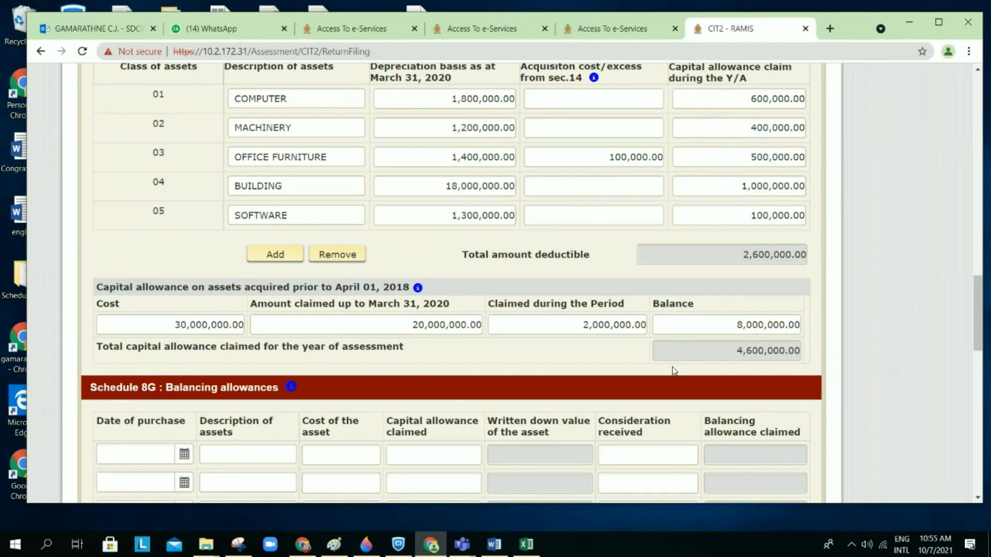
pyautogui.scroll(-1, 674, 371)
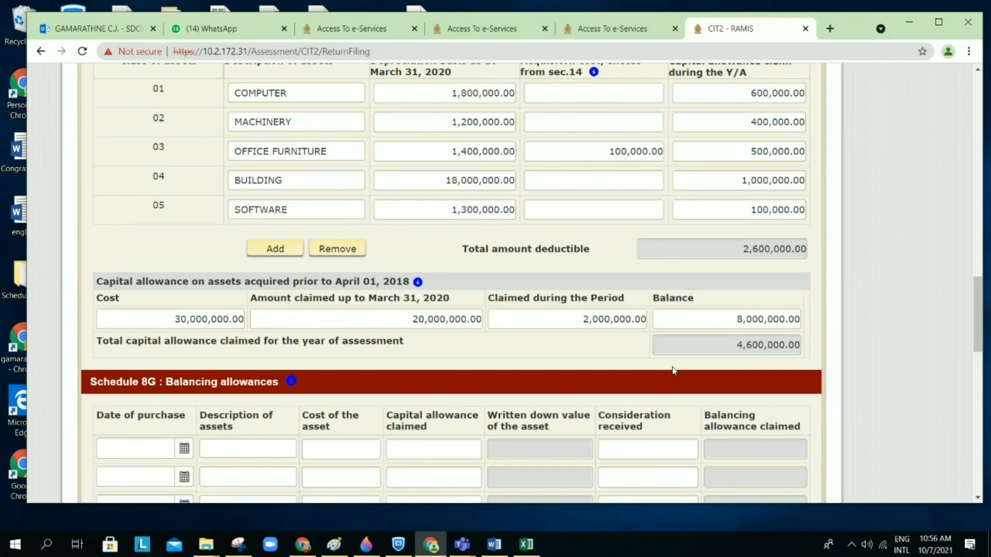
pyautogui.scroll(-20, 673, 371)
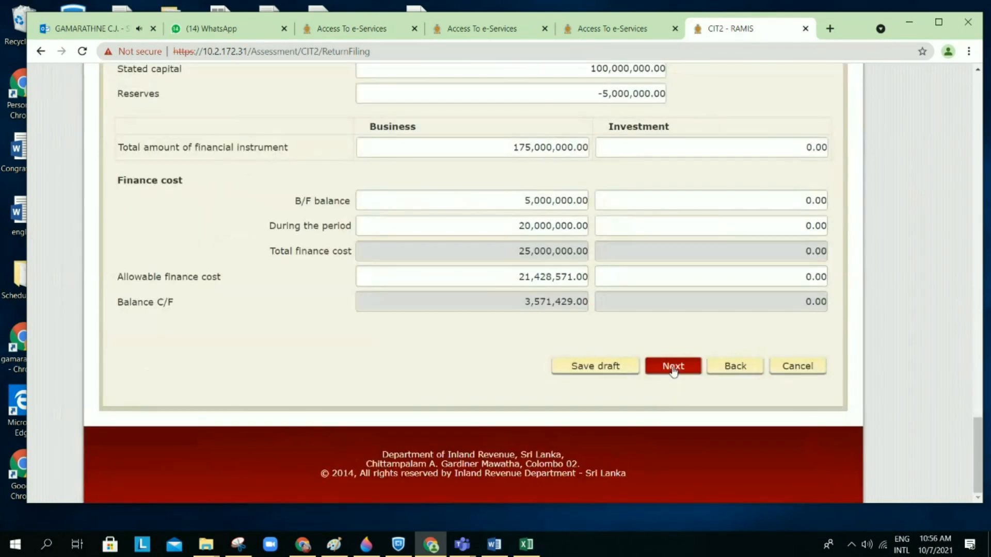
# Step: Save the CIT2 return as a draft, confirming both prompts
pyautogui.click(599, 367)
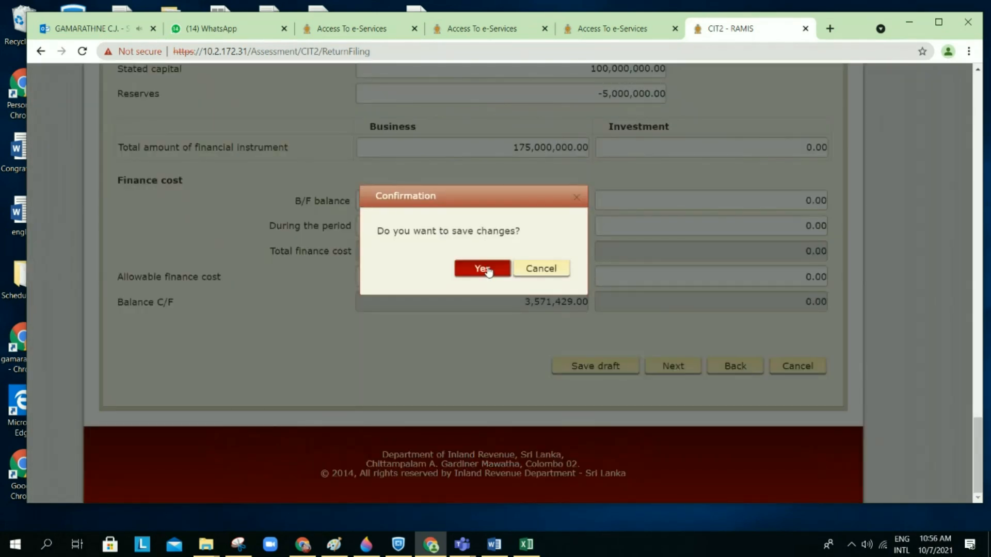
pyautogui.click(487, 269)
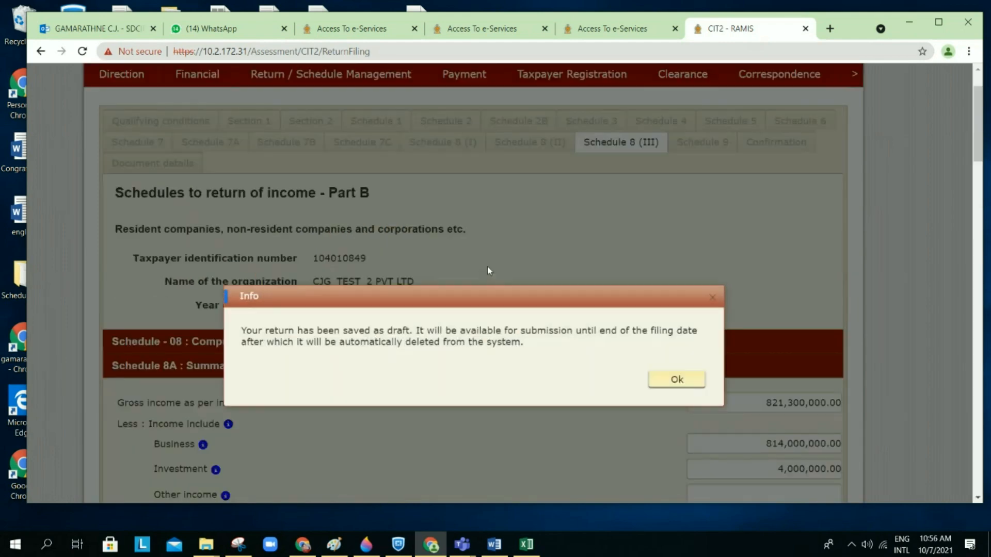
pyautogui.click(659, 386)
# Step: Leave the schedule and reopen the Schedule 8 deductions from business income list
pyautogui.scroll(-20, 659, 387)
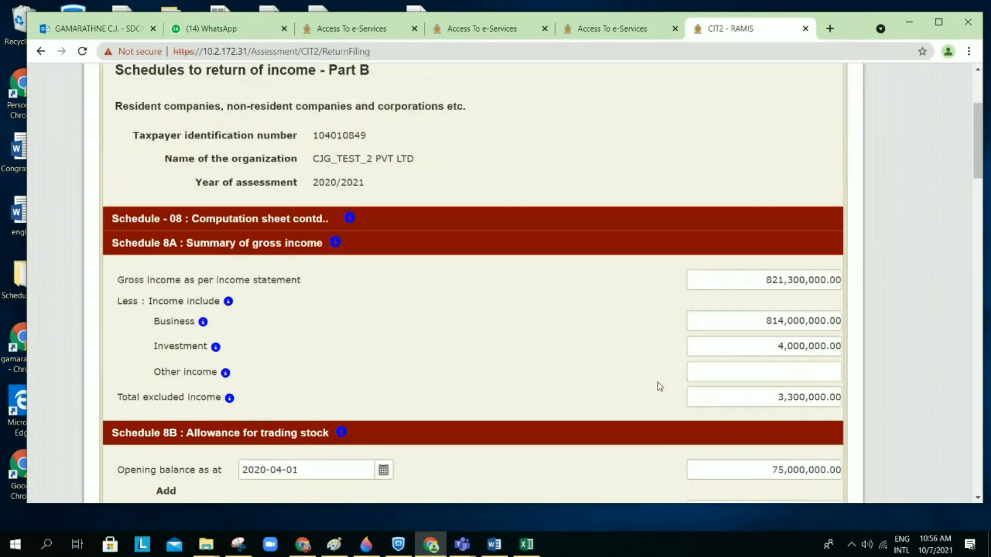
pyautogui.scroll(-9, 657, 382)
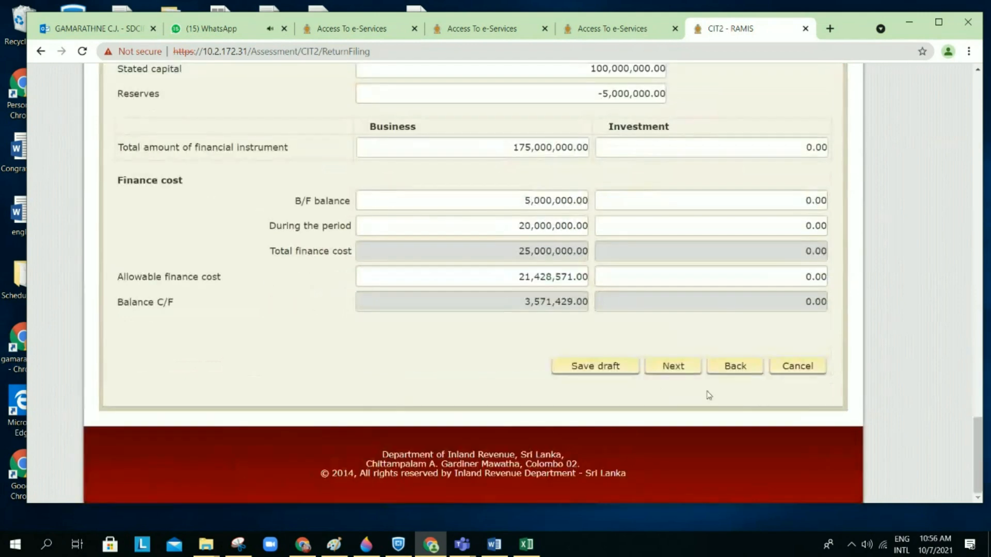
pyautogui.click(799, 367)
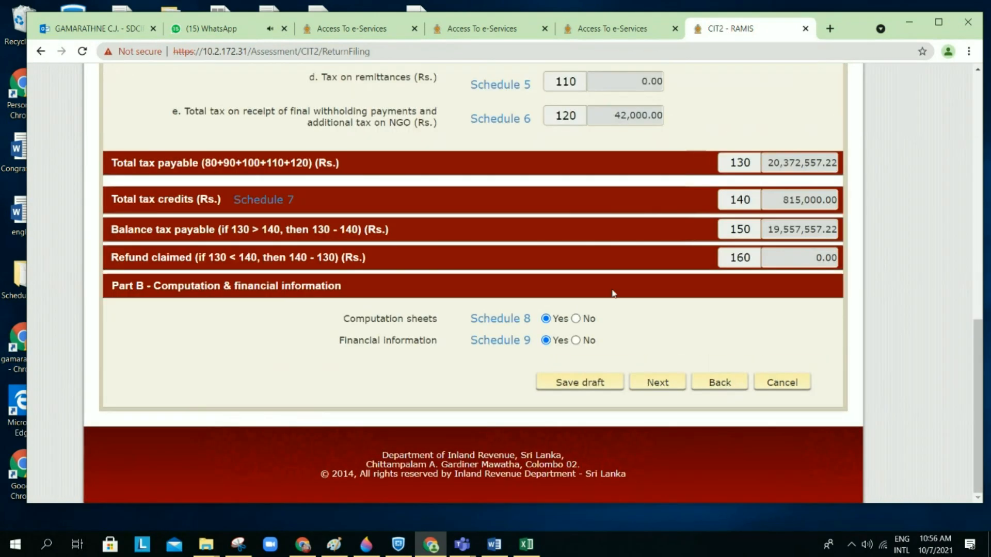
pyautogui.click(517, 395)
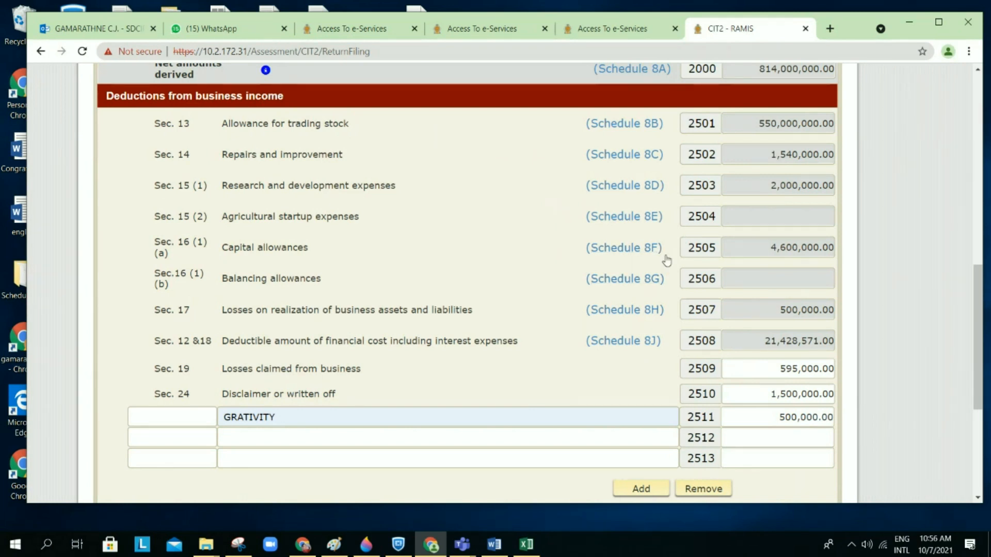
# Step: Review Schedule 8H's 500,000.00 foreign currency loss and the Schedule 8I figures
pyautogui.hscroll(1, 732, 255)
pyautogui.hscroll(-2, 732, 255)
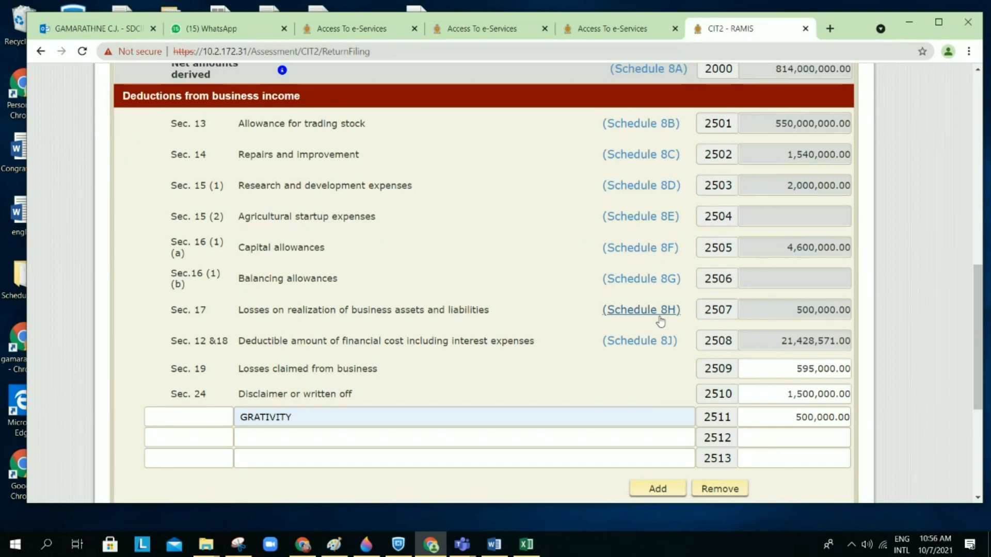
pyautogui.click(659, 316)
pyautogui.scroll(-2, 660, 316)
pyautogui.scroll(-1, 659, 319)
pyautogui.scroll(5, 658, 319)
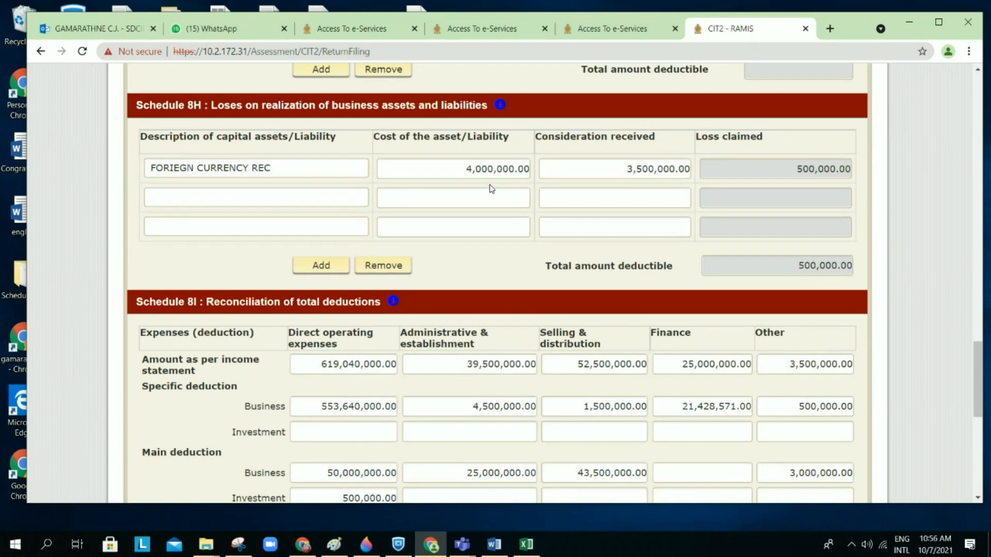
pyautogui.scroll(1, 491, 189)
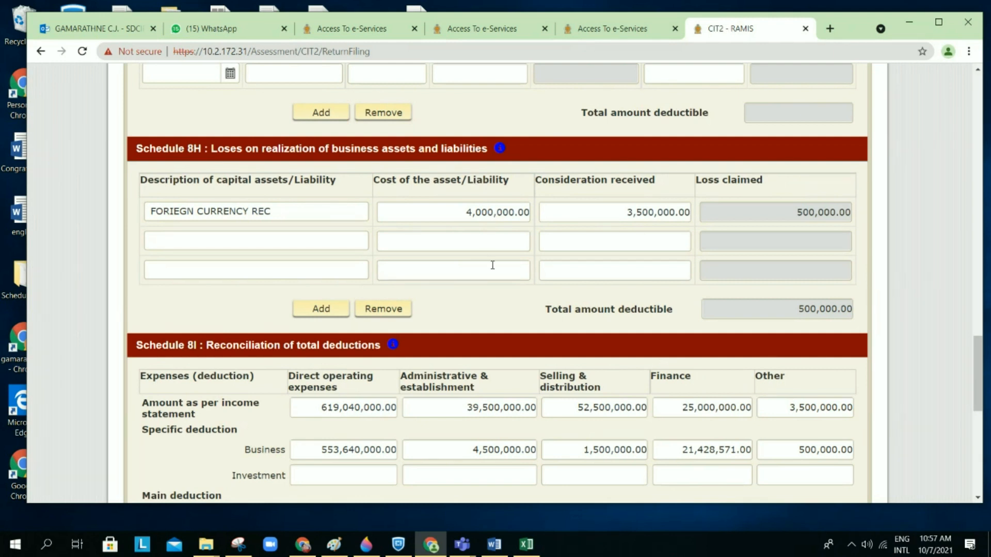
pyautogui.scroll(-1, 492, 265)
pyautogui.scroll(-2, 493, 265)
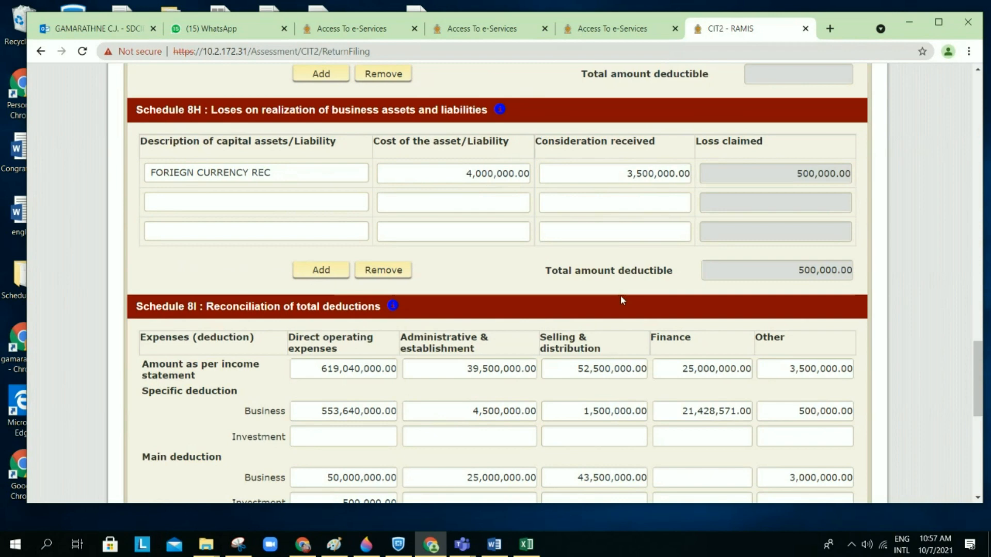
pyautogui.scroll(-10, 620, 298)
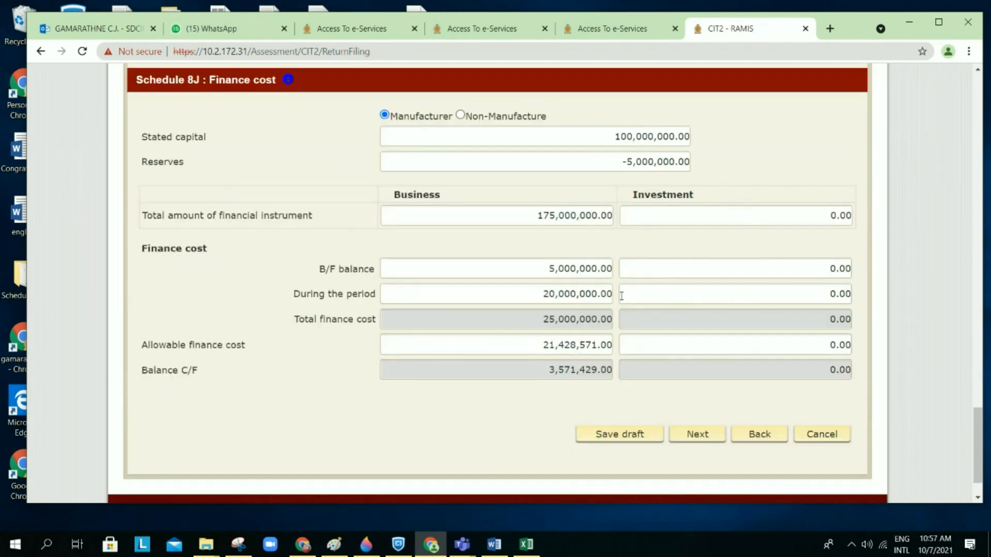
# Step: Reopen Schedule 8 and bring up Schedule 8J's 25,000,000.00 finance cost details
pyautogui.click(832, 367)
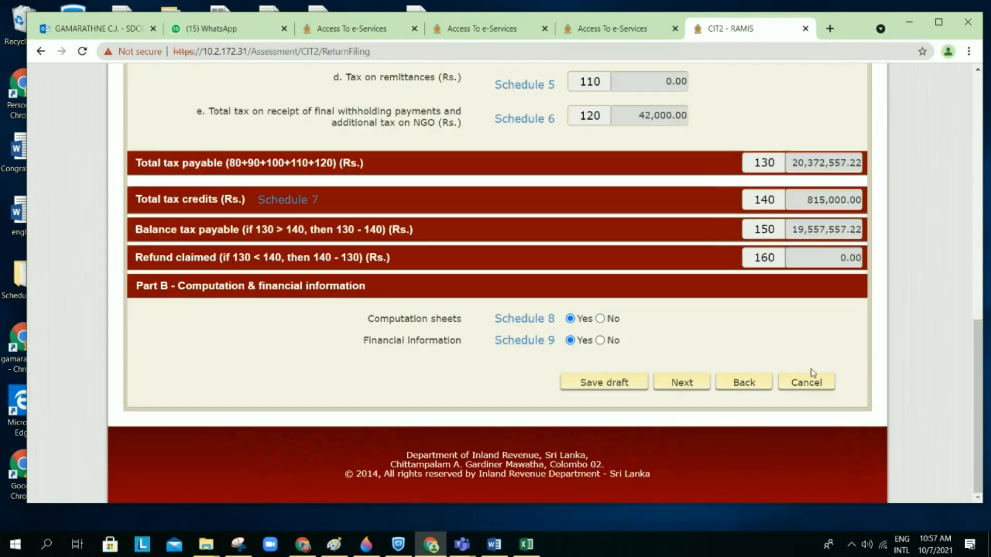
pyautogui.click(536, 321)
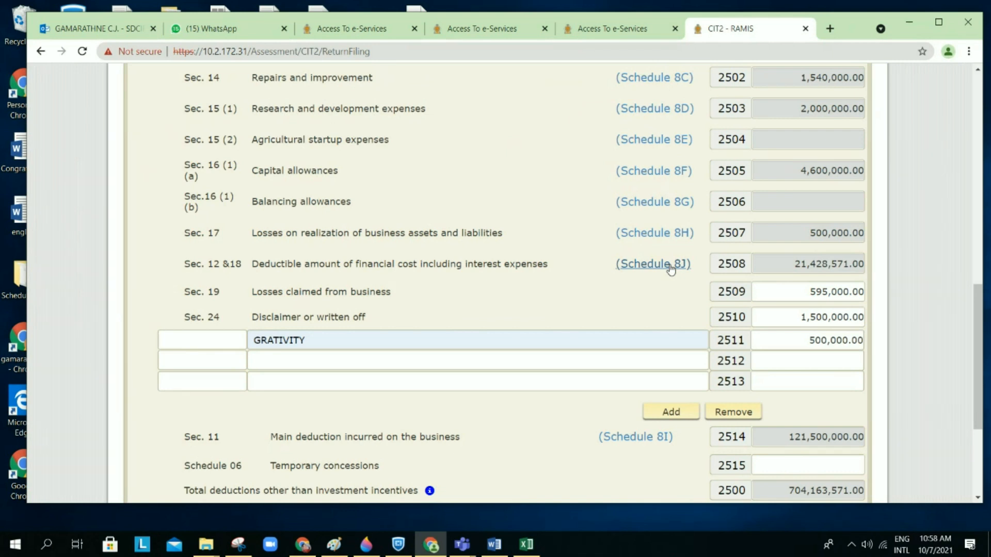
pyautogui.click(670, 265)
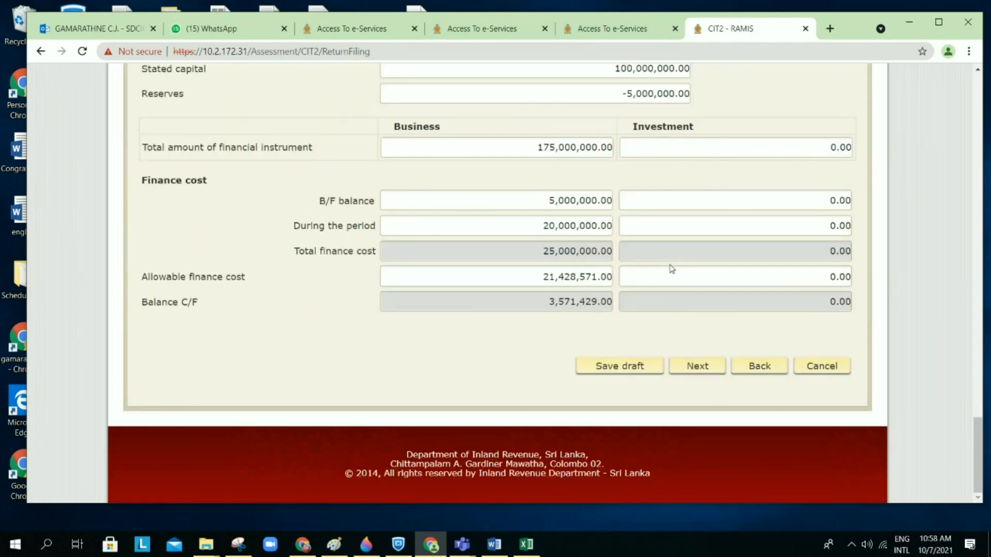
pyautogui.scroll(2, 671, 268)
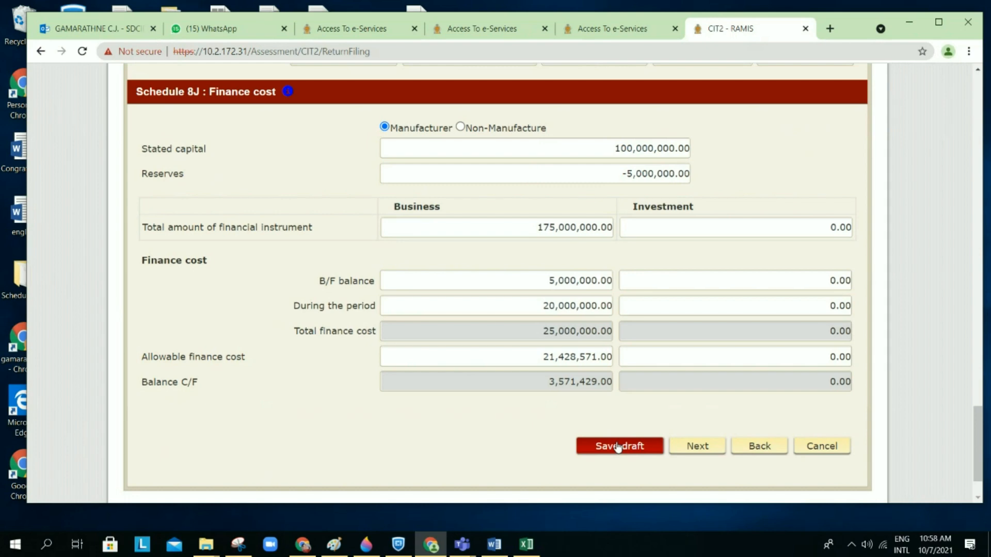
# Step: Save the return as a draft, then check 8J's 100,000,000.00 stated capital and 175,000,000.00 instruments
pyautogui.click(617, 447)
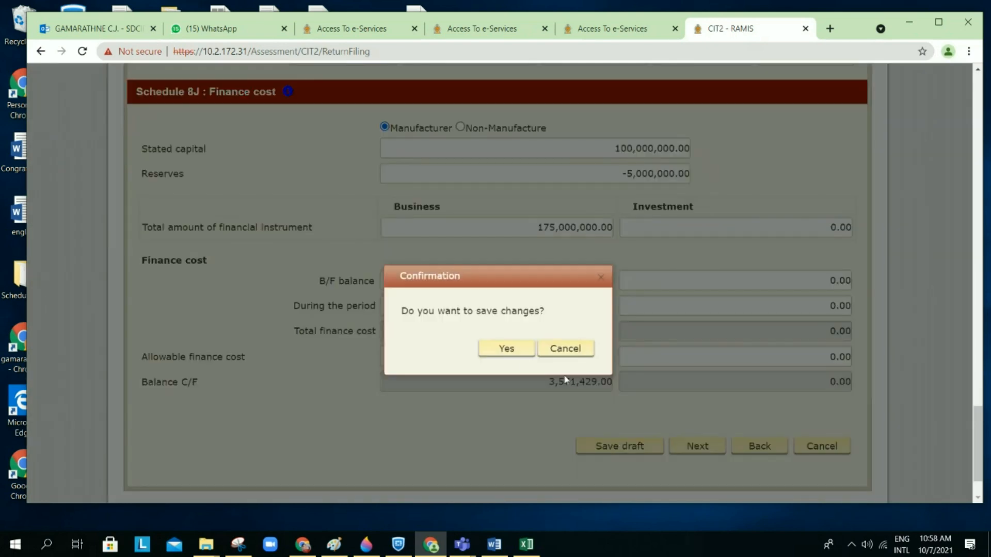
pyautogui.click(521, 354)
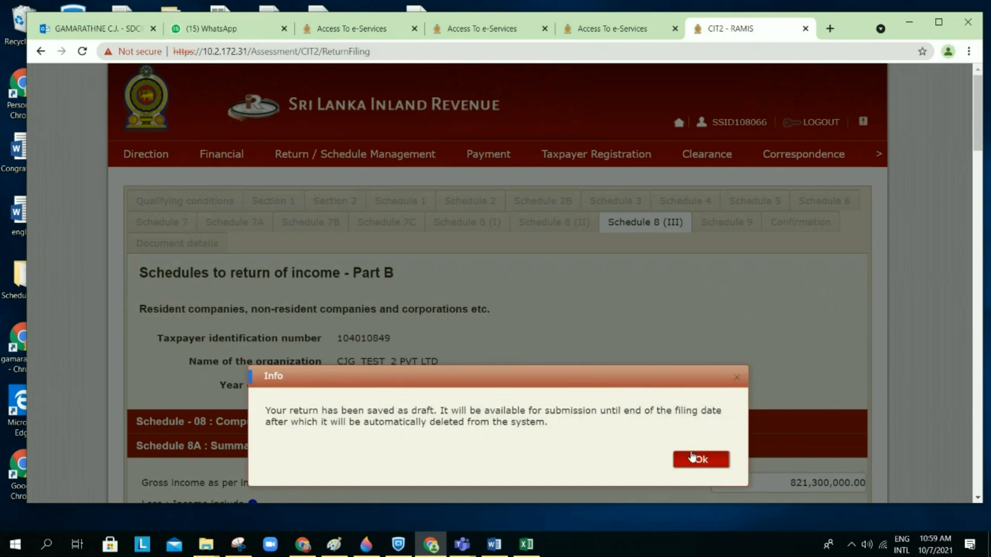
pyautogui.click(692, 458)
pyautogui.scroll(-20, 673, 426)
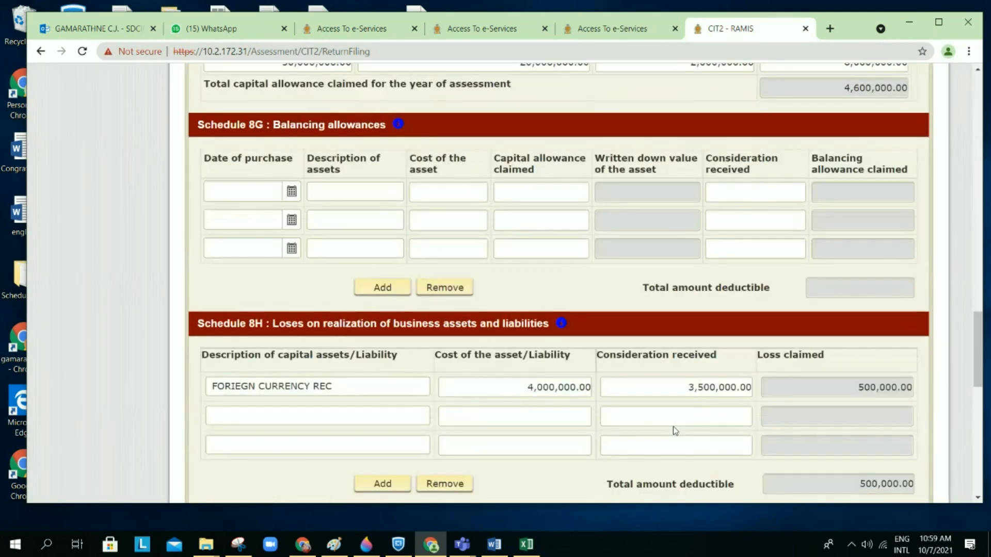
pyautogui.scroll(-7, 673, 426)
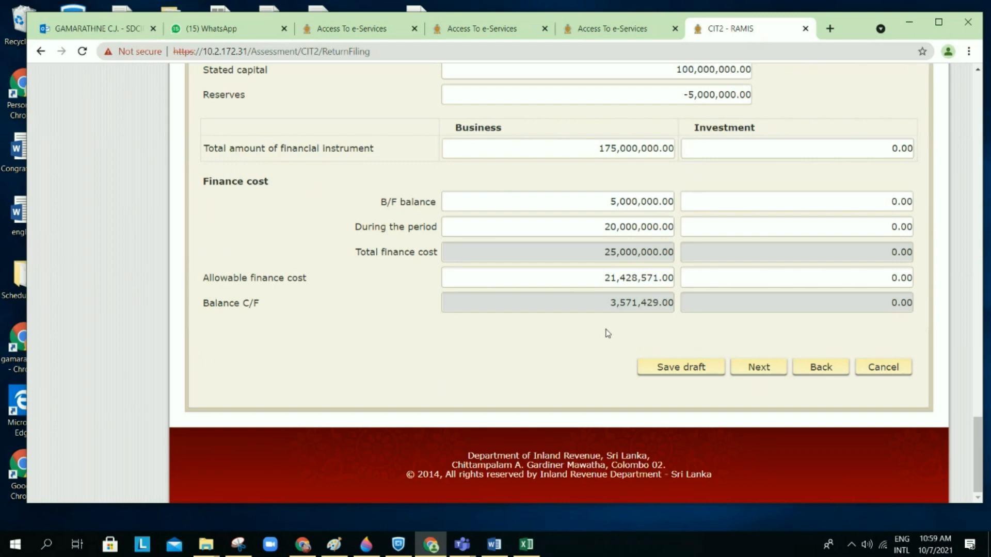
# Step: Leave Schedule 8J for the deductions summary, where line 2508 reads 21,428,571.00
pyautogui.scroll(1, 608, 333)
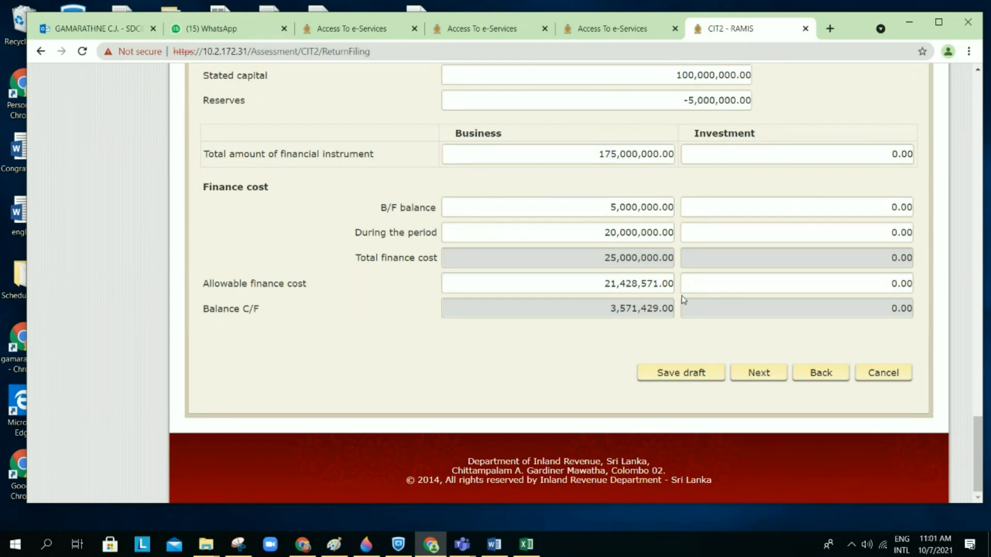
pyautogui.click(885, 378)
pyautogui.click(598, 332)
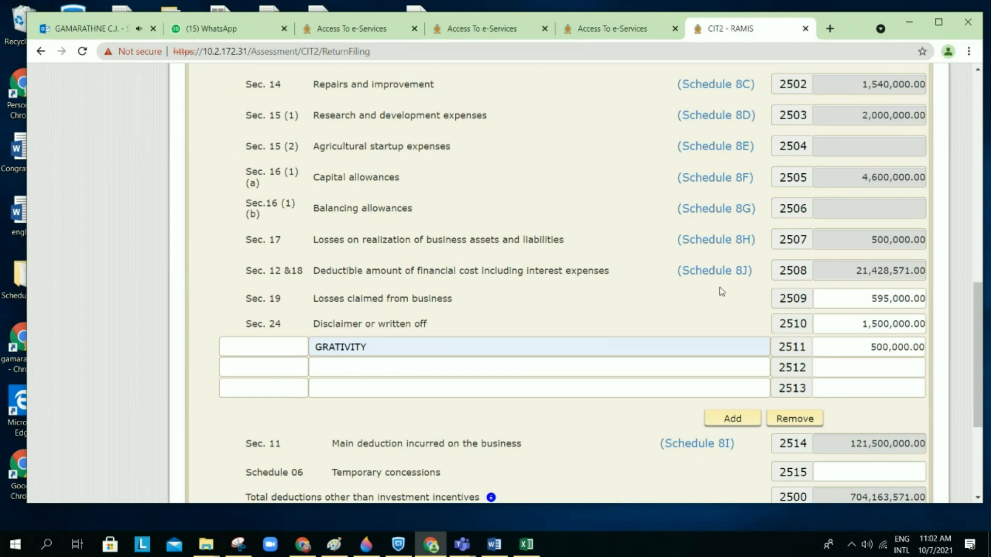
# Step: Show Schedule 8I, where the 25,000,000.00 finance cost splits 21,428,571.00 deductible and 3,571,429.00 disallowed
pyautogui.scroll(-3, 722, 291)
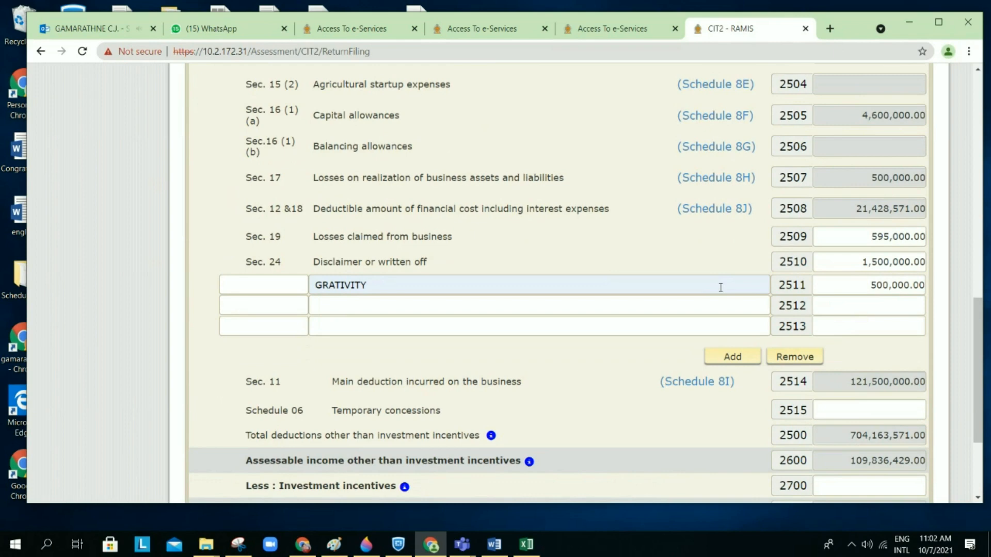
pyautogui.scroll(-2, 721, 287)
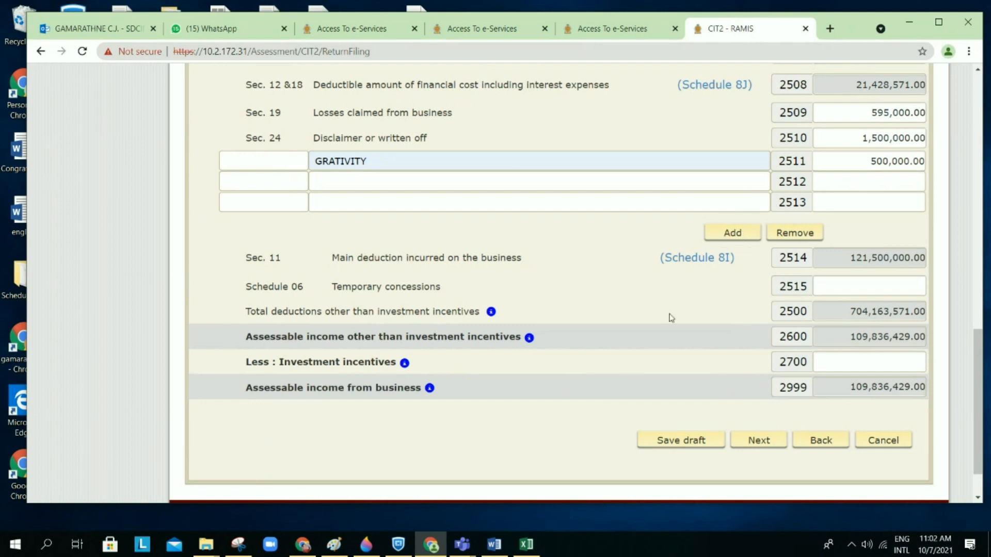
pyautogui.click(715, 261)
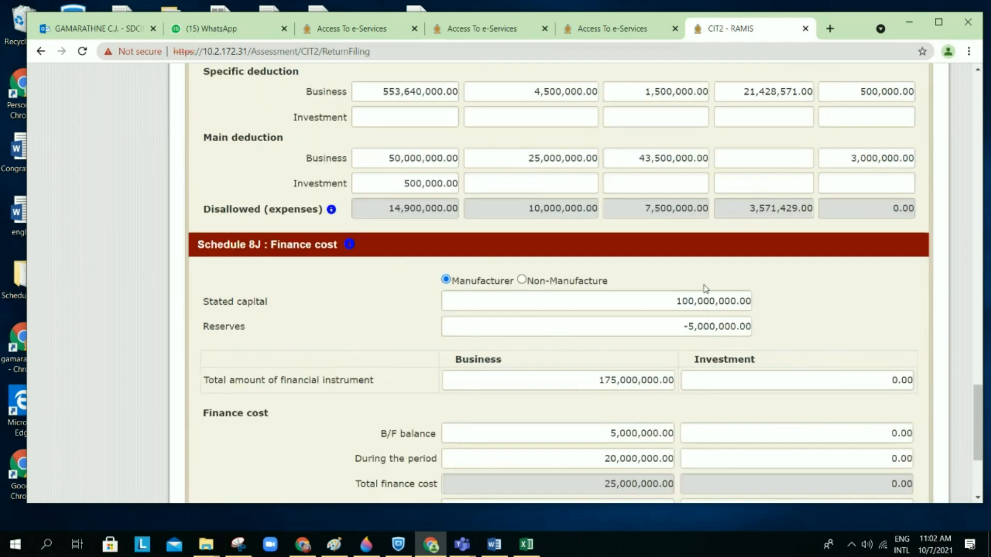
pyautogui.scroll(2, 702, 309)
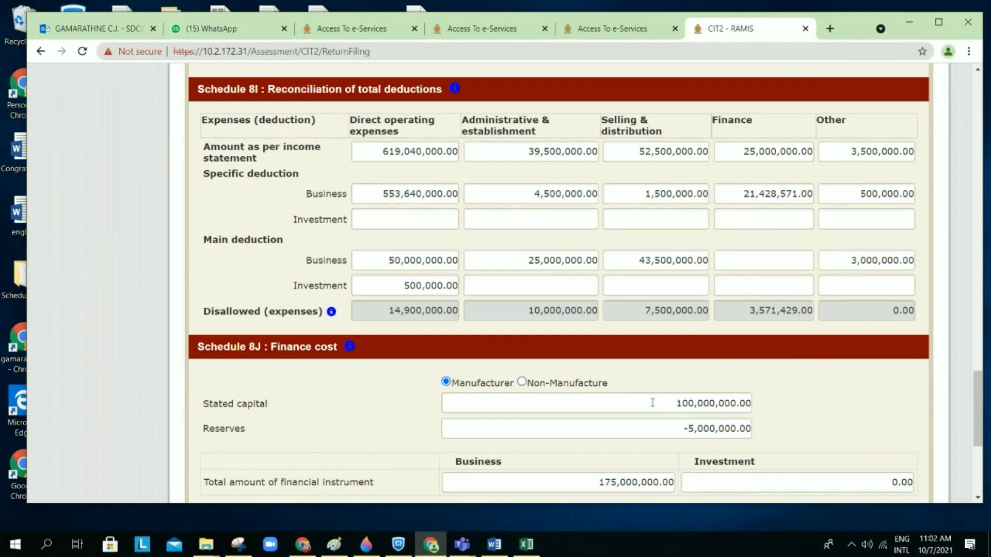
# Step: Review Schedule 8I's reconciliation figures and the Disallowed column's information note
pyautogui.hotkey('ctrl', '-')
pyautogui.hotkey('ctrl', '-')
pyautogui.hotkey('ctrl', '+')
pyautogui.hotkey('ctrl', '+')
pyautogui.hotkey('ctrl', '+')
pyautogui.hotkey('ctrl', '+')
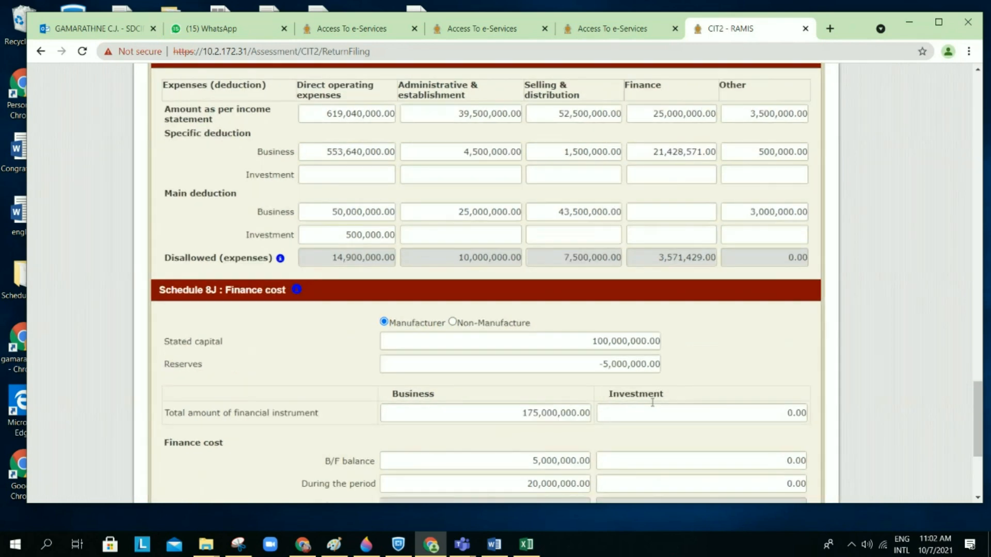
pyautogui.scroll(2, 653, 403)
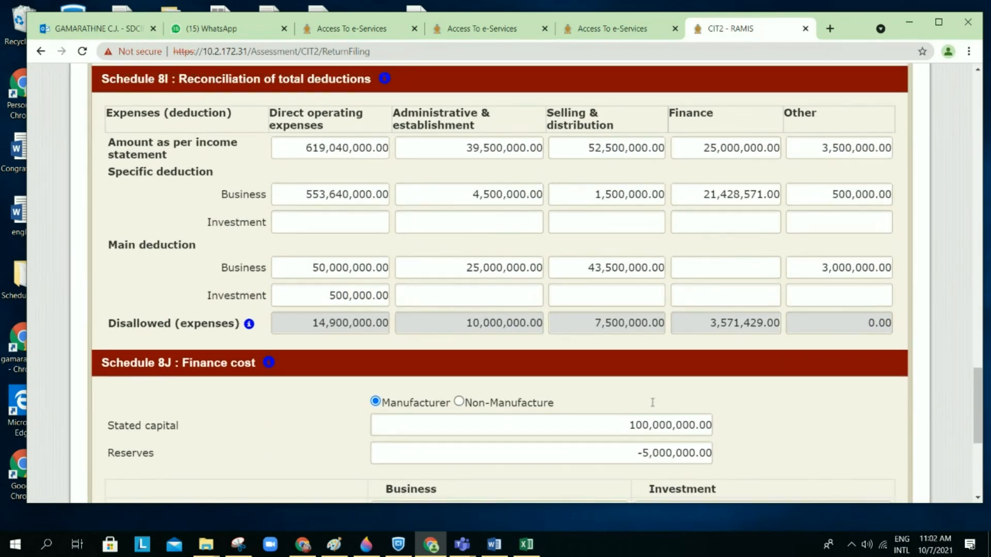
pyautogui.scroll(1, 653, 402)
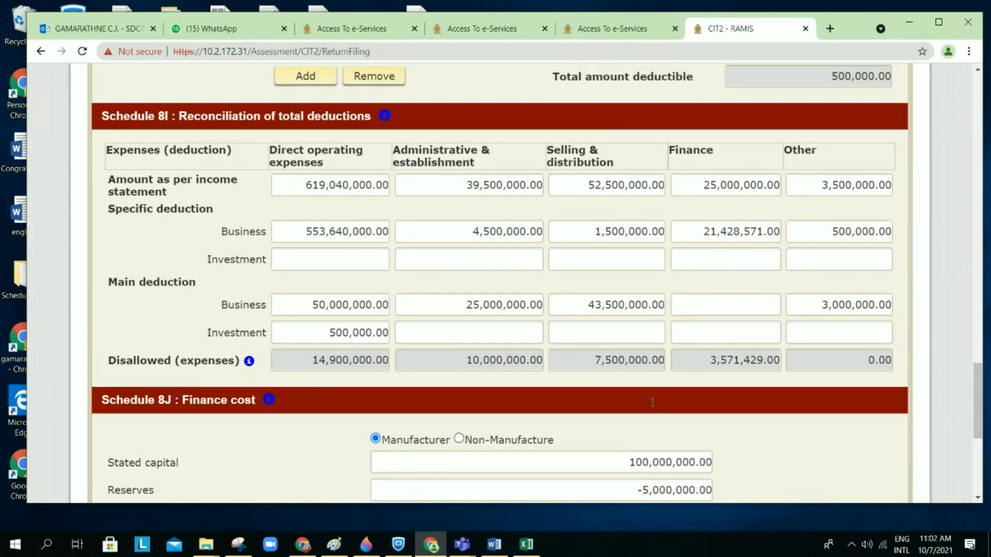
pyautogui.scroll(1, 653, 403)
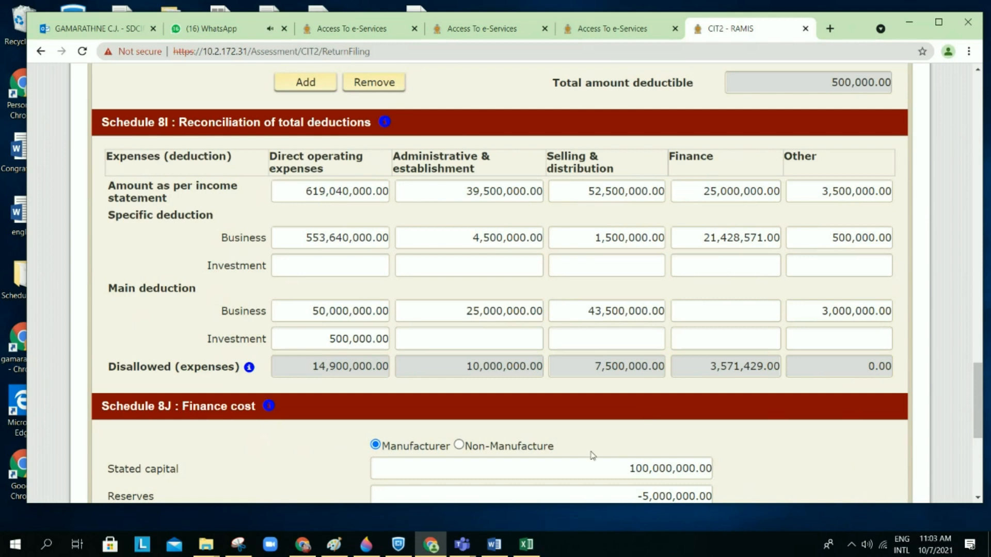
pyautogui.scroll(-1, 592, 453)
pyautogui.scroll(-1, 592, 455)
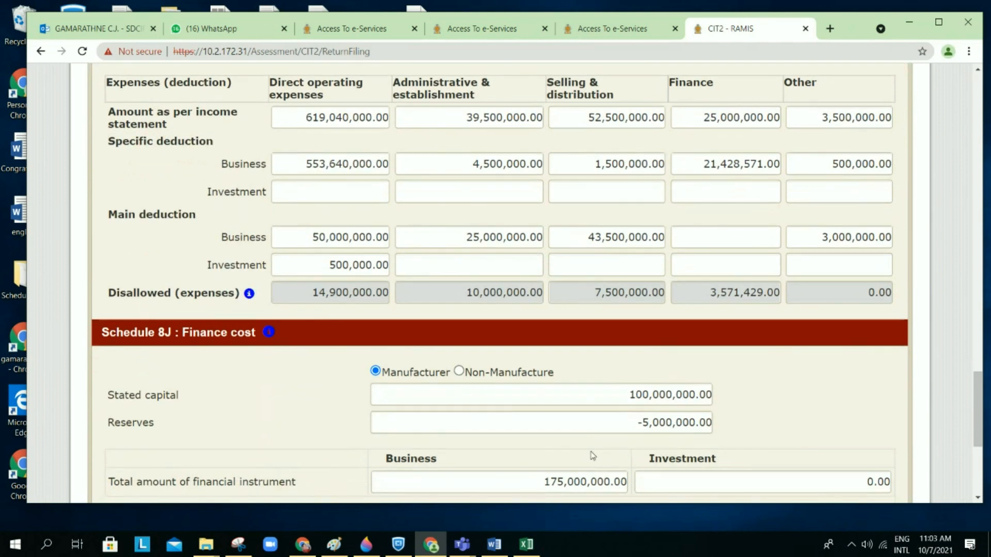
pyautogui.scroll(1, 592, 456)
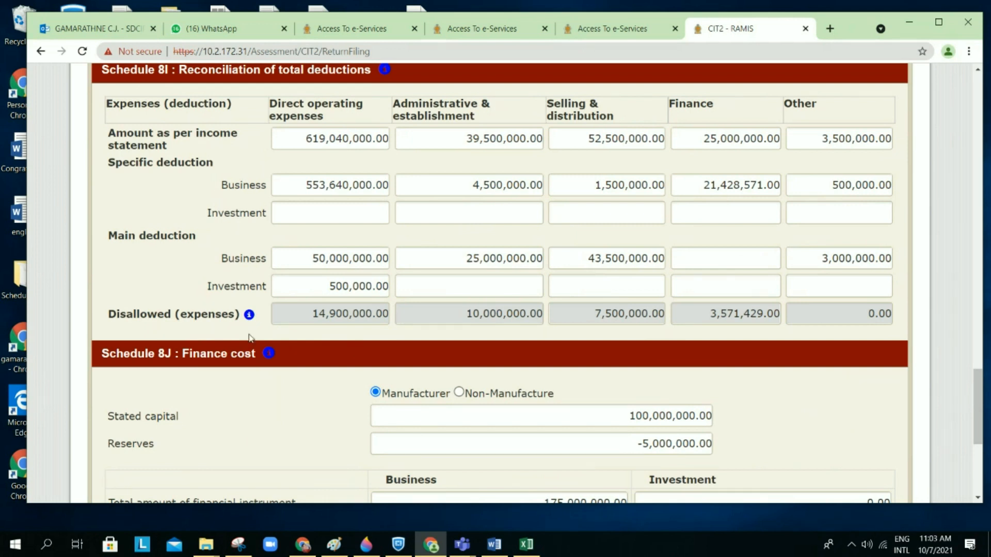
pyautogui.moveTo(250, 318)
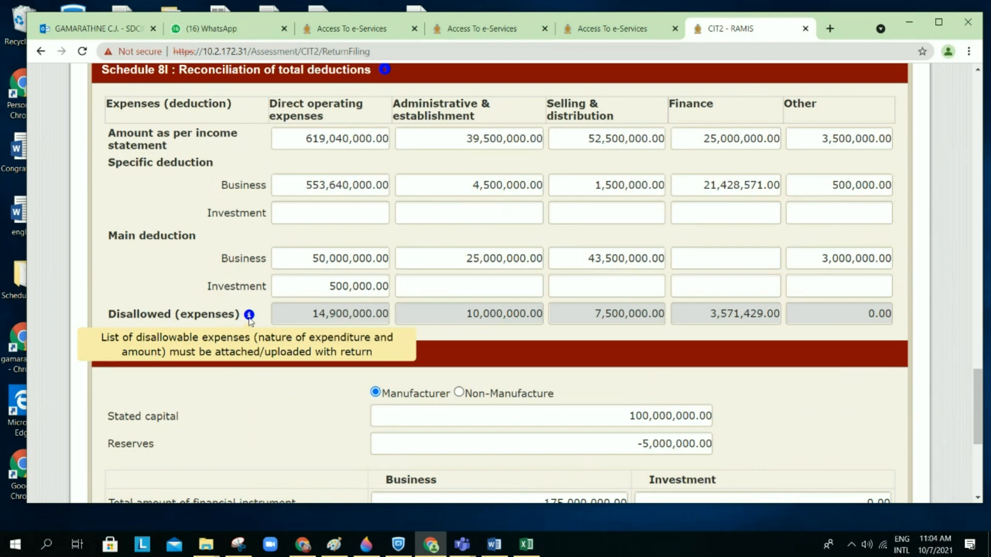
# Step: Request a draft save from the bottom of Schedule 8J, with its 3,571,429.00 balance
pyautogui.scroll(-2, 454, 351)
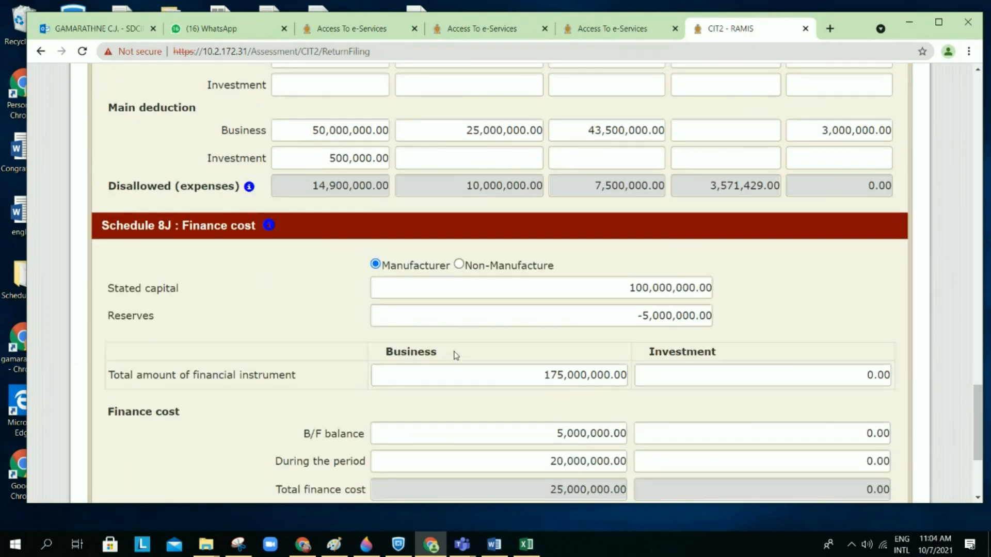
pyautogui.scroll(-4, 455, 355)
pyautogui.click(593, 353)
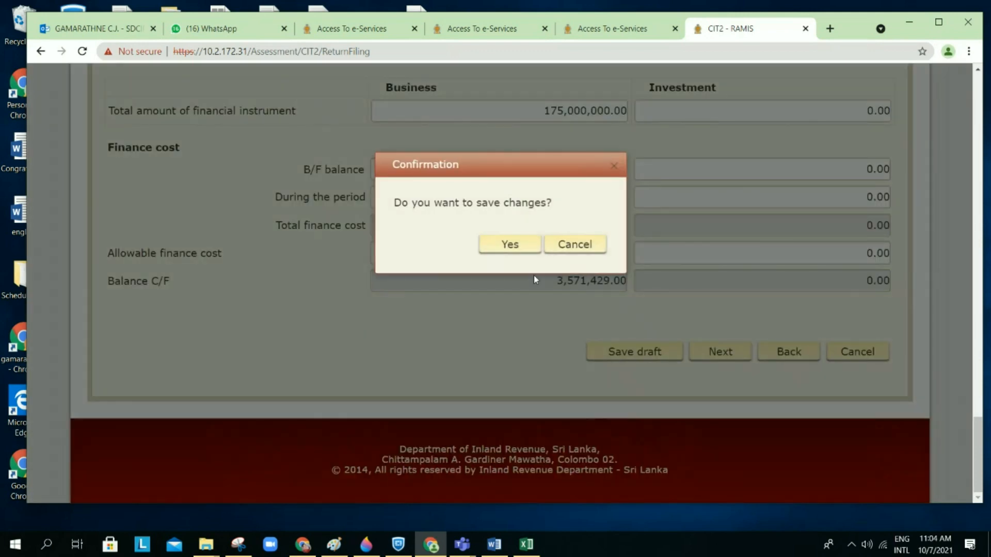
# Step: Confirm the draft save, then return to the deductions summary totalling 704,163,571.00
pyautogui.click(518, 251)
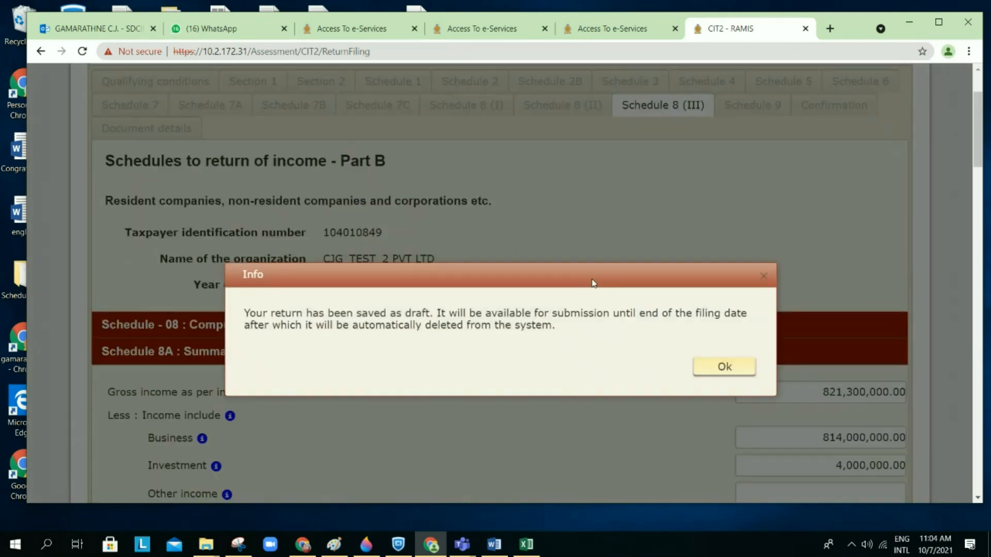
pyautogui.click(722, 369)
pyautogui.scroll(-20, 660, 374)
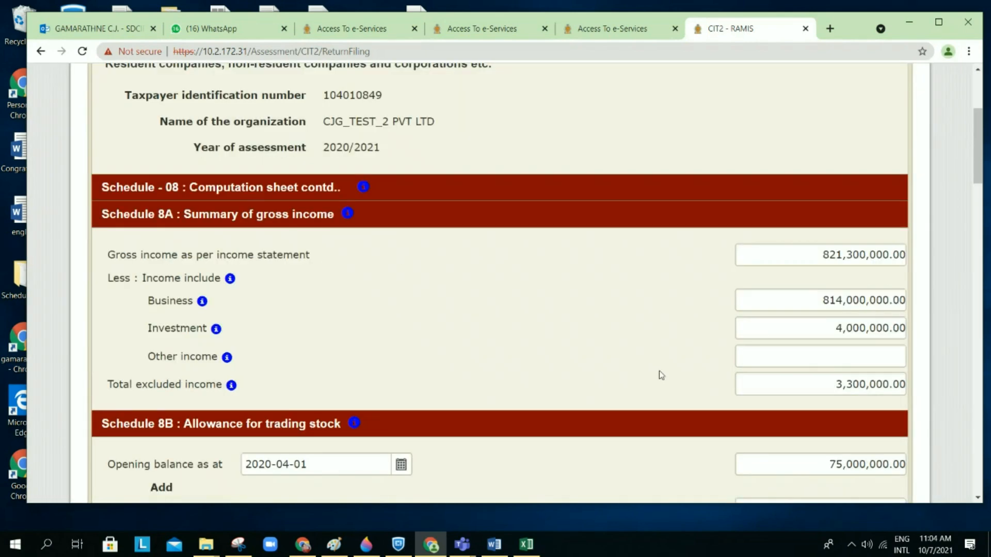
pyautogui.scroll(-6, 661, 374)
pyautogui.scroll(2, 661, 374)
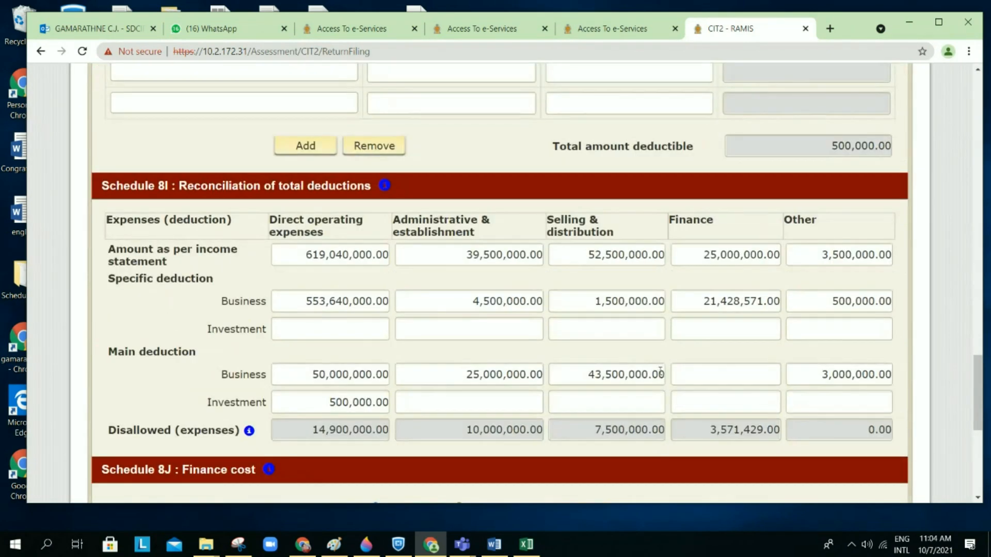
pyautogui.scroll(-1, 661, 374)
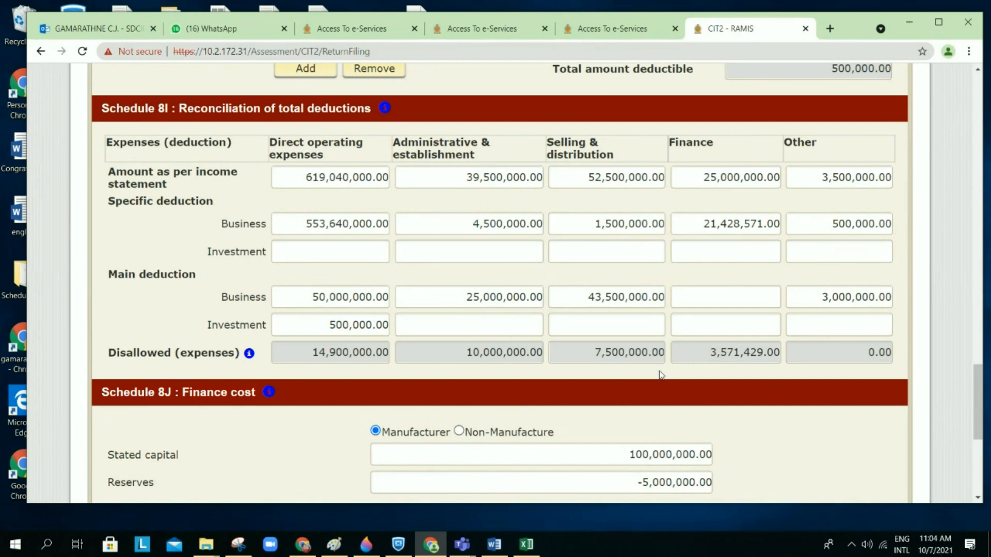
pyautogui.scroll(-1, 661, 374)
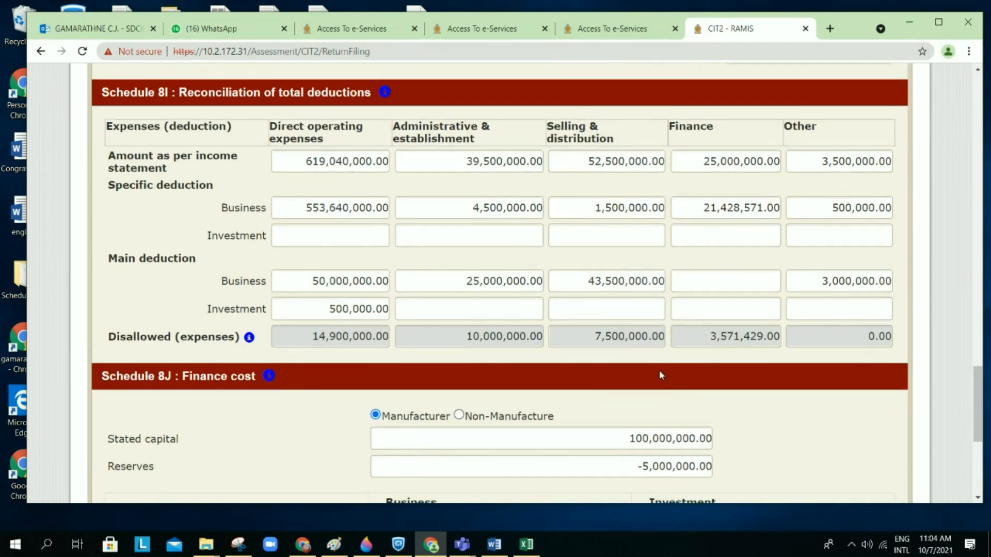
pyautogui.scroll(-7, 661, 374)
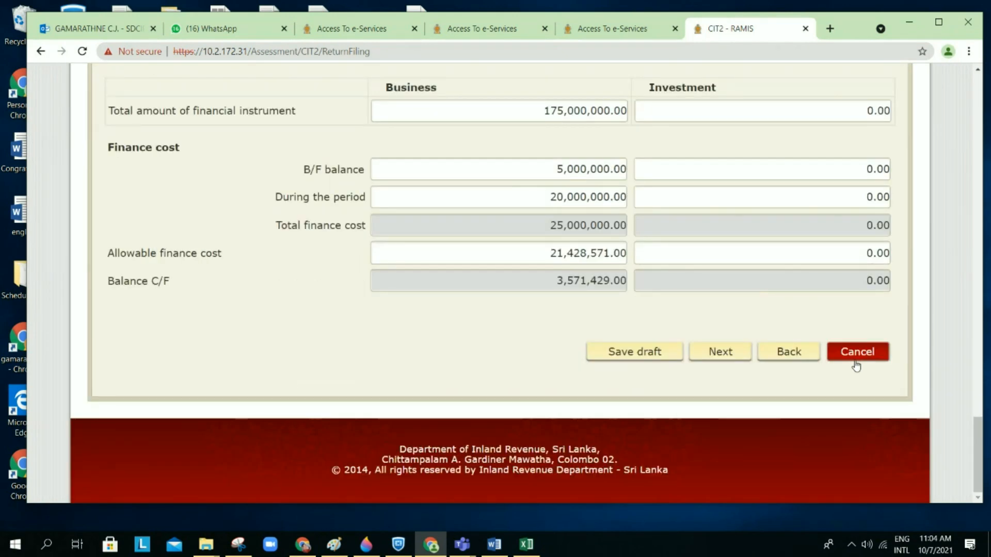
pyautogui.click(856, 353)
pyautogui.click(534, 299)
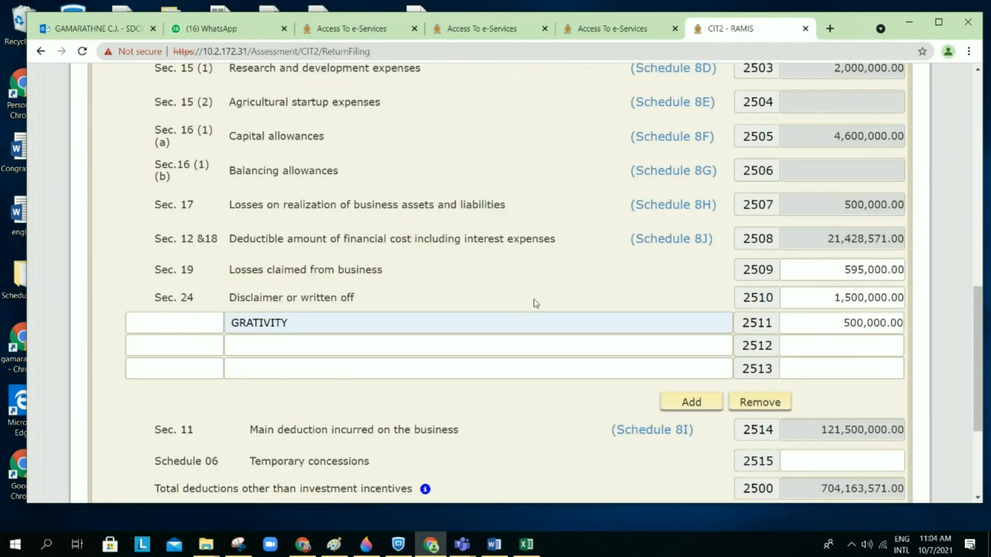
pyautogui.scroll(-1, 536, 303)
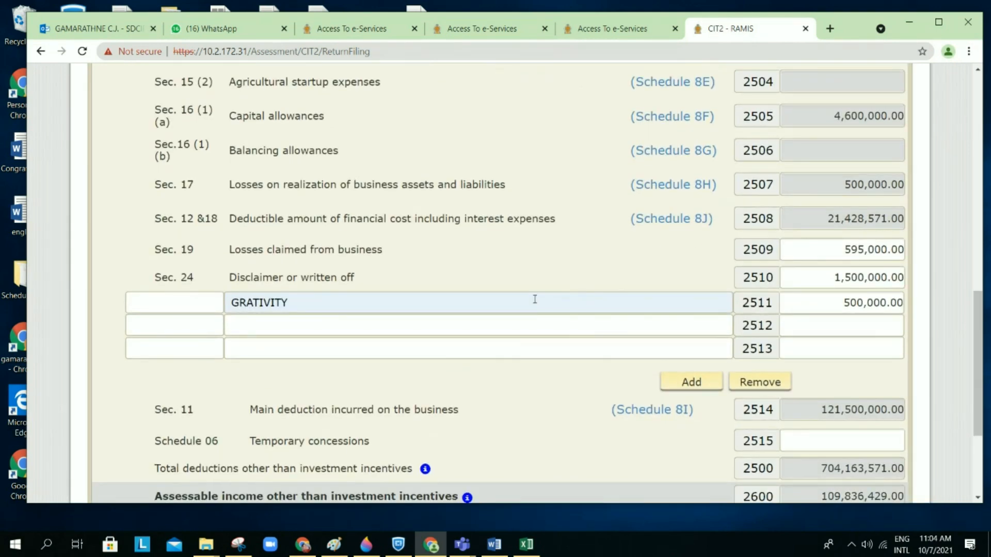
pyautogui.scroll(-3, 534, 299)
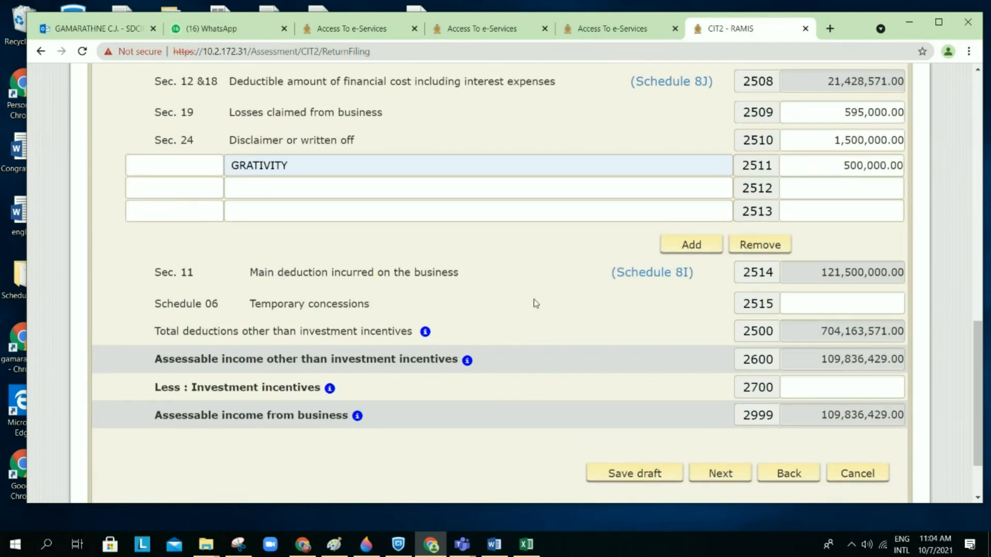
pyautogui.scroll(-1, 536, 304)
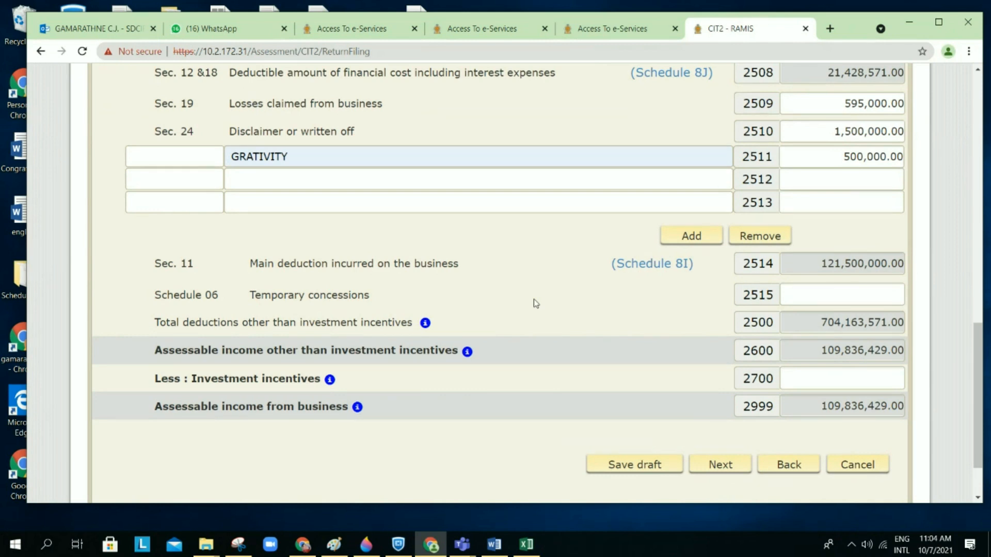
pyautogui.scroll(-2, 535, 302)
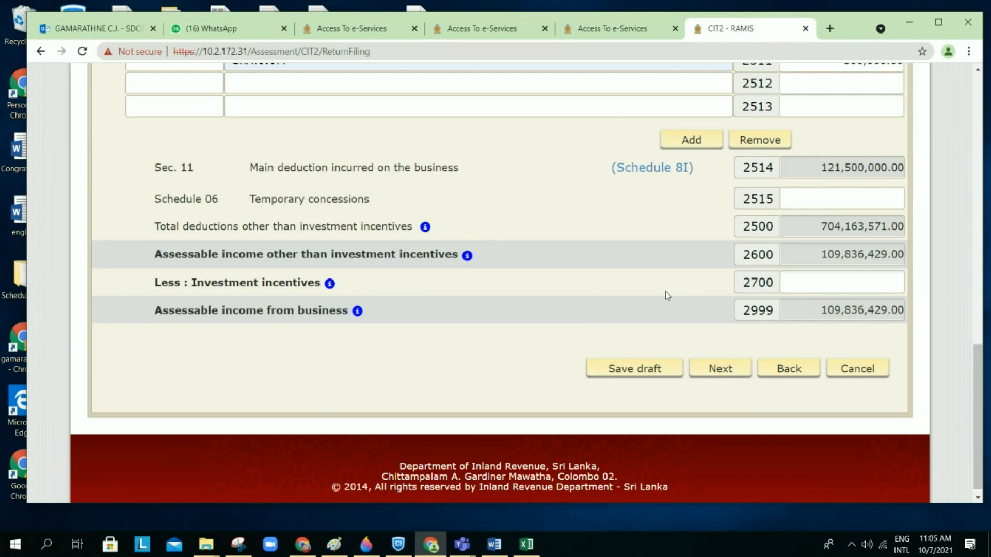
pyautogui.scroll(1, 666, 295)
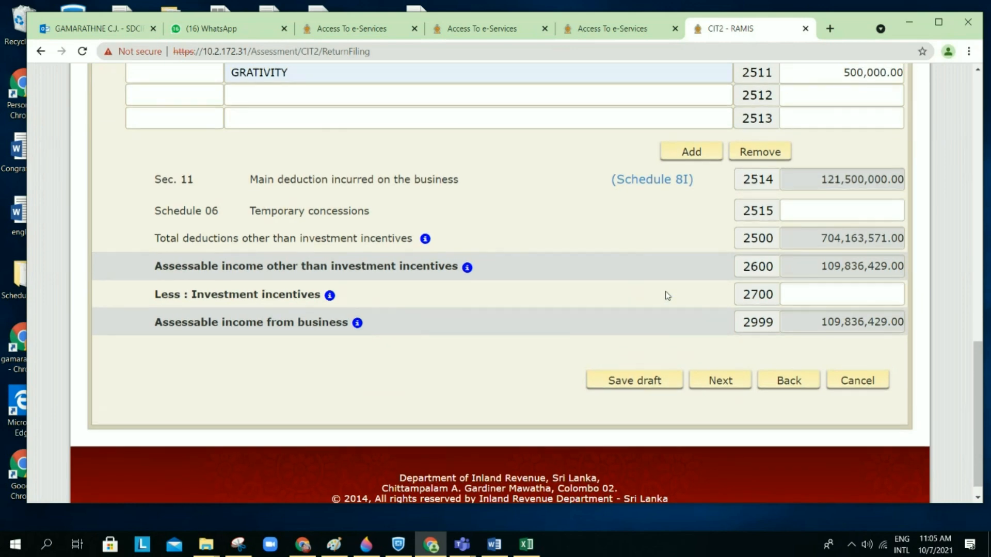
pyautogui.scroll(4, 667, 295)
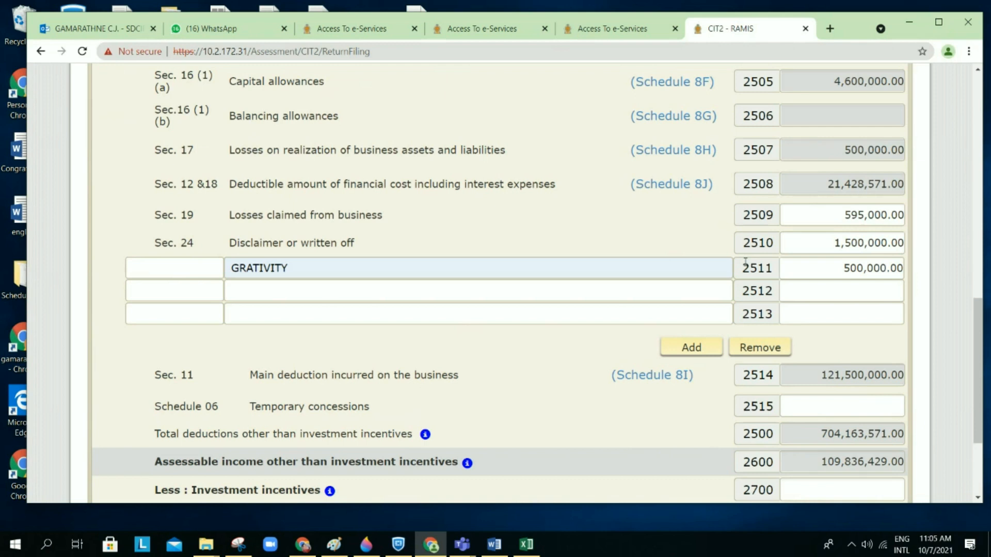
# Step: Clear row 2509's losses claimed amount and check assessable income recalculates to 110,431,429.00
pyautogui.click(840, 214)
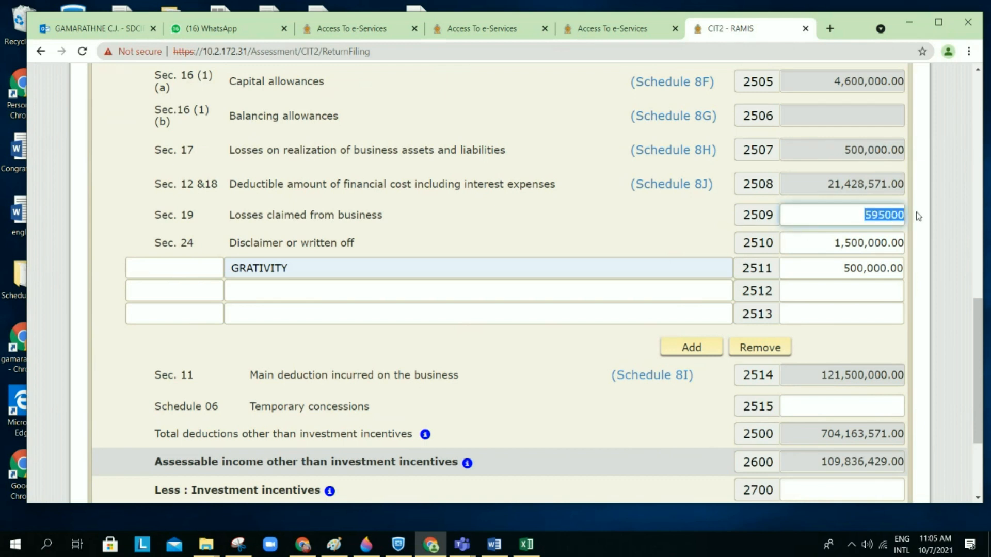
pyautogui.press('BackSpace')
pyautogui.click(663, 209)
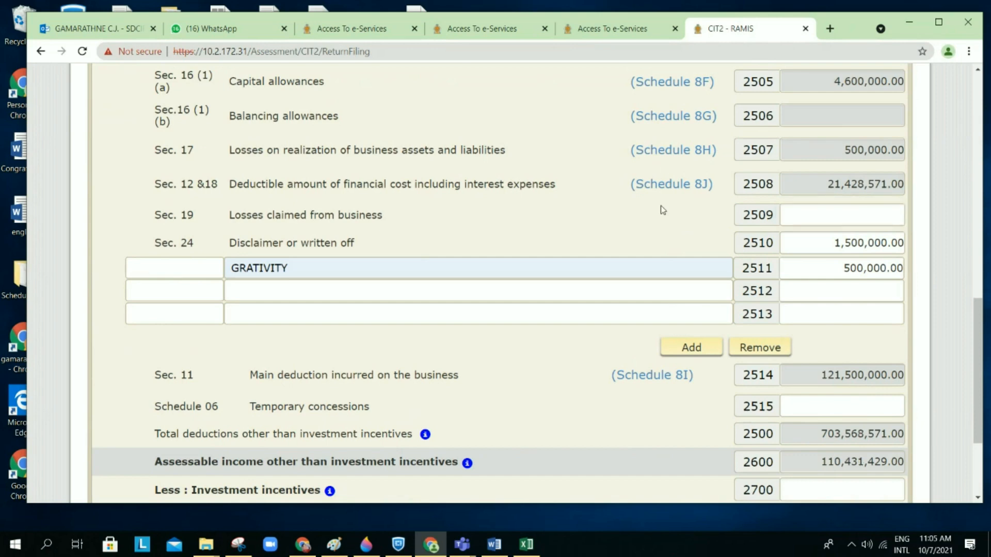
pyautogui.scroll(-3, 789, 289)
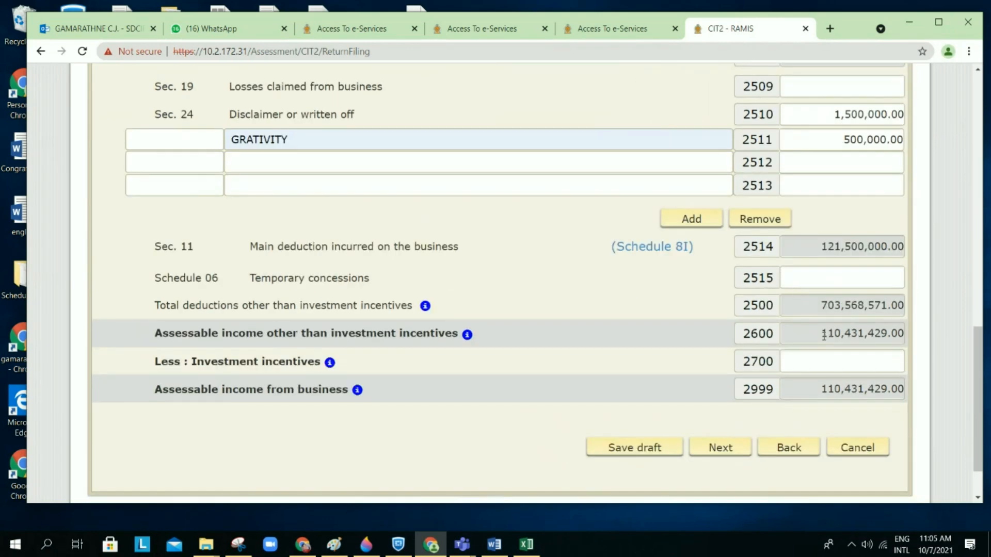
pyautogui.click(823, 334)
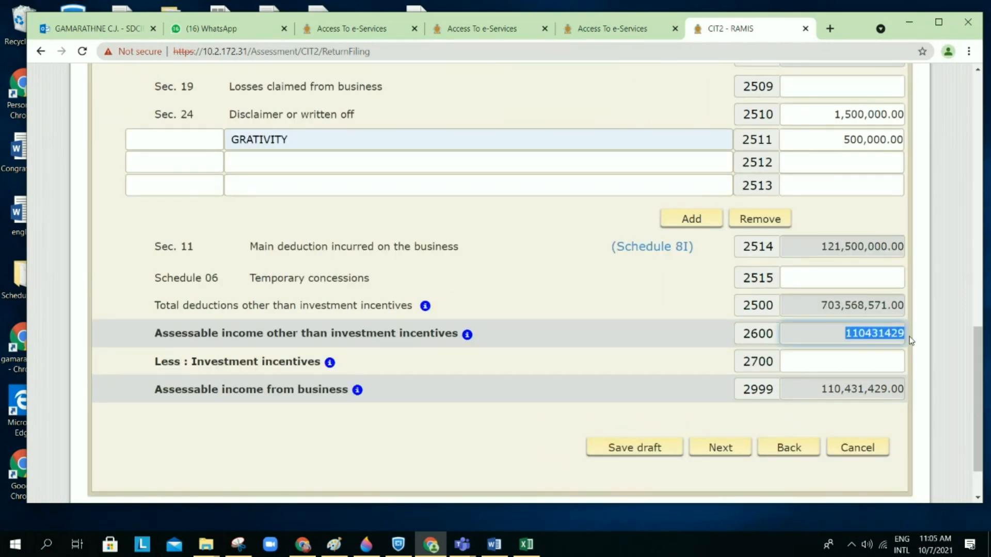
pyautogui.click(645, 360)
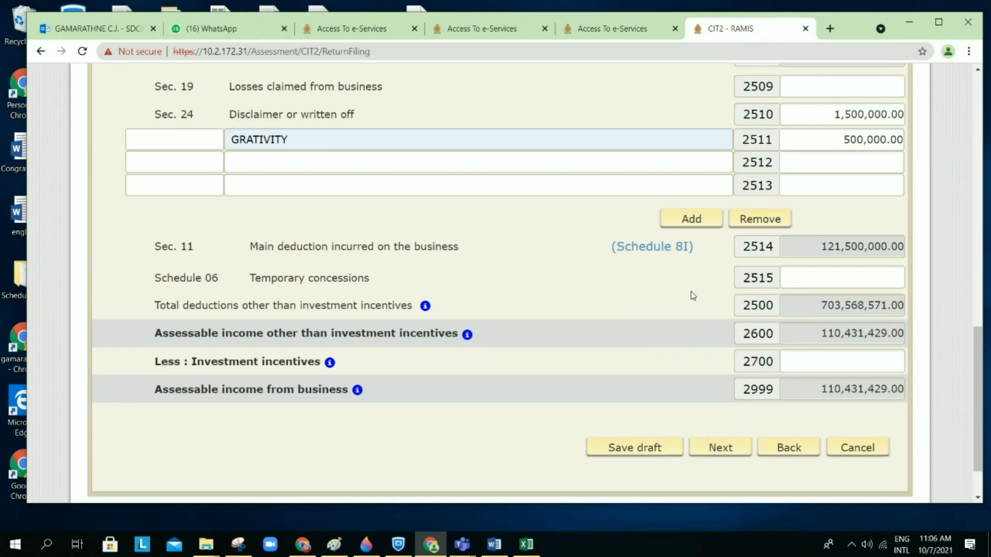
pyautogui.scroll(1, 692, 295)
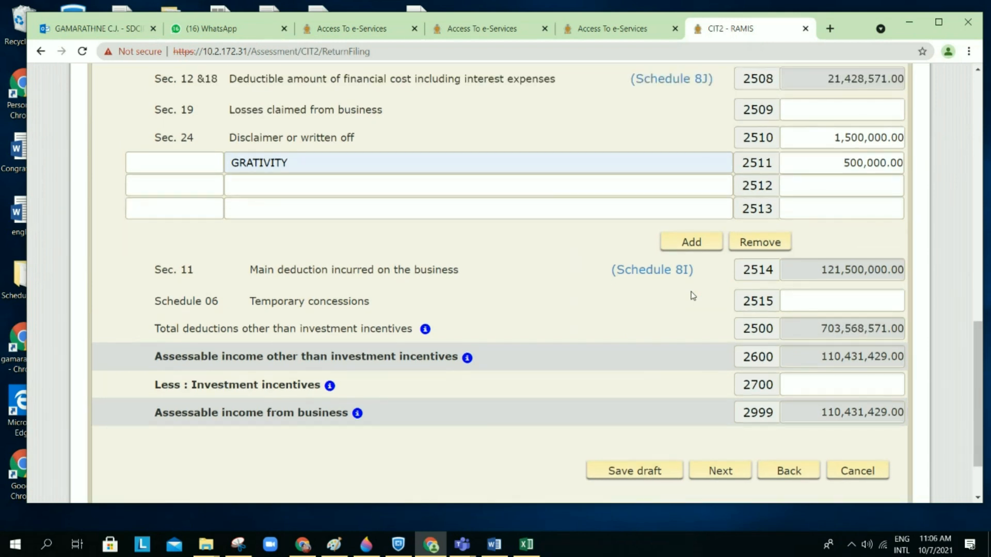
pyautogui.scroll(1, 692, 295)
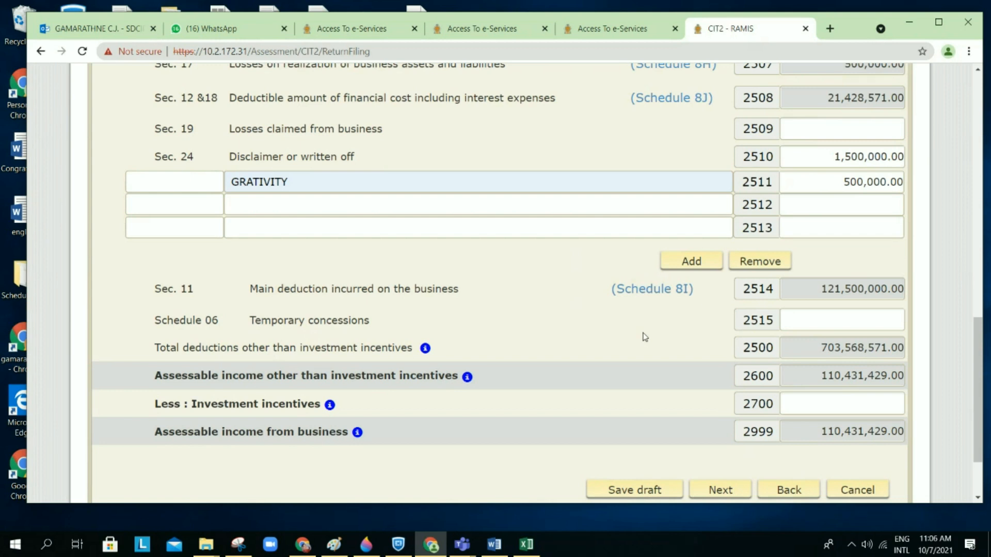
pyautogui.scroll(-1, 644, 337)
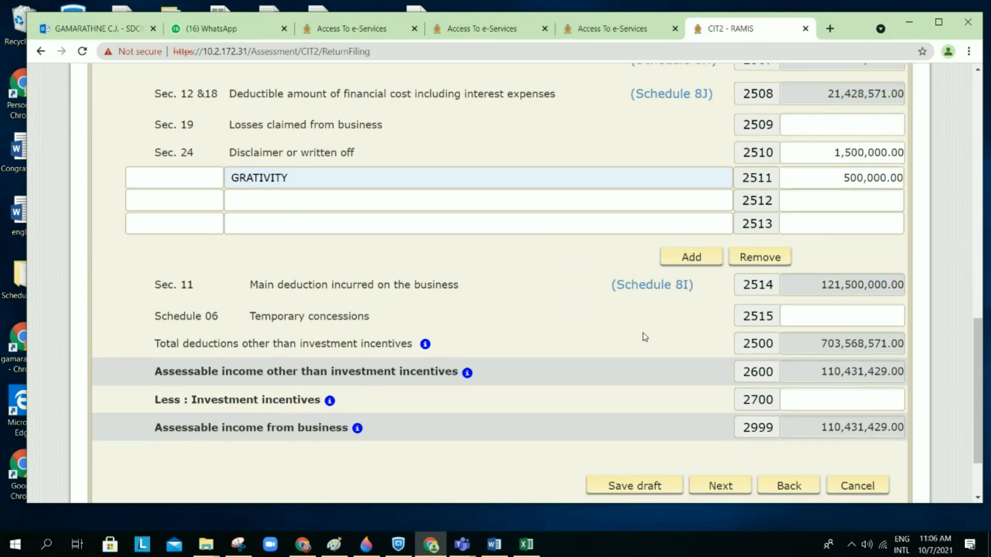
pyautogui.scroll(-1, 644, 337)
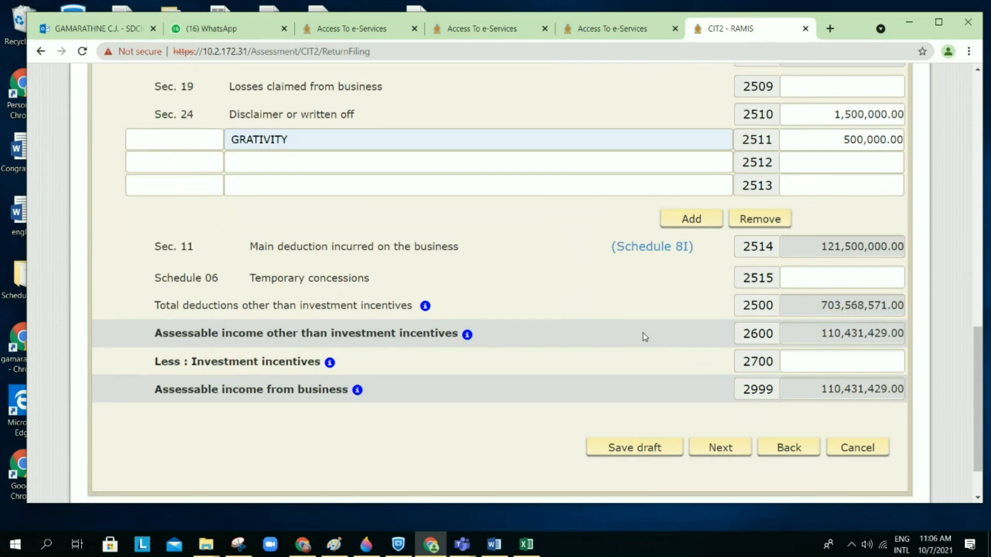
pyautogui.scroll(3, 645, 337)
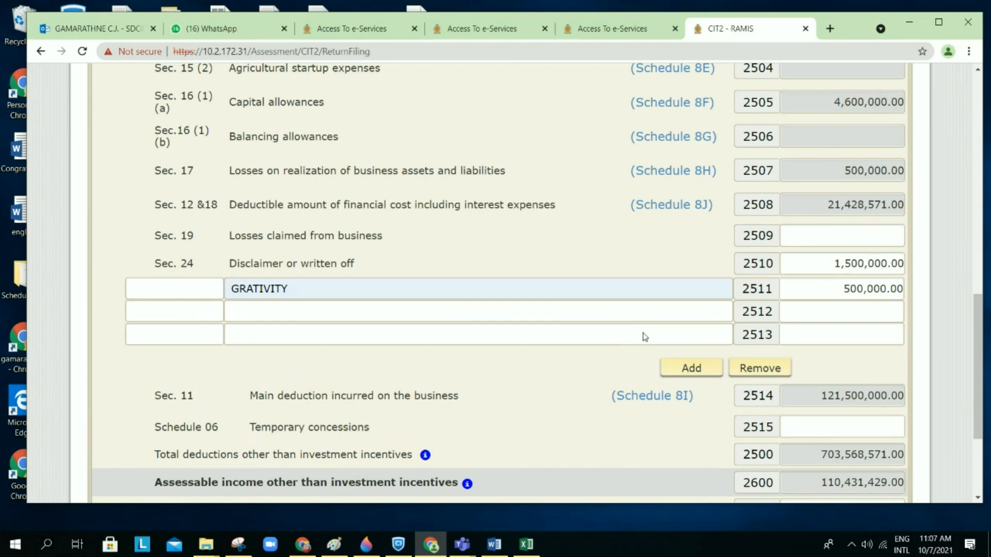
# Step: Add another other-deductions row to Schedule 8 (I) and move to the bottom of the form
pyautogui.click(682, 367)
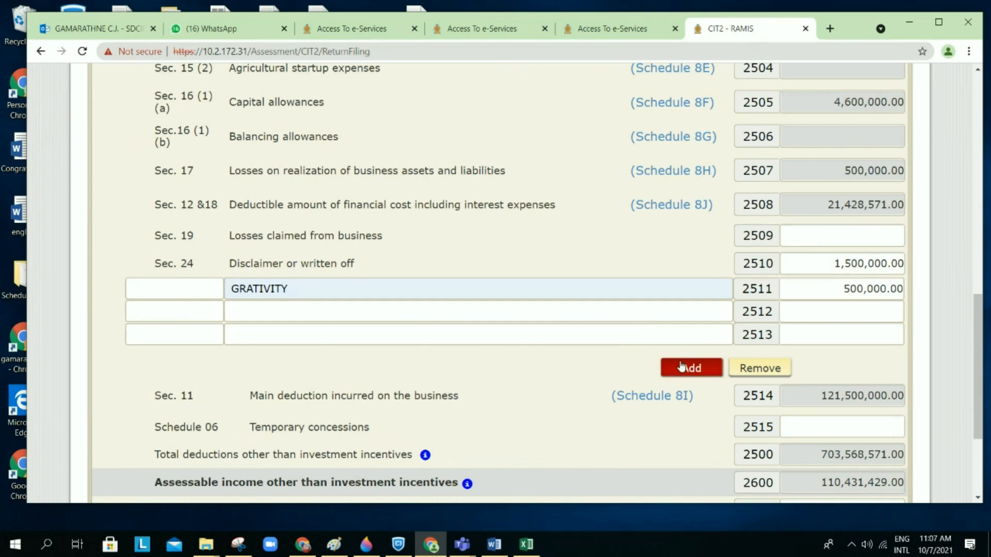
pyautogui.scroll(-1, 590, 343)
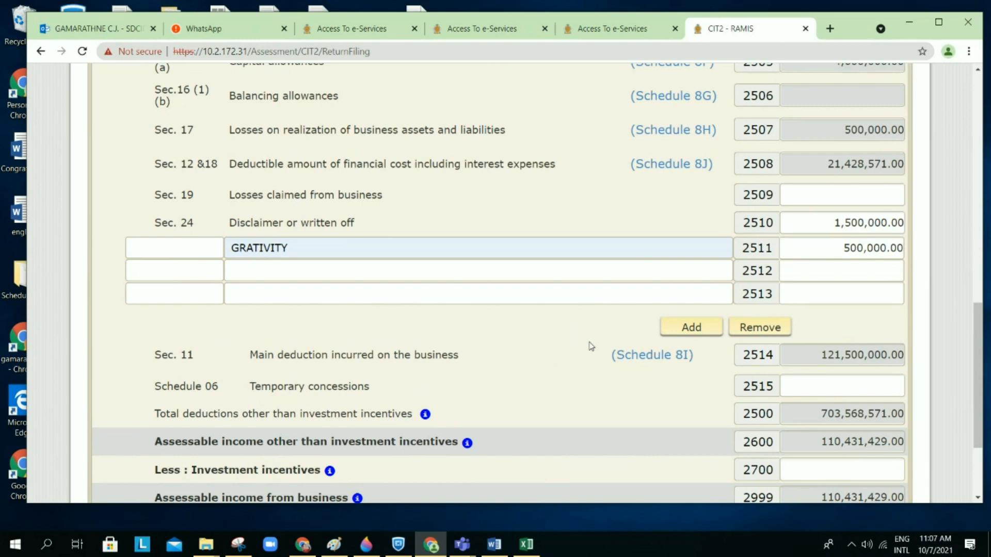
pyautogui.scroll(-1, 591, 346)
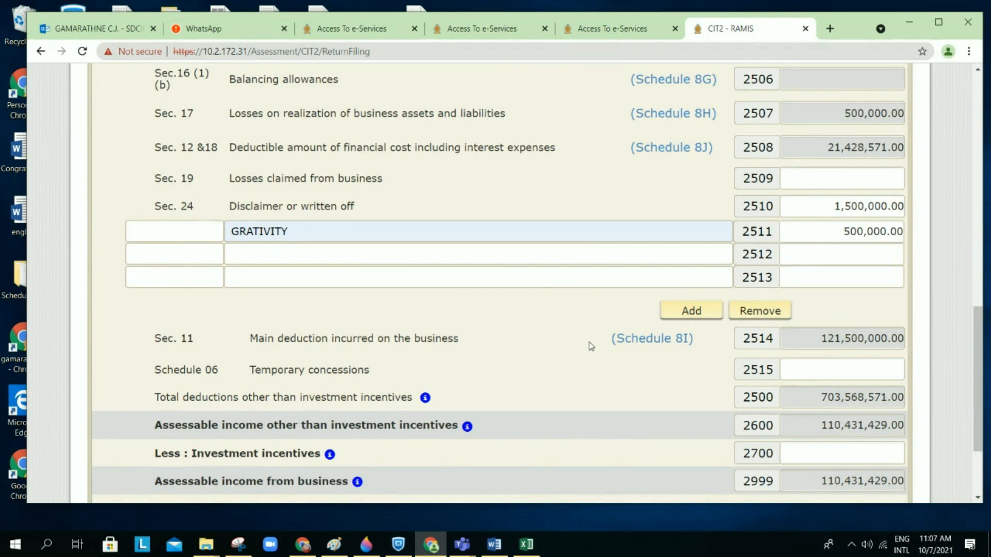
pyautogui.scroll(-1, 591, 347)
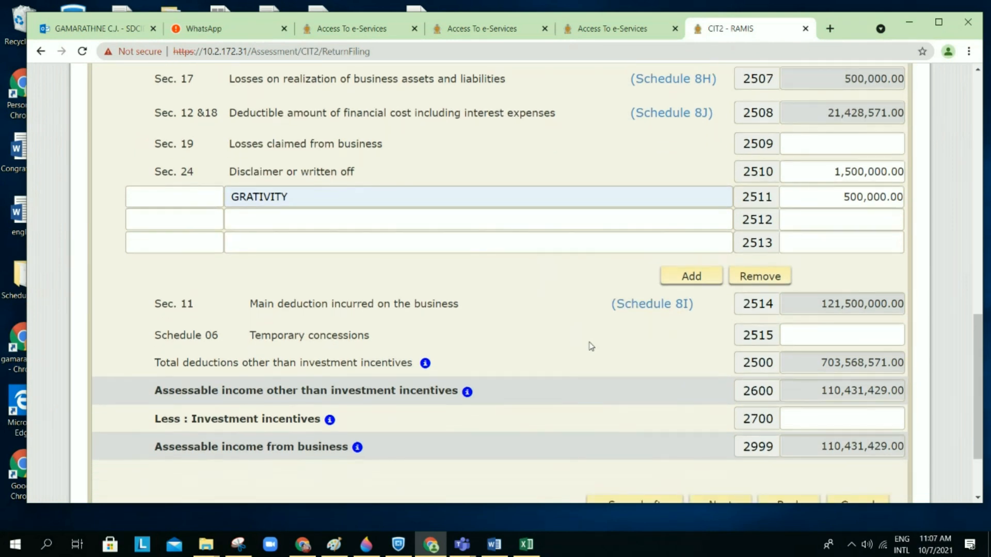
pyautogui.scroll(-1, 591, 346)
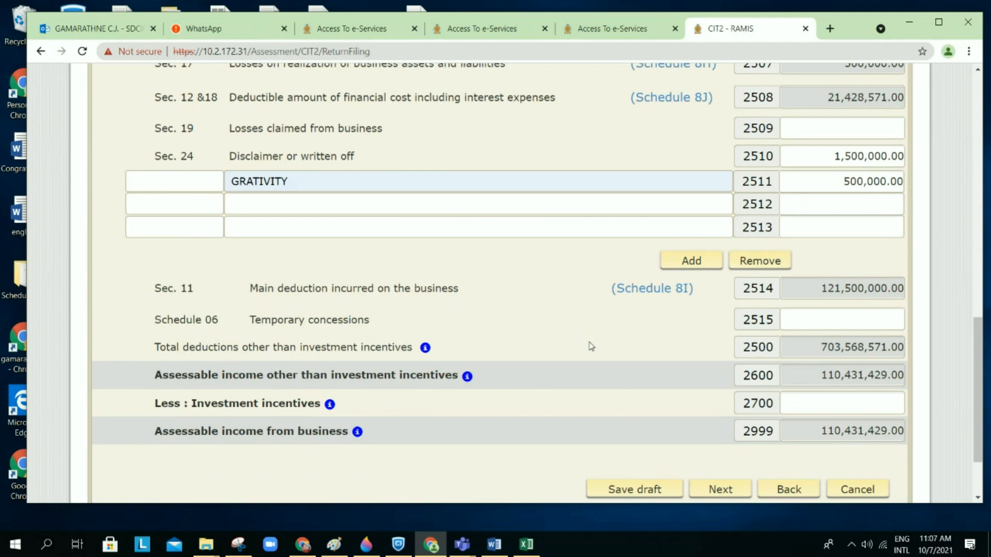
pyautogui.scroll(-1, 590, 347)
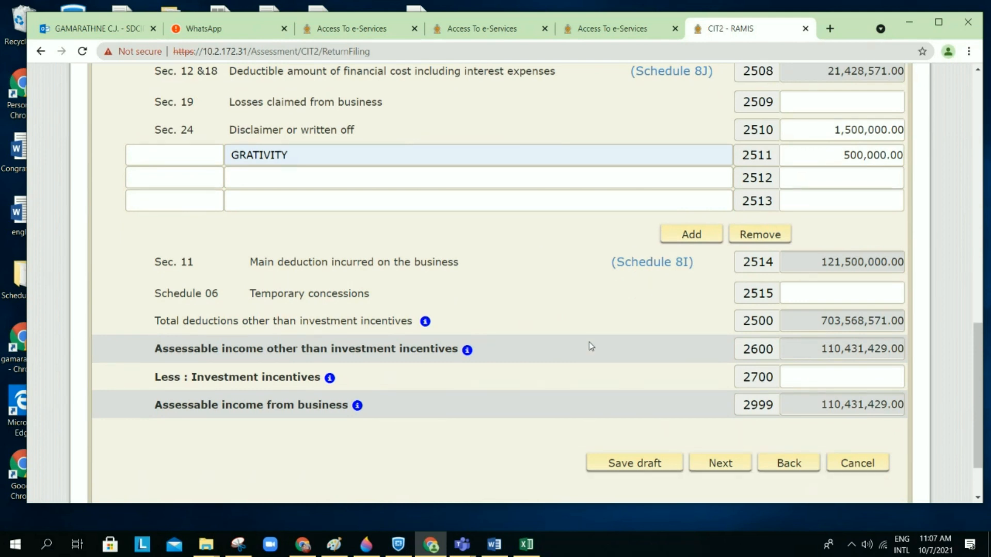
pyautogui.scroll(-1, 591, 346)
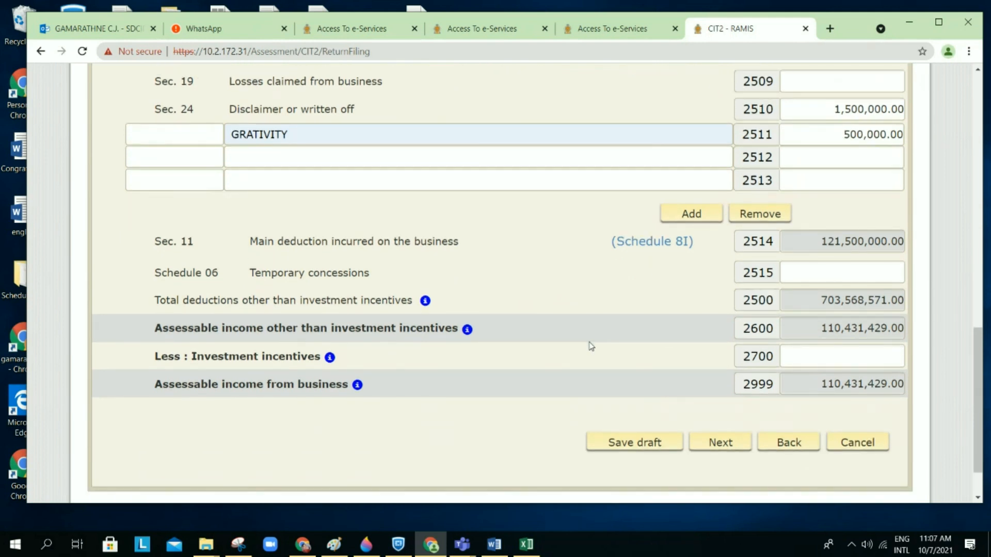
pyautogui.scroll(-1, 710, 290)
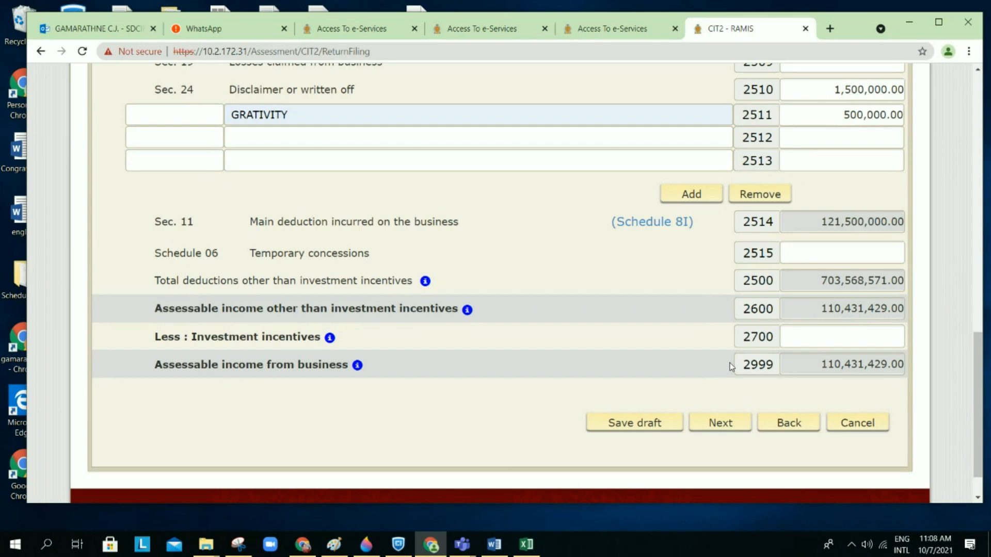
# Step: Save the Schedule 8 (I) business computation as a draft and acknowledge the saved notice
pyautogui.click(660, 424)
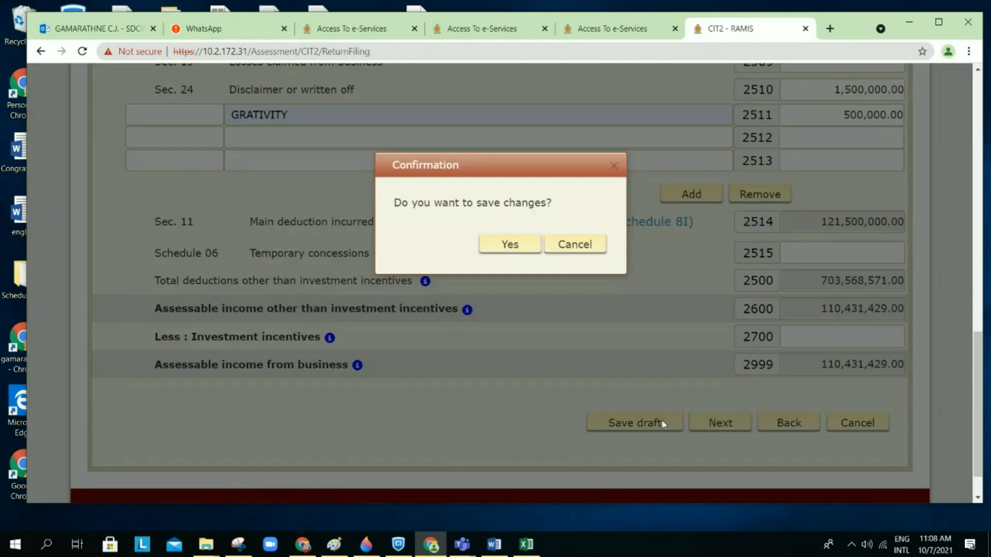
pyautogui.click(518, 244)
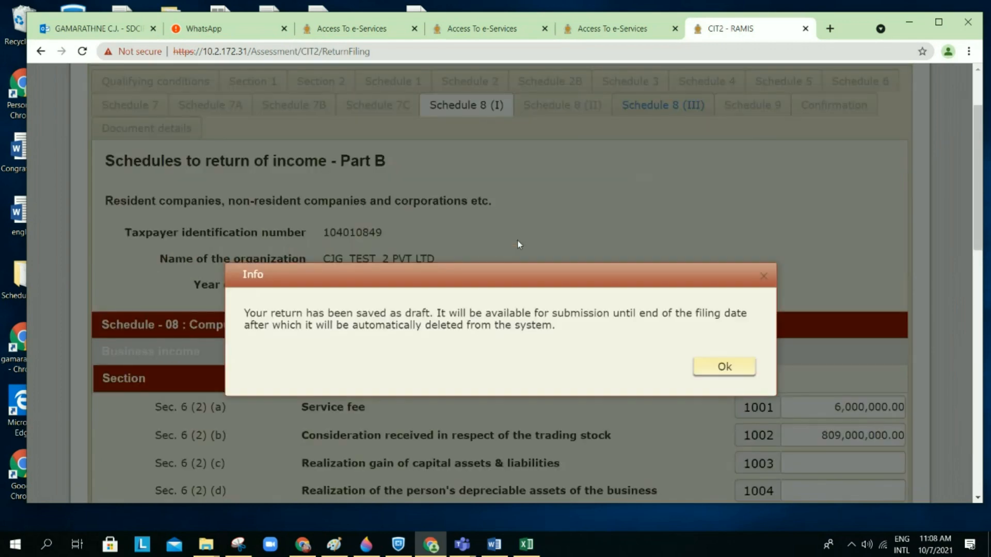
pyautogui.click(696, 364)
pyautogui.scroll(-20, 698, 364)
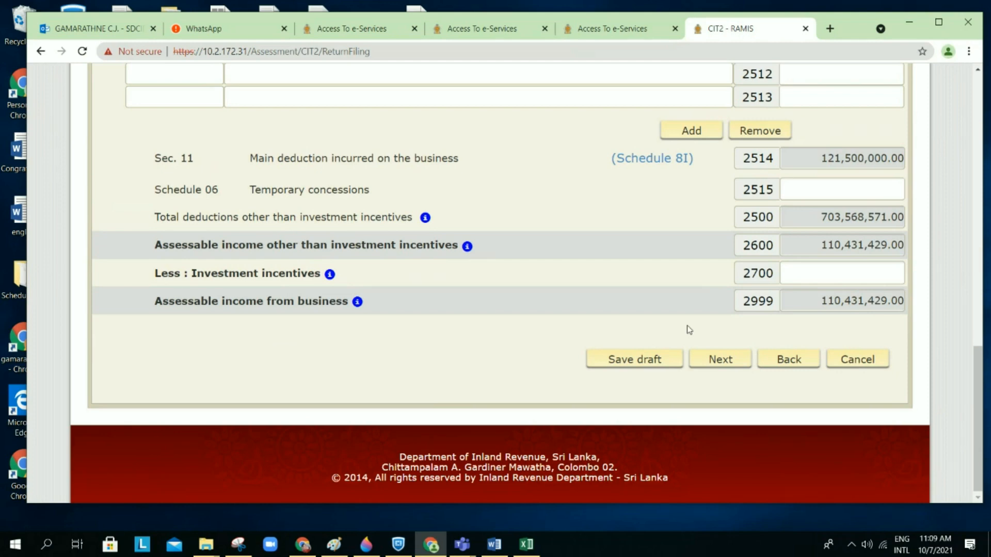
# Step: Save the return as a draft again and continue to Schedule 8 (II)
pyautogui.click(734, 363)
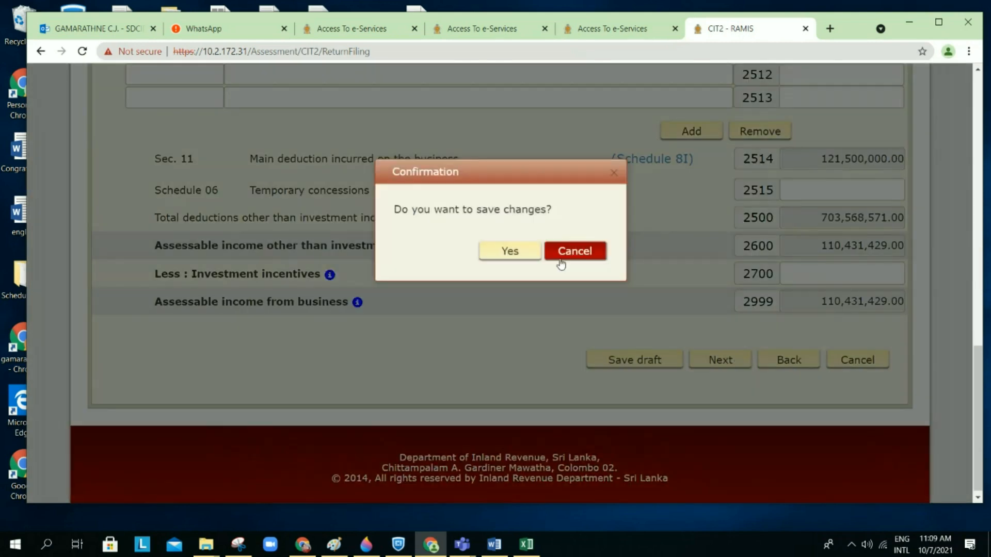
pyautogui.click(517, 252)
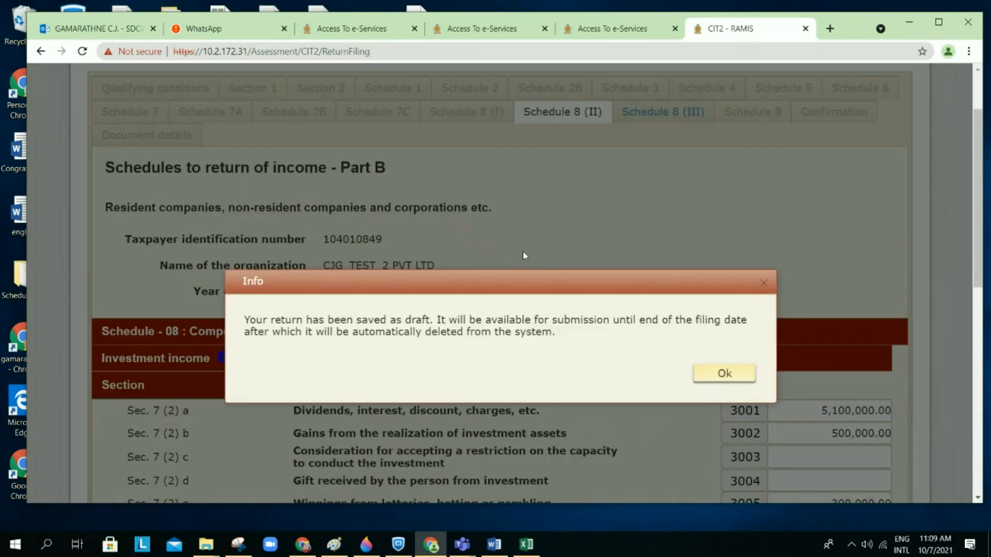
pyautogui.click(714, 383)
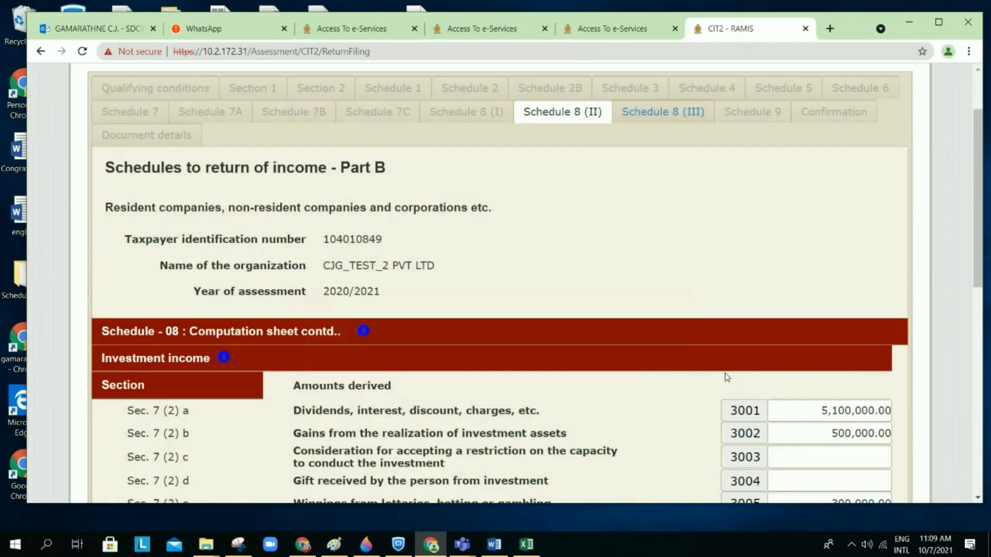
# Step: Review the Schedule 8 (II) investment income rows (net 3,600,000.00) and bring up the Example 1 document
pyautogui.scroll(-3, 727, 377)
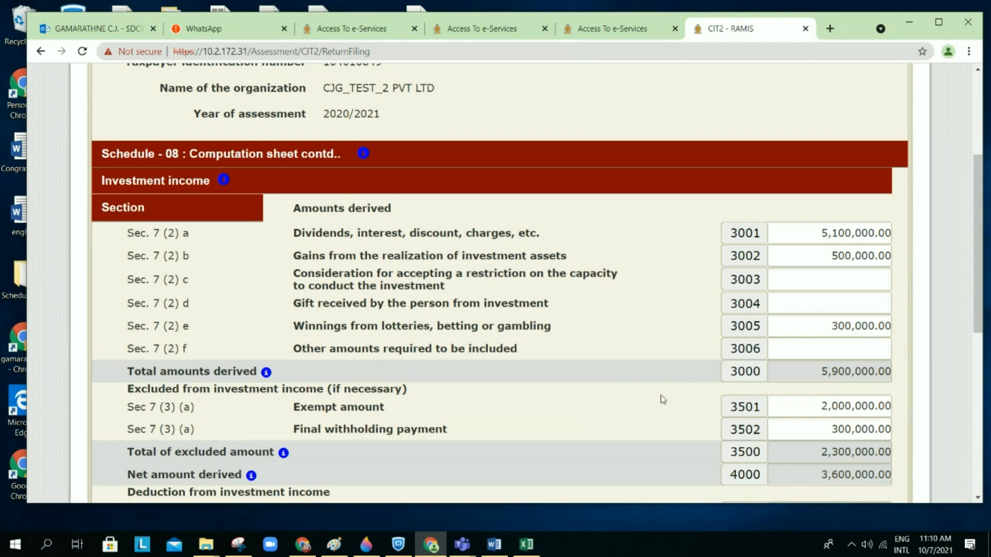
pyautogui.scroll(-2, 654, 371)
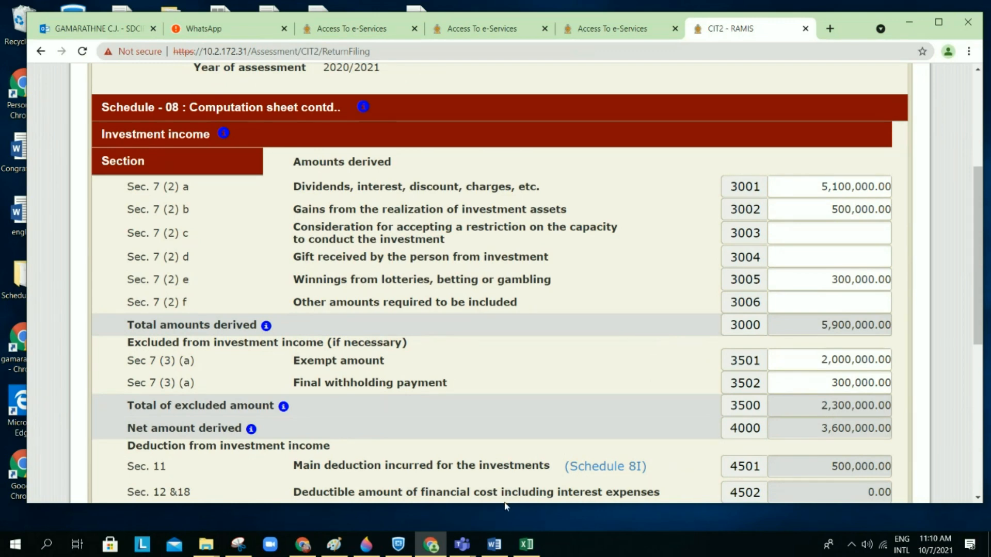
pyautogui.click(495, 545)
# Step: Check the rent, investment-asset and lottery income figures in Example 1_V2, then return to RAMIS
pyautogui.scroll(-6, 513, 477)
pyautogui.scroll(-10, 515, 469)
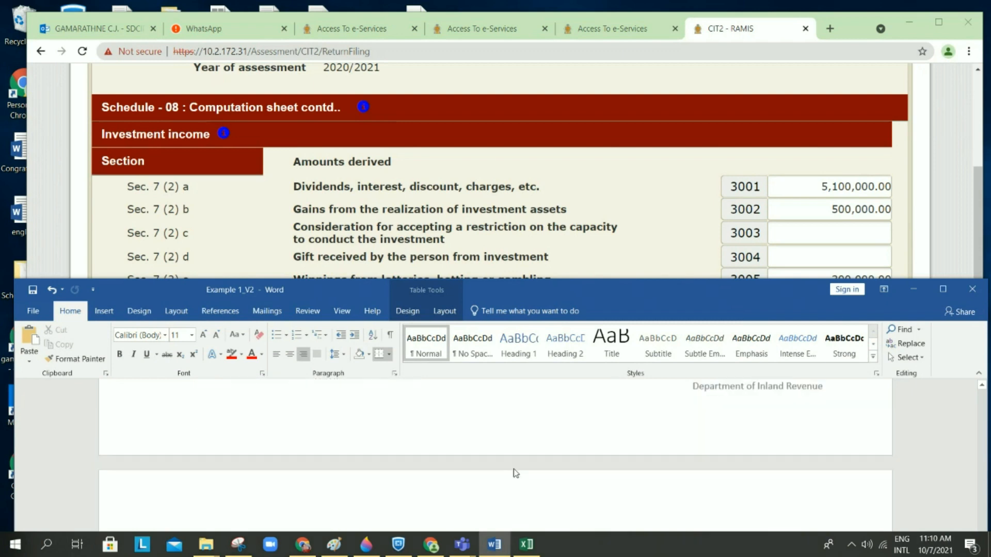
pyautogui.scroll(-15, 515, 469)
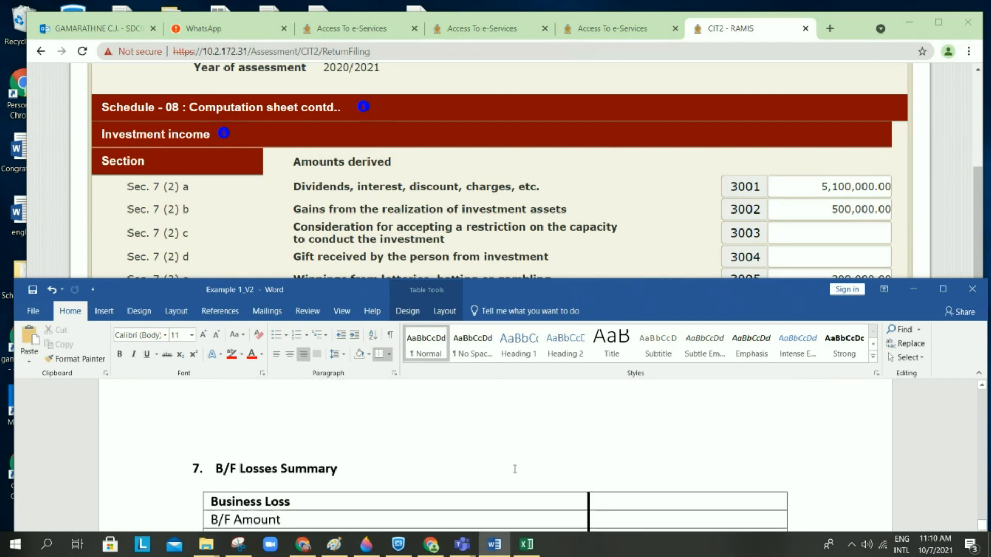
pyautogui.scroll(15, 514, 468)
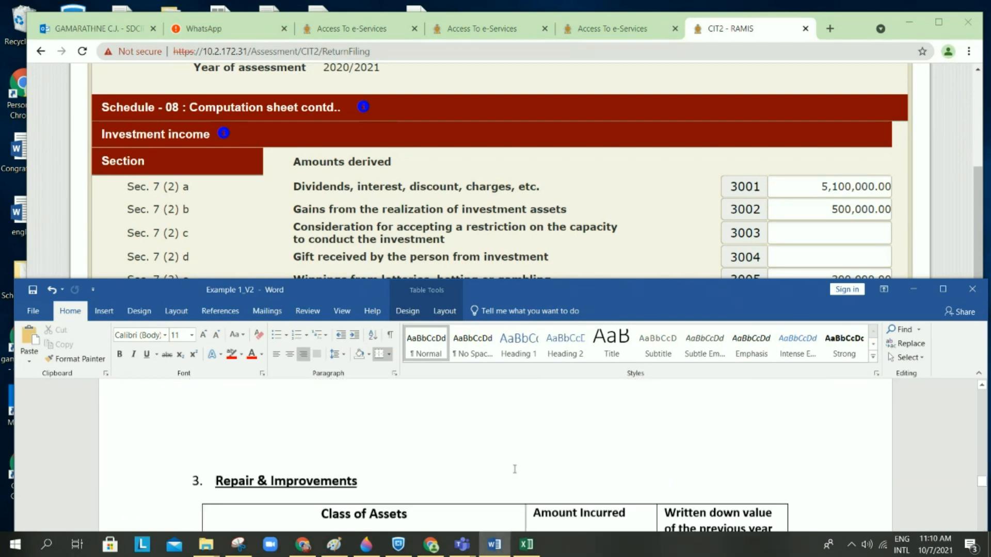
pyautogui.scroll(3, 514, 469)
pyautogui.scroll(-2, 515, 469)
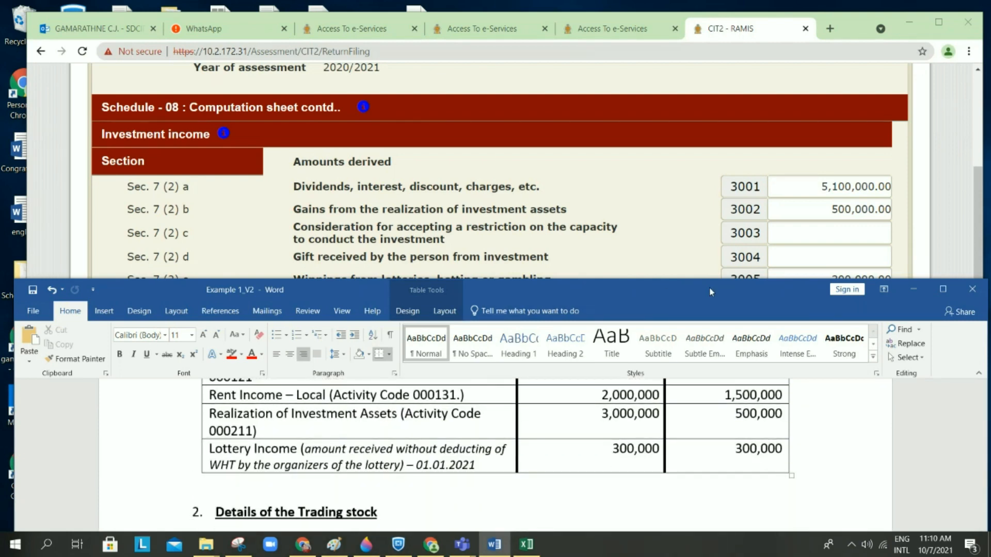
pyautogui.click(630, 254)
pyautogui.scroll(-1, 597, 343)
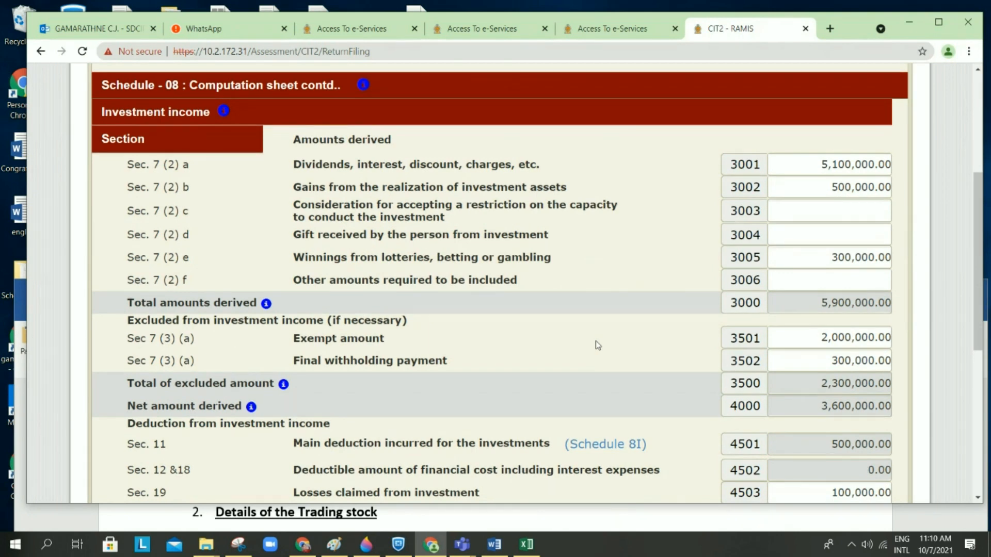
# Step: Enter 100,000.00 as losses claimed from investment in field 4503
pyautogui.scroll(-1, 597, 346)
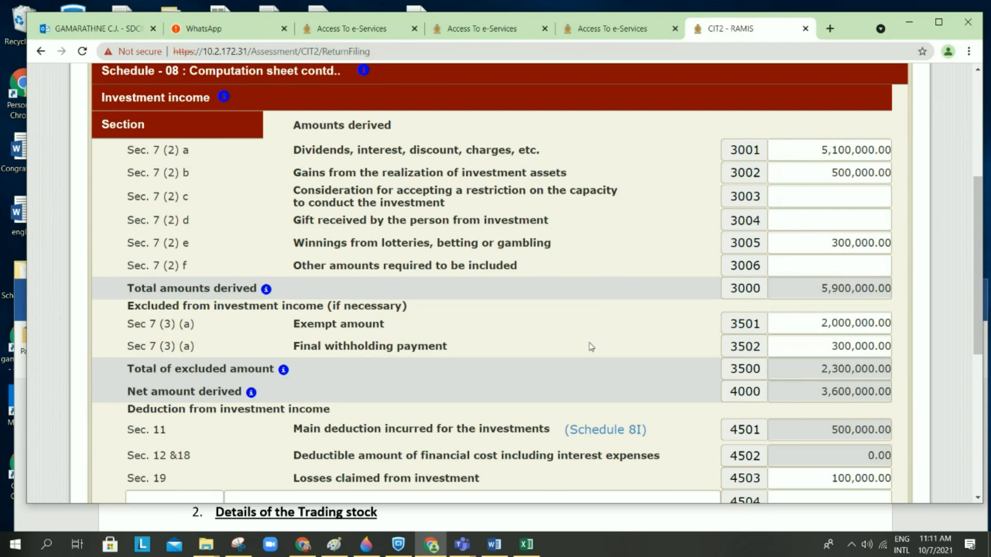
pyautogui.scroll(-1, 589, 357)
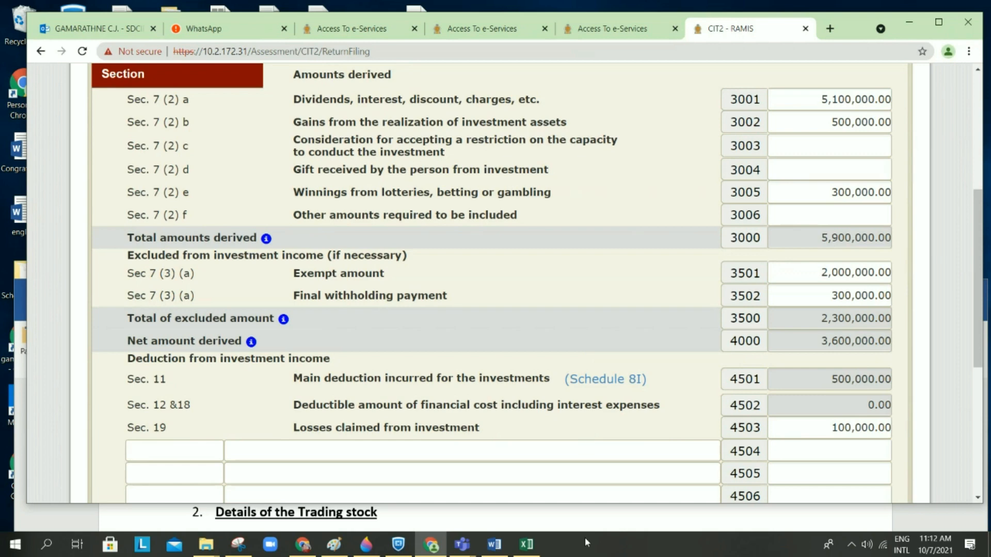
pyautogui.scroll(-1, 587, 433)
pyautogui.scroll(-1, 587, 433)
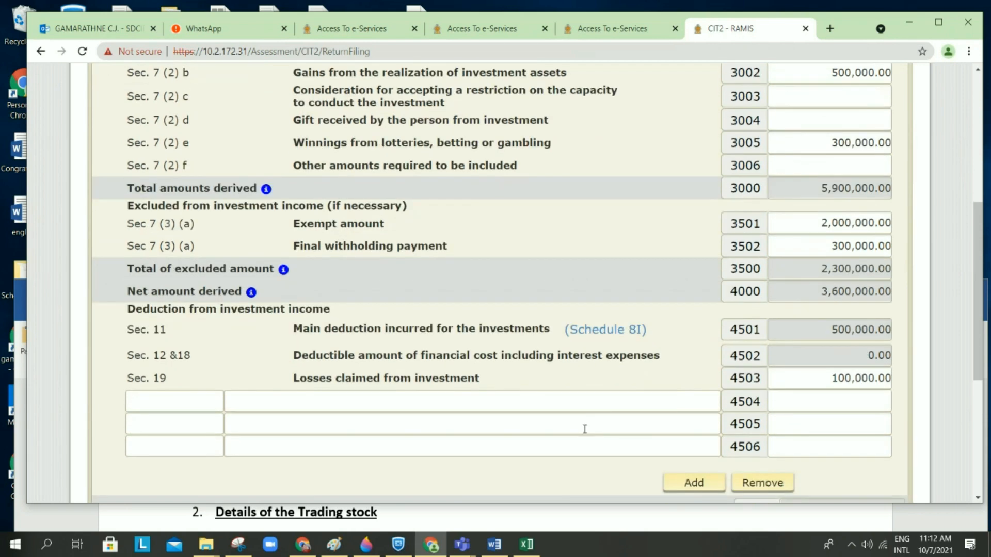
pyautogui.scroll(-1, 585, 429)
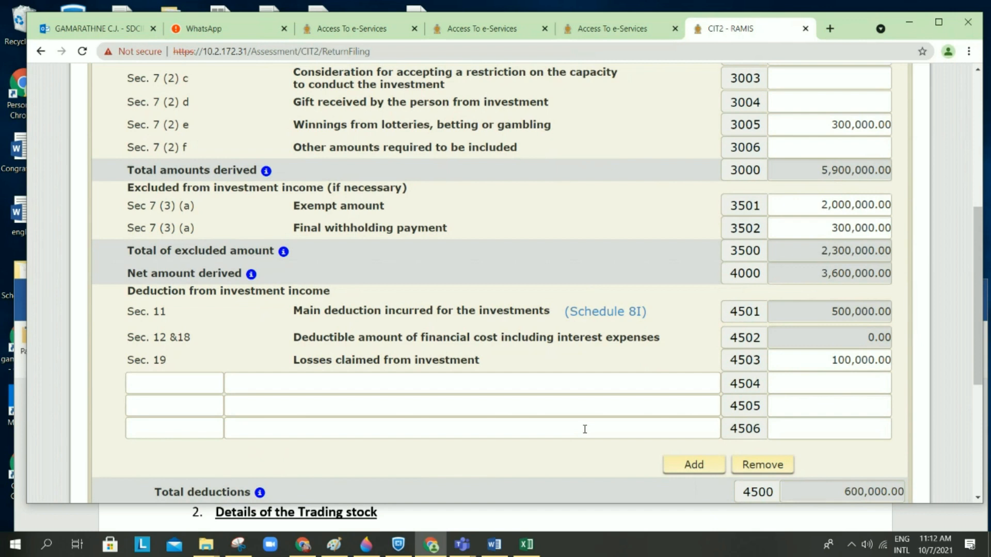
pyautogui.scroll(-1, 584, 430)
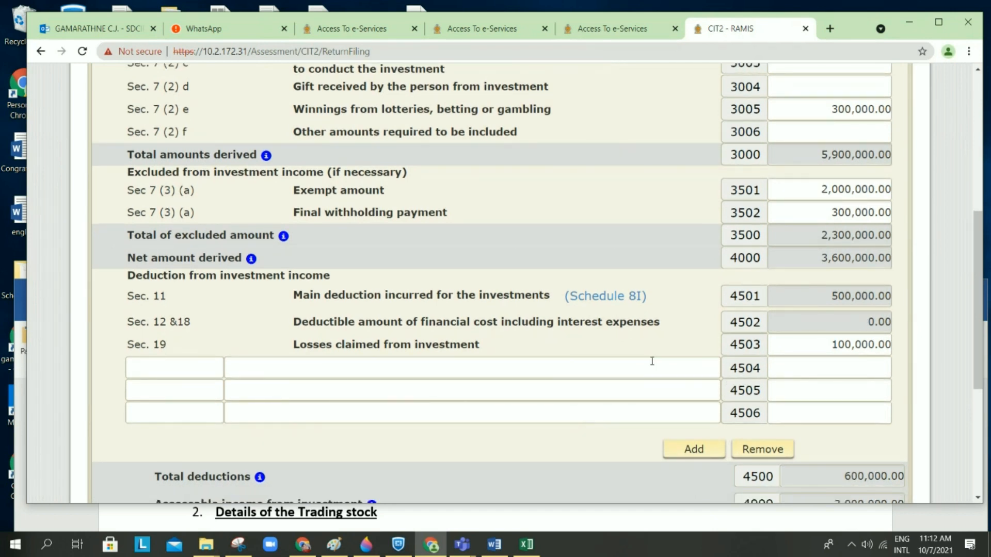
pyautogui.scroll(-1, 652, 362)
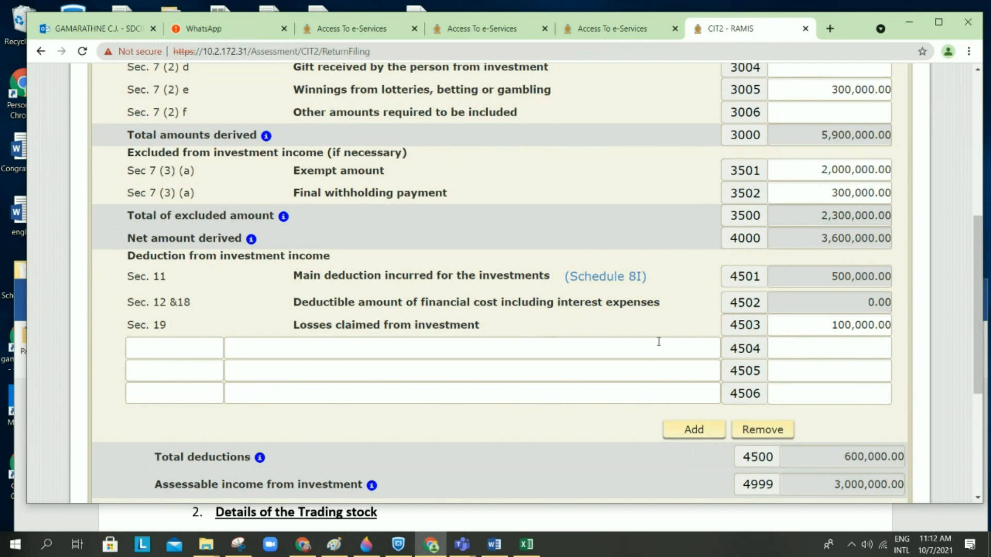
pyautogui.click(807, 327)
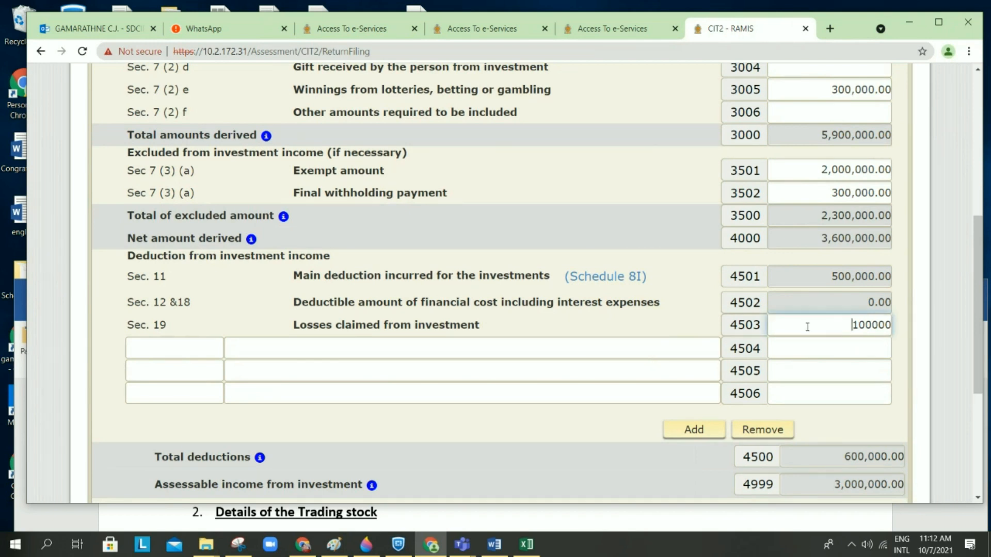
pyautogui.click(654, 351)
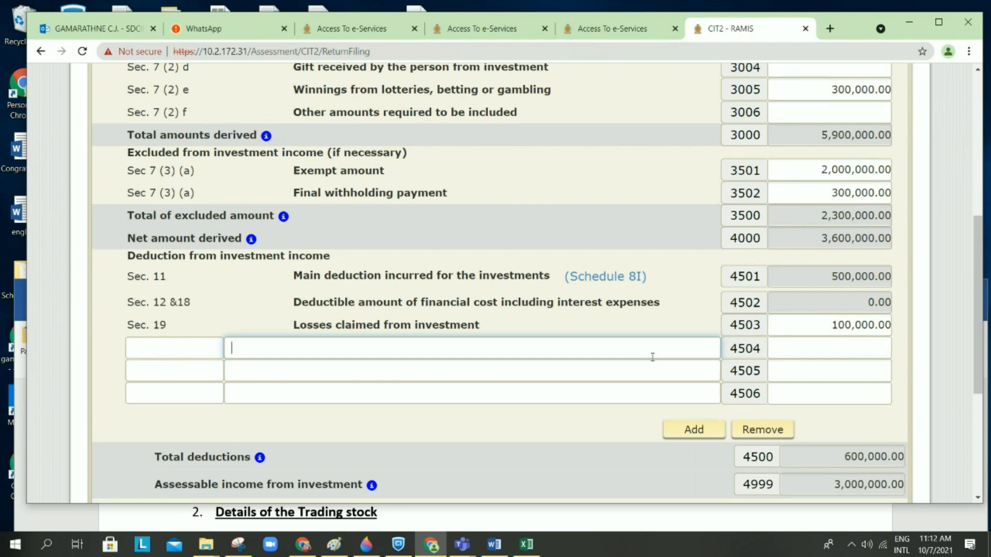
# Step: Review Schedule 8 to the bottom: 600,000.00 total deductions, 3,000,000.00 assessable investment income
pyautogui.scroll(-1, 652, 357)
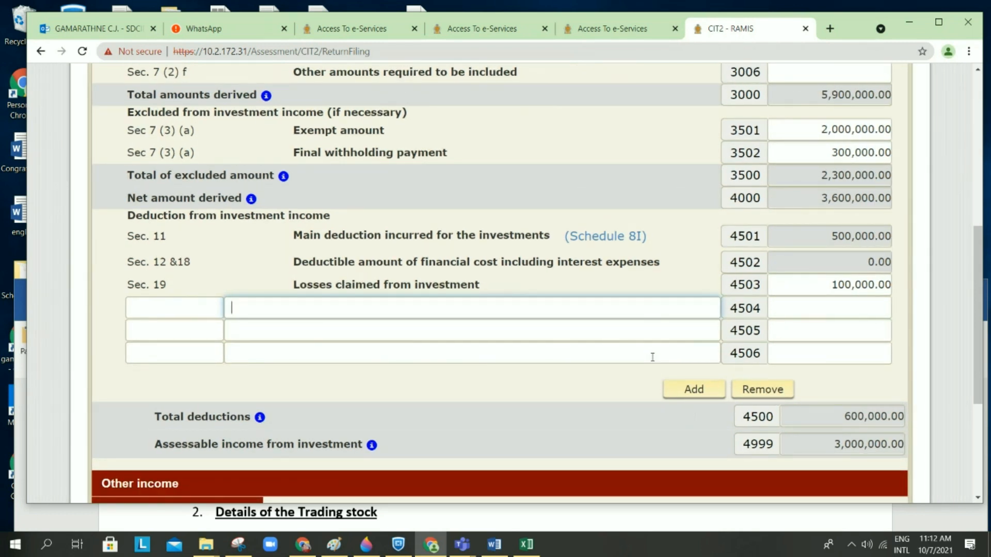
pyautogui.scroll(1, 652, 357)
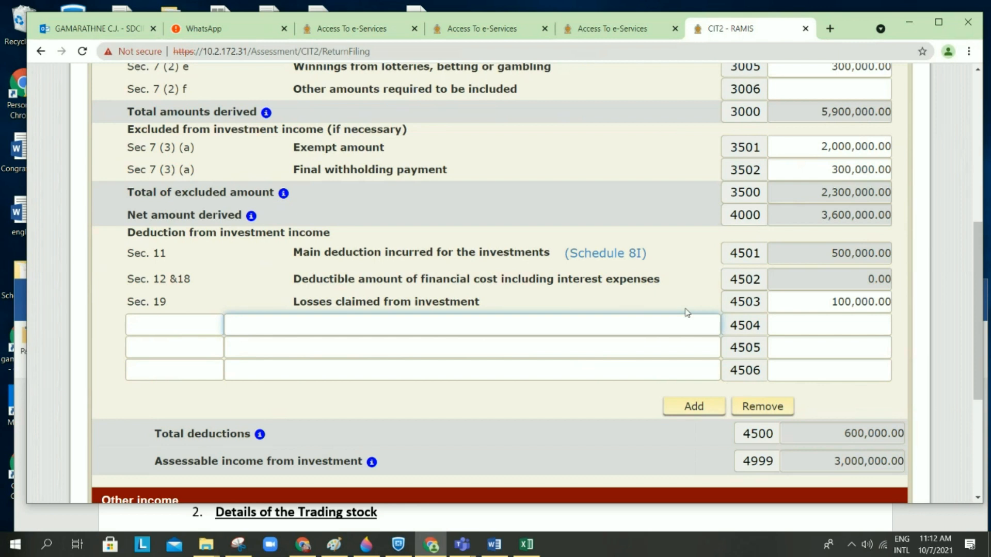
pyautogui.scroll(-1, 629, 320)
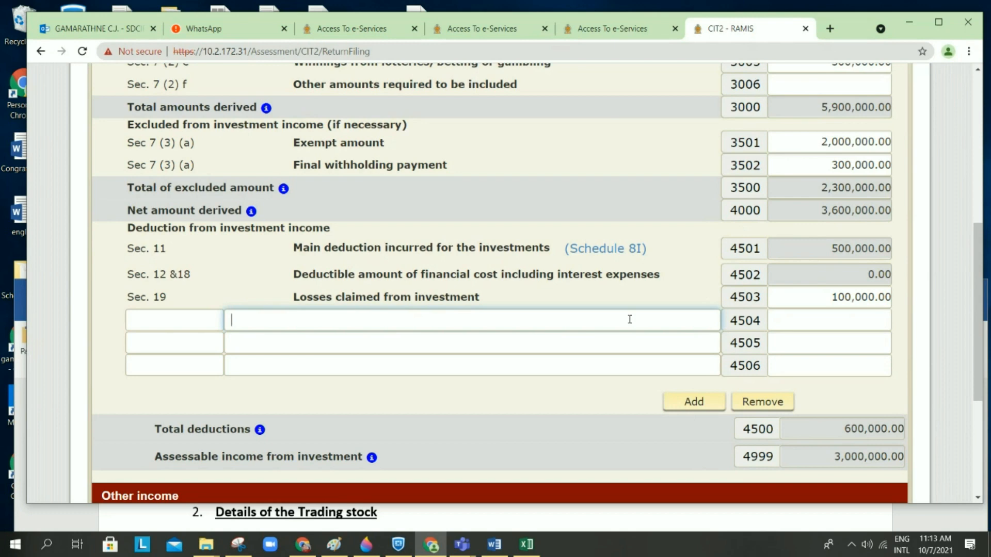
pyautogui.scroll(-2, 629, 319)
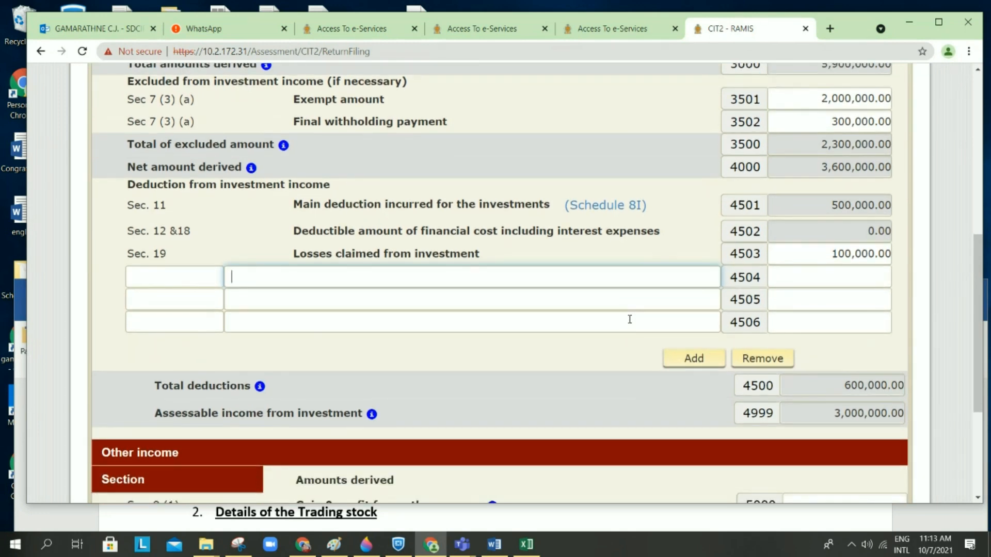
pyautogui.scroll(-2, 630, 318)
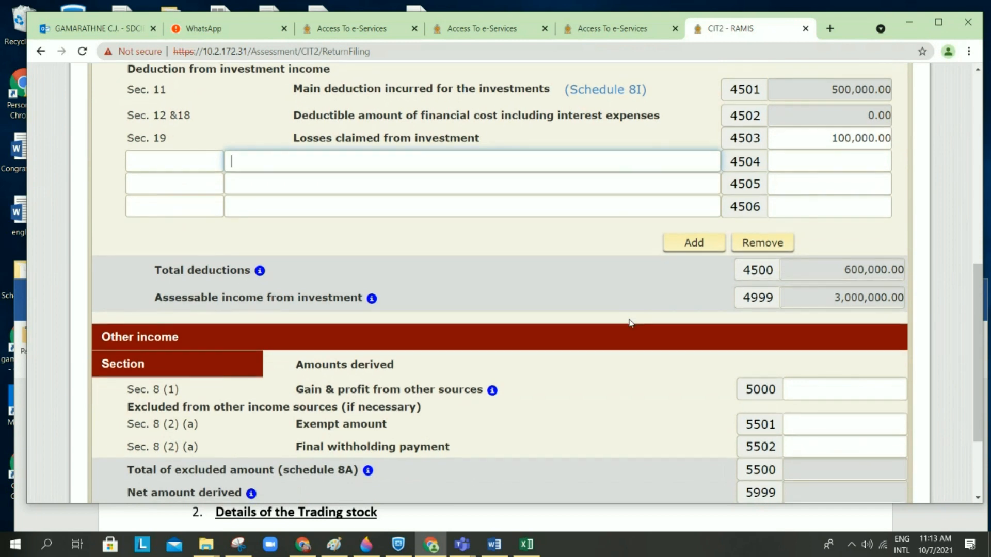
pyautogui.scroll(1, 630, 323)
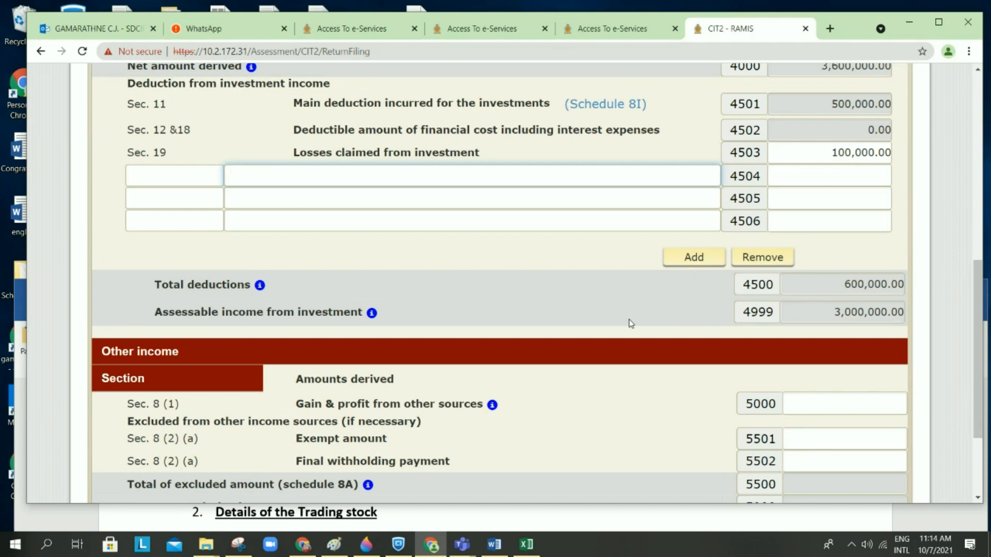
pyautogui.scroll(-1, 630, 324)
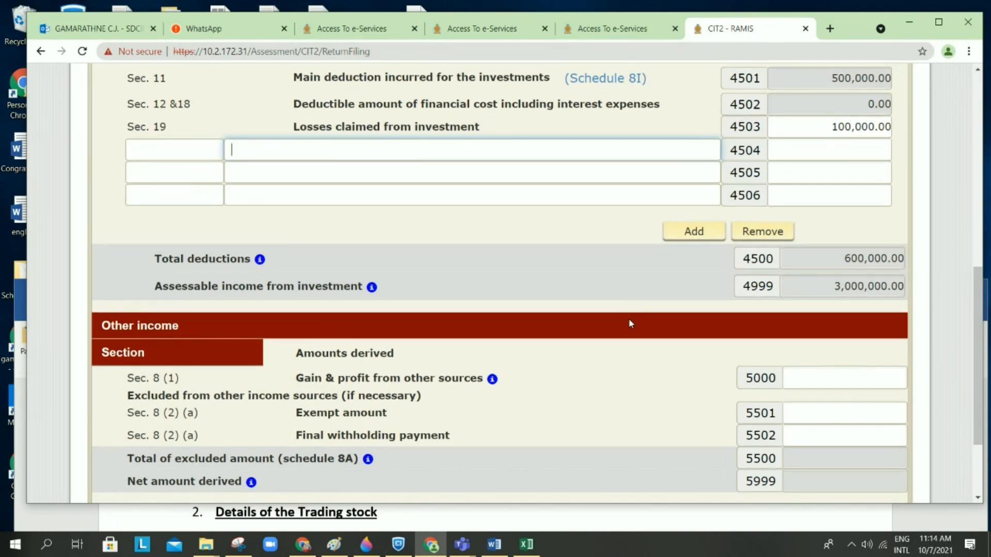
pyautogui.scroll(-1, 630, 324)
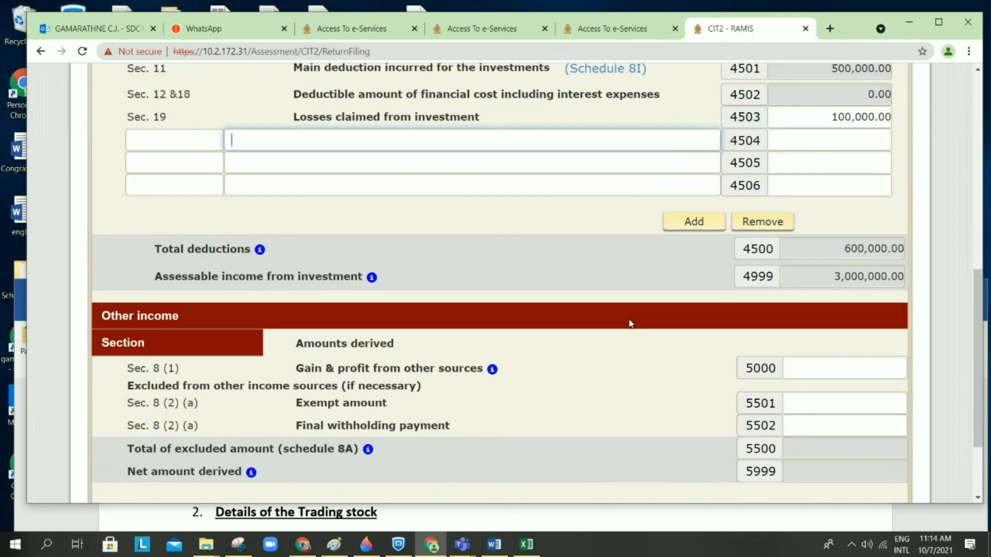
pyautogui.scroll(-3, 630, 323)
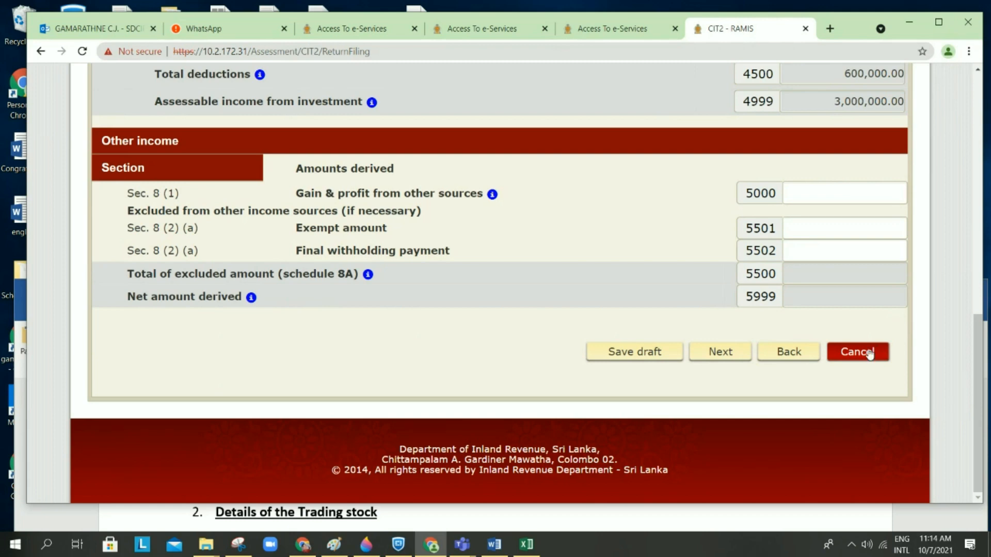
# Step: Save the Schedule 8 work as a draft and acknowledge the saved notice
pyautogui.click(659, 356)
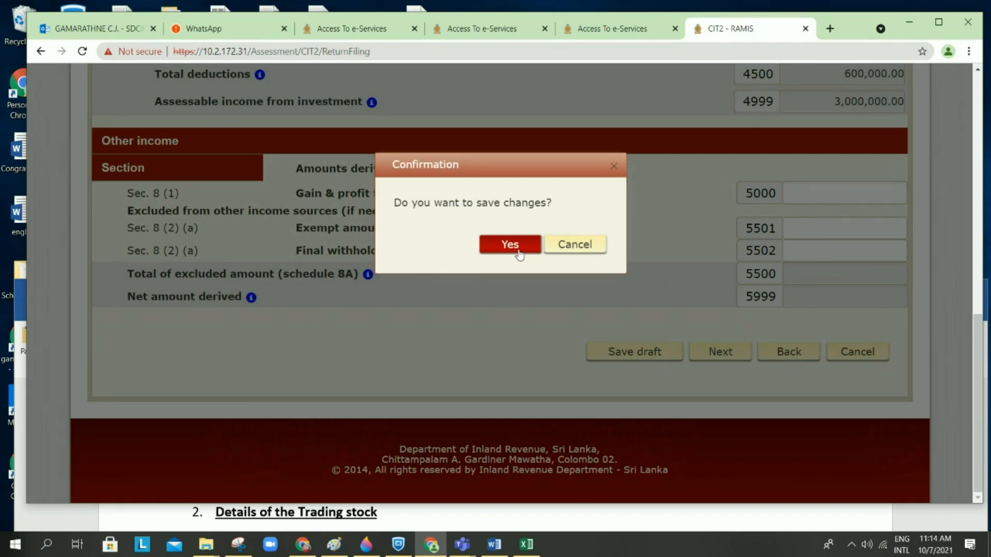
pyautogui.click(518, 253)
pyautogui.click(724, 367)
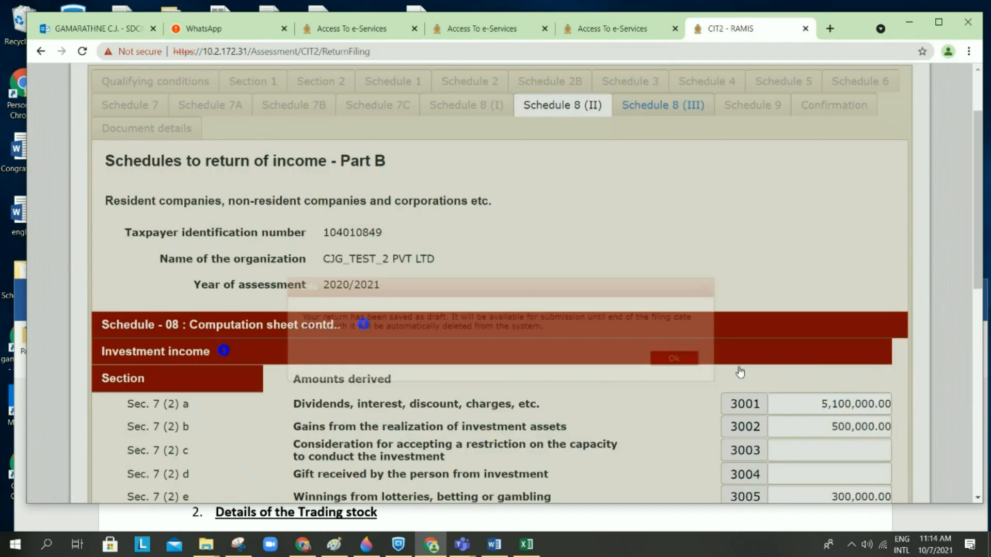
pyautogui.scroll(-5, 740, 374)
pyautogui.scroll(-8, 739, 370)
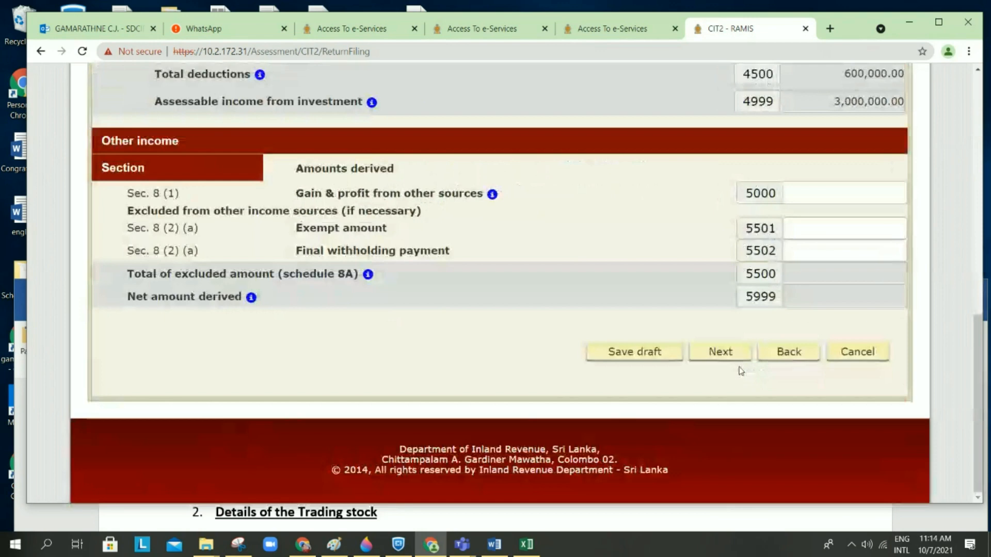
# Step: Leave Schedule 08 and review Part A: assessable income 112,836,429.00, taxable income 111,336,429.00
pyautogui.click(857, 352)
pyautogui.scroll(7, 803, 320)
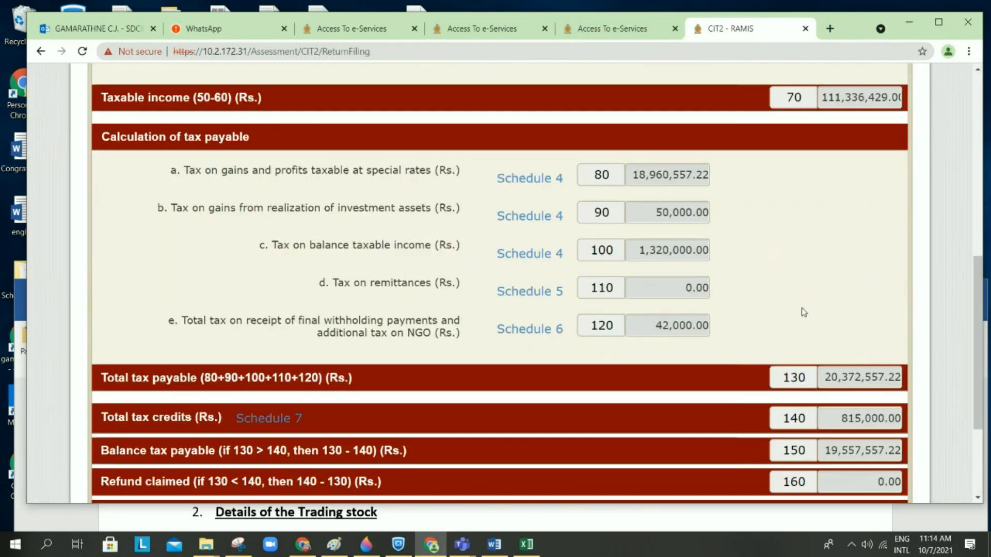
pyautogui.scroll(5, 803, 312)
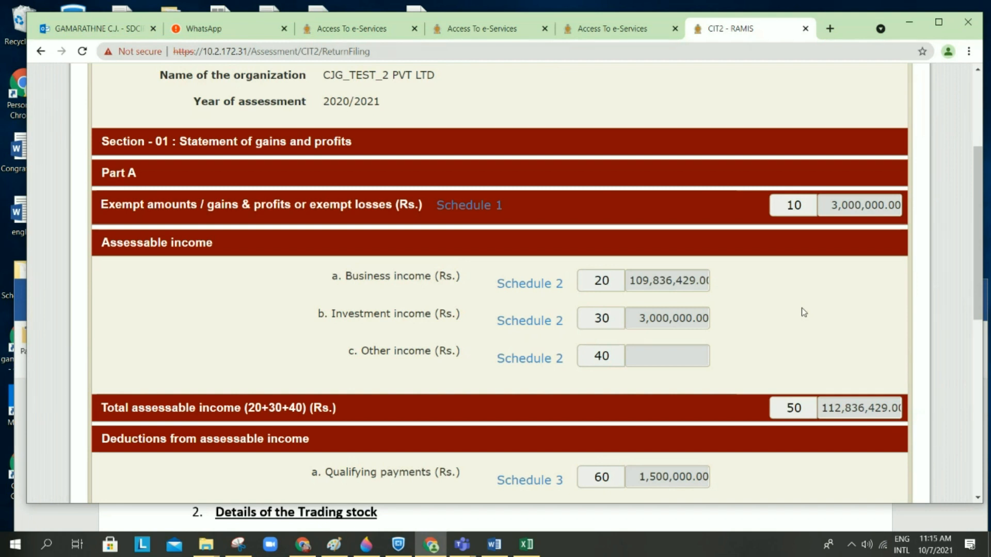
pyautogui.scroll(-1, 803, 313)
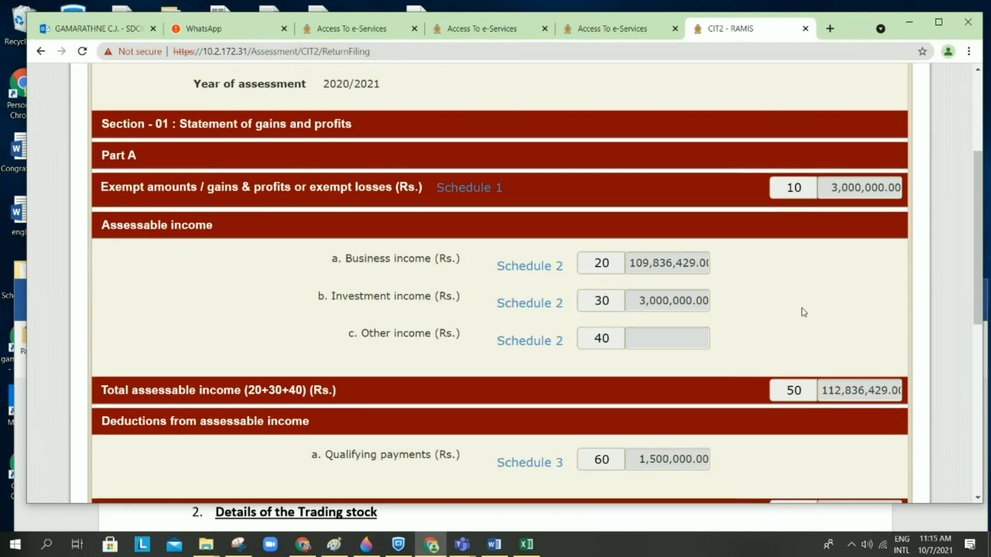
pyautogui.scroll(-1, 803, 312)
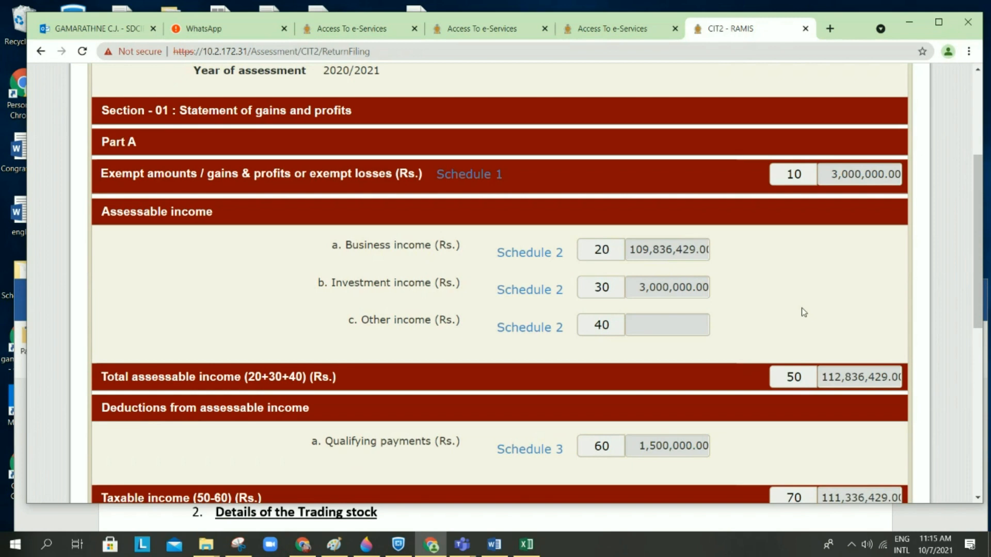
pyautogui.scroll(-3, 803, 312)
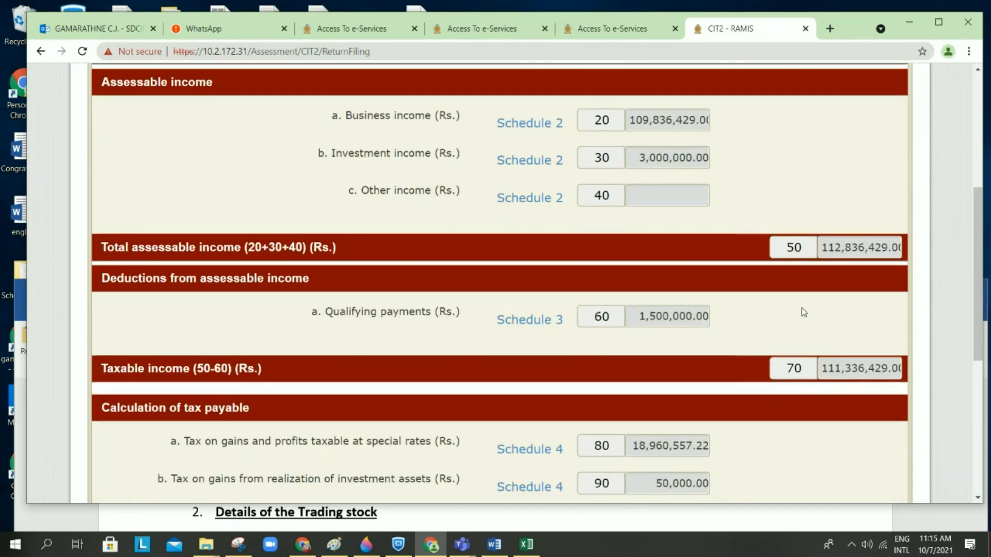
pyautogui.scroll(-3, 804, 312)
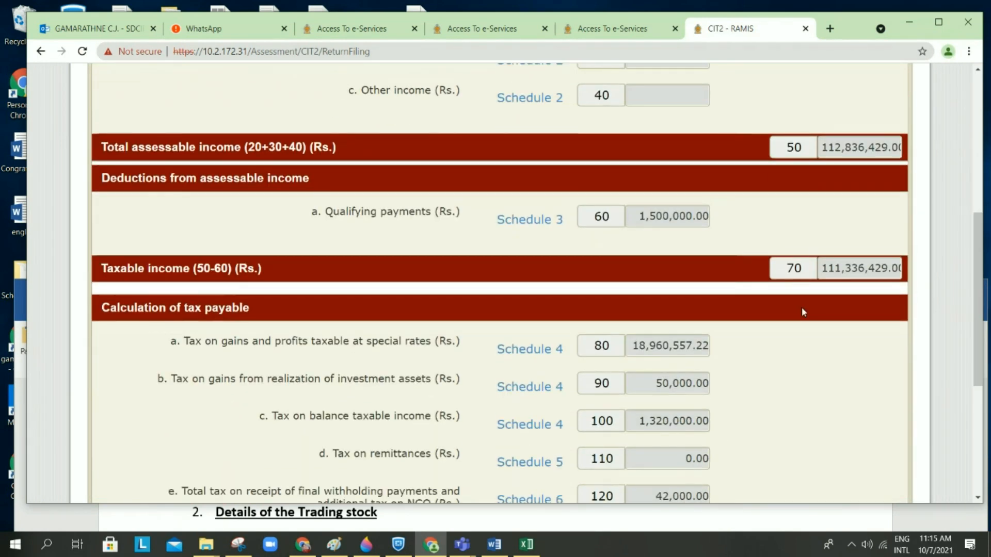
pyautogui.scroll(1, 804, 312)
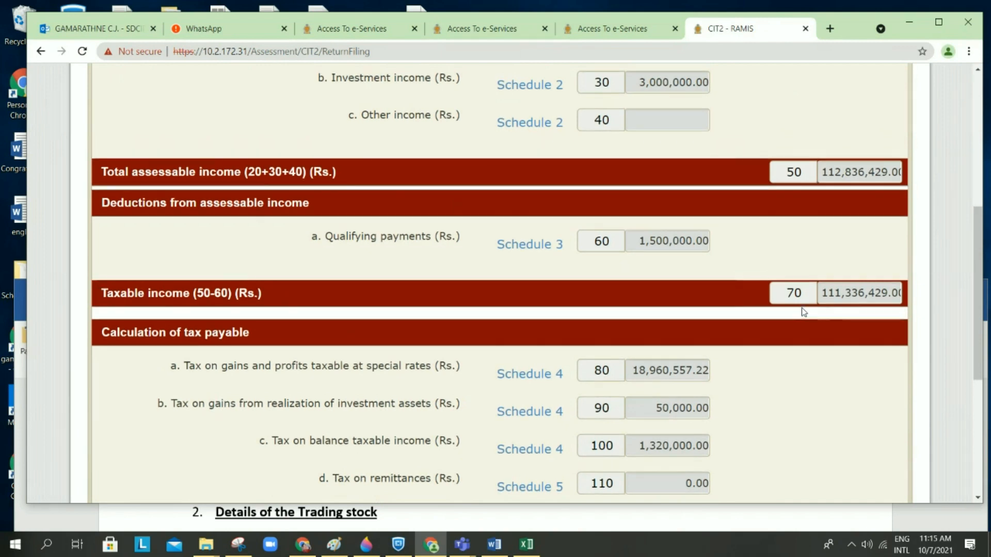
pyautogui.scroll(3, 802, 311)
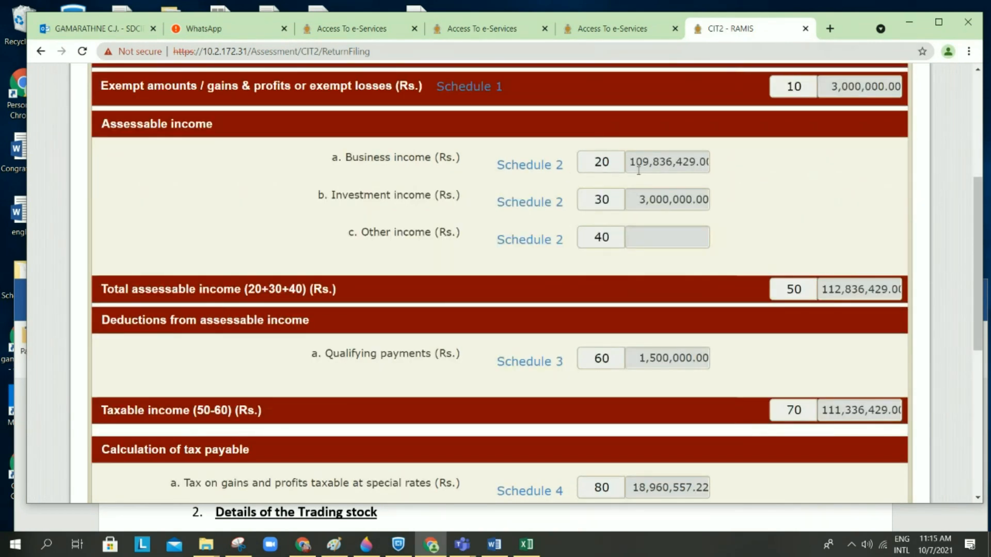
pyautogui.scroll(1, 745, 176)
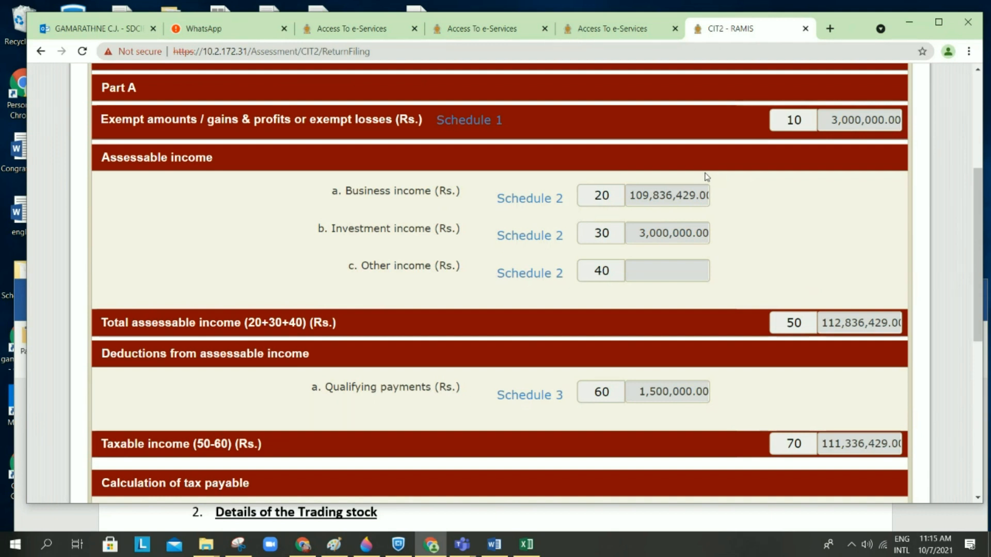
pyautogui.click(495, 120)
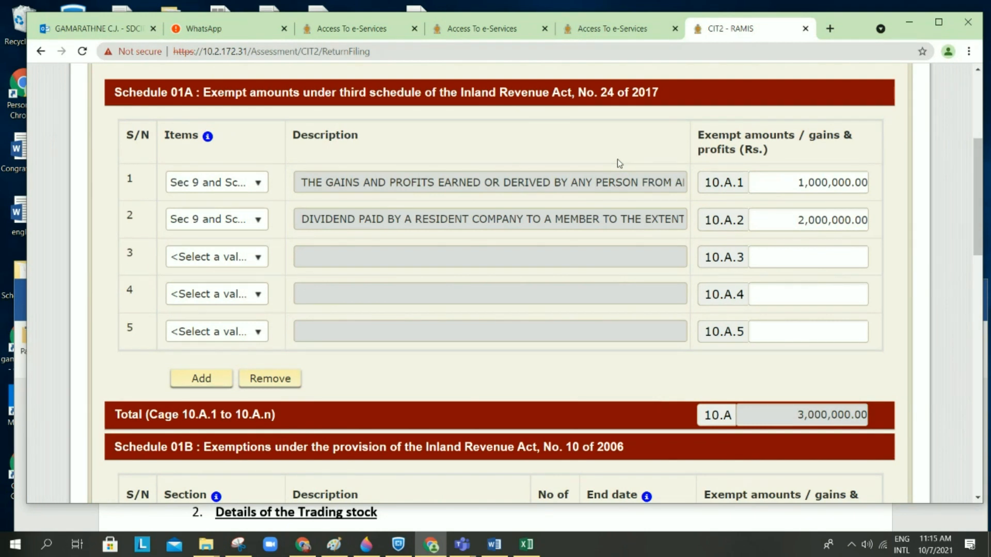
pyautogui.scroll(2, 617, 160)
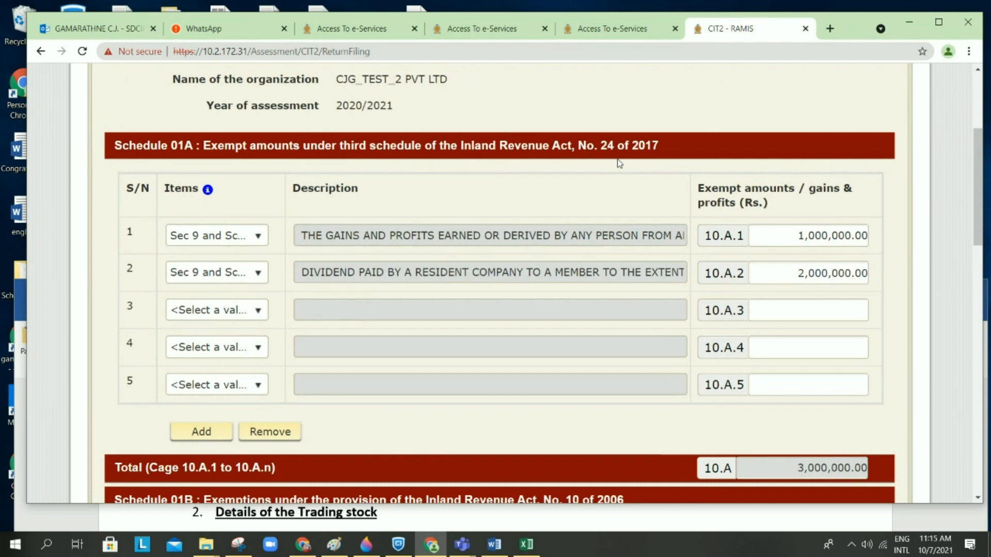
pyautogui.scroll(-1, 619, 163)
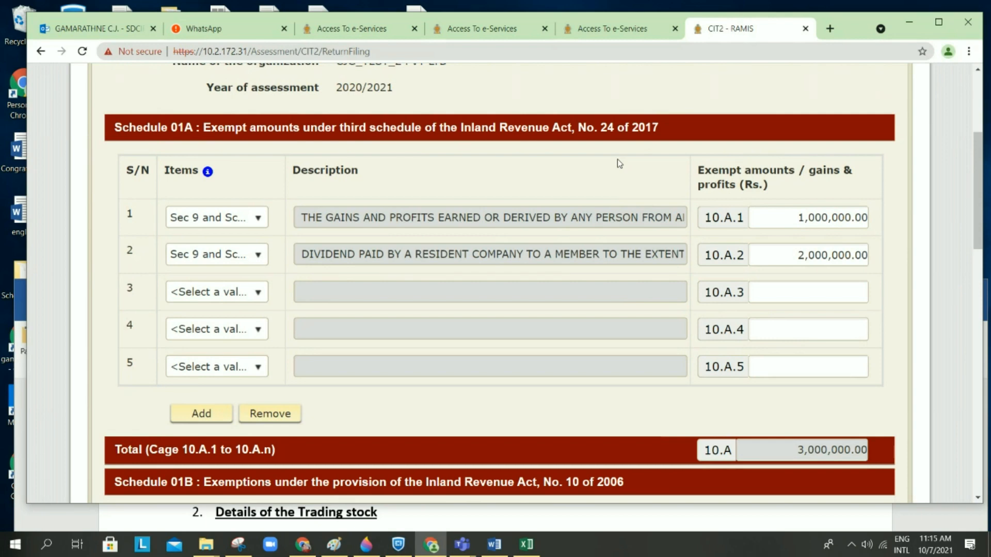
pyautogui.scroll(-2, 619, 164)
pyautogui.scroll(2, 620, 163)
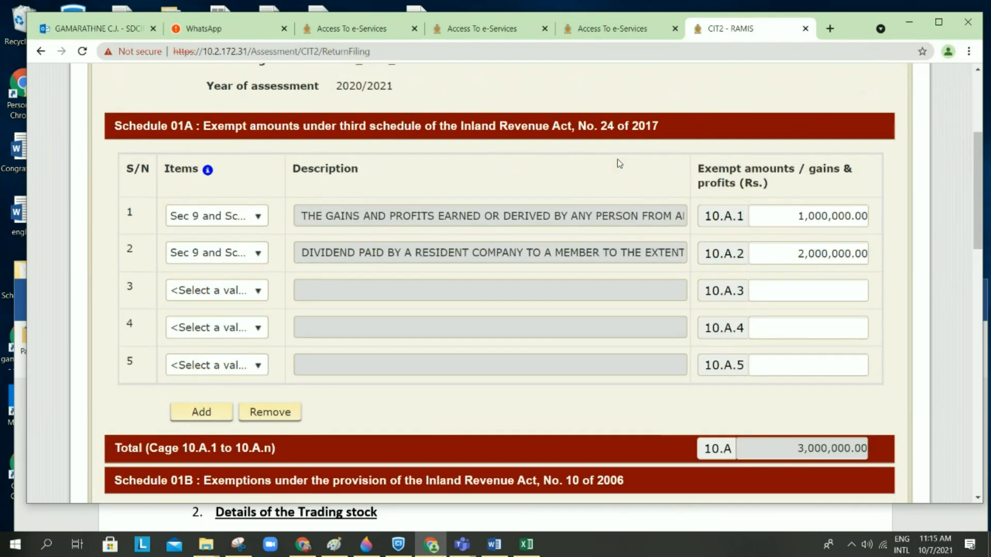
pyautogui.scroll(-10, 617, 159)
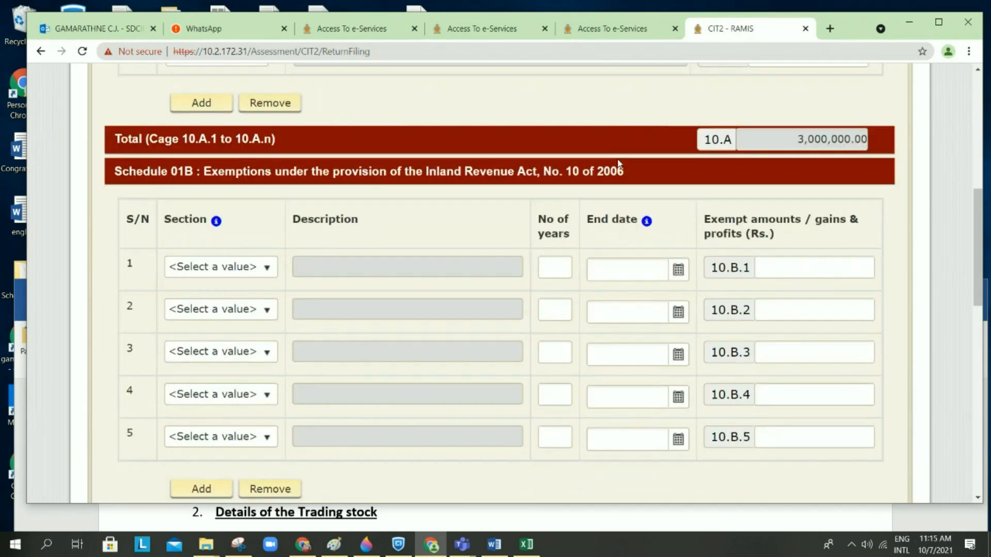
pyautogui.scroll(-5, 617, 163)
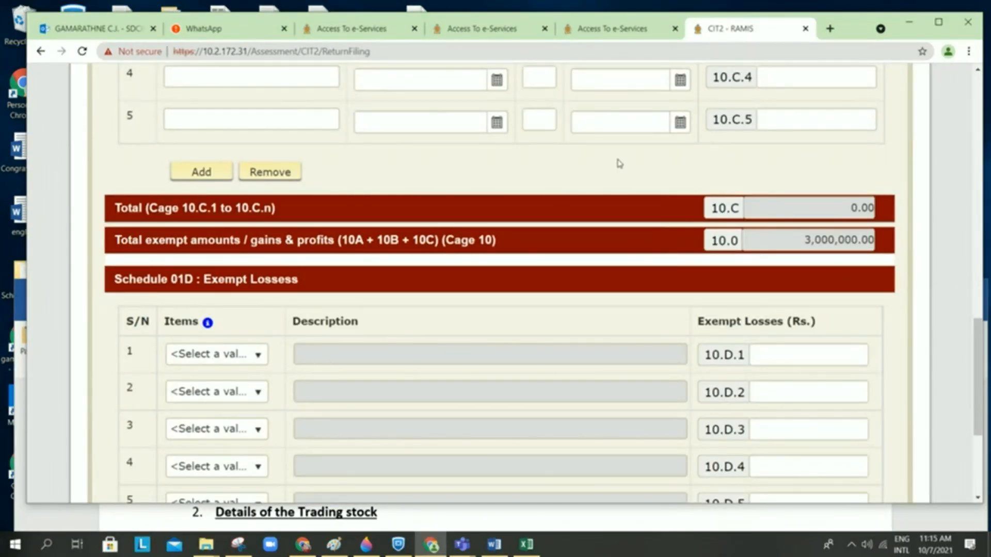
pyautogui.scroll(12, 619, 164)
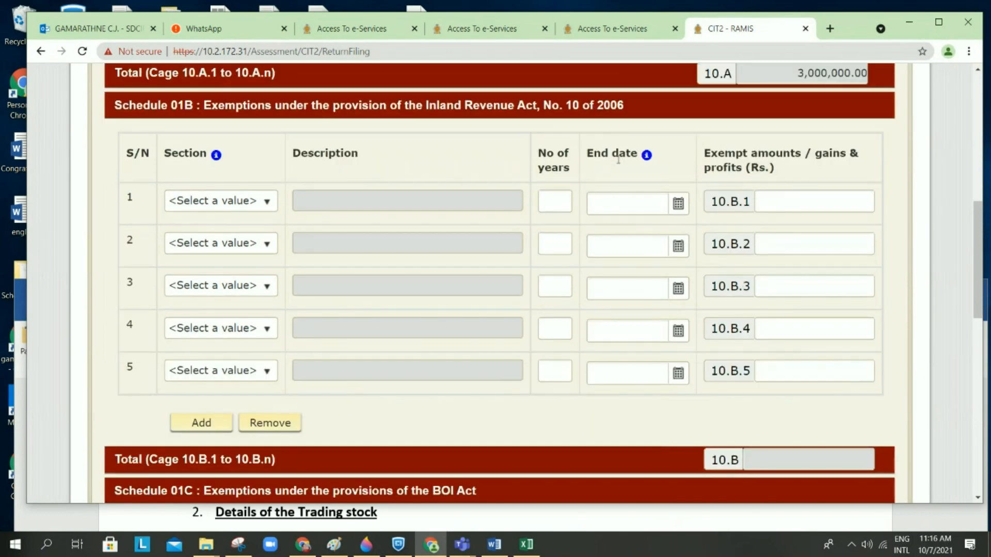
pyautogui.scroll(-2, 618, 159)
pyautogui.scroll(-6, 618, 159)
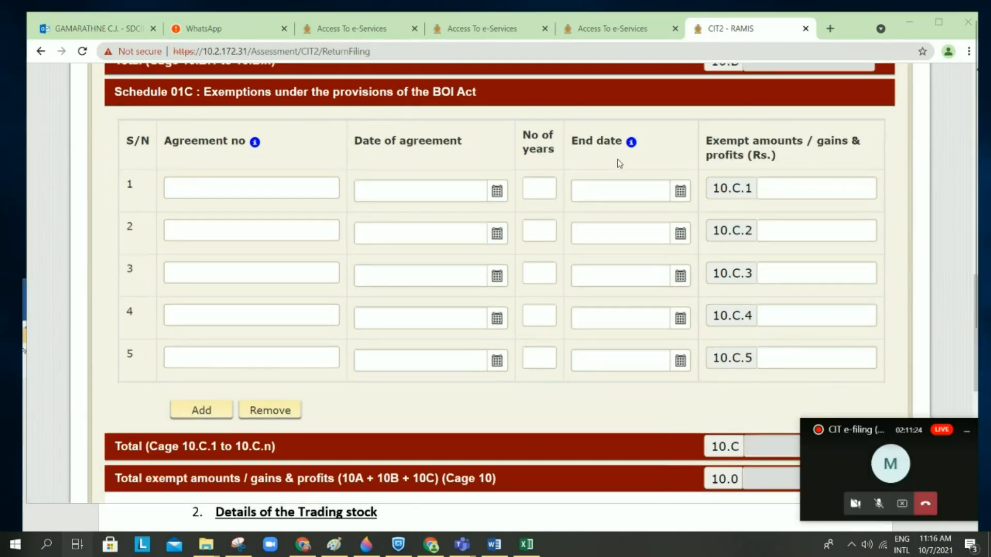
pyautogui.press('super+Tab')
pyautogui.click(143, 142)
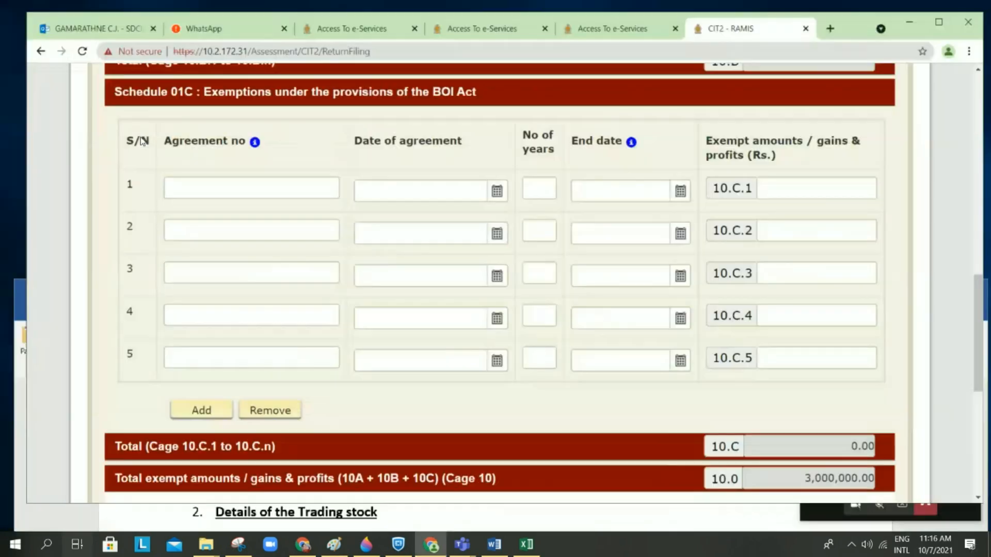
pyautogui.scroll(-5, 491, 292)
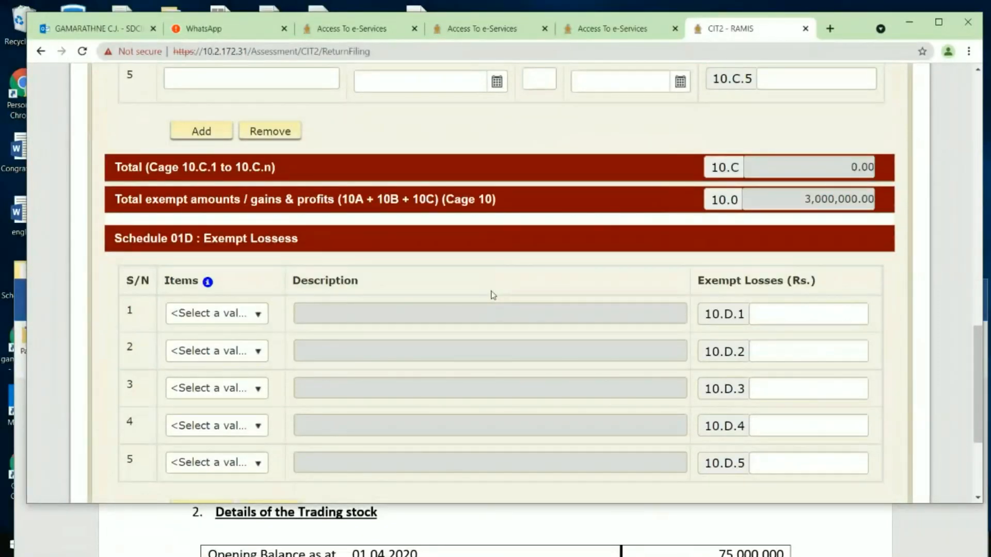
pyautogui.scroll(-2, 492, 295)
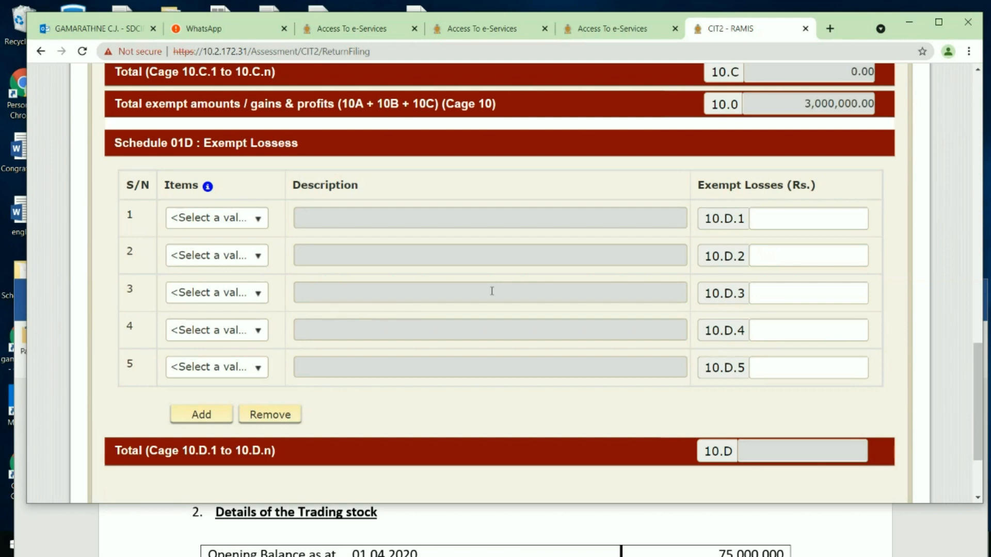
pyautogui.scroll(15, 492, 291)
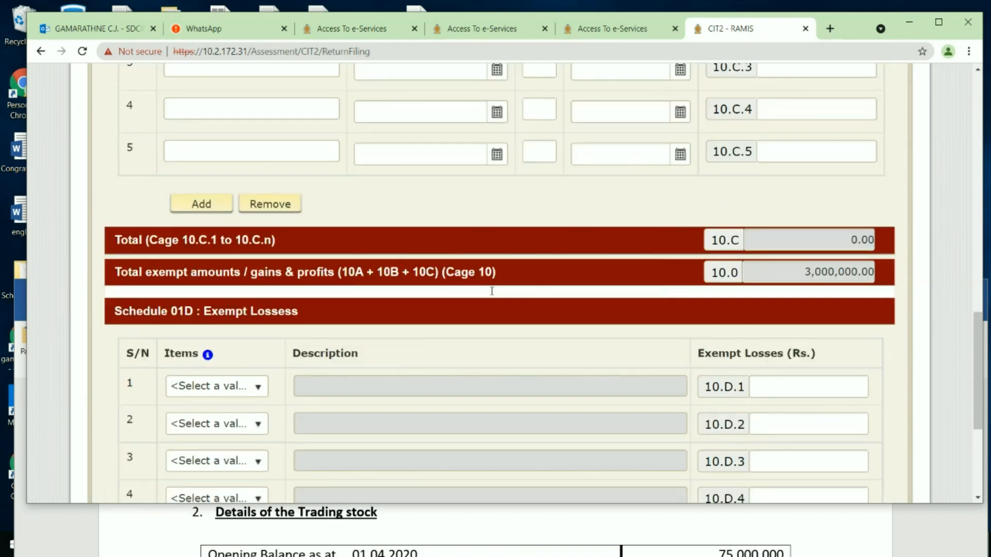
pyautogui.scroll(5, 491, 291)
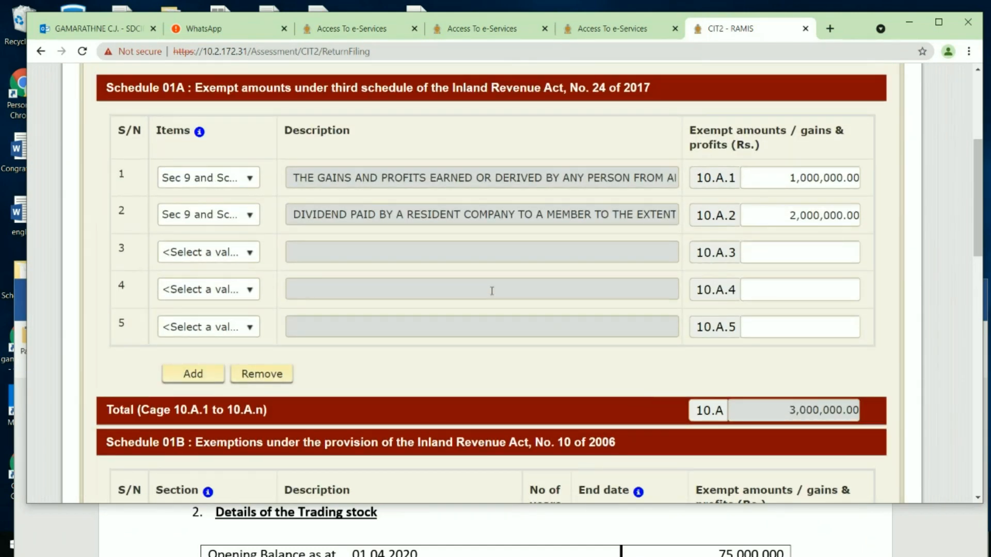
pyautogui.click(248, 185)
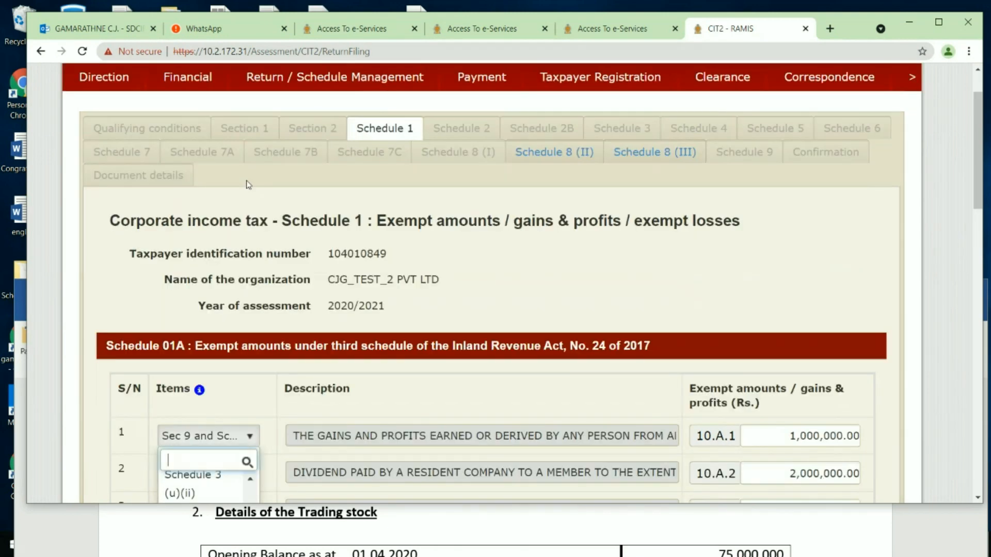
pyautogui.scroll(-5, 210, 450)
pyautogui.click(209, 451)
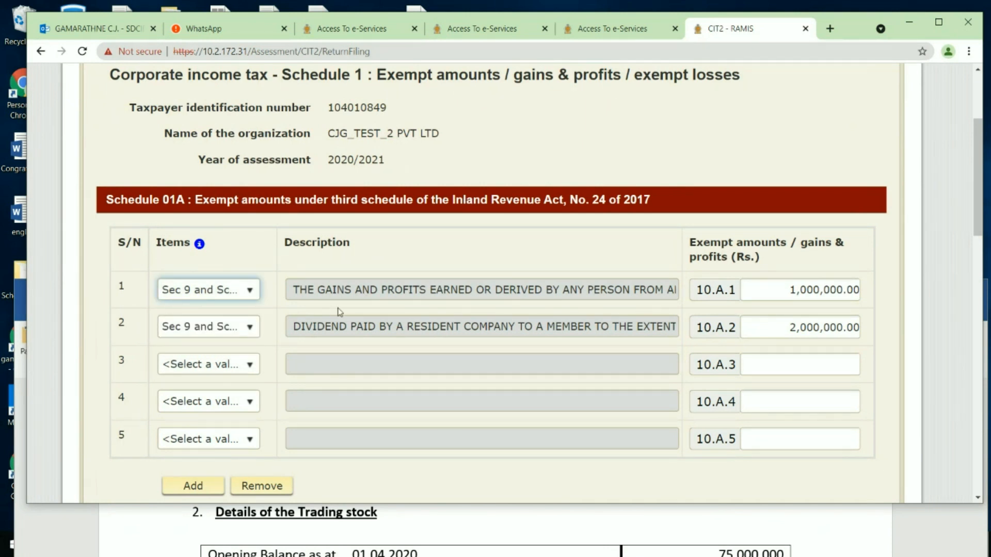
pyautogui.click(251, 291)
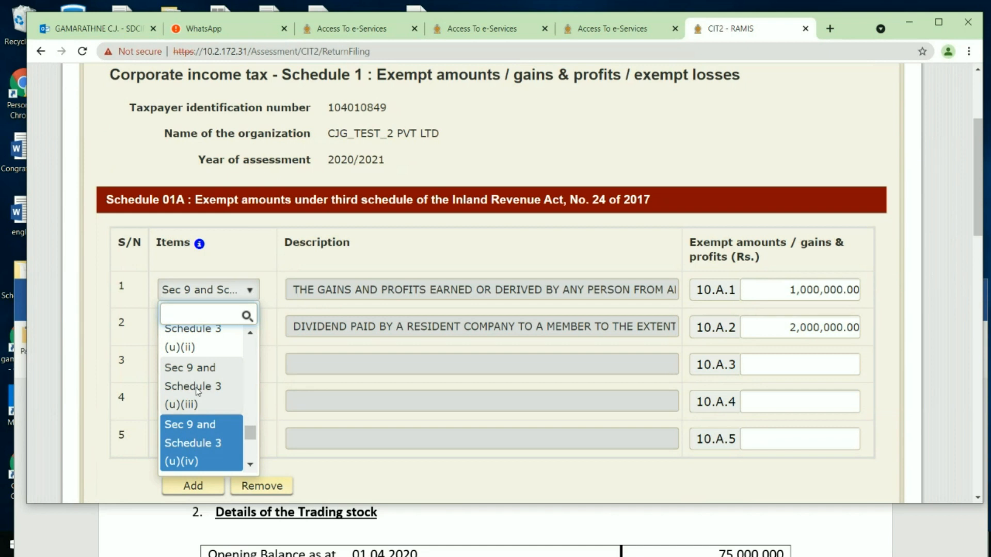
pyautogui.click(325, 347)
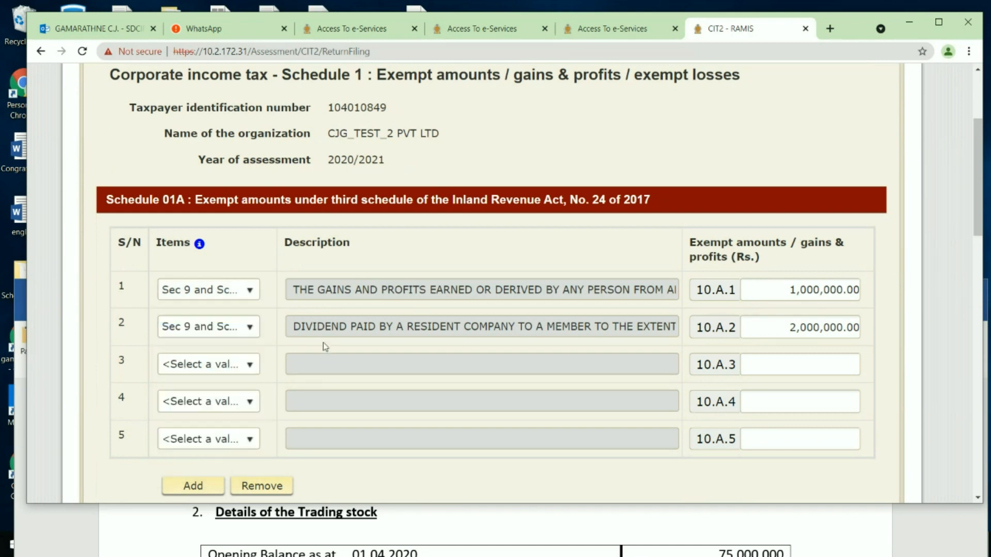
pyautogui.click(249, 327)
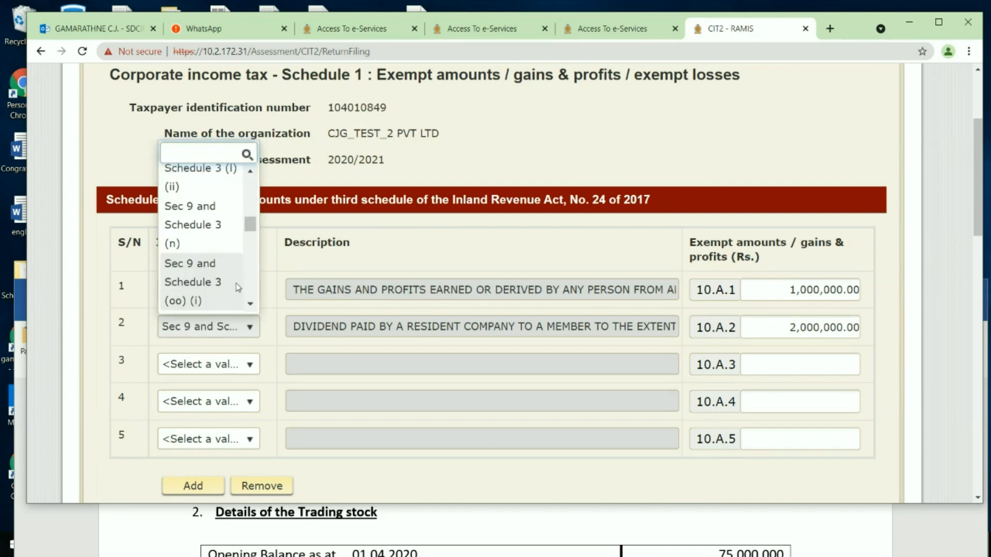
pyautogui.click(319, 353)
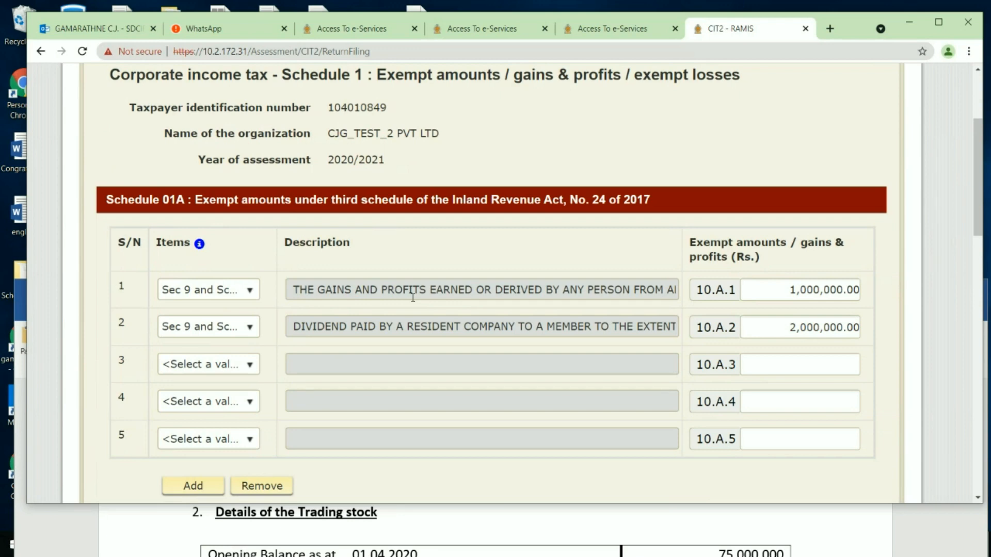
pyautogui.scroll(-7, 413, 298)
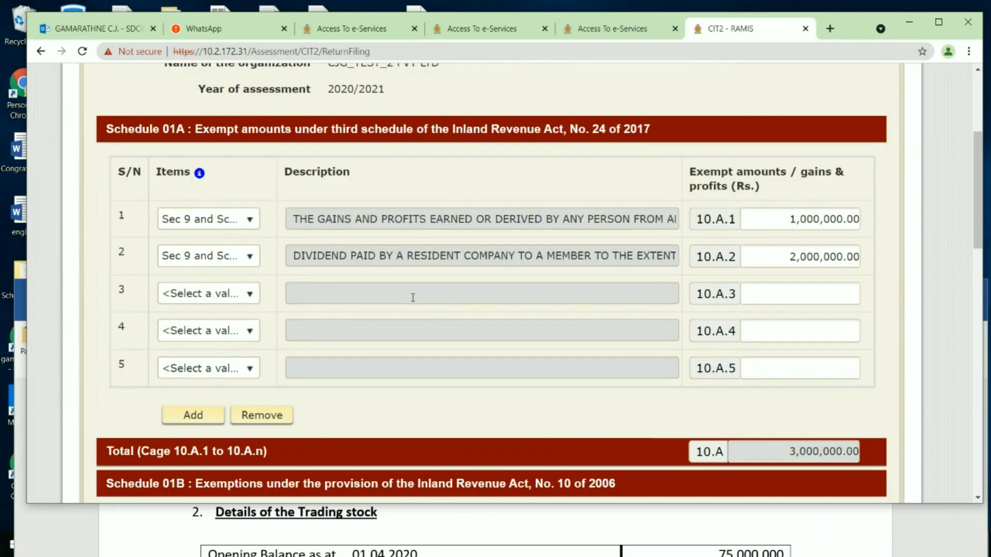
pyautogui.scroll(4, 412, 298)
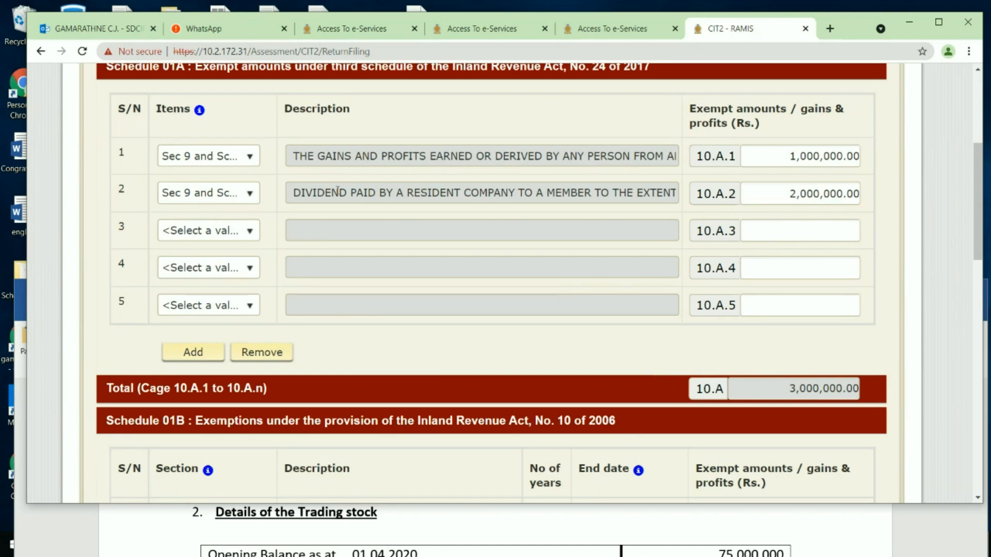
pyautogui.scroll(-1, 338, 190)
pyautogui.scroll(-1, 338, 190)
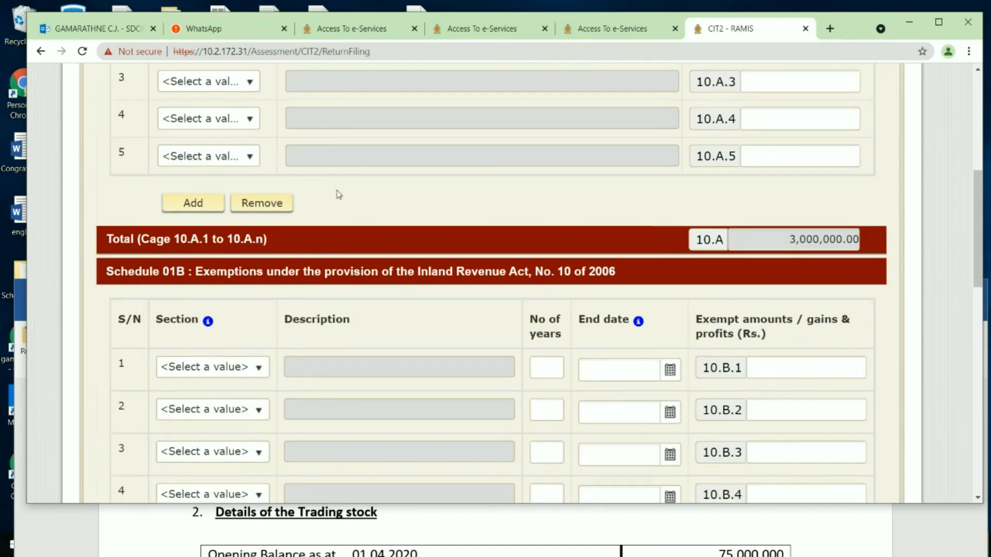
pyautogui.scroll(-2, 338, 195)
pyautogui.scroll(2, 339, 194)
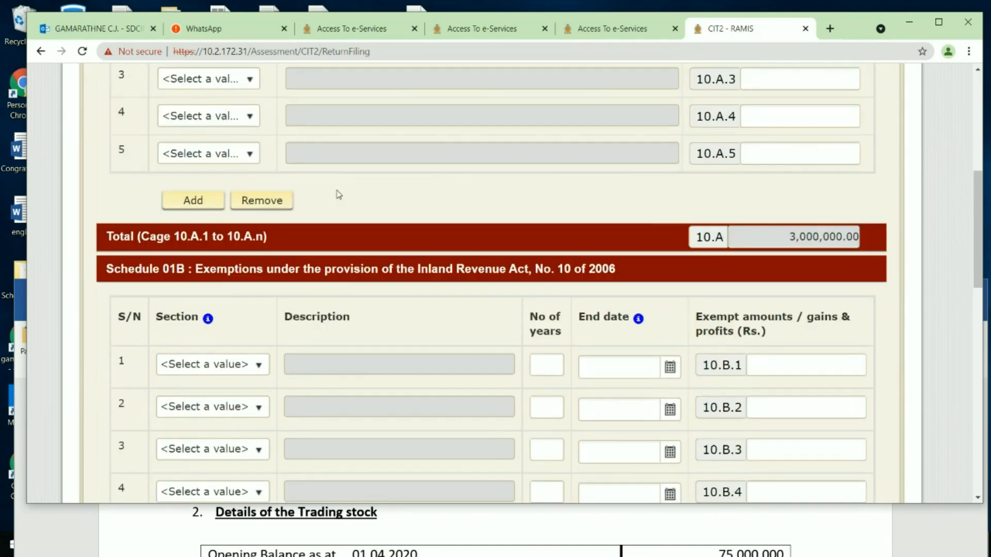
pyautogui.scroll(-2, 339, 194)
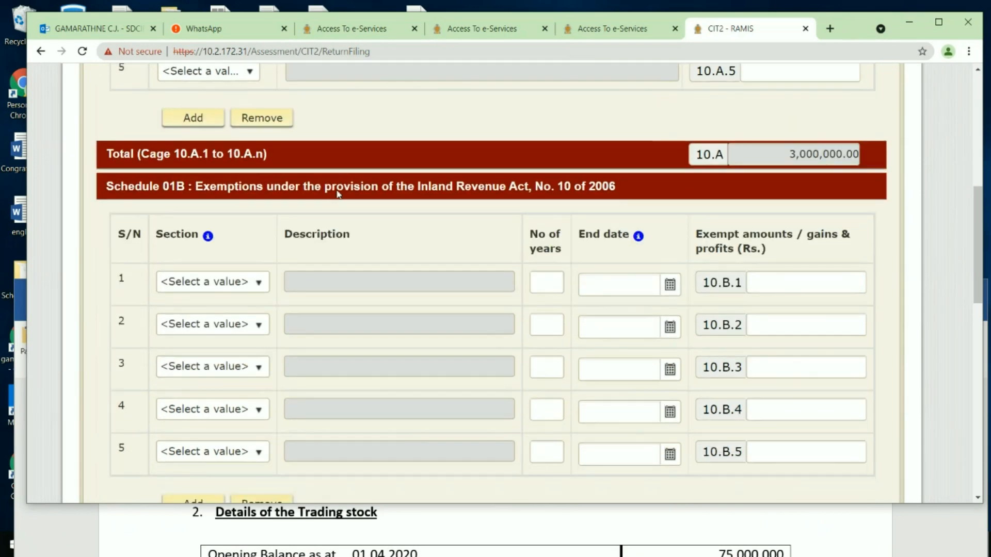
pyautogui.scroll(-1, 339, 194)
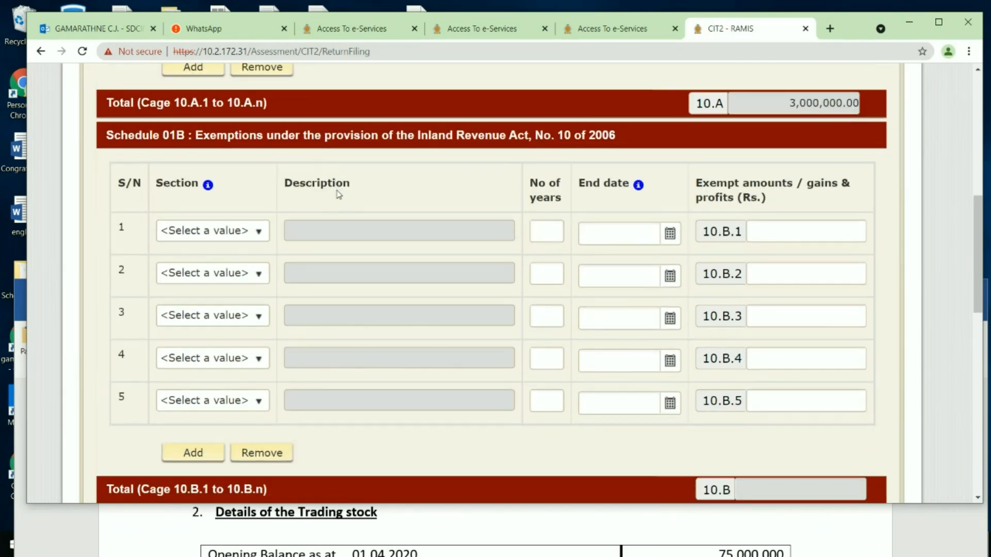
pyautogui.scroll(-1, 339, 194)
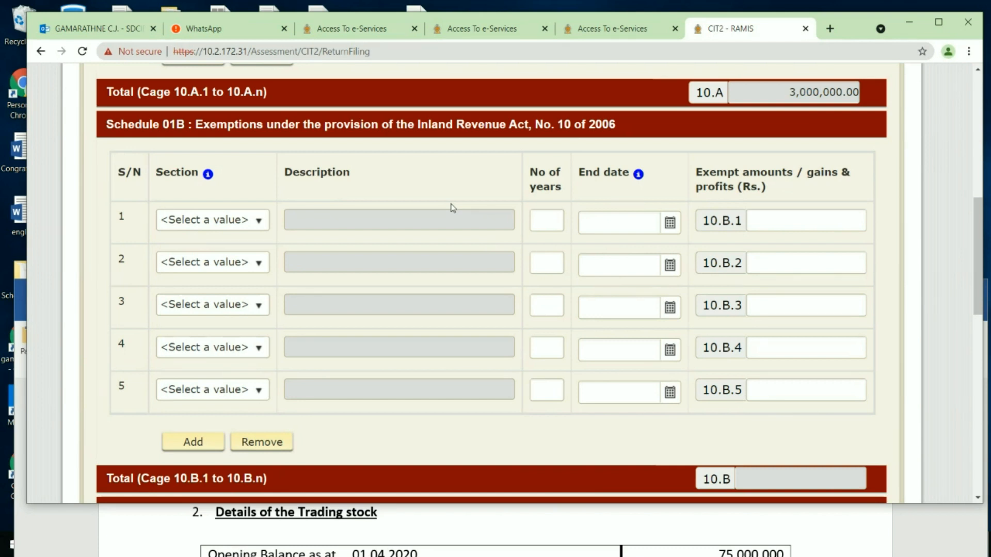
pyautogui.scroll(-1, 452, 207)
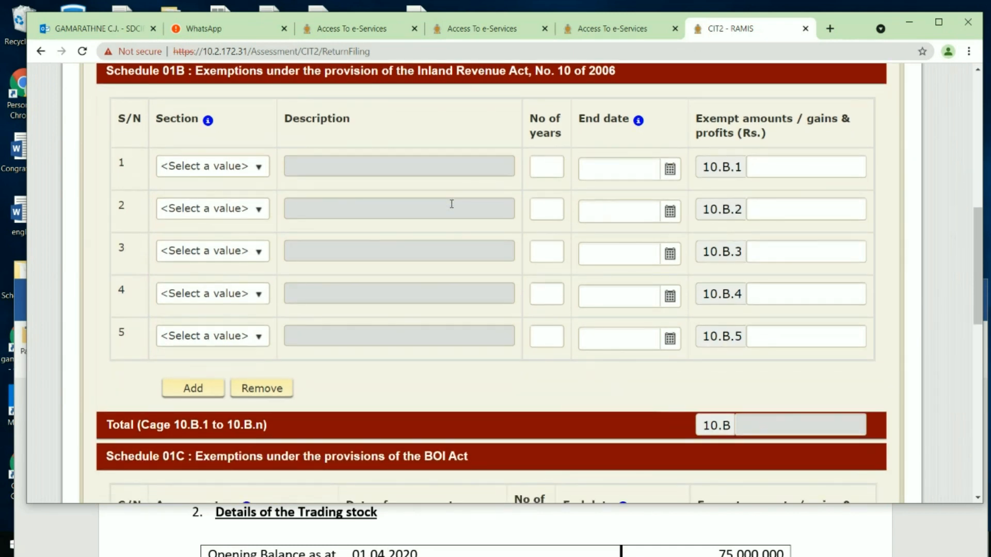
pyautogui.rightClick(452, 204)
pyautogui.click(268, 130)
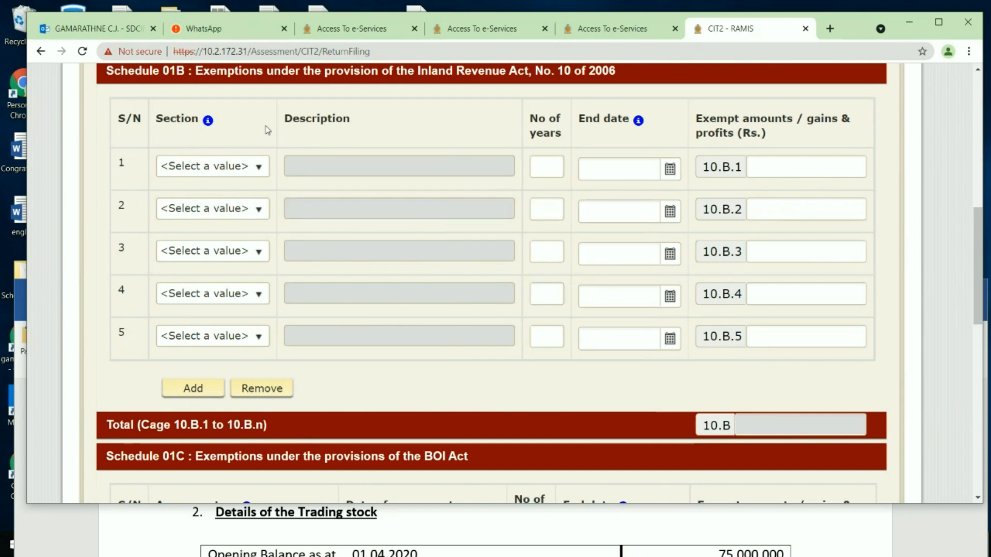
pyautogui.scroll(-3, 324, 165)
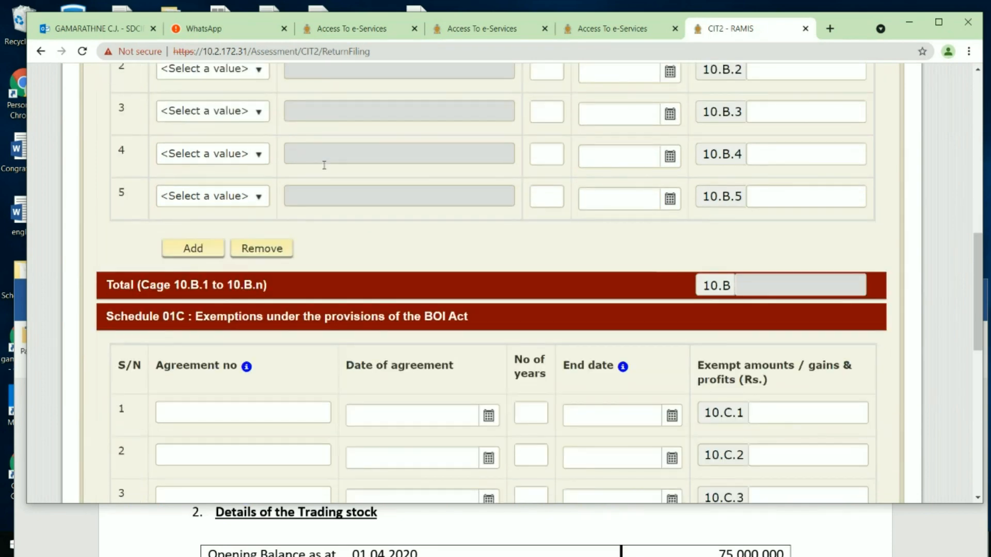
pyautogui.scroll(-3, 324, 165)
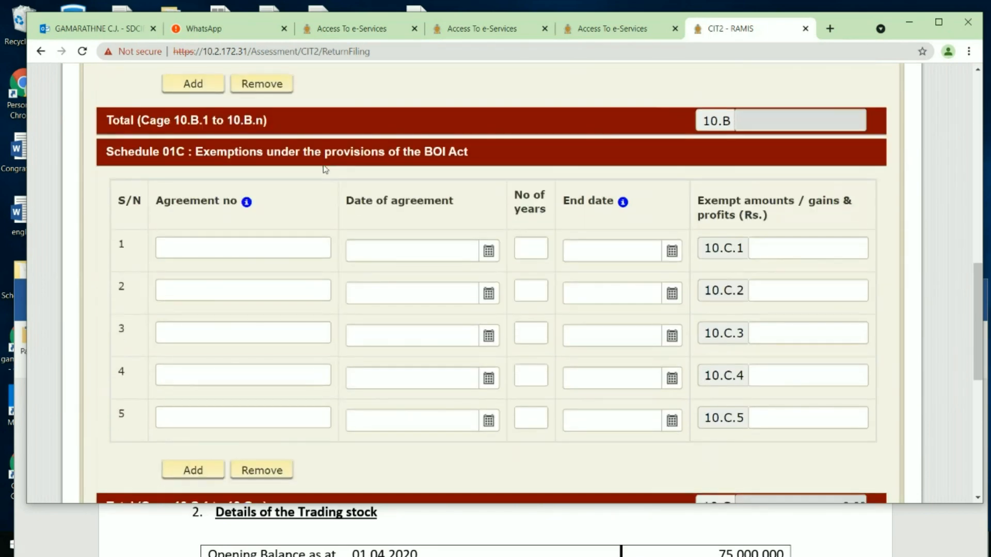
pyautogui.scroll(-1, 325, 169)
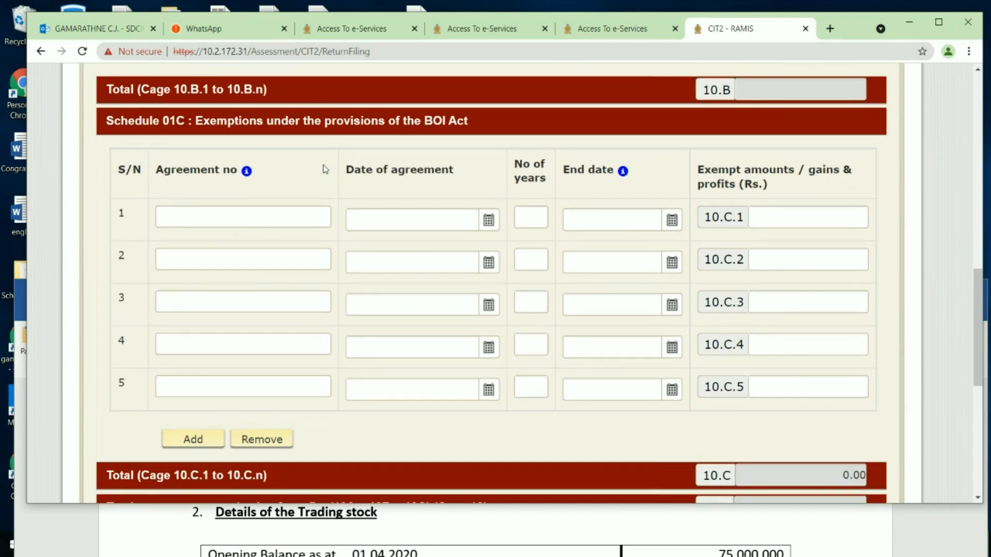
pyautogui.scroll(-1, 323, 165)
pyautogui.moveTo(248, 153)
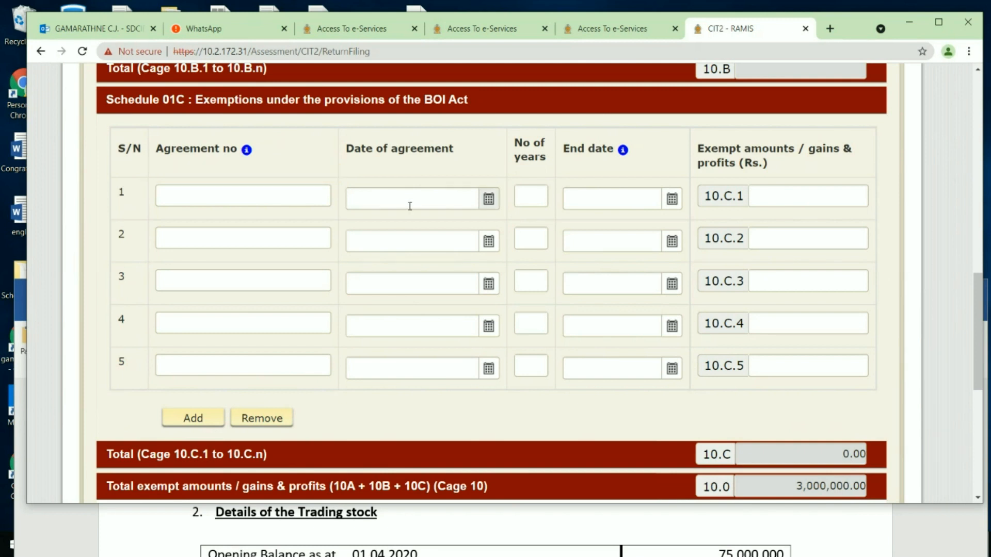
pyautogui.moveTo(626, 150)
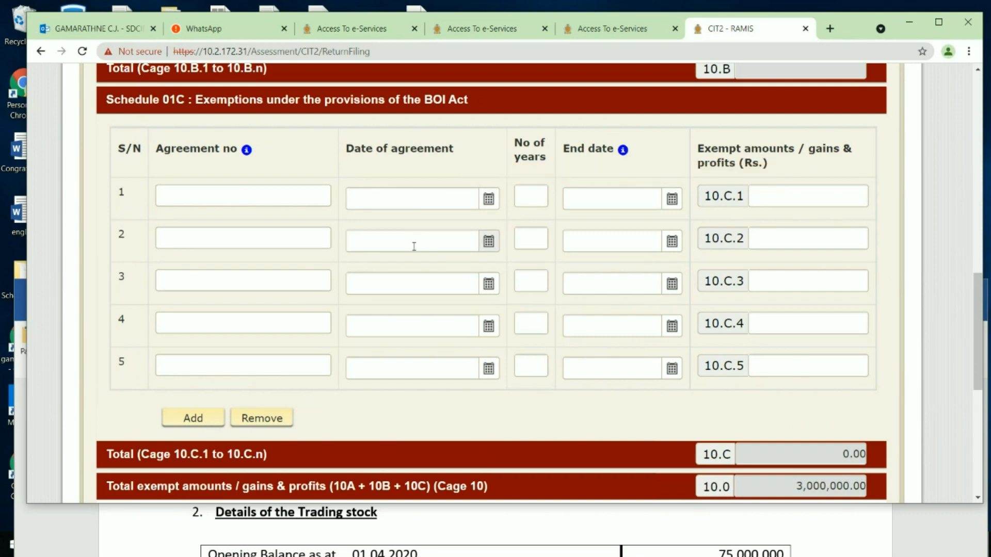
pyautogui.scroll(-1, 414, 246)
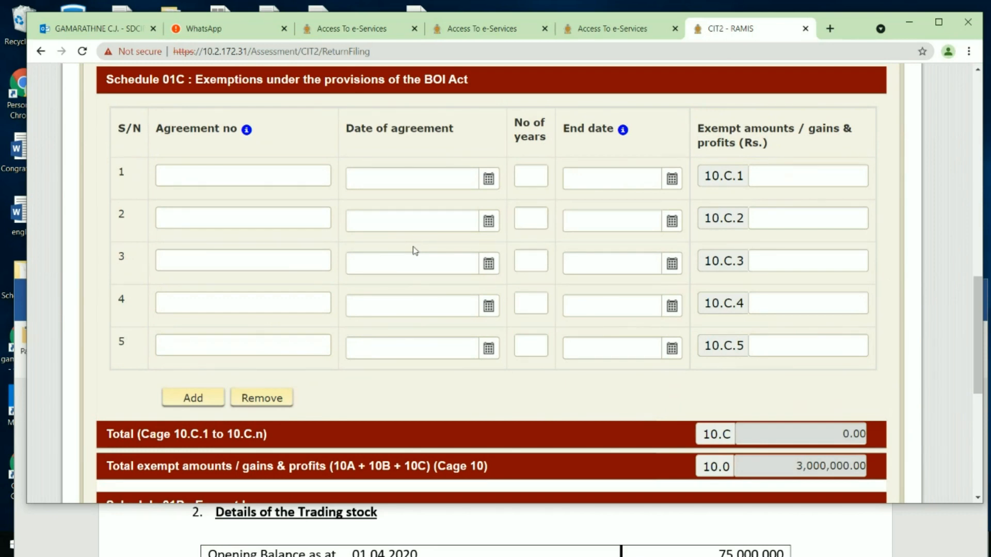
pyautogui.scroll(-6, 415, 250)
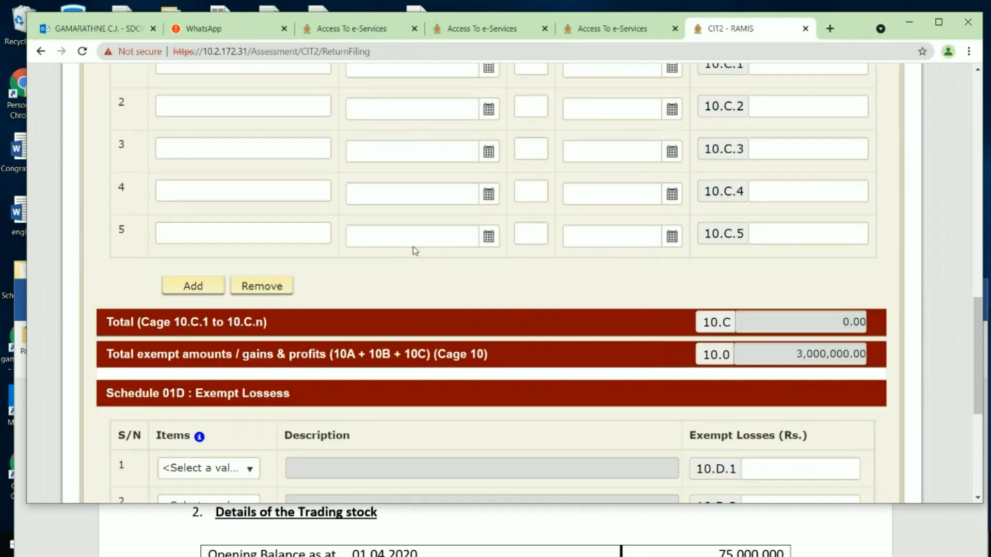
# Step: Compare the Schedule 01D exempt losses with the Example 1 data document
pyautogui.scroll(-2, 415, 250)
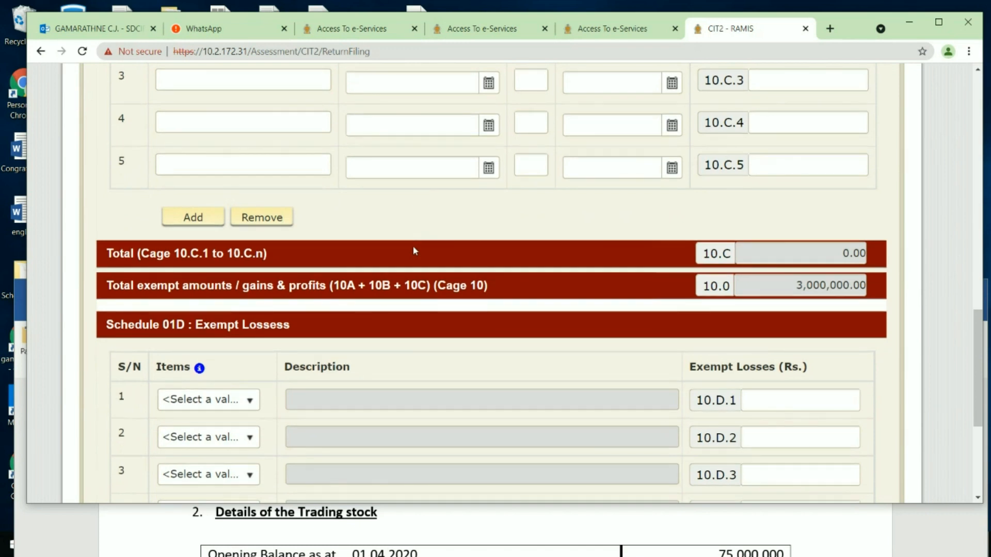
pyautogui.scroll(-2, 433, 204)
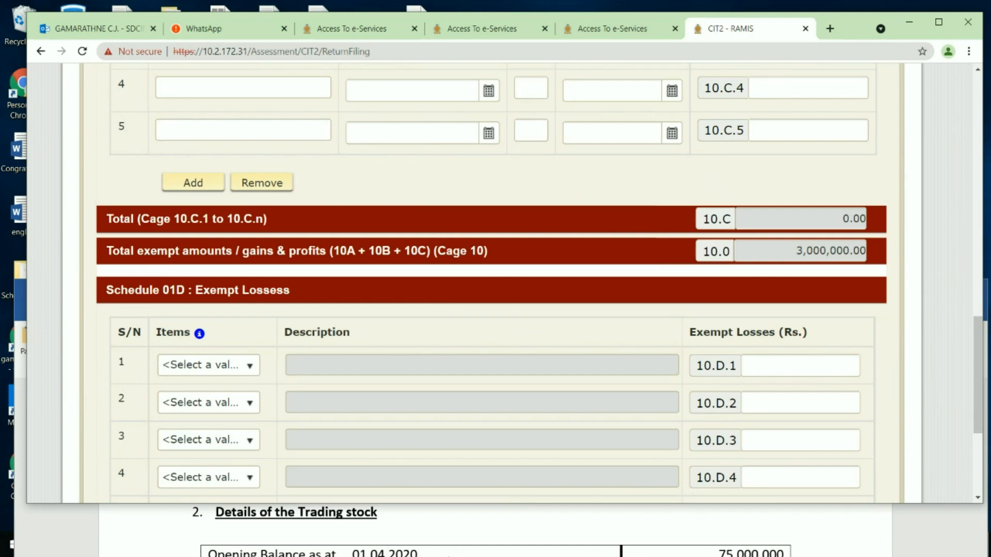
pyautogui.click(452, 536)
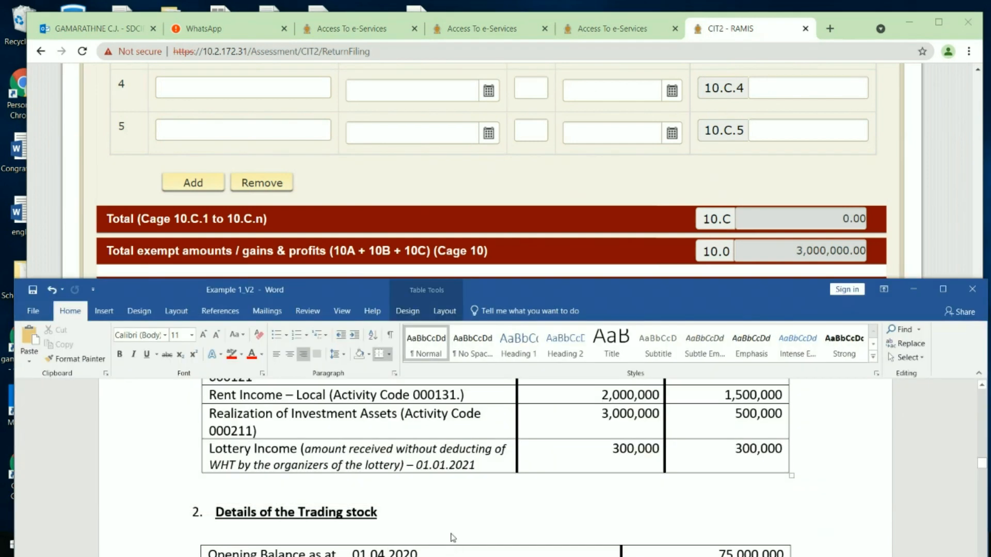
pyautogui.click(914, 289)
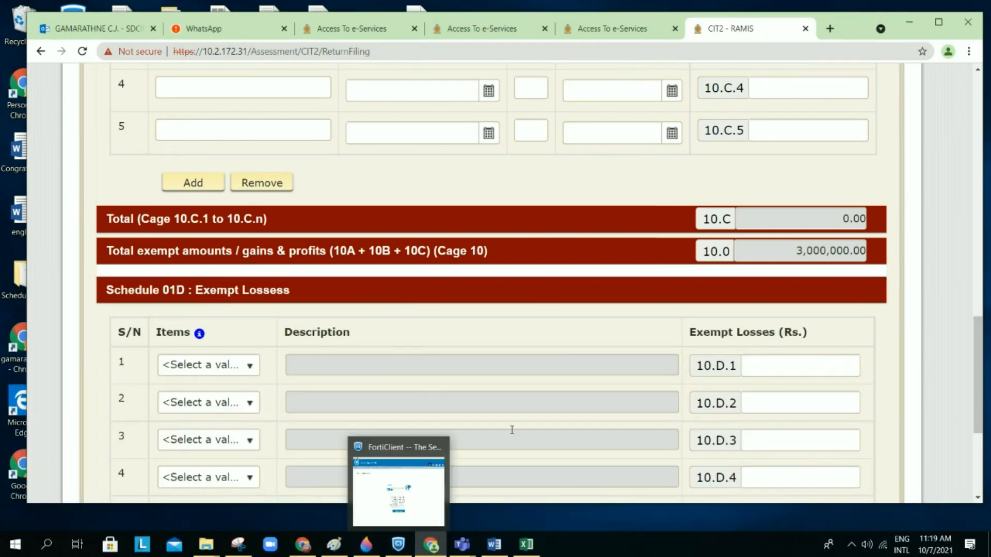
pyautogui.click(514, 430)
# Step: Review the Schedule 1 totals, including the Cage 10.0 label, and go back to Section 01
pyautogui.scroll(-1, 514, 430)
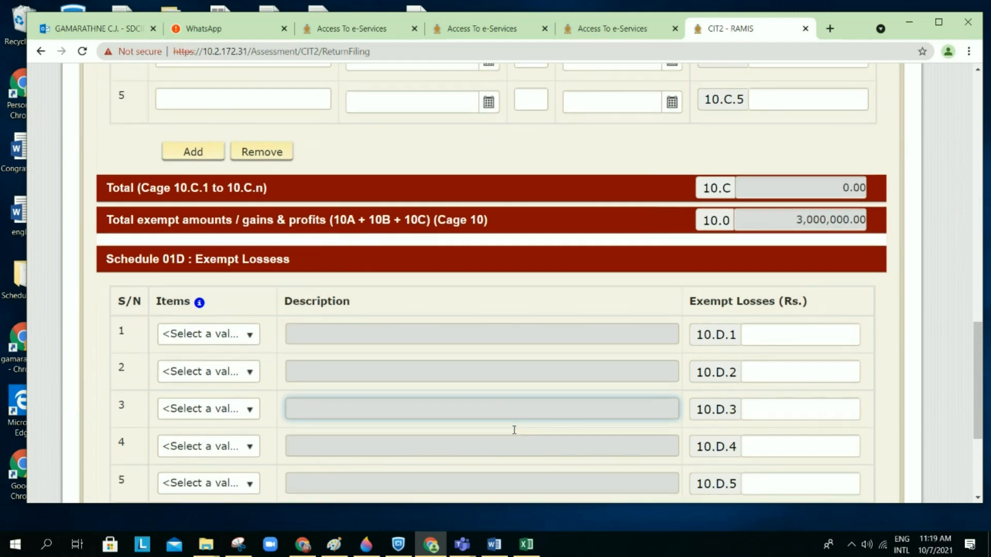
pyautogui.scroll(1, 514, 430)
pyautogui.scroll(1, 513, 430)
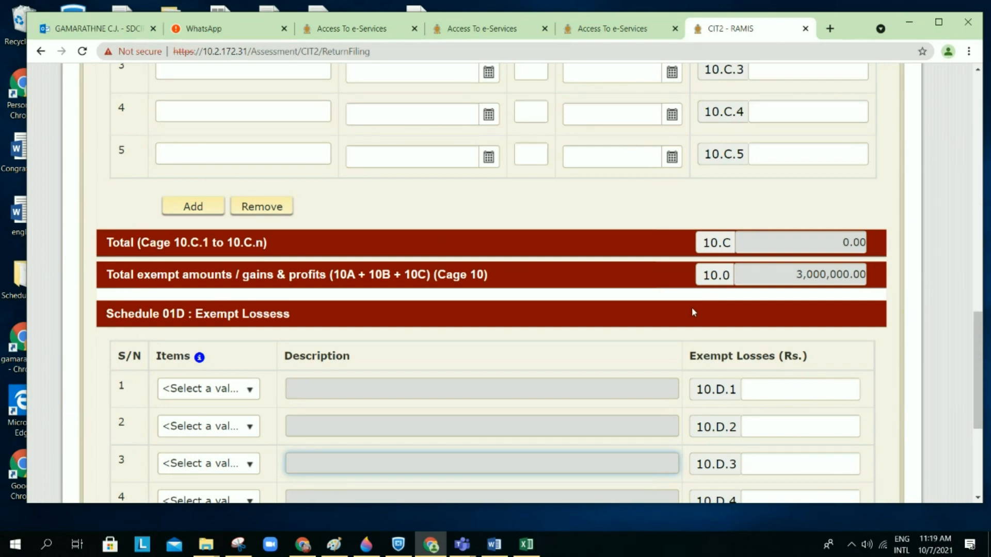
pyautogui.scroll(-2, 692, 308)
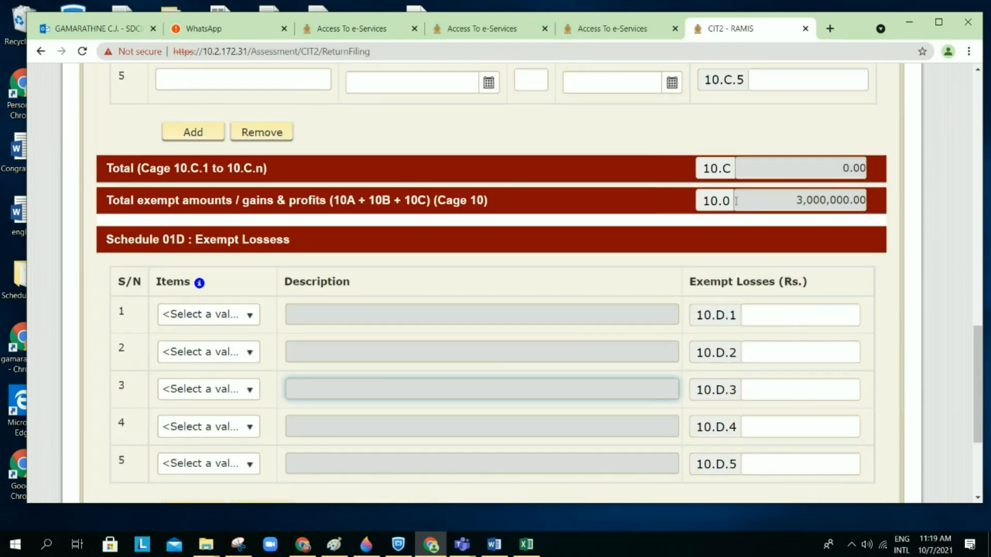
pyautogui.moveTo(703, 200); pyautogui.dragTo(734, 209)
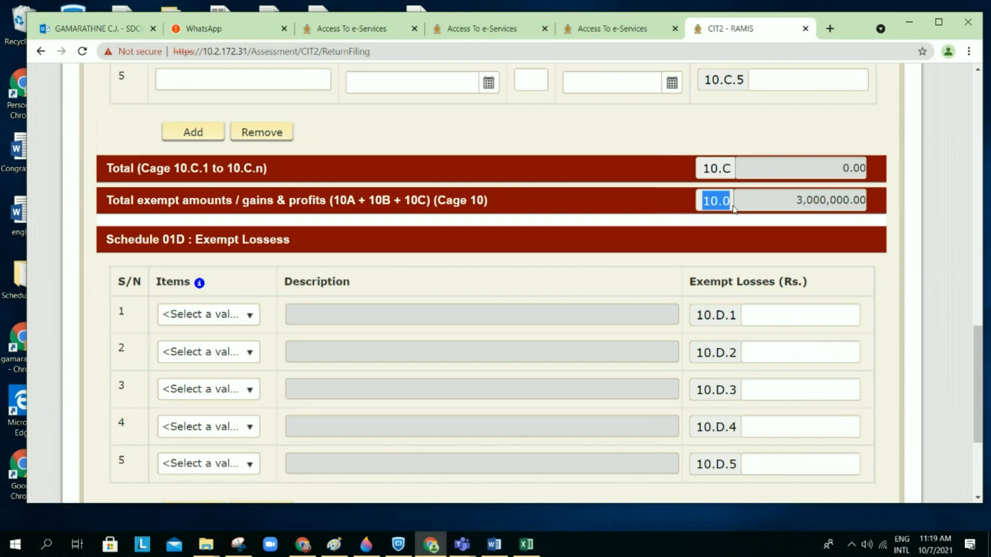
pyautogui.click(714, 229)
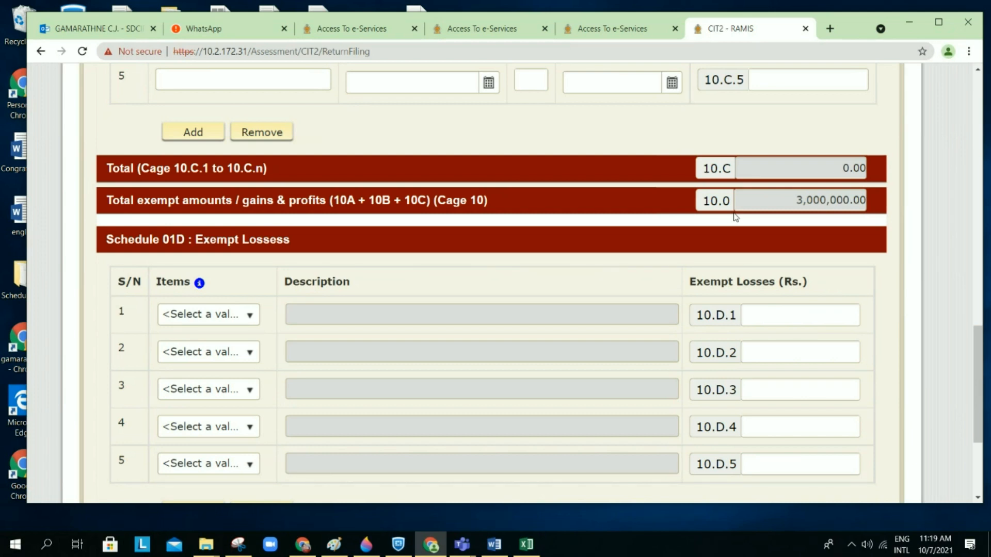
pyautogui.scroll(-5, 735, 217)
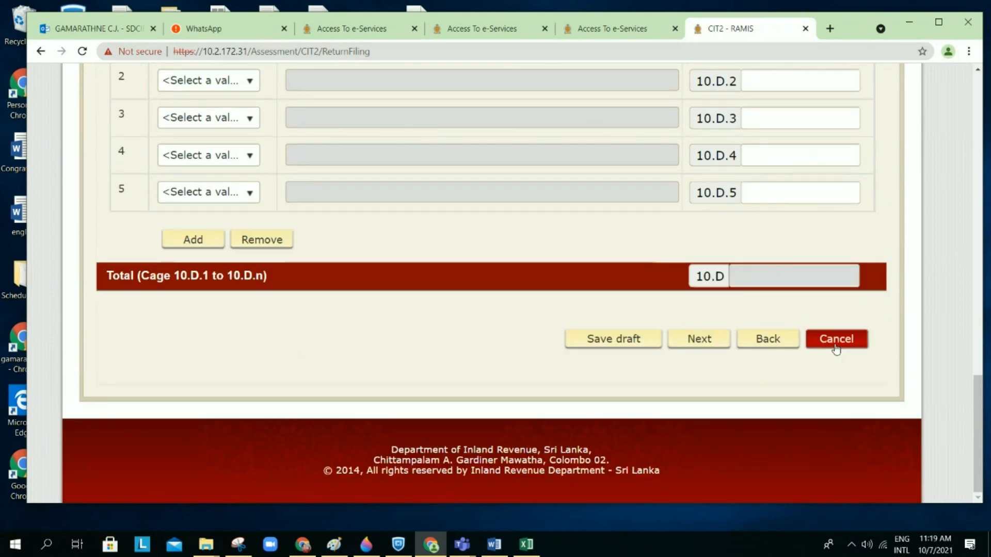
pyautogui.click(768, 339)
pyautogui.scroll(13, 718, 261)
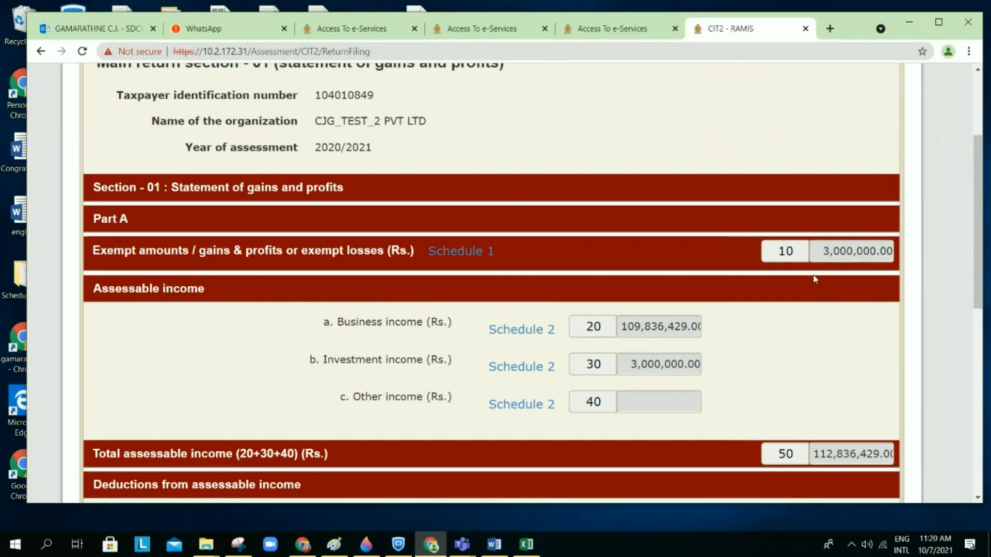
# Step: Open the Schedule 2 business income summary and read its information notes
pyautogui.click(538, 331)
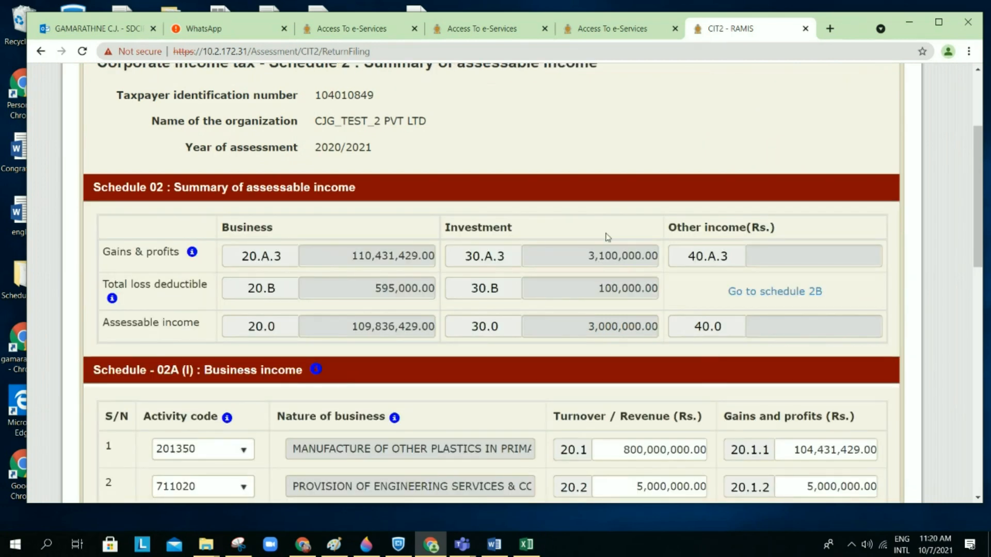
pyautogui.scroll(-2, 642, 197)
pyautogui.scroll(1, 642, 197)
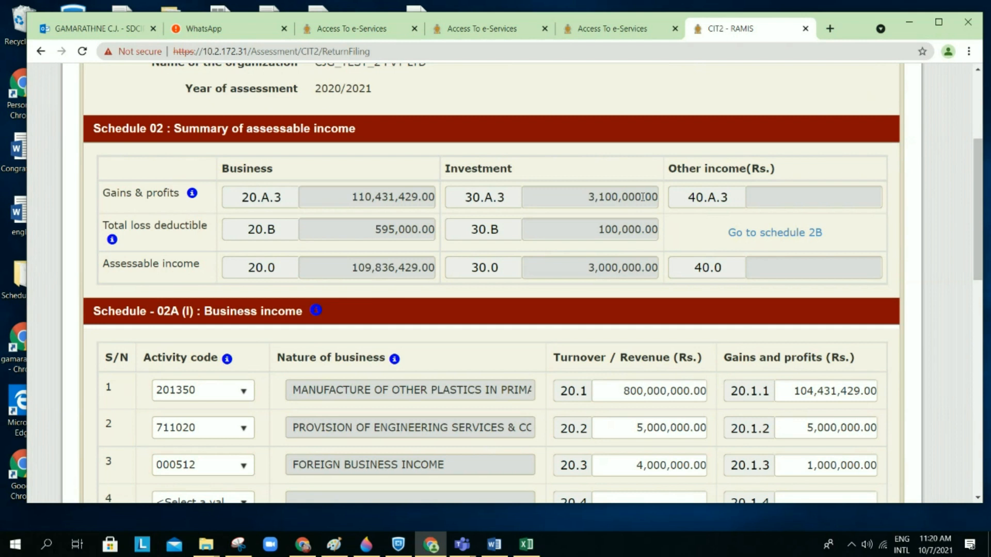
pyautogui.scroll(-1, 642, 197)
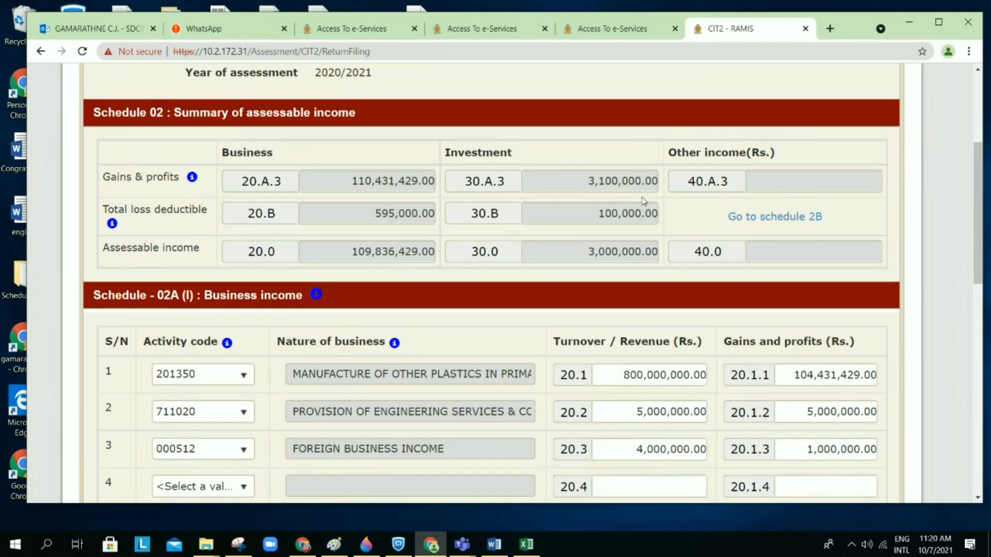
pyautogui.scroll(-1, 643, 201)
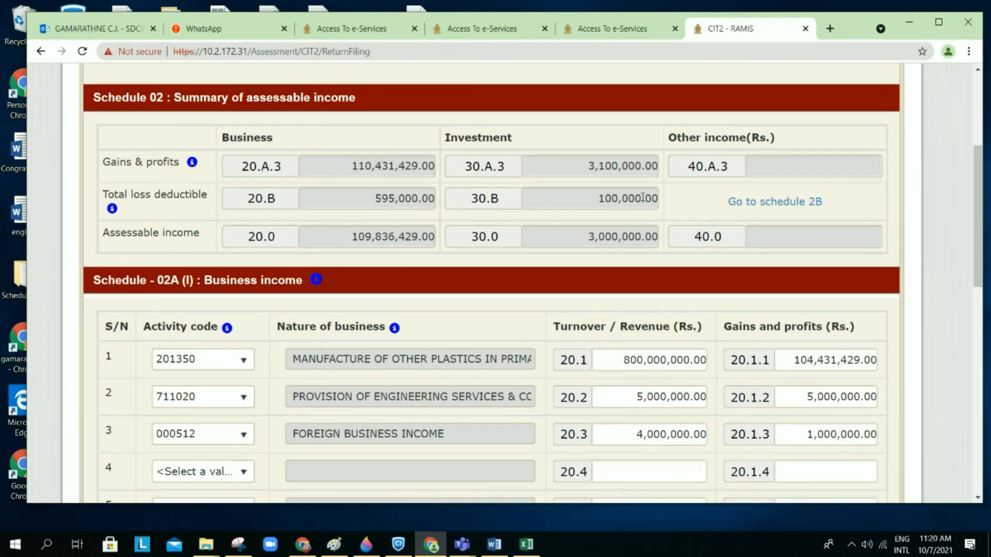
pyautogui.scroll(-1, 642, 198)
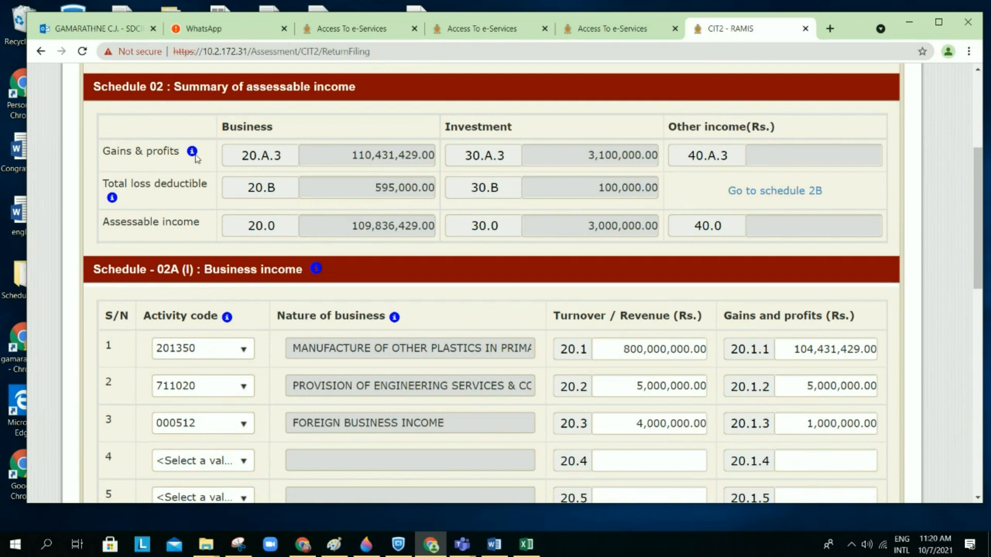
# Step: Review the three Schedule 02A (I) activities totalling 809,000,000.00 turnover, then add another row
pyautogui.moveTo(195, 155)
pyautogui.moveTo(113, 200)
pyautogui.scroll(-1, 294, 243)
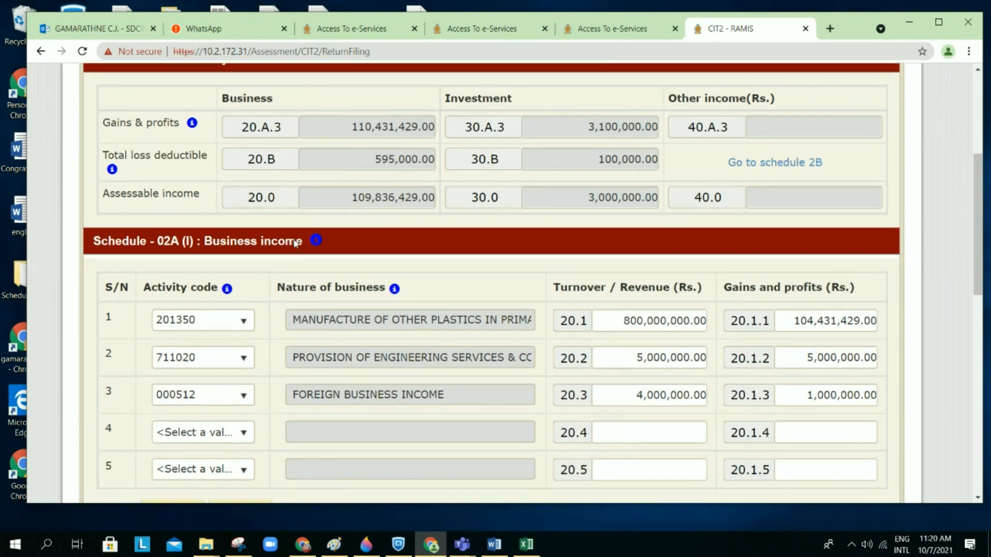
pyautogui.scroll(-2, 296, 243)
pyautogui.scroll(-3, 294, 240)
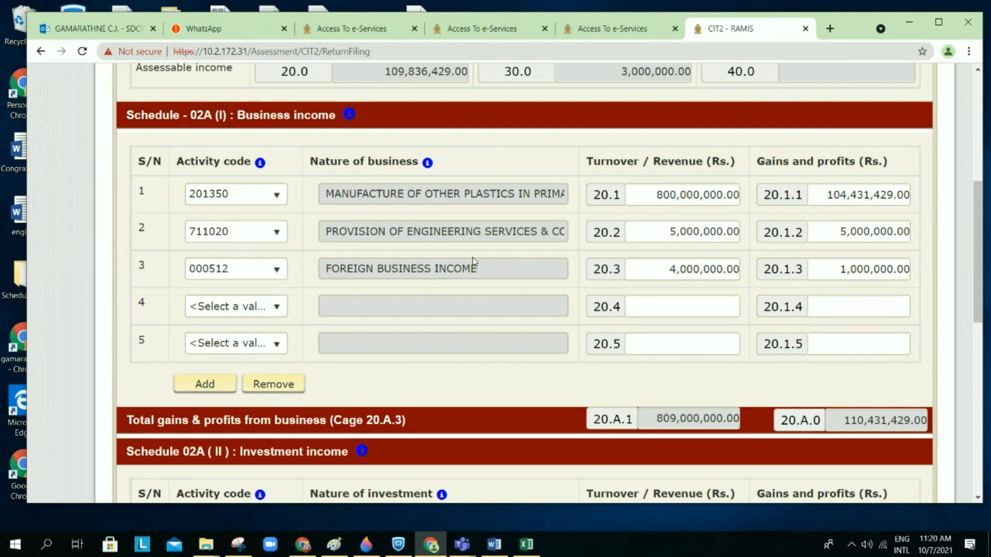
pyautogui.scroll(-2, 474, 262)
pyautogui.scroll(1, 474, 261)
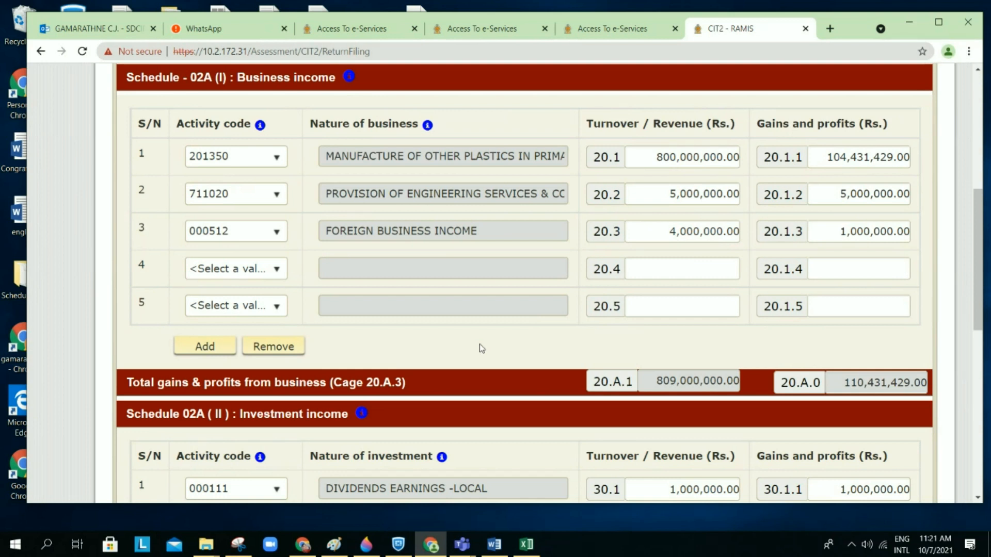
pyautogui.scroll(-1, 480, 348)
pyautogui.click(218, 334)
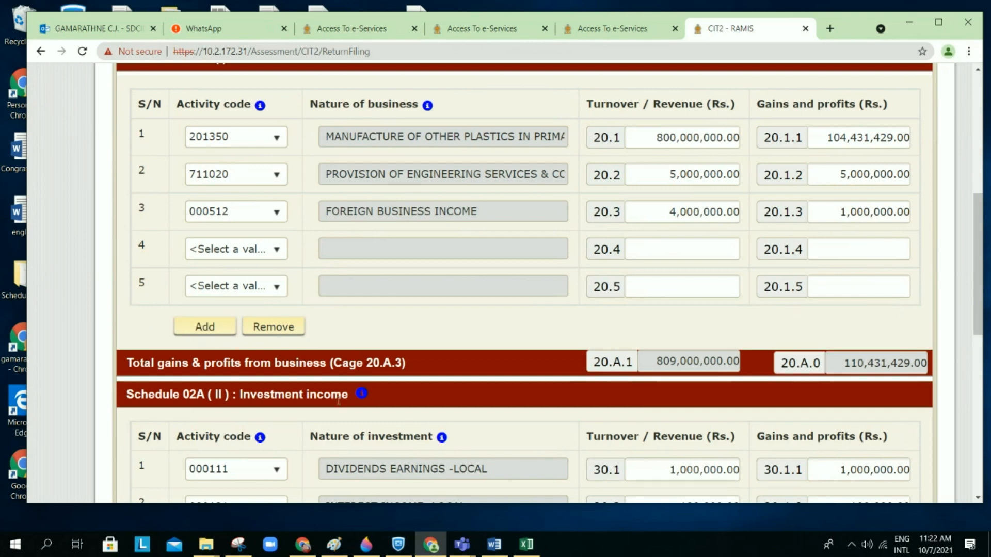
# Step: Scroll through the Schedule 02 summary down to the Schedule 2B link
pyautogui.scroll(-3, 339, 401)
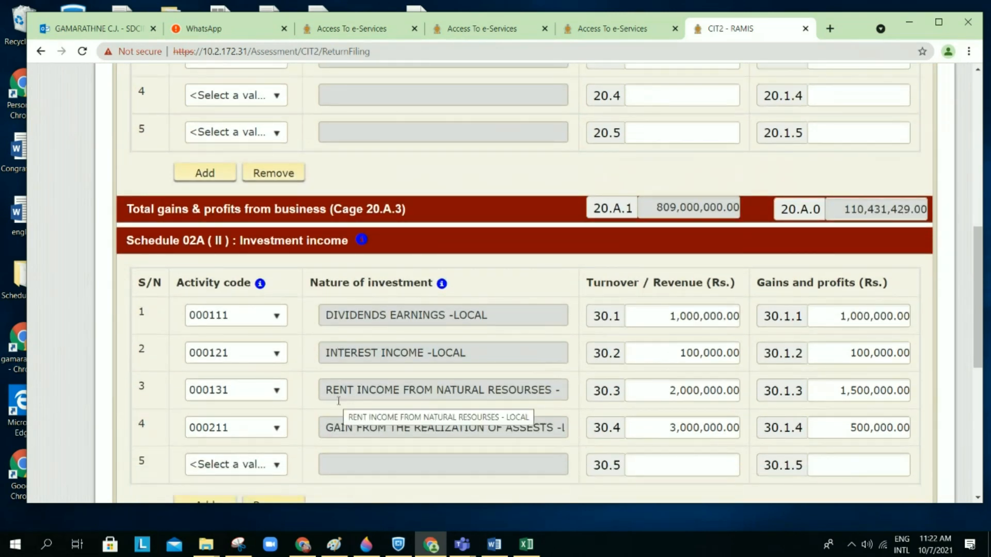
pyautogui.scroll(-1, 338, 401)
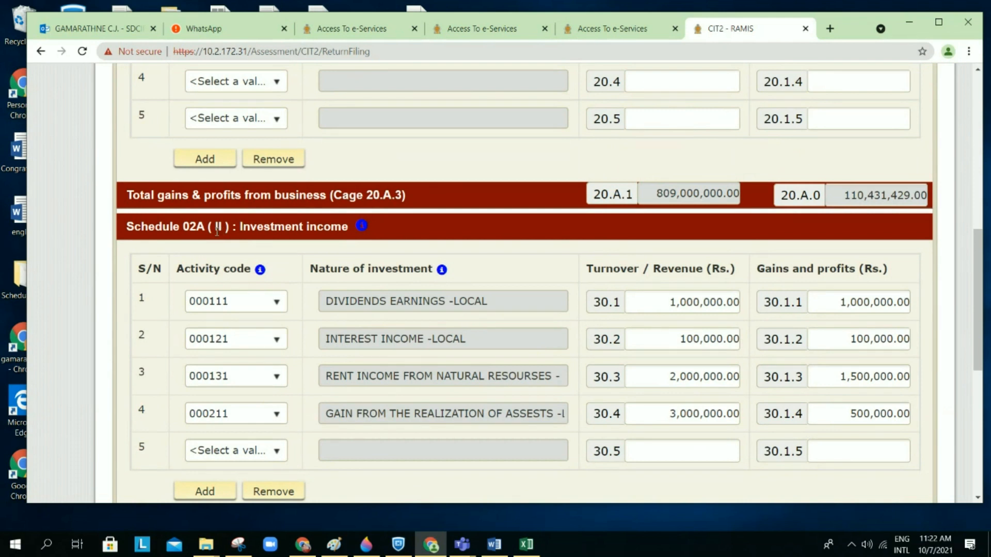
pyautogui.scroll(-1, 321, 319)
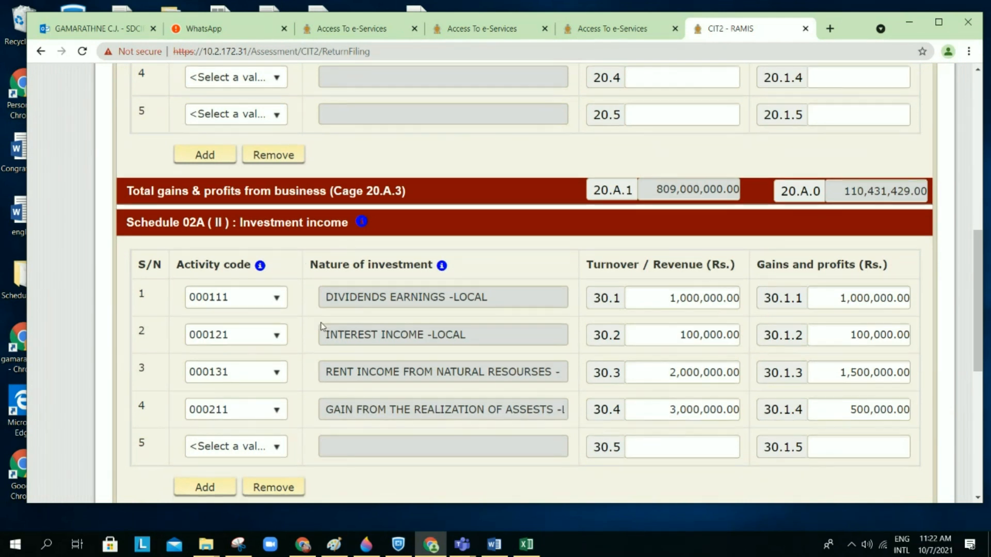
pyautogui.scroll(-1, 328, 311)
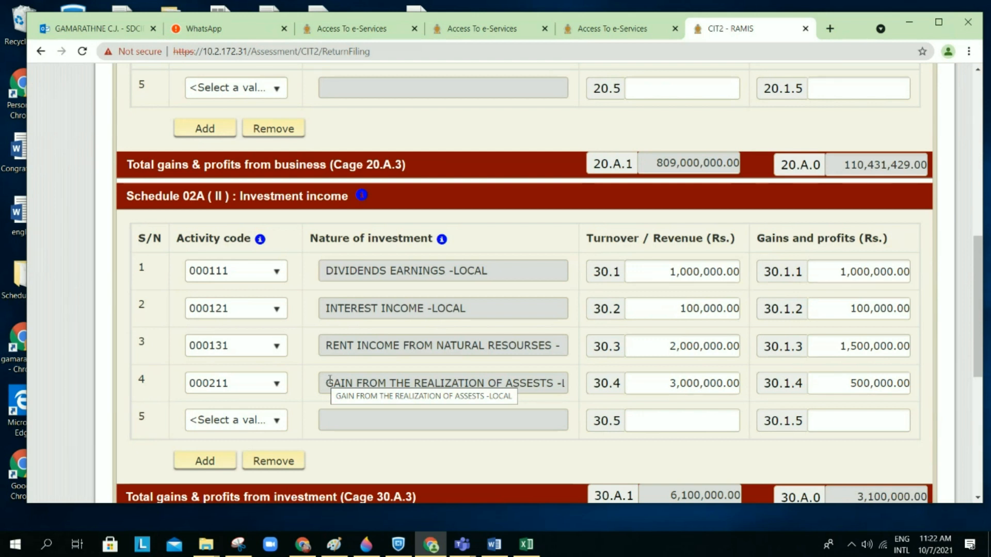
pyautogui.scroll(-1, 476, 326)
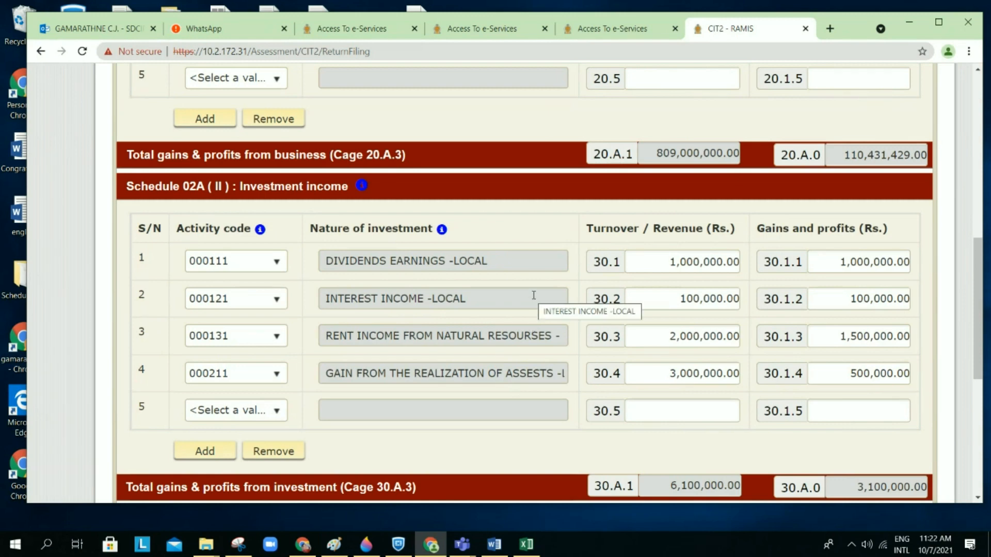
pyautogui.scroll(-1, 534, 295)
pyautogui.scroll(-1, 534, 296)
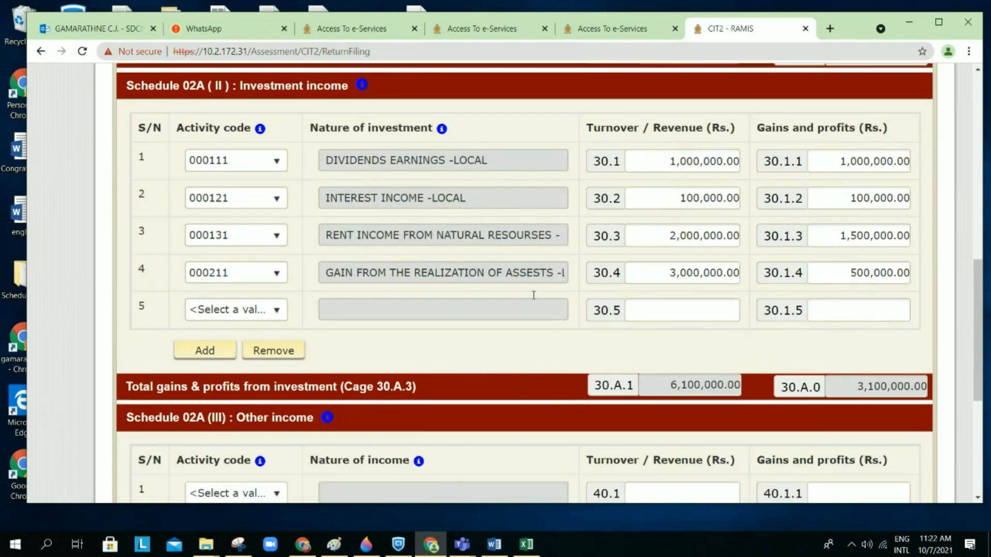
pyautogui.scroll(-1, 534, 295)
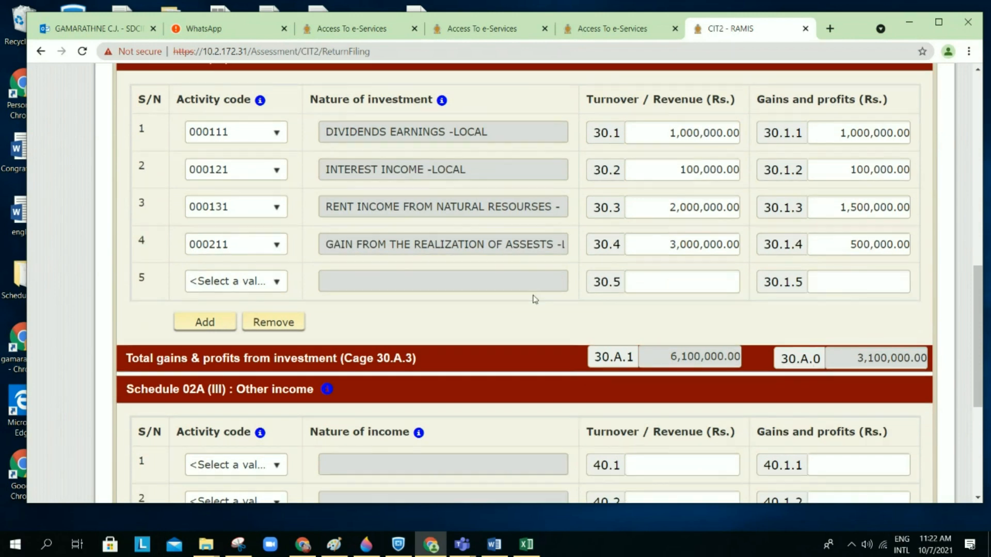
pyautogui.scroll(-6, 534, 298)
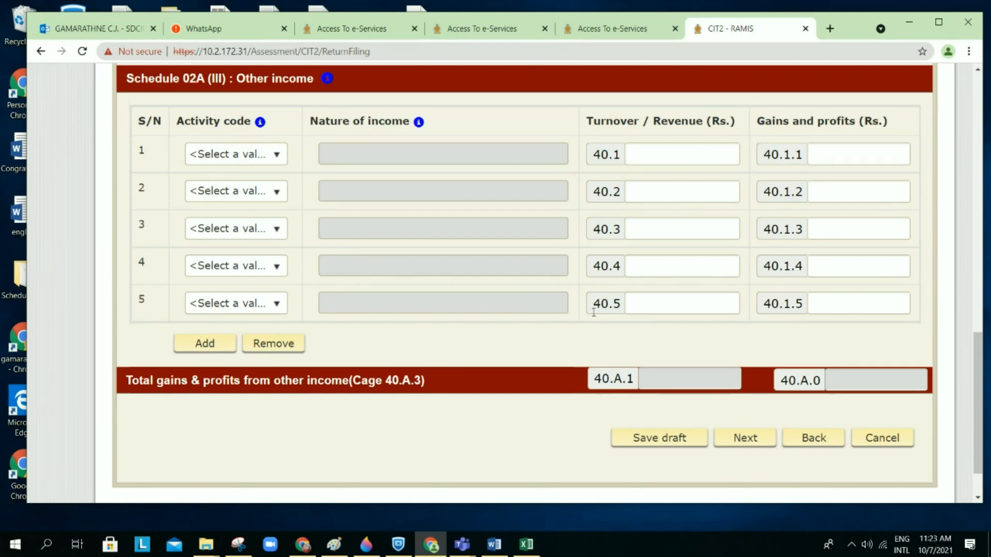
pyautogui.scroll(-1, 573, 338)
pyautogui.scroll(-1, 573, 338)
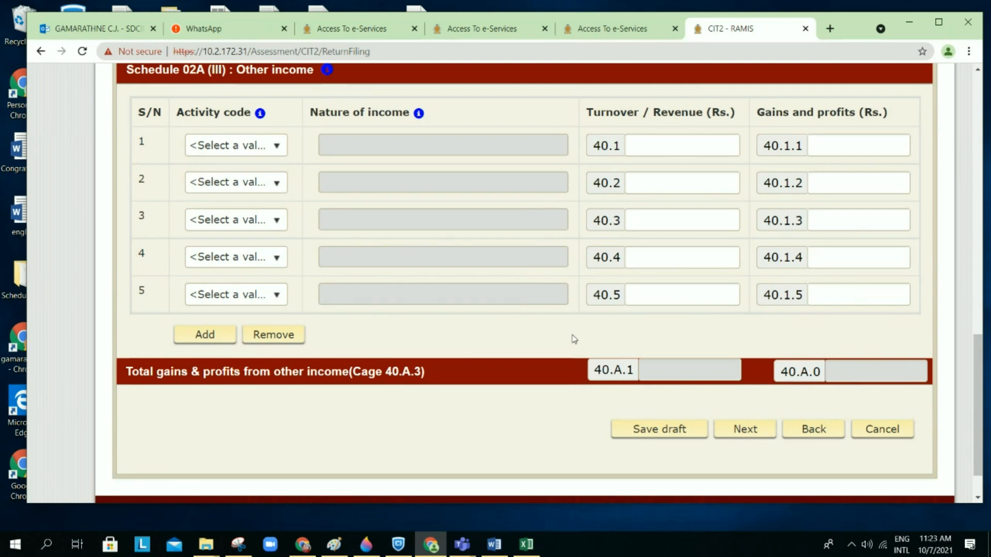
pyautogui.scroll(15, 573, 339)
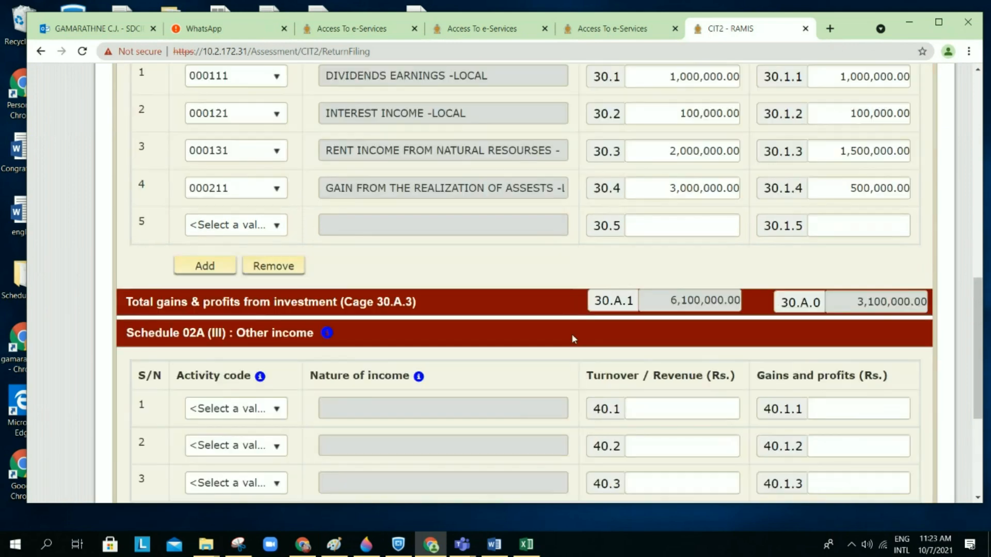
pyautogui.scroll(1, 575, 338)
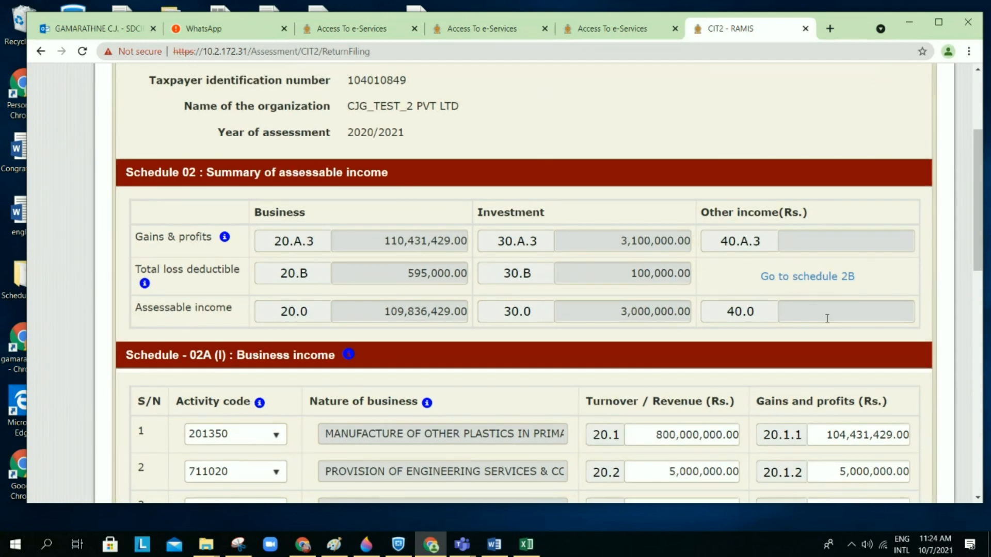
# Step: Open Schedule 2B and review losses: 595,000.00 business (545,000.00 local, 50,000.00 foreign), 100,000.00 investment
pyautogui.click(814, 279)
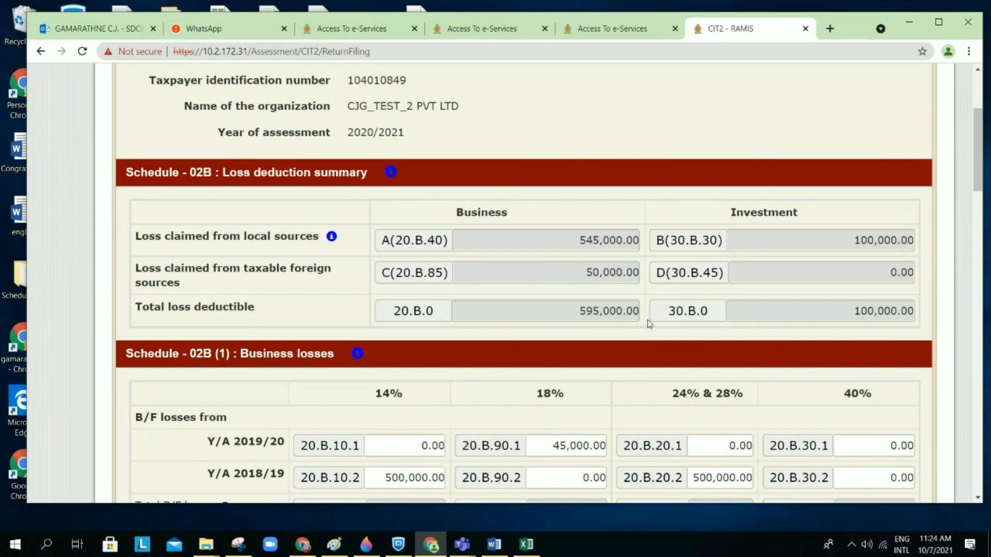
pyautogui.scroll(-1, 606, 359)
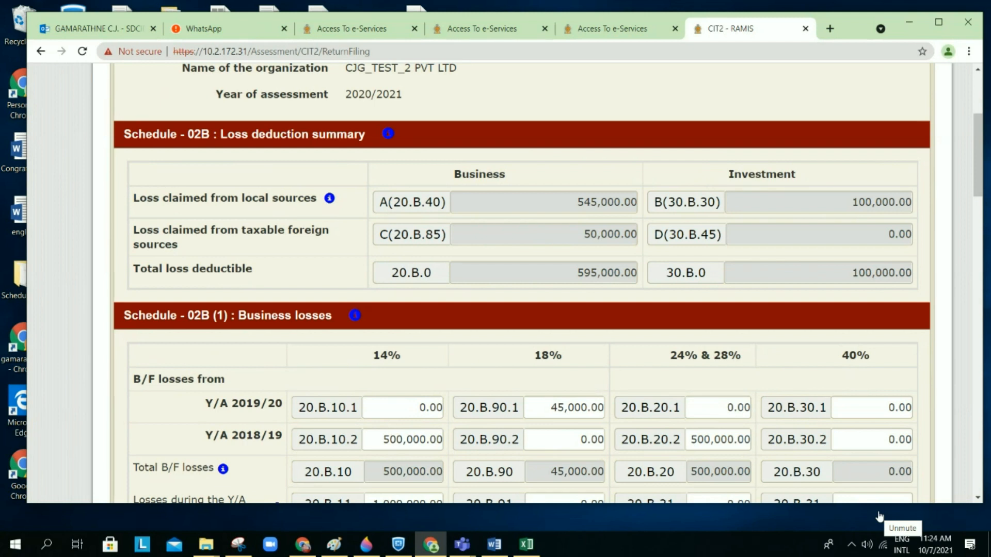
pyautogui.click(879, 516)
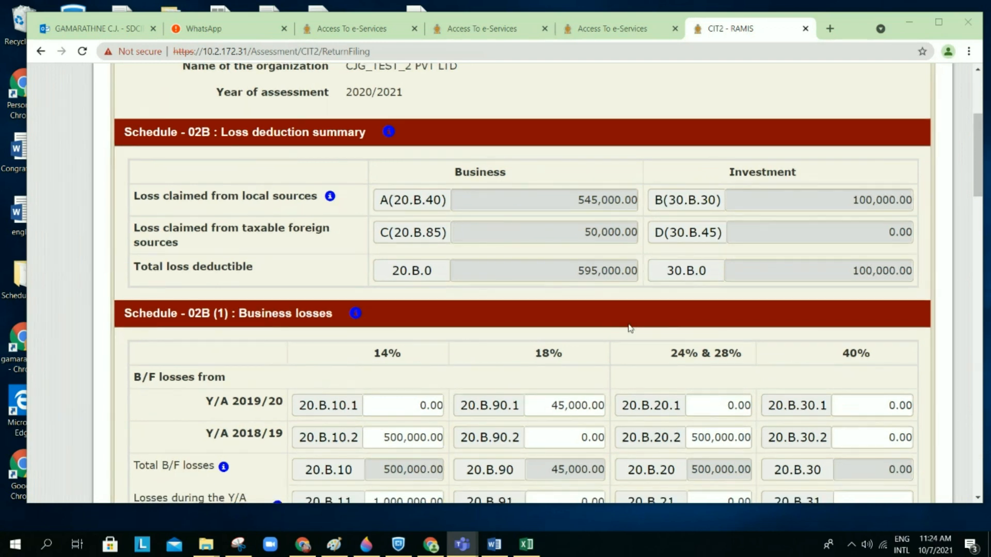
pyautogui.scroll(-1, 631, 328)
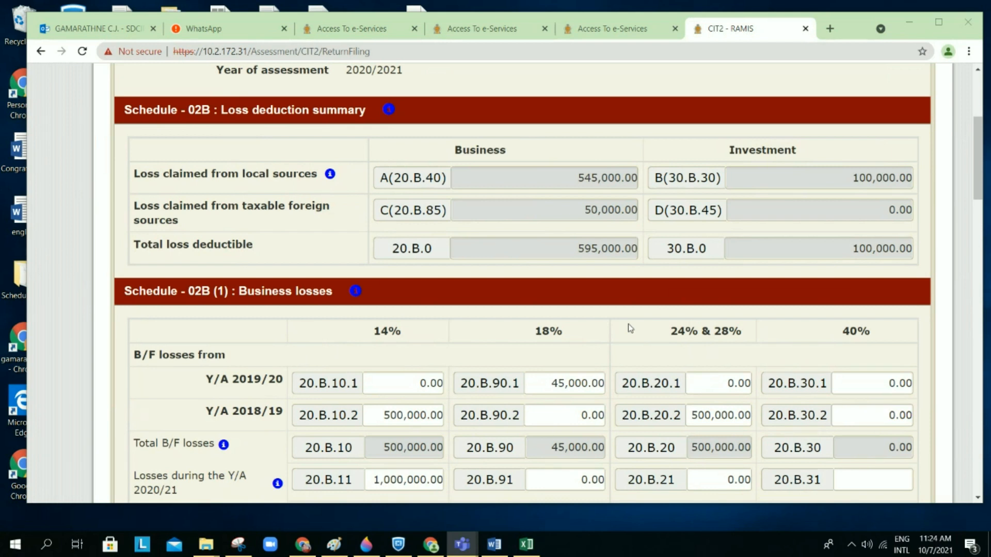
pyautogui.scroll(-1, 630, 329)
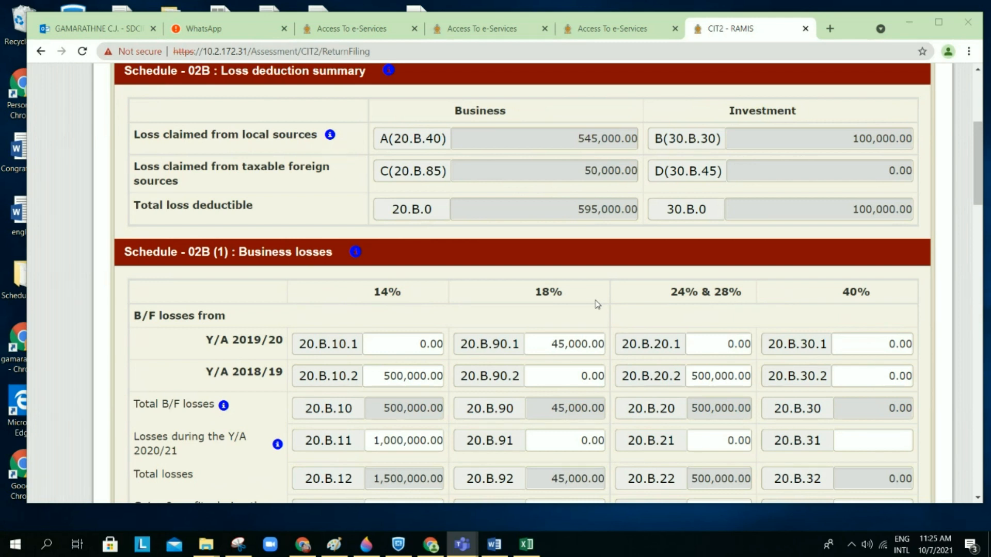
pyautogui.scroll(1, 600, 224)
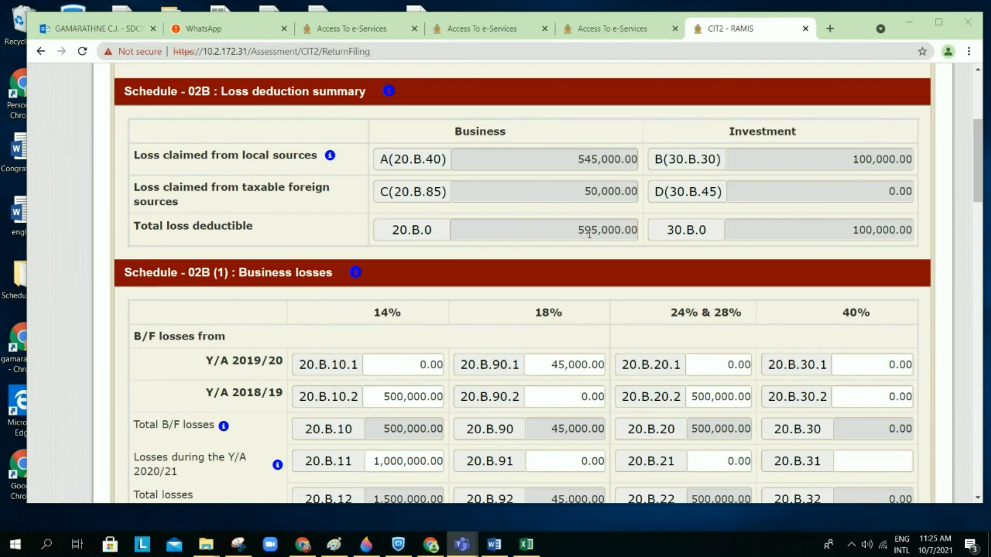
pyautogui.scroll(-1, 589, 233)
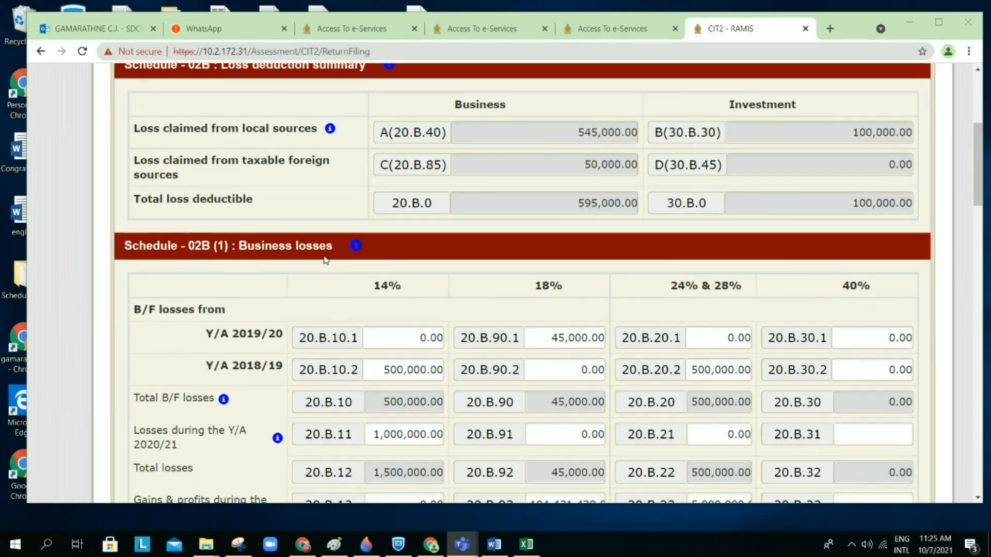
pyautogui.scroll(-1, 351, 260)
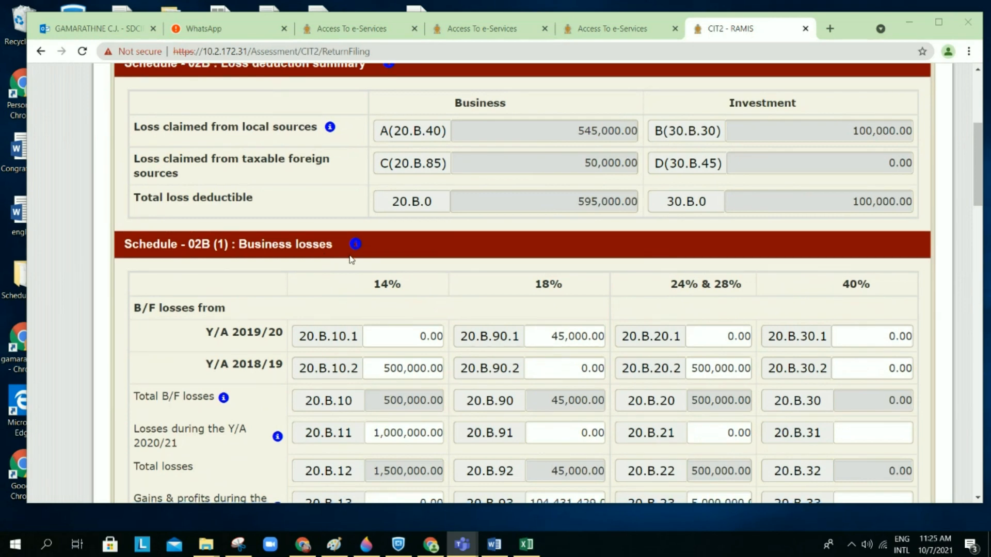
pyautogui.scroll(-10, 351, 260)
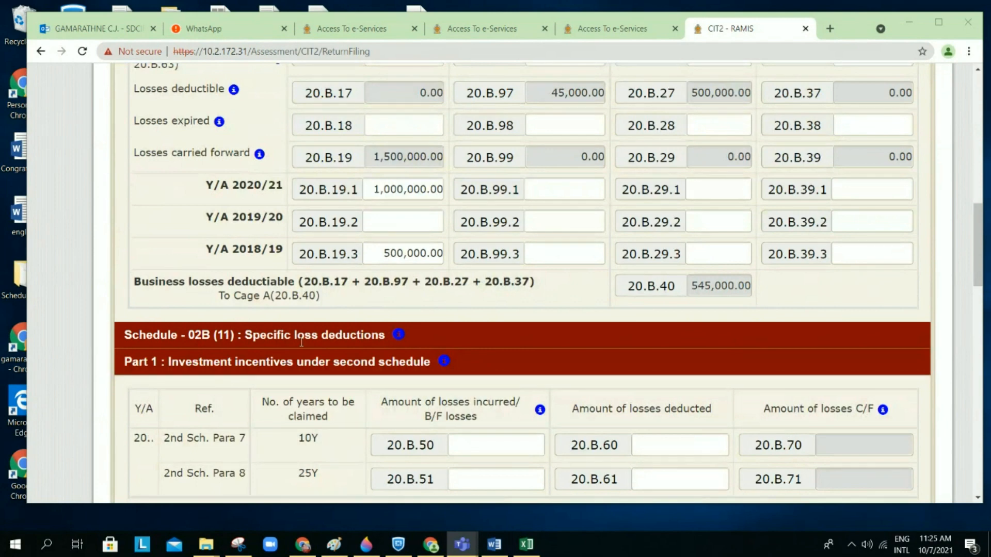
pyautogui.scroll(-2, 301, 342)
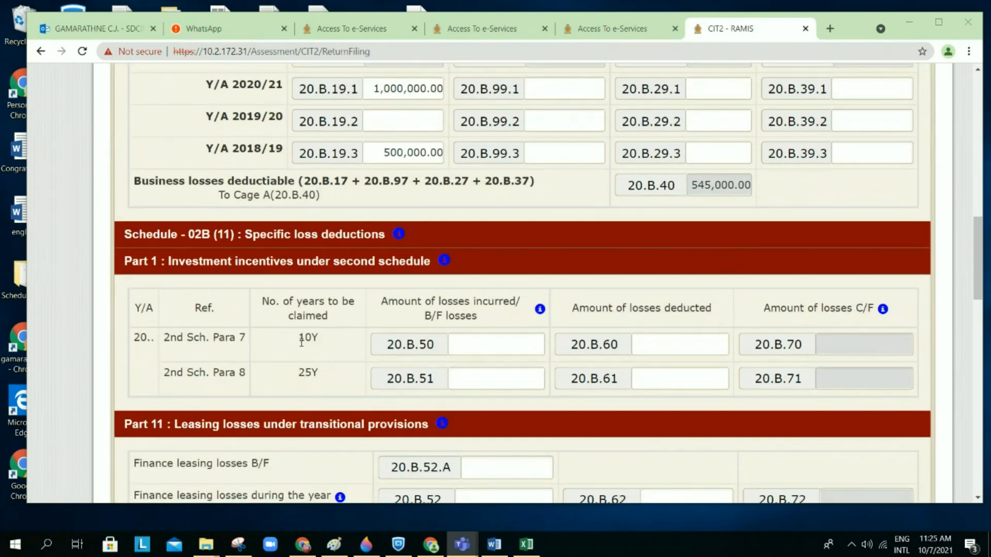
pyautogui.scroll(-8, 302, 342)
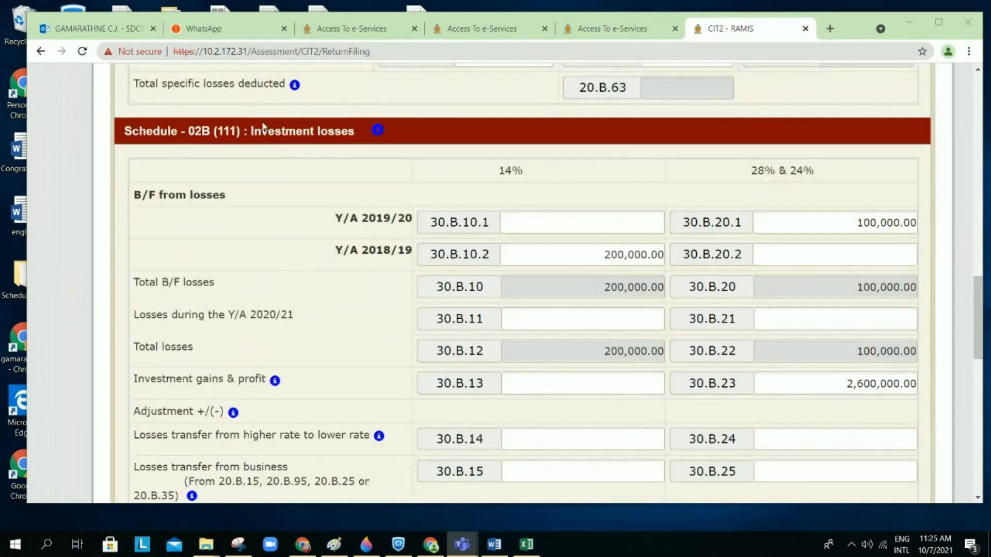
pyautogui.scroll(-10, 388, 159)
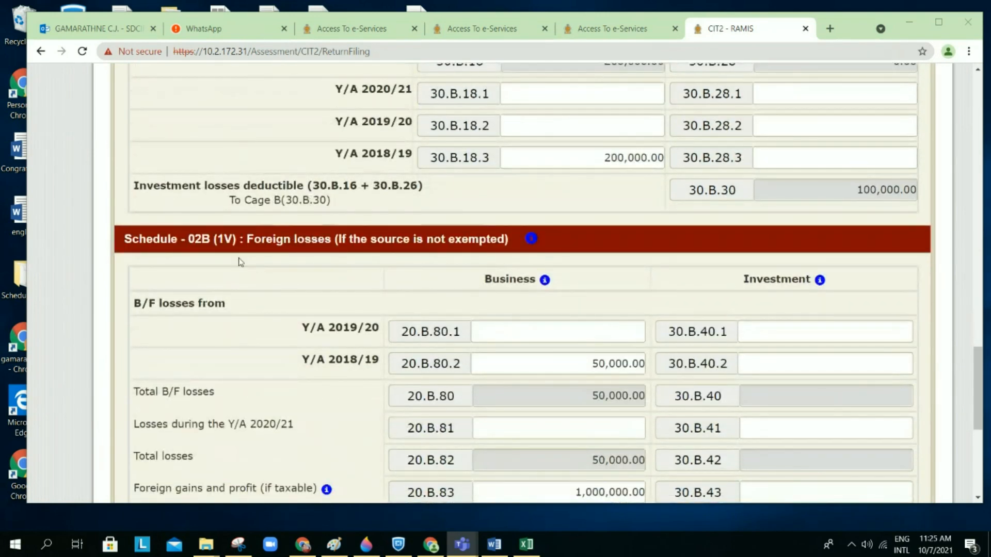
pyautogui.scroll(10, 454, 250)
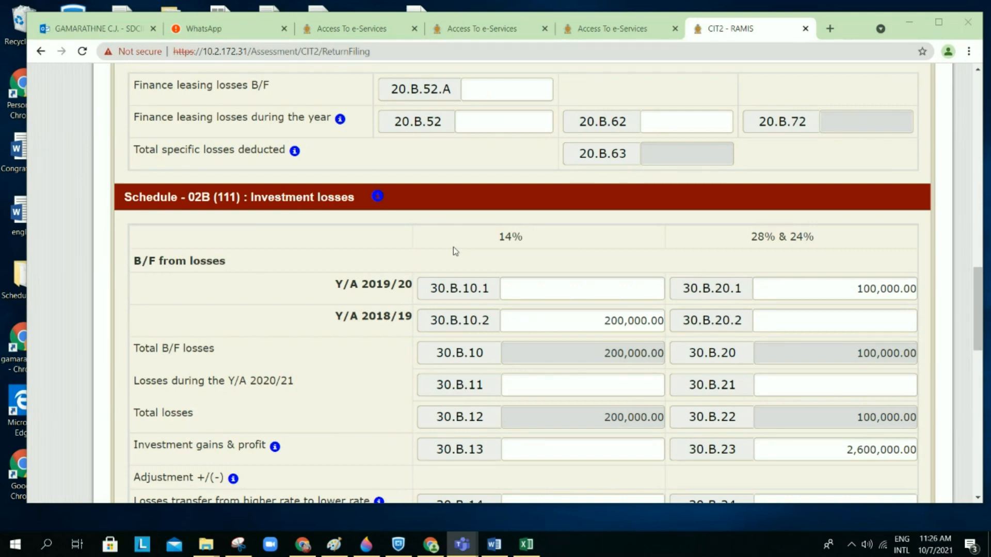
pyautogui.scroll(4, 453, 248)
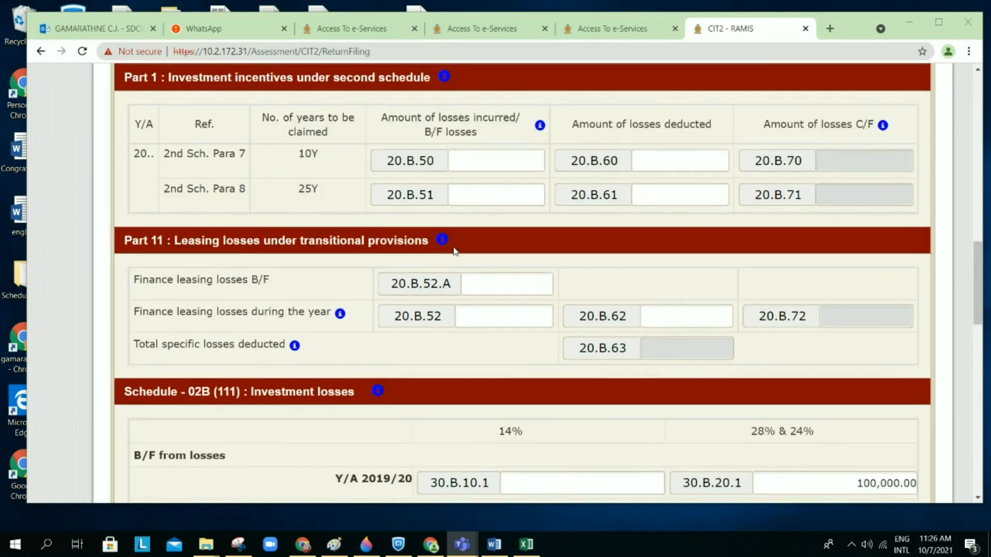
pyautogui.scroll(10, 454, 251)
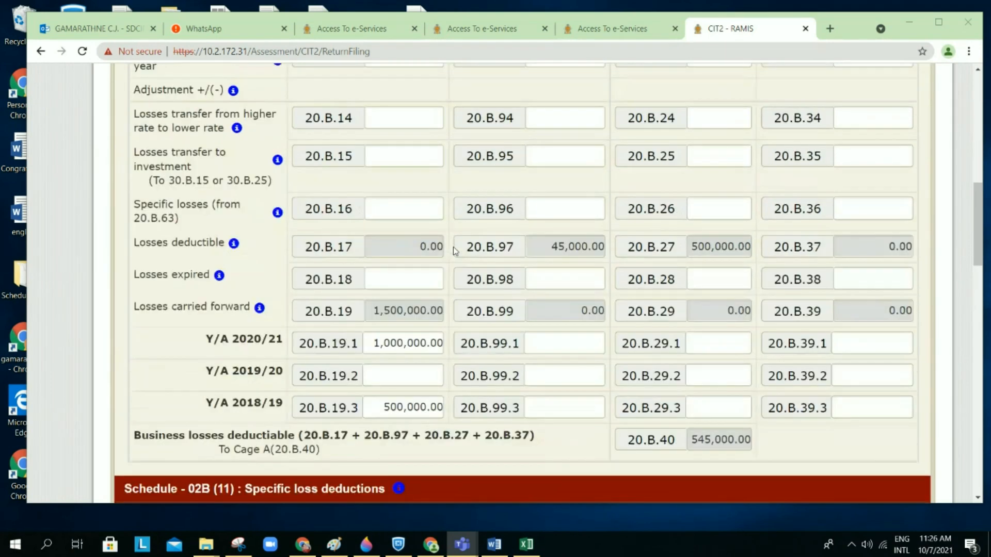
pyautogui.scroll(5, 454, 251)
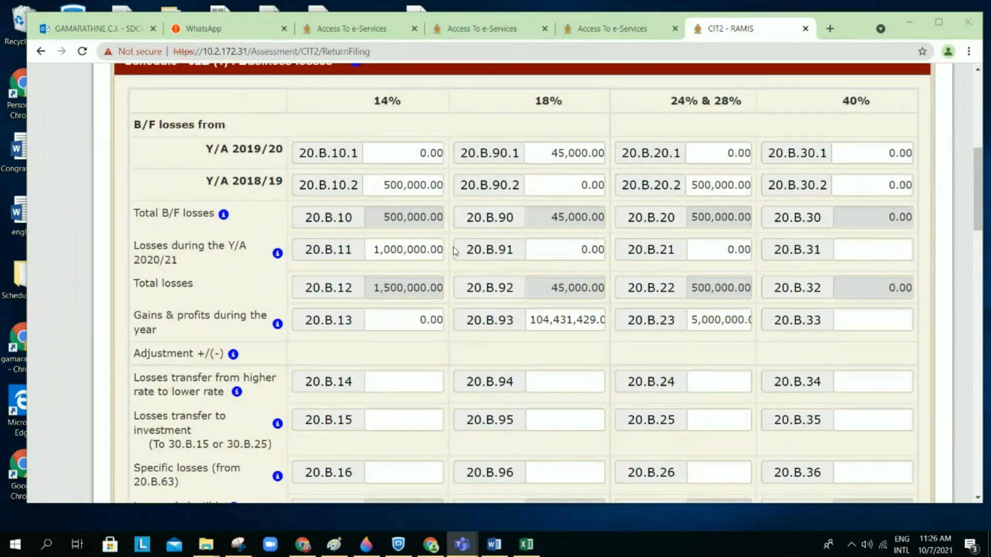
pyautogui.scroll(1, 454, 251)
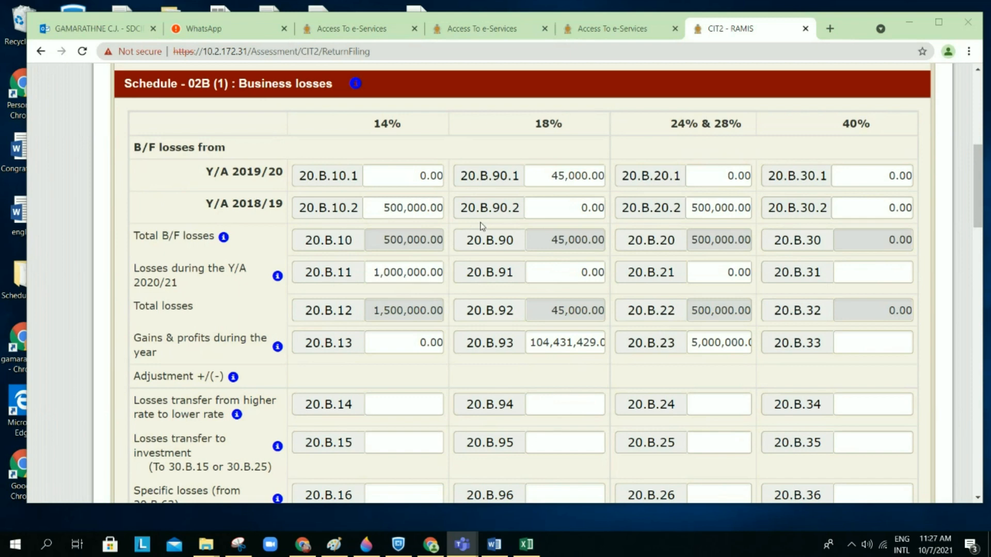
pyautogui.scroll(-1, 481, 226)
pyautogui.scroll(-15, 482, 226)
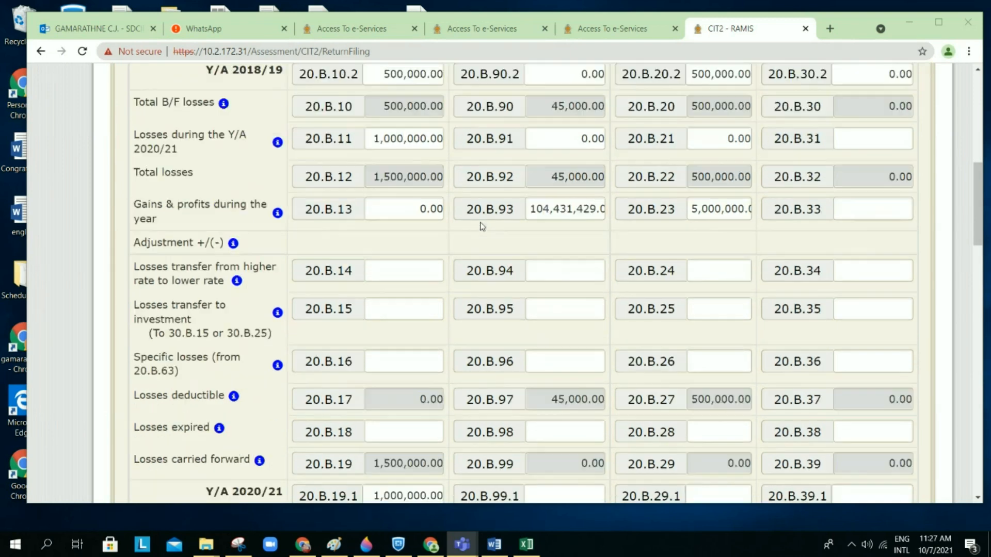
pyautogui.scroll(-10, 480, 225)
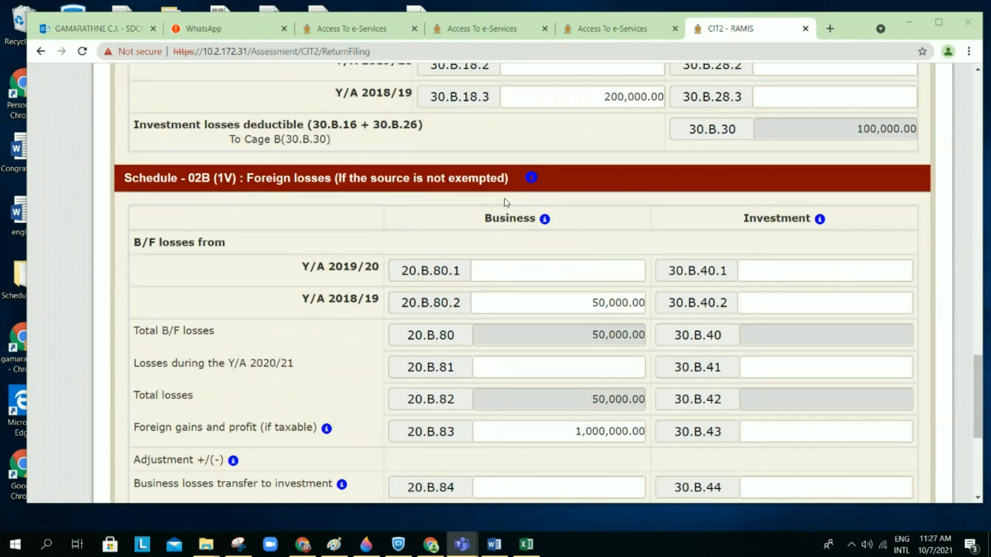
pyautogui.scroll(-1, 572, 219)
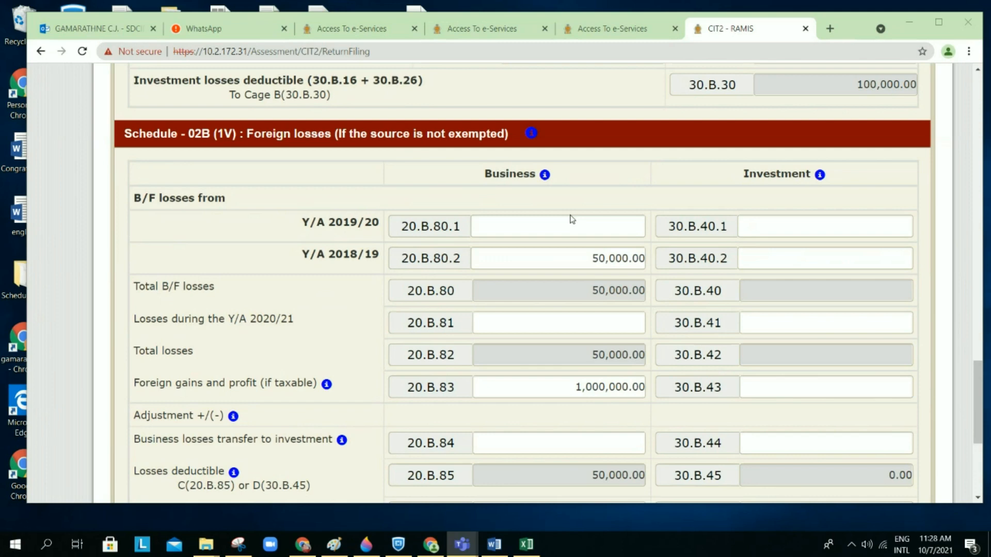
pyautogui.scroll(1, 571, 219)
pyautogui.scroll(-2, 570, 219)
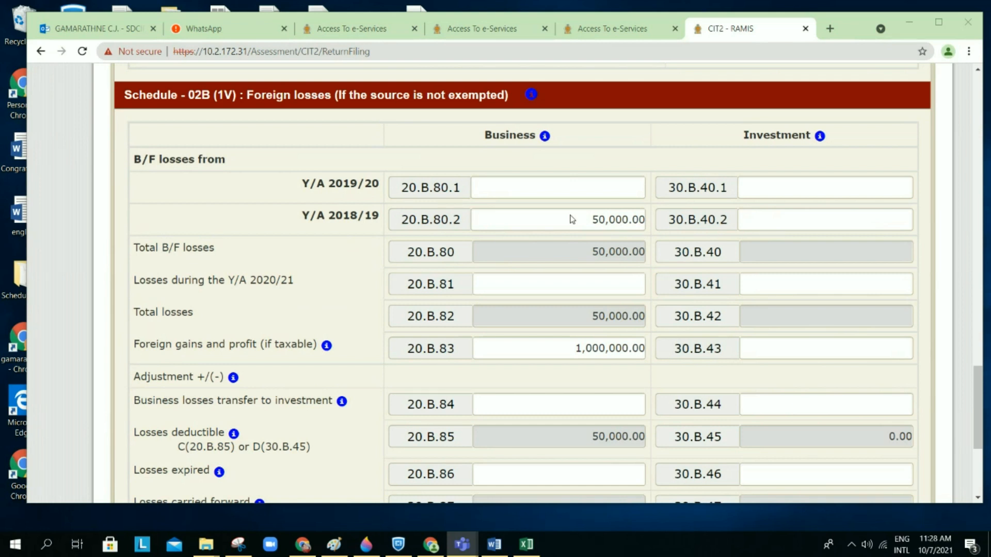
pyautogui.scroll(-1, 572, 219)
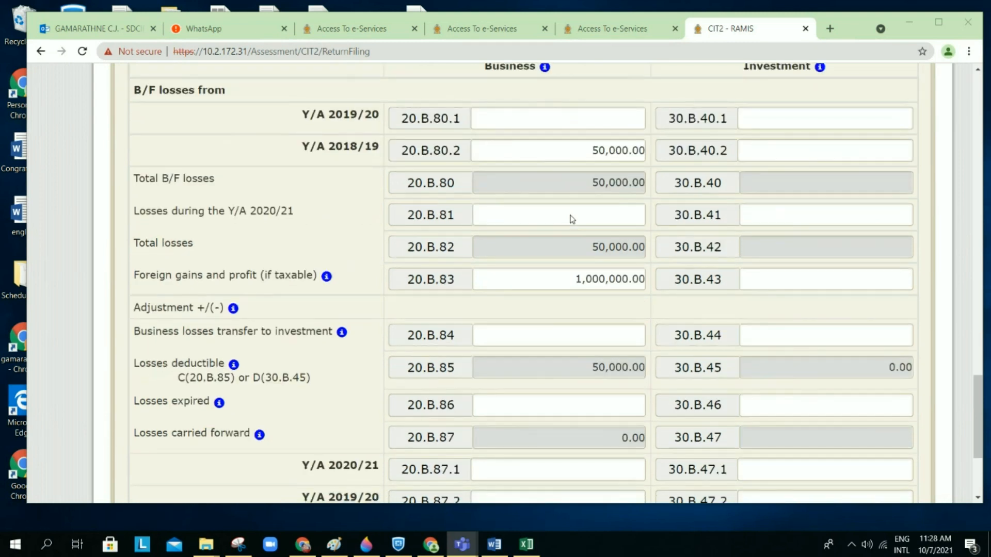
pyautogui.scroll(-1, 572, 220)
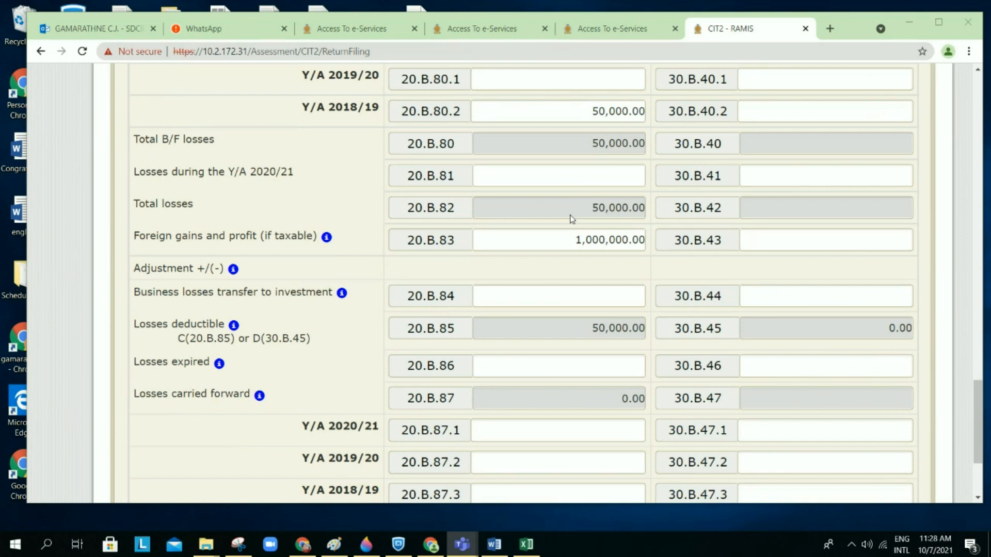
pyautogui.scroll(-4, 572, 220)
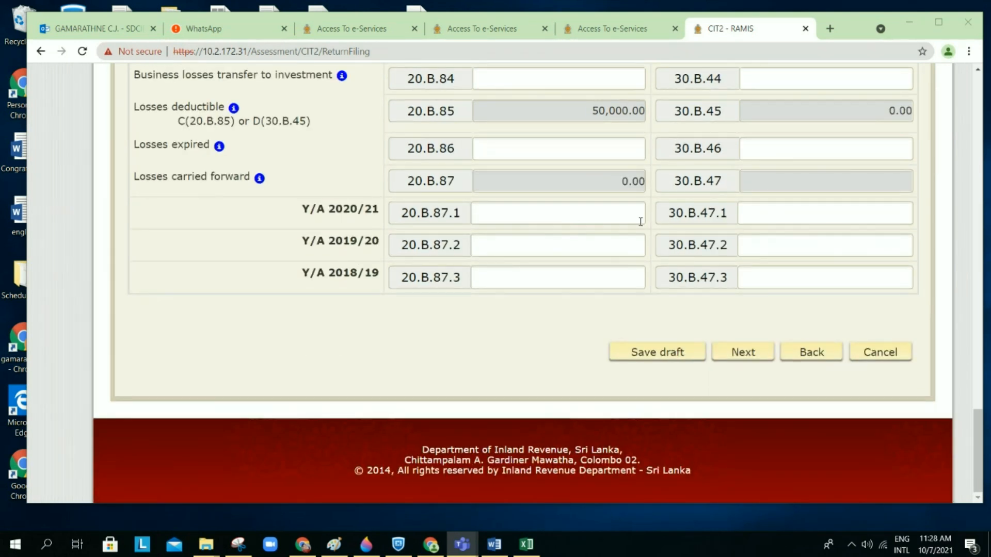
# Step: Save the return as a draft, then scroll to the Schedule 02B business losses table
pyautogui.click(671, 360)
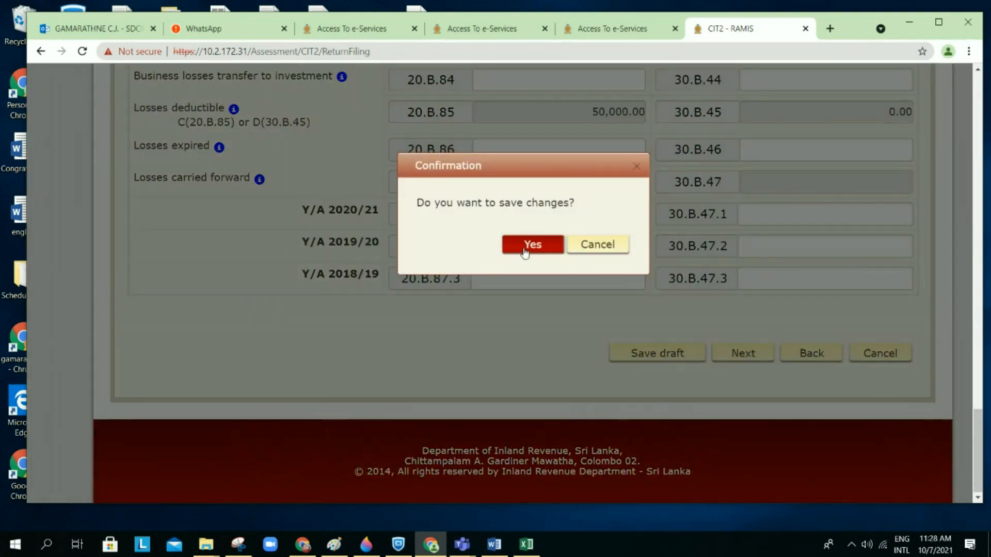
pyautogui.click(525, 253)
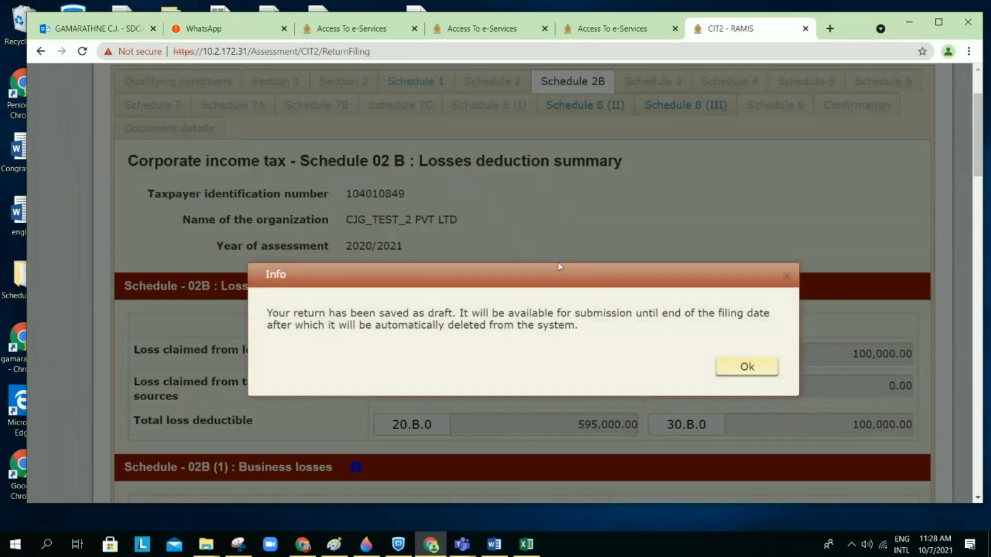
pyautogui.click(749, 369)
pyautogui.scroll(-1, 620, 337)
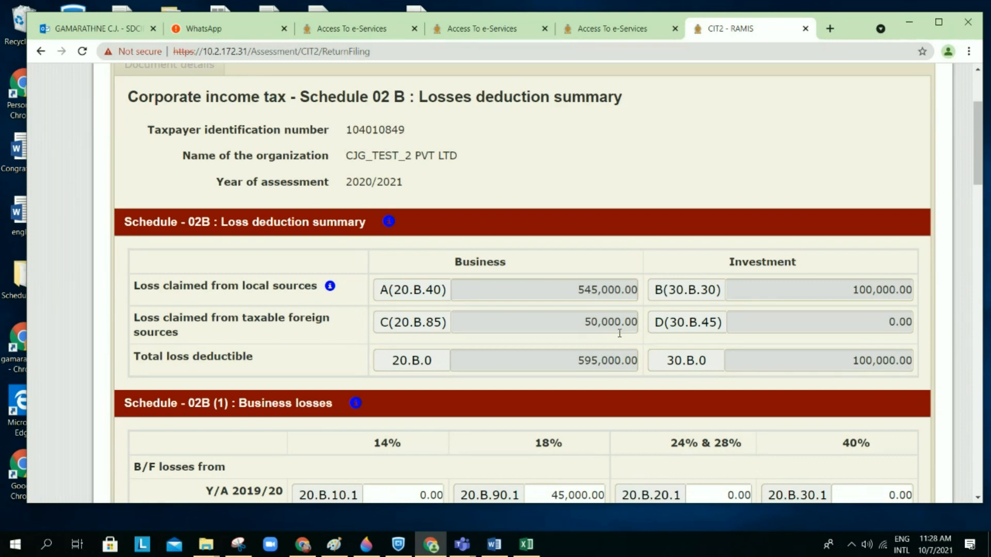
pyautogui.scroll(-1, 619, 334)
pyautogui.scroll(-6, 619, 333)
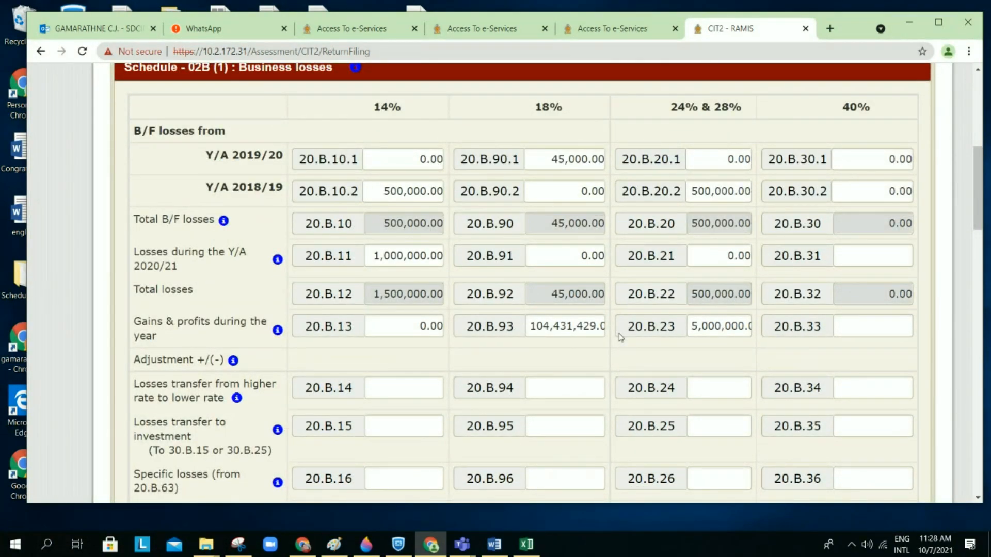
pyautogui.scroll(-1, 619, 336)
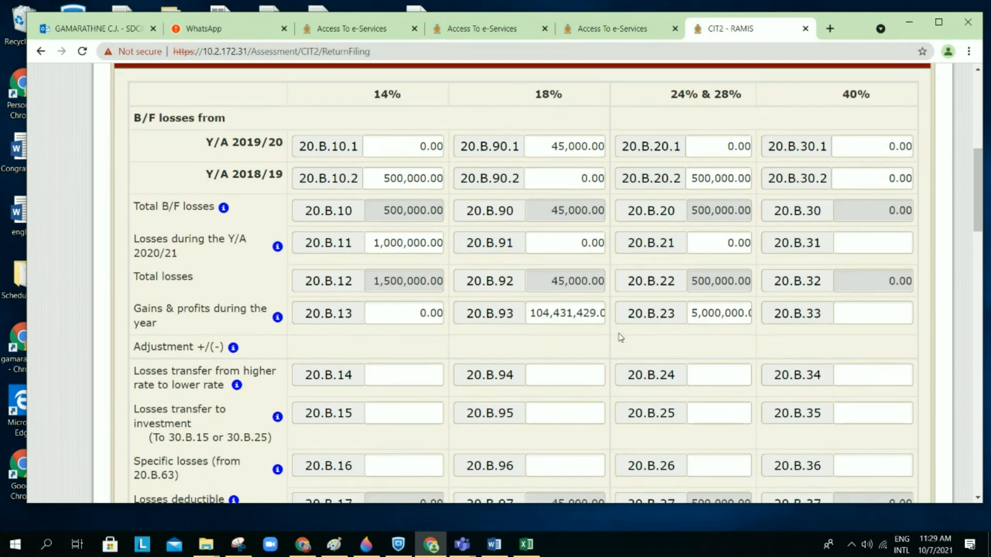
# Step: Bring up the Example 1_V2 Word document at its section 7 B/F Losses Summary table
pyautogui.click(497, 551)
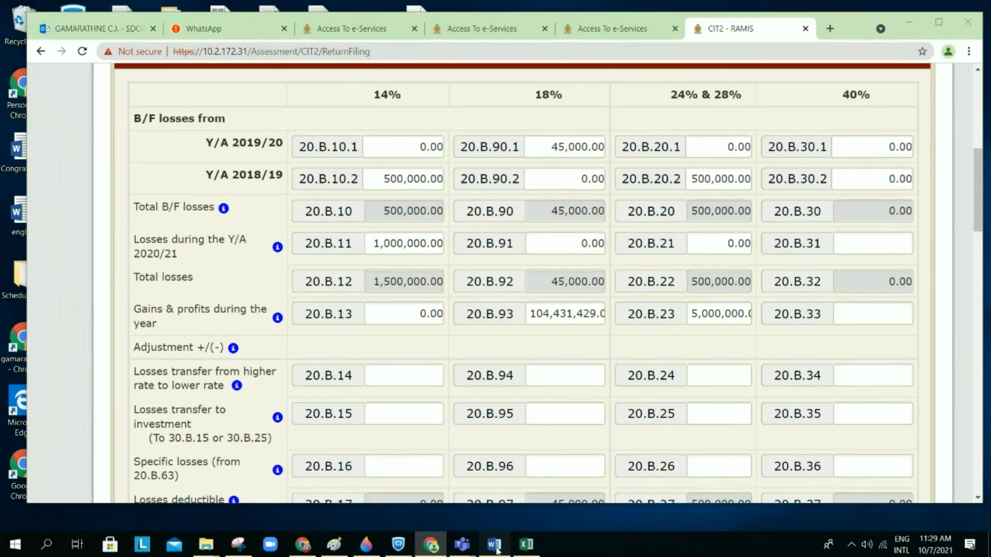
pyautogui.scroll(-10, 525, 482)
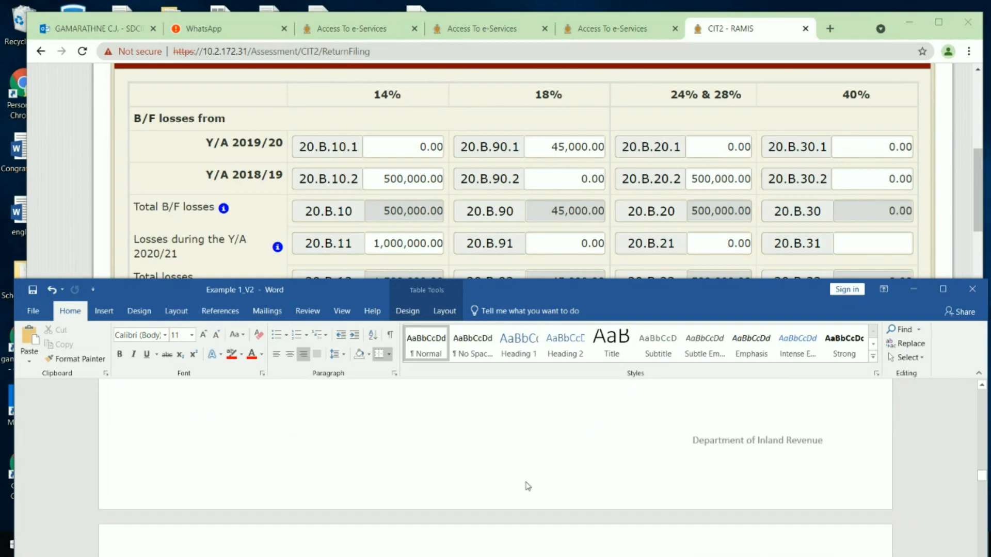
pyautogui.scroll(-10, 526, 482)
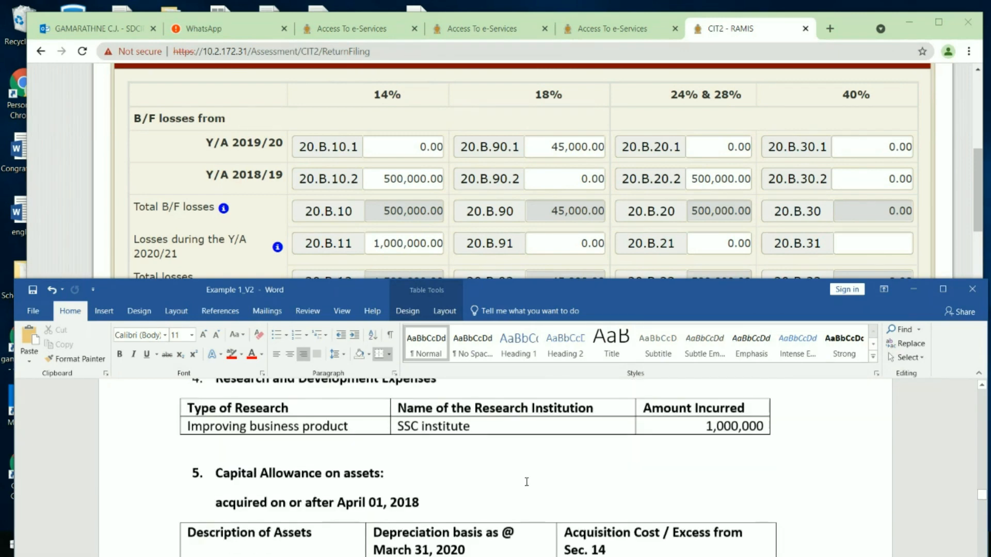
pyautogui.scroll(-10, 526, 482)
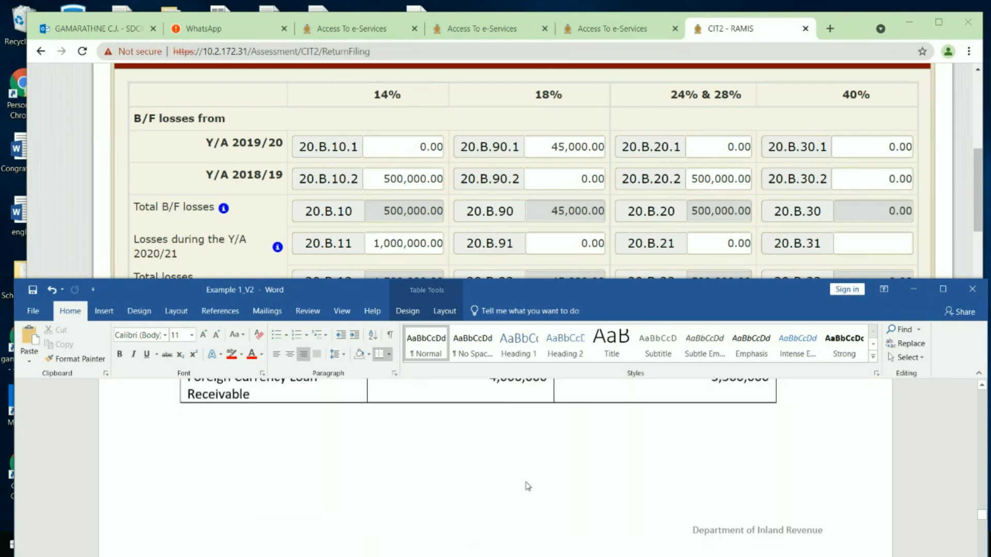
pyautogui.scroll(-3, 526, 481)
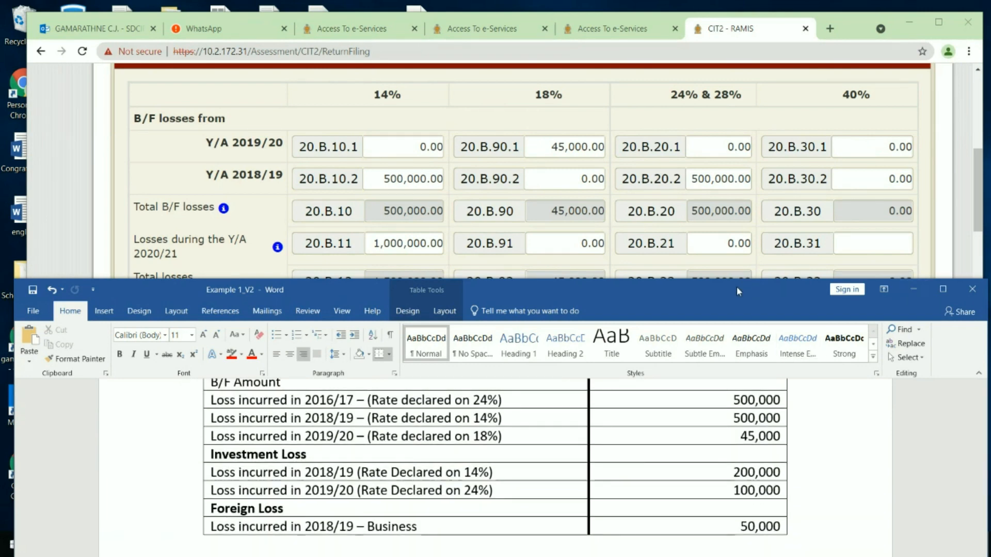
pyautogui.moveTo(736, 286); pyautogui.dragTo(737, 85)
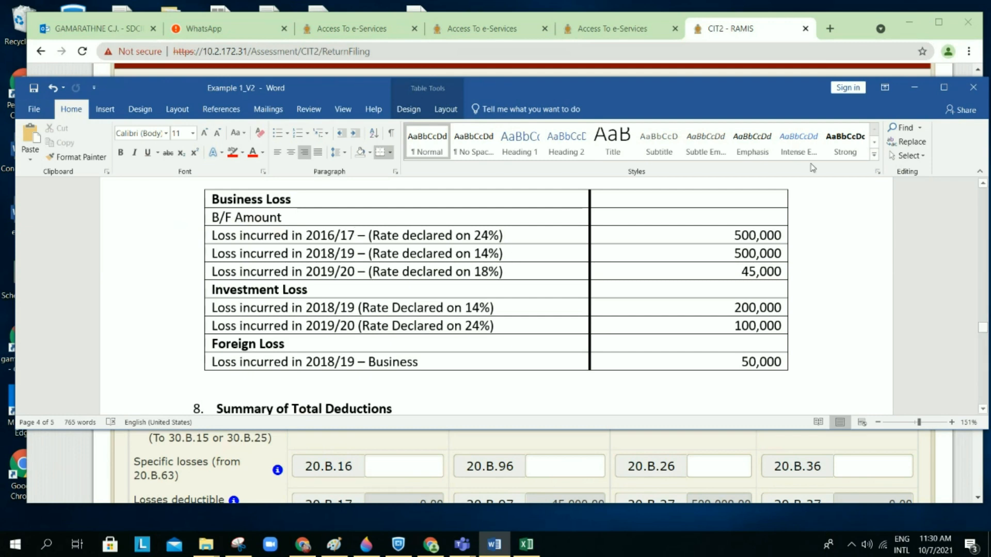
# Step: Minimize the Word example document to return to the RAMIS business losses table
pyautogui.click(914, 92)
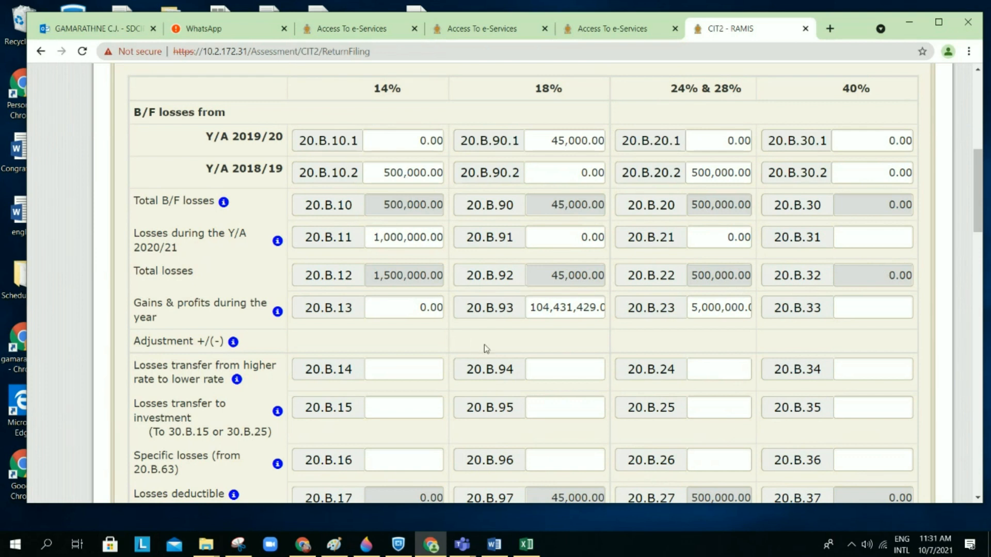
pyautogui.scroll(-1, 484, 345)
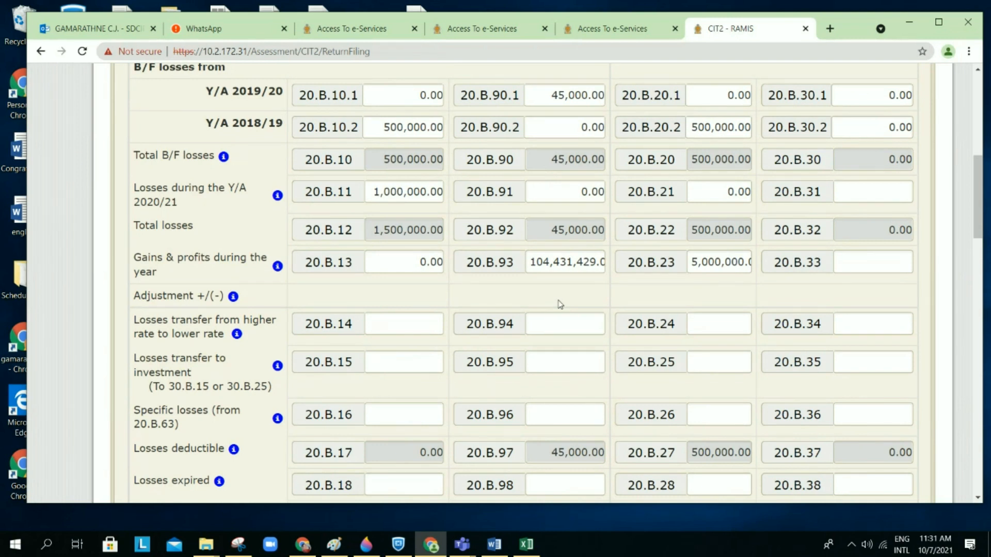
pyautogui.scroll(1, 560, 304)
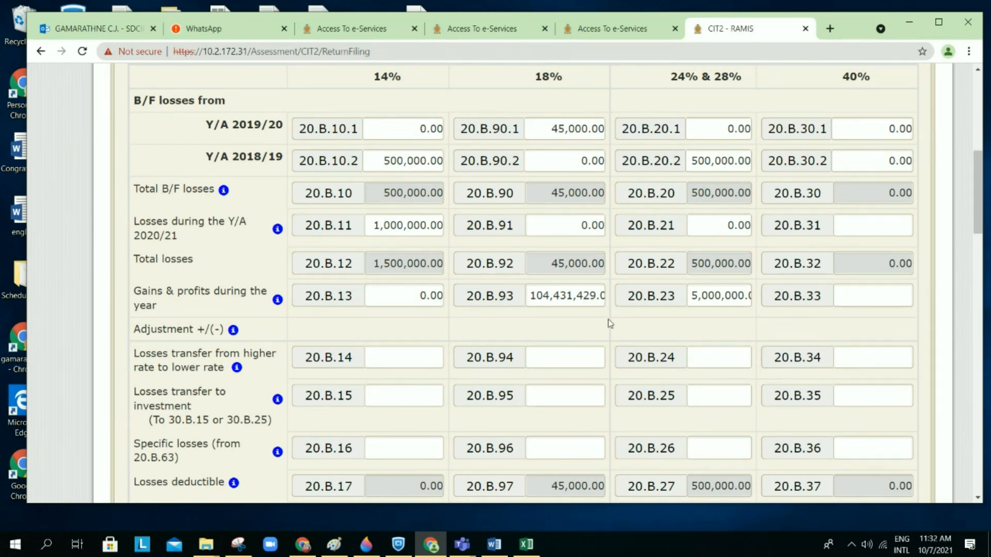
pyautogui.scroll(-1, 609, 321)
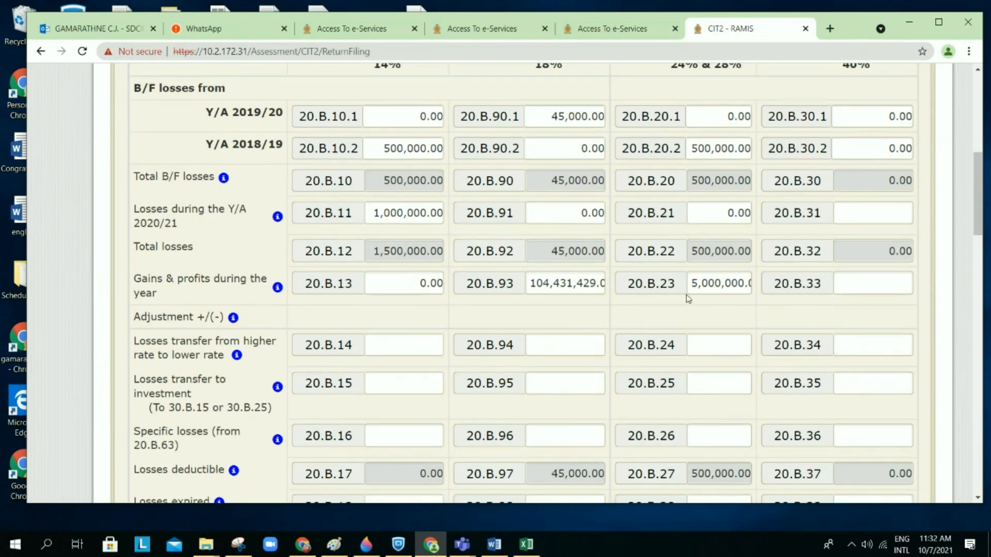
pyautogui.scroll(-1, 688, 313)
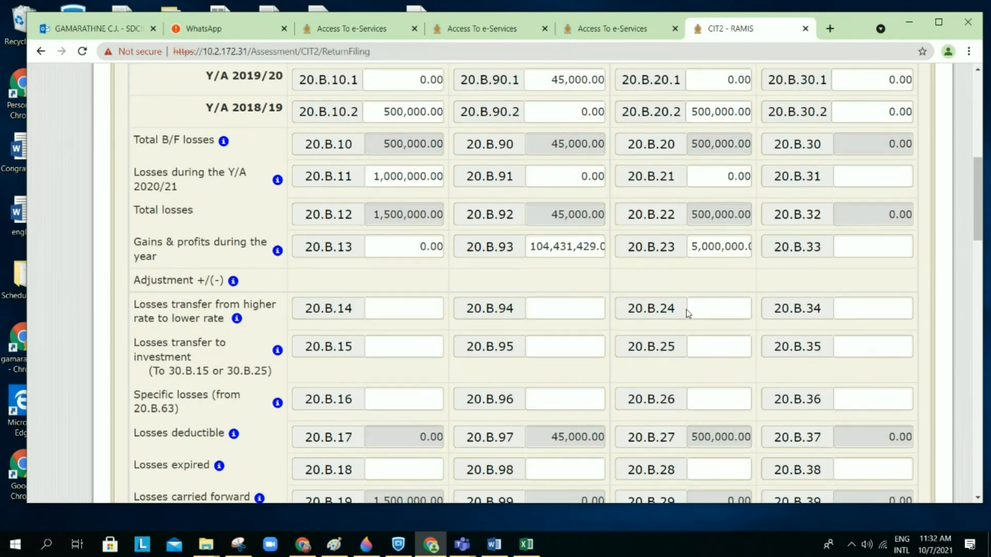
pyautogui.scroll(-8, 688, 313)
pyautogui.scroll(5, 688, 314)
pyautogui.scroll(5, 688, 313)
pyautogui.scroll(-20, 688, 313)
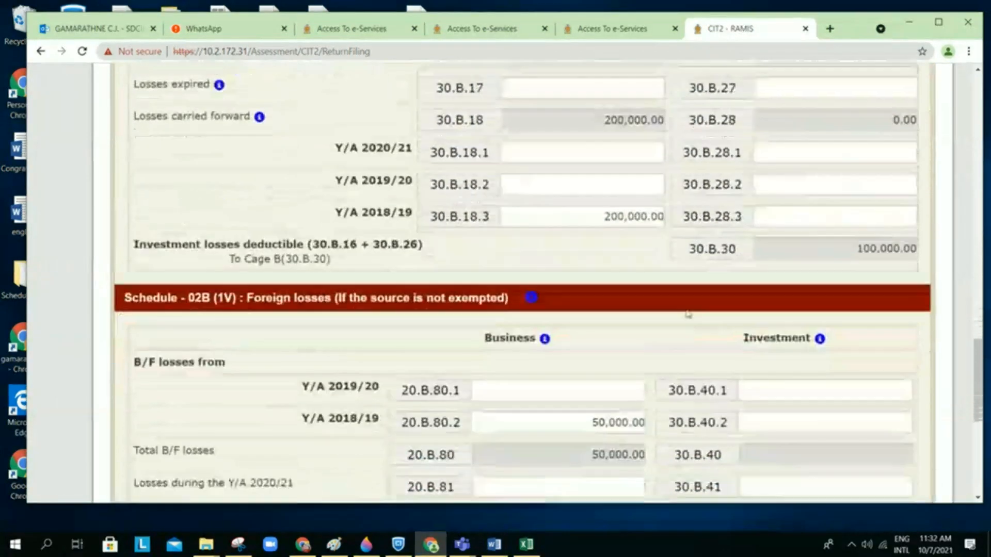
pyautogui.scroll(-10, 688, 313)
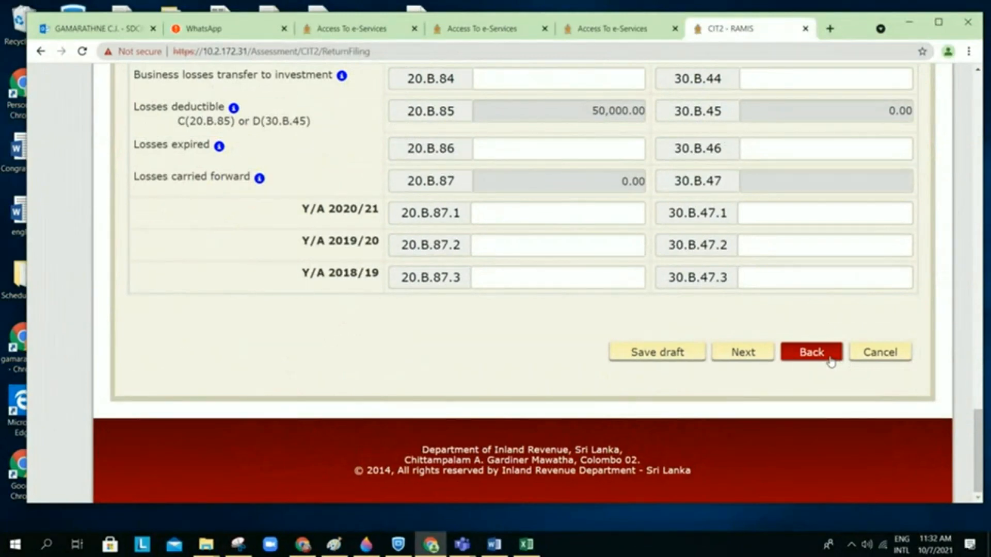
# Step: Go back to Schedule 2 saving the draft, check 595,000.00 losses deducted, and reopen Schedule 2B
pyautogui.click(831, 361)
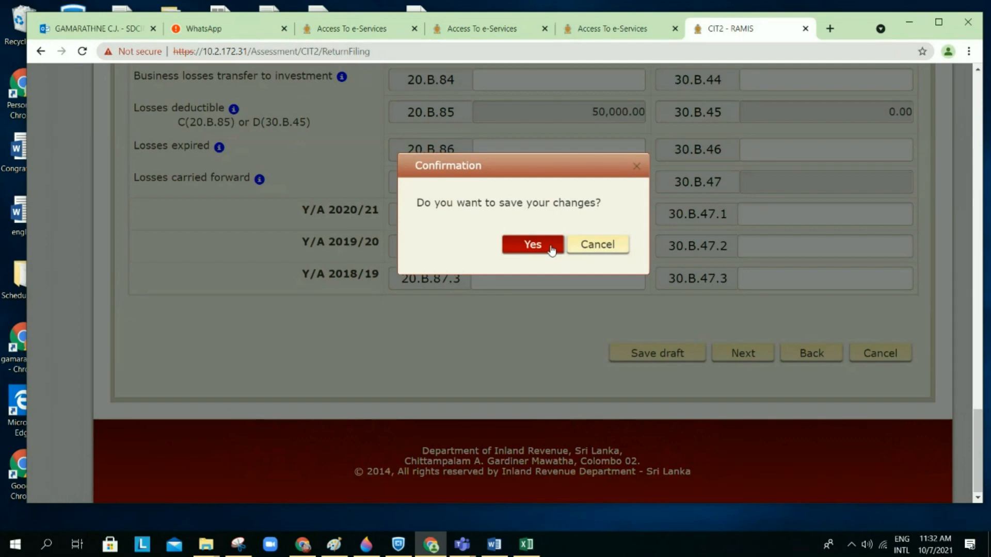
pyautogui.click(550, 247)
pyautogui.click(748, 370)
pyautogui.scroll(-3, 748, 373)
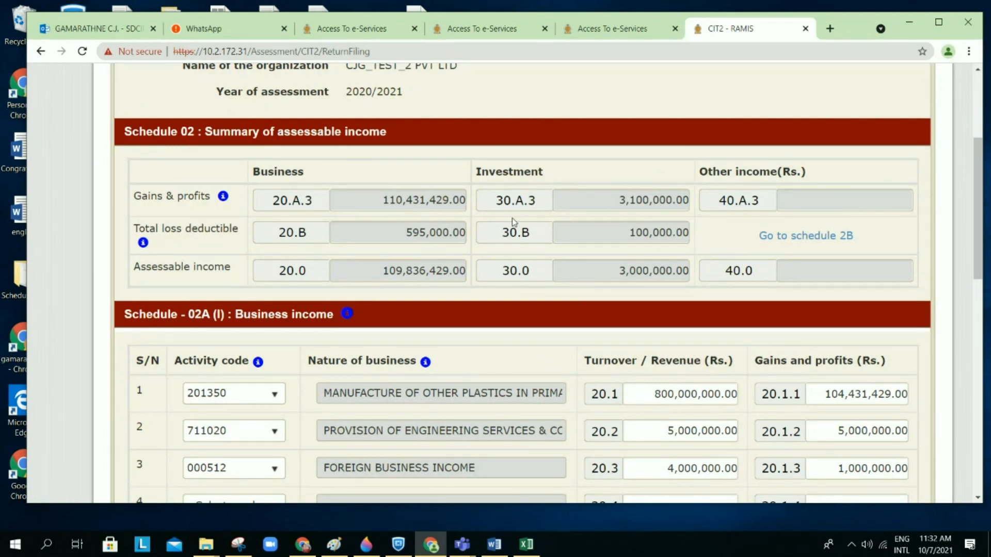
pyautogui.click(805, 243)
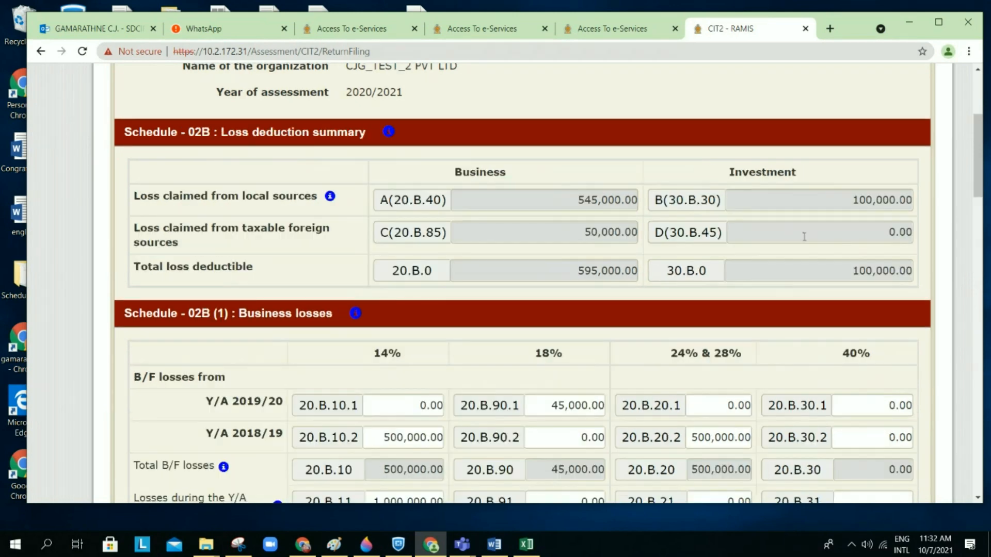
pyautogui.scroll(-1, 593, 355)
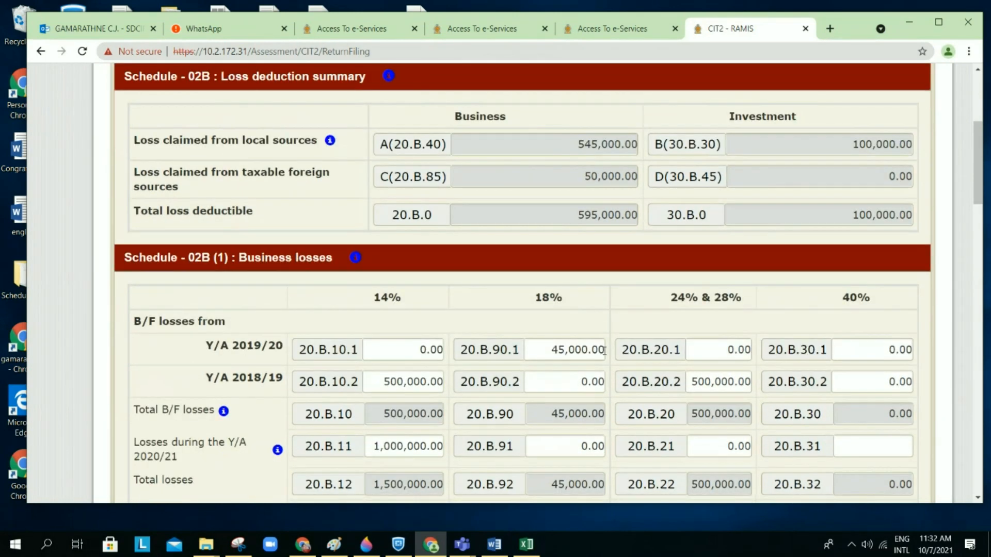
pyautogui.scroll(-2, 605, 354)
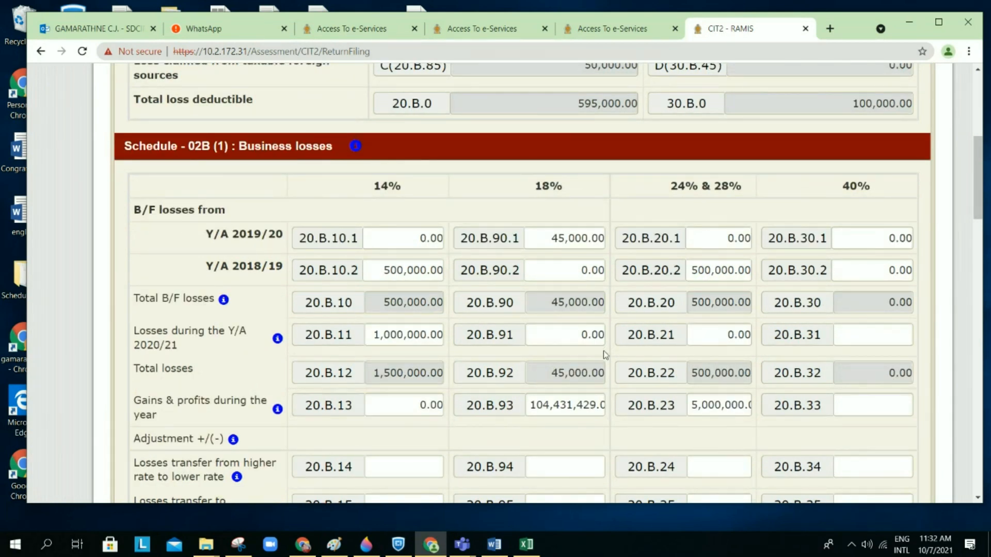
pyautogui.scroll(-1, 602, 351)
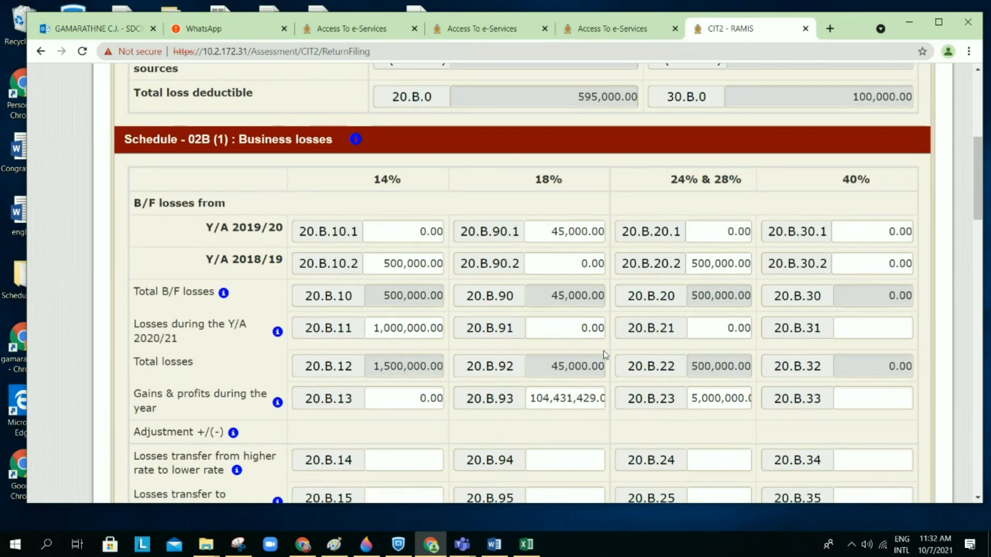
pyautogui.scroll(-2, 603, 351)
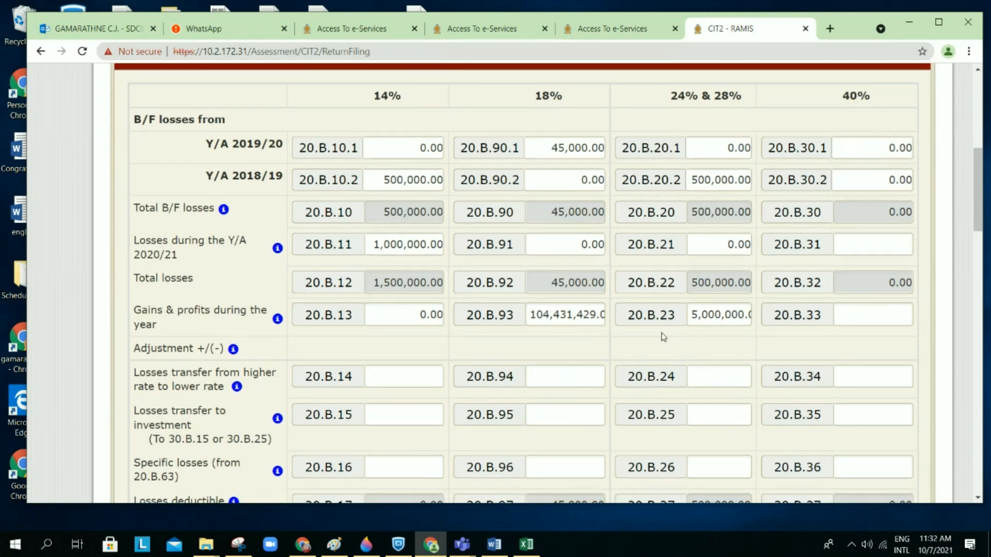
pyautogui.scroll(-1, 664, 337)
pyautogui.scroll(-2, 662, 333)
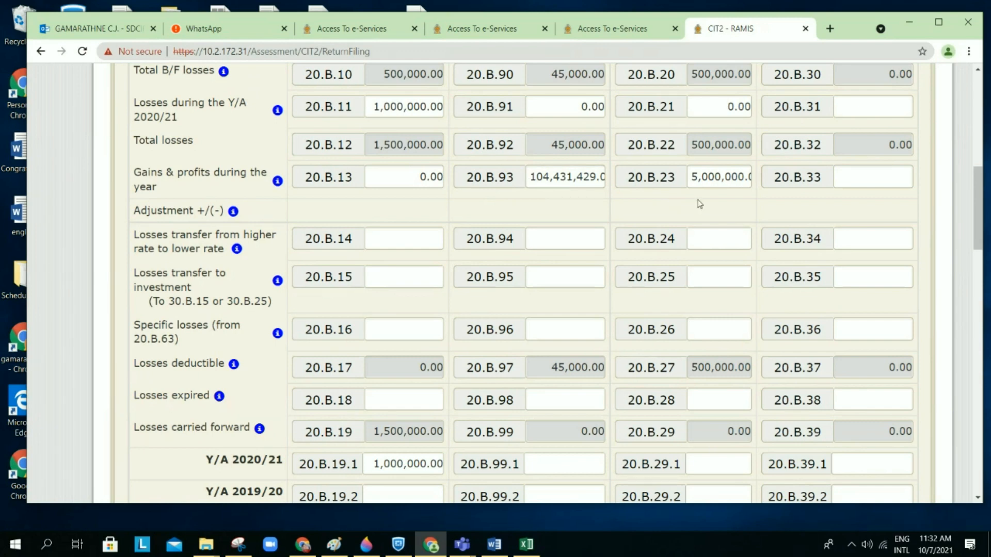
pyautogui.scroll(-15, 698, 205)
pyautogui.scroll(4, 699, 199)
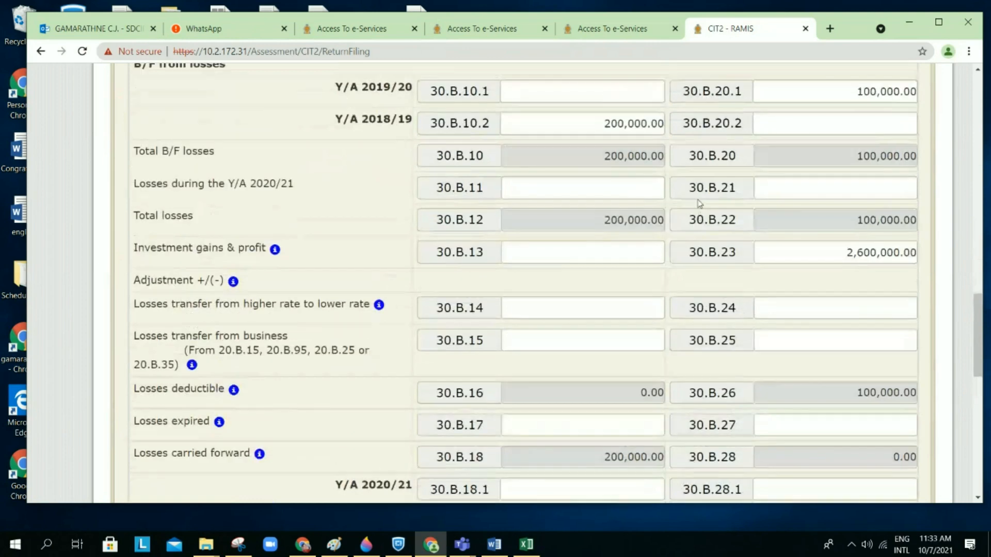
pyautogui.scroll(-4, 852, 289)
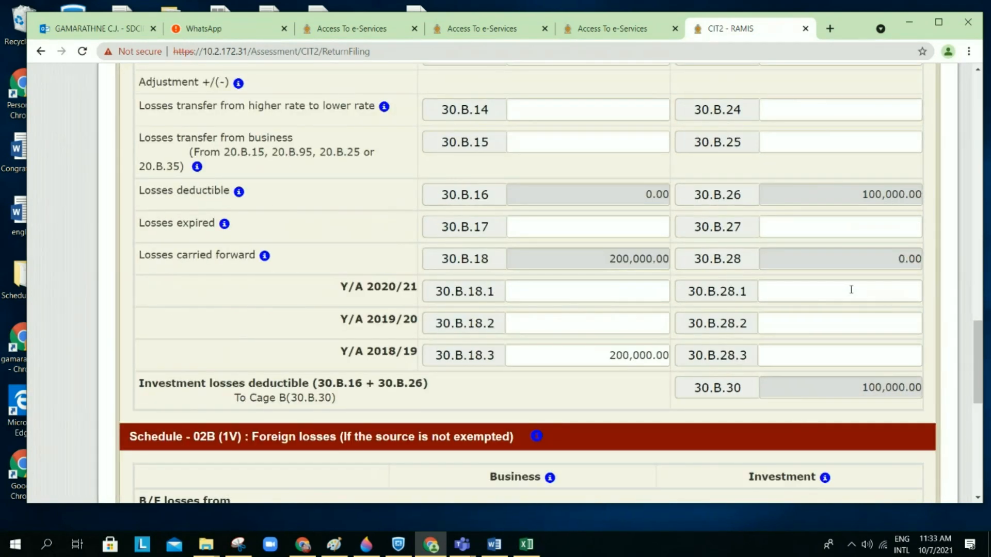
pyautogui.scroll(-10, 850, 287)
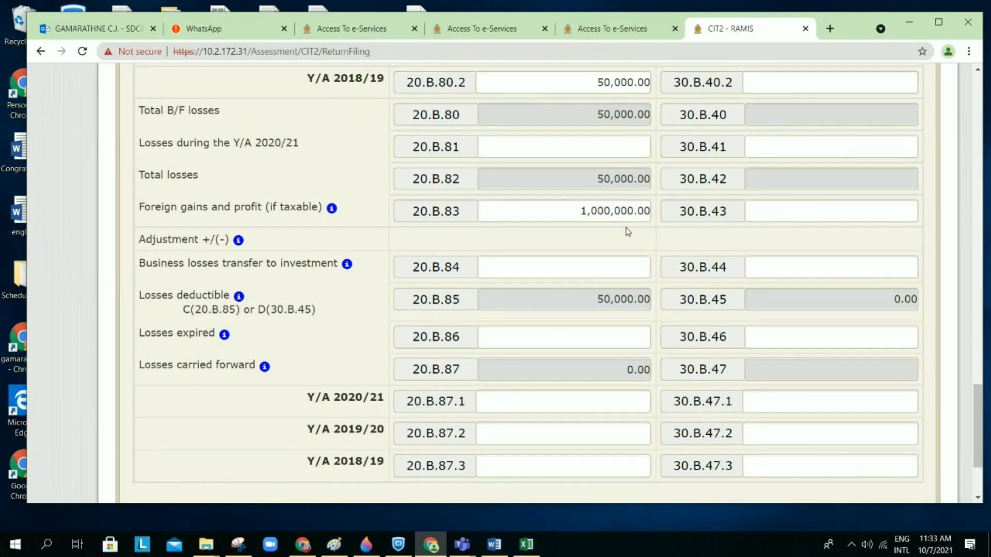
pyautogui.scroll(15, 628, 231)
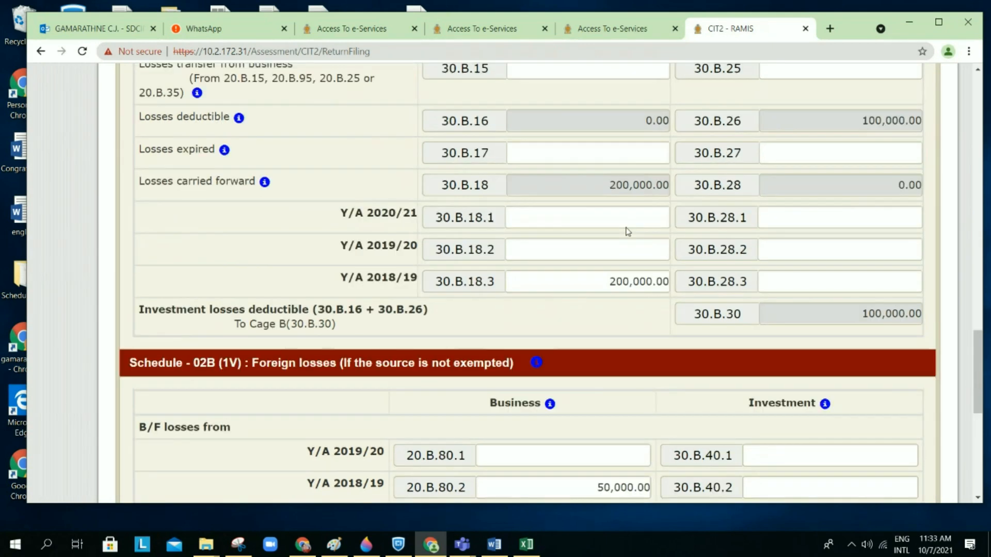
pyautogui.scroll(10, 628, 231)
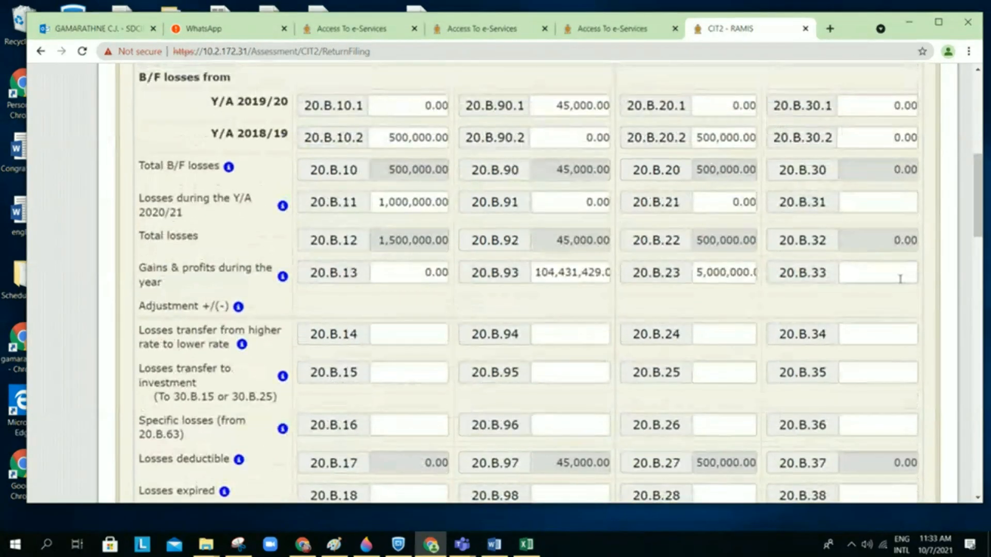
pyautogui.click(884, 279)
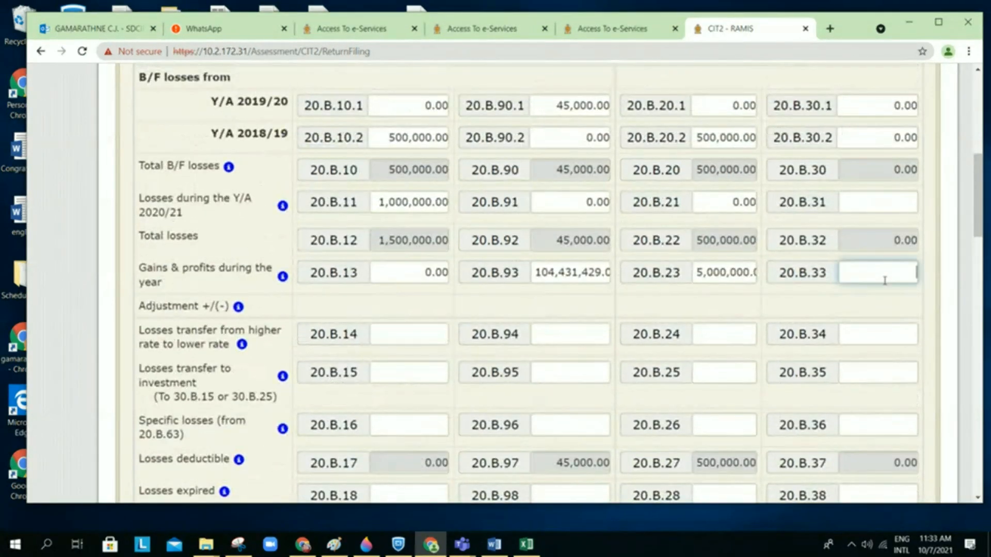
pyautogui.write('100')
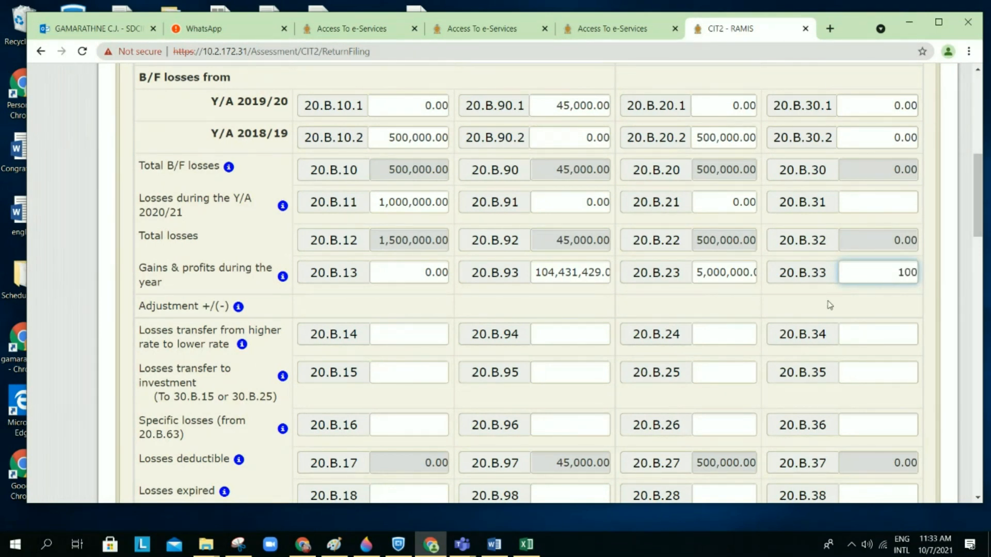
pyautogui.click(829, 305)
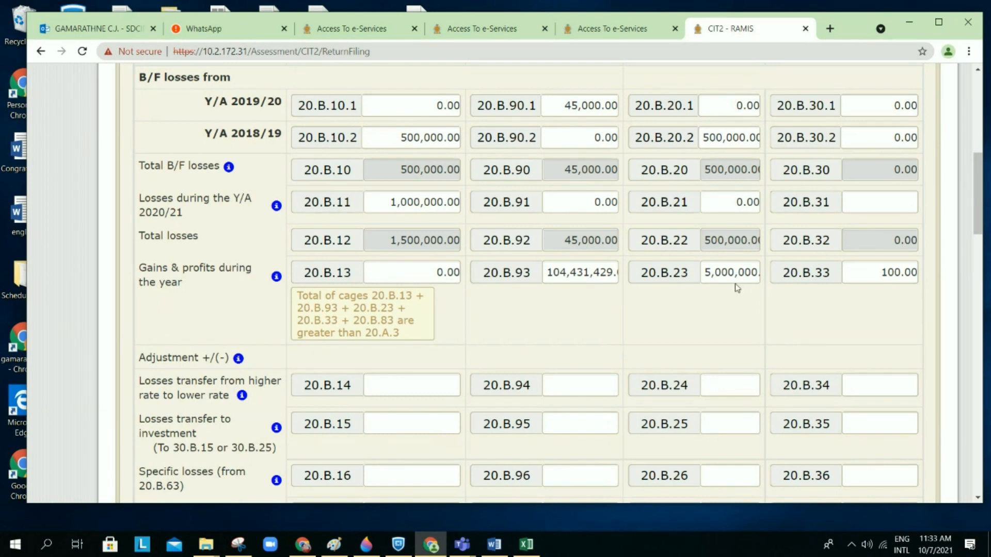
pyautogui.moveTo(881, 272); pyautogui.dragTo(951, 269)
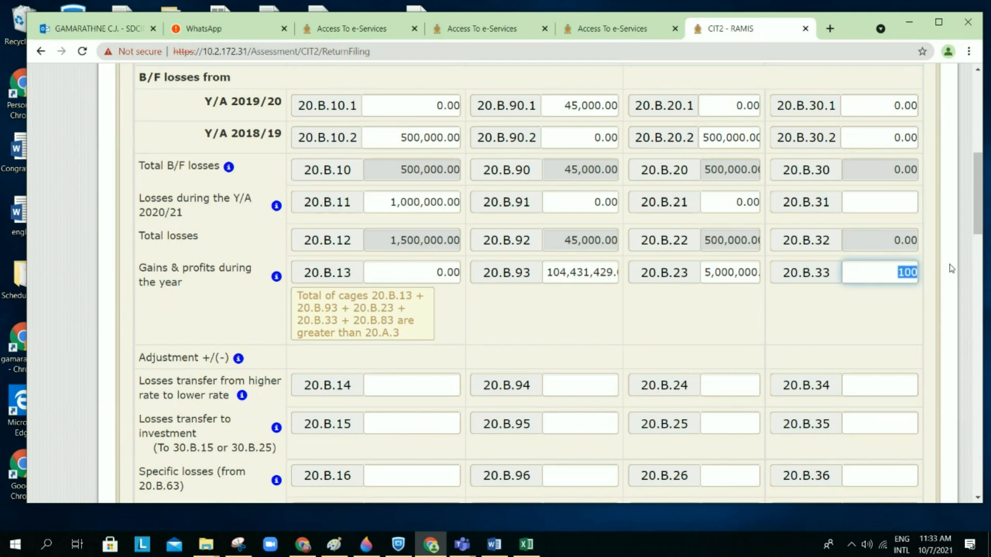
pyautogui.press('BackSpace')
pyautogui.click(772, 353)
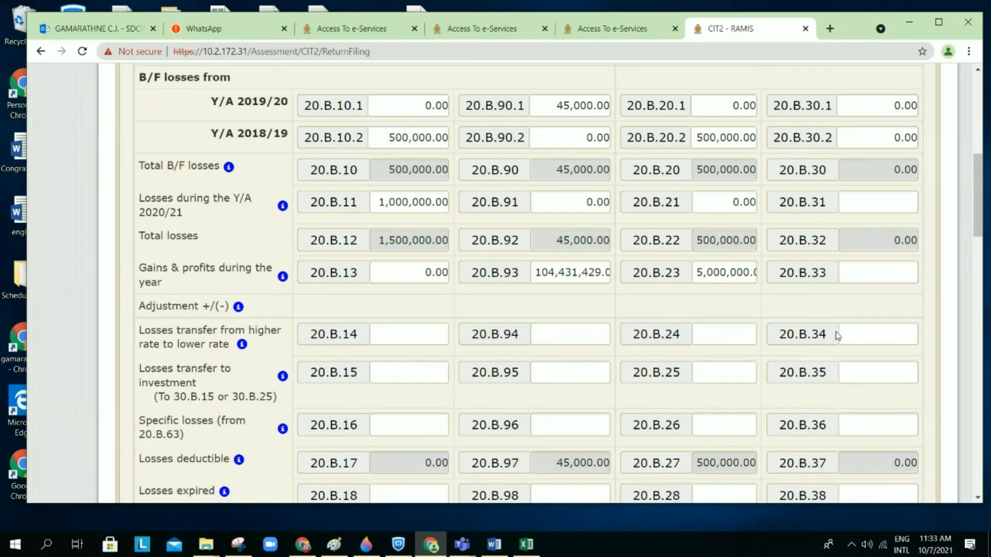
pyautogui.scroll(-1, 837, 336)
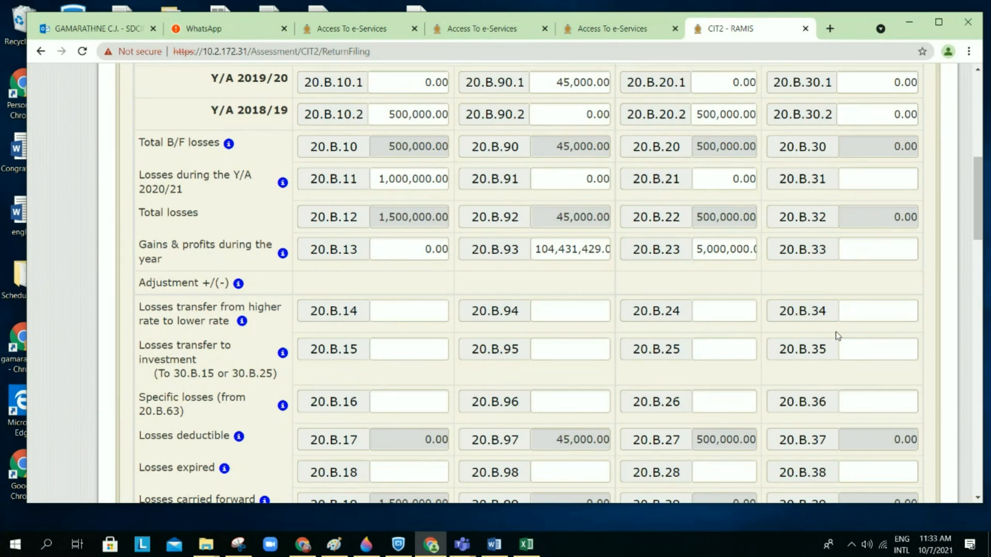
pyautogui.scroll(-1, 837, 335)
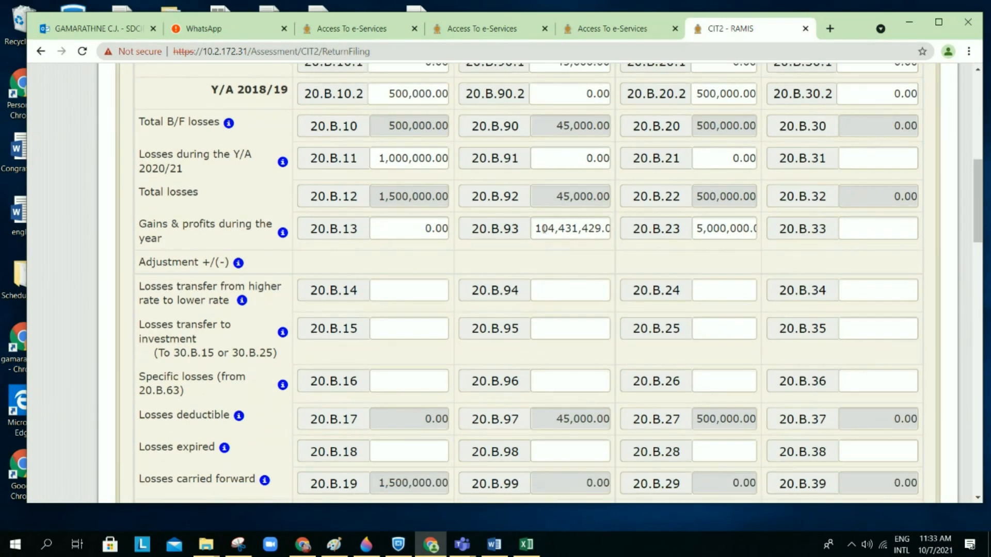
pyautogui.scroll(-1, 376, 316)
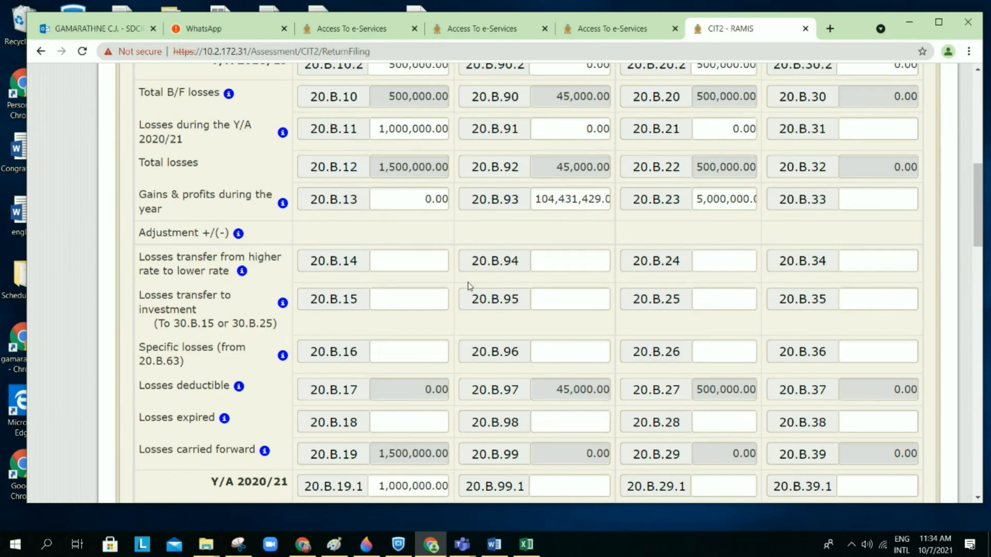
pyautogui.scroll(-1, 508, 347)
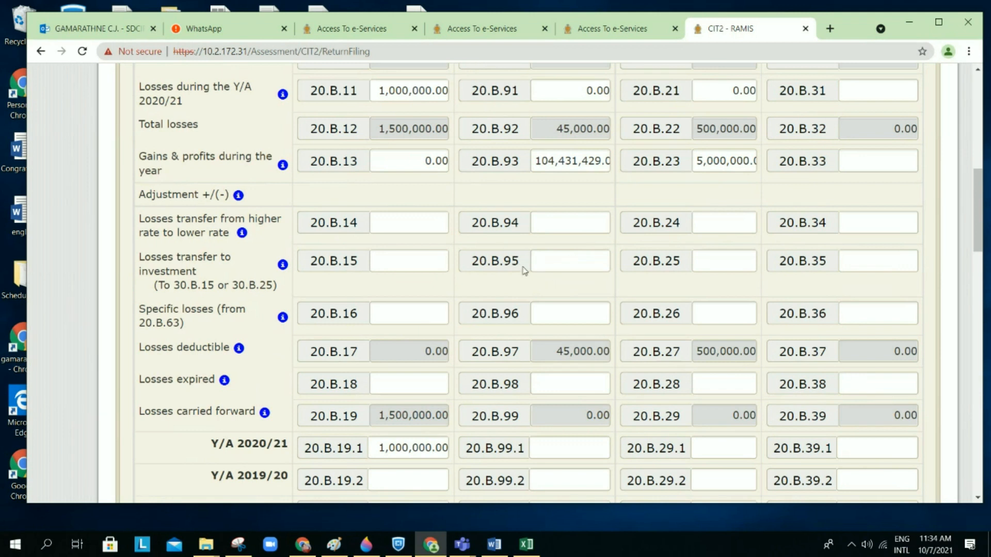
pyautogui.scroll(1, 666, 240)
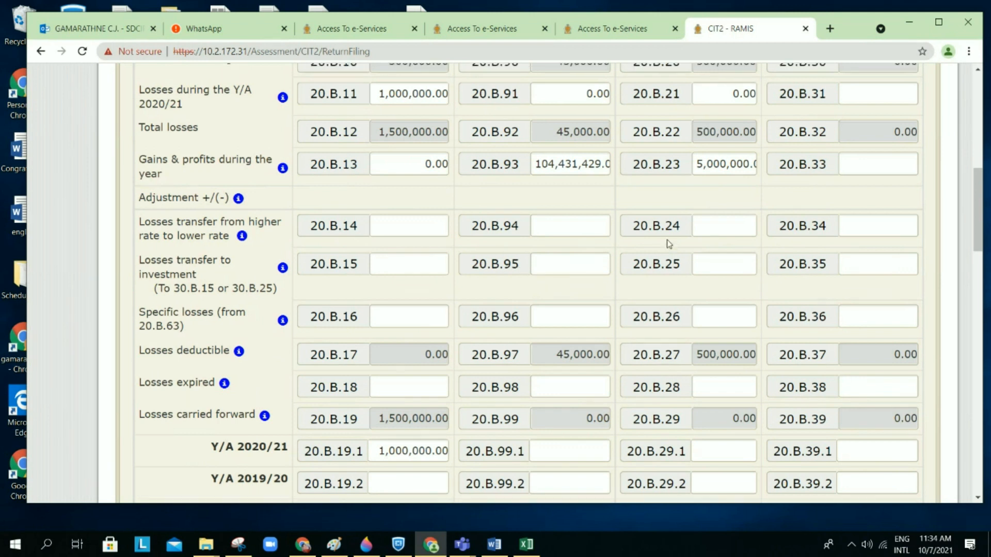
# Step: Enter a current-year loss of 100 in cage 20.B.31
pyautogui.click(888, 108)
pyautogui.scroll(1, 887, 107)
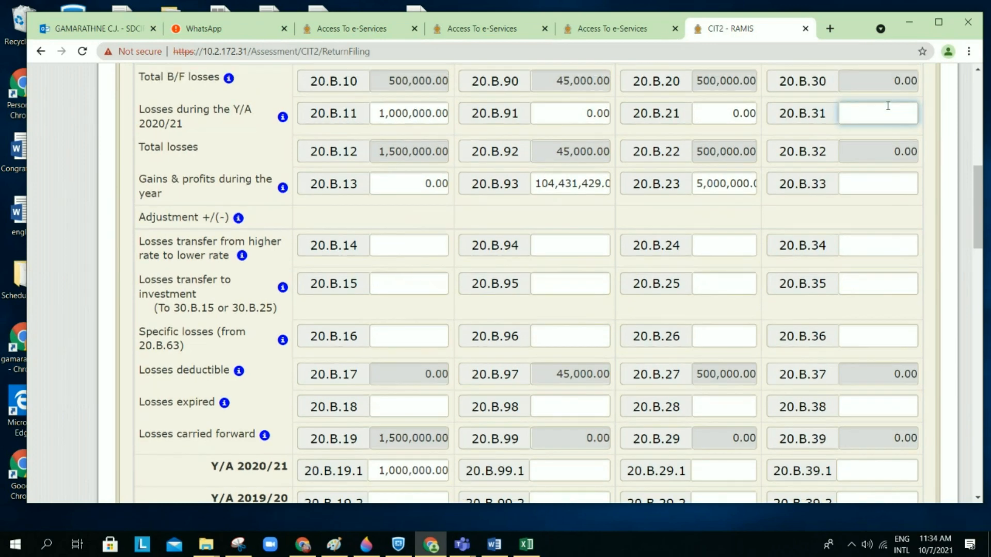
pyautogui.scroll(2, 887, 107)
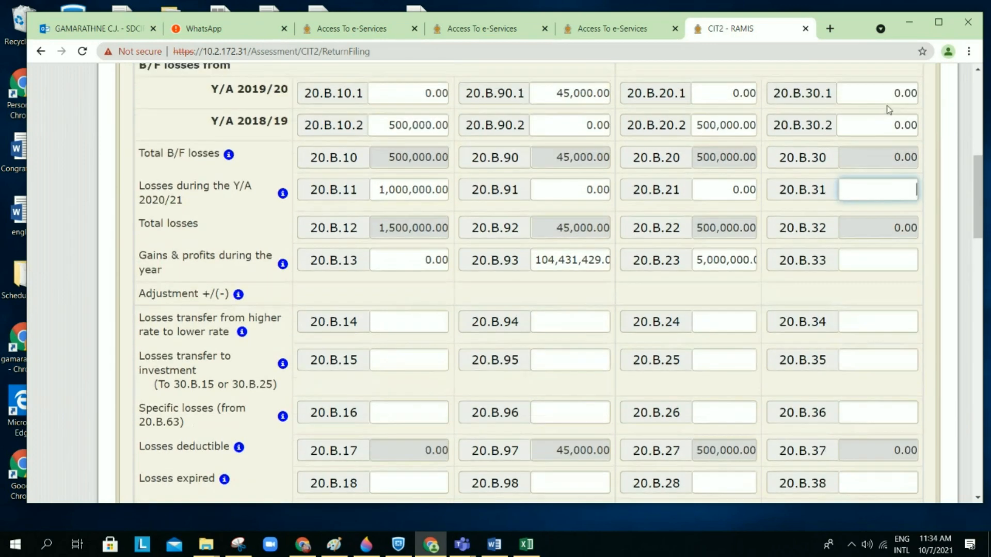
pyautogui.scroll(-1, 888, 109)
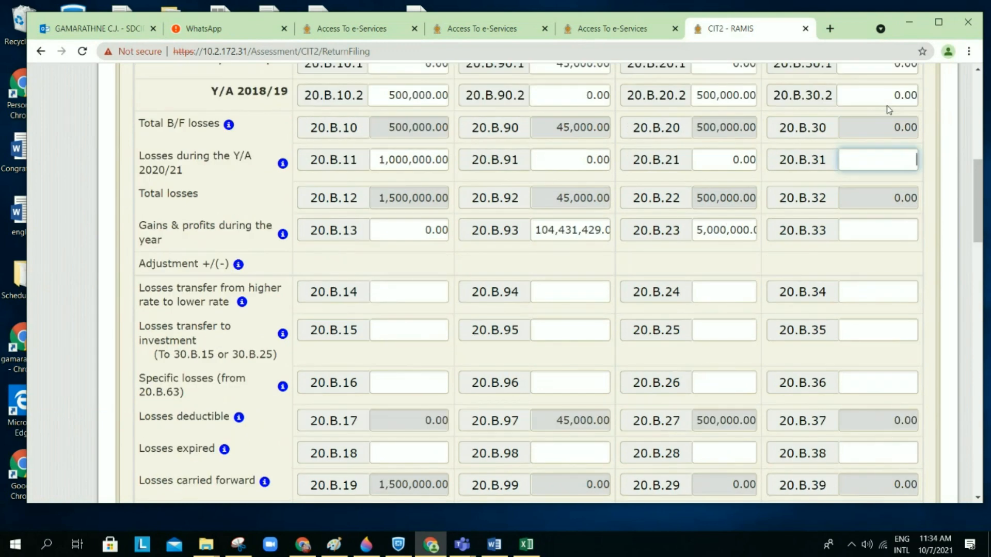
pyautogui.write('100')
pyautogui.click(901, 251)
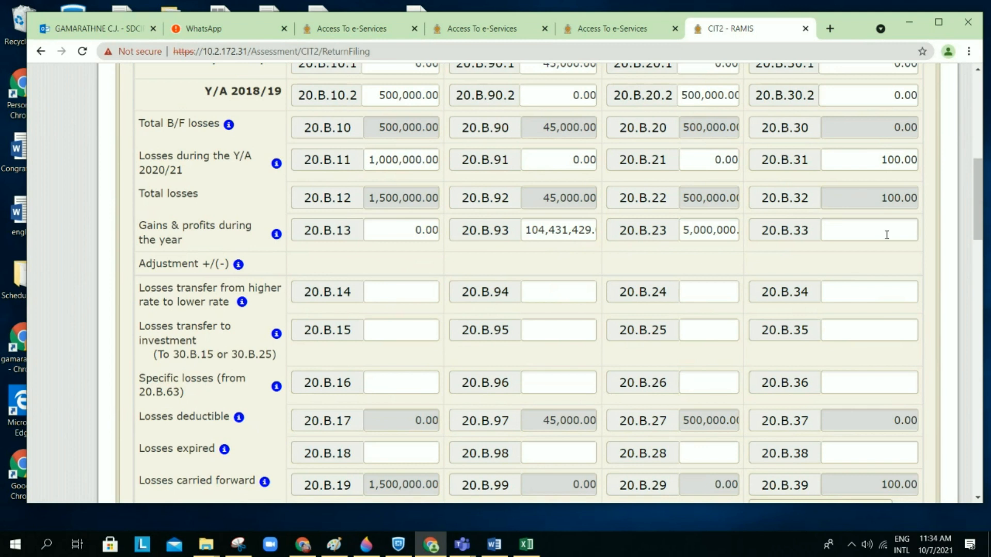
pyautogui.scroll(-1, 883, 255)
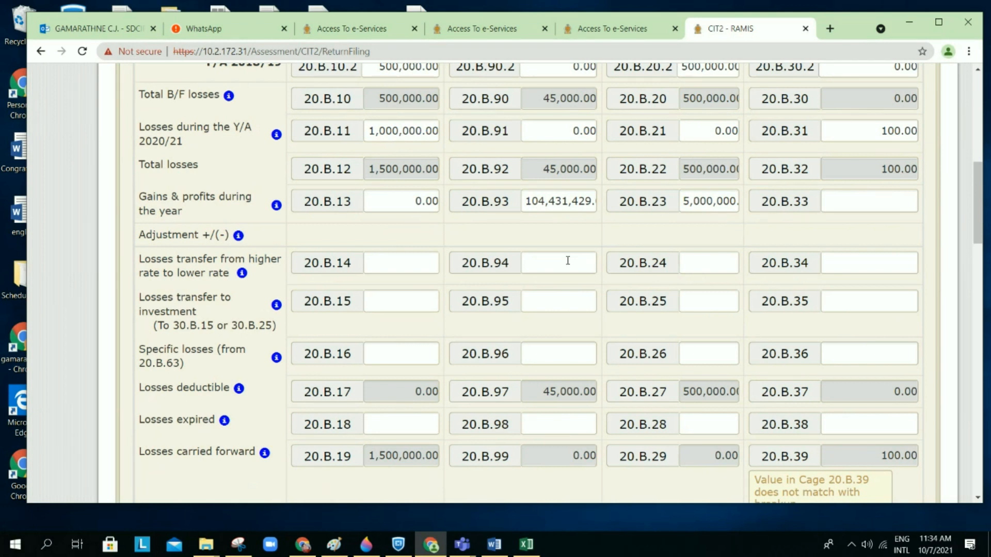
# Step: Enter -1000 in 20.B.34 and 1000 in 20.B.94 as a rate transfer
pyautogui.click(885, 261)
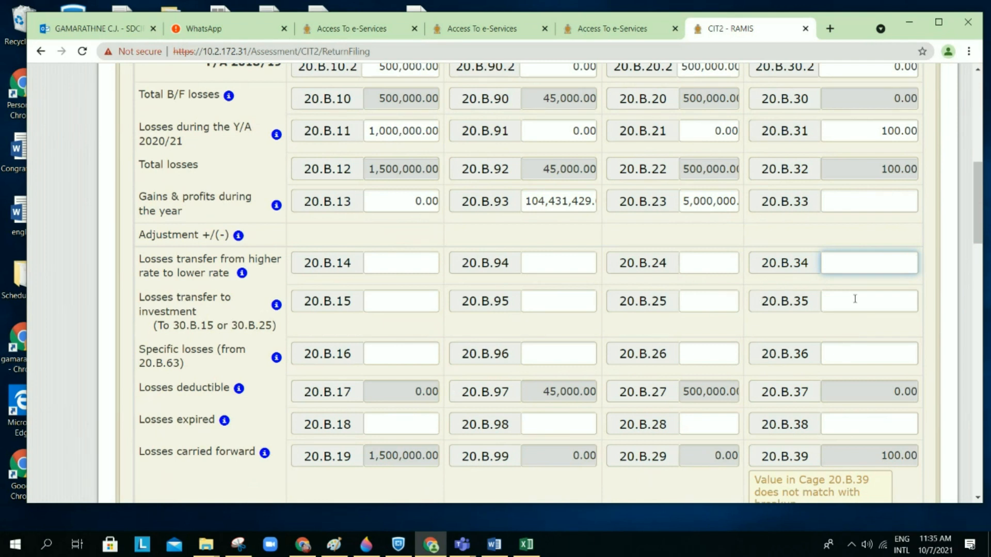
pyautogui.write('-1000')
pyautogui.press('BackSpace')
pyautogui.write('0')
pyautogui.click(851, 231)
pyautogui.click(570, 270)
pyautogui.write('1000')
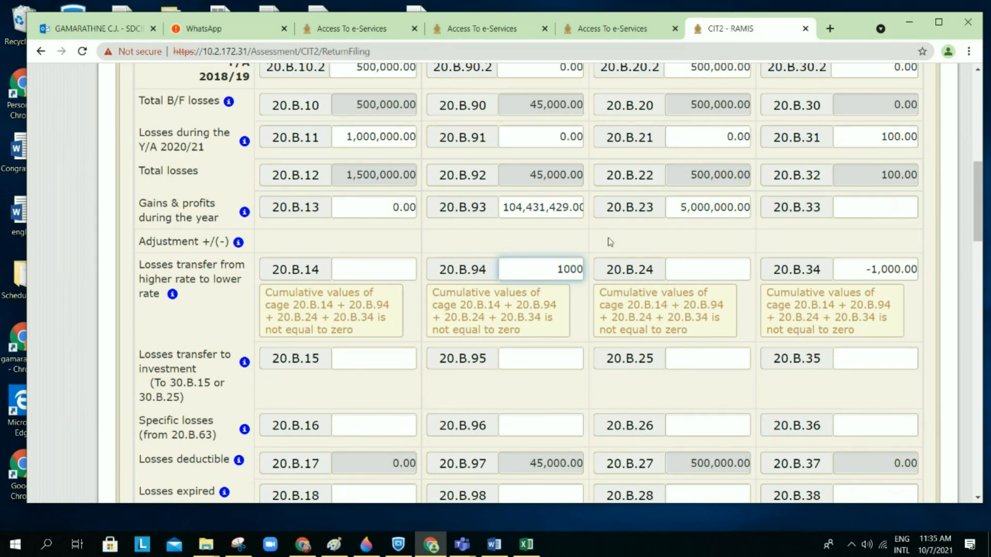
# Step: Correct 20.B.34 to -100 and 20.B.94 to 100, raising 20.B.97 to 45,100.00
pyautogui.click(858, 268)
pyautogui.write('10')
pyautogui.press('BackSpace')
pyautogui.press('BackSpace')
pyautogui.write('-100')
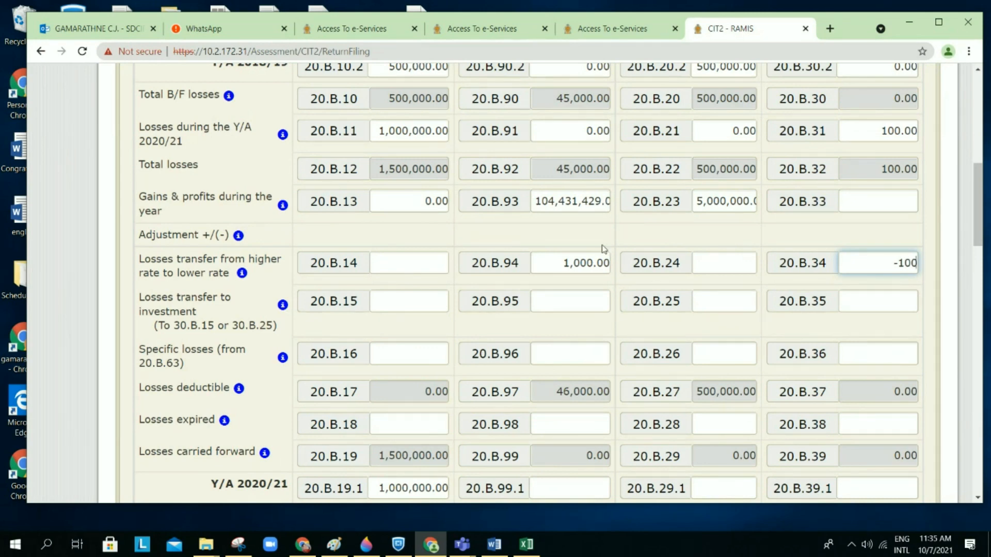
pyautogui.click(604, 250)
pyautogui.click(562, 269)
pyautogui.press('BackSpace')
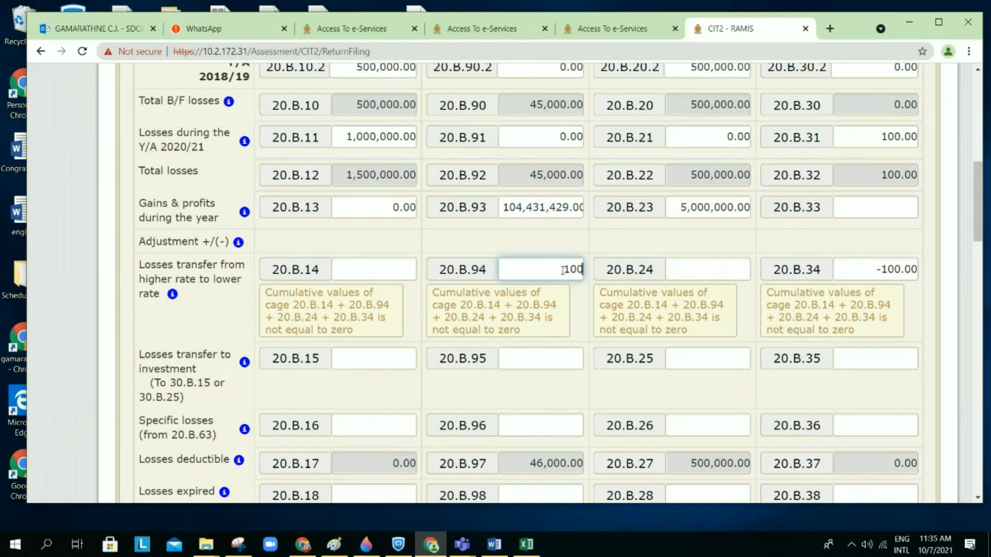
pyautogui.click(609, 243)
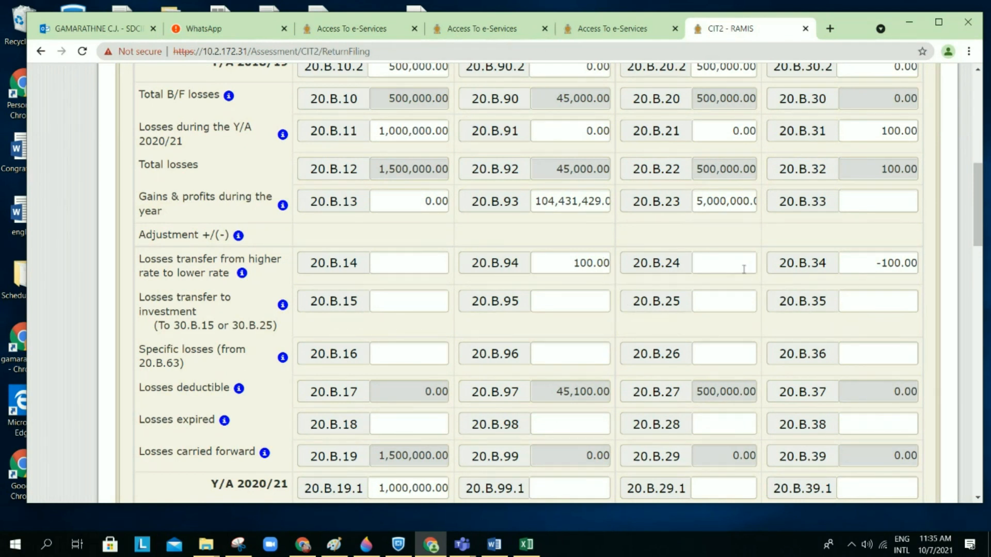
# Step: Clear the trial values from 20.B.31, 20.B.34 and 20.B.94, returning 20.B.97 to 45,000.00
pyautogui.moveTo(881, 128); pyautogui.dragTo(982, 147)
pyautogui.press('BackSpace')
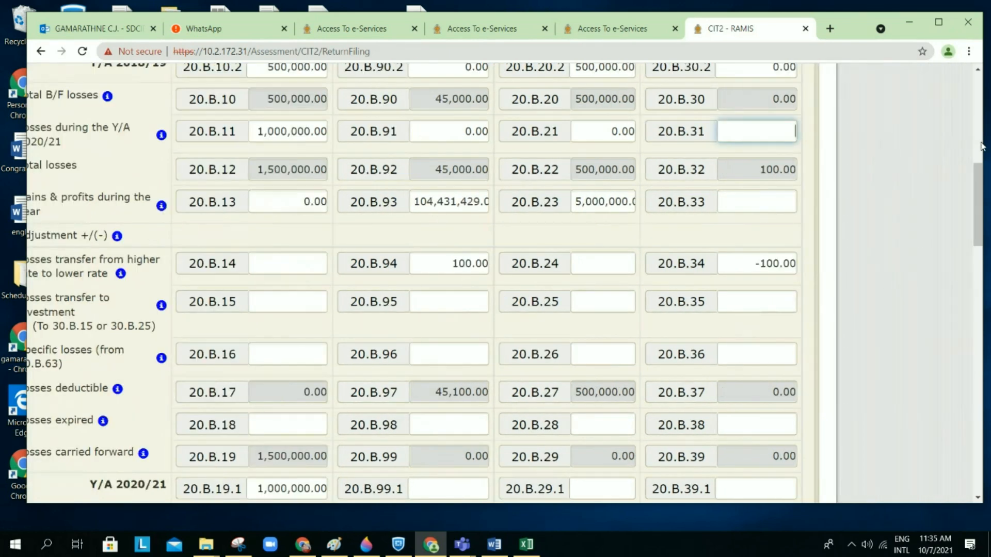
pyautogui.click(598, 300)
pyautogui.moveTo(748, 265); pyautogui.dragTo(828, 269)
pyautogui.press('BackSpace')
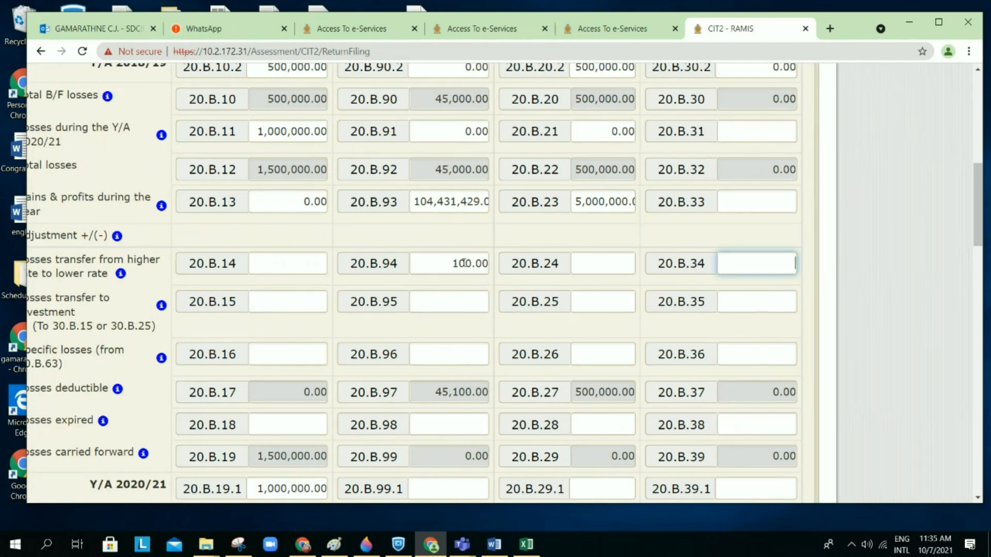
pyautogui.click(464, 263)
pyautogui.press('BackSpace')
pyautogui.press('BackSpace')
pyautogui.press('BackSpace')
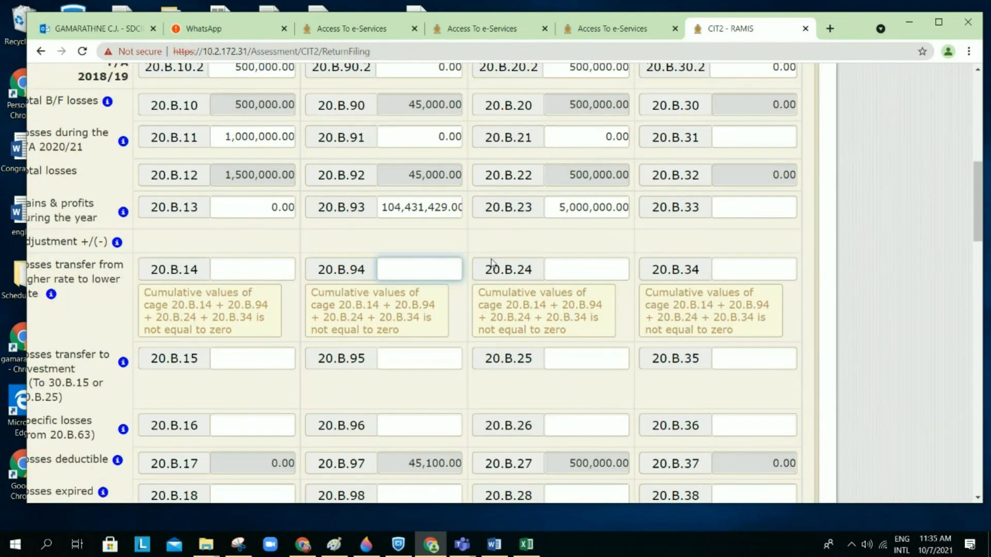
pyautogui.click(580, 237)
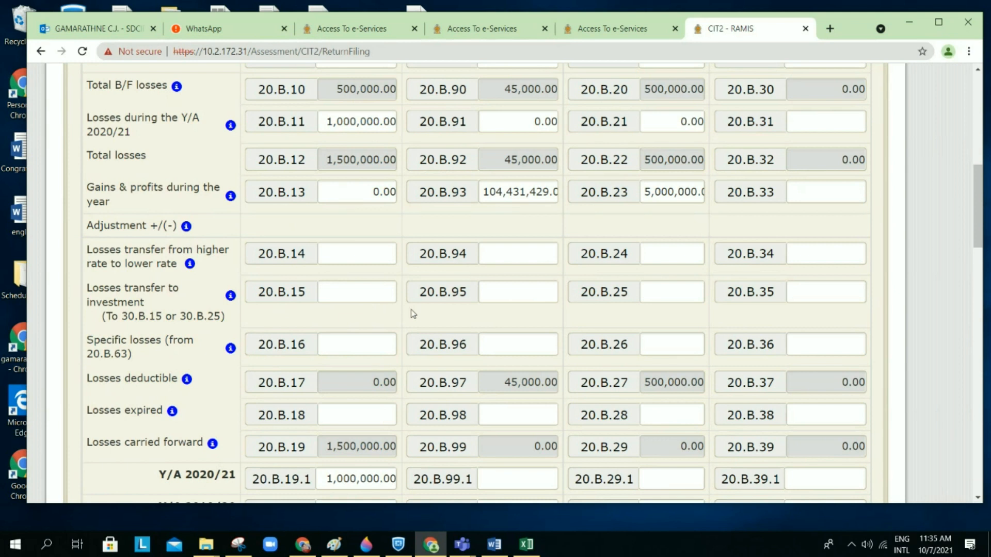
pyautogui.scroll(1, 413, 310)
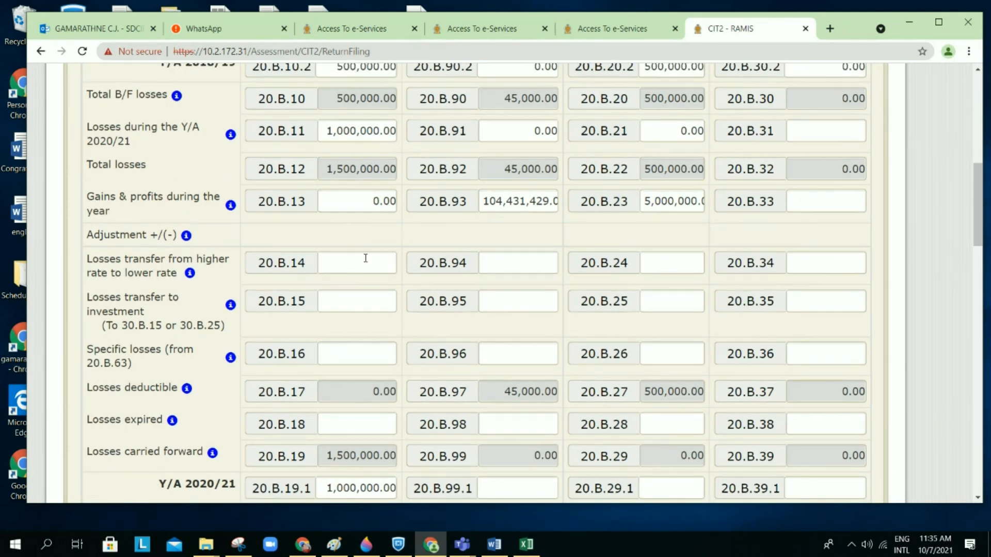
pyautogui.scroll(-1, 368, 290)
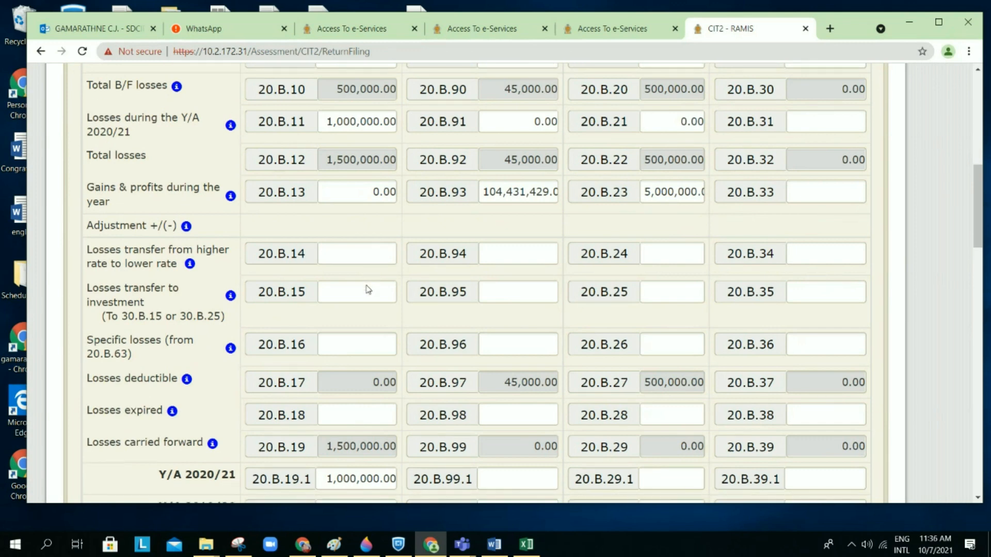
pyautogui.scroll(-1, 368, 287)
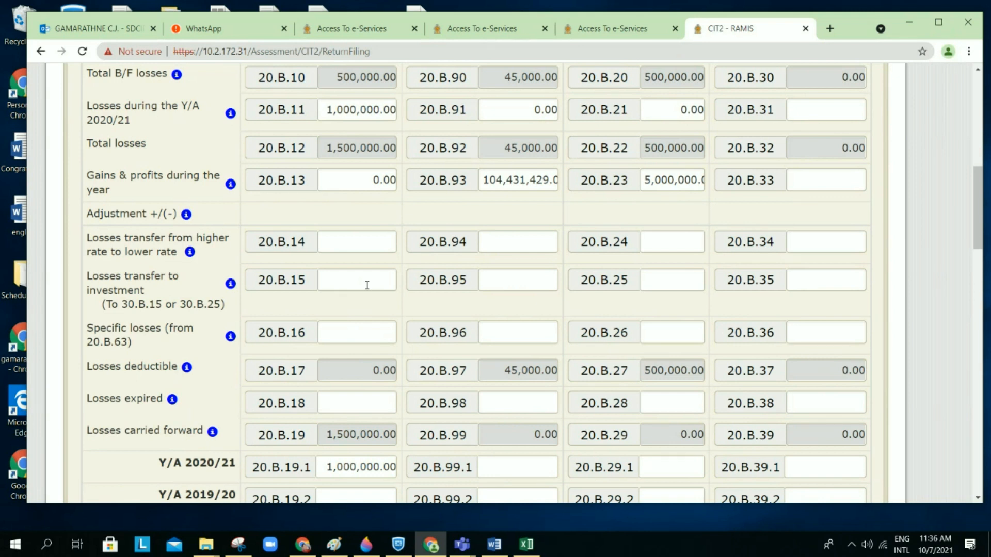
# Step: Enter -500,000 in cage 20.B.15, correcting the mistyped -5,000,000
pyautogui.click(367, 286)
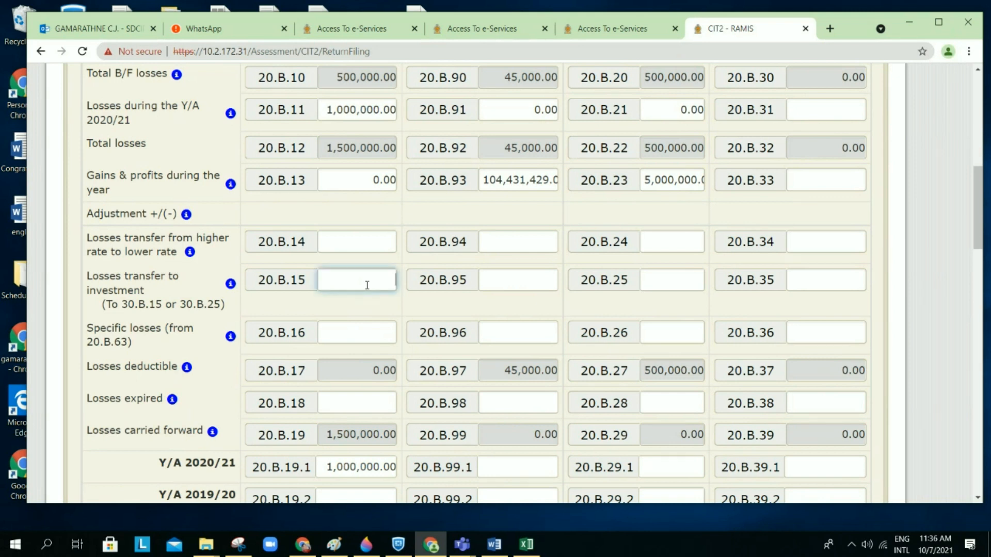
pyautogui.write('-5000000')
pyautogui.click(378, 303)
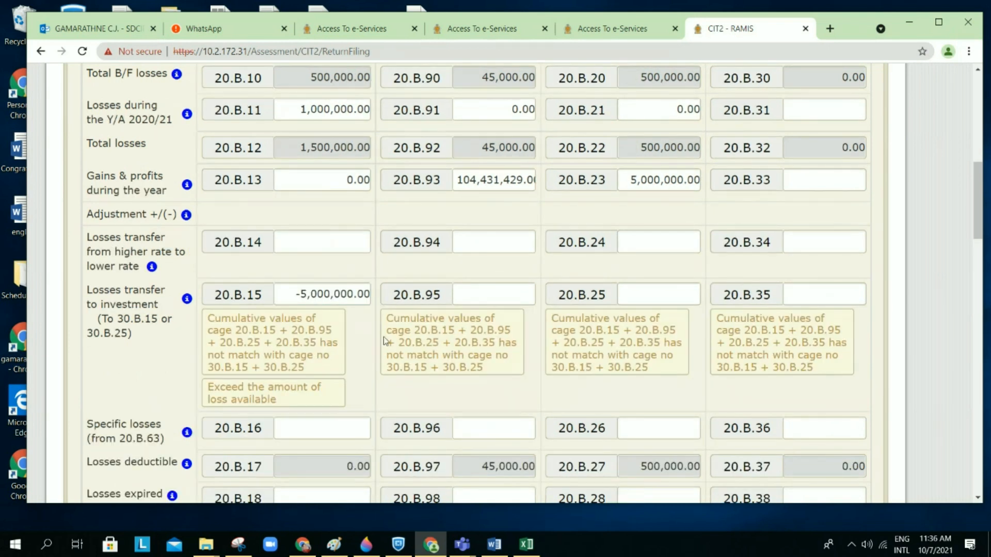
pyautogui.click(345, 298)
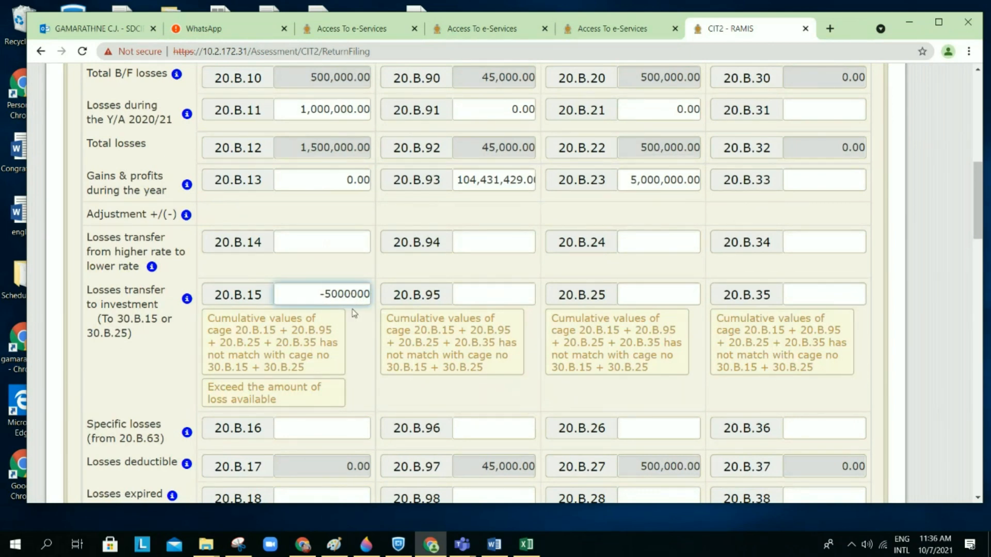
pyautogui.click(319, 206)
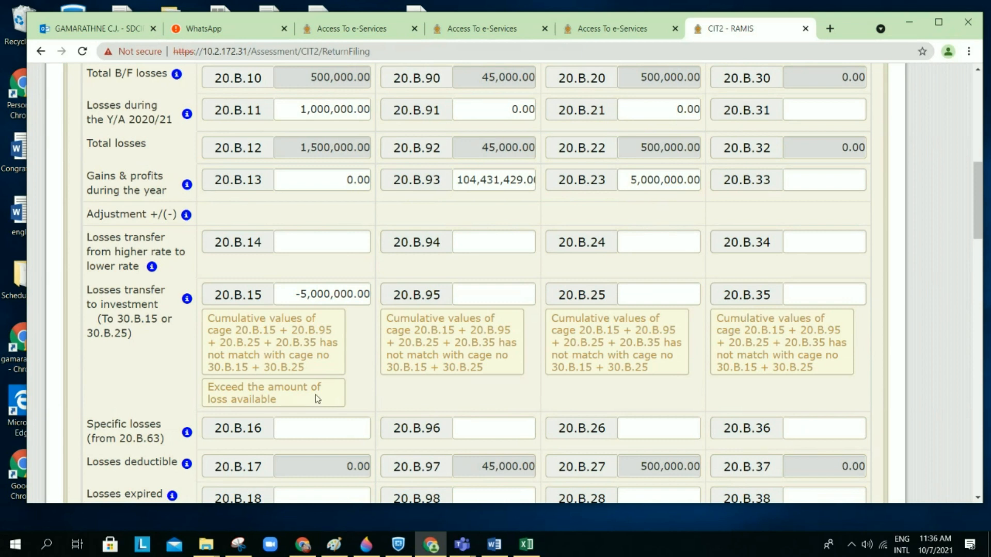
pyautogui.click(347, 289)
pyautogui.press('Delete')
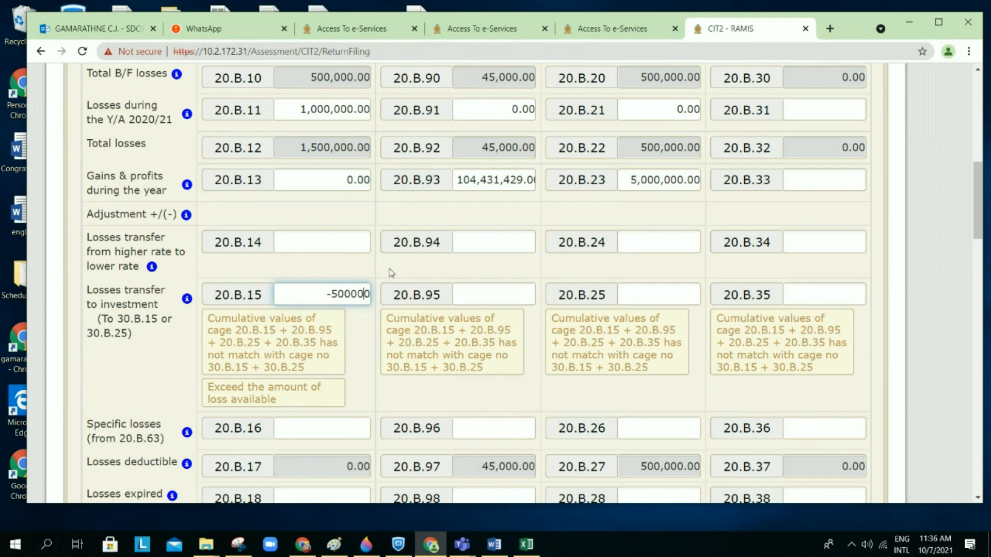
pyautogui.click(391, 273)
# Step: Review Schedule 2B warnings and 20.B.19 carried forward now at 1,000,000.00
pyautogui.scroll(-1, 373, 292)
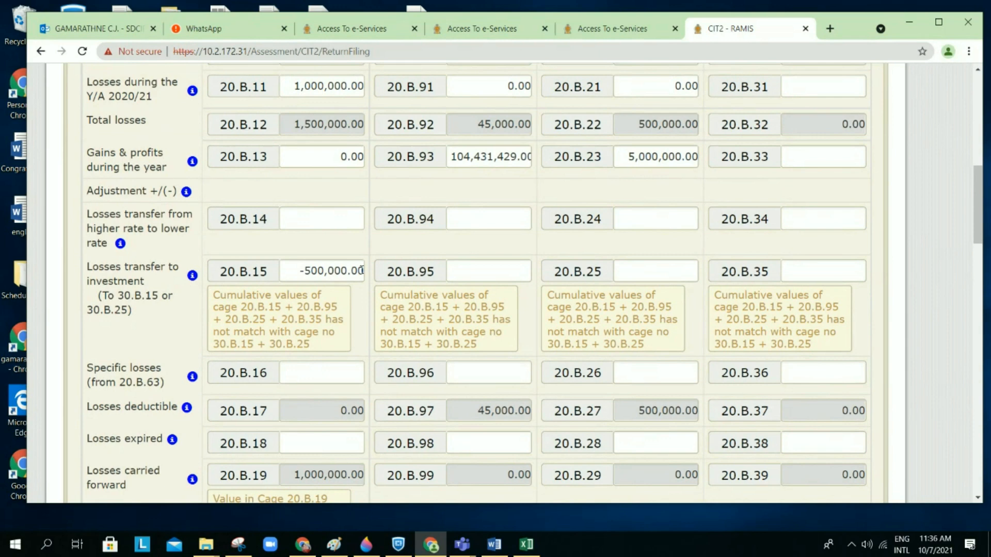
pyautogui.scroll(-1, 361, 270)
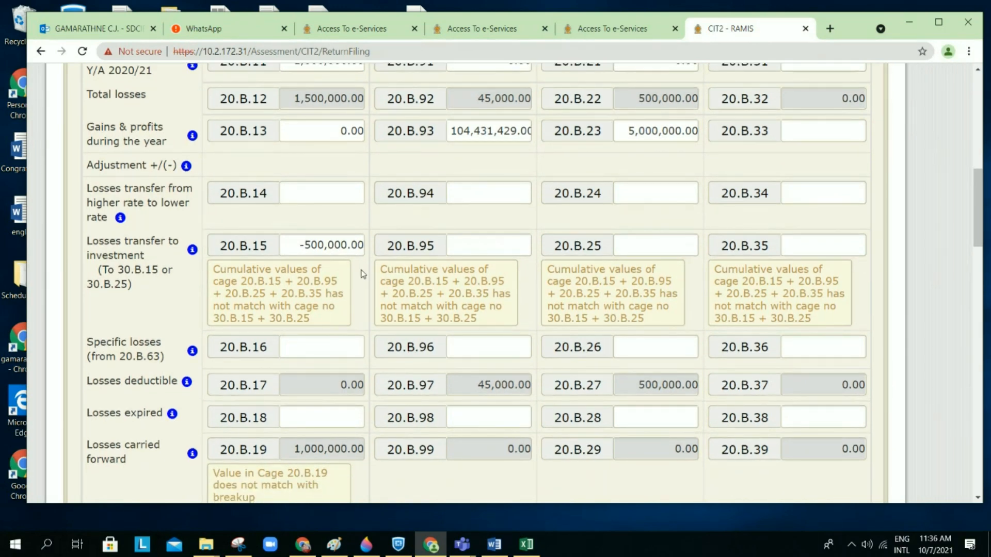
pyautogui.scroll(-2, 363, 274)
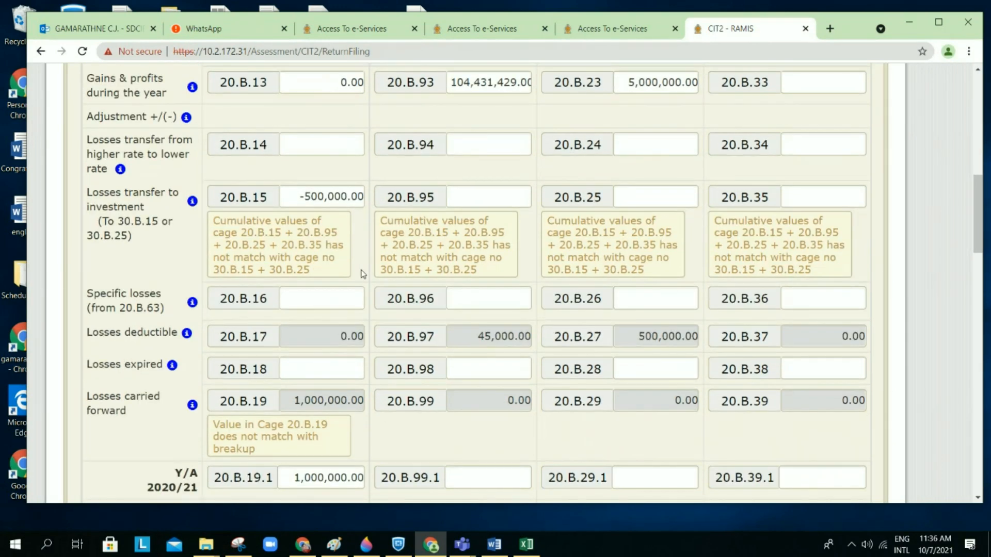
pyautogui.scroll(-6, 363, 274)
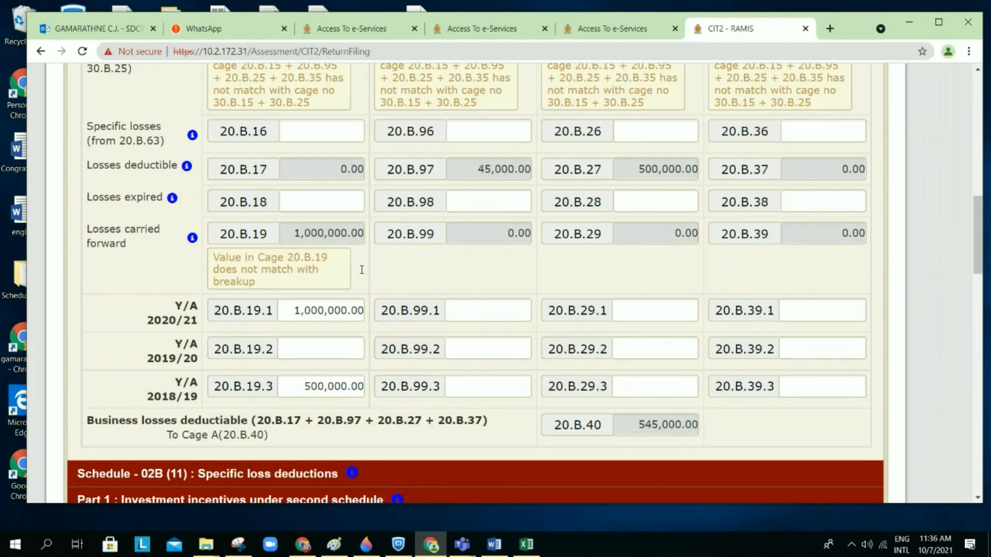
pyautogui.scroll(-5, 363, 274)
pyautogui.scroll(-6, 361, 273)
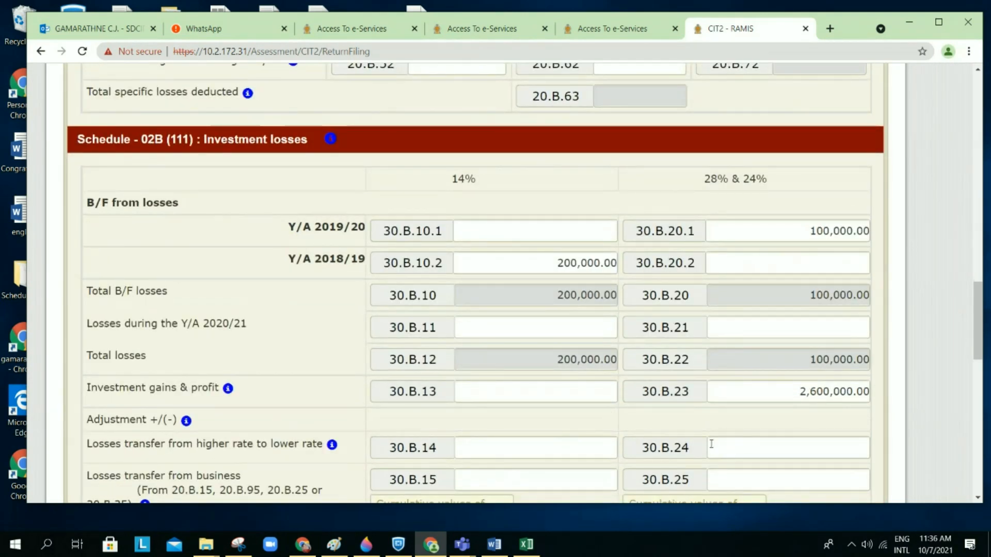
pyautogui.scroll(-1, 711, 444)
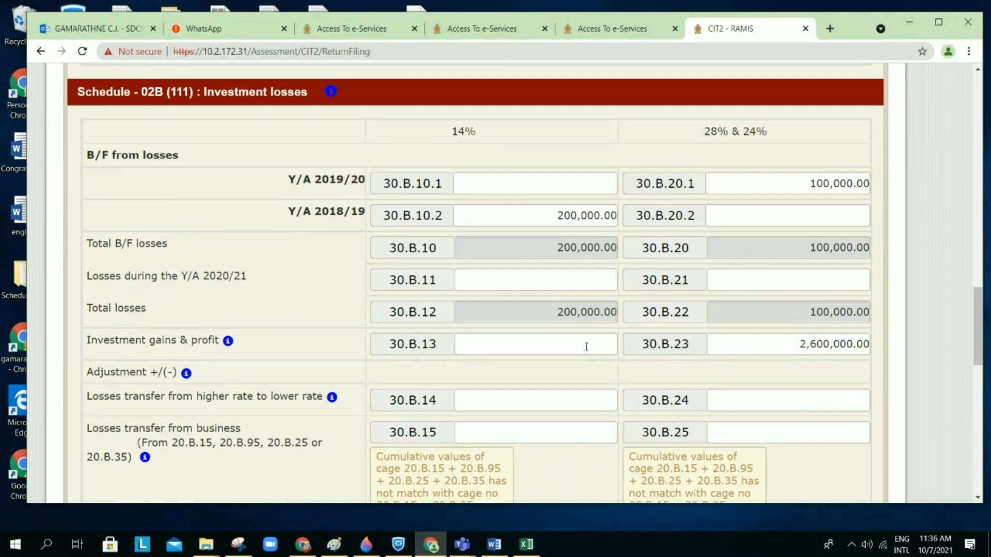
pyautogui.scroll(-1, 586, 346)
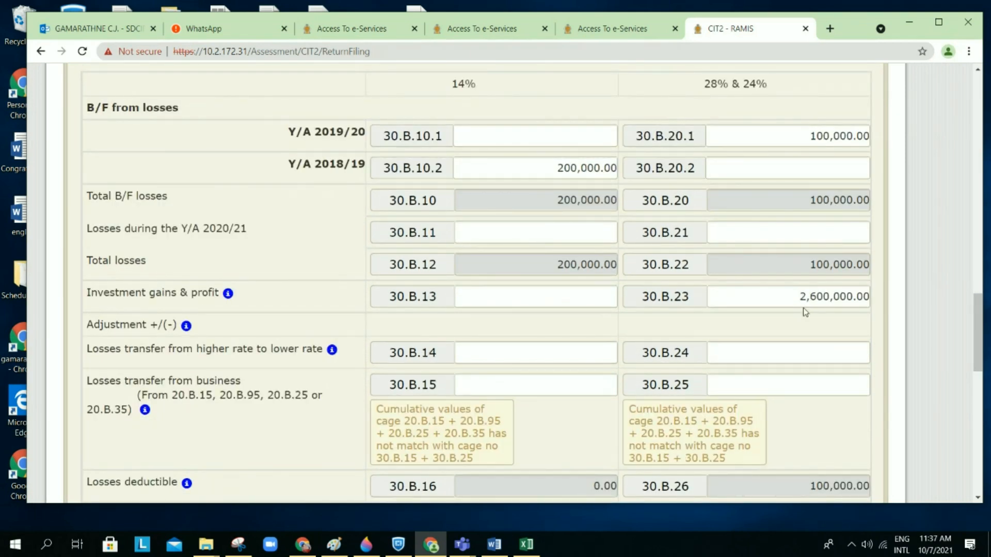
pyautogui.scroll(6, 796, 285)
pyautogui.scroll(15, 797, 285)
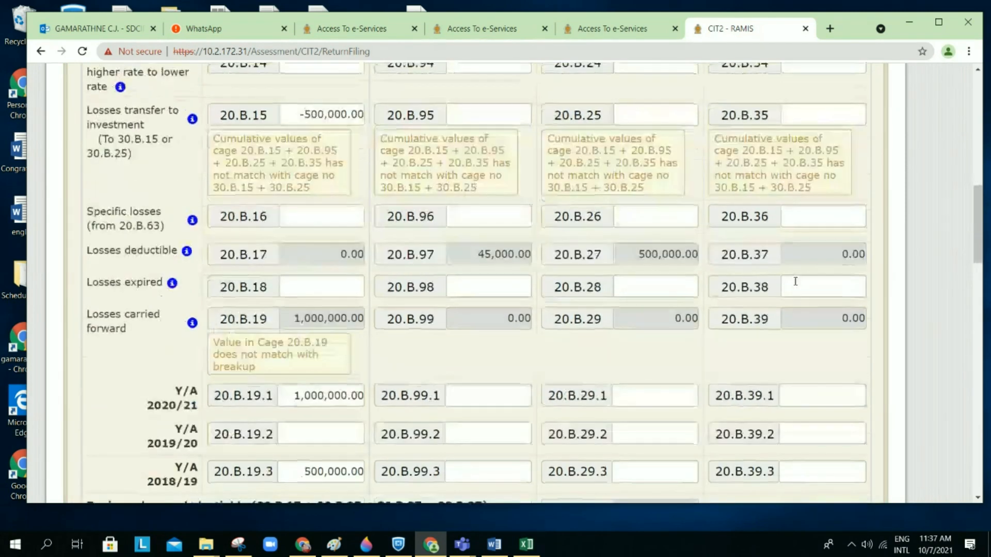
pyautogui.scroll(3, 429, 131)
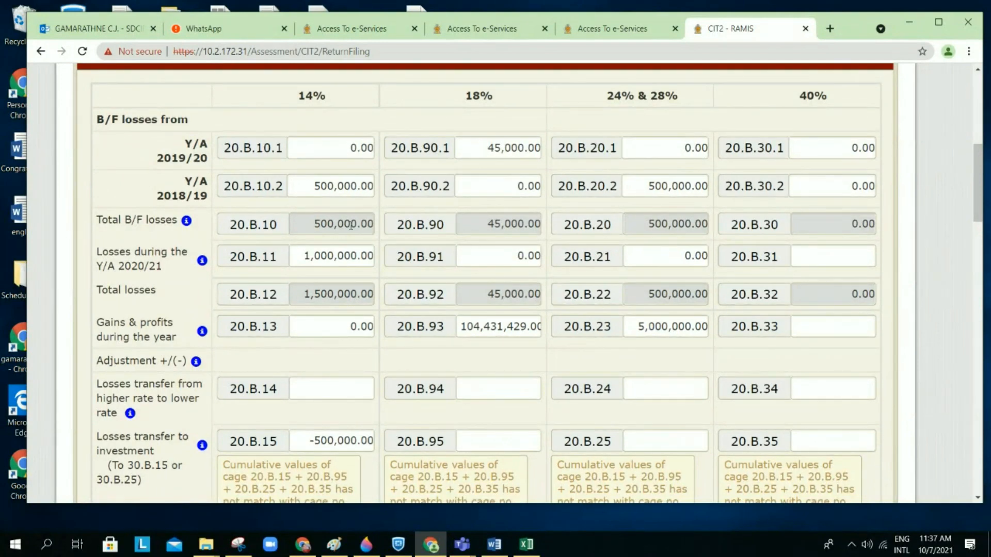
pyautogui.scroll(-3, 351, 225)
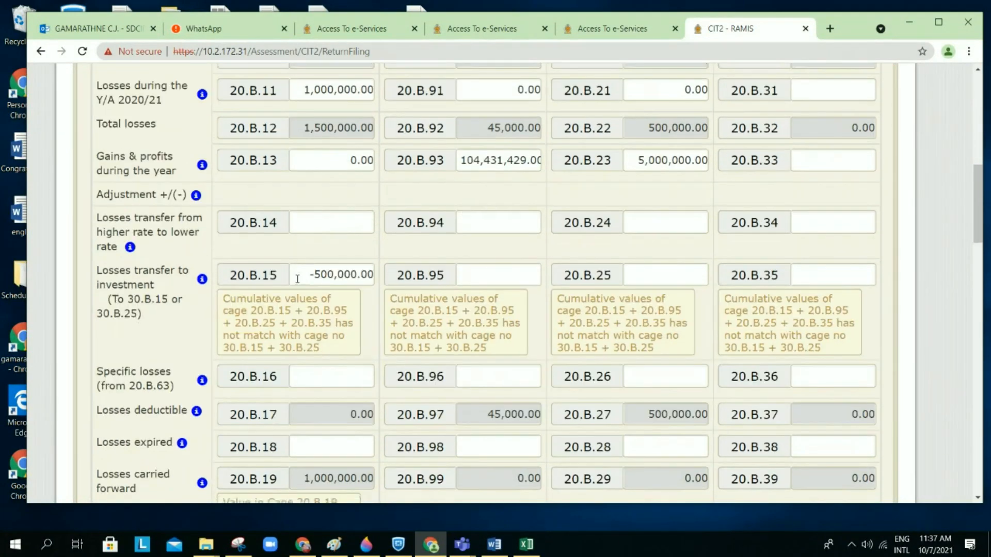
# Step: Delete the -500,000.00 from 20.B.15, restoring 20.B.19 carried forward to 1,500,000.00
pyautogui.click(308, 274)
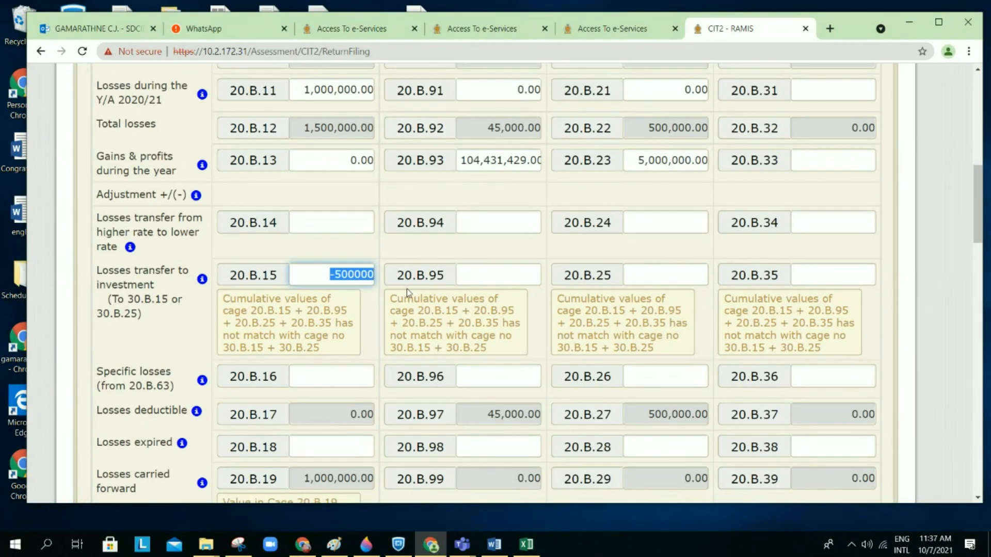
pyautogui.press('BackSpace')
pyautogui.click(510, 232)
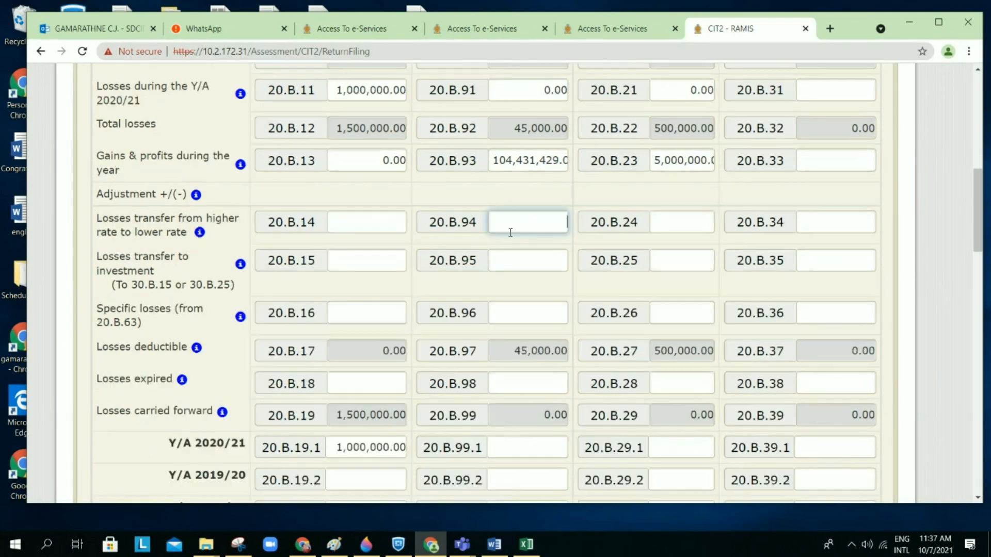
pyautogui.scroll(-2, 510, 230)
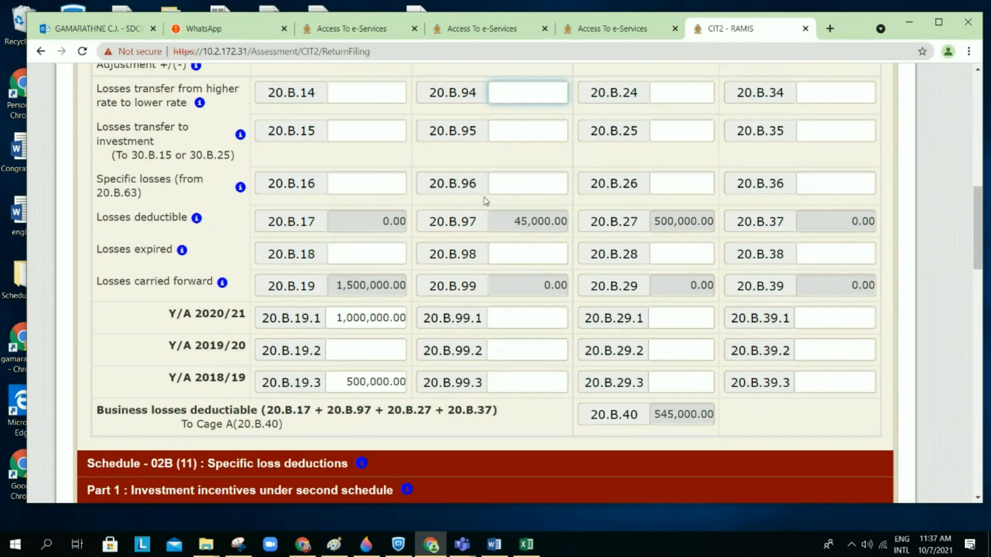
pyautogui.scroll(1, 483, 197)
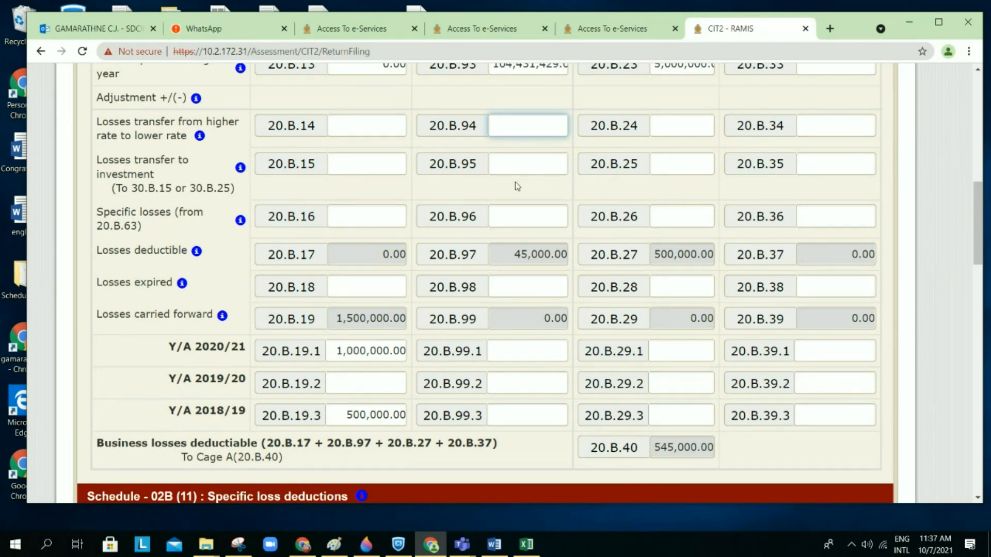
pyautogui.scroll(2, 517, 189)
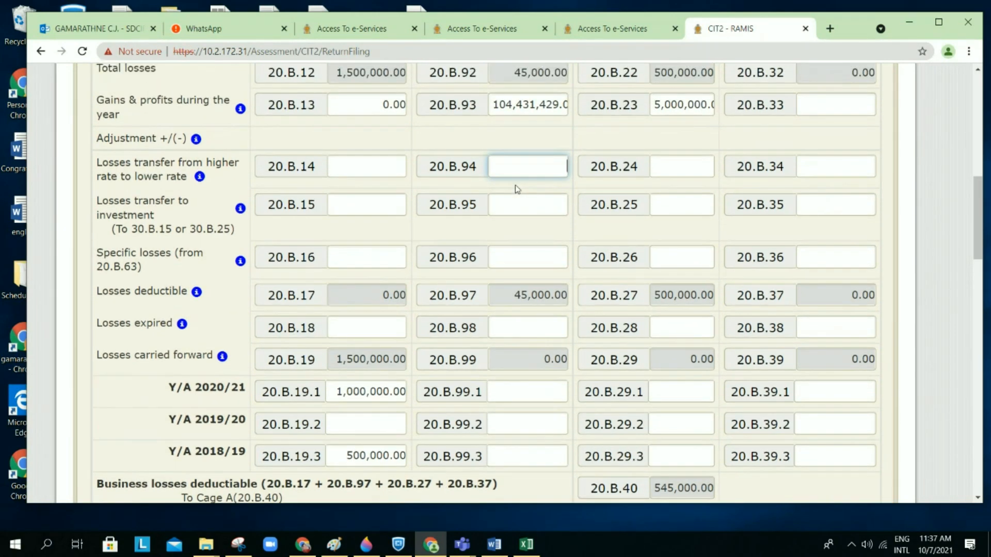
pyautogui.scroll(1, 516, 189)
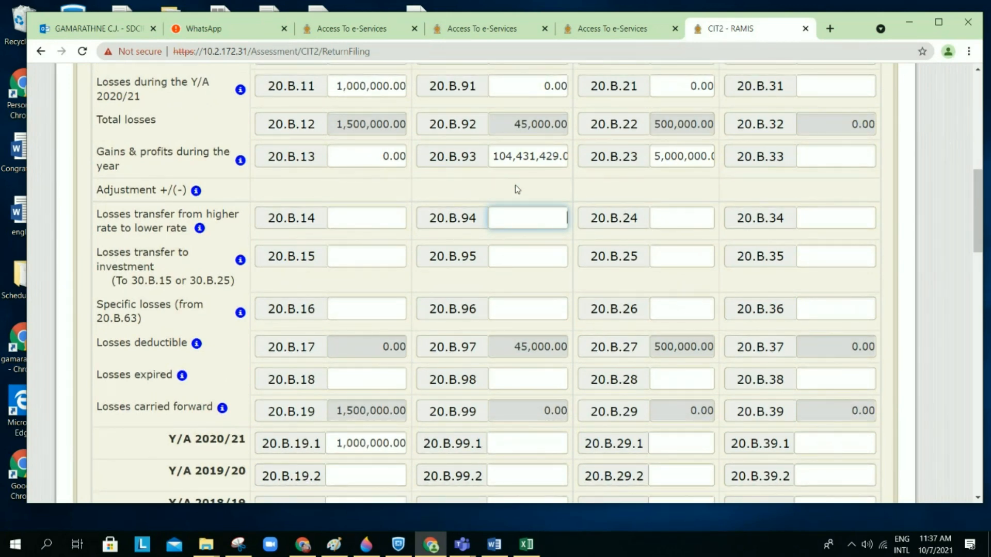
pyautogui.scroll(-1, 517, 189)
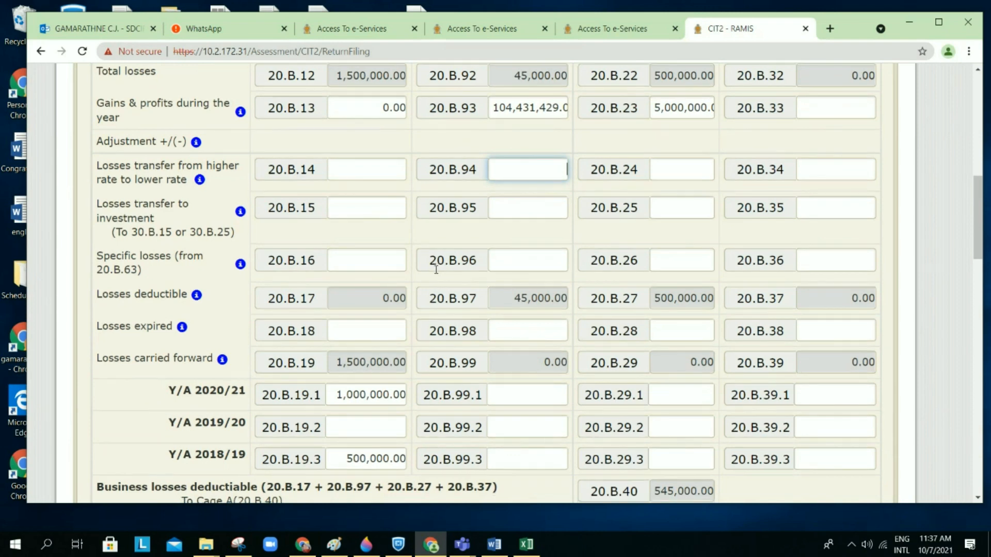
pyautogui.scroll(-4, 436, 270)
pyautogui.scroll(-2, 436, 270)
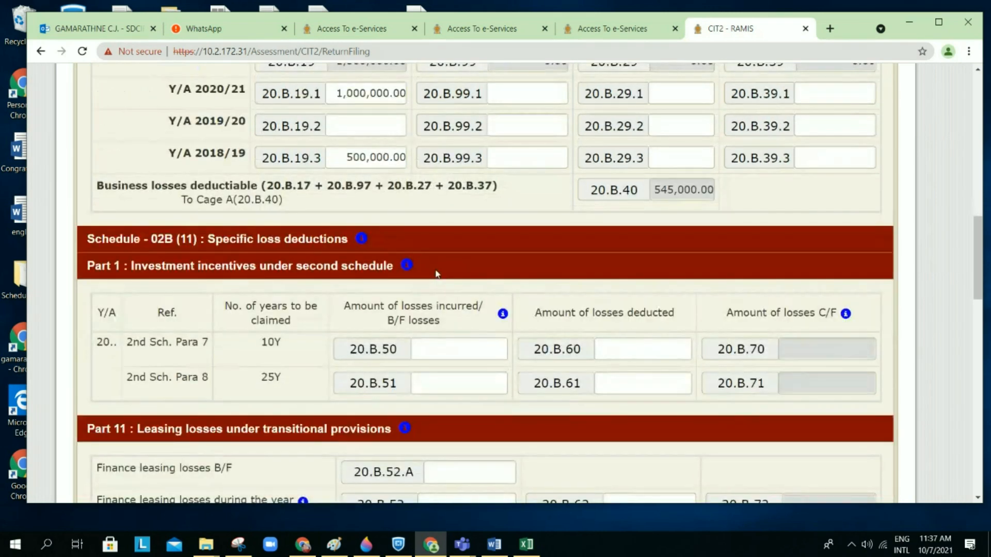
pyautogui.scroll(-1, 437, 273)
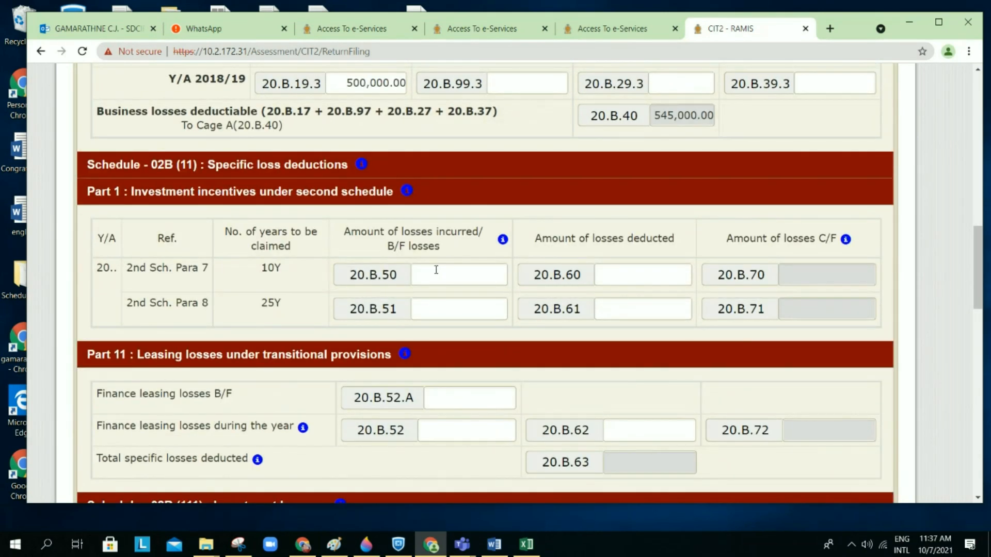
pyautogui.scroll(-1, 436, 270)
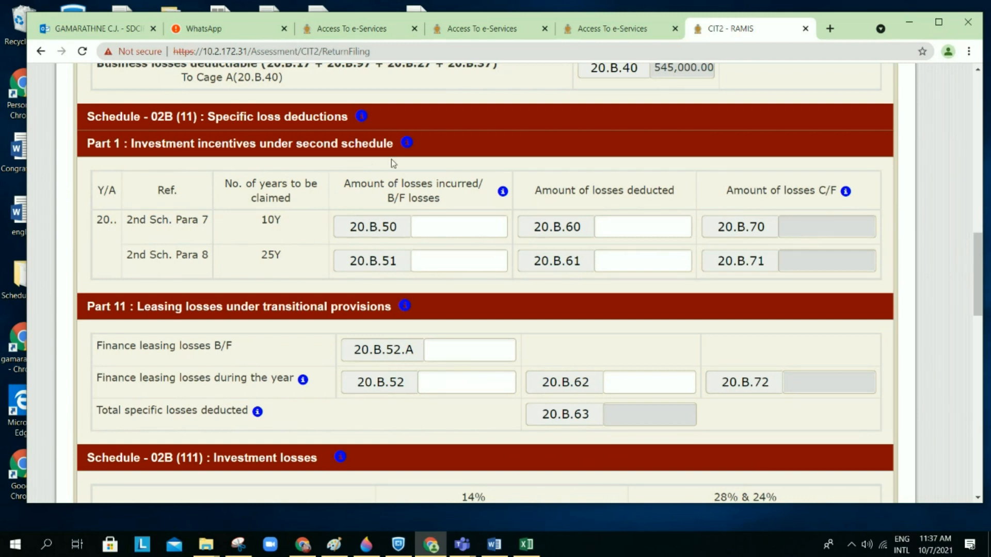
pyautogui.scroll(-1, 411, 163)
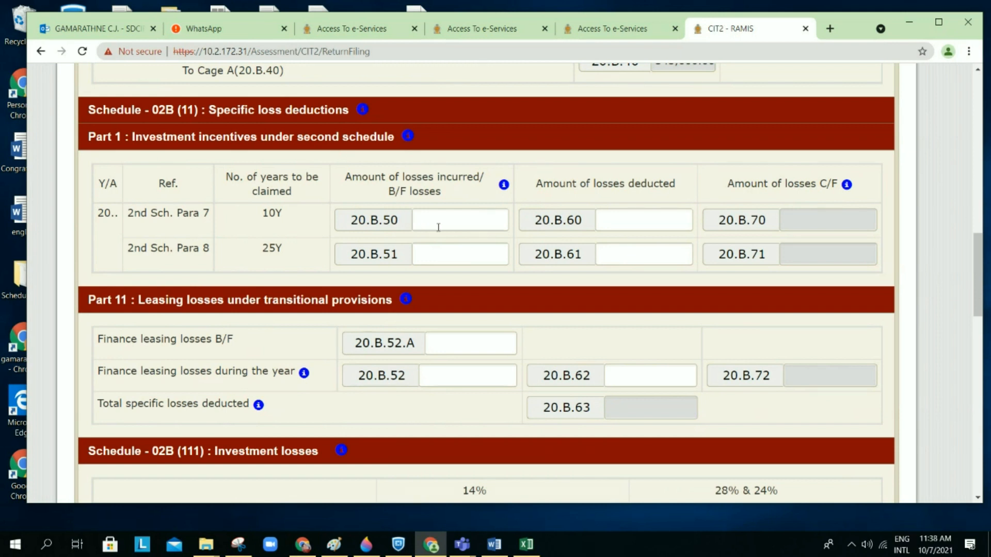
pyautogui.scroll(-1, 438, 228)
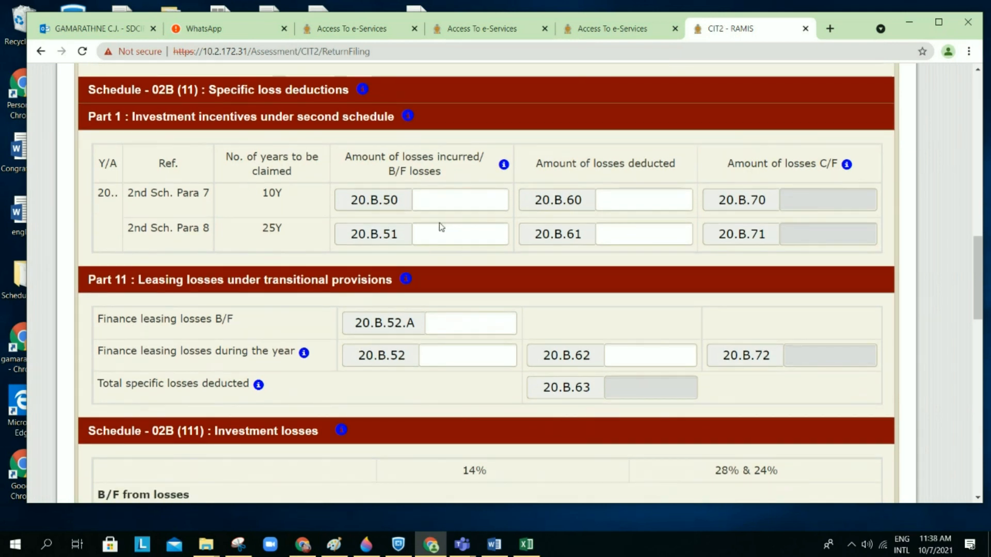
pyautogui.scroll(-1, 441, 227)
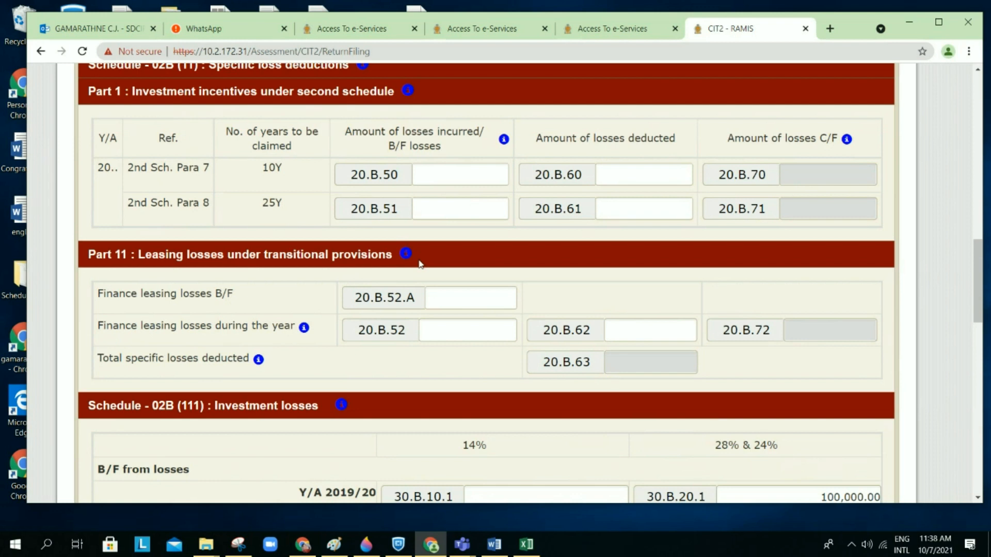
pyautogui.moveTo(405, 257)
pyautogui.scroll(2, 644, 326)
pyautogui.scroll(2, 645, 330)
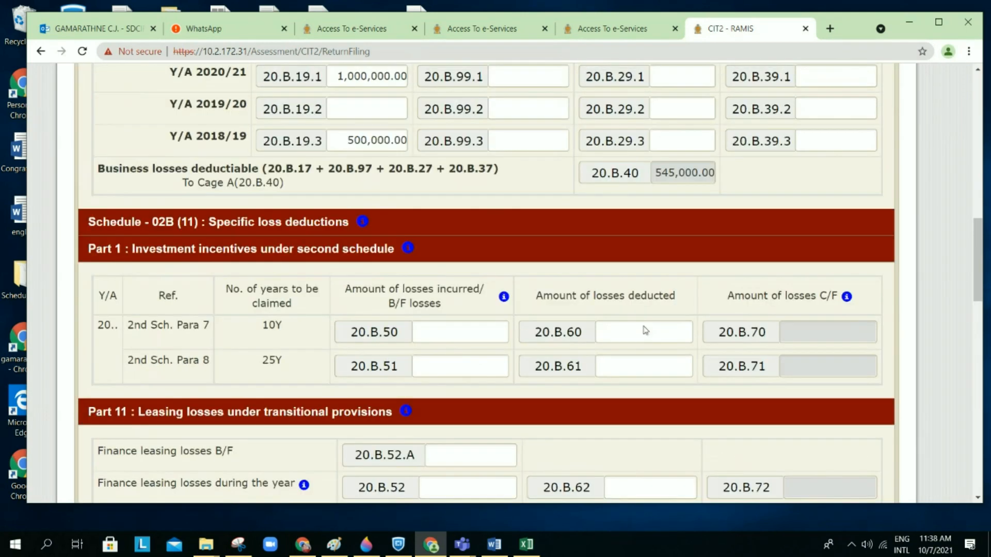
pyautogui.scroll(-2, 644, 326)
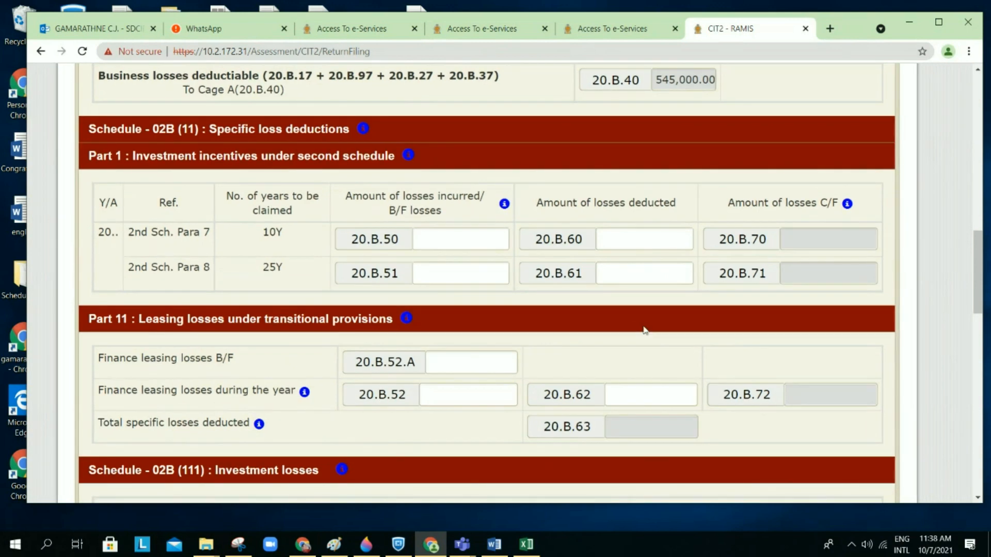
pyautogui.scroll(4, 644, 330)
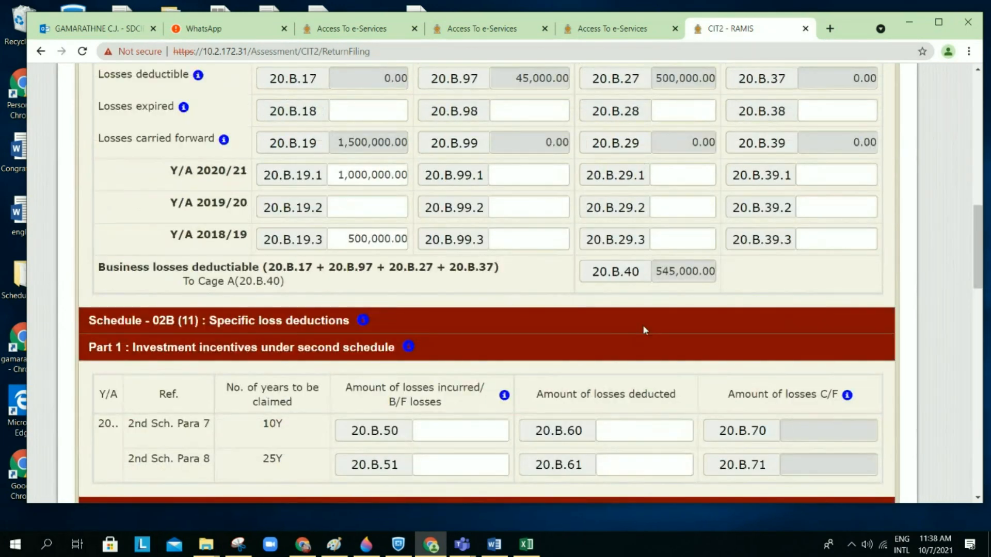
pyautogui.scroll(-20, 644, 329)
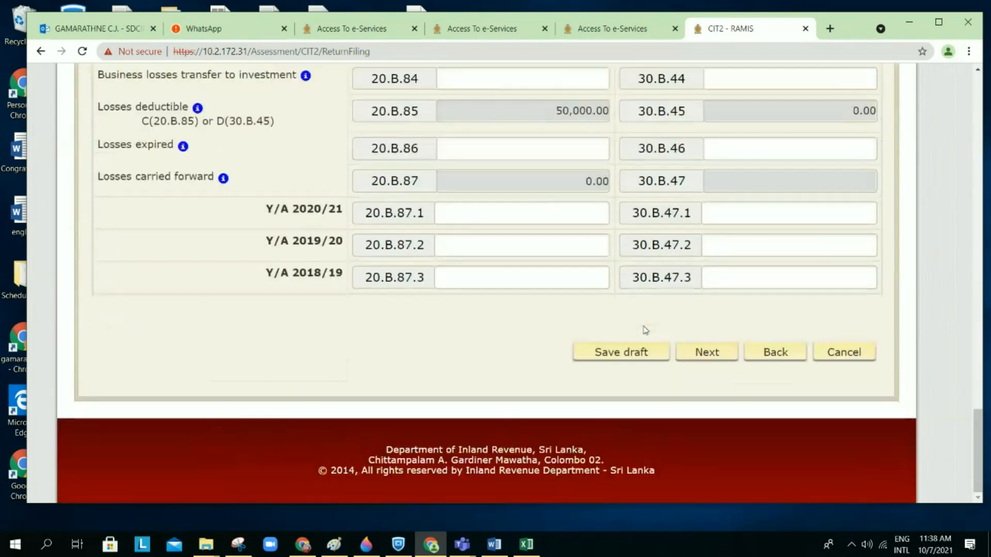
# Step: Save the CIT2 return as a draft, confirming the prompt and dismissing the saved notice
pyautogui.click(635, 362)
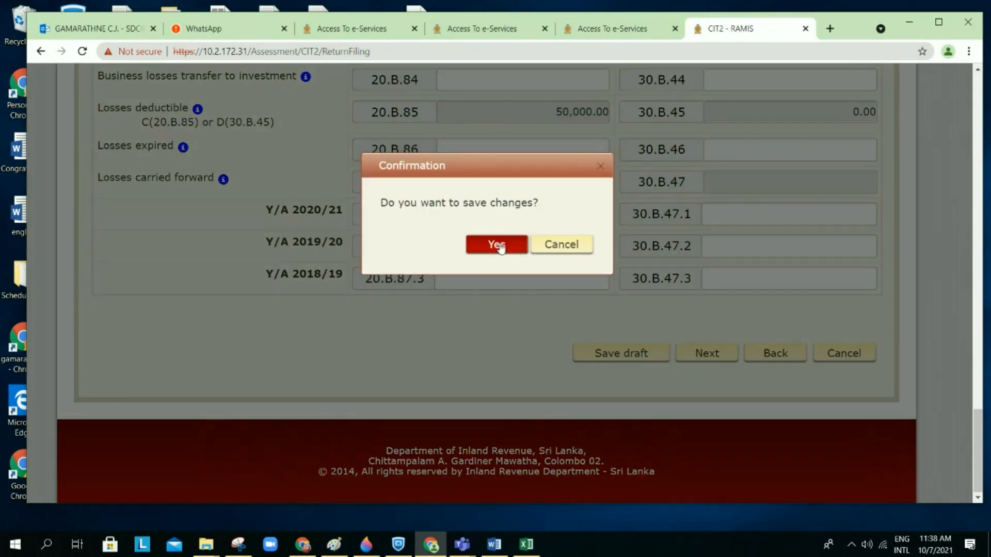
pyautogui.click(498, 246)
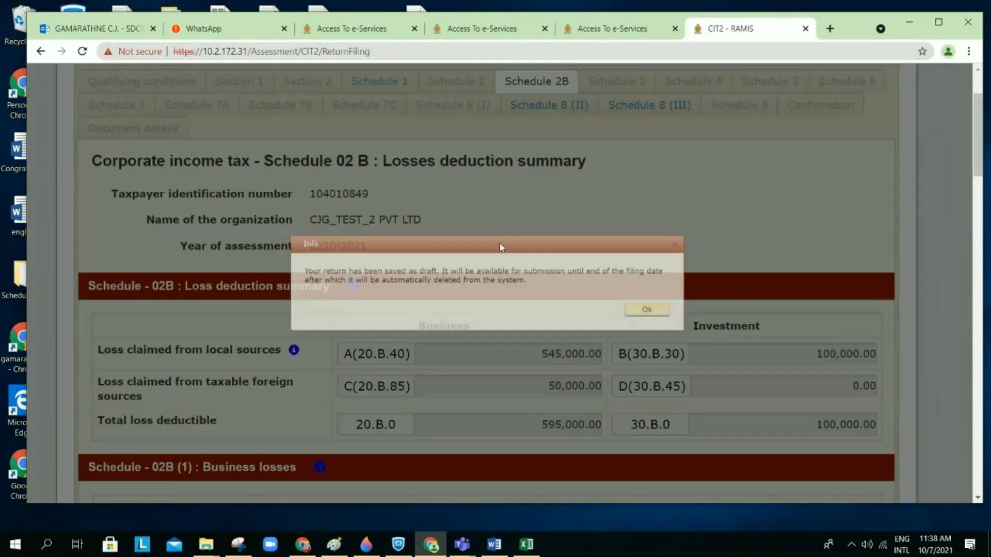
pyautogui.click(708, 365)
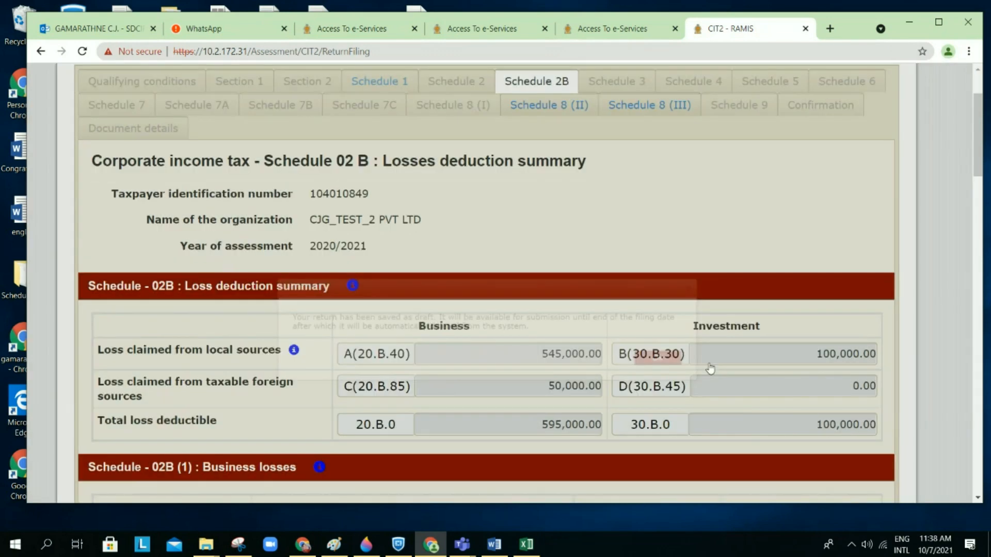
pyautogui.scroll(-15, 710, 368)
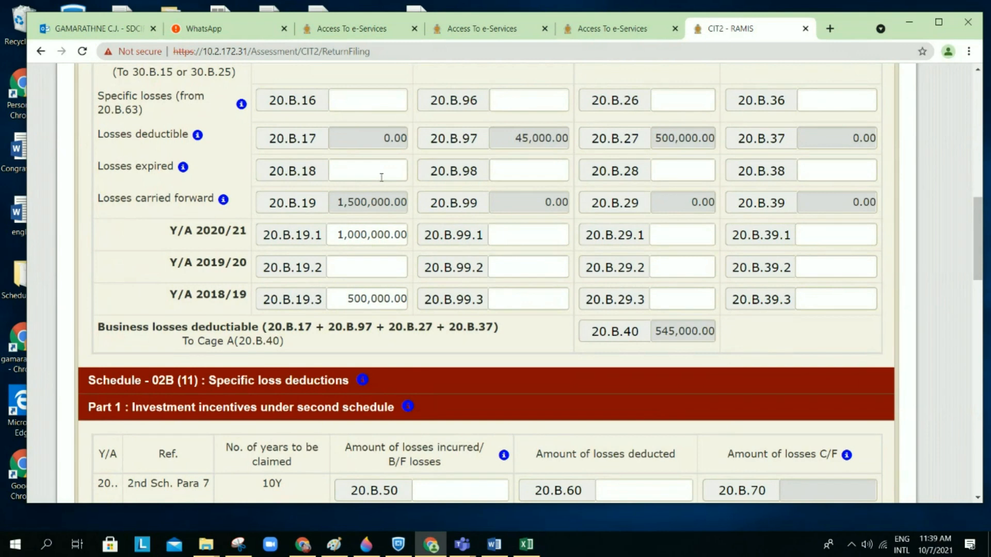
pyautogui.scroll(1, 418, 174)
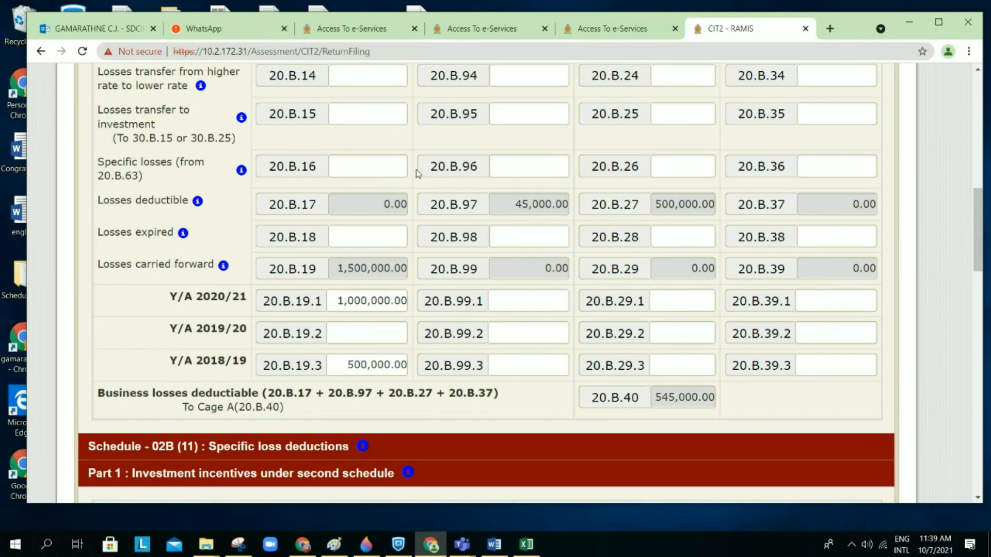
pyautogui.click(370, 232)
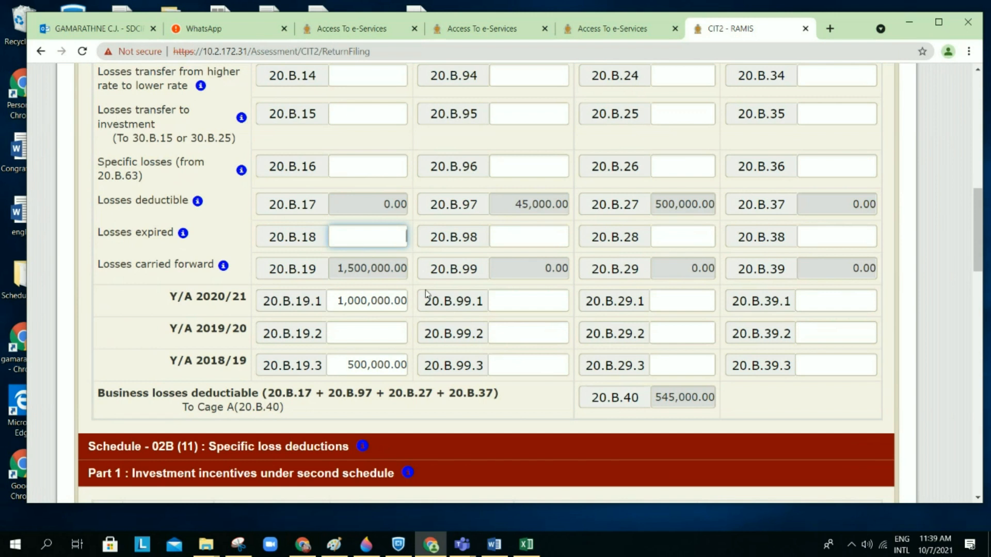
pyautogui.write('1,500,00')
pyautogui.write('0')
pyautogui.click(455, 253)
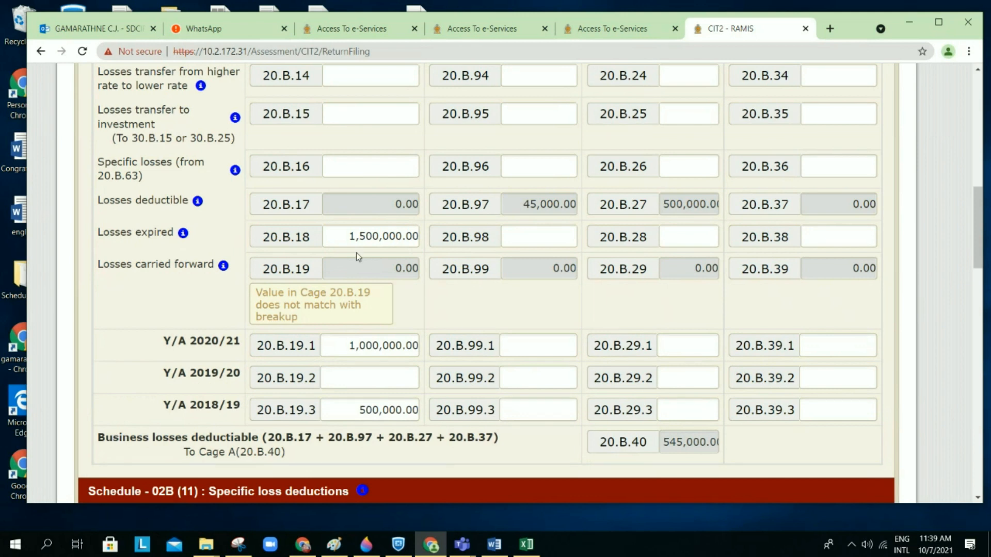
pyautogui.click(349, 238)
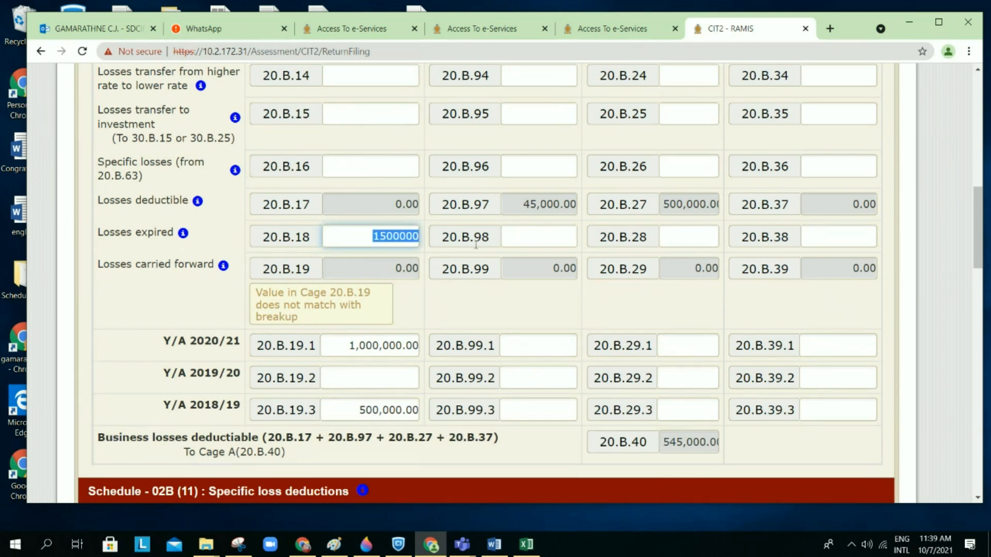
pyautogui.press('BackSpace')
pyautogui.click(480, 301)
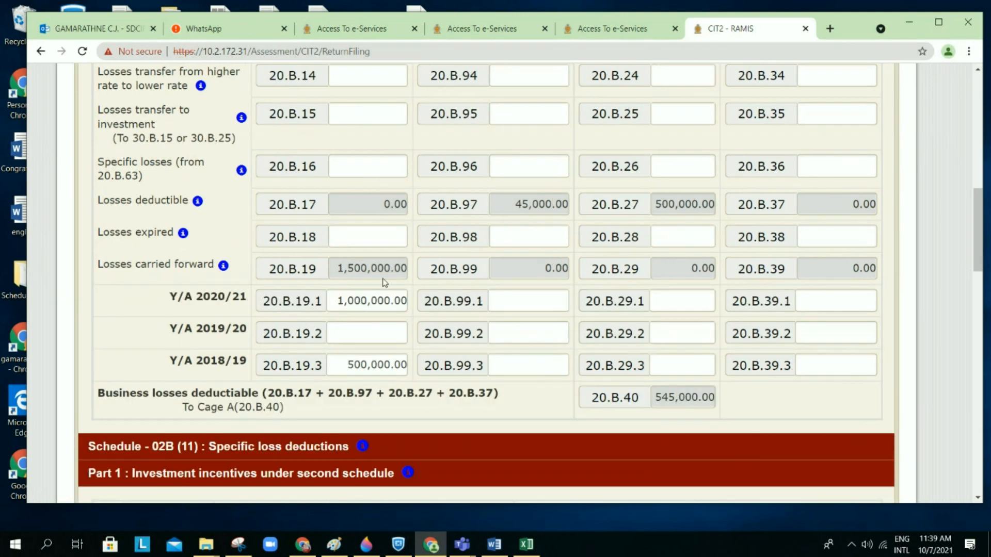
pyautogui.scroll(-1, 399, 277)
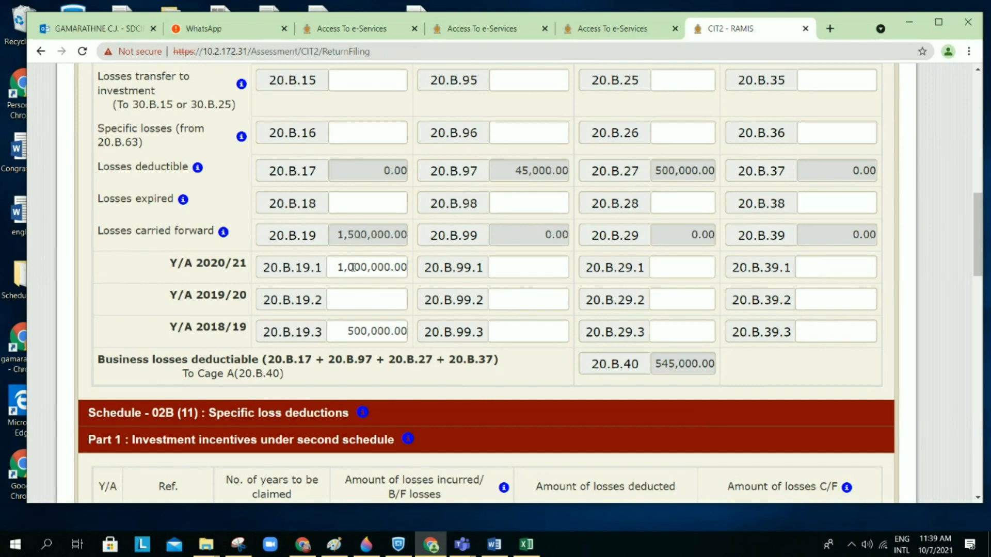
pyautogui.scroll(1, 411, 266)
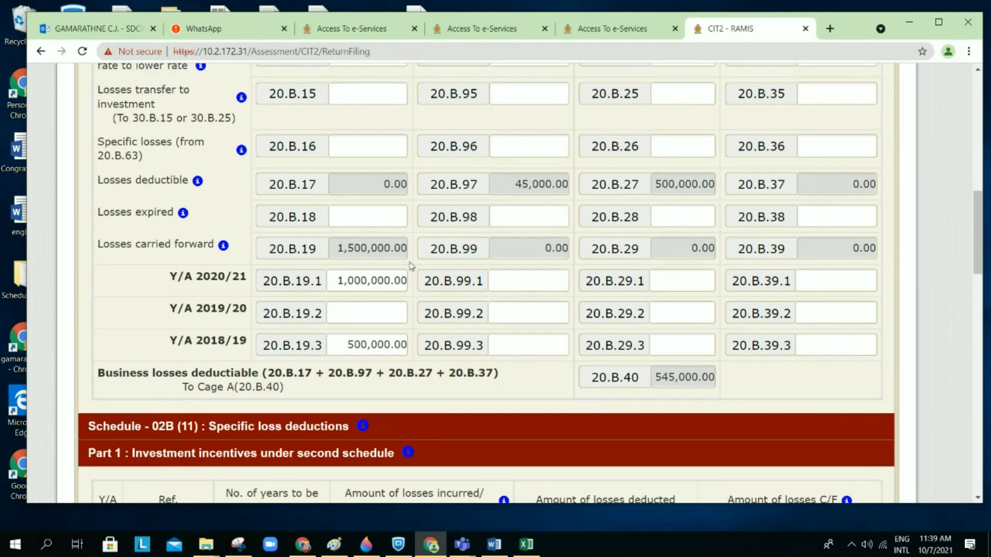
pyautogui.scroll(6, 411, 265)
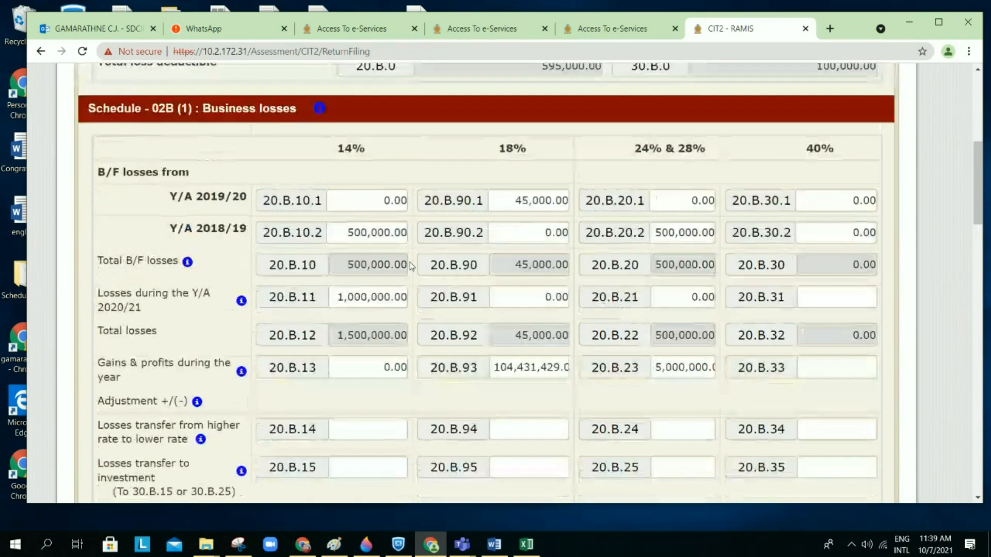
pyautogui.scroll(-2, 412, 266)
pyautogui.scroll(-5, 411, 266)
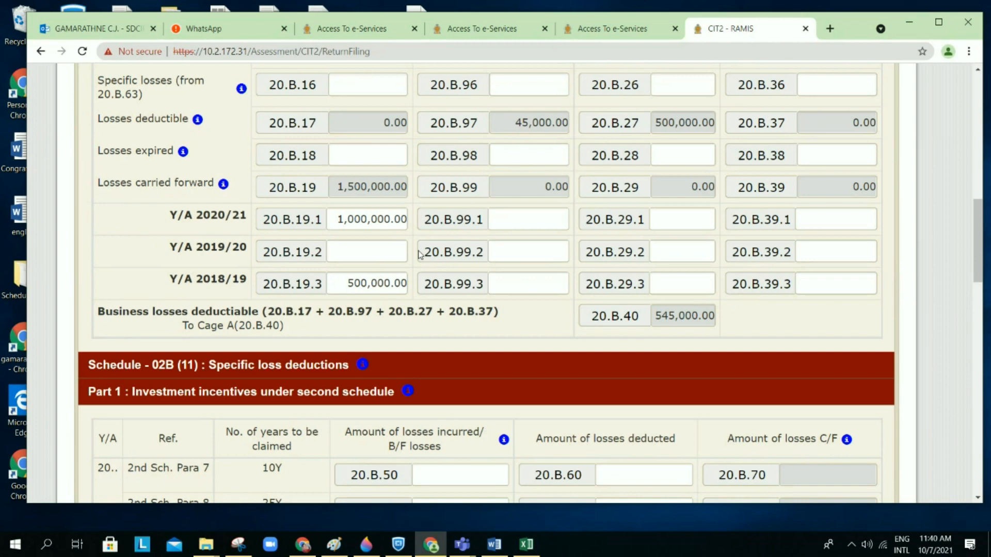
pyautogui.scroll(-1, 420, 266)
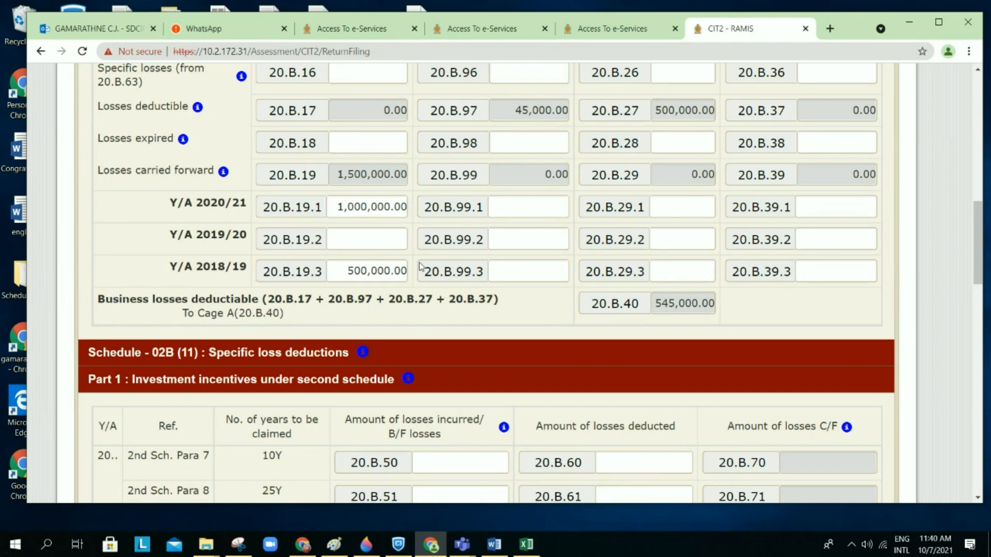
pyautogui.scroll(1, 420, 267)
pyautogui.scroll(-1, 420, 266)
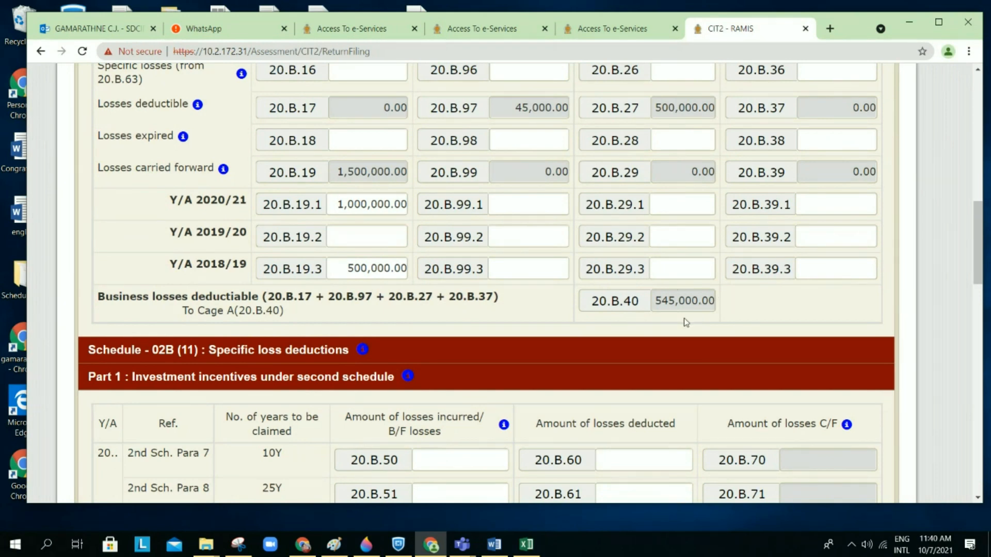
pyautogui.scroll(1, 684, 320)
pyautogui.scroll(2, 372, 254)
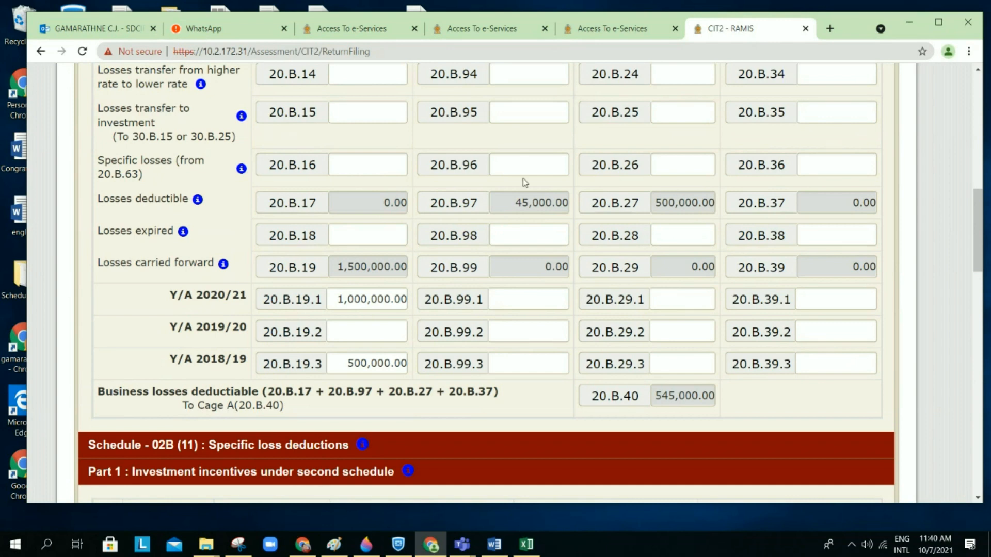
pyautogui.scroll(-1, 851, 216)
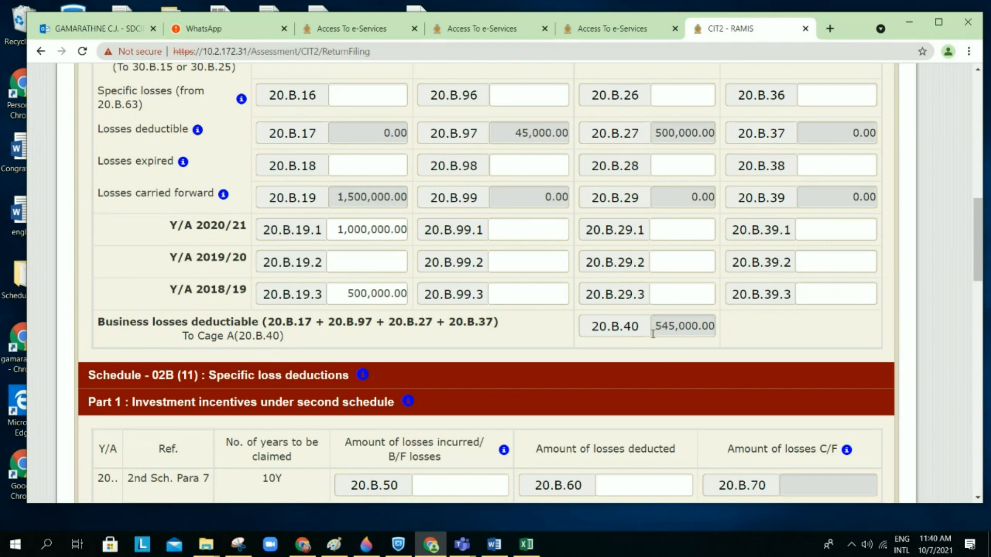
pyautogui.scroll(1, 662, 332)
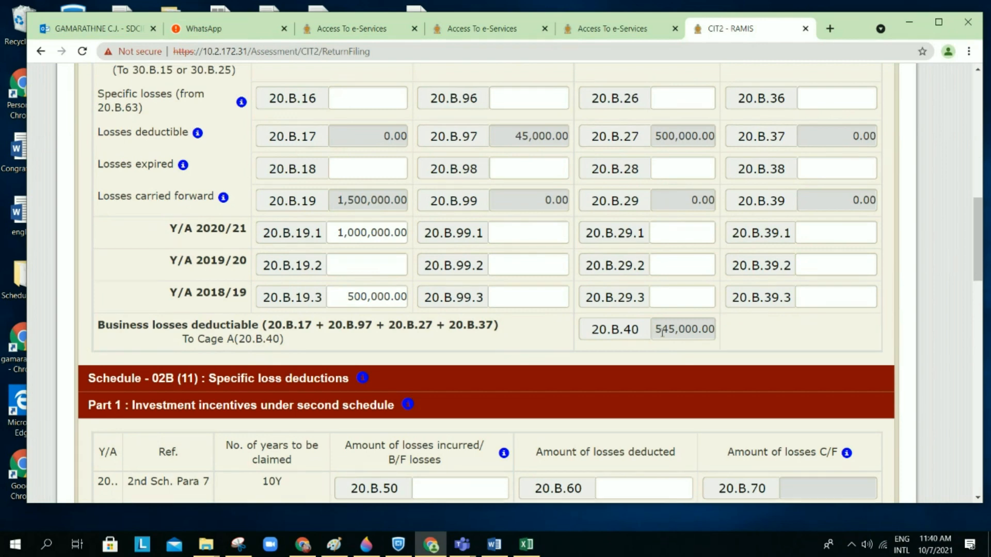
pyautogui.scroll(10, 664, 336)
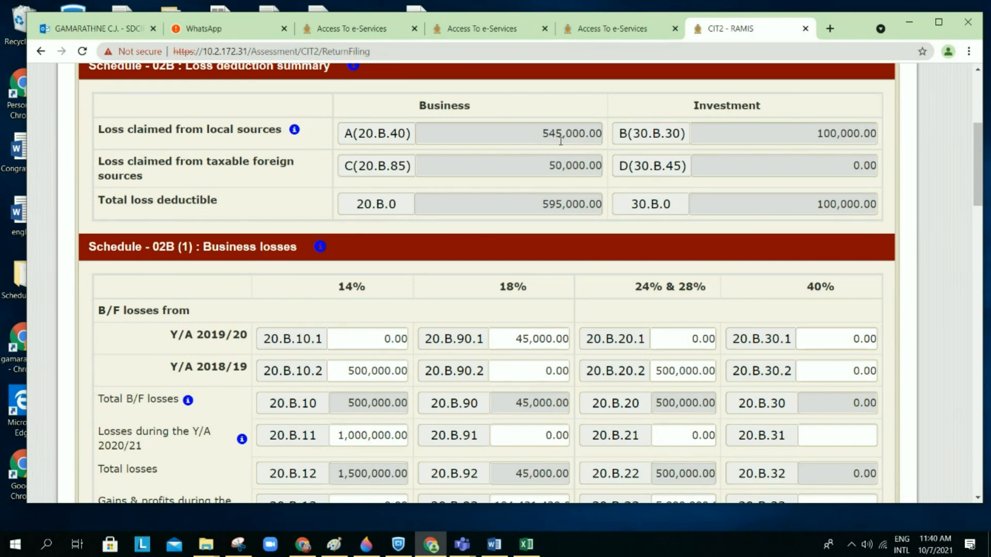
pyautogui.scroll(-1, 560, 140)
pyautogui.scroll(-6, 561, 141)
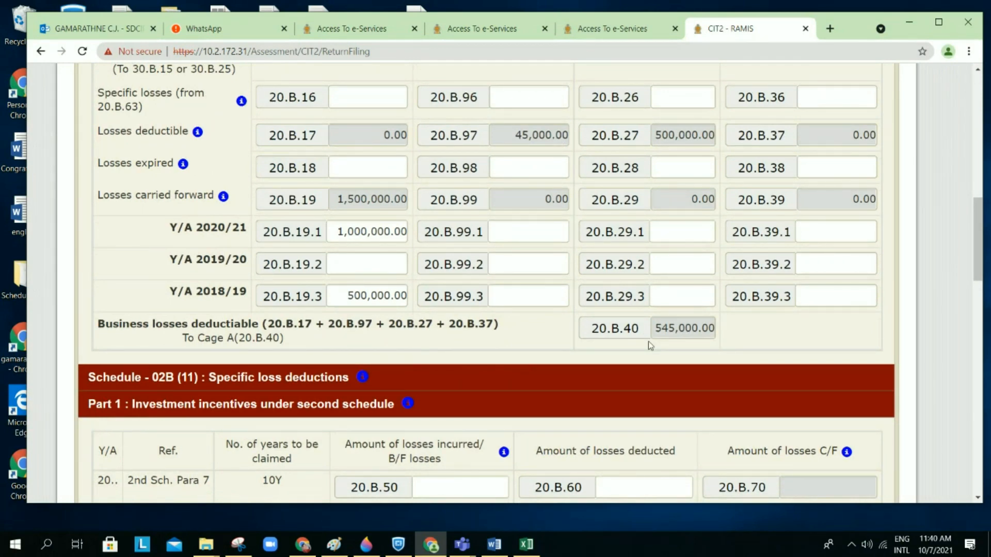
pyautogui.scroll(-1, 648, 342)
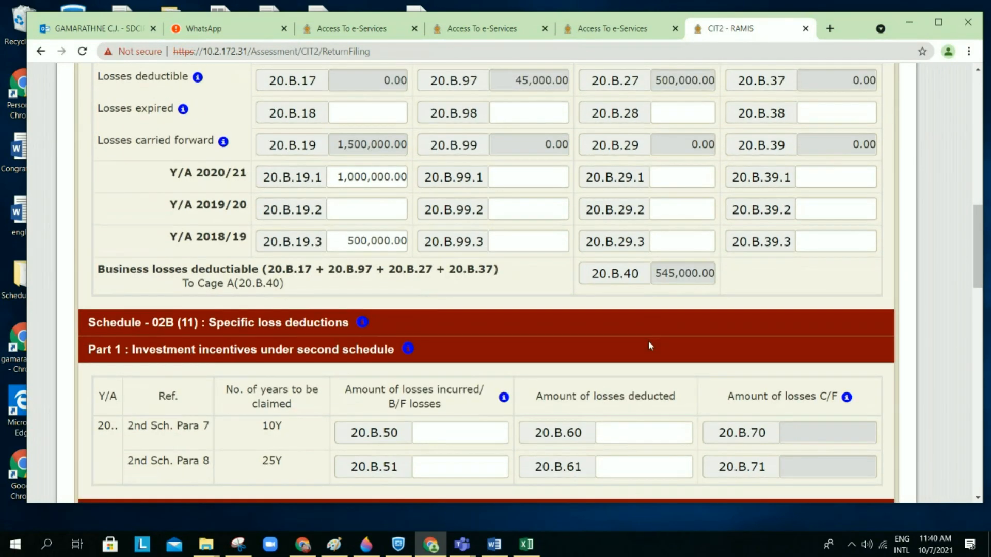
pyautogui.scroll(-1, 648, 342)
pyautogui.scroll(-4, 648, 341)
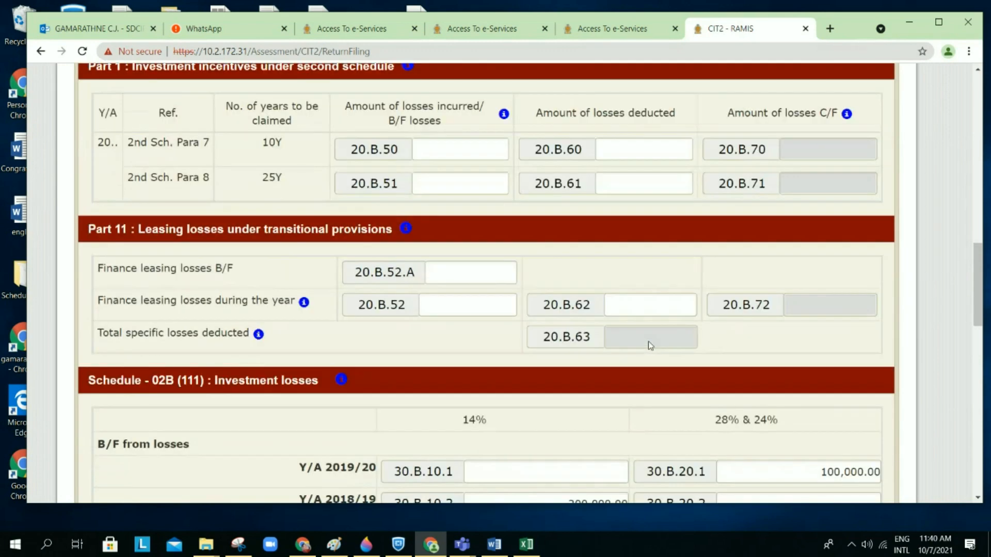
pyautogui.scroll(6, 649, 342)
pyautogui.scroll(-10, 649, 342)
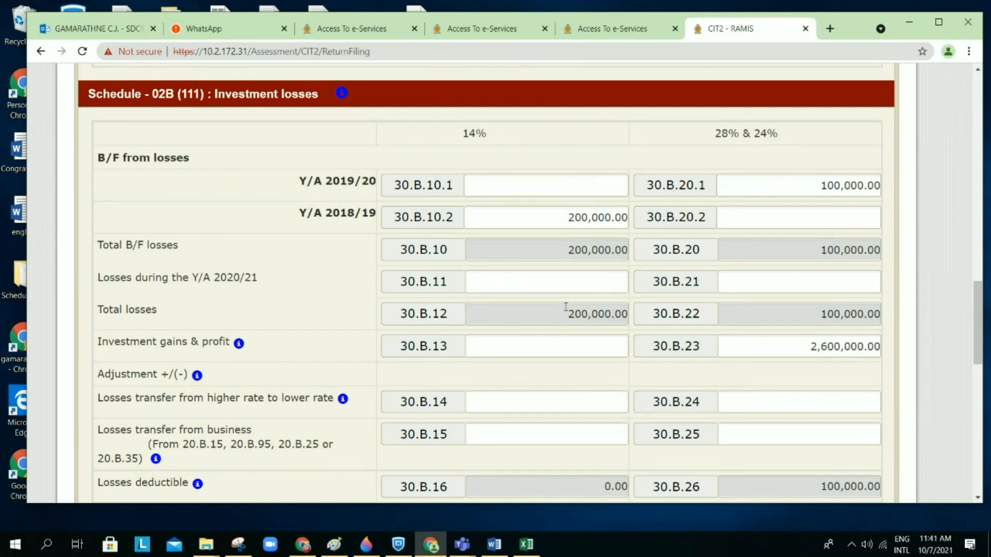
pyautogui.scroll(-1, 566, 307)
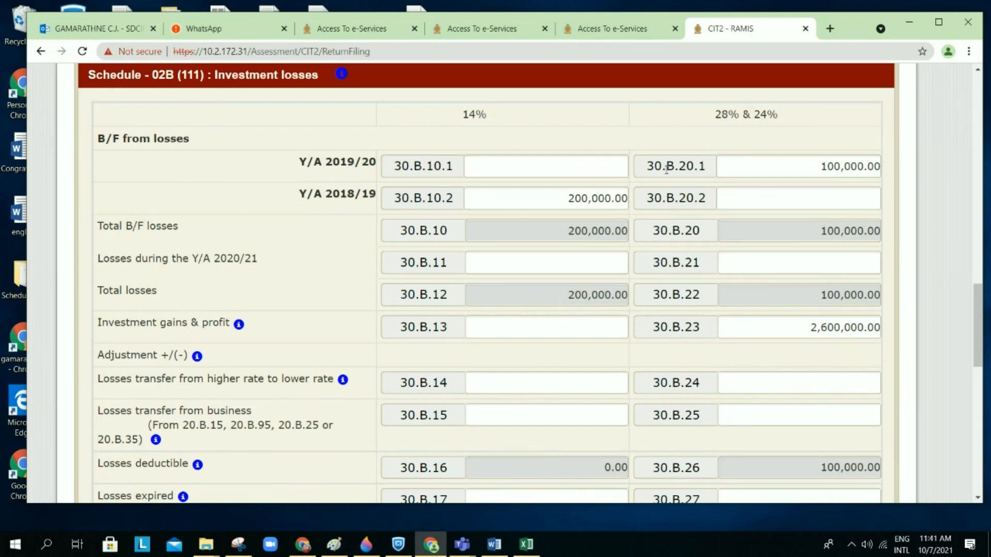
pyautogui.scroll(-1, 508, 293)
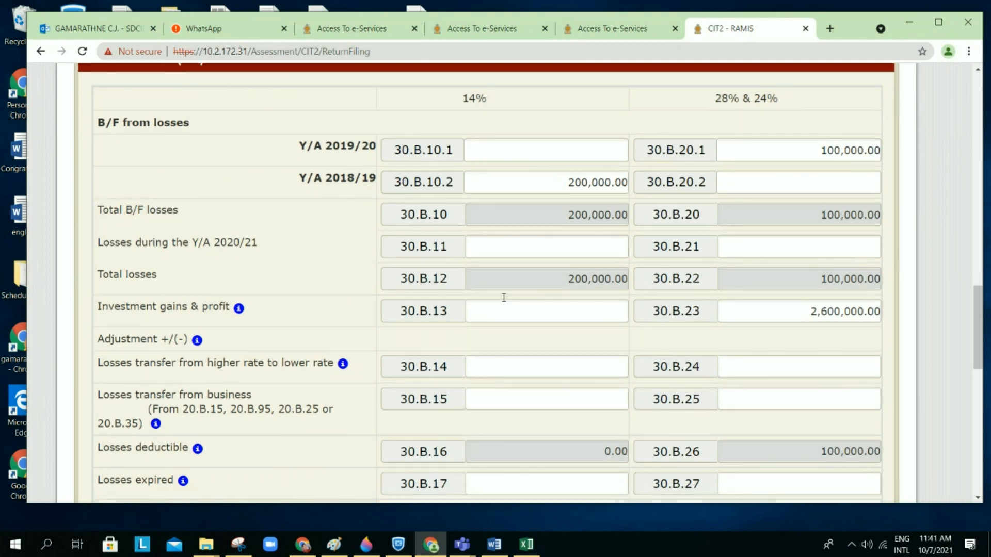
pyautogui.scroll(-1, 504, 302)
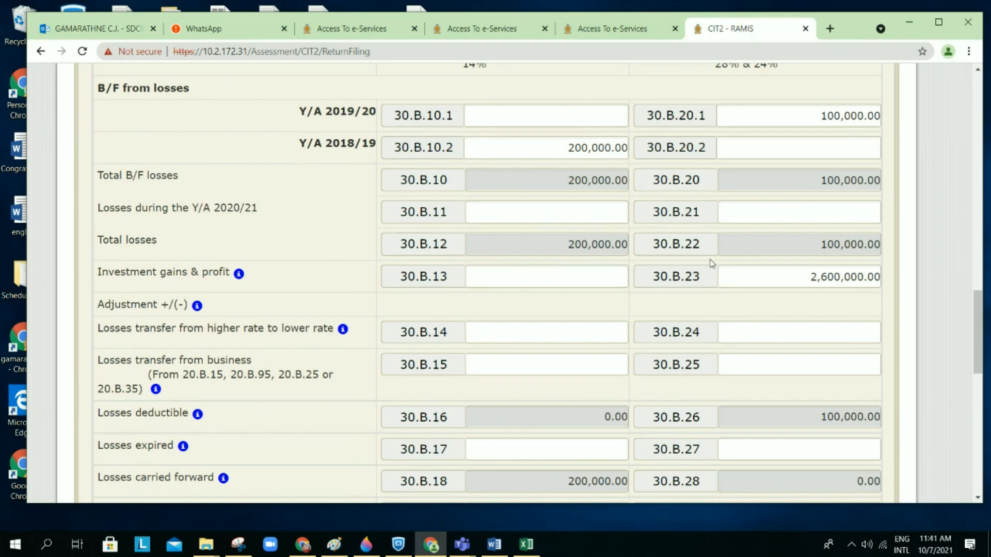
pyautogui.scroll(-2, 516, 304)
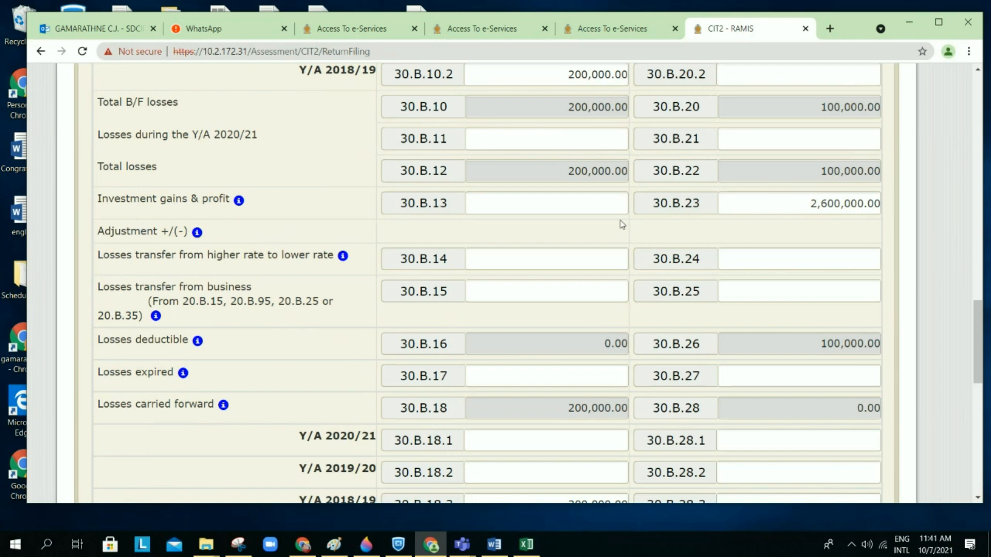
pyautogui.scroll(-2, 621, 222)
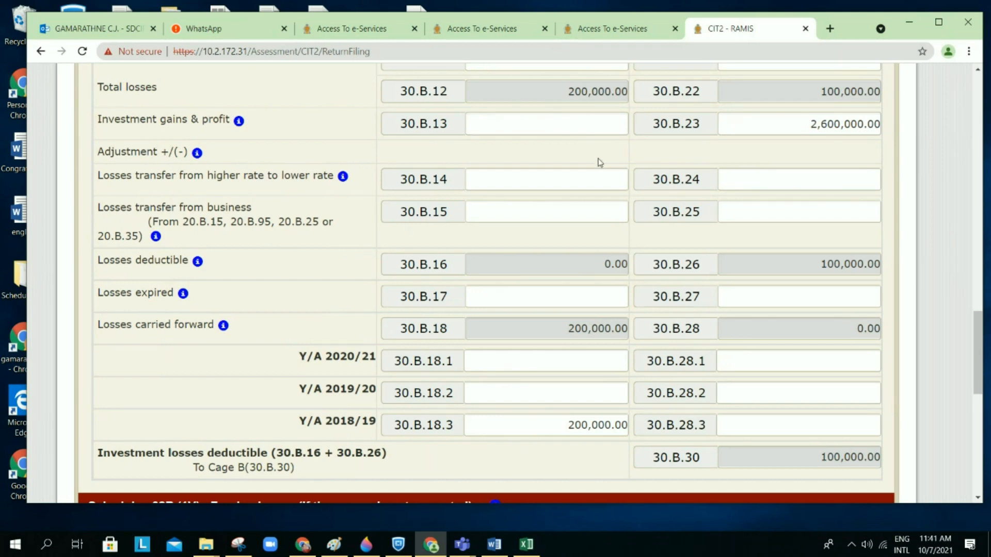
pyautogui.scroll(-1, 600, 163)
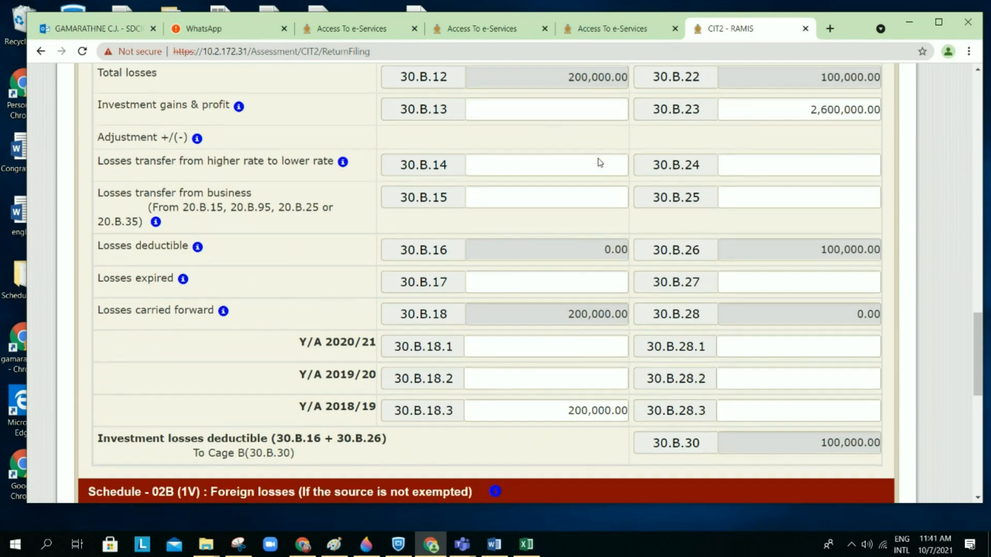
pyautogui.moveTo(347, 163)
pyautogui.scroll(2, 462, 155)
pyautogui.scroll(1, 460, 154)
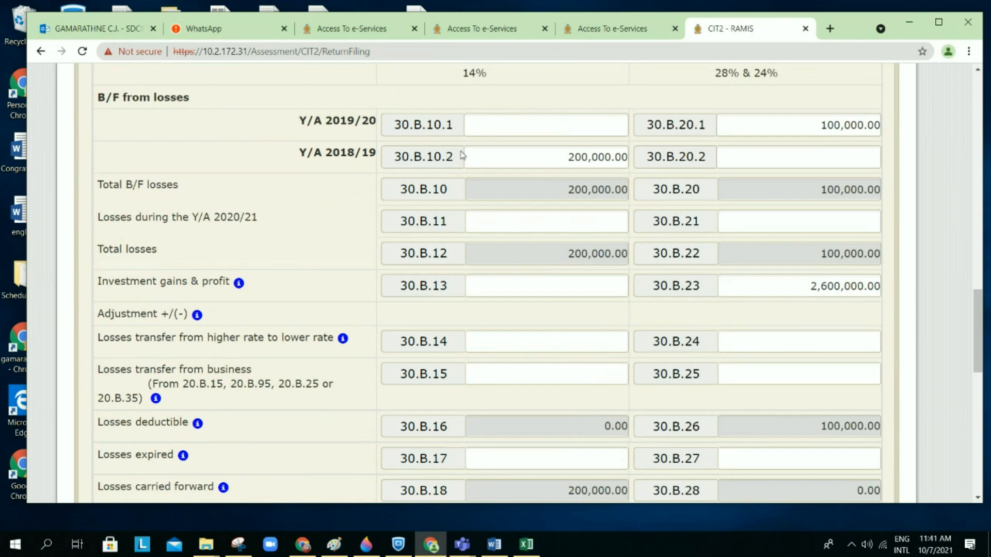
pyautogui.scroll(-2, 459, 155)
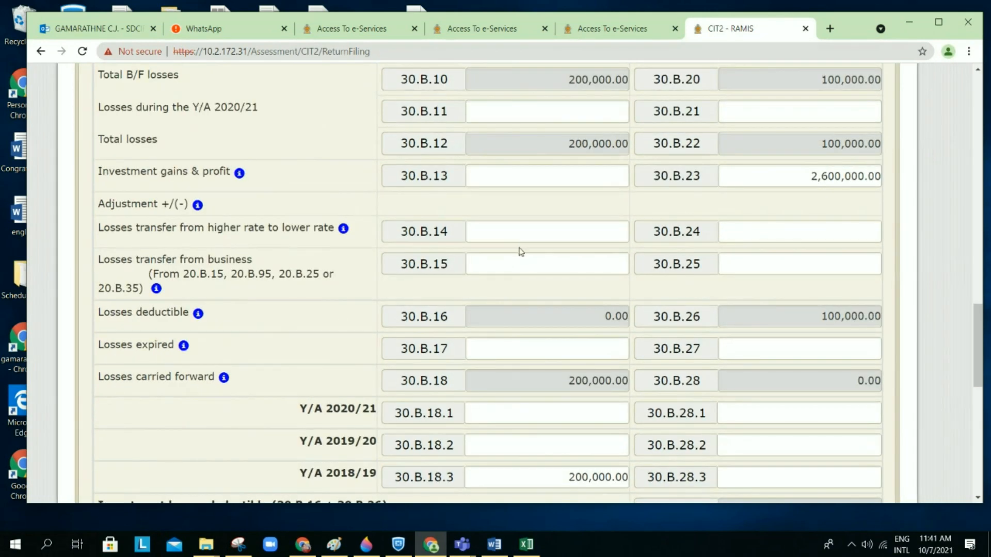
pyautogui.scroll(1, 666, 216)
pyautogui.scroll(2, 666, 217)
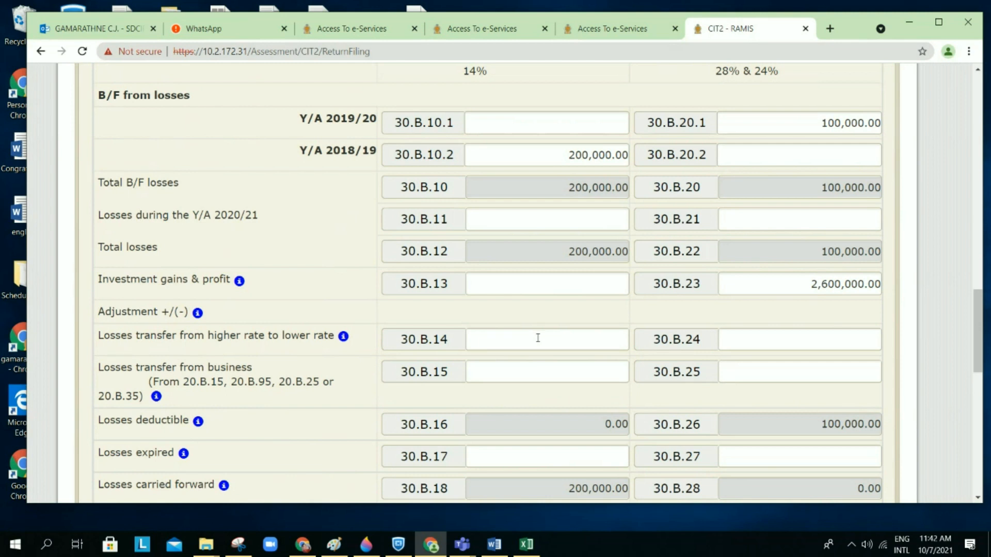
pyautogui.scroll(-1, 586, 336)
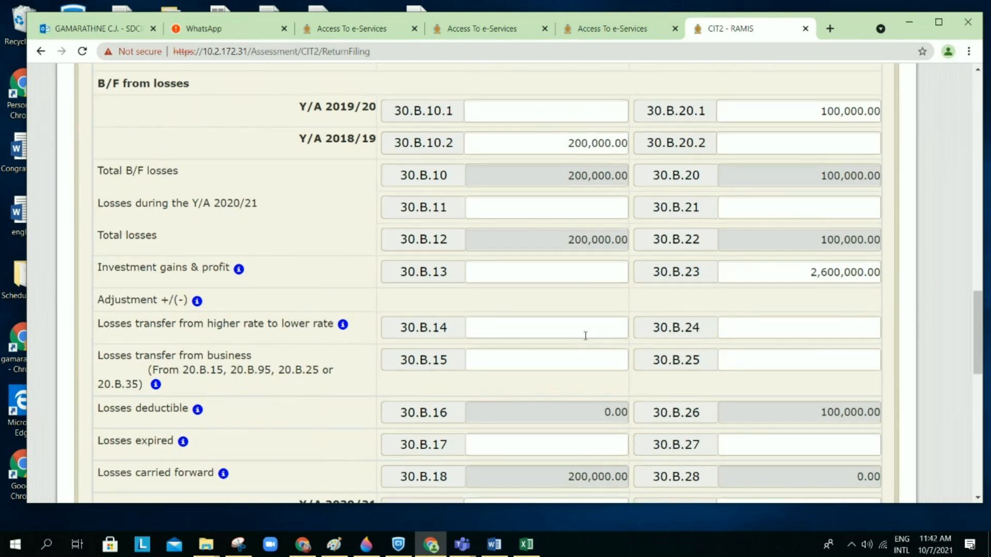
pyautogui.scroll(-1, 585, 336)
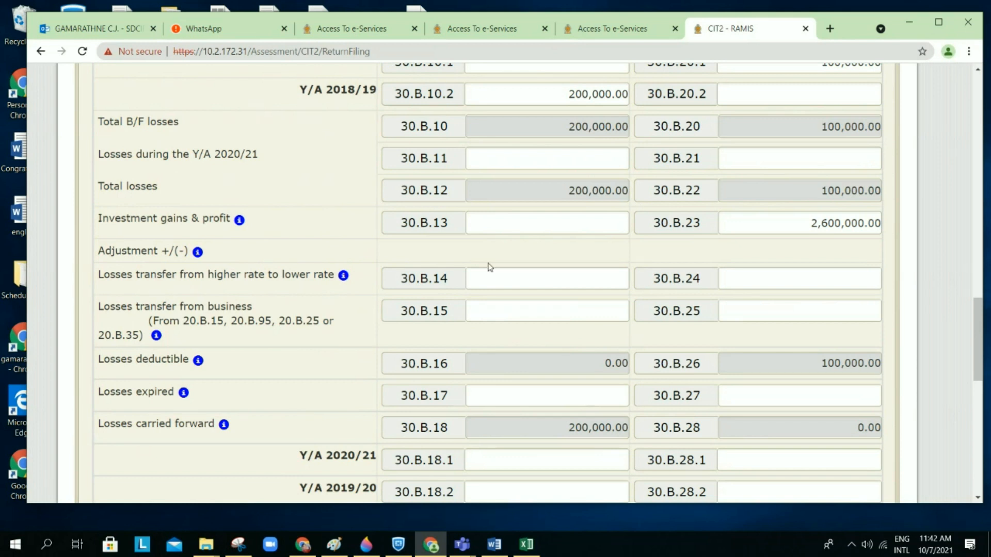
pyautogui.scroll(1, 514, 199)
pyautogui.scroll(20, 513, 199)
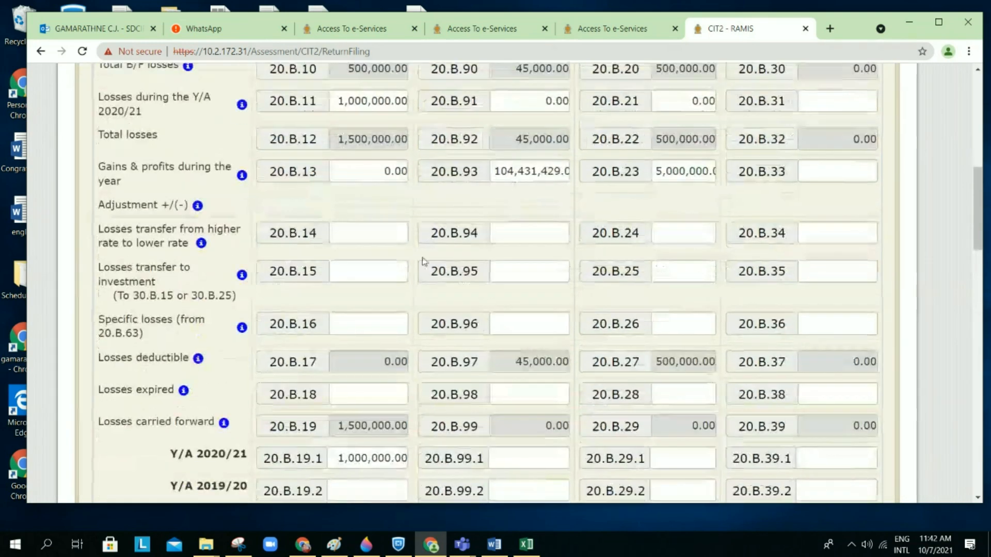
pyautogui.click(368, 274)
pyautogui.scroll(-20, 539, 318)
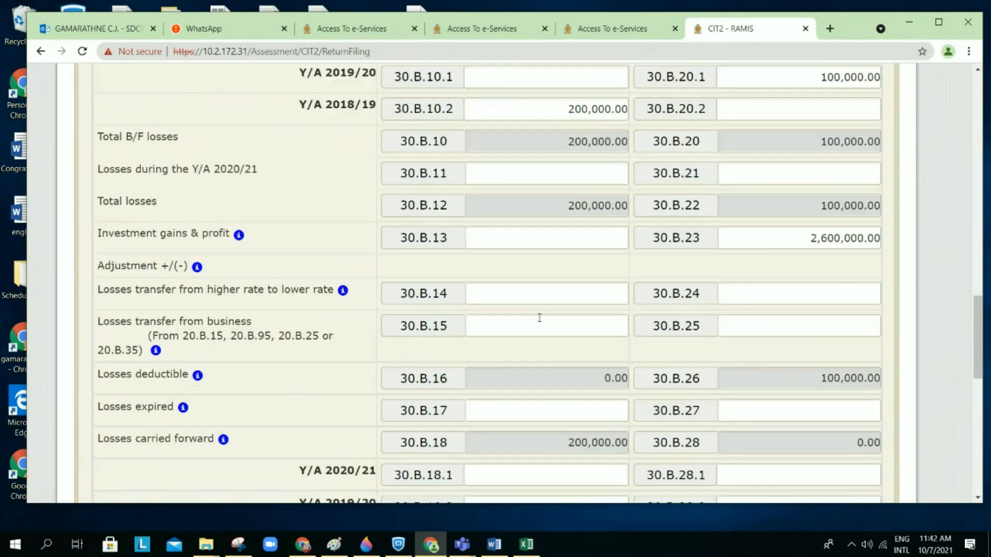
pyautogui.click(536, 326)
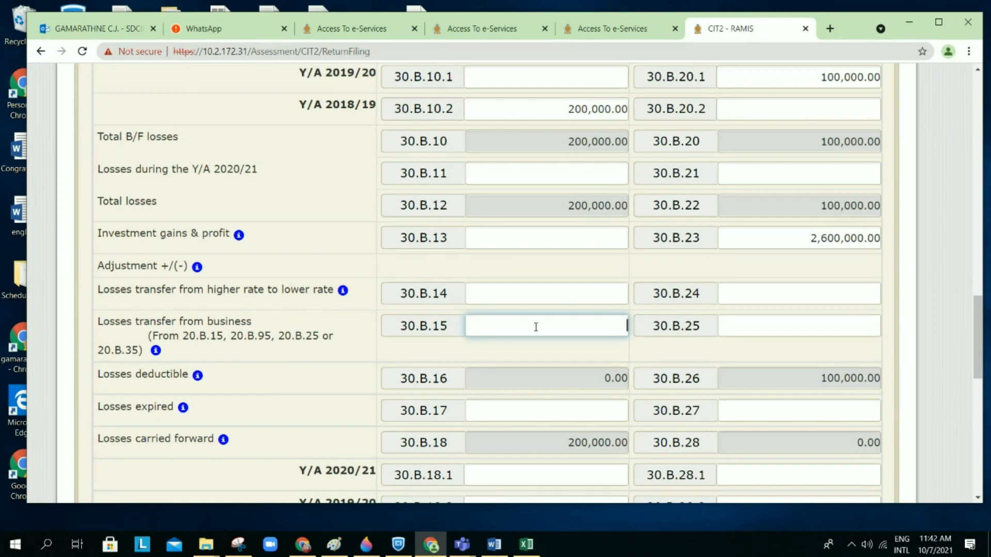
pyautogui.scroll(-1, 535, 326)
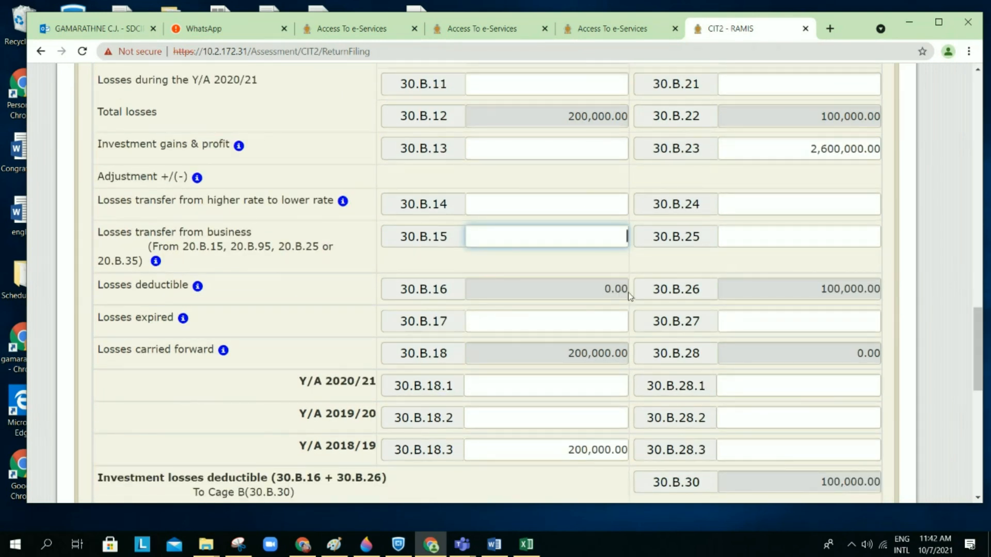
pyautogui.scroll(-1, 637, 297)
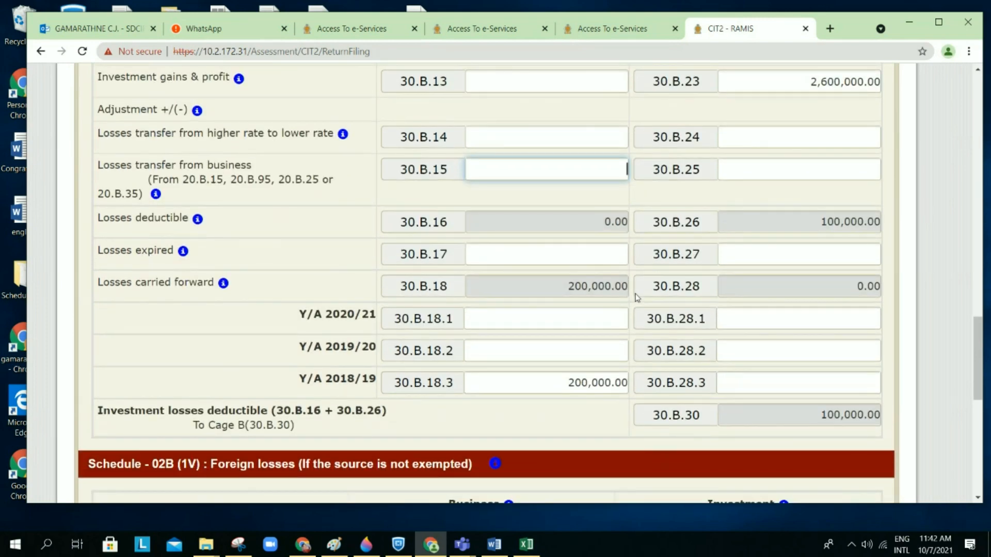
pyautogui.scroll(-1, 637, 297)
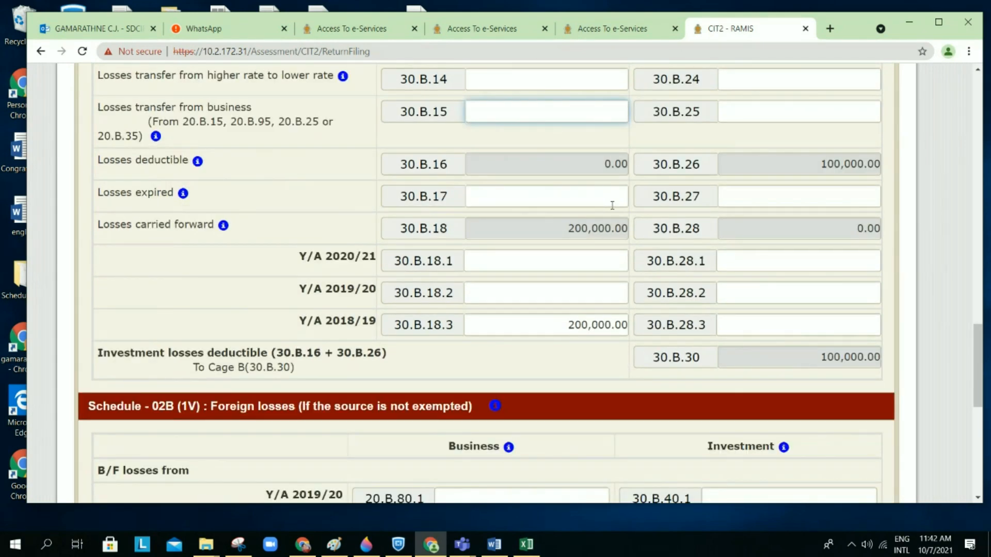
pyautogui.hscroll(1, 620, 204)
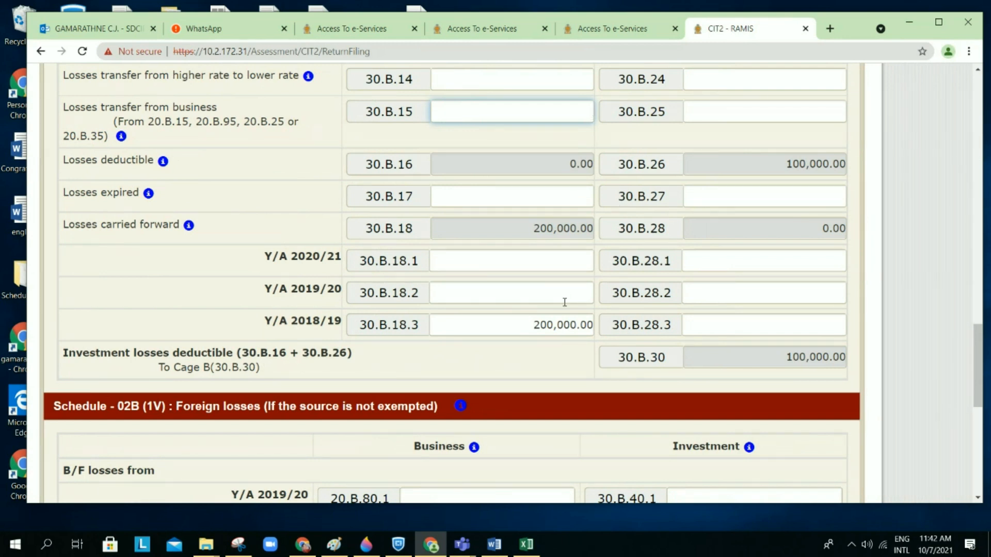
pyautogui.scroll(-1, 565, 303)
pyautogui.scroll(1, 564, 303)
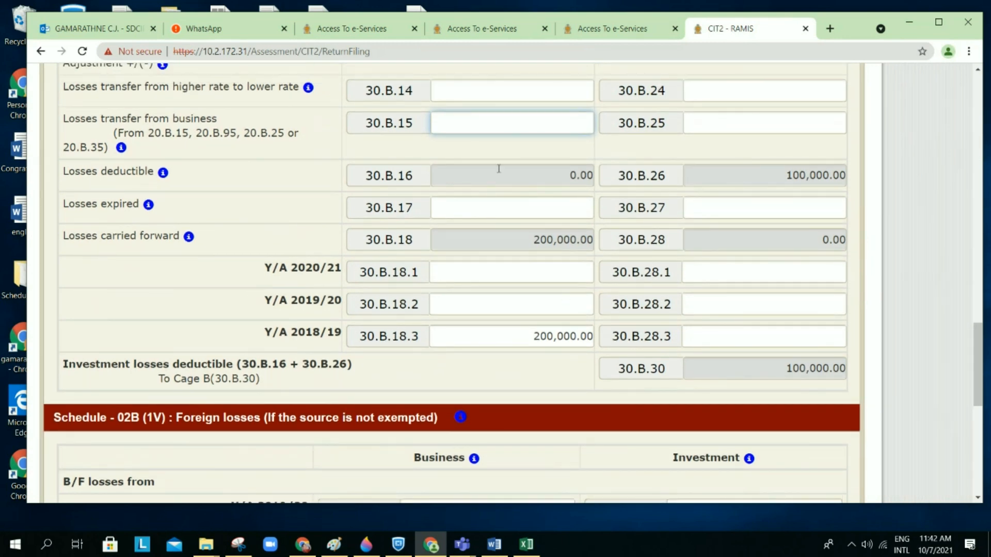
pyautogui.scroll(1, 498, 194)
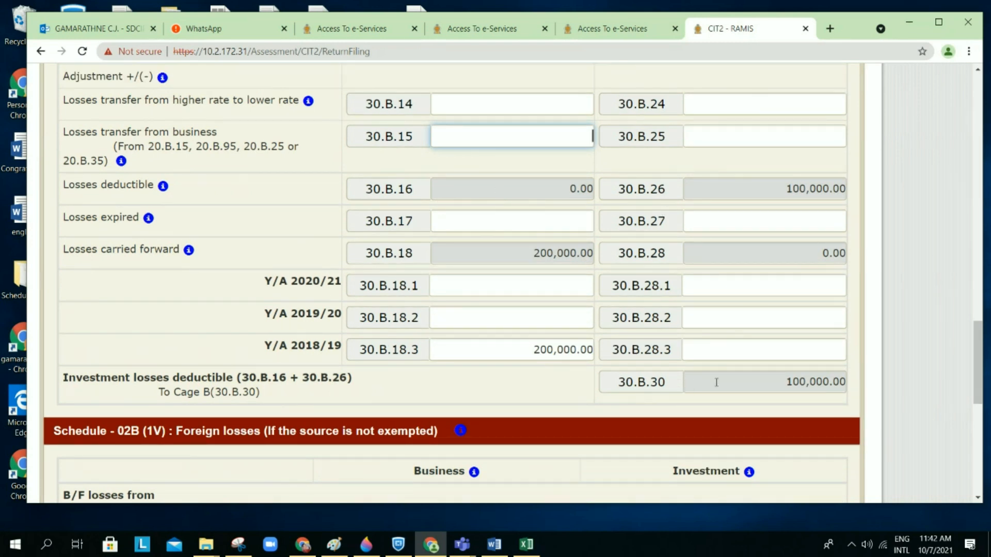
pyautogui.scroll(-2, 717, 382)
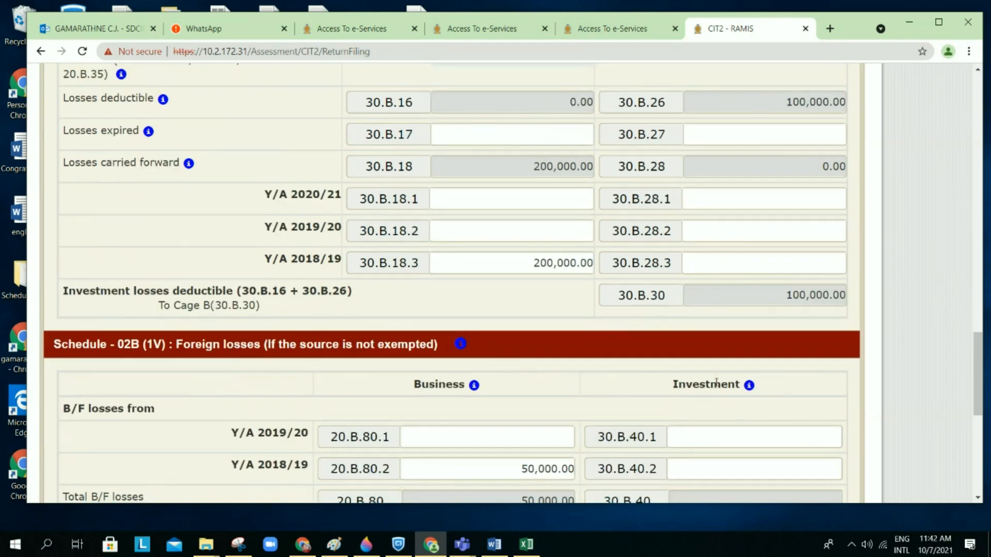
pyautogui.scroll(-5, 717, 382)
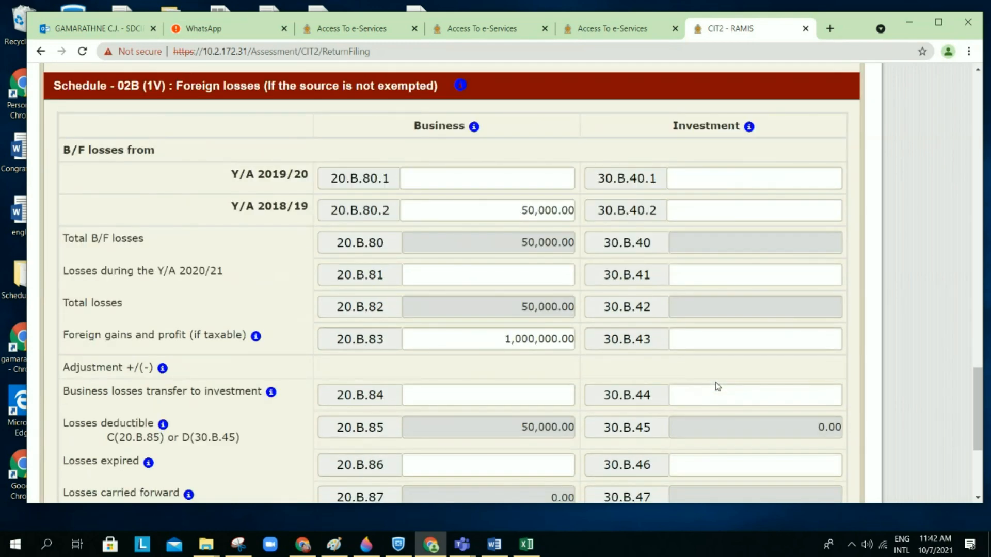
pyautogui.scroll(-1, 717, 386)
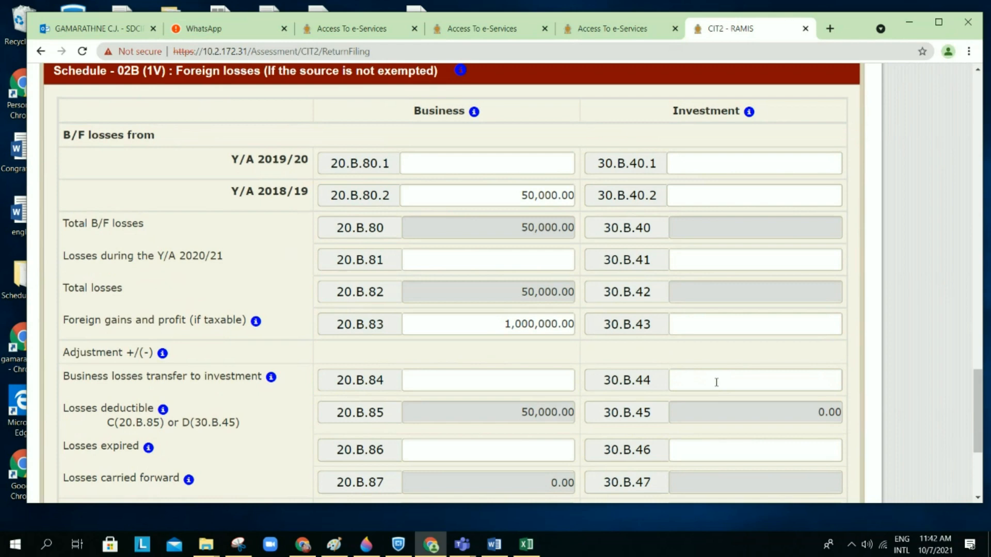
pyautogui.scroll(-1, 716, 382)
pyautogui.scroll(2, 717, 382)
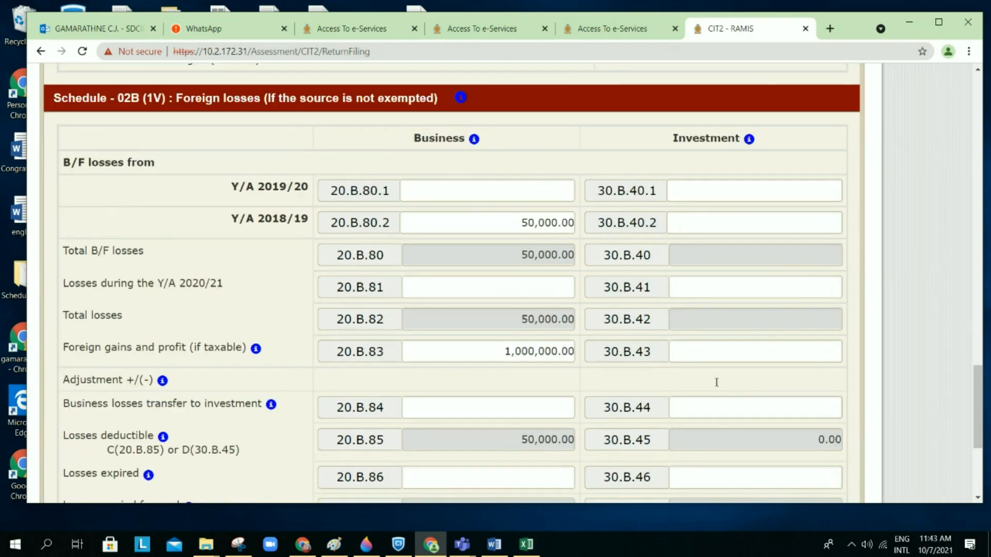
pyautogui.scroll(-1, 716, 382)
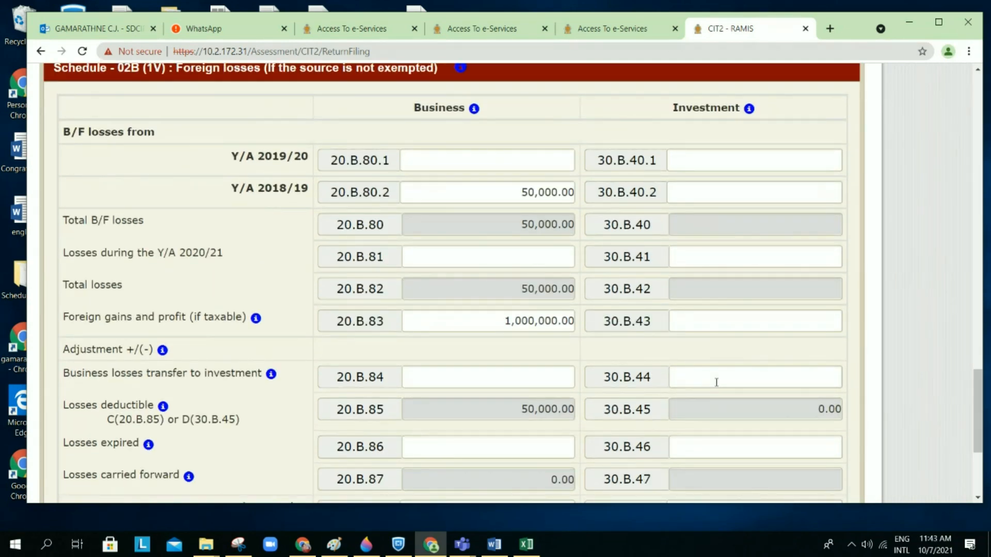
pyautogui.scroll(-1, 716, 382)
pyautogui.scroll(-1, 714, 385)
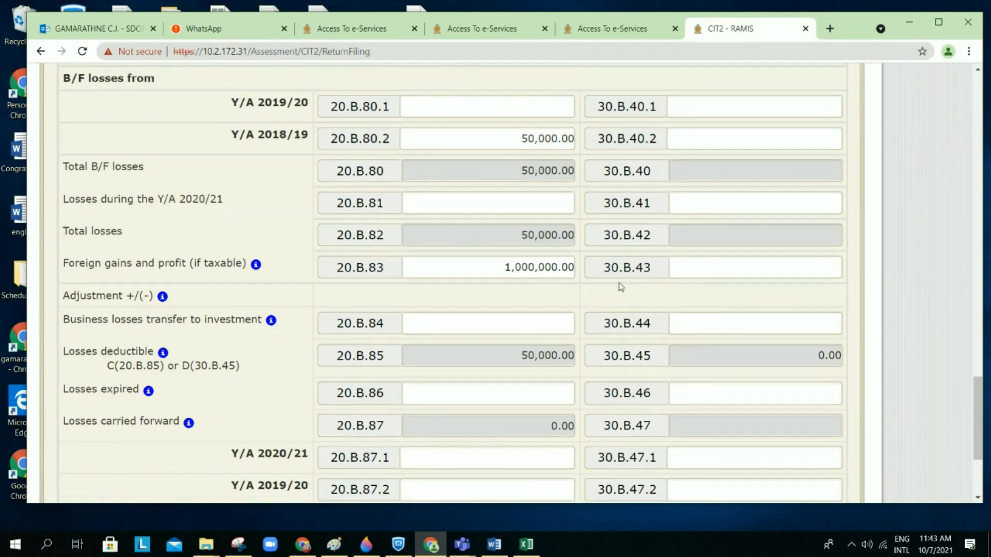
pyautogui.scroll(-2, 641, 310)
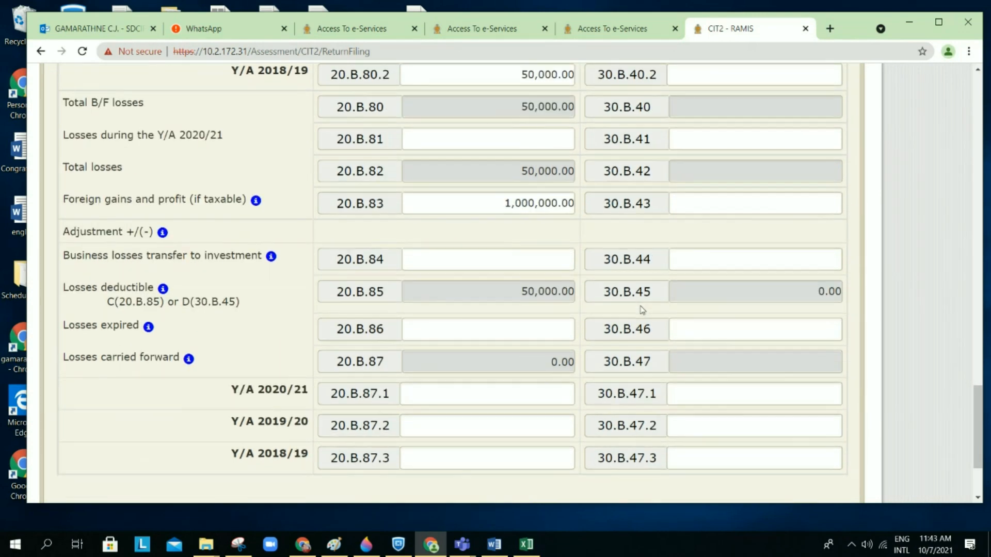
pyautogui.scroll(-1, 641, 309)
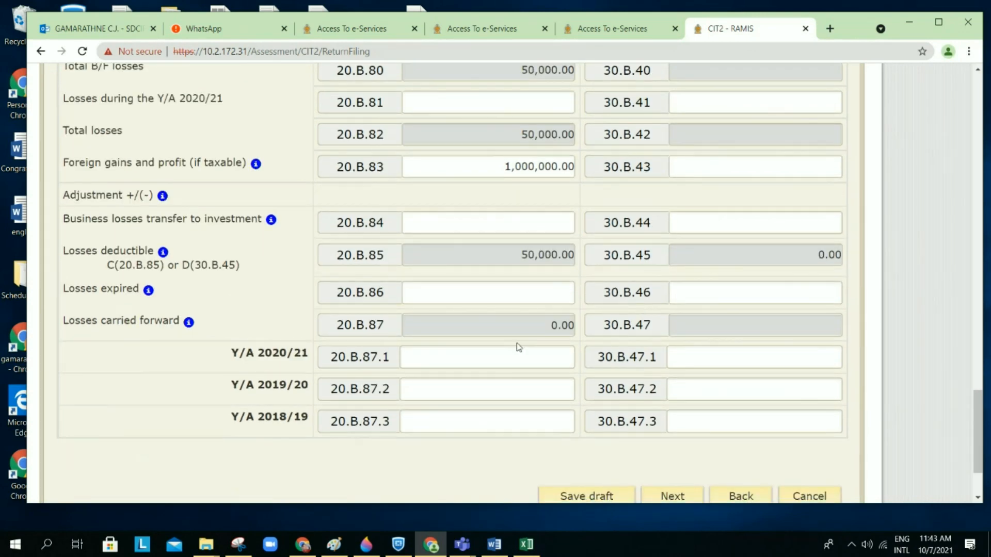
pyautogui.scroll(1, 531, 342)
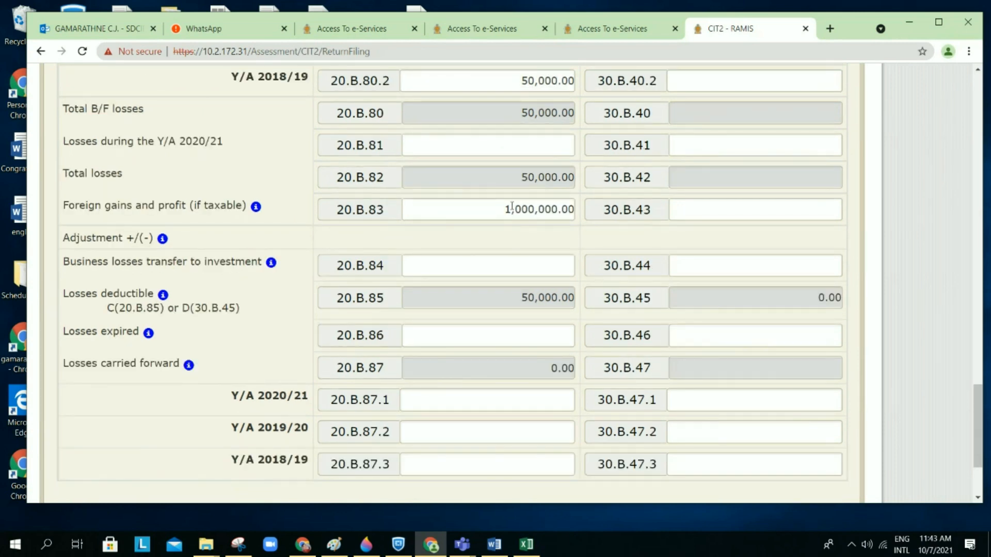
pyautogui.scroll(1, 530, 212)
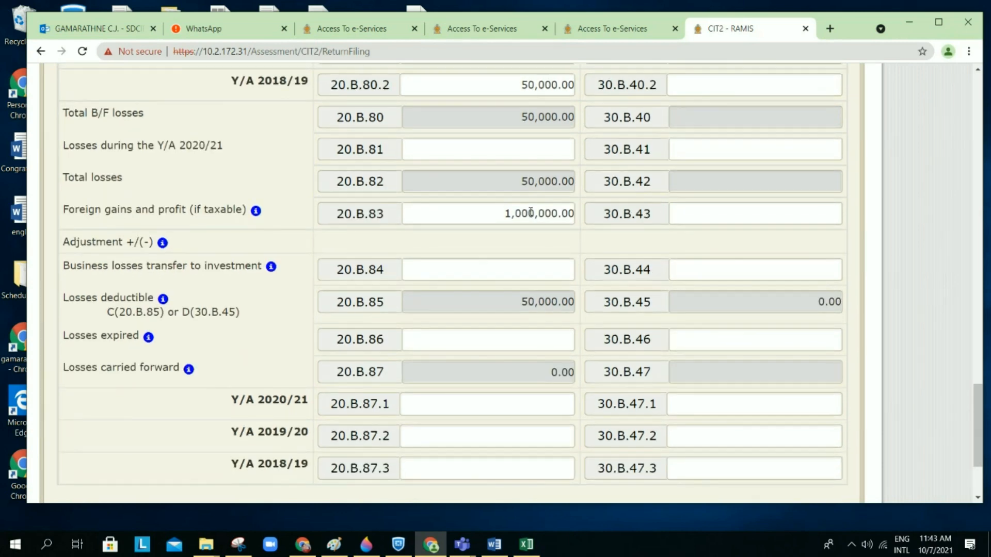
pyautogui.scroll(1, 530, 212)
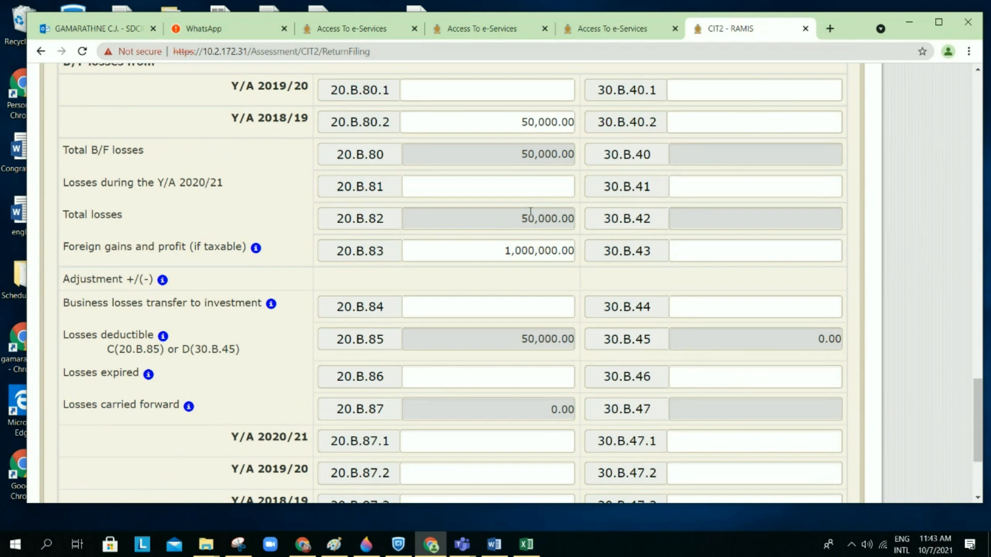
pyautogui.scroll(1, 530, 212)
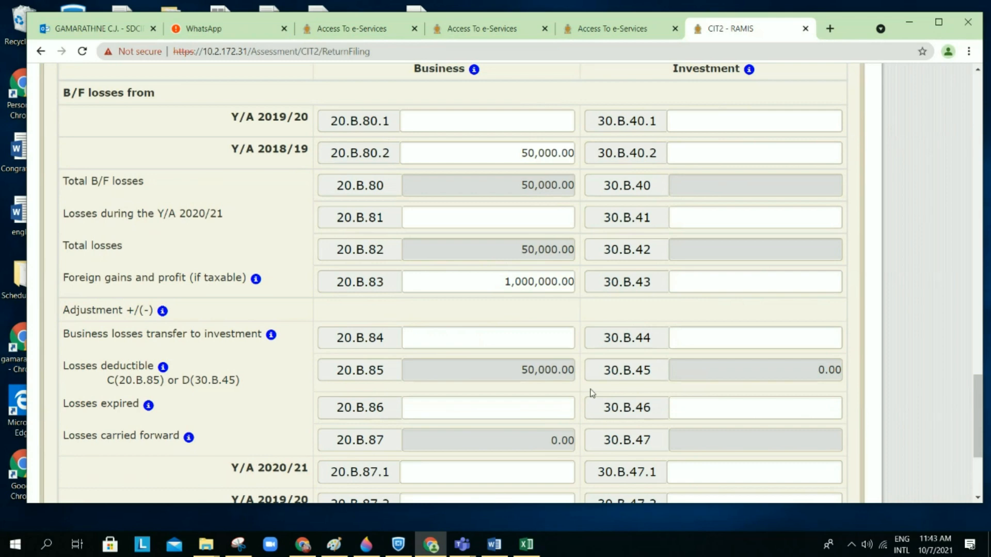
pyautogui.scroll(15, 591, 393)
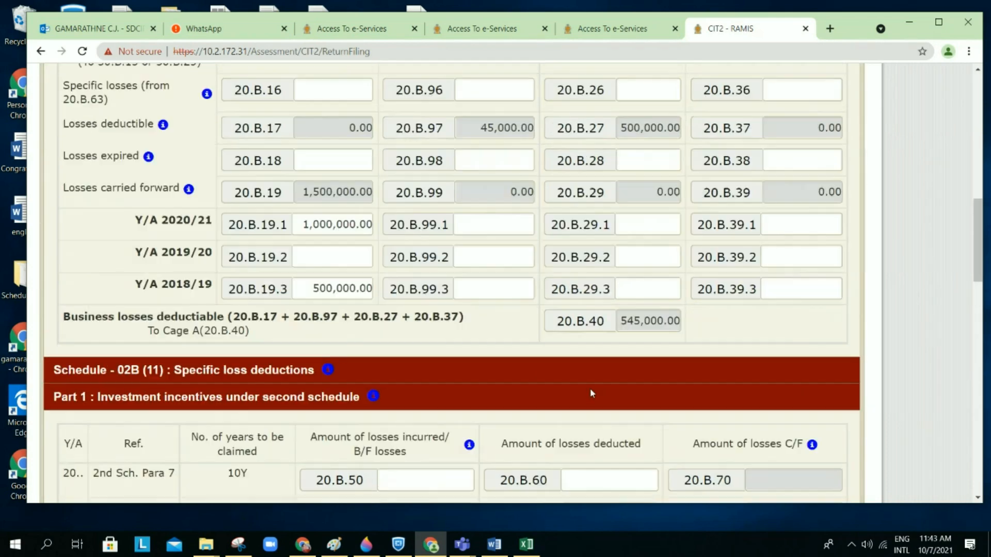
pyautogui.scroll(8, 591, 394)
pyautogui.scroll(-3, 590, 392)
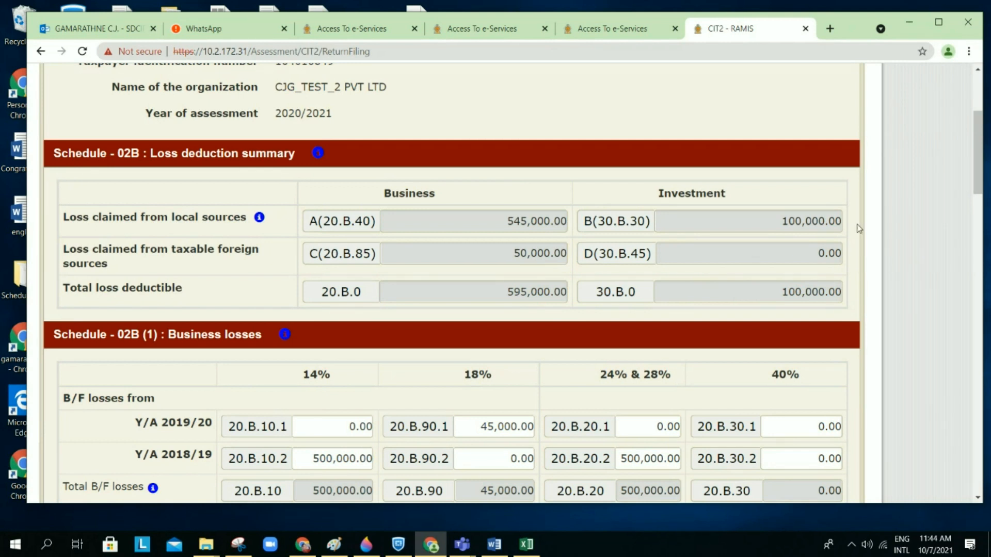
pyautogui.scroll(-2, 827, 244)
pyautogui.scroll(-20, 827, 243)
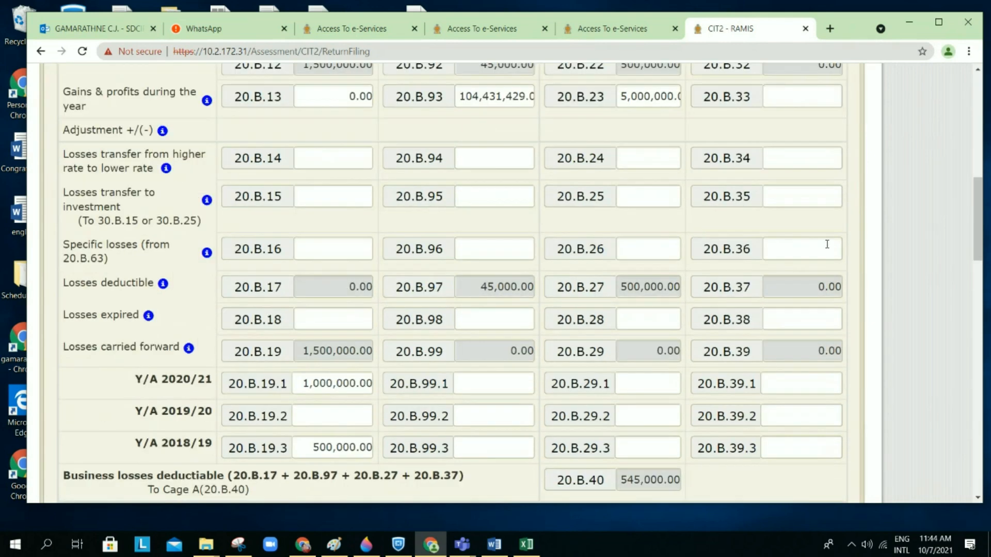
pyautogui.scroll(-5, 774, 304)
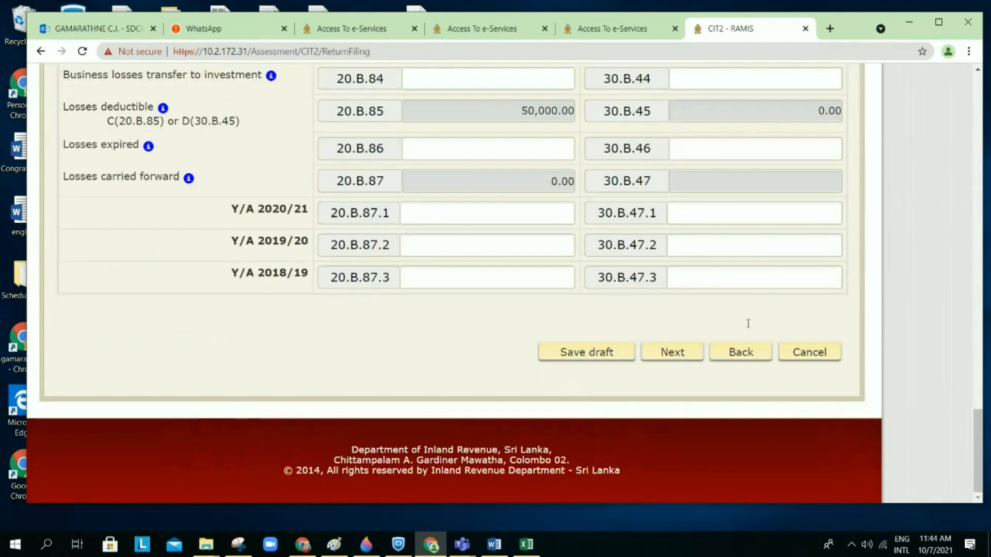
# Step: Save the return as a draft and confirm the save
pyautogui.click(733, 352)
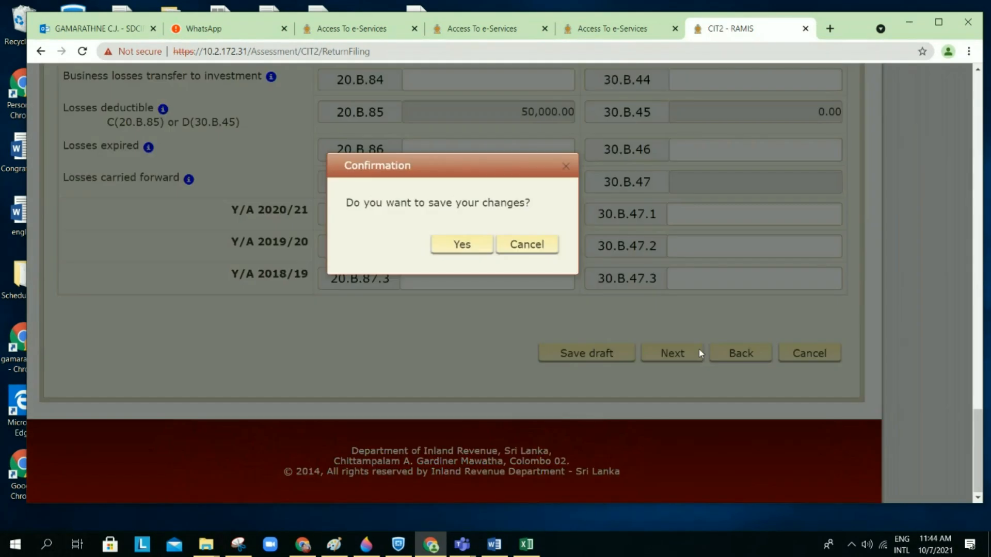
pyautogui.click(462, 245)
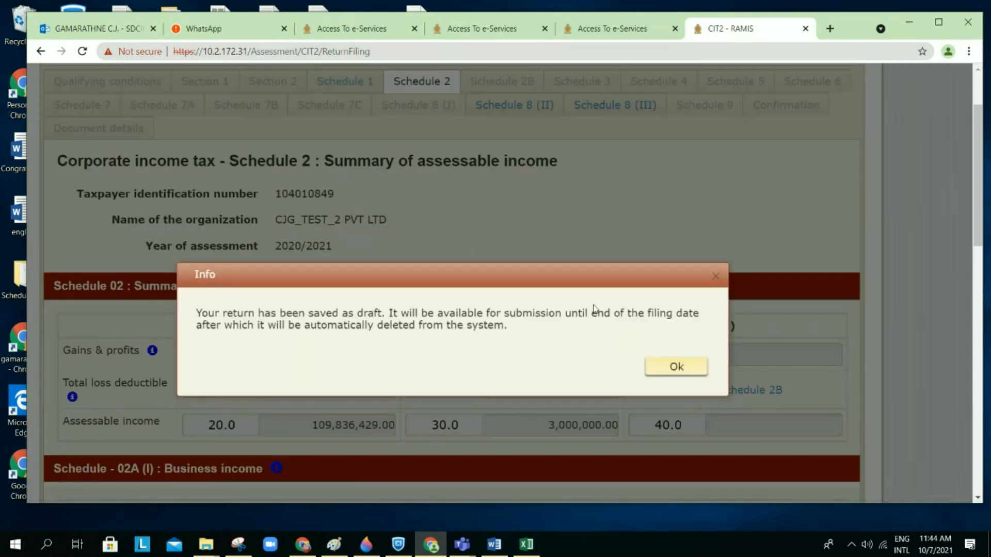
pyautogui.click(654, 370)
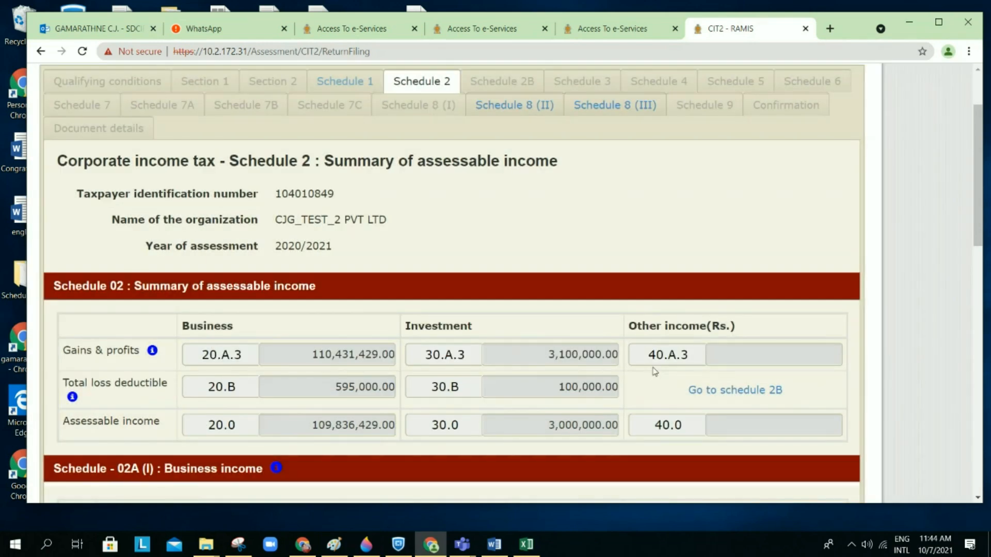
# Step: Review Schedule 2, where business assessable income is 109,836,429.00 after 595,000.00 loss deductible
pyautogui.scroll(2, 654, 372)
pyautogui.scroll(-2, 654, 371)
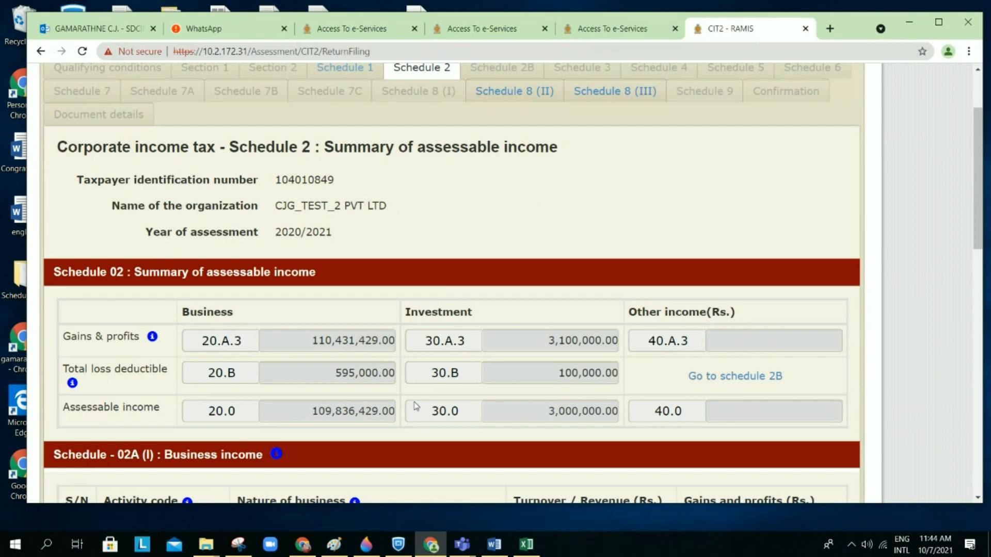
pyautogui.scroll(-4, 416, 406)
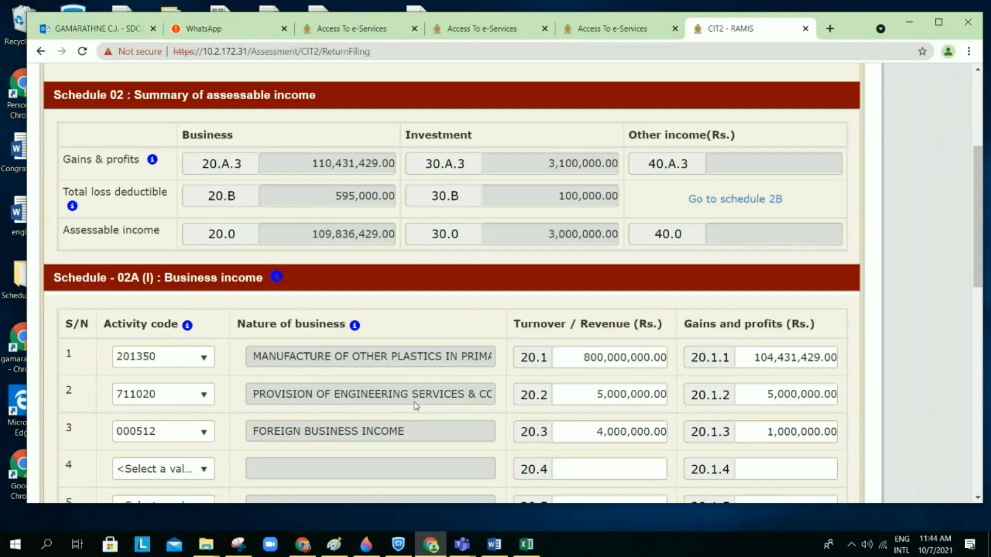
pyautogui.scroll(-3, 414, 402)
pyautogui.scroll(3, 692, 181)
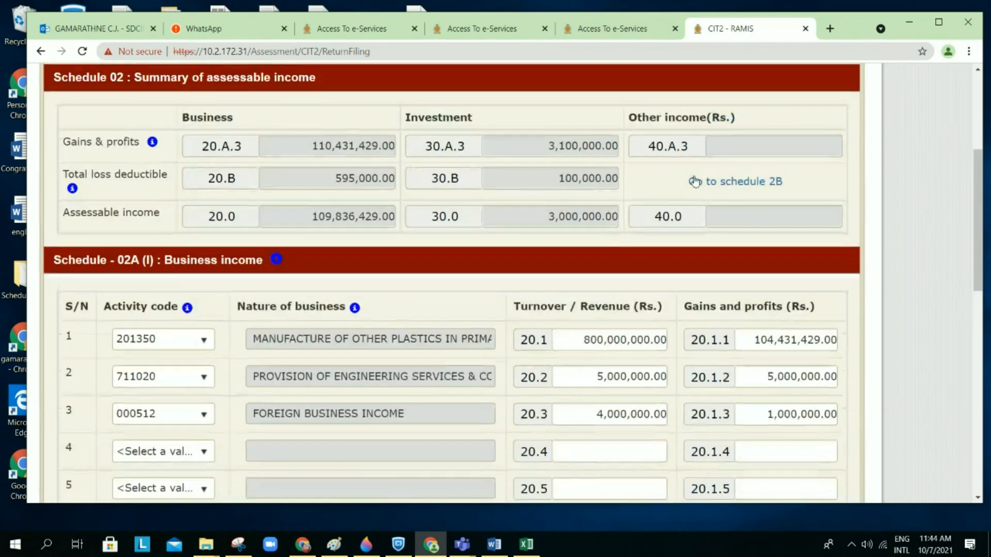
# Step: Pass through Schedule 2B, save the draft, and reach Schedule 3 qualifying payments totalling 1,500,000.00
pyautogui.click(692, 181)
pyautogui.scroll(-15, 493, 307)
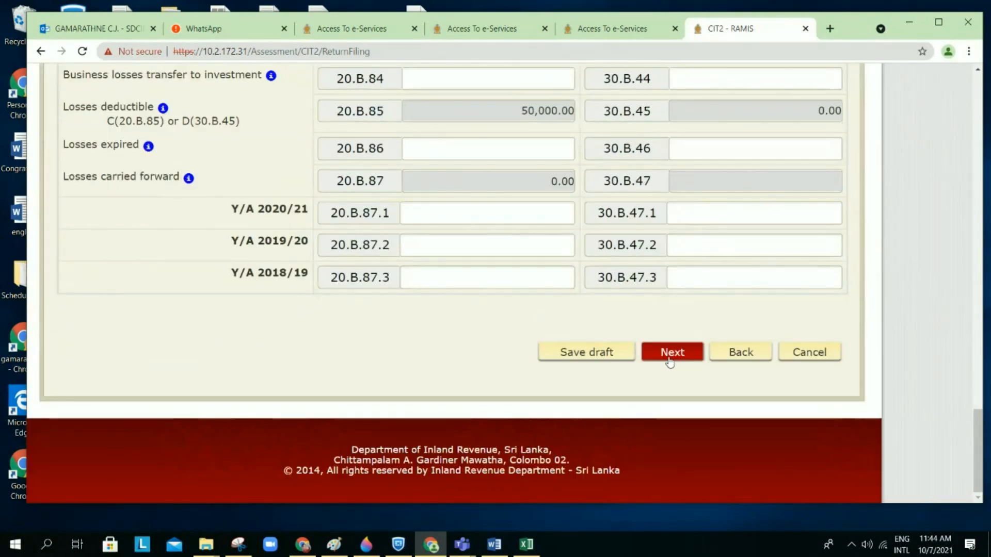
pyautogui.click(670, 352)
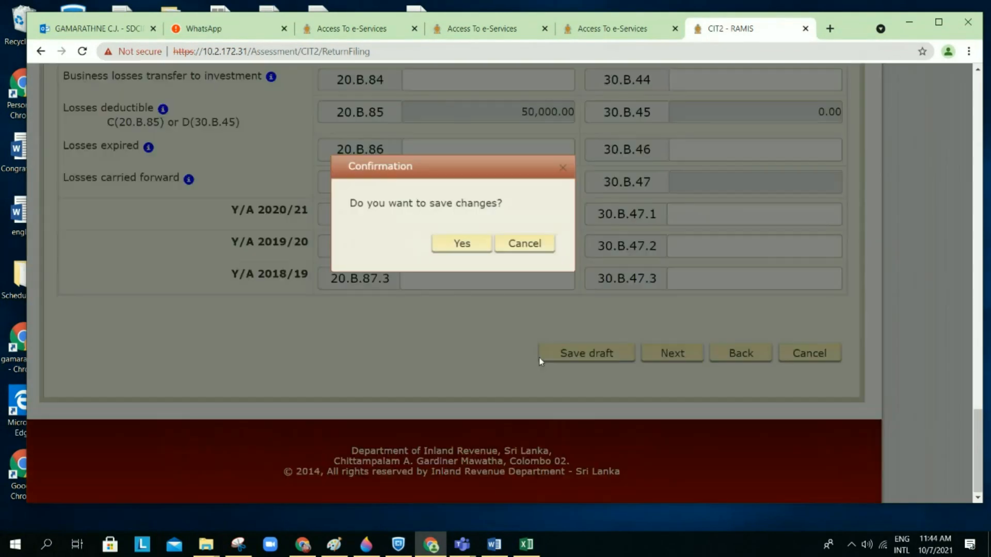
pyautogui.click(450, 247)
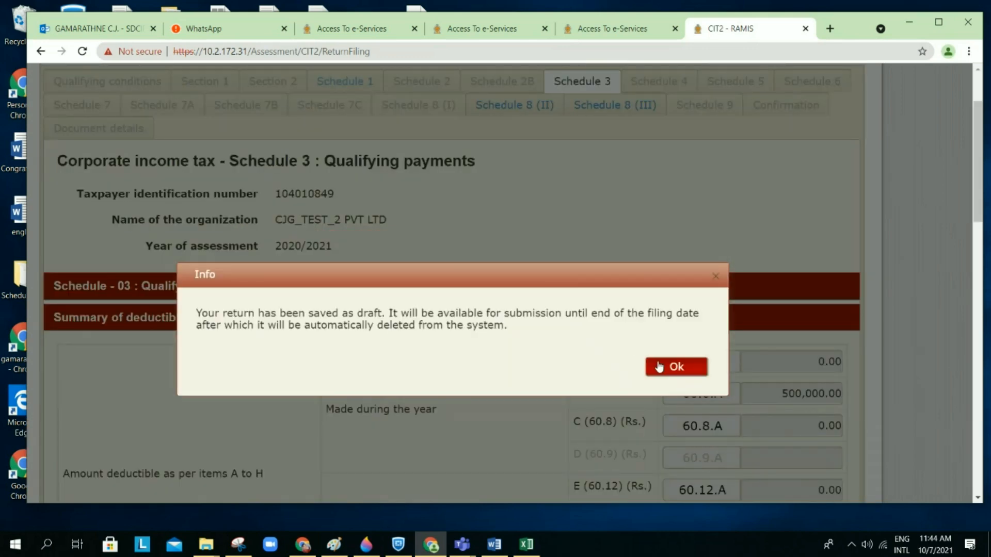
pyautogui.click(673, 365)
pyautogui.scroll(-2, 639, 326)
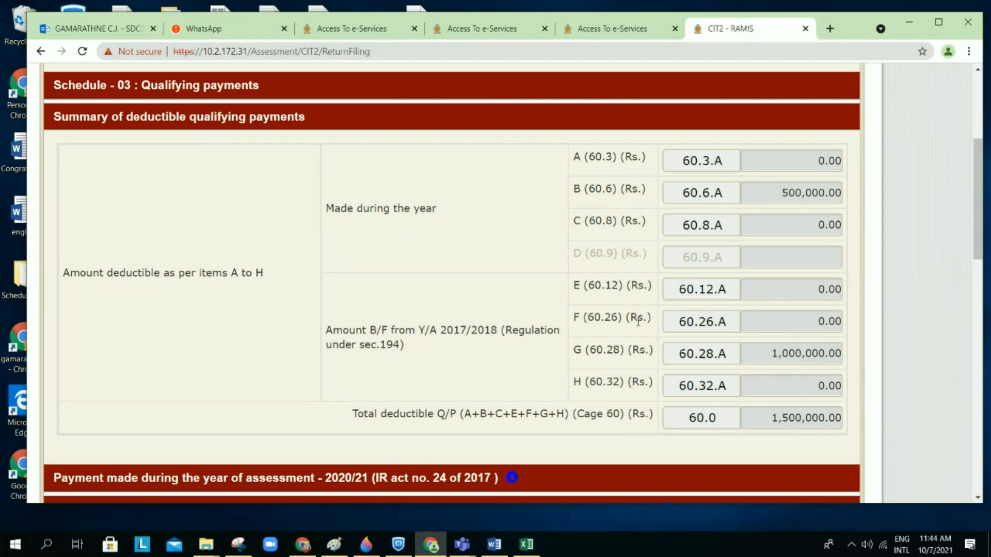
pyautogui.scroll(1, 638, 322)
pyautogui.scroll(-1, 638, 322)
pyautogui.scroll(1, 638, 322)
pyautogui.scroll(-1, 638, 321)
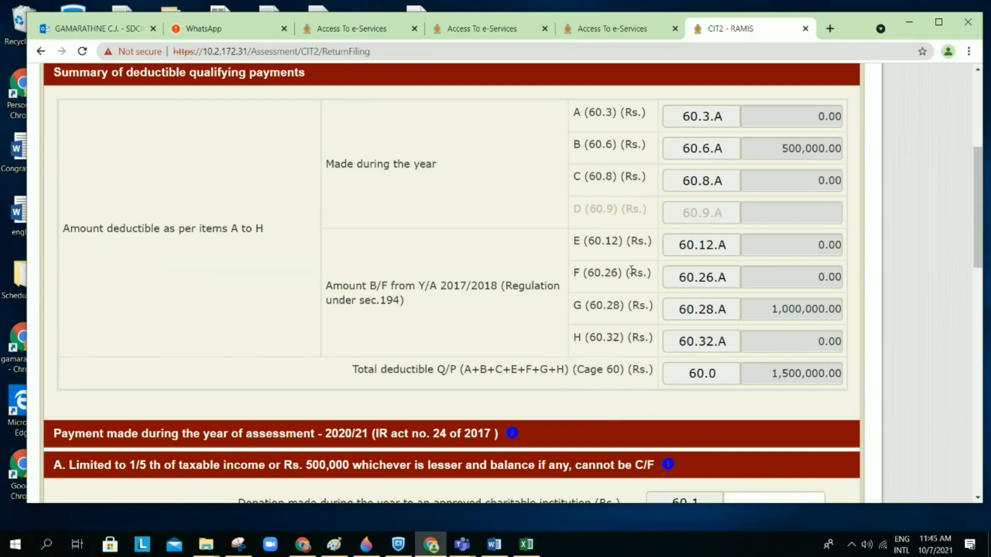
pyautogui.scroll(-1, 630, 268)
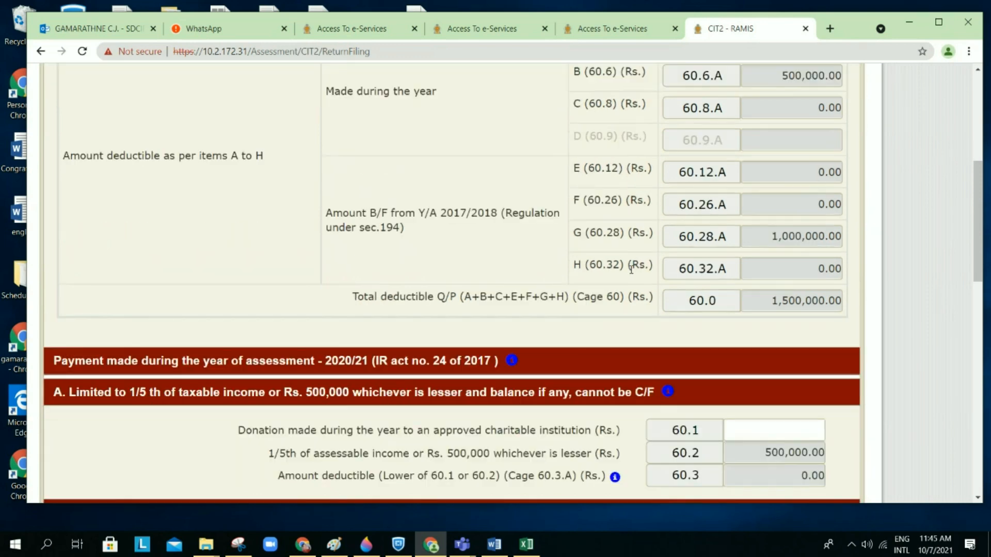
pyautogui.scroll(-1, 630, 269)
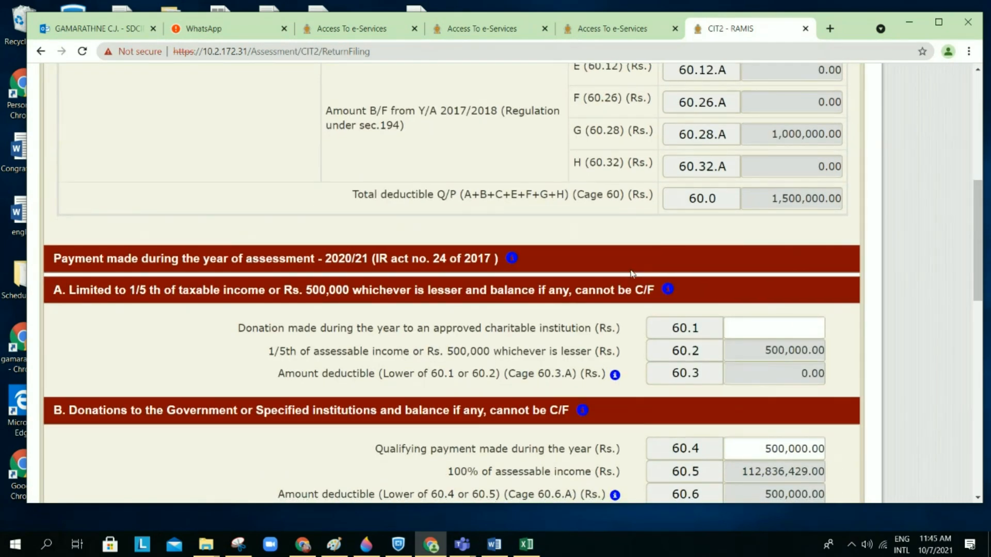
pyautogui.scroll(-3, 631, 273)
pyautogui.scroll(2, 631, 273)
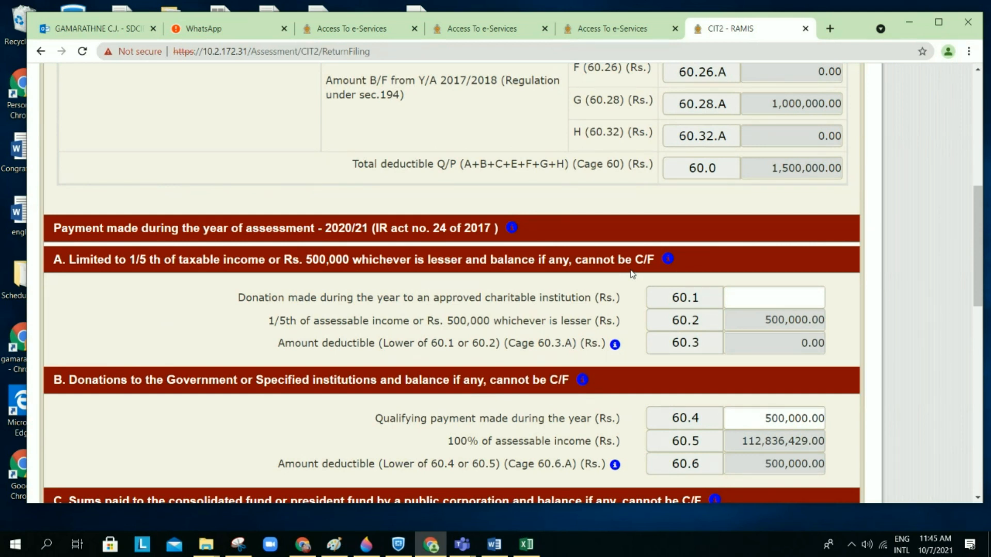
pyautogui.scroll(-1, 633, 274)
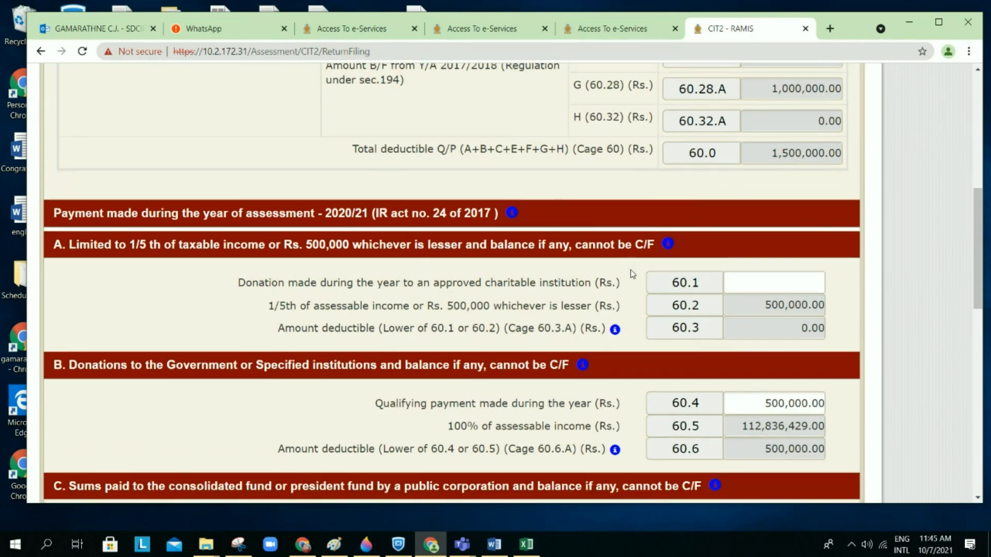
pyautogui.scroll(1, 632, 274)
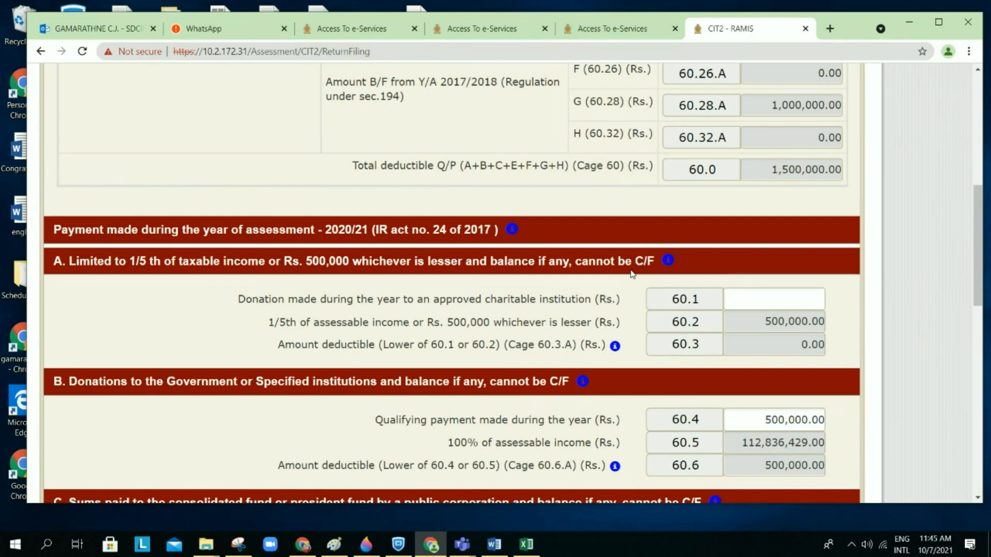
pyautogui.scroll(-1, 633, 275)
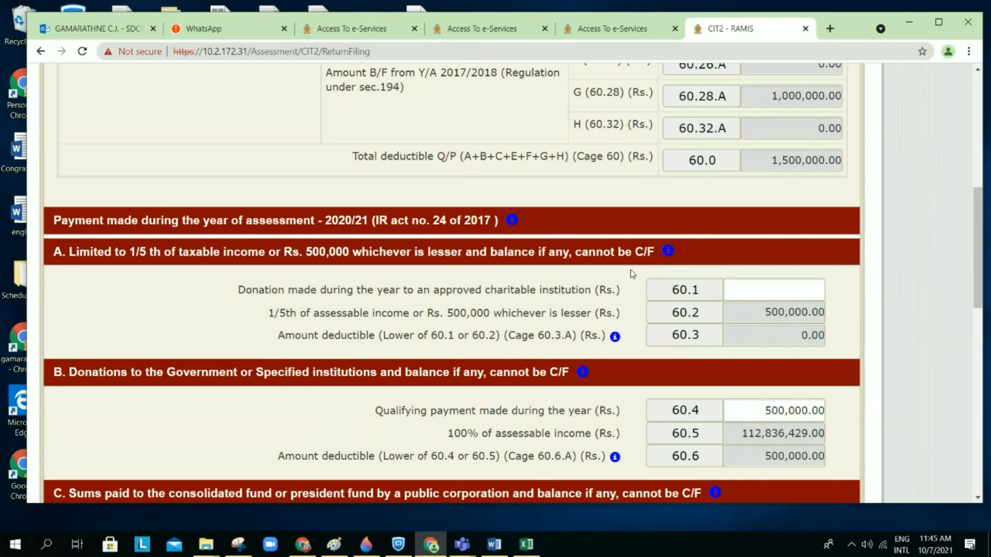
pyautogui.scroll(-1, 633, 275)
pyautogui.scroll(-4, 633, 275)
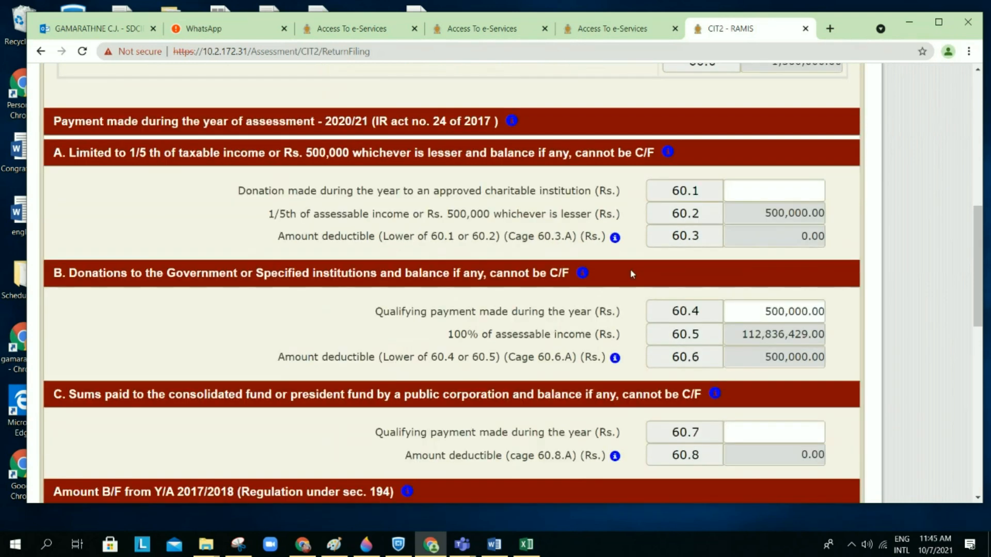
pyautogui.scroll(3, 633, 275)
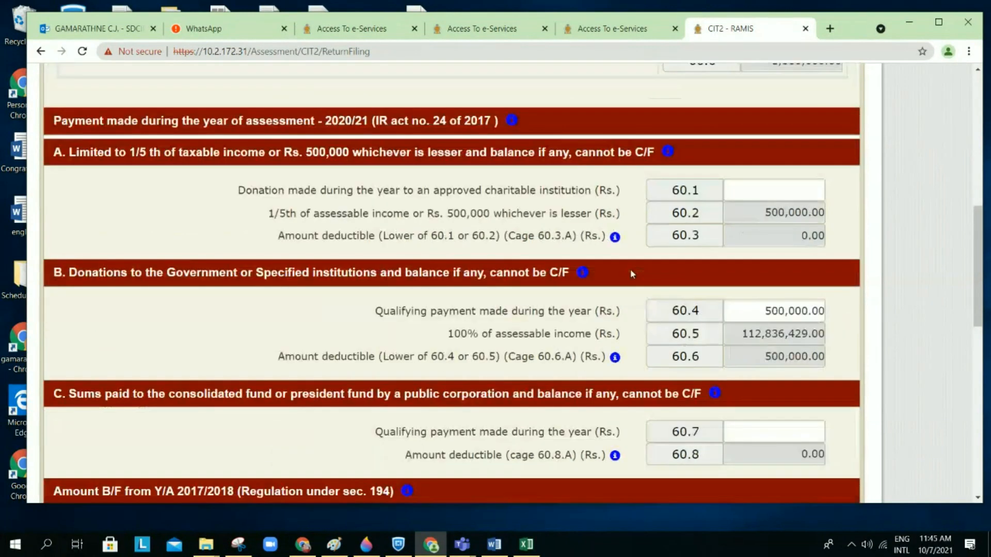
pyautogui.scroll(-2, 633, 274)
pyautogui.scroll(2, 633, 275)
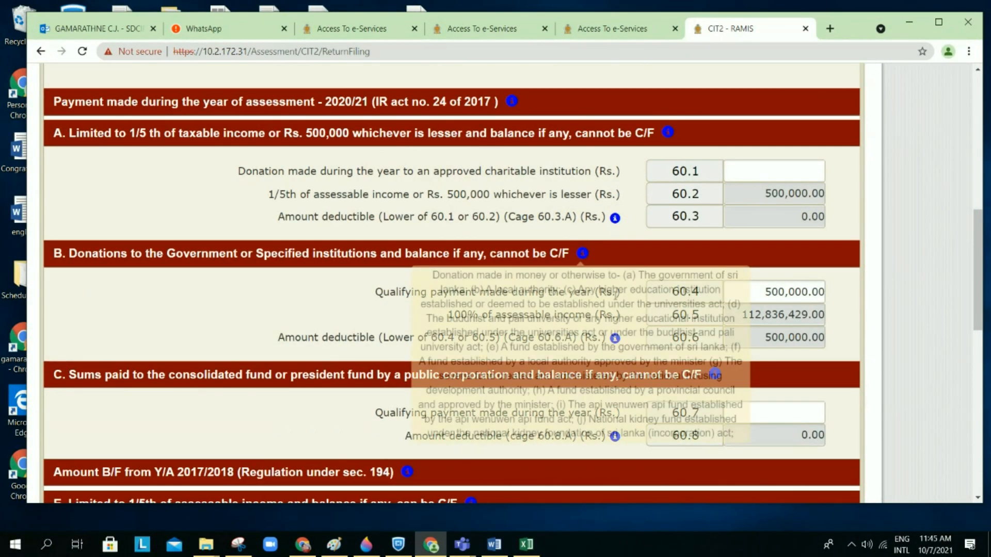
pyautogui.scroll(-12, 615, 309)
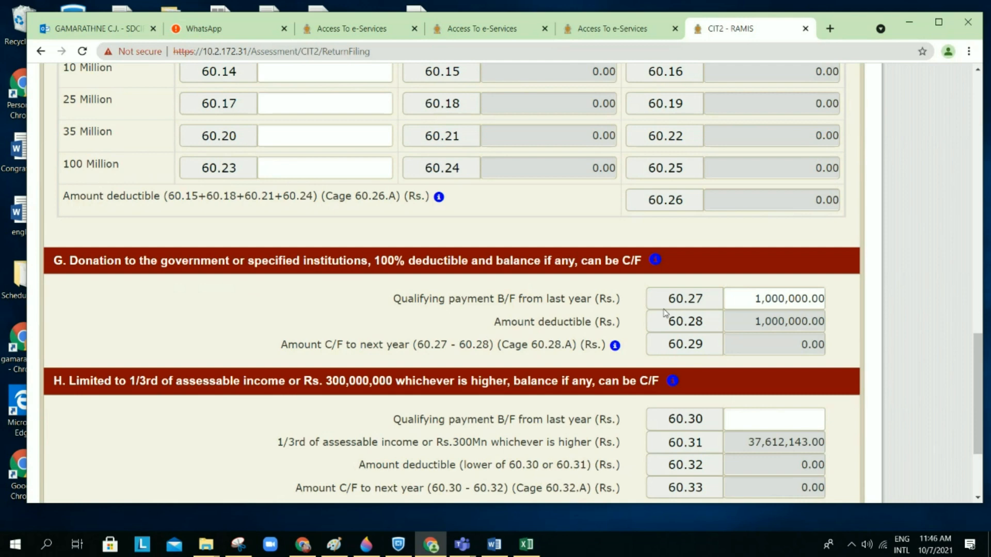
pyautogui.scroll(-2, 665, 312)
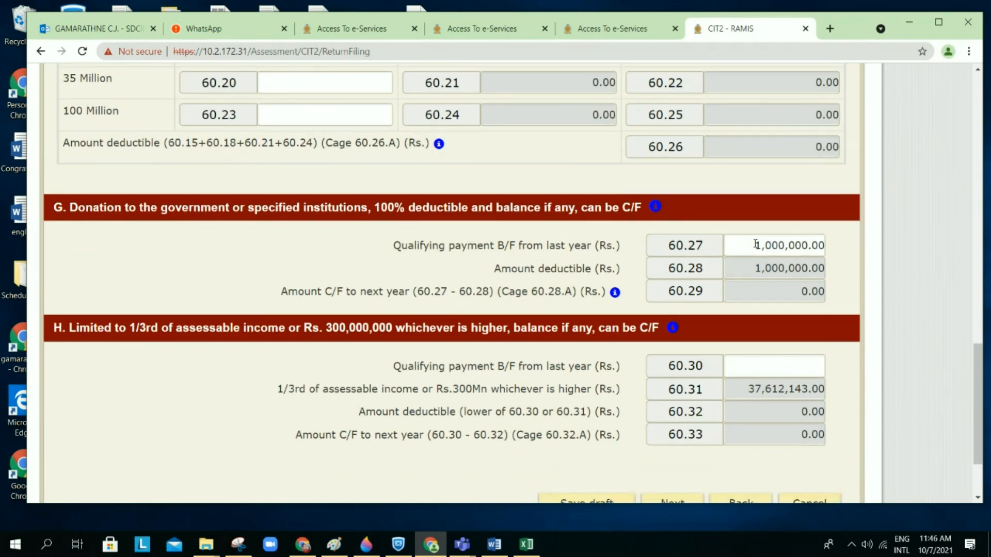
pyautogui.scroll(15, 756, 244)
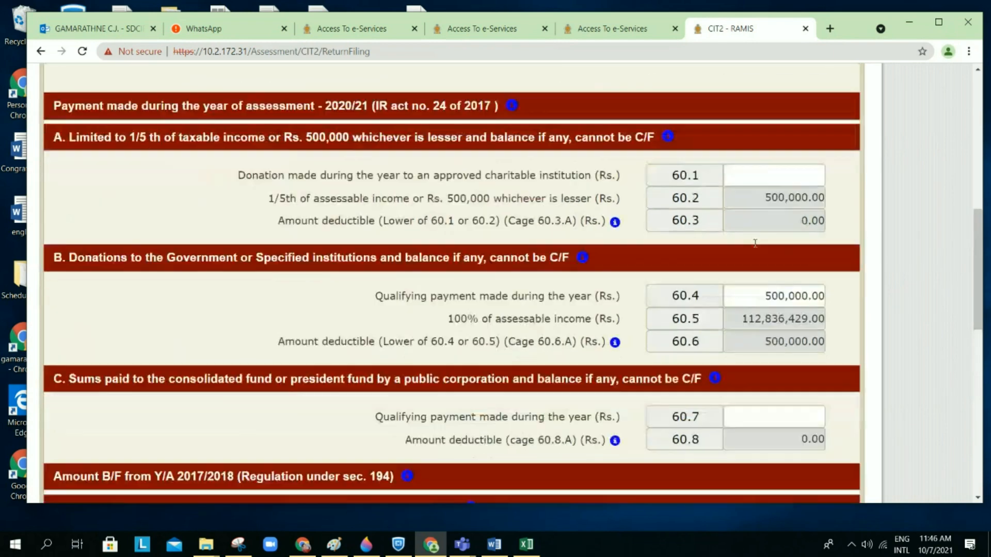
pyautogui.scroll(3, 755, 243)
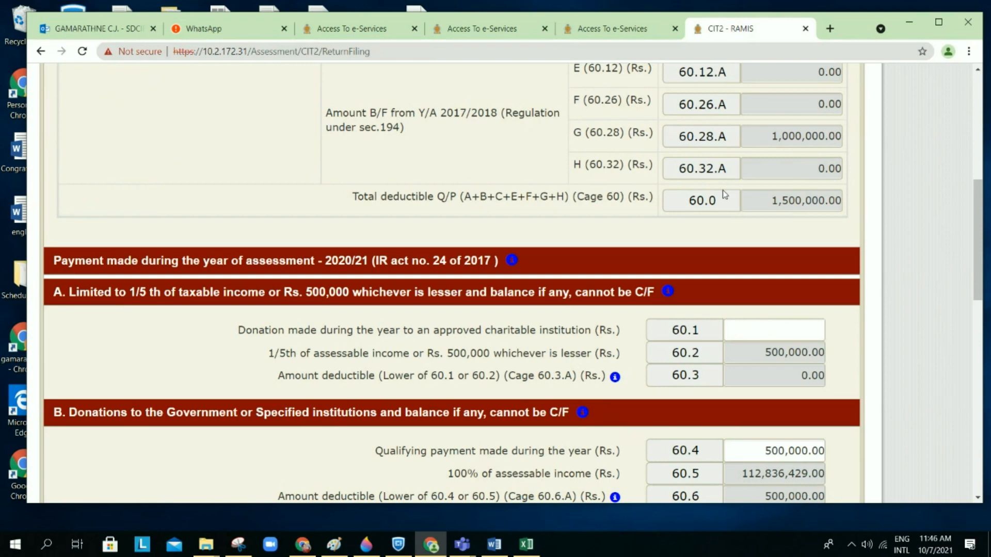
pyautogui.scroll(-15, 724, 194)
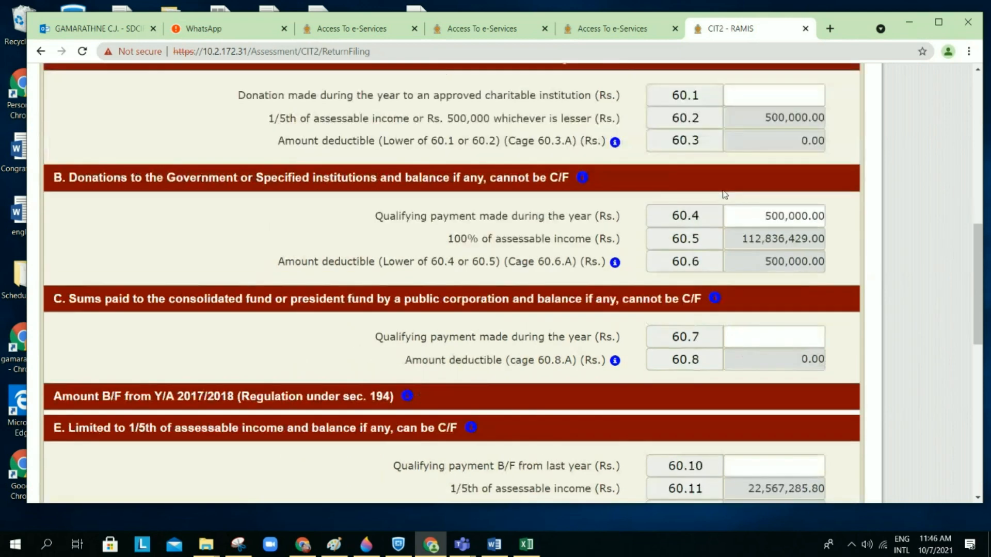
pyautogui.scroll(-7, 722, 194)
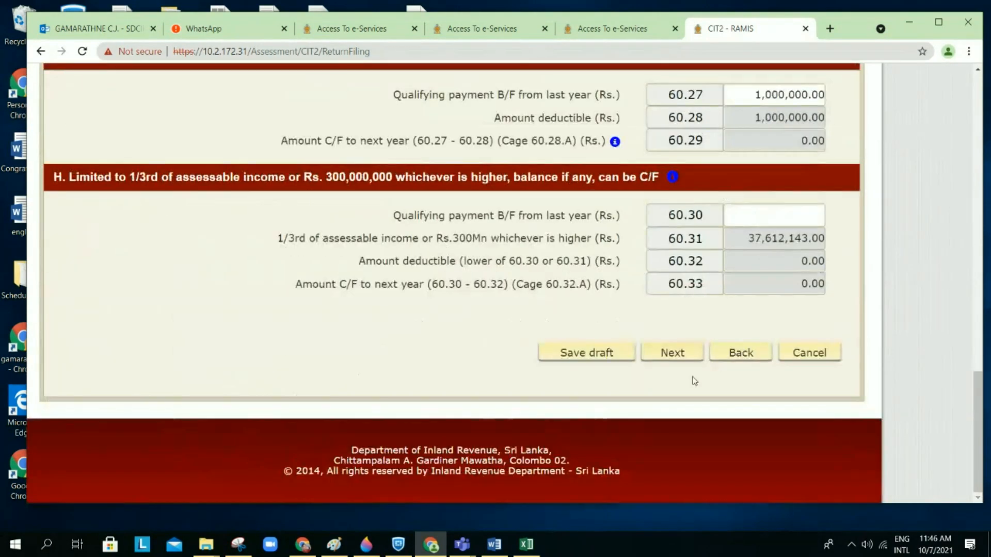
# Step: Save Schedule 3 as a draft and review Schedule 4: 105,336,429.00 taxed at 18% gives 18,960,557.22
pyautogui.click(672, 353)
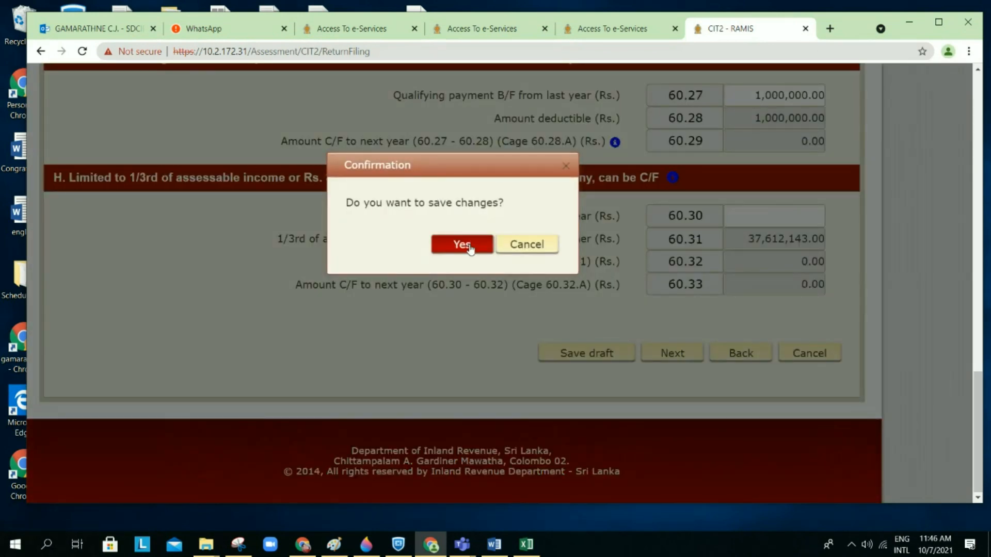
pyautogui.click(469, 246)
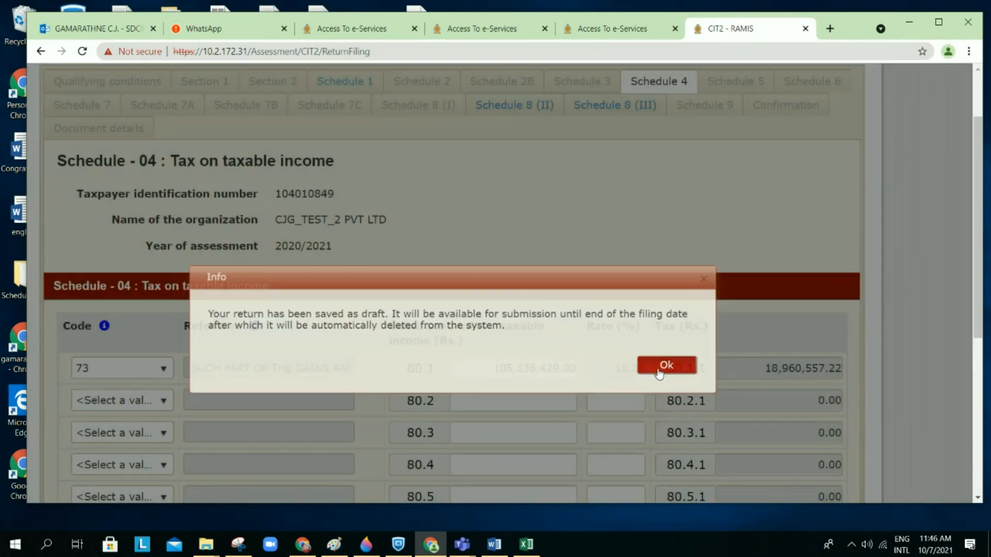
pyautogui.click(661, 367)
pyautogui.scroll(-1, 659, 372)
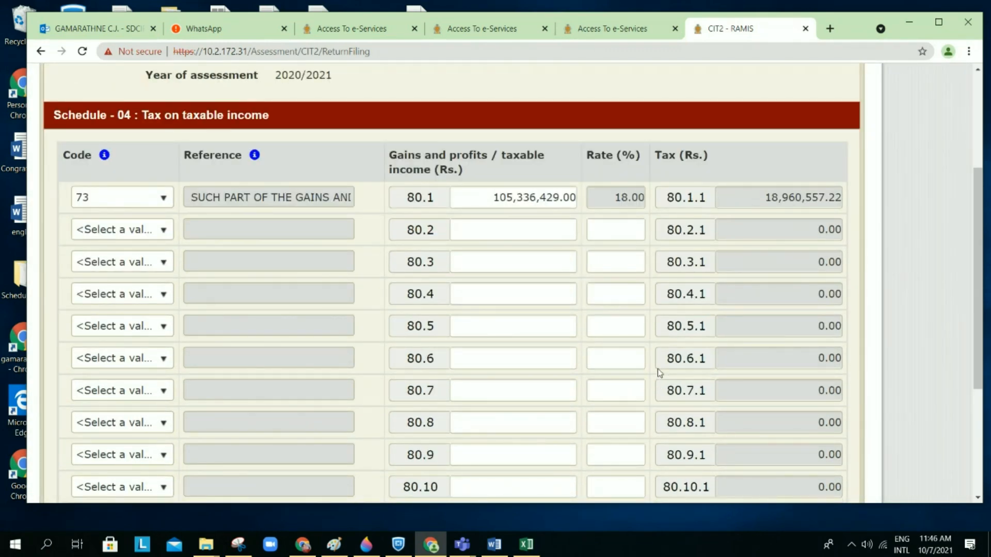
pyautogui.scroll(-1, 659, 373)
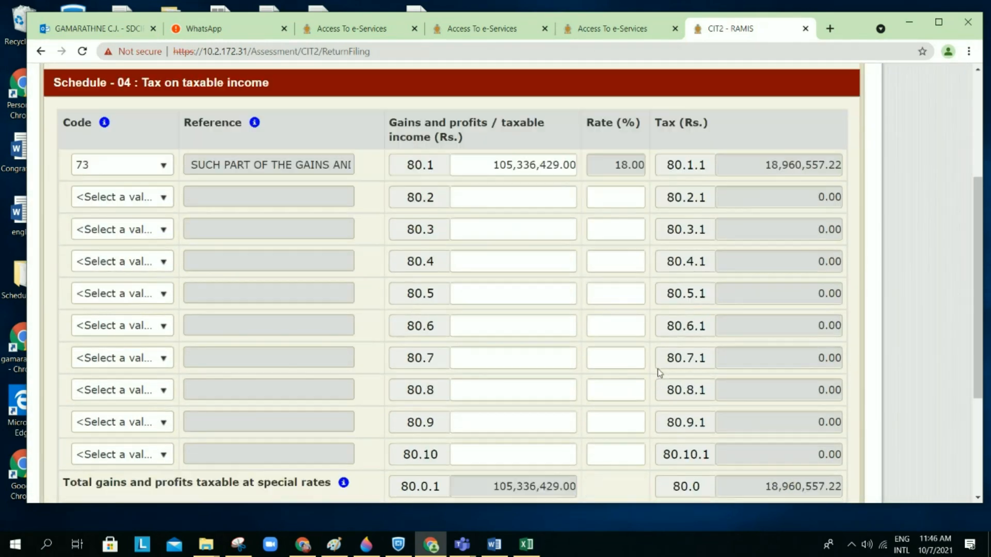
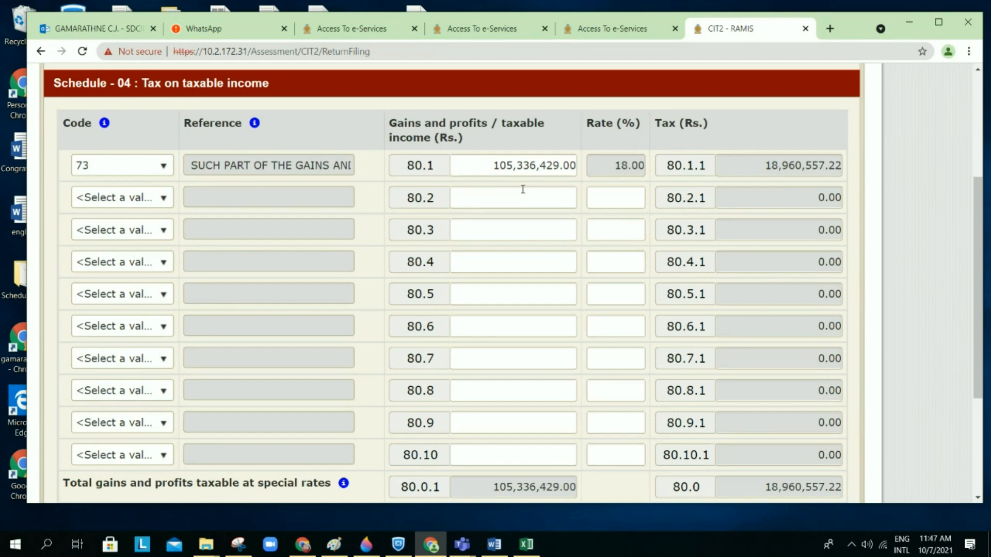
# Step: Cross-check Schedule 4 against the tax summary's row 100 line, then return to Schedule 4
pyautogui.scroll(-2, 526, 213)
pyautogui.scroll(1, 527, 213)
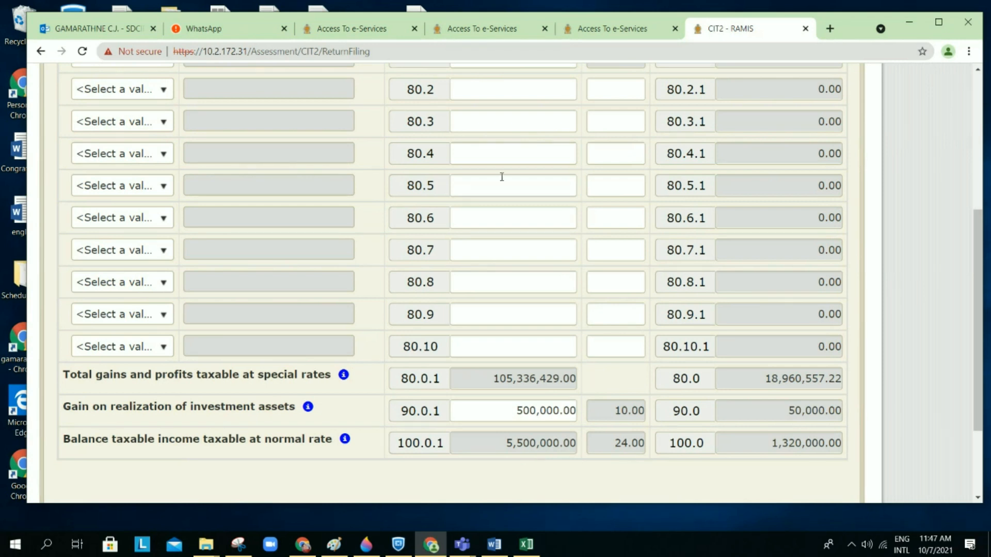
pyautogui.scroll(1, 501, 177)
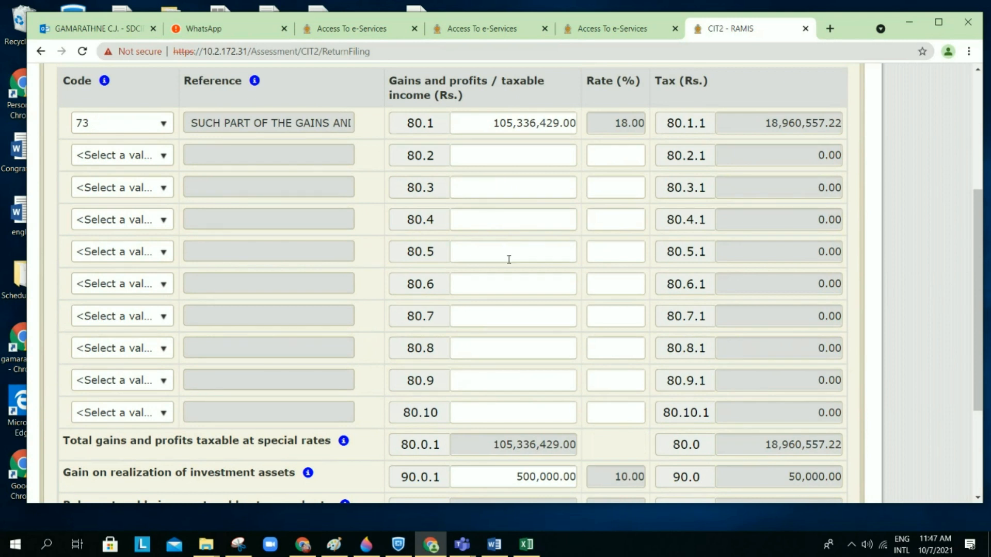
pyautogui.scroll(-1, 509, 259)
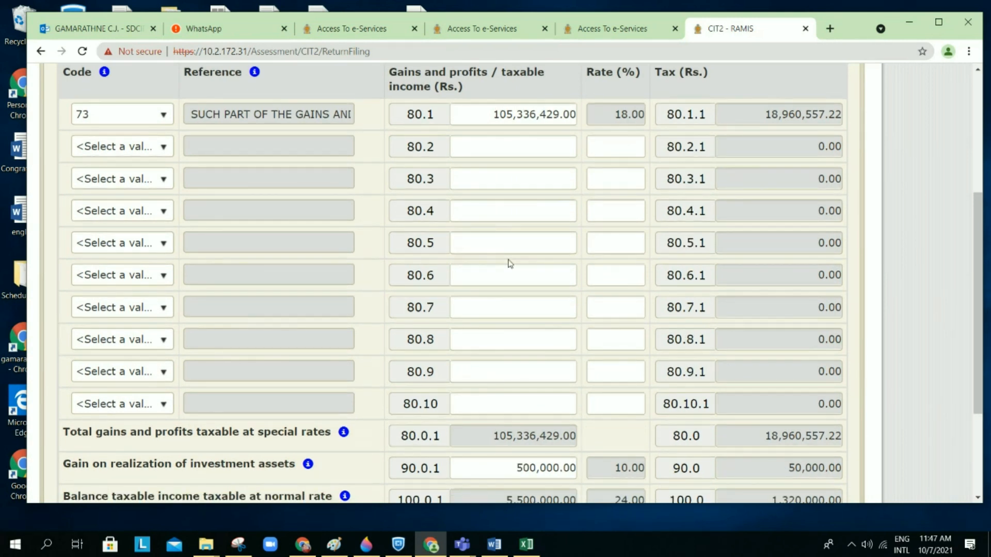
pyautogui.scroll(-1, 510, 263)
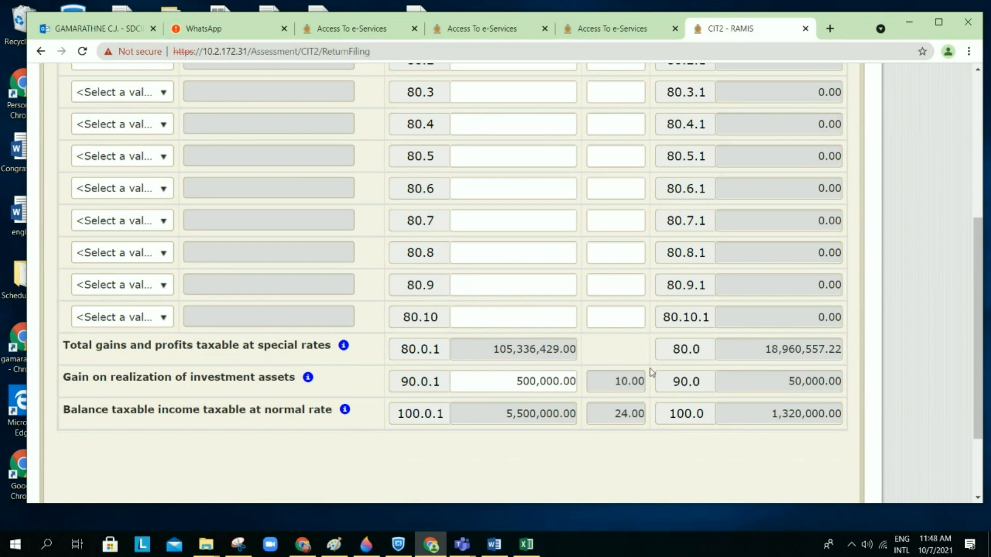
pyautogui.scroll(-1, 687, 414)
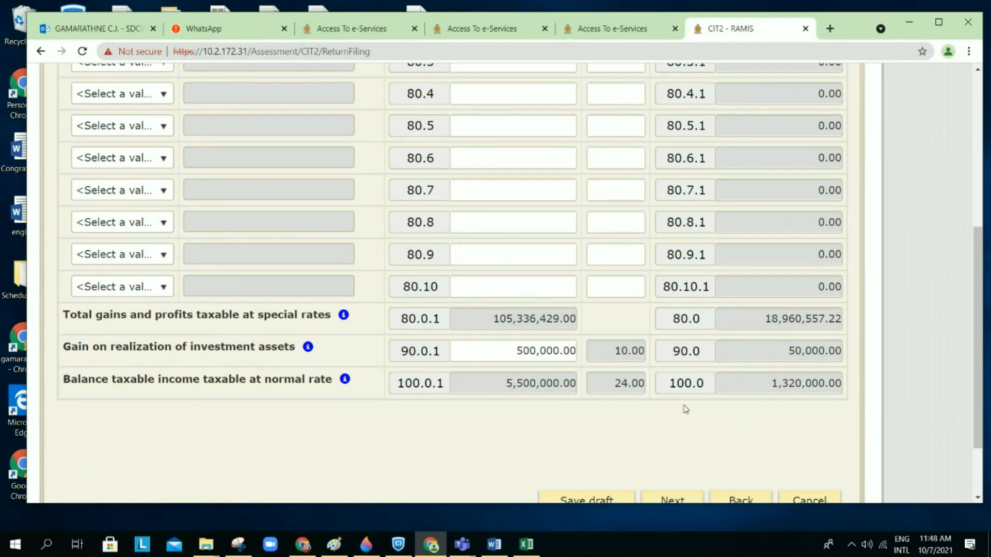
pyautogui.scroll(-1, 686, 412)
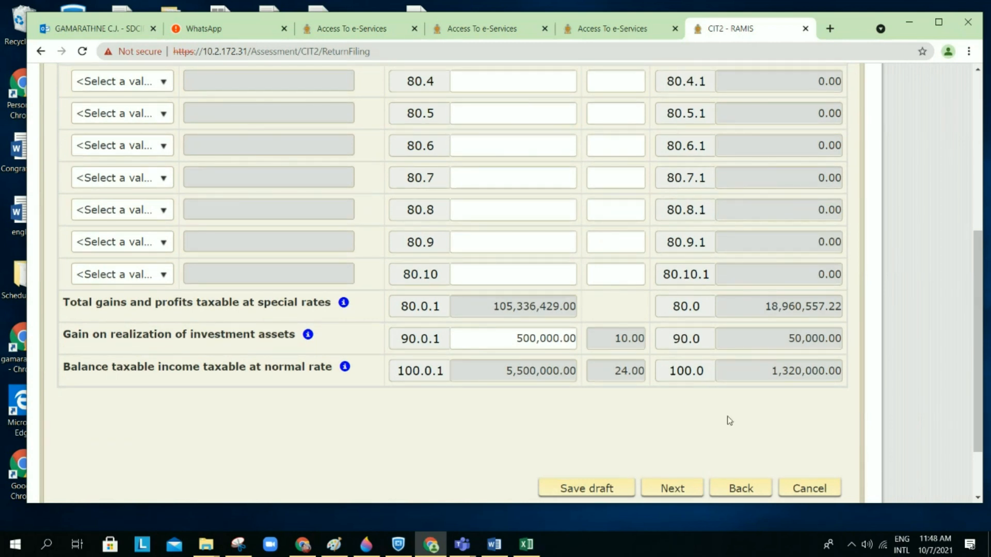
pyautogui.scroll(-2, 754, 450)
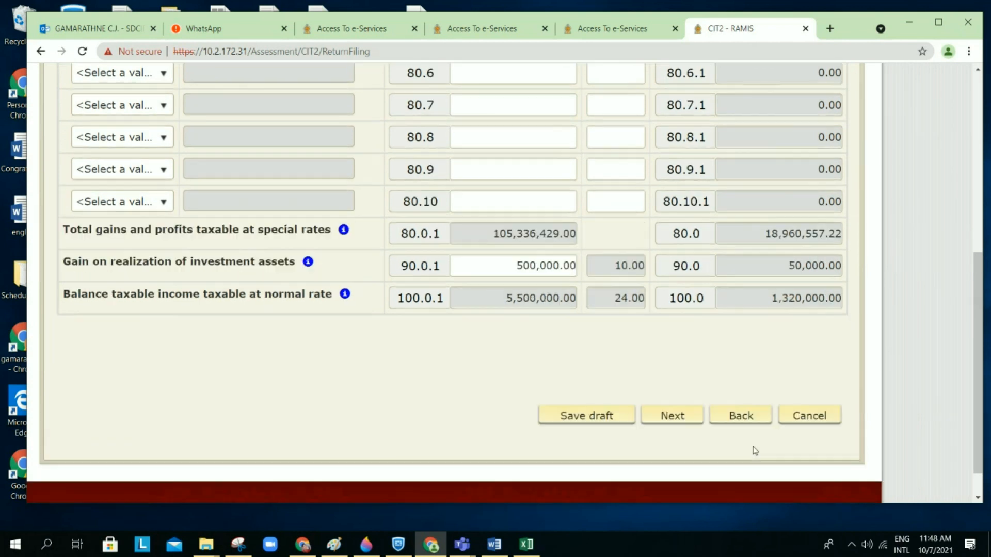
pyautogui.click(791, 410)
pyautogui.scroll(-4, 649, 227)
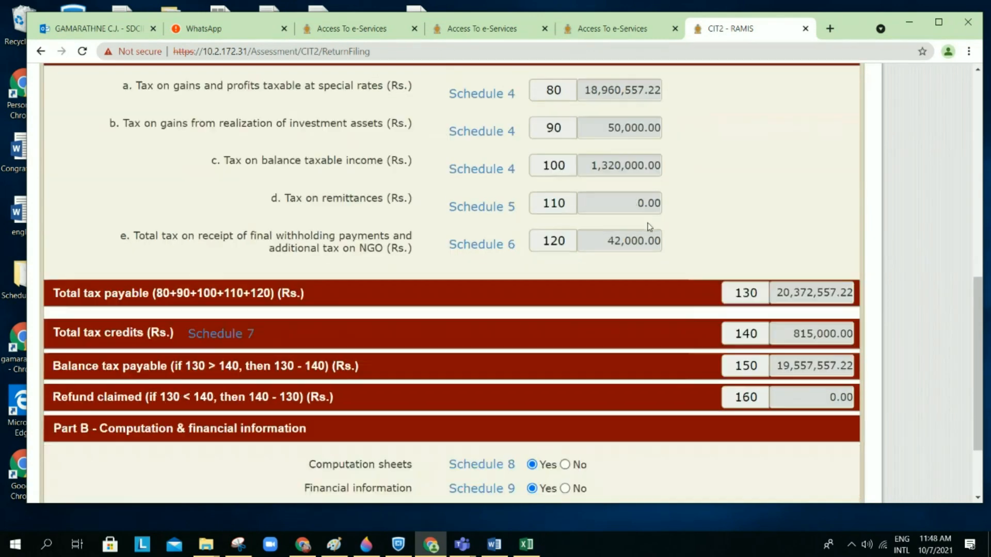
pyautogui.scroll(1, 648, 227)
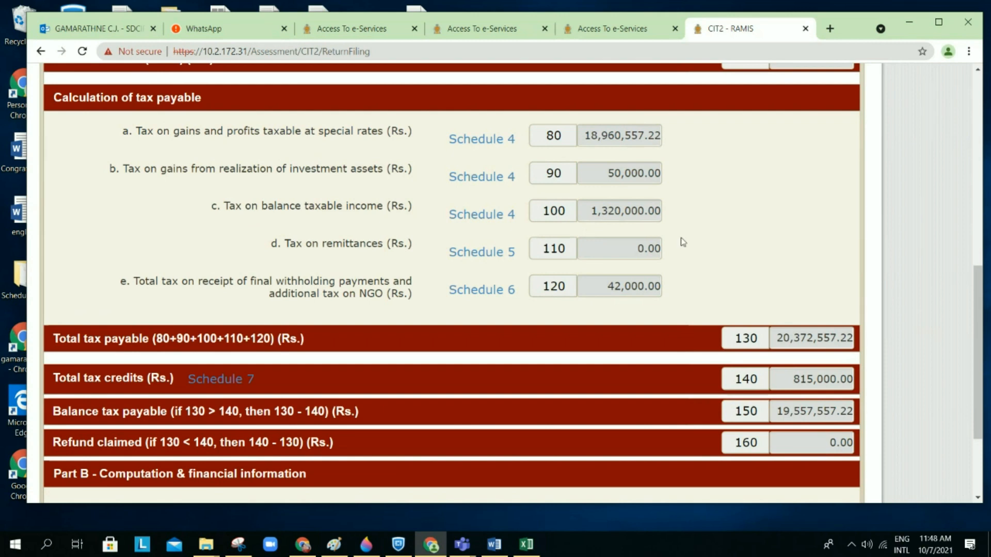
pyautogui.click(505, 218)
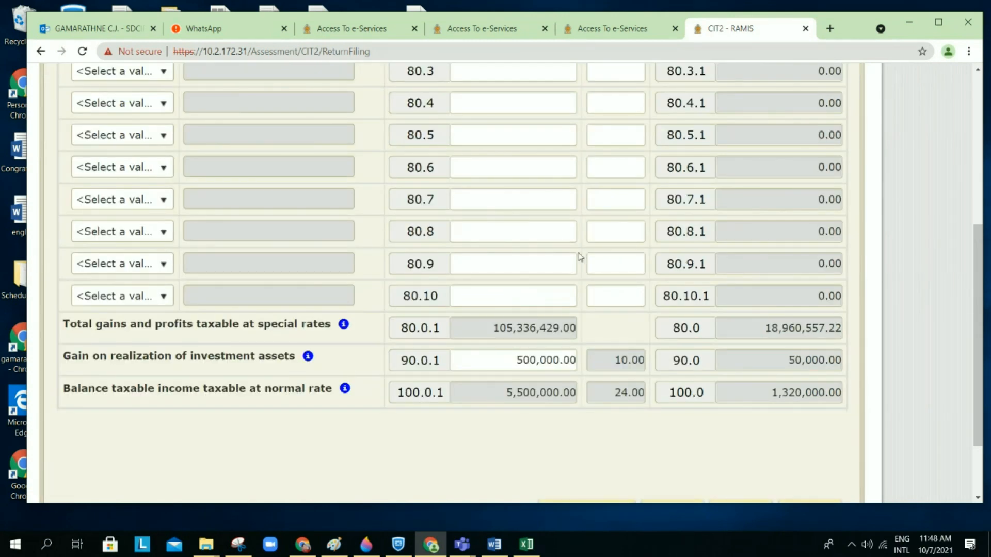
pyautogui.scroll(-3, 580, 256)
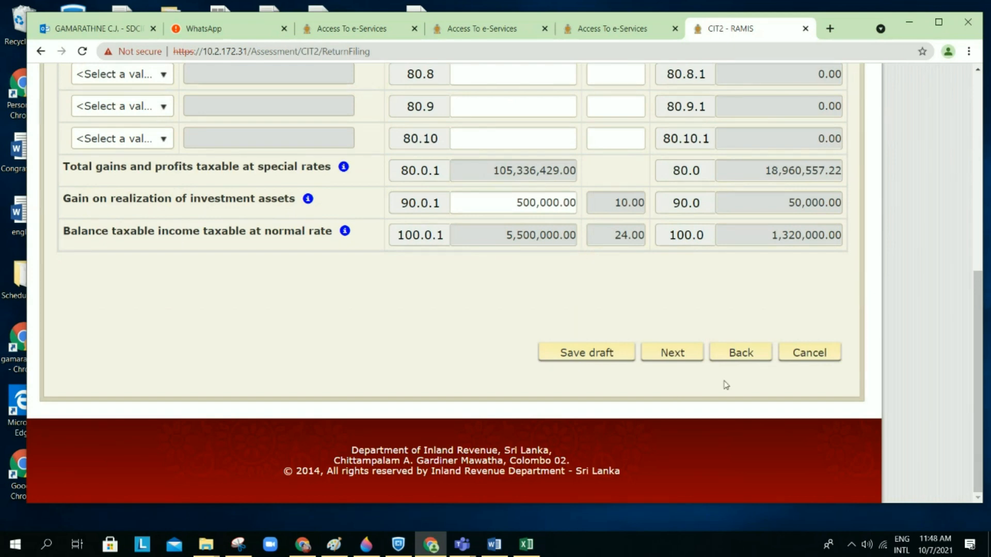
# Step: Save the return as a draft on leaving Schedule 4
pyautogui.click(685, 364)
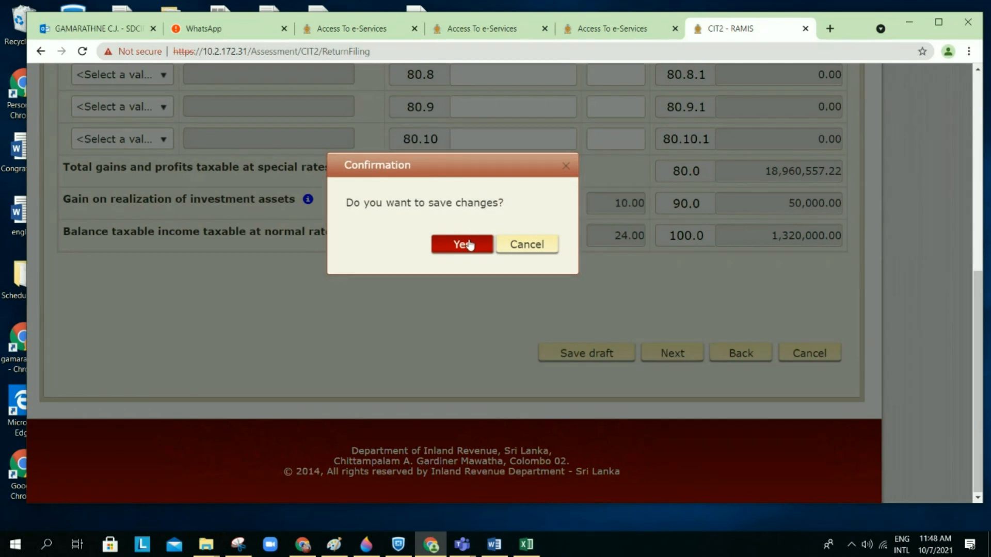
pyautogui.click(469, 244)
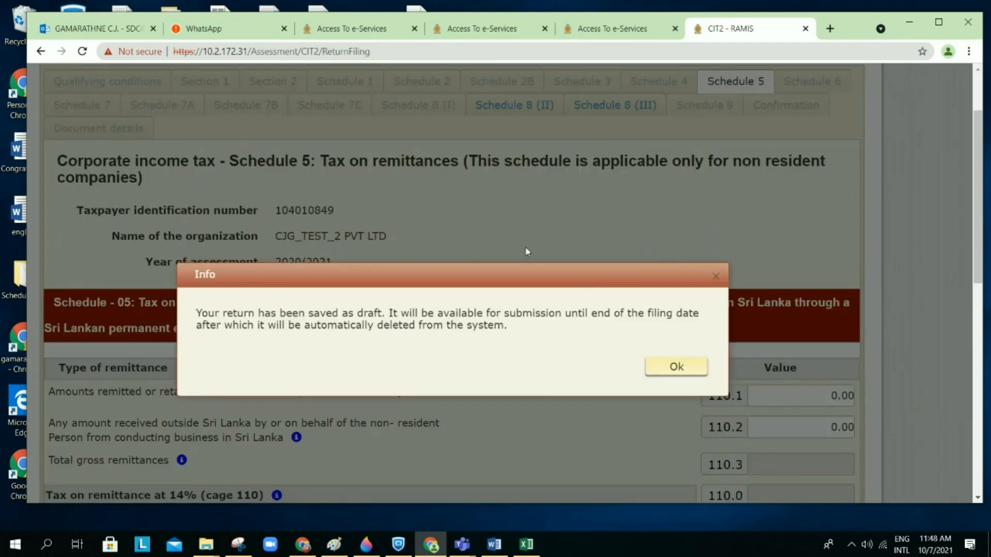
pyautogui.click(666, 371)
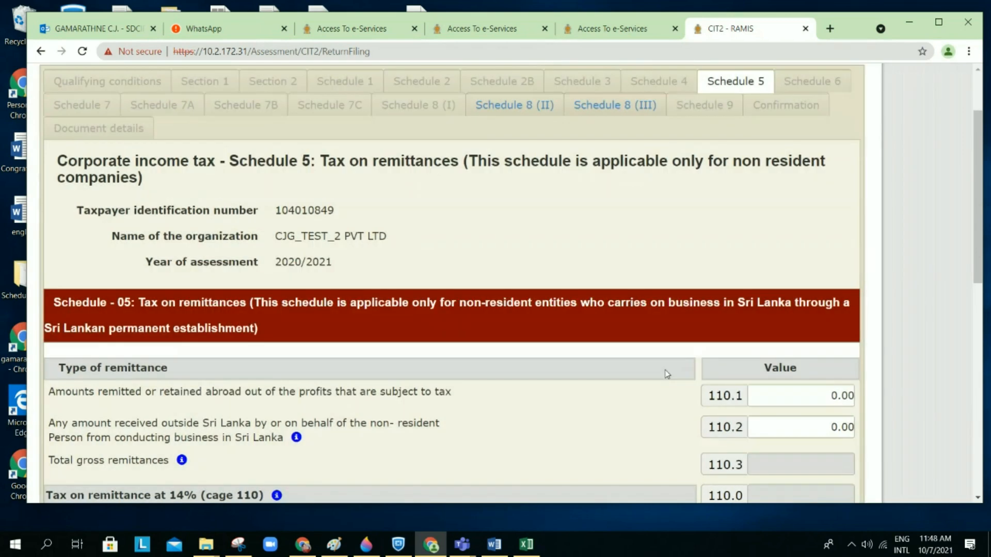
# Step: Scroll through the empty Schedule 5 and continue on toward Schedule 6
pyautogui.scroll(-2, 666, 374)
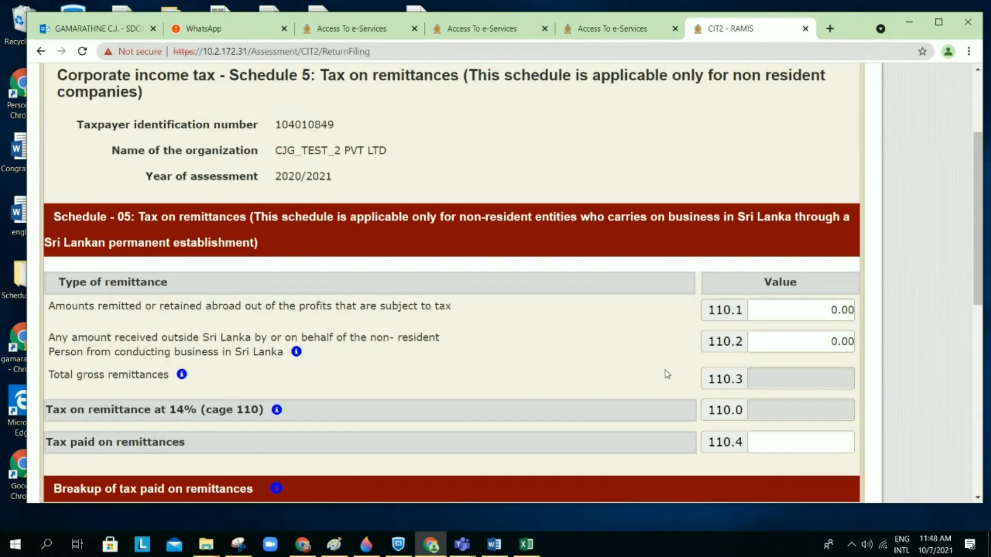
pyautogui.scroll(-1, 667, 374)
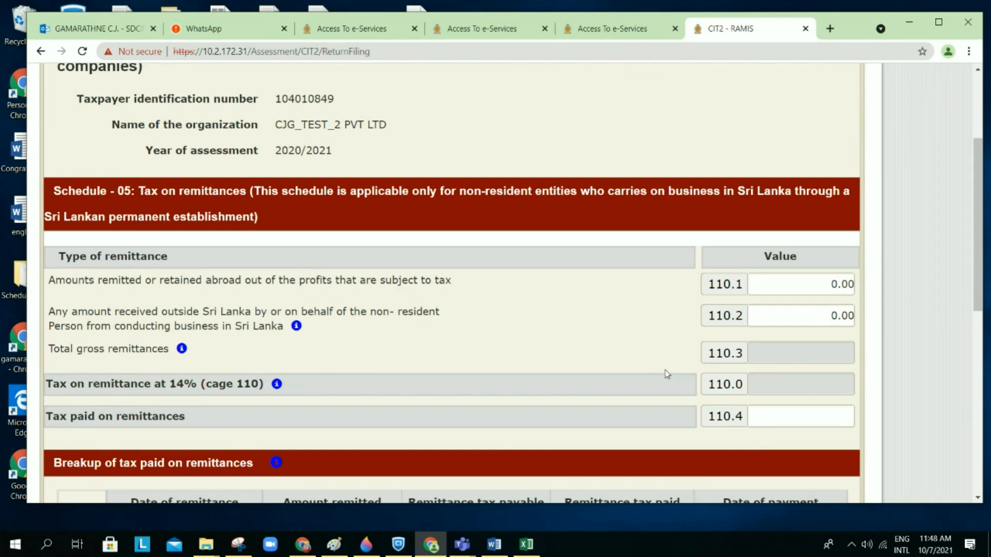
pyautogui.scroll(-1, 667, 374)
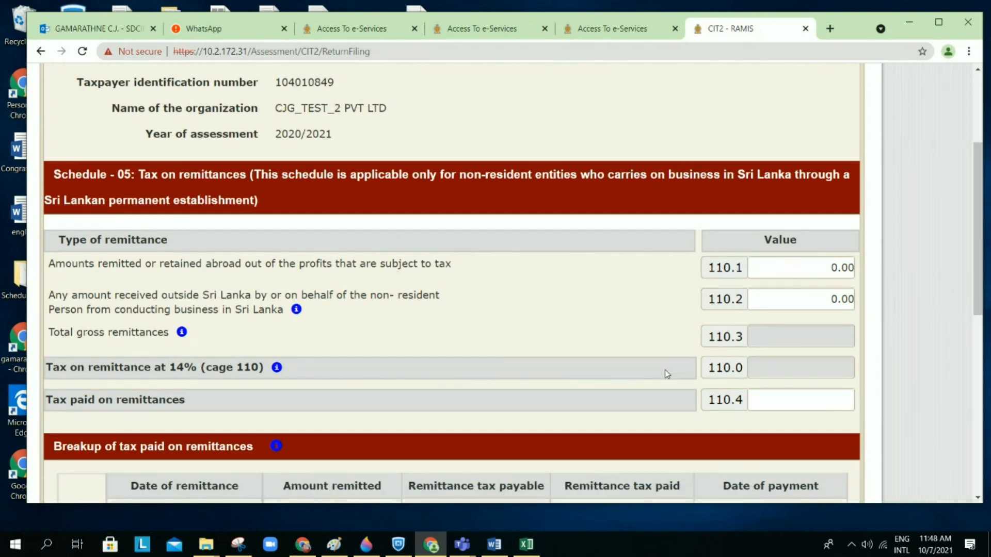
pyautogui.scroll(-1, 666, 374)
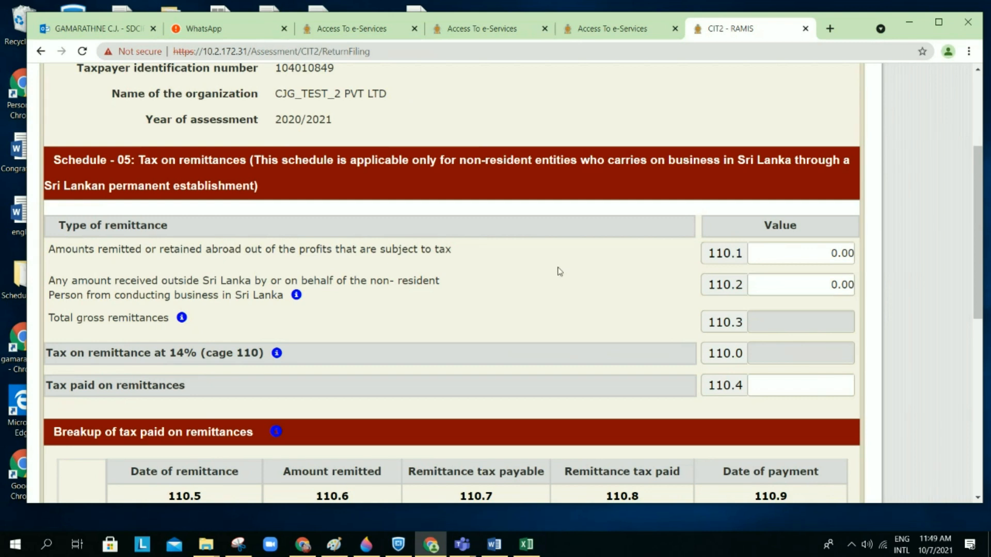
pyautogui.scroll(-3, 600, 248)
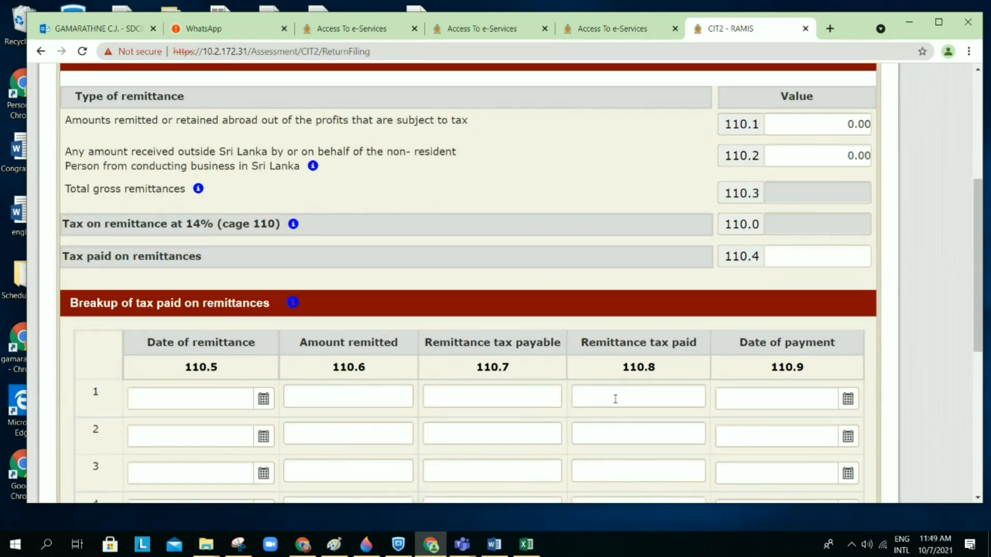
pyautogui.scroll(-8, 615, 399)
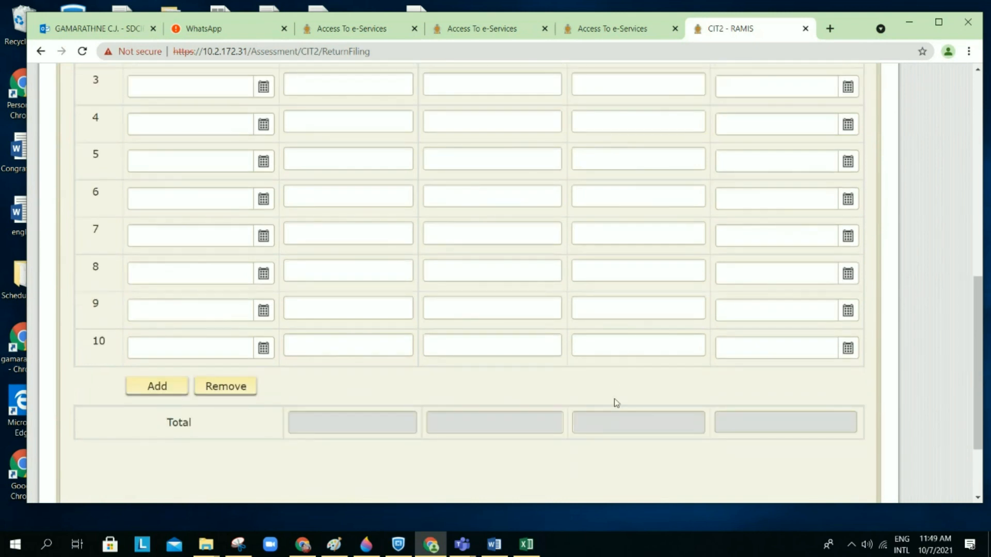
pyautogui.scroll(-3, 615, 403)
pyautogui.scroll(1, 615, 403)
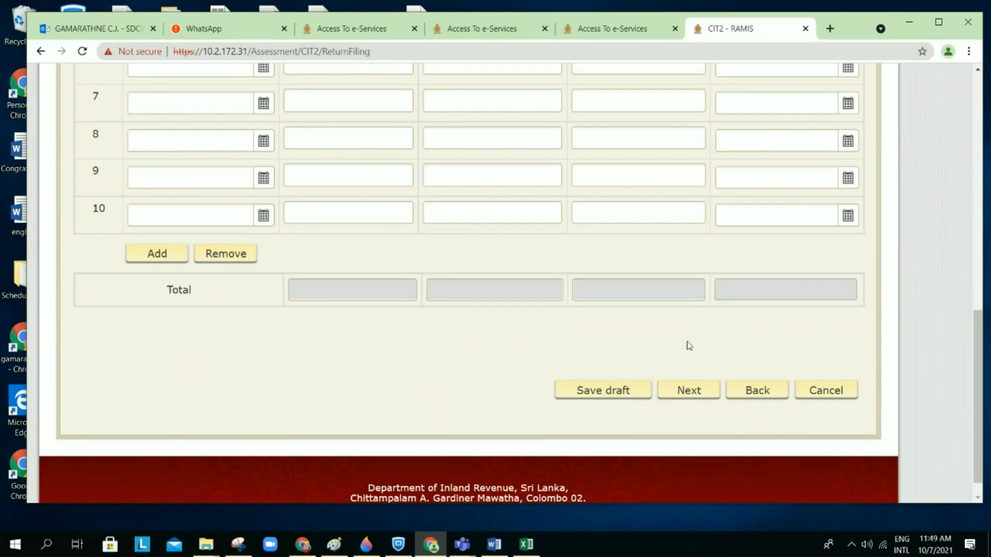
pyautogui.click(694, 400)
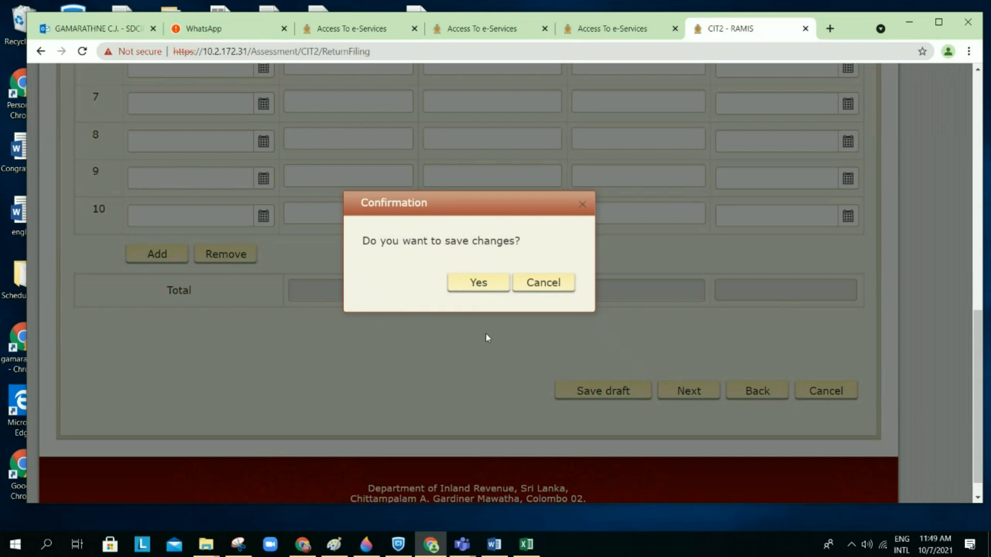
pyautogui.click(478, 283)
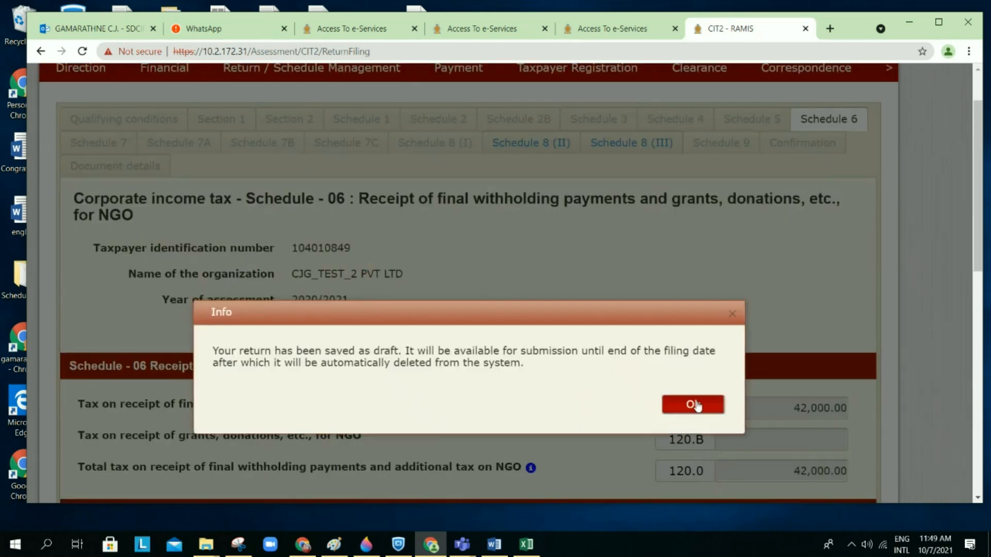
pyautogui.click(693, 404)
pyautogui.scroll(-3, 695, 405)
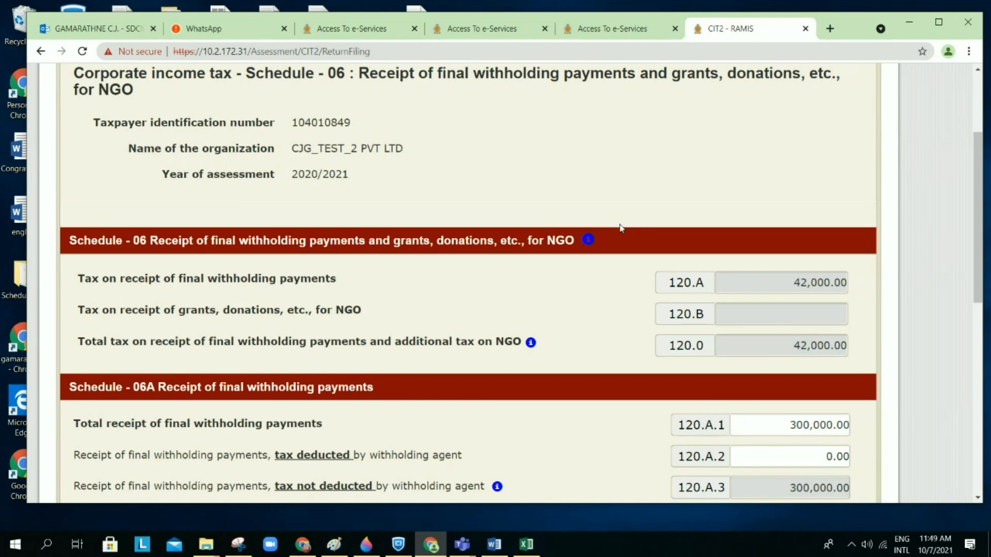
pyautogui.scroll(-1, 621, 228)
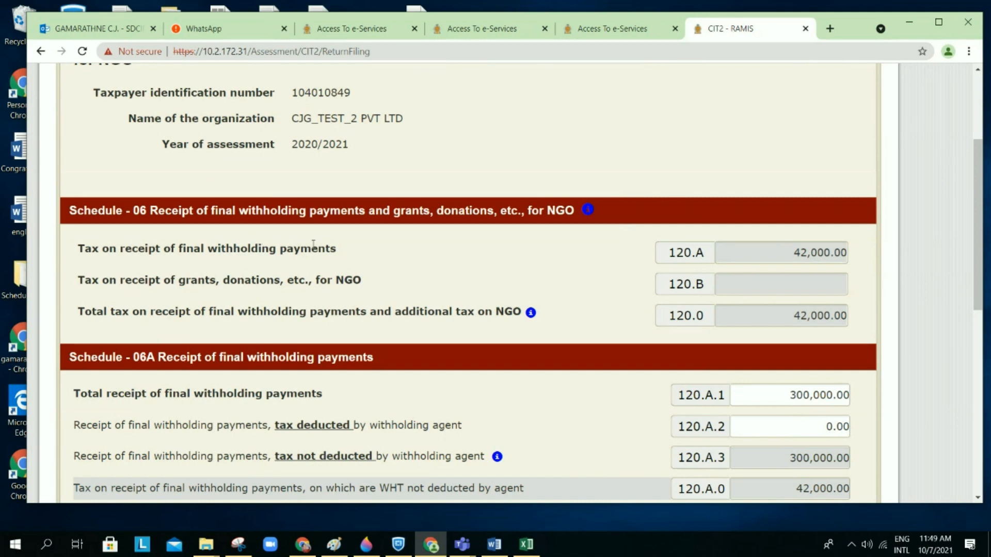
pyautogui.scroll(-1, 313, 245)
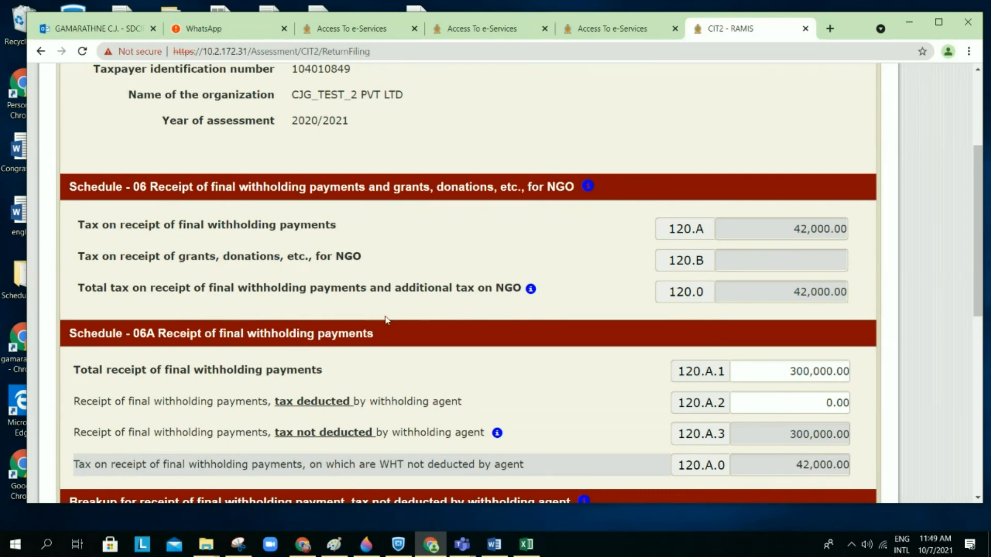
pyautogui.scroll(-3, 386, 320)
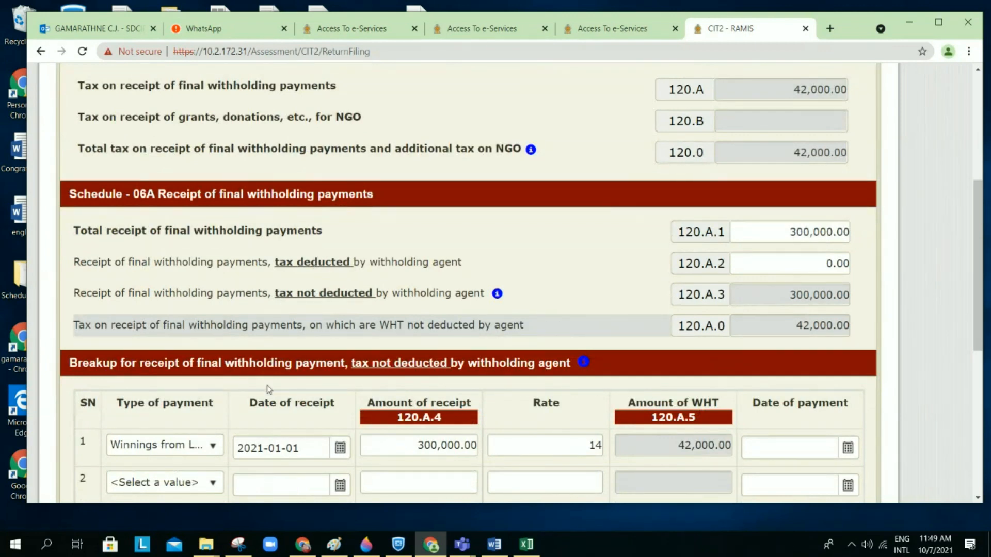
pyautogui.scroll(-5, 270, 389)
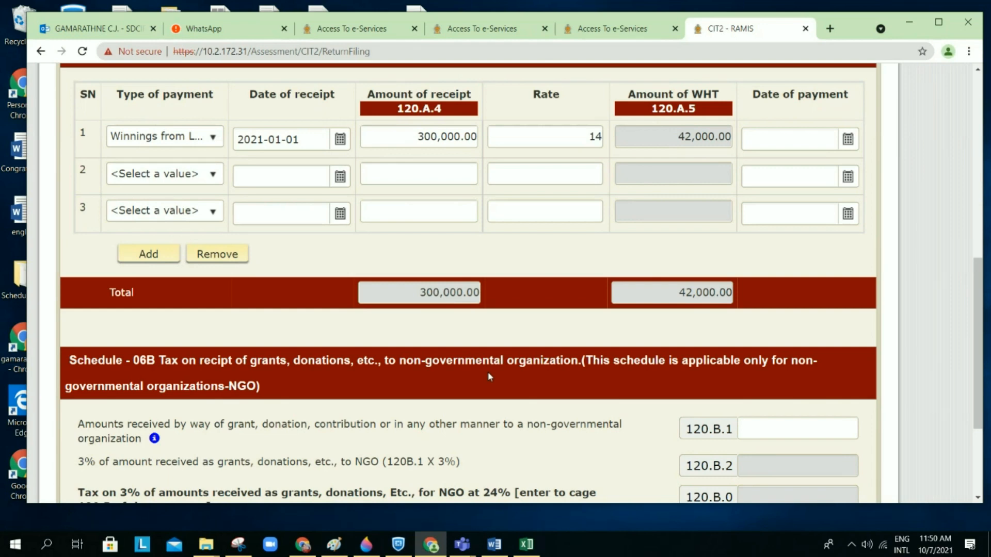
pyautogui.scroll(5, 490, 377)
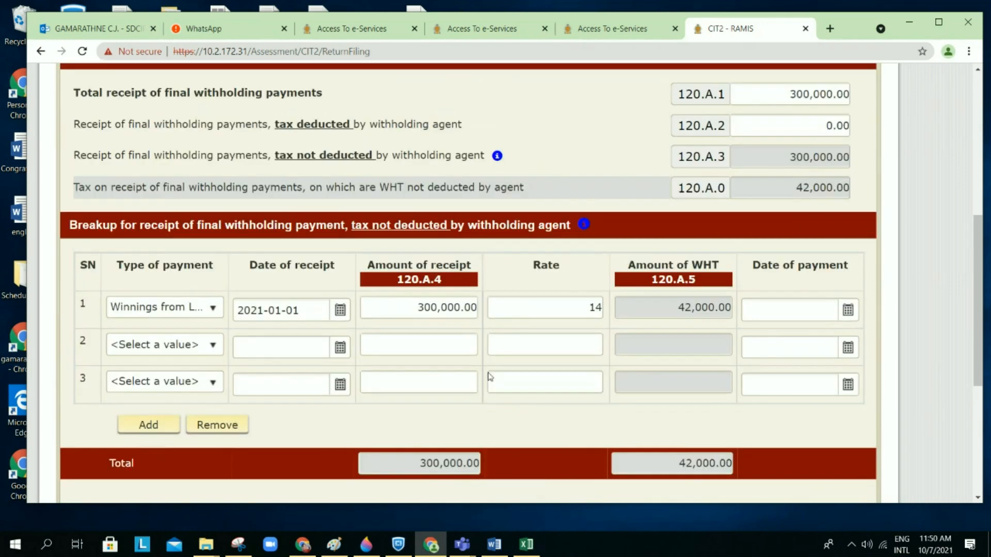
pyautogui.scroll(3, 490, 377)
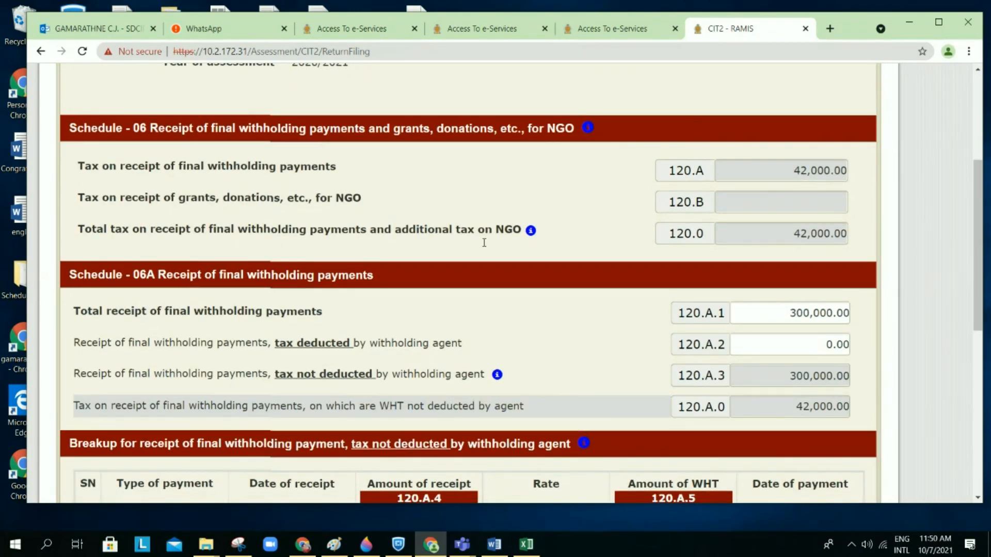
pyautogui.scroll(-1, 486, 304)
pyautogui.scroll(-2, 486, 305)
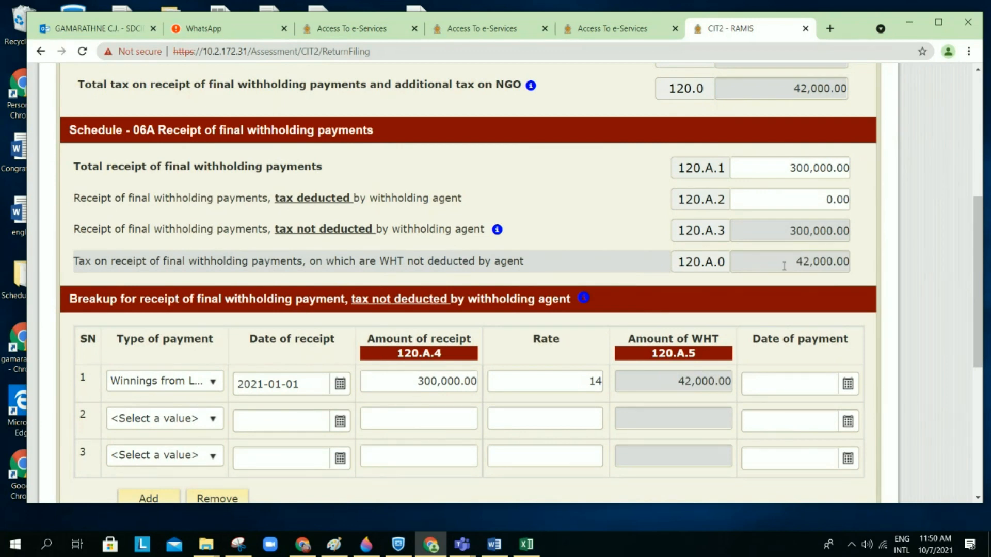
pyautogui.scroll(1, 784, 267)
pyautogui.scroll(1, 784, 266)
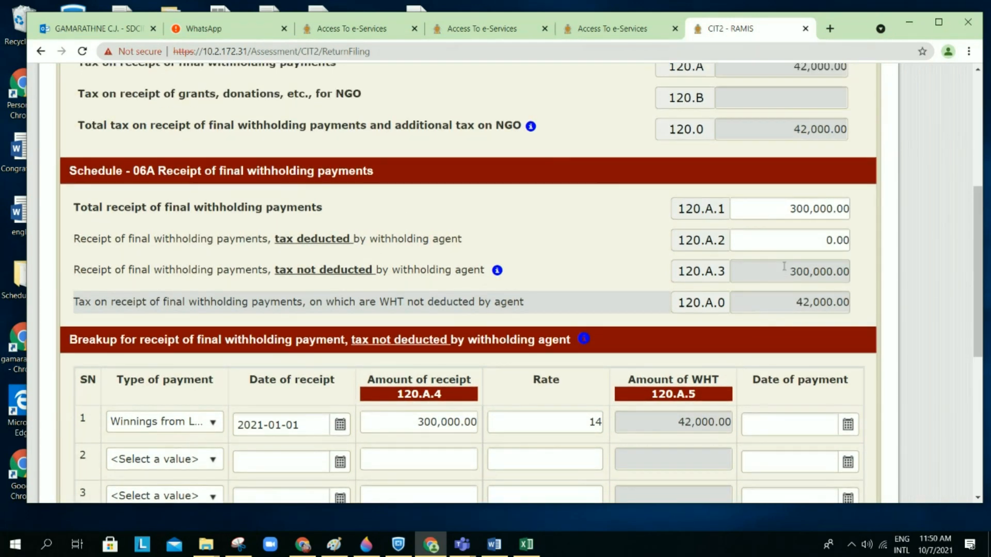
pyautogui.scroll(2, 784, 266)
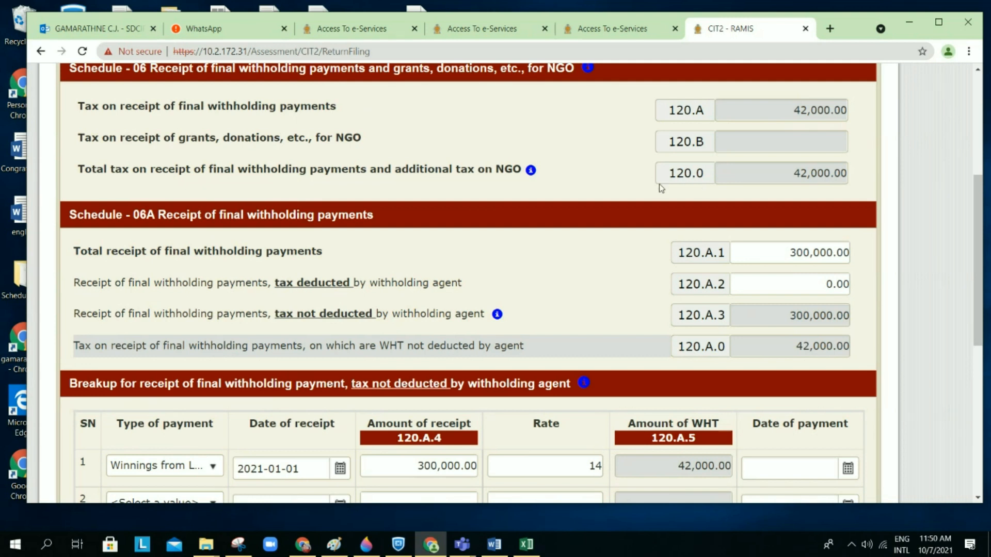
pyautogui.scroll(-1, 661, 188)
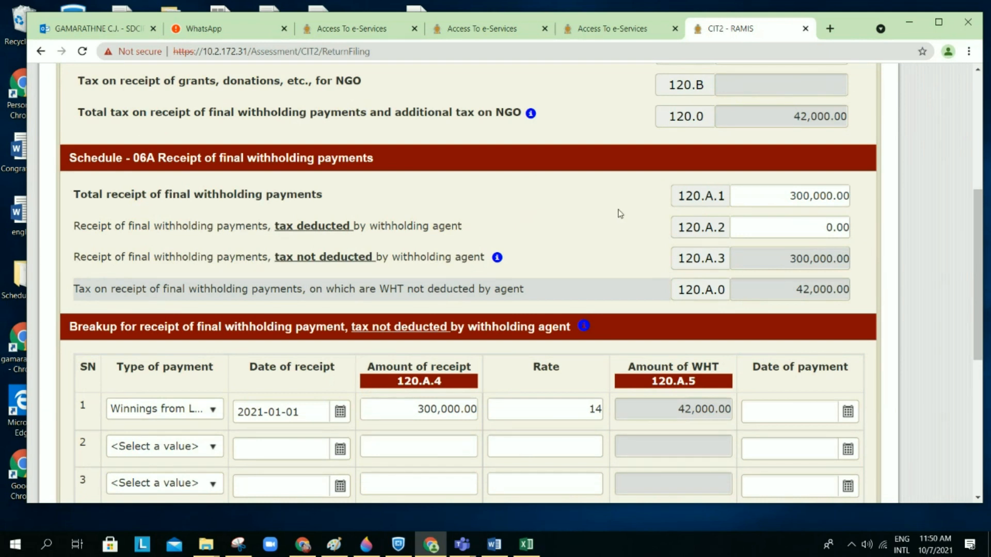
# Step: Change row 1's amount of receipt to 30,000 so the WHT recalculates
pyautogui.scroll(-1, 620, 213)
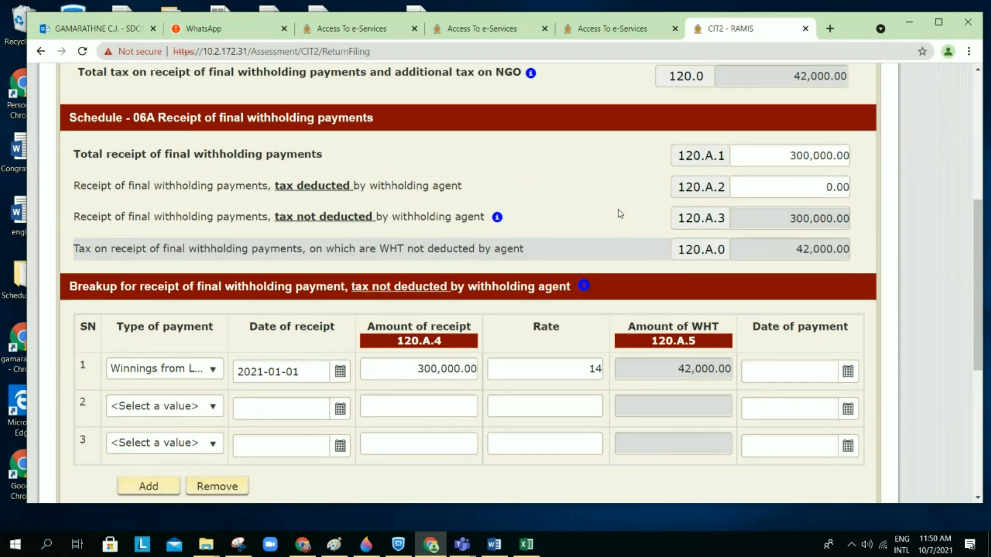
pyautogui.scroll(-1, 620, 213)
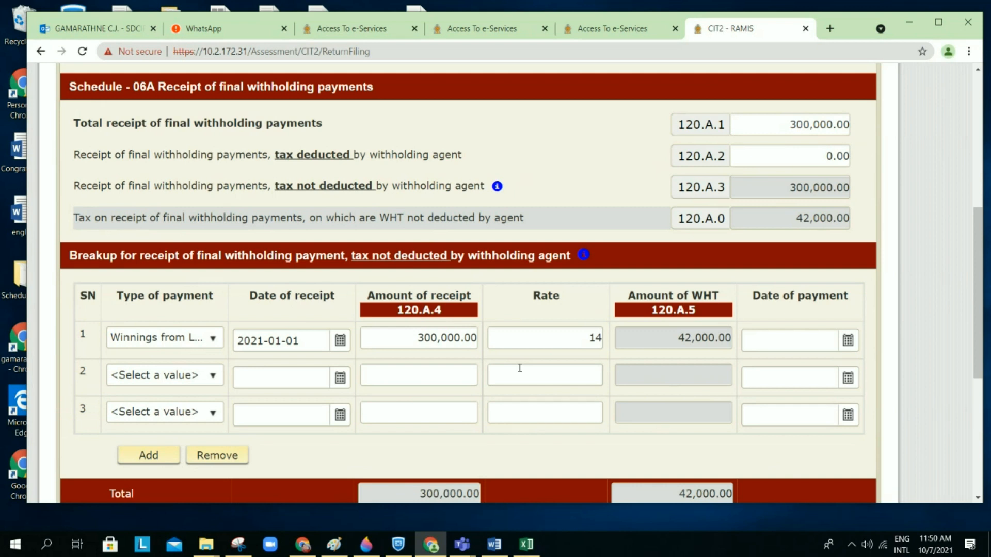
pyautogui.scroll(-1, 521, 370)
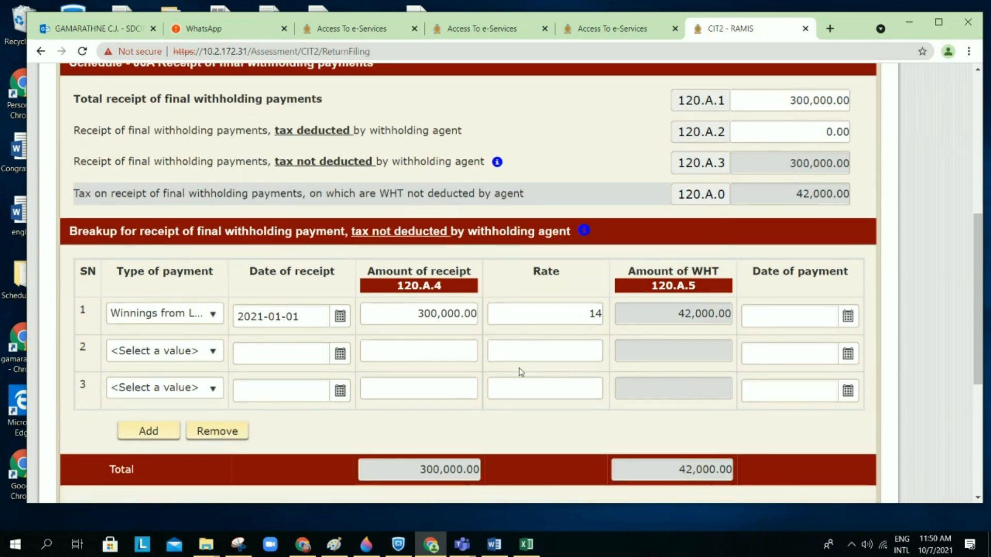
pyautogui.click(448, 314)
pyautogui.press('BackSpace')
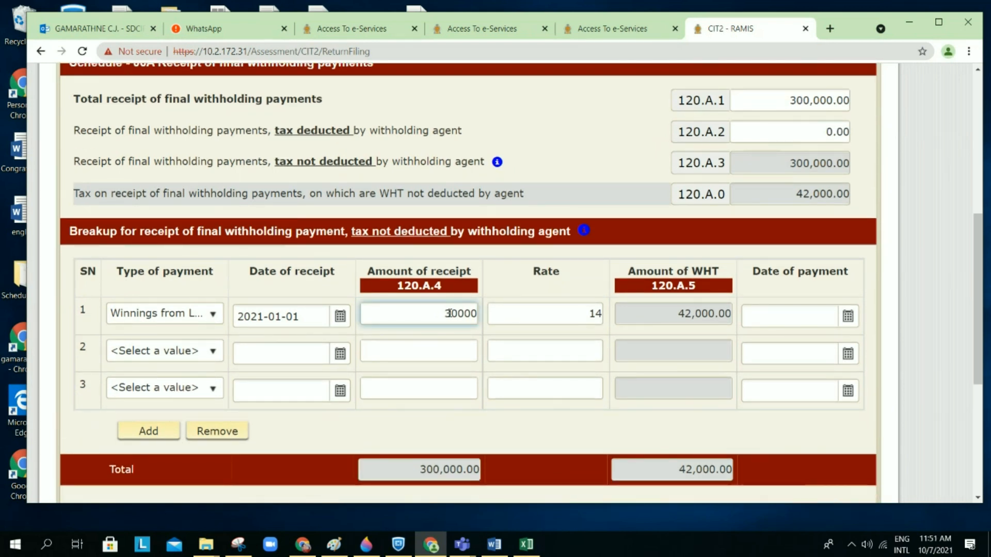
pyautogui.click(540, 261)
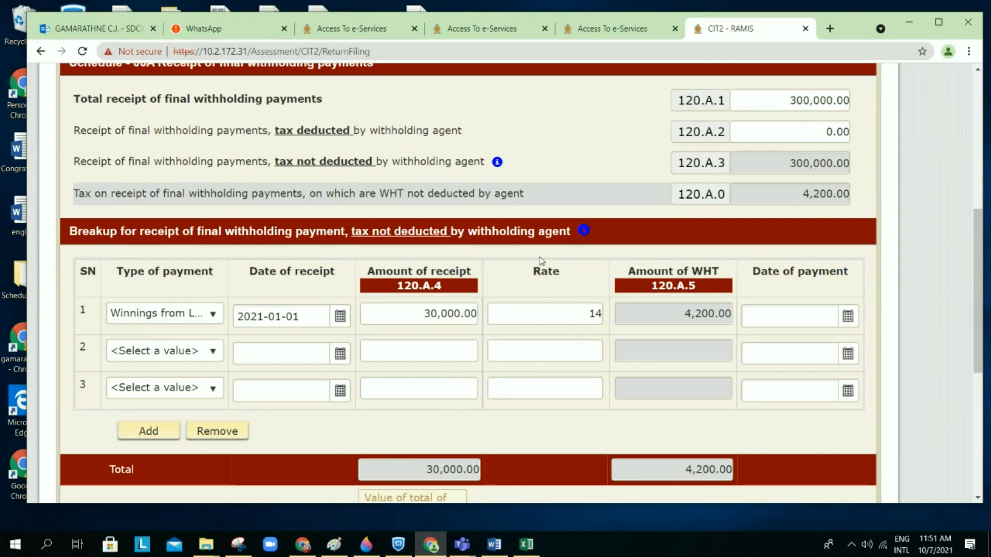
# Step: Restore row 1's amount of receipt to 300,000.00 and review the schedule
pyautogui.scroll(-1, 540, 260)
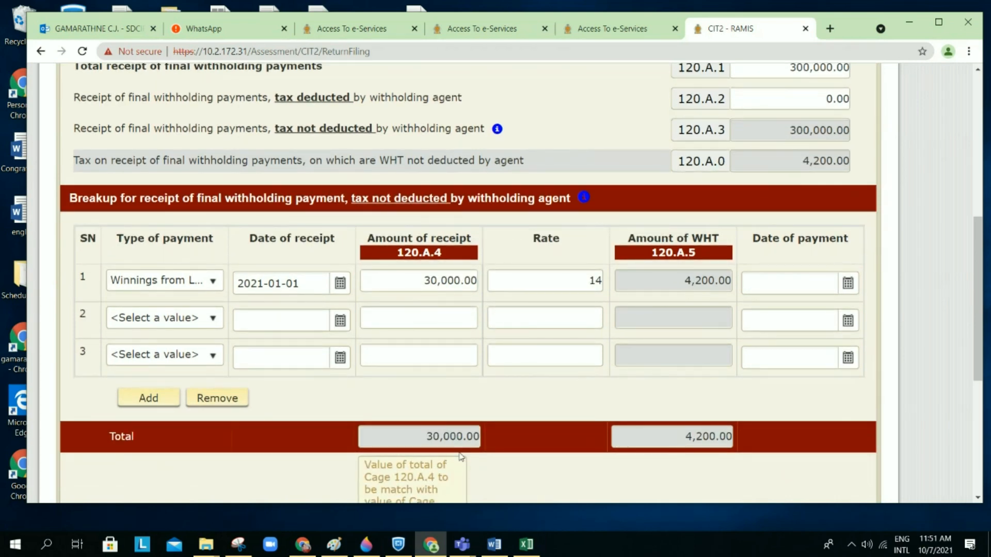
pyautogui.scroll(-2, 461, 456)
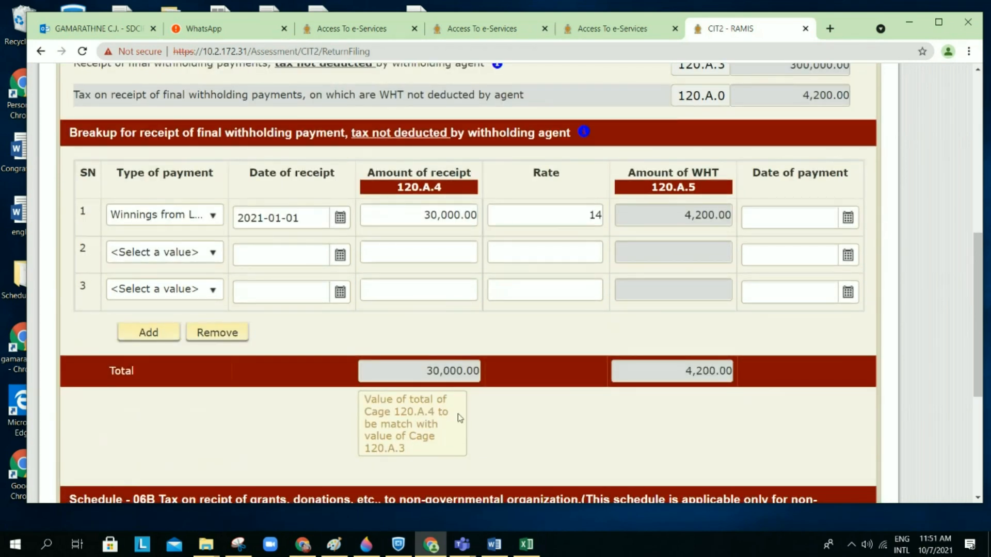
pyautogui.click(452, 214)
pyautogui.write('0')
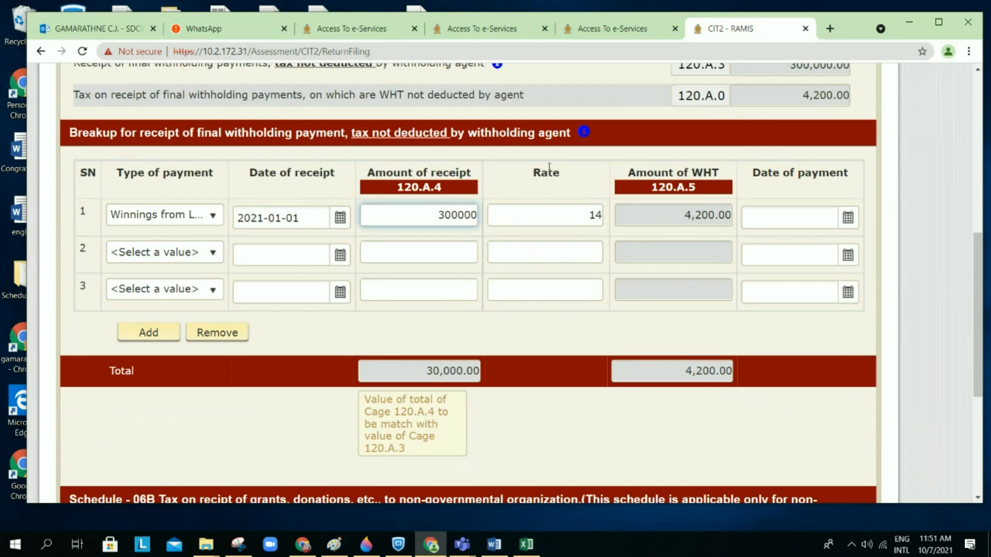
pyautogui.click(549, 167)
pyautogui.scroll(-1, 549, 166)
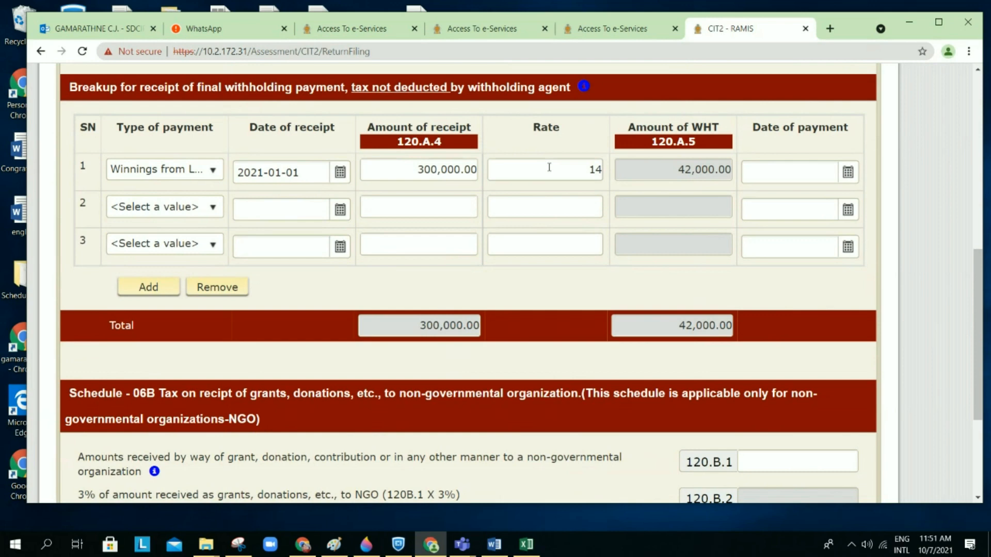
pyautogui.scroll(-4, 549, 166)
pyautogui.scroll(2, 550, 172)
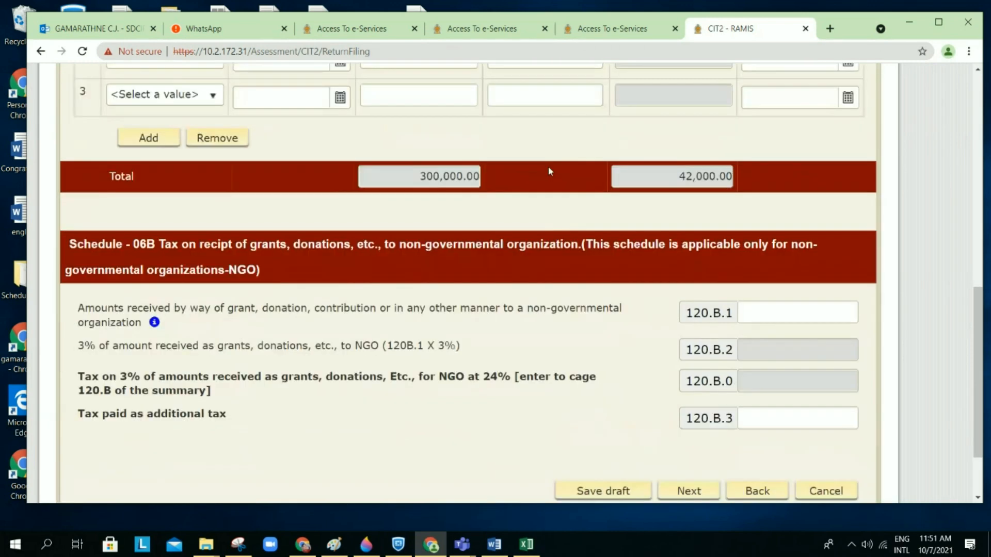
pyautogui.scroll(3, 550, 171)
pyautogui.scroll(-1, 550, 171)
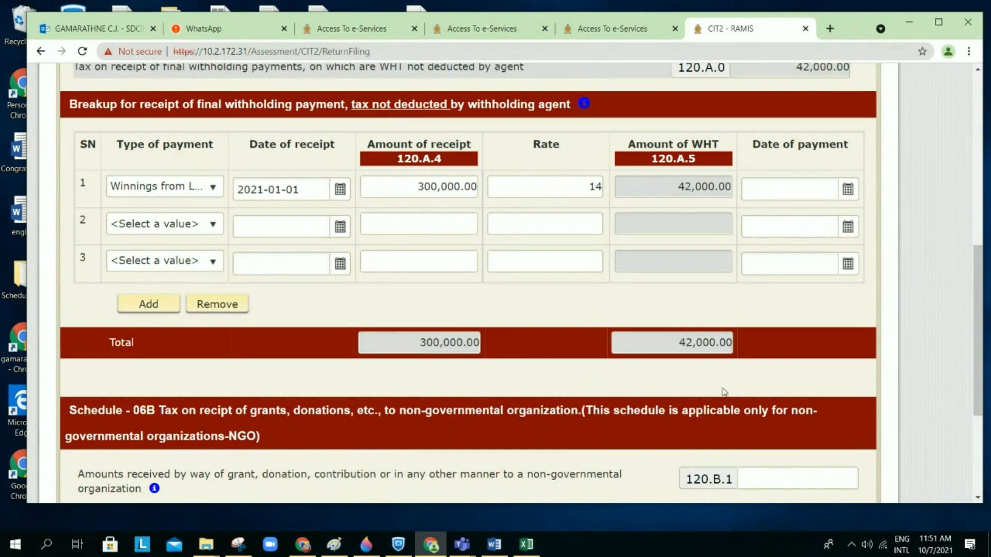
pyautogui.scroll(-6, 724, 392)
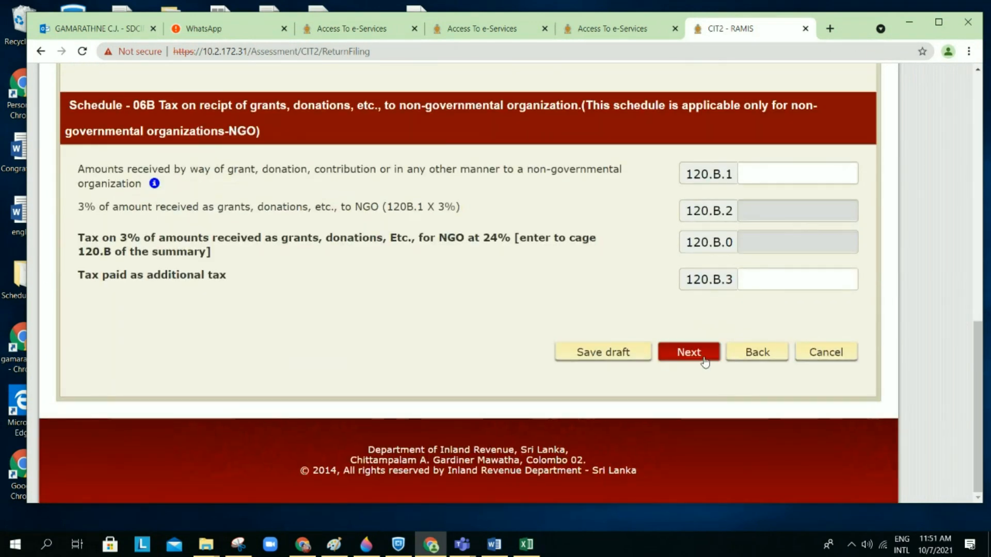
# Step: Save the Schedule 06 draft and proceed to Schedule 07 tax credits
pyautogui.click(705, 363)
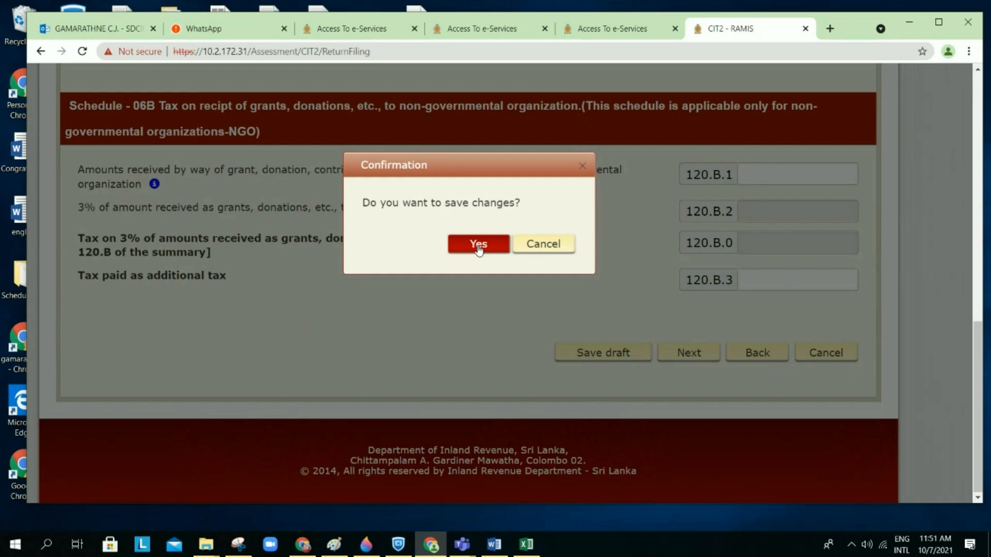
pyautogui.click(478, 246)
pyautogui.click(696, 375)
pyautogui.scroll(-3, 694, 370)
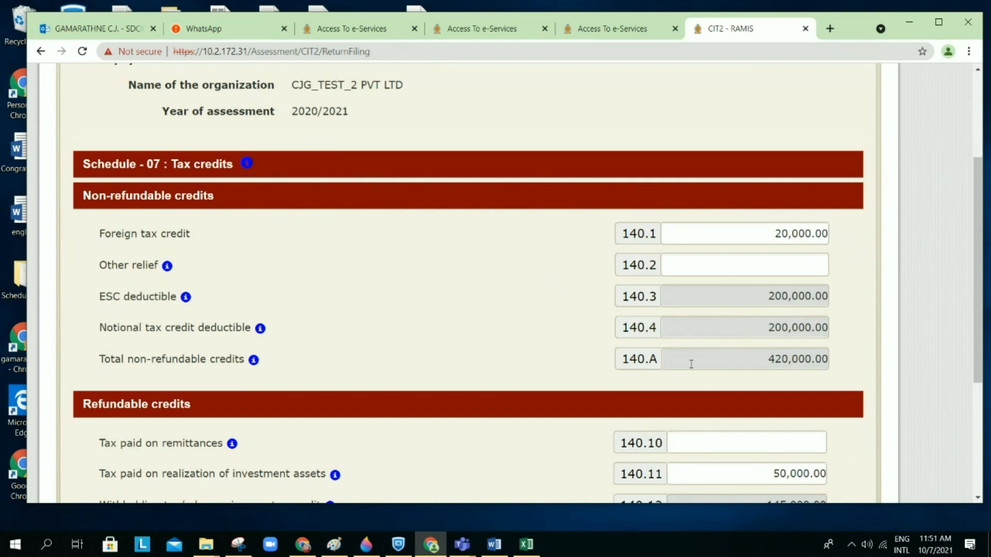
# Step: Check Schedule 07 totals: 395,000.00 refundable credits (140.B) and 815,000.00 total credits (140.0)
pyautogui.scroll(-1, 691, 366)
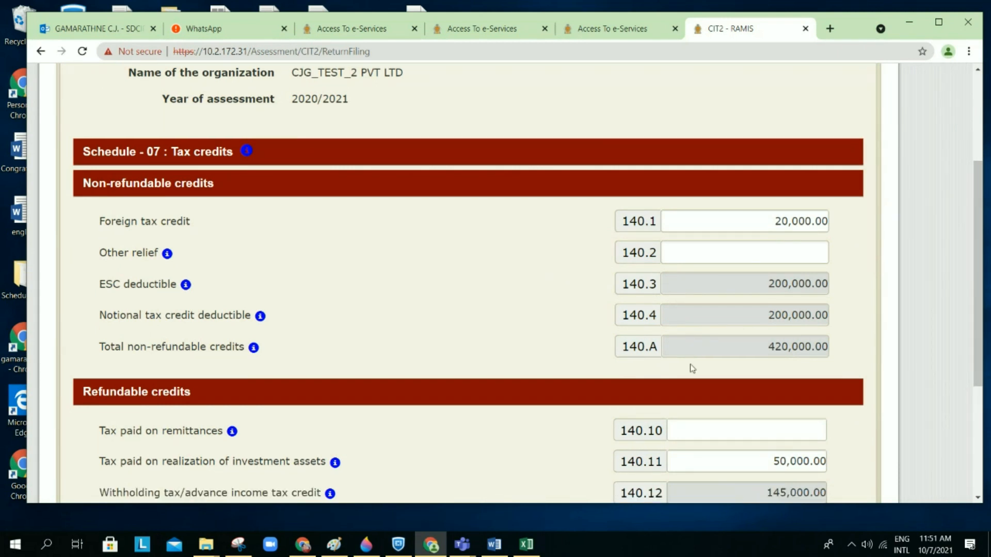
pyautogui.scroll(-1, 692, 368)
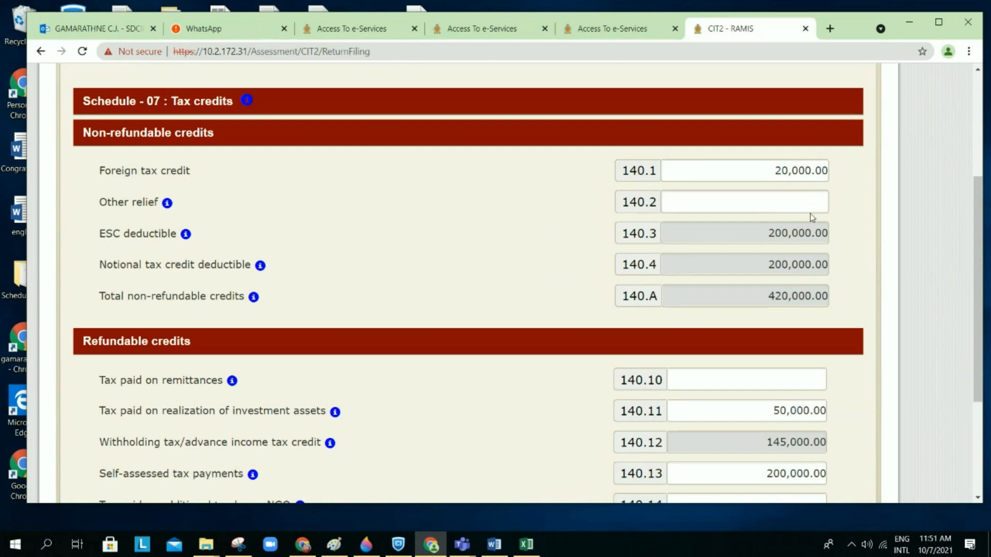
pyautogui.scroll(-1, 811, 216)
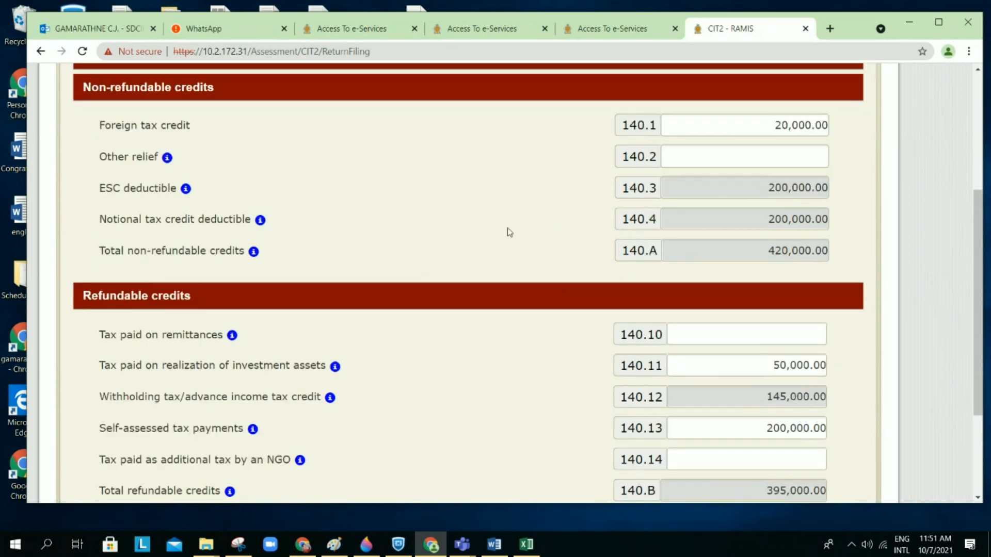
pyautogui.scroll(1, 518, 219)
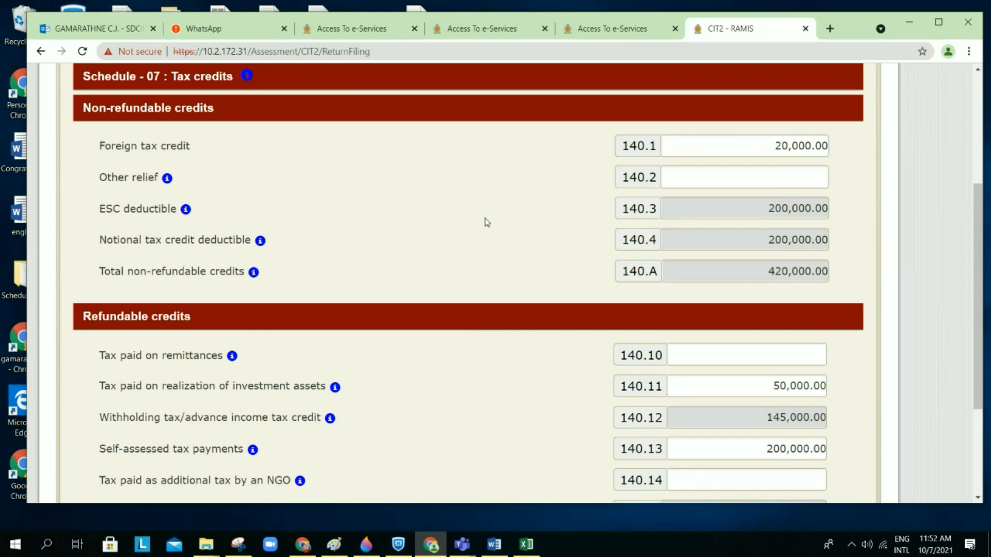
pyautogui.scroll(-1, 487, 222)
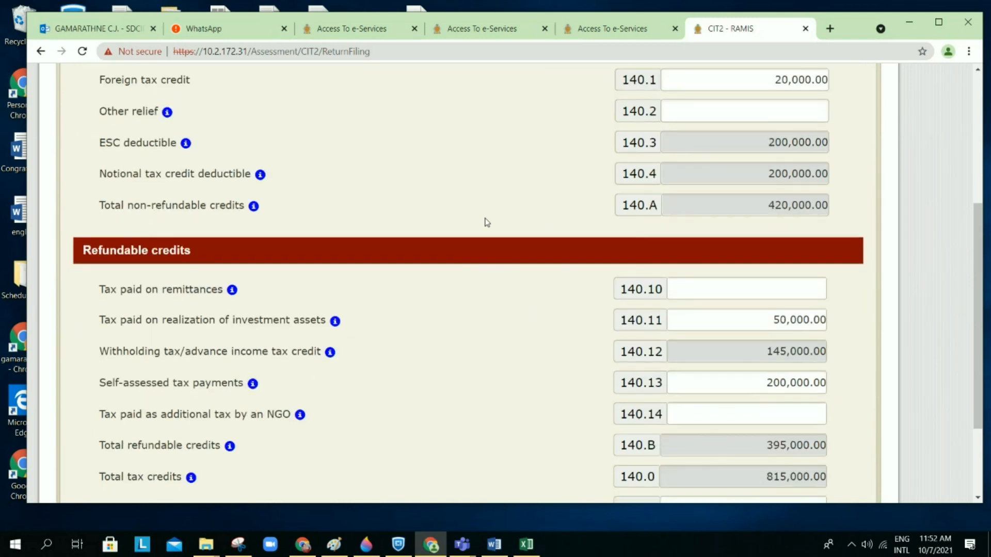
pyautogui.scroll(-1, 467, 367)
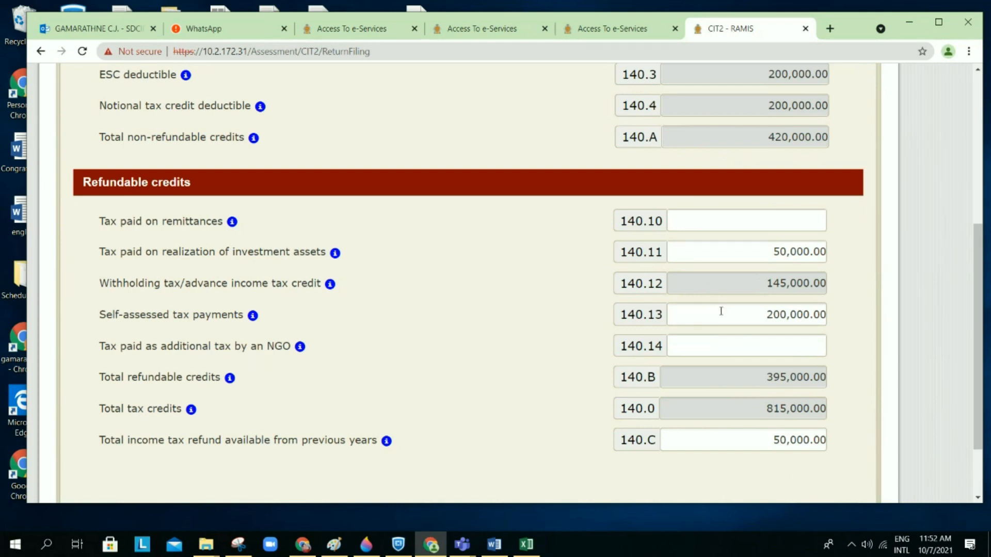
pyautogui.scroll(-1, 721, 311)
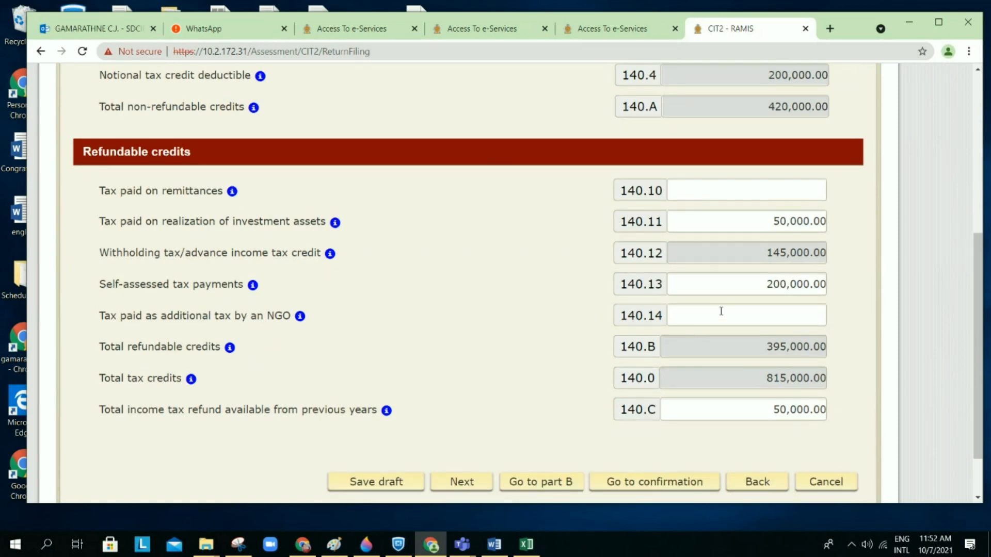
pyautogui.scroll(-1, 721, 311)
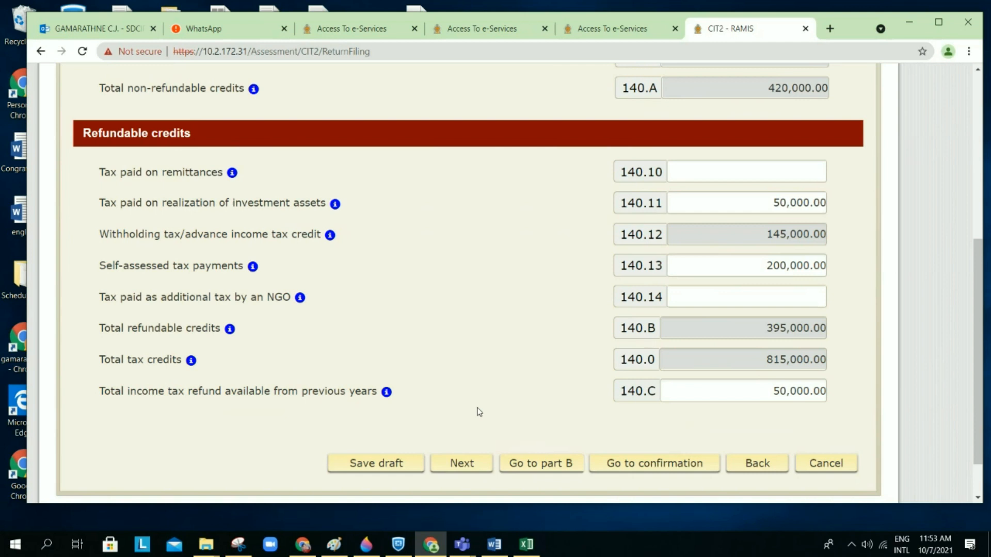
pyautogui.scroll(1, 545, 357)
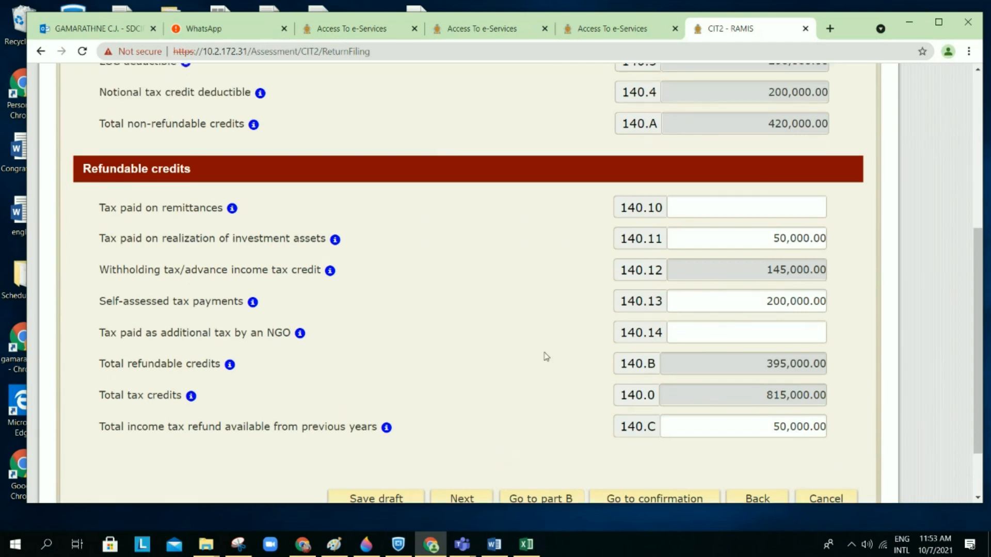
pyautogui.scroll(1, 546, 357)
pyautogui.scroll(-2, 546, 357)
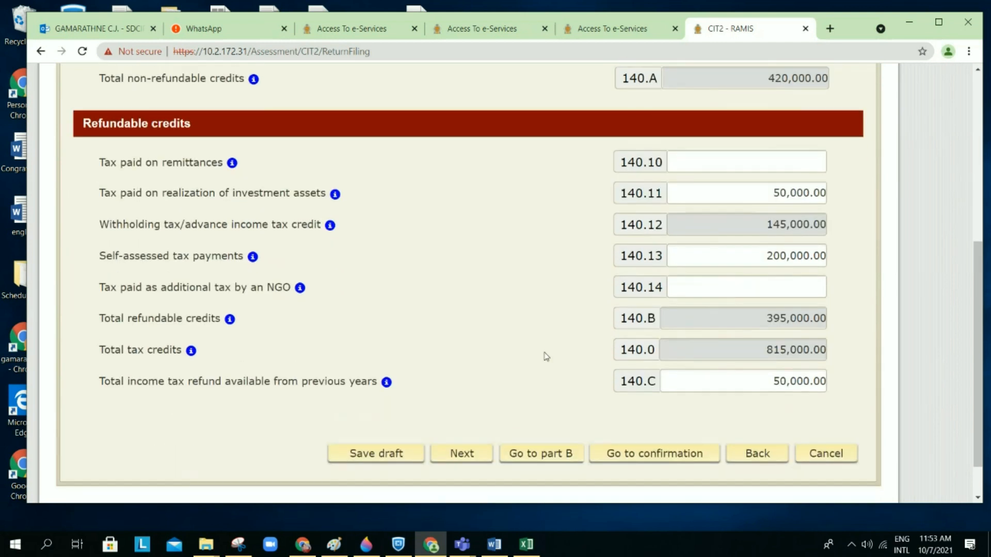
pyautogui.scroll(1, 545, 289)
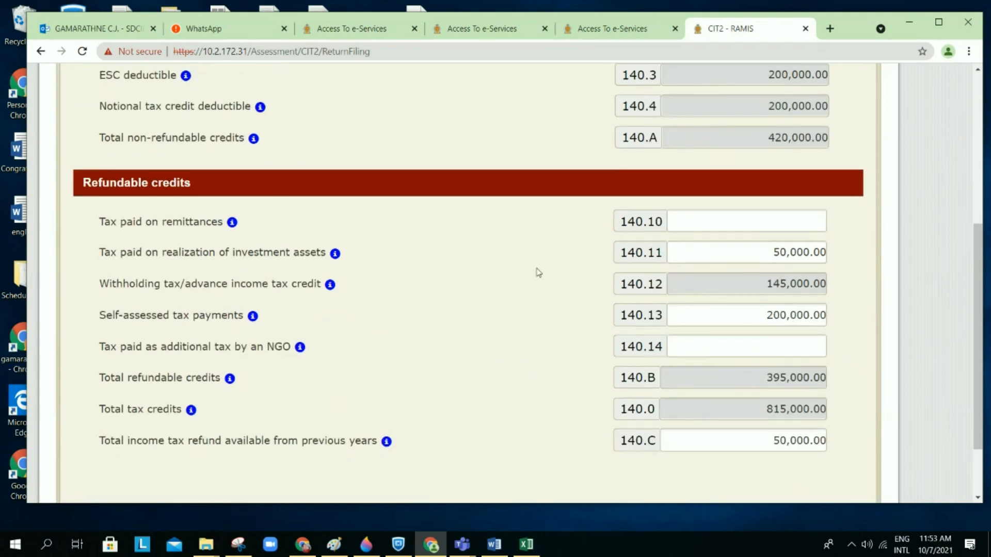
pyautogui.scroll(-2, 536, 273)
# Step: Save the draft and advance to Schedule 07A, showing 200,000.00 ESC deductible
pyautogui.click(479, 417)
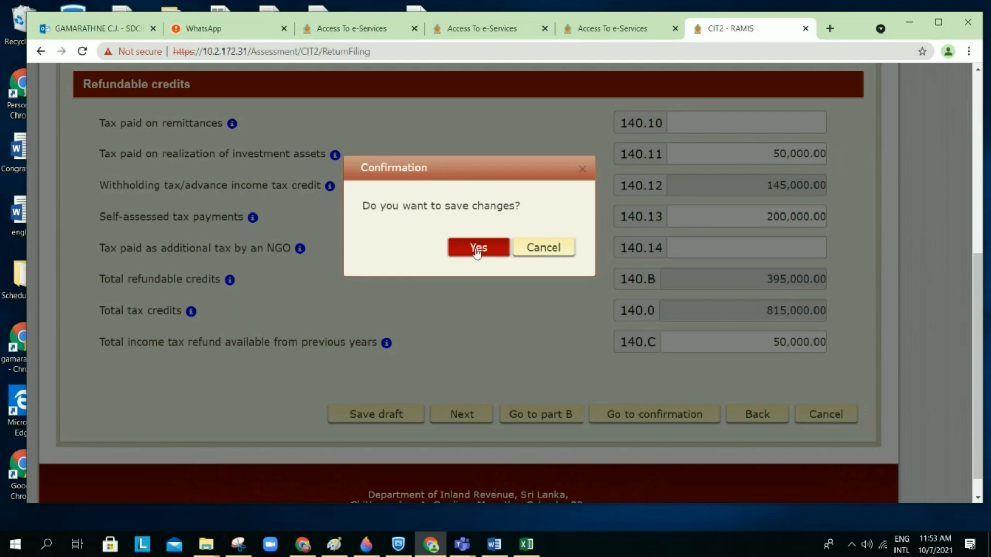
pyautogui.click(477, 250)
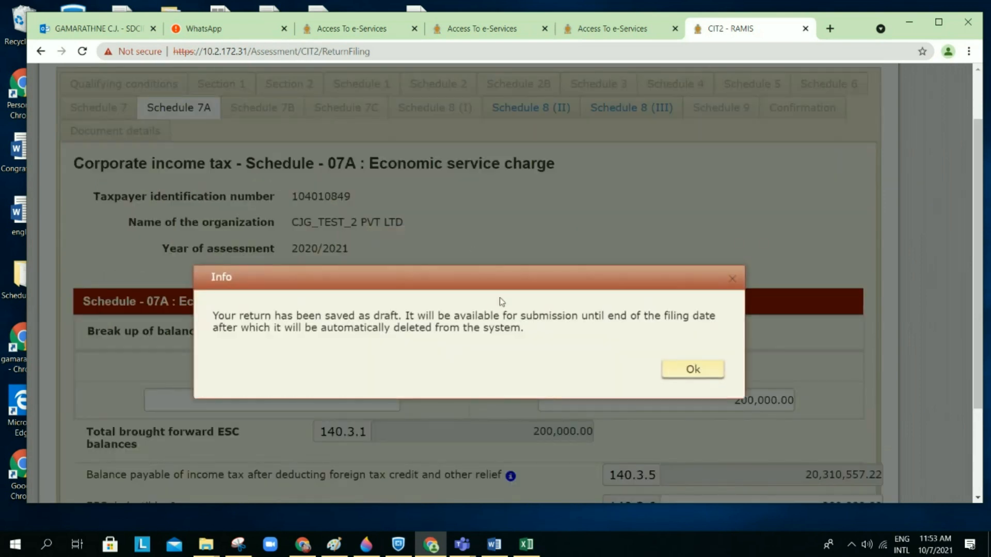
pyautogui.click(692, 370)
pyautogui.scroll(-2, 693, 371)
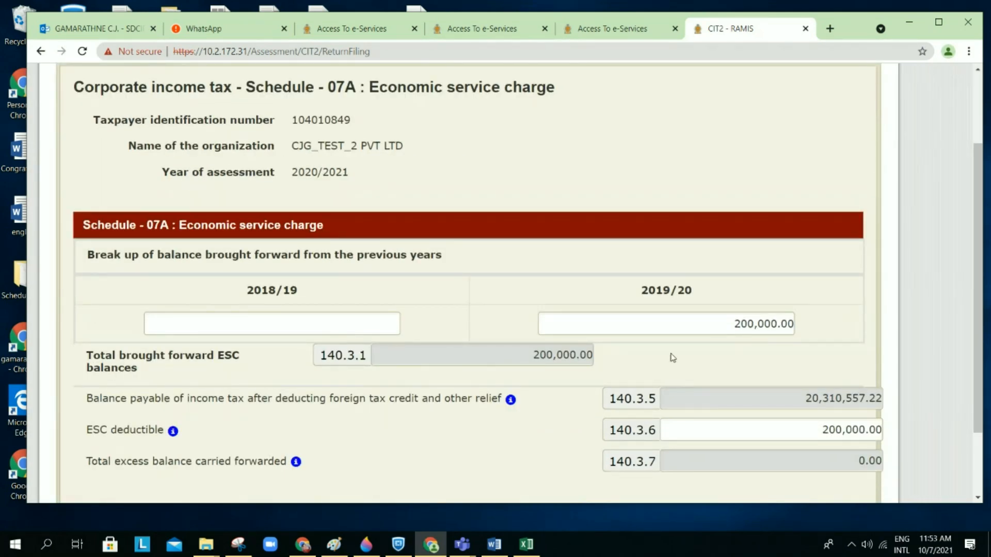
# Step: Change ESC deductible field 140.3.6 to 10000
pyautogui.scroll(-2, 672, 357)
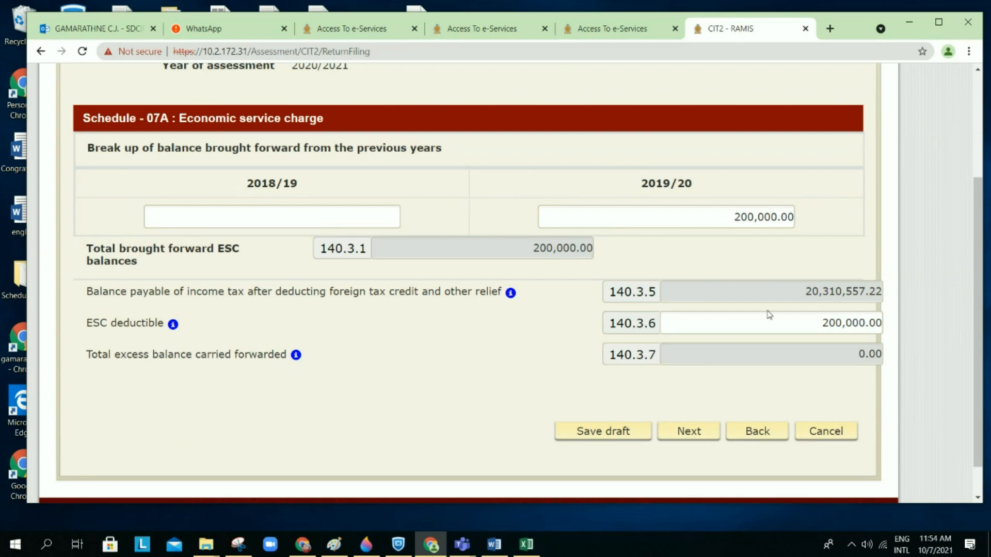
pyautogui.click(814, 324)
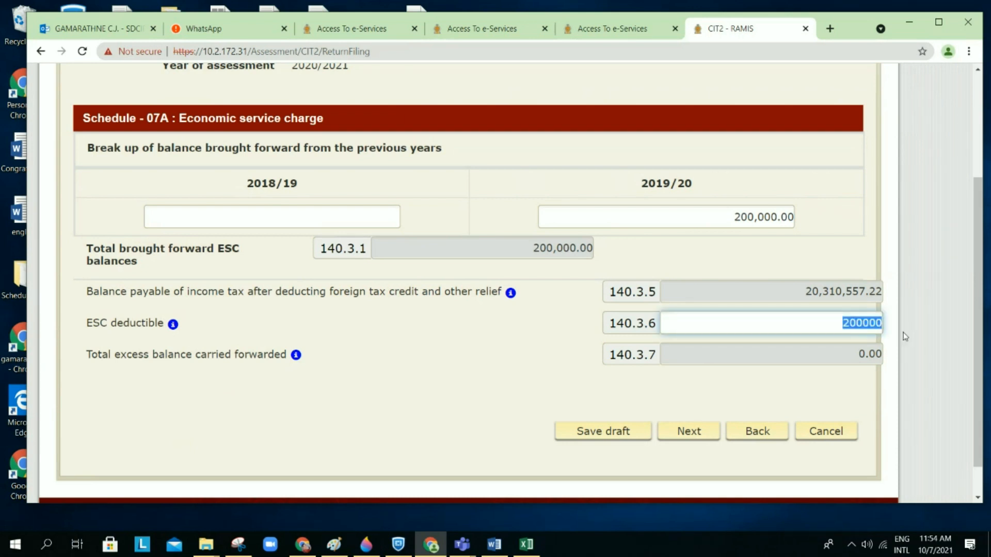
pyautogui.write('10000')
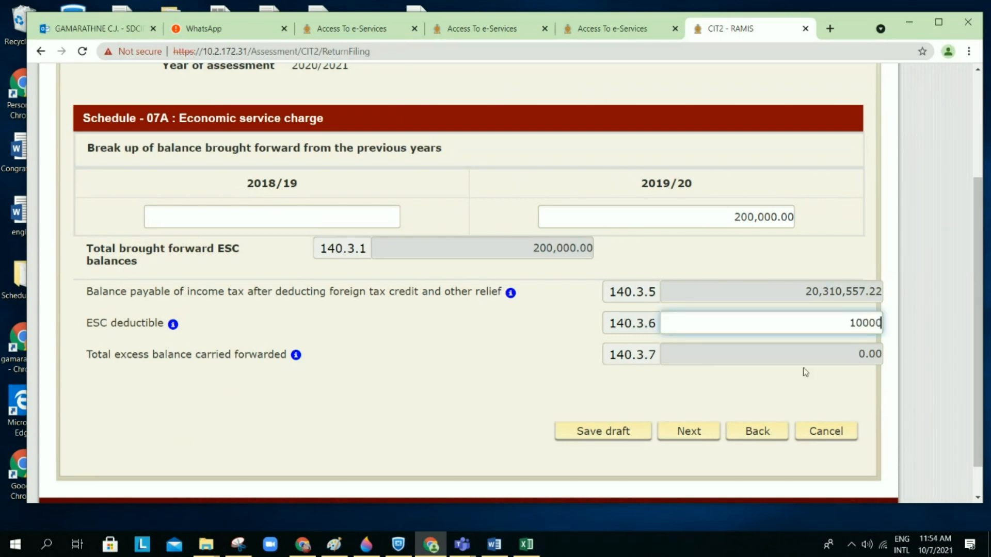
pyautogui.click(800, 249)
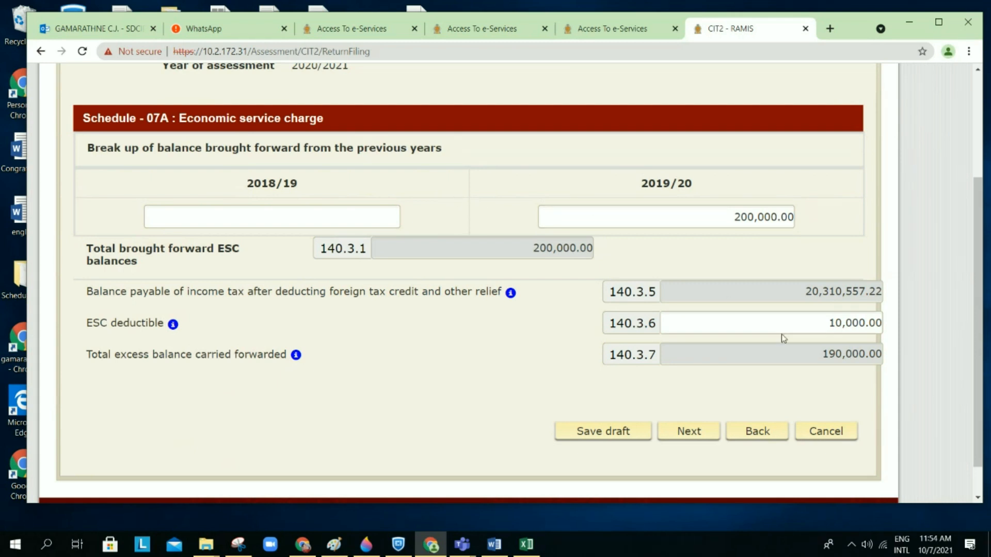
# Step: Restore ESC deductible 140.3.6 to 200000 and save the draft moving to Schedule 07B
pyautogui.click(813, 326)
pyautogui.write('200')
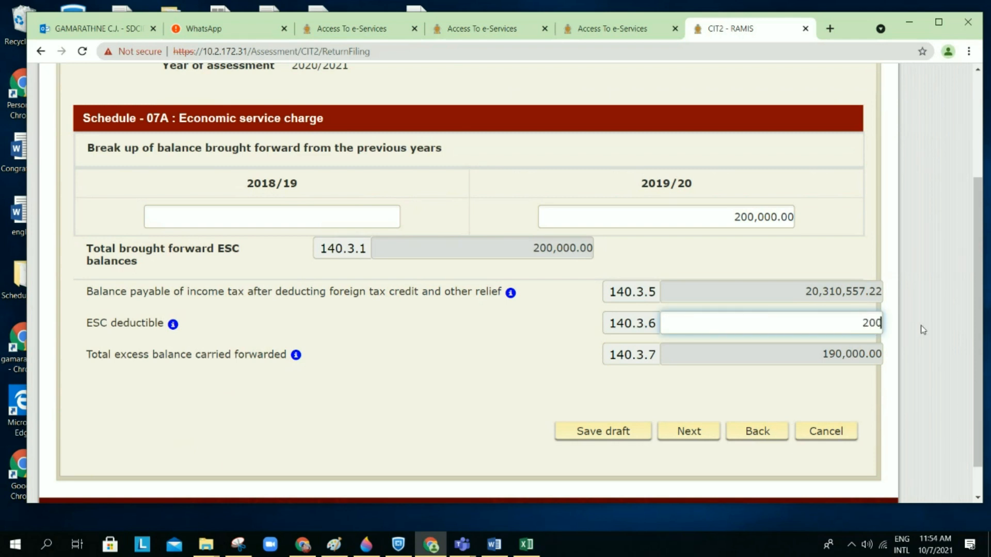
pyautogui.write('000')
pyautogui.click(823, 244)
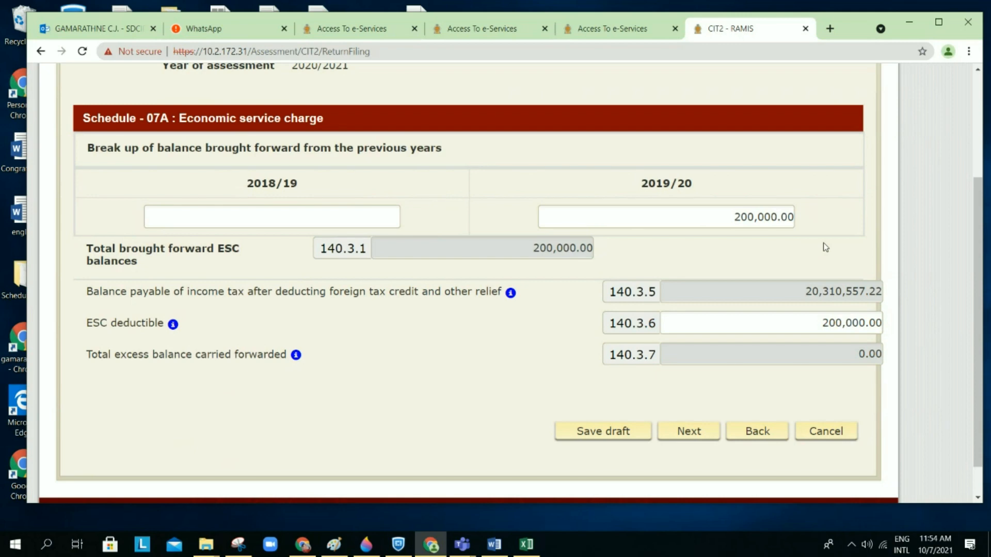
pyautogui.scroll(-2, 825, 247)
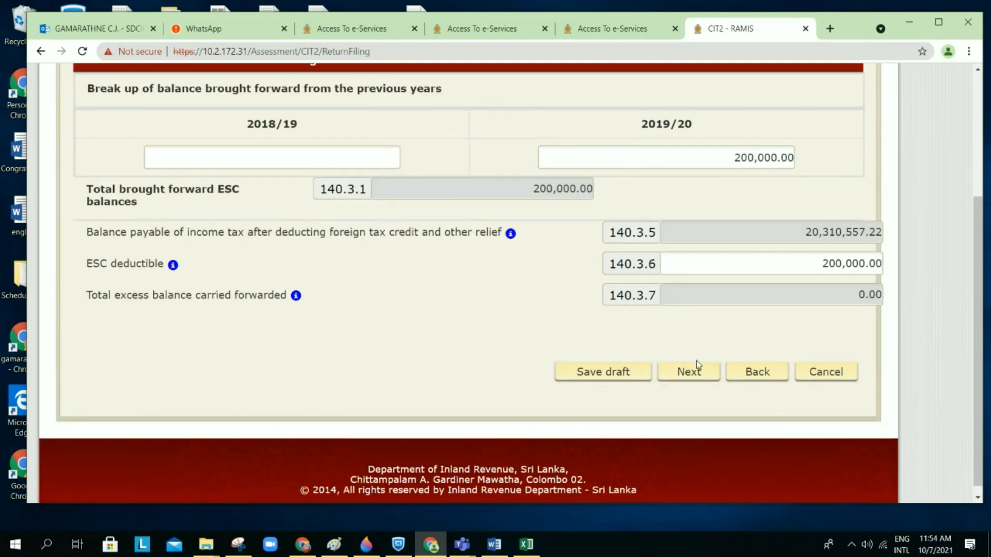
pyautogui.click(691, 376)
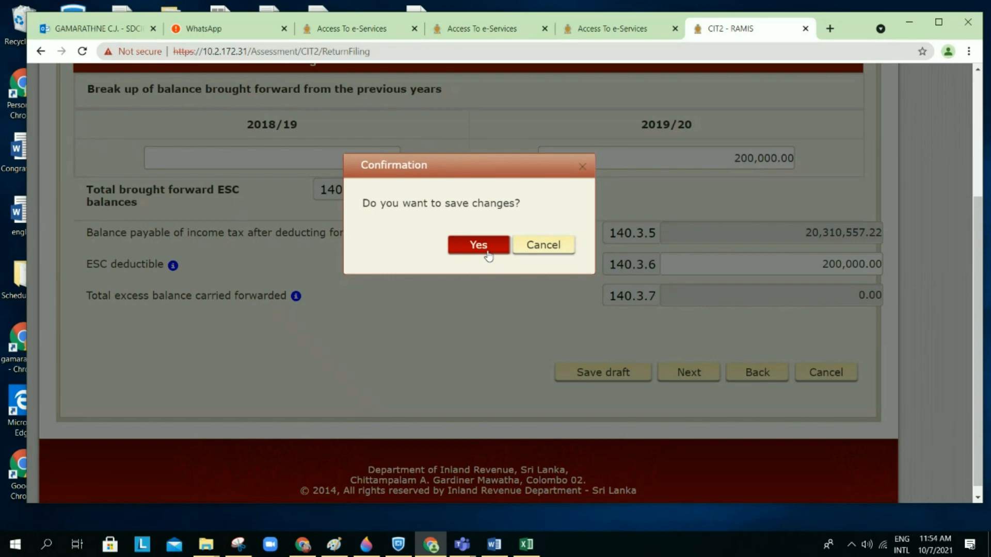
pyautogui.click(488, 253)
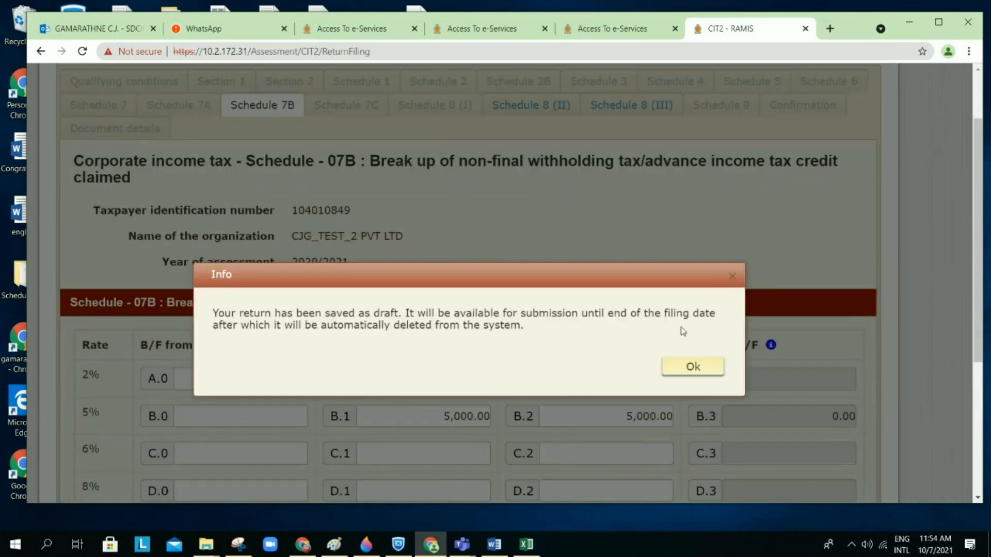
# Step: Review the Schedule 07B table totalling 145,000.00 withholding tax credits, then save the draft
pyautogui.click(697, 369)
pyautogui.scroll(-2, 700, 369)
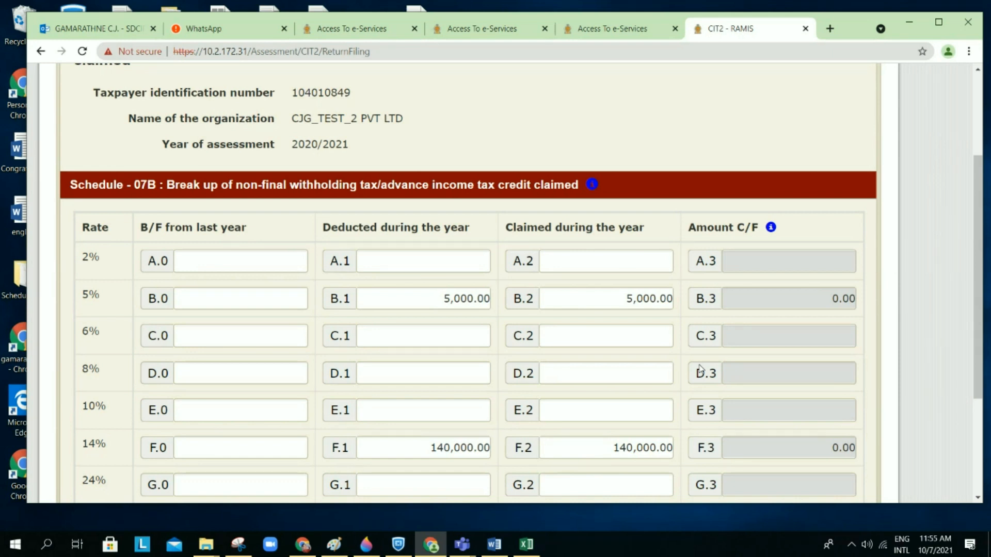
pyautogui.scroll(-1, 664, 206)
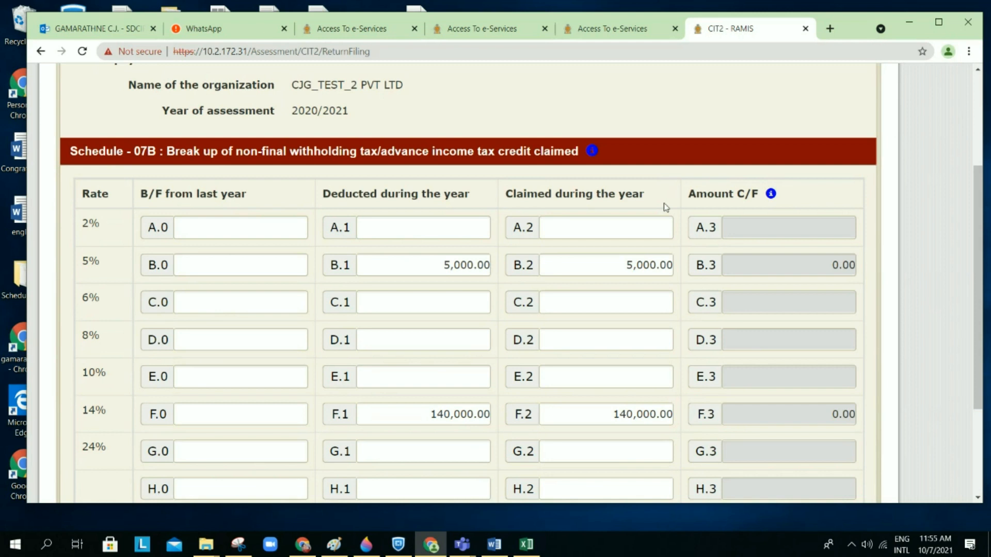
pyautogui.scroll(-1, 666, 207)
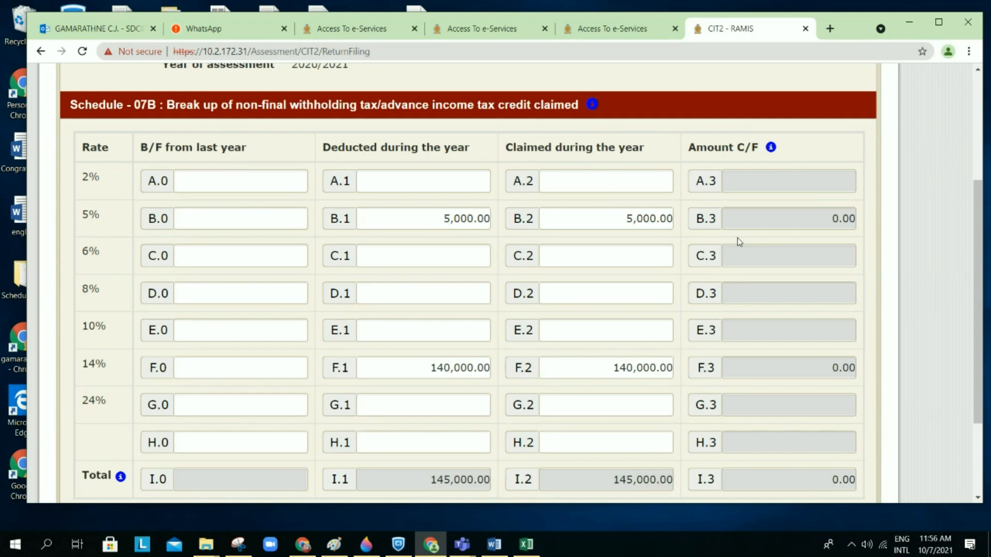
pyautogui.scroll(-2, 739, 242)
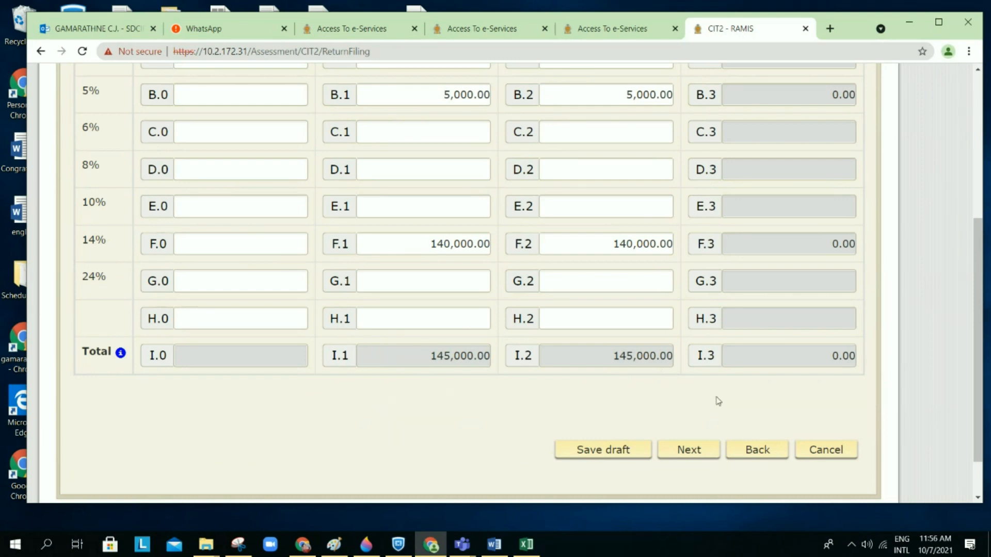
pyautogui.click(690, 452)
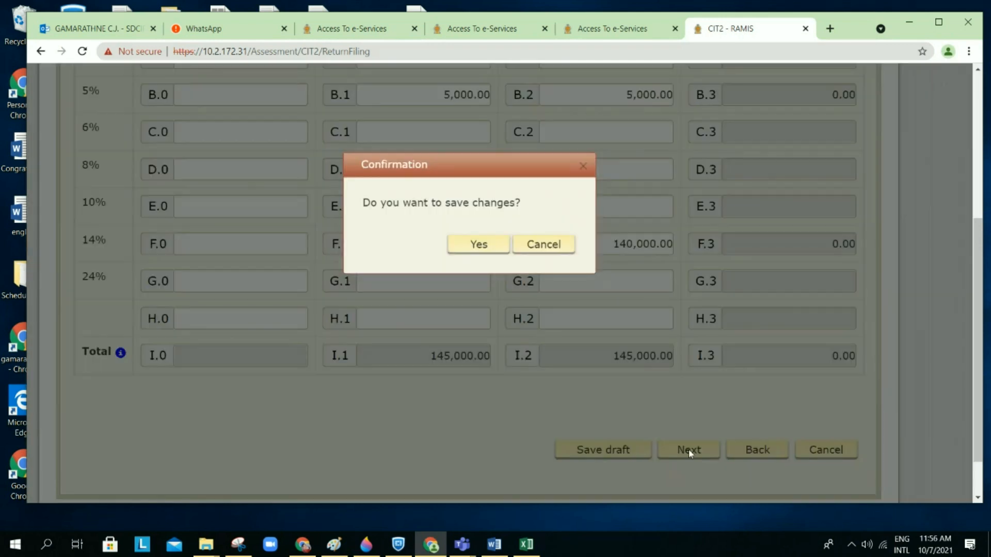
pyautogui.click(494, 249)
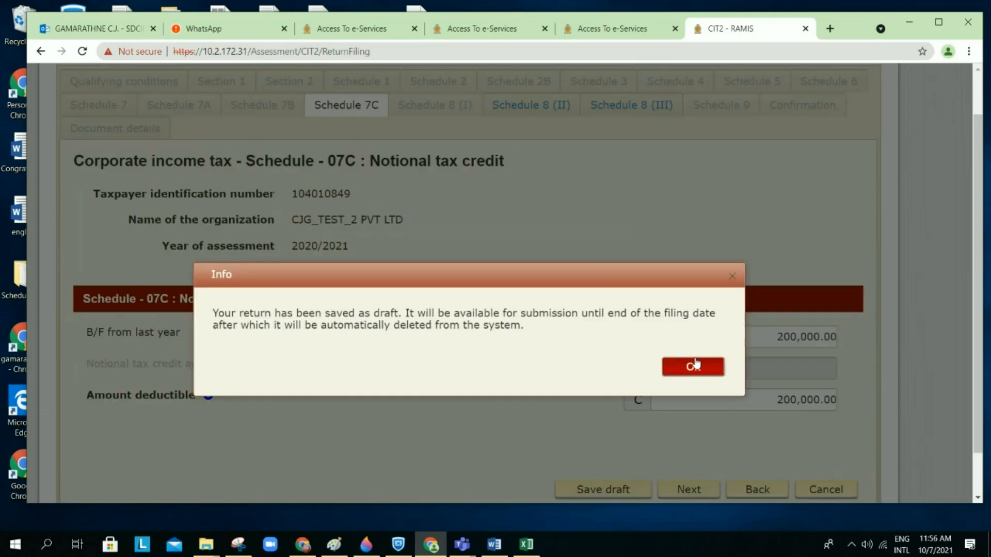
# Step: Review Schedule 07C's 200,000.00 notional tax credit and continue back to Schedule 07
pyautogui.click(695, 365)
pyautogui.scroll(-3, 678, 307)
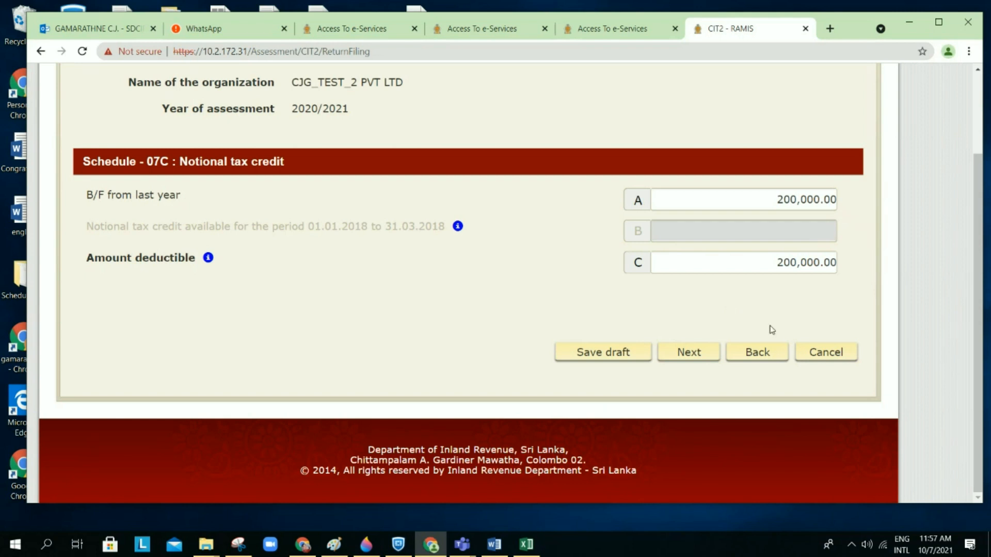
pyautogui.click(697, 354)
# Step: Review Schedule 07's 815,000.00 total tax credits and 50,000.00 prior-year income tax refund
pyautogui.scroll(-1, 625, 320)
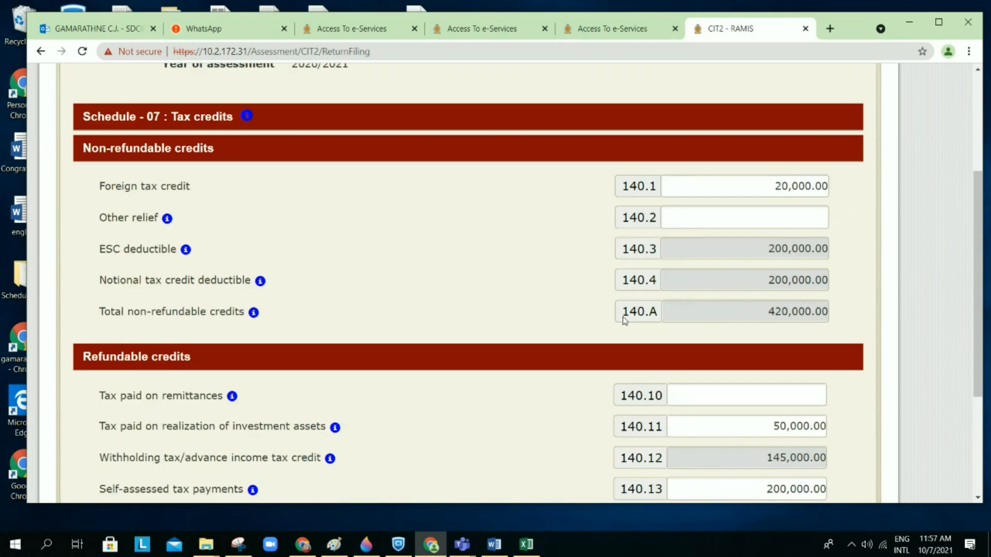
pyautogui.scroll(-1, 624, 320)
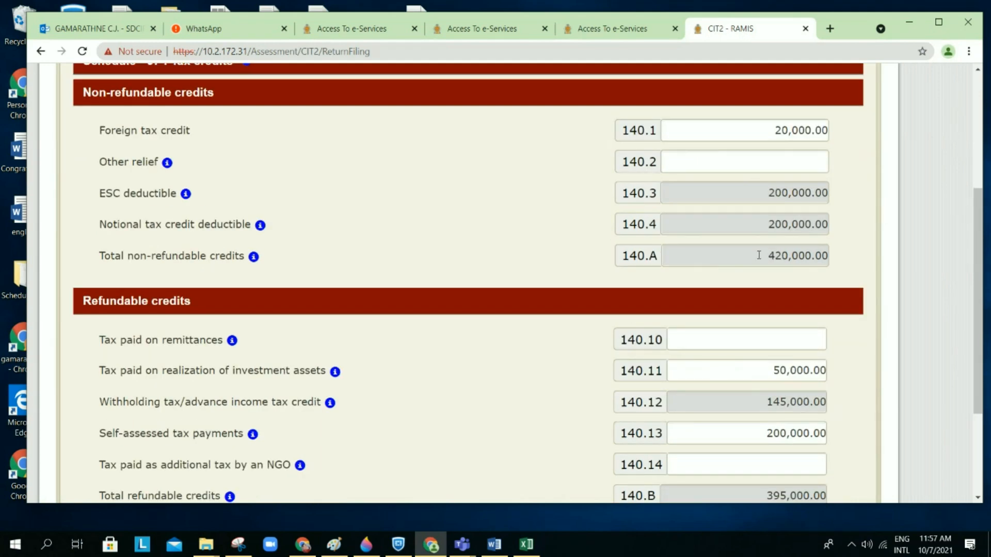
pyautogui.scroll(-4, 759, 255)
pyautogui.scroll(3, 759, 255)
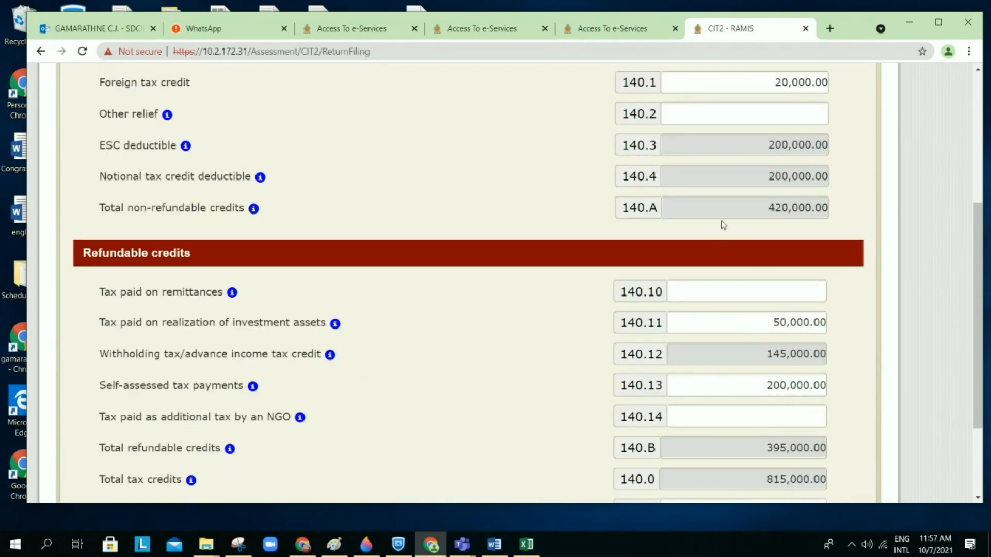
pyautogui.scroll(1, 723, 225)
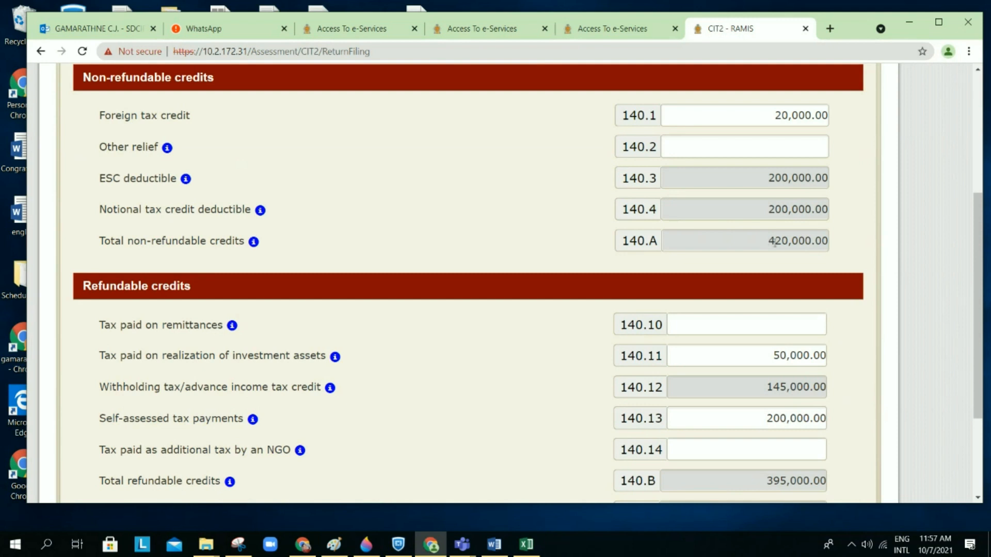
pyautogui.scroll(-3, 772, 245)
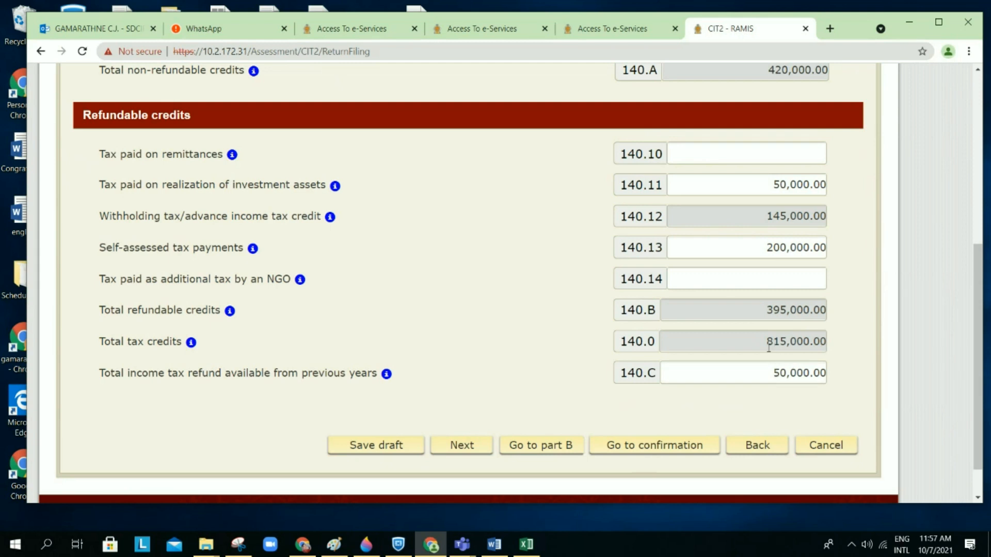
pyautogui.scroll(-1, 738, 356)
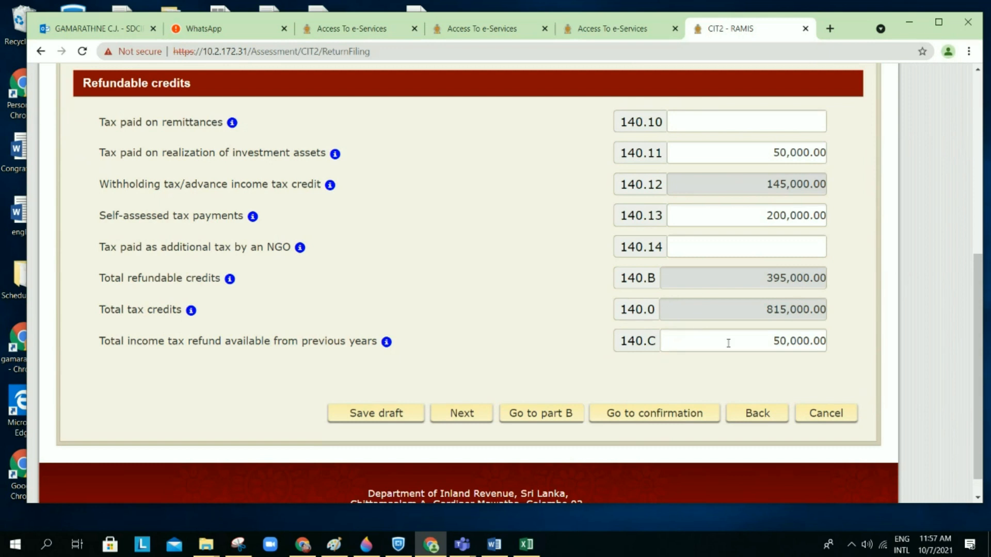
# Step: Return to the tax payable section, scroll past Part B, and advance to Schedule 9 financial information
pyautogui.click(825, 414)
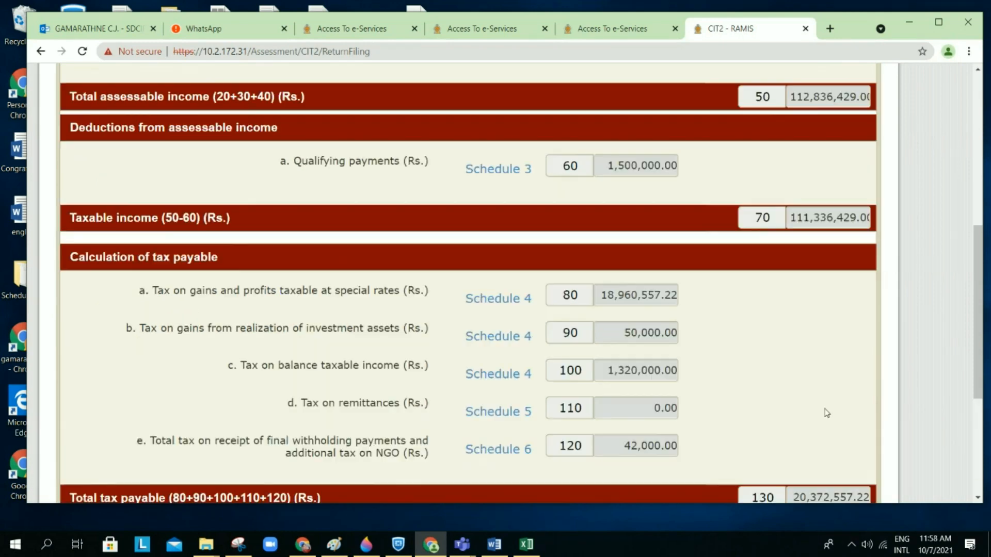
pyautogui.scroll(-6, 673, 381)
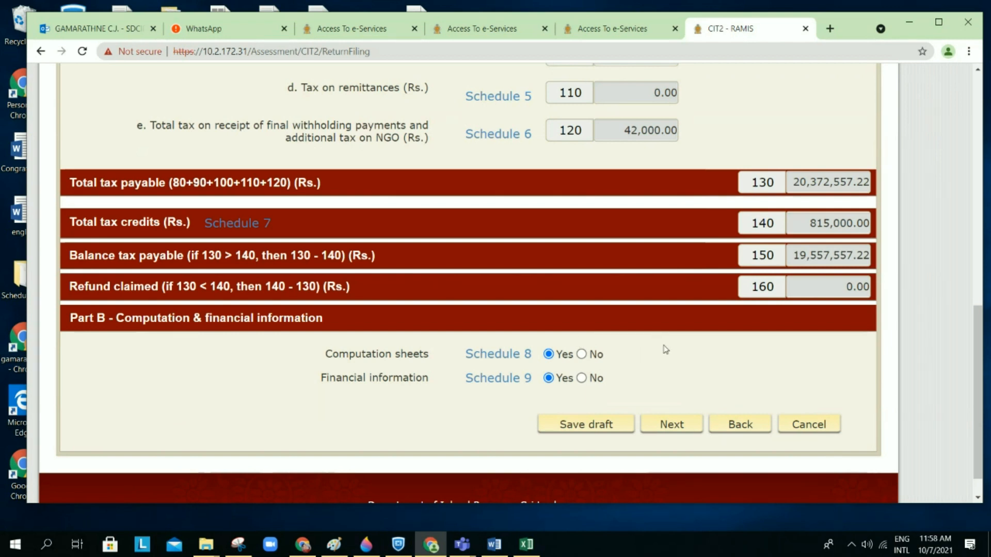
pyautogui.scroll(-1, 665, 350)
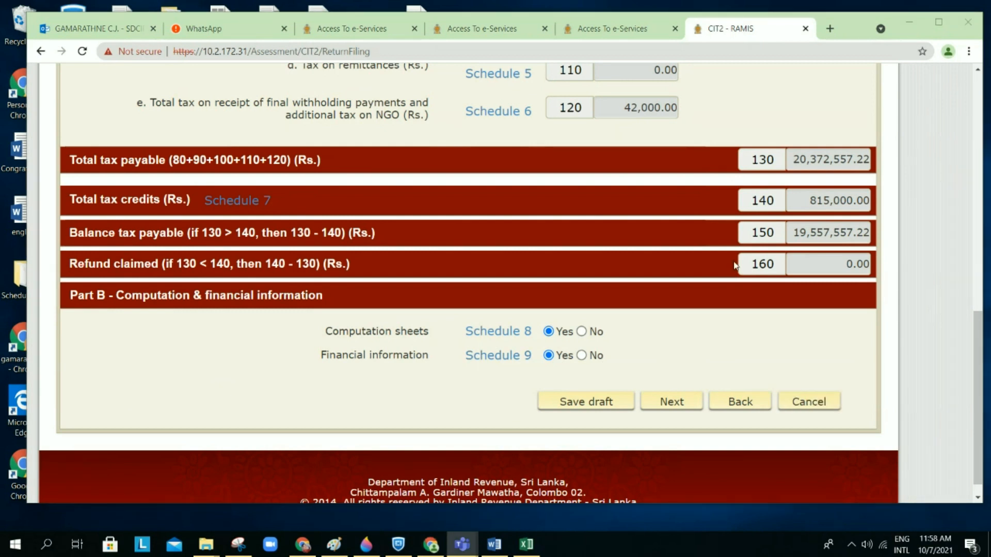
pyautogui.click(493, 356)
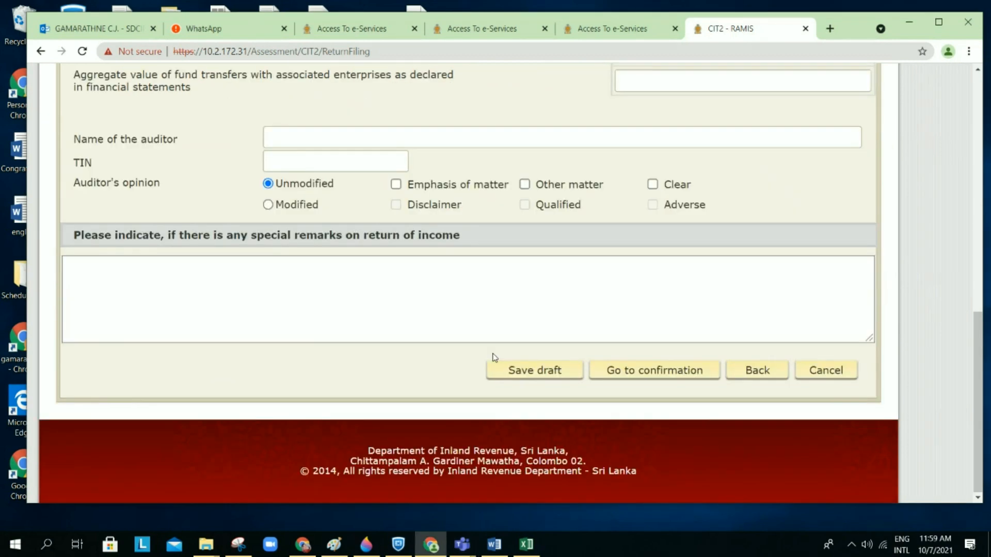
pyautogui.scroll(10, 521, 257)
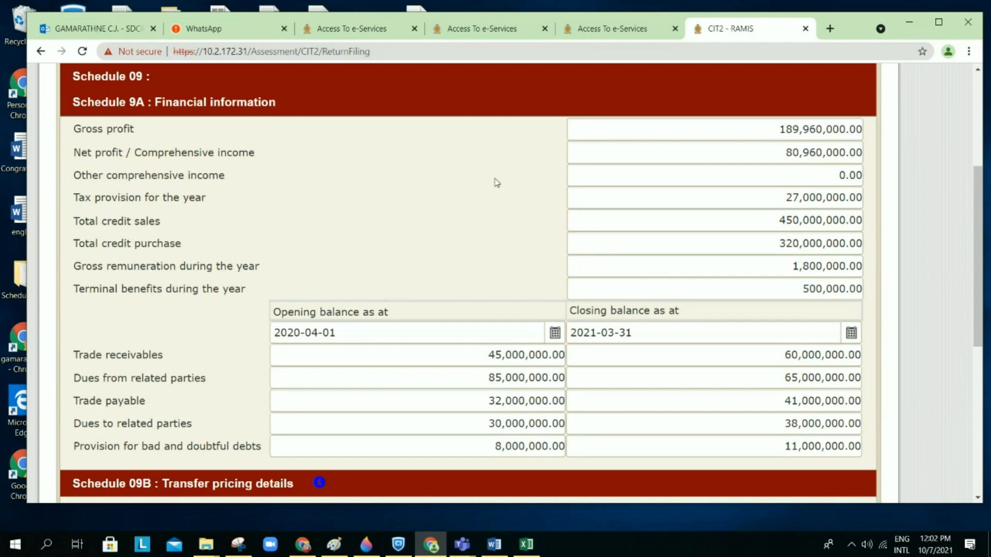
pyautogui.scroll(-1, 508, 205)
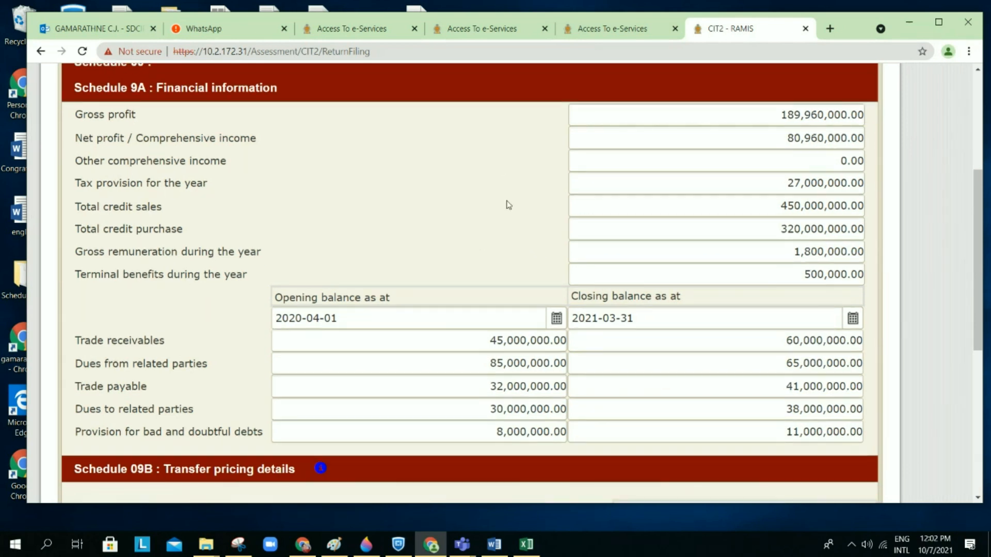
pyautogui.scroll(-1, 508, 205)
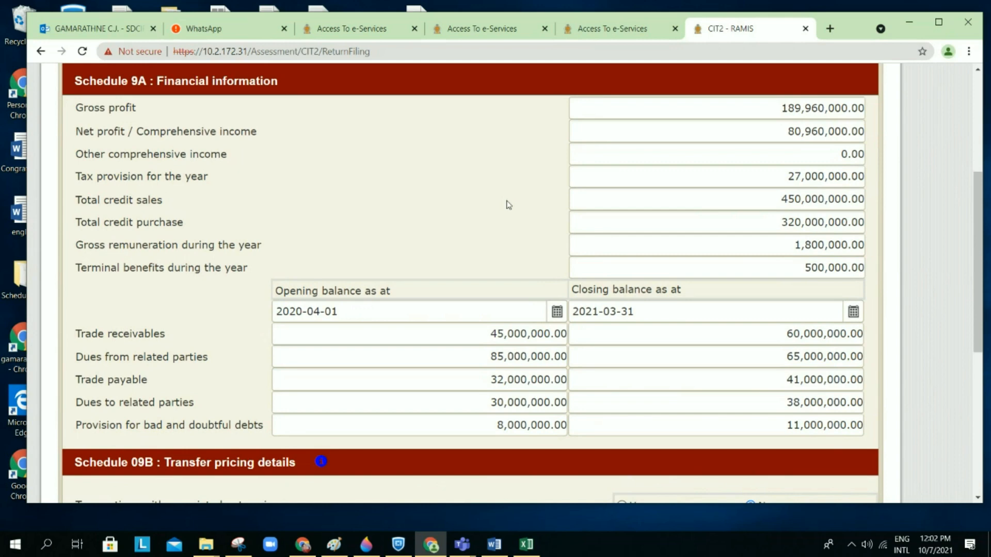
pyautogui.scroll(-7, 509, 205)
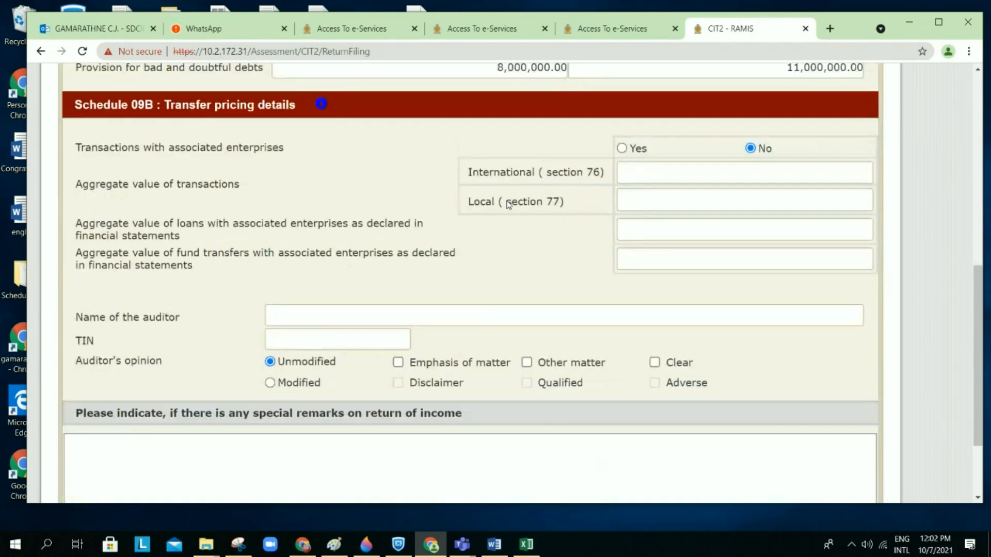
pyautogui.scroll(1, 509, 205)
pyautogui.scroll(-5, 508, 204)
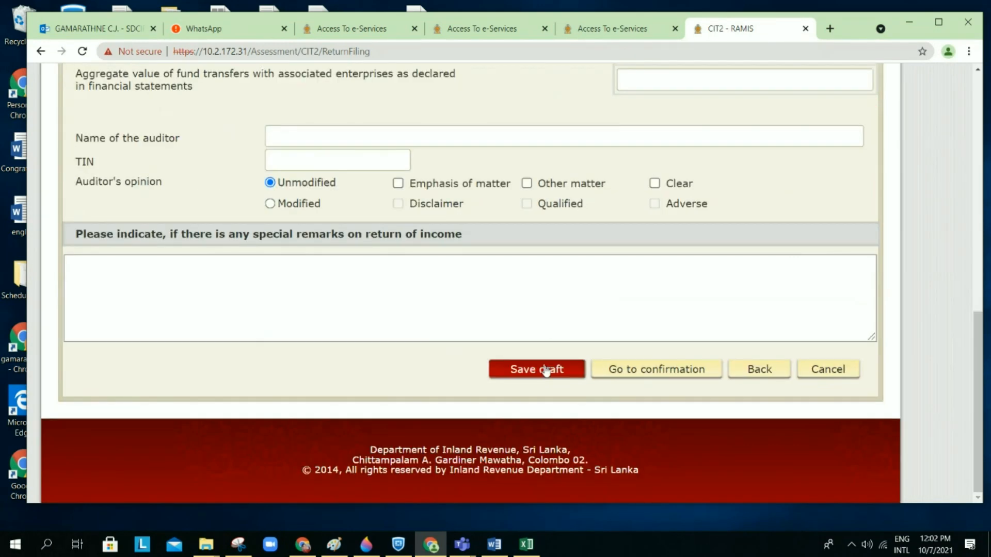
# Step: Save the CIT2 draft, then review Schedule 9 with no associated-enterprise transactions and Unmodified auditor opinion
pyautogui.click(545, 371)
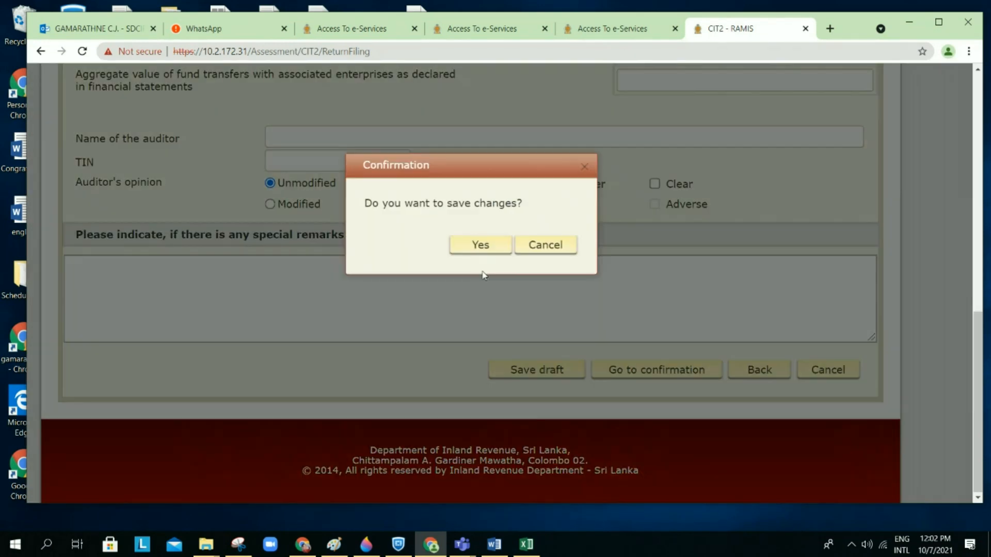
pyautogui.click(474, 247)
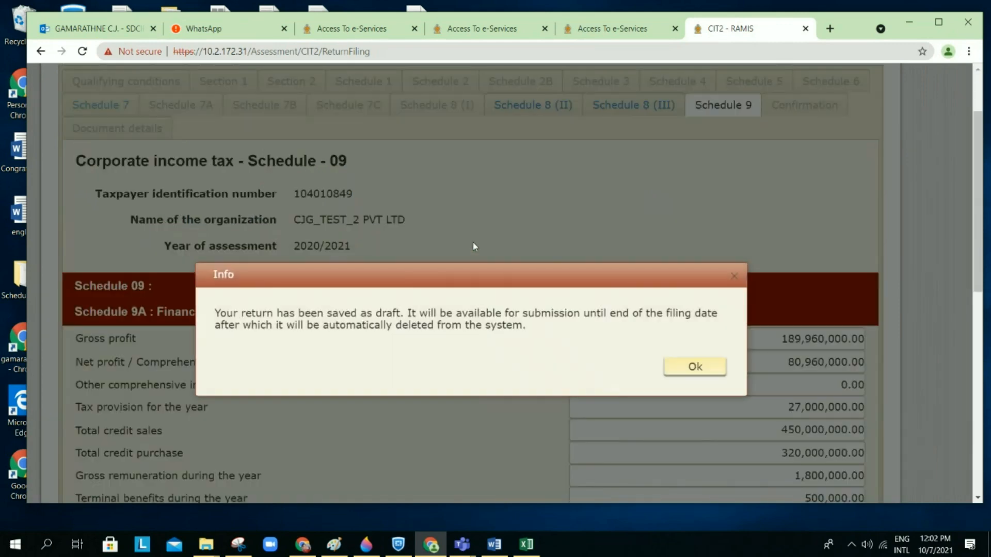
pyautogui.click(693, 366)
pyautogui.scroll(-8, 693, 363)
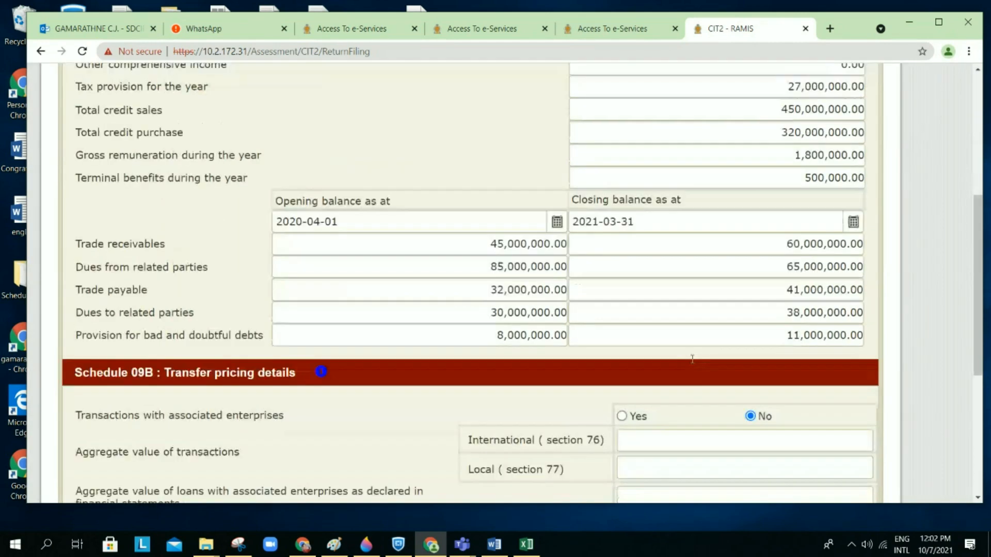
pyautogui.scroll(-3, 693, 364)
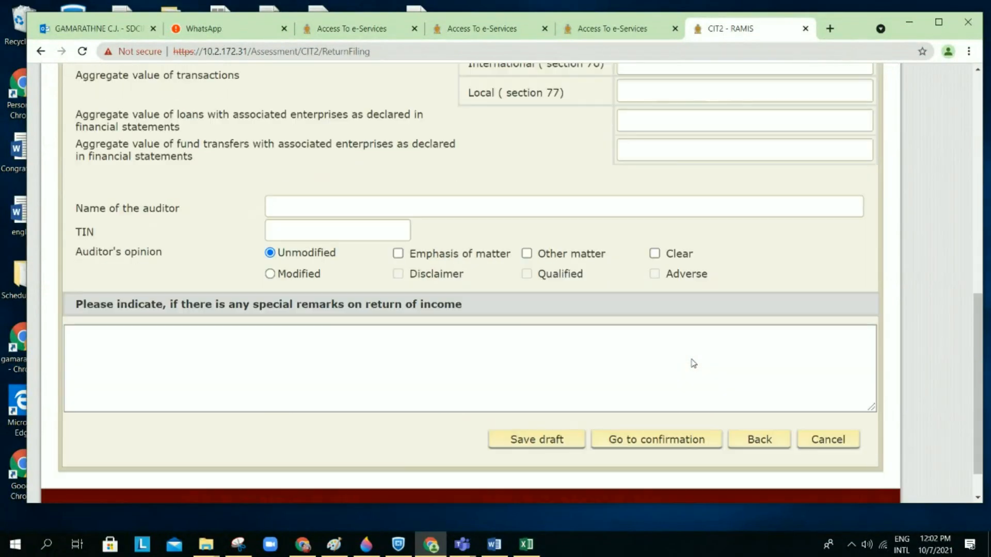
pyautogui.scroll(-1, 693, 363)
pyautogui.scroll(2, 692, 361)
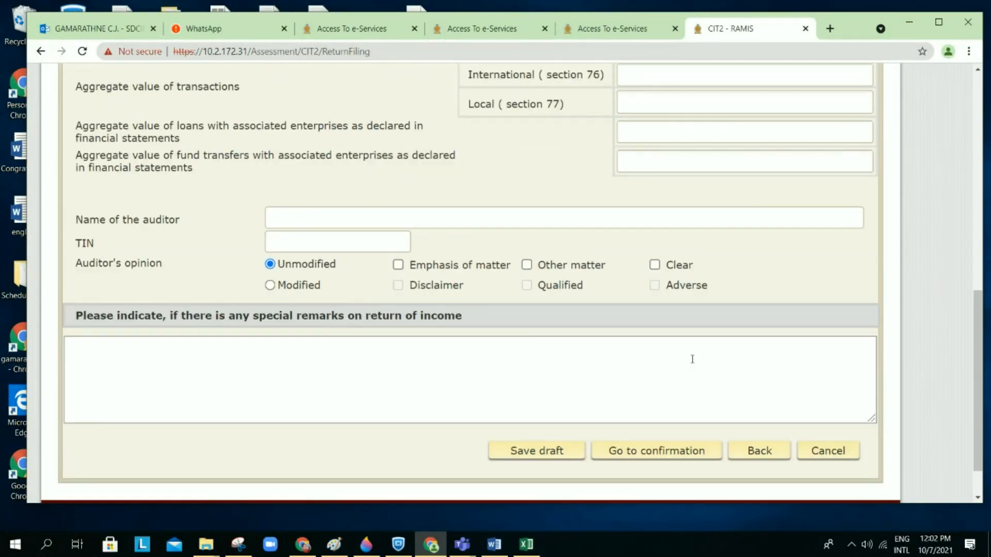
pyautogui.scroll(7, 692, 359)
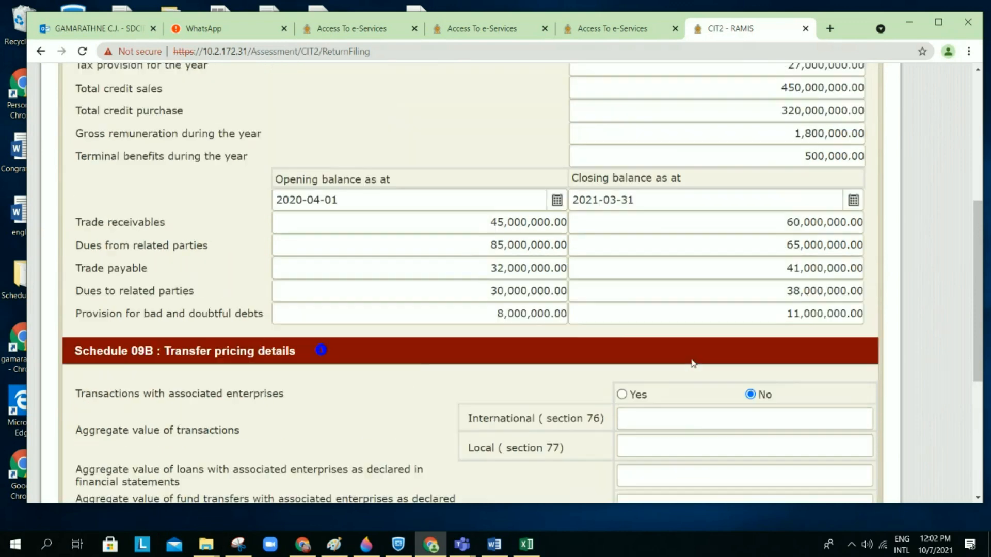
pyautogui.scroll(2, 693, 363)
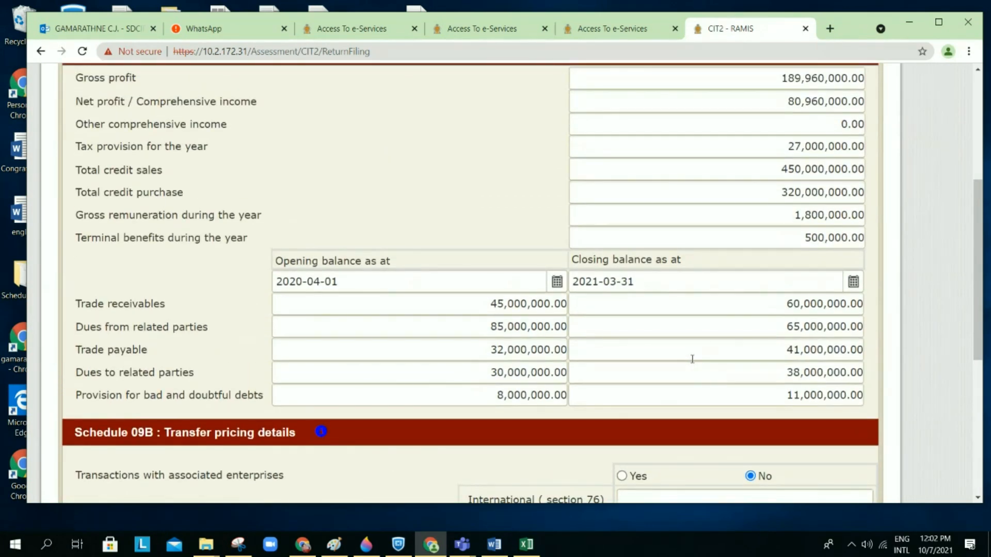
pyautogui.scroll(1, 692, 359)
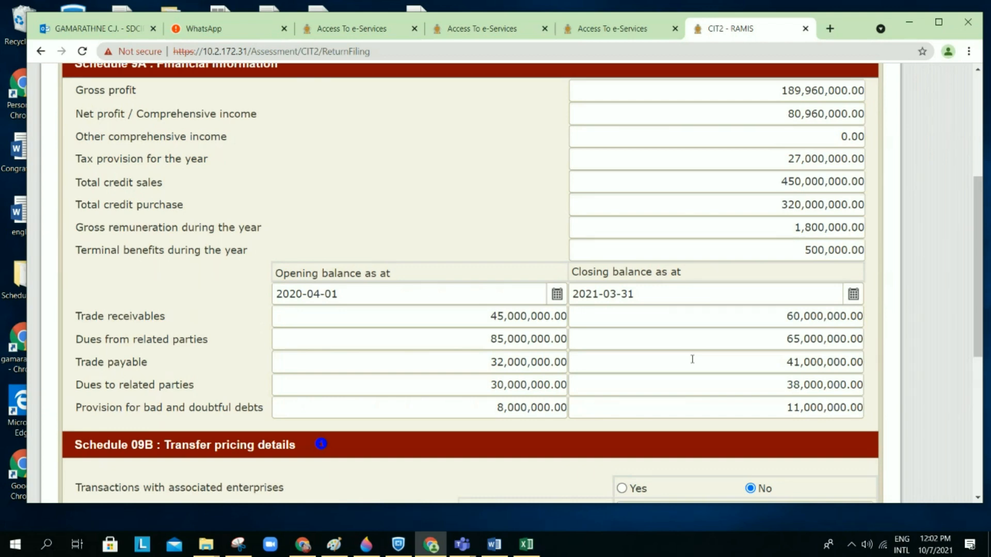
pyautogui.scroll(-7, 691, 359)
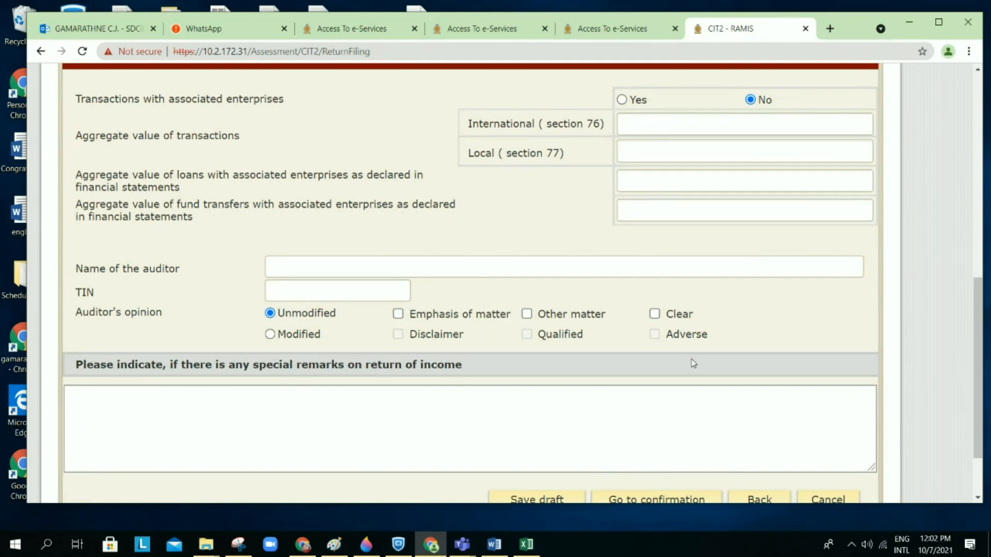
# Step: Enter RAM ASSOCIATION and its saved TIN as auditor, mark the opinion Clear, then switch to Word
pyautogui.click(449, 270)
pyautogui.click(364, 323)
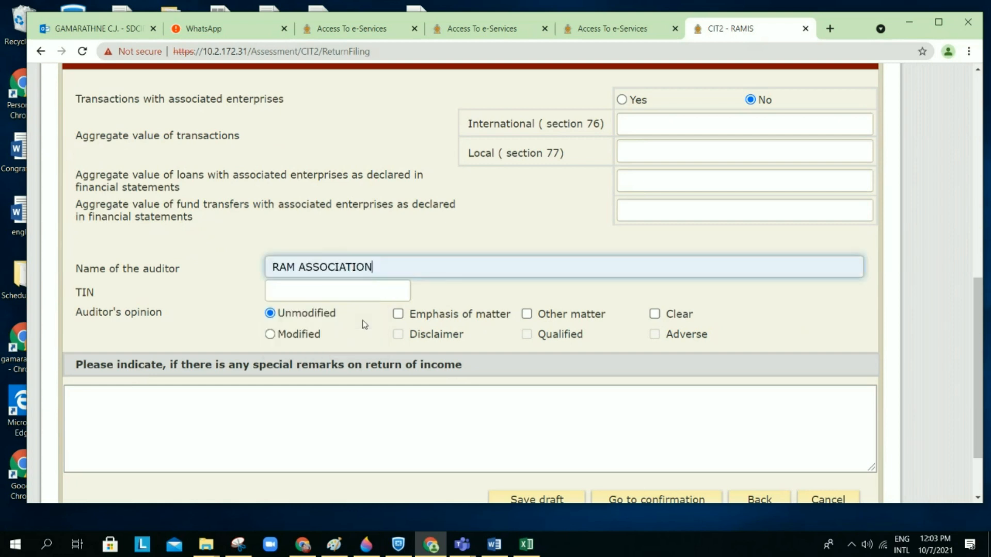
pyautogui.click(351, 294)
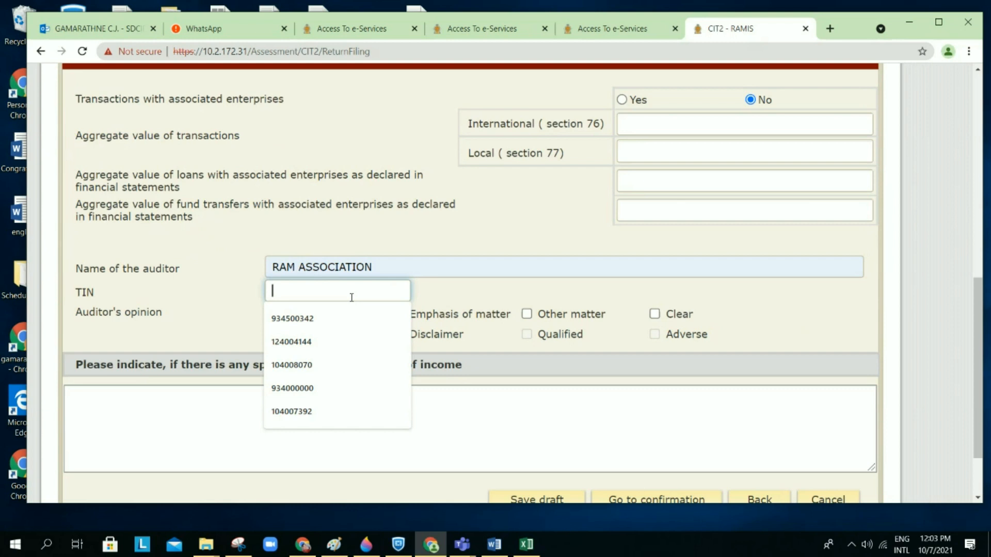
pyautogui.click(328, 387)
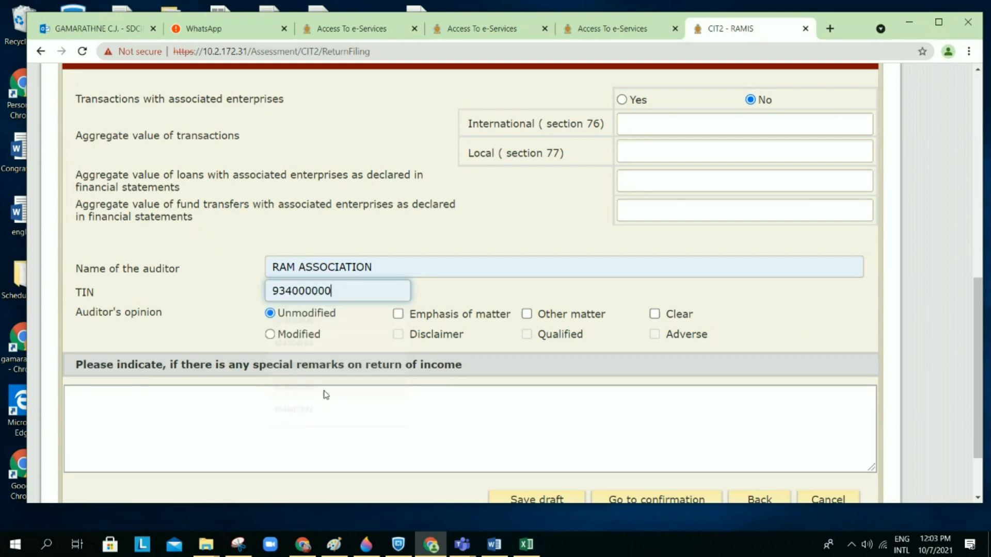
pyautogui.click(655, 316)
pyautogui.click(655, 316)
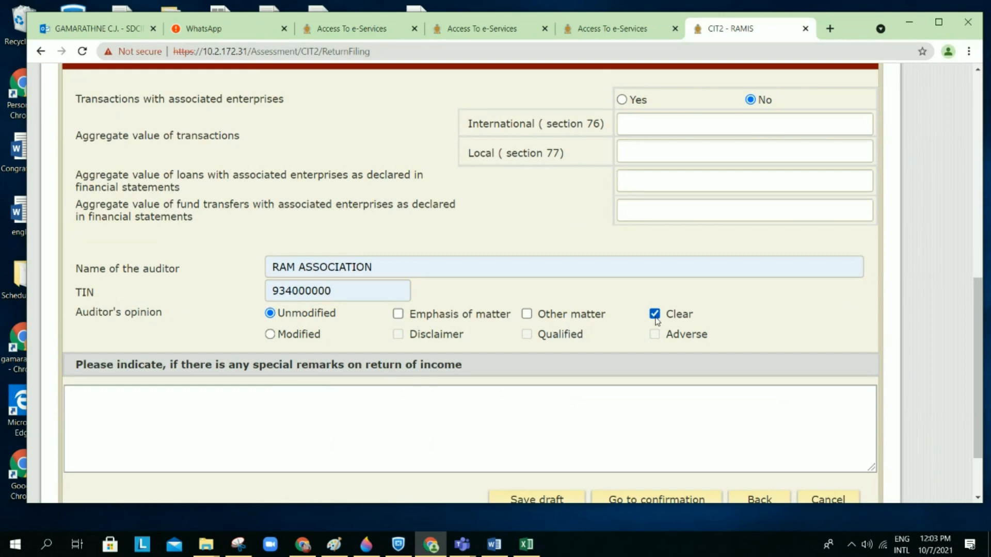
pyautogui.click(495, 544)
# Step: Copy the Tax payer Note paragraph from the Word example and return to the special remarks field
pyautogui.scroll(-15, 557, 408)
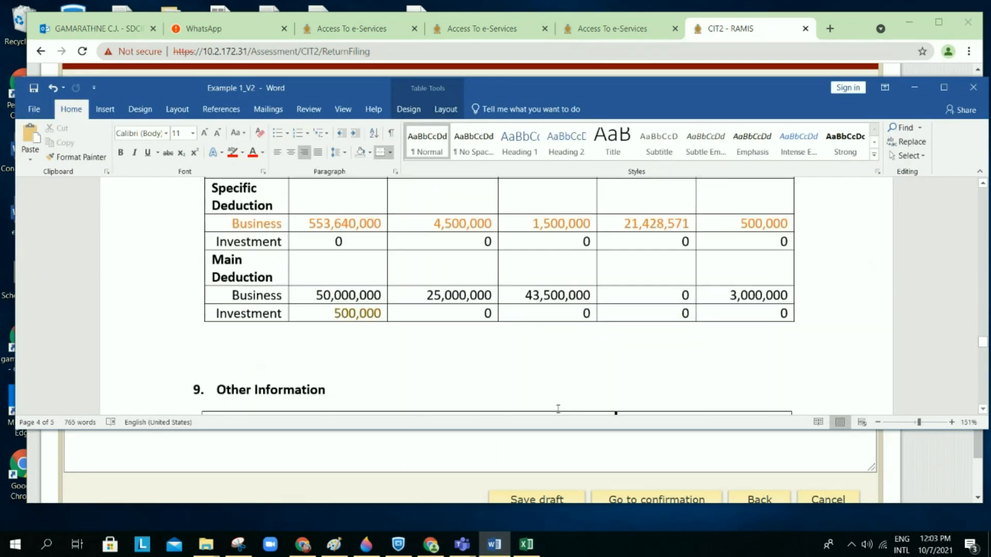
pyautogui.scroll(3, 399, 313)
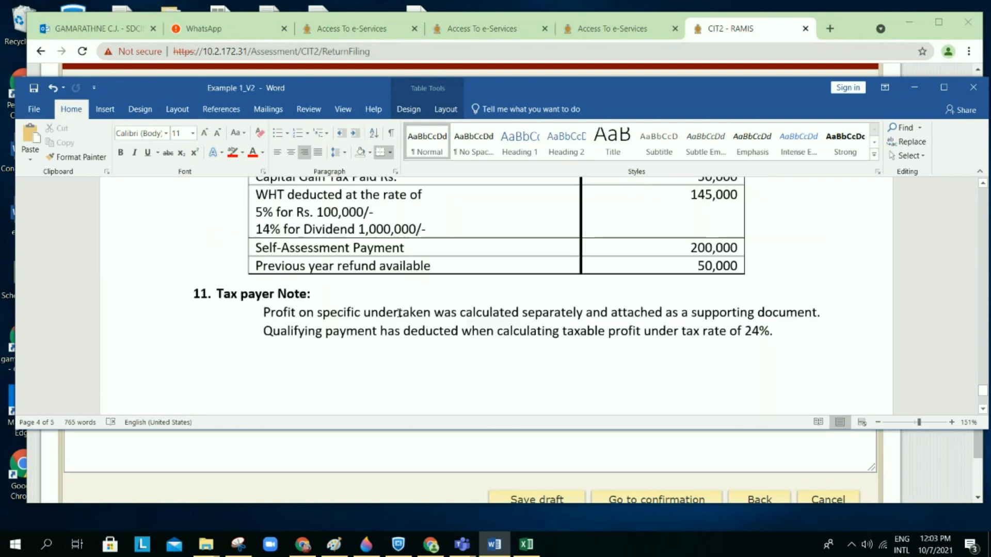
pyautogui.moveTo(264, 307); pyautogui.dragTo(775, 330)
pyautogui.hotkey('ctrl', 'c')
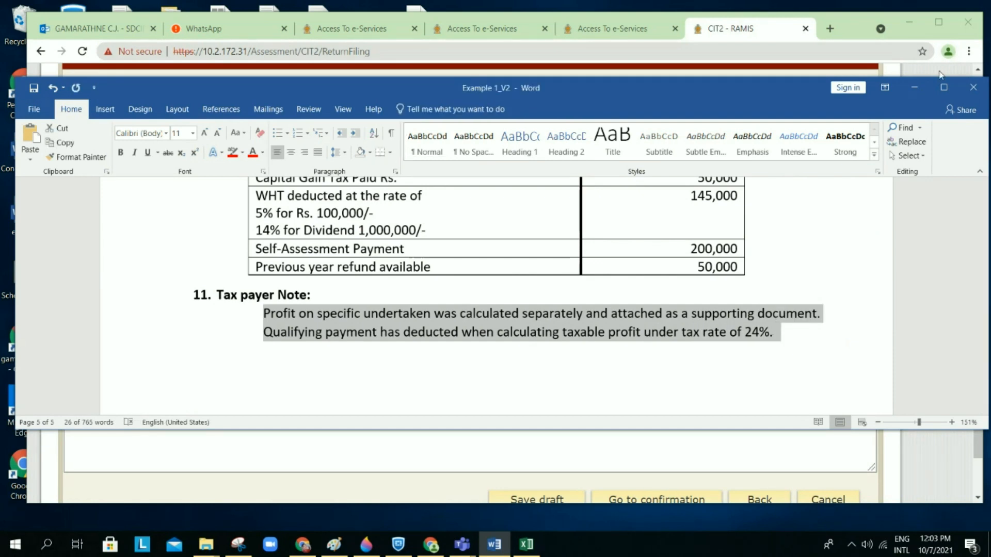
pyautogui.click(914, 88)
pyautogui.click(544, 413)
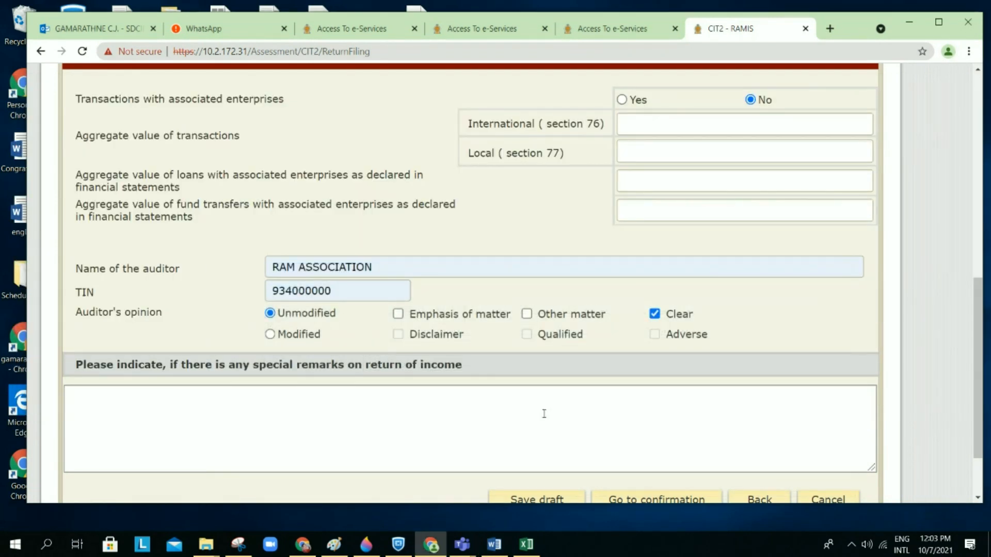
# Step: Paste the taxpayer note into the special remarks and save the return as a draft
pyautogui.hotkey('ctrl', 'v')
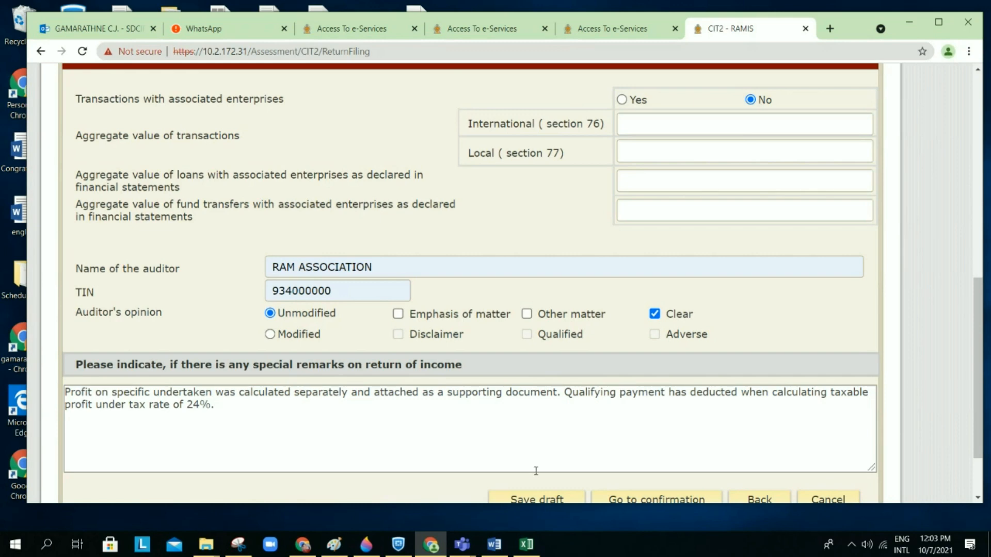
pyautogui.click(531, 502)
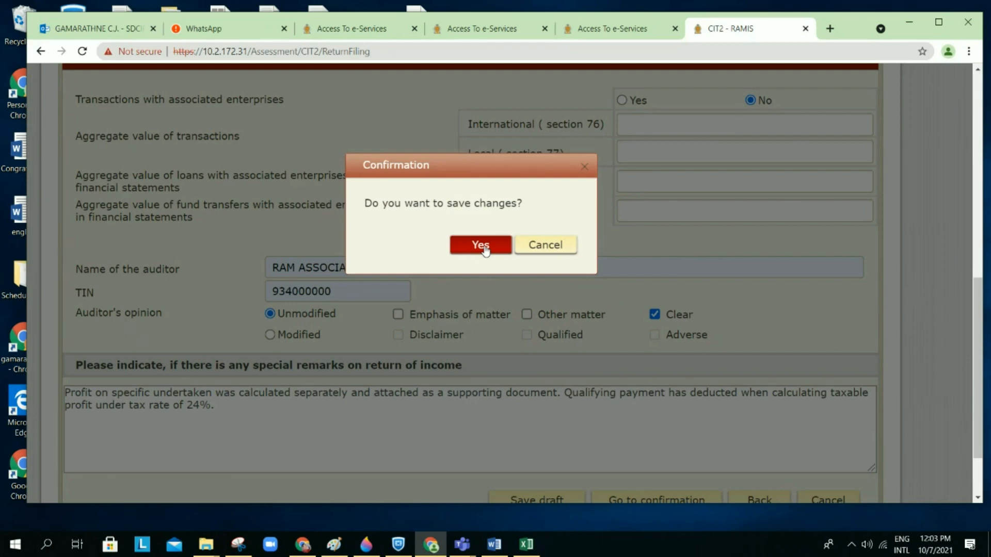
pyautogui.click(481, 246)
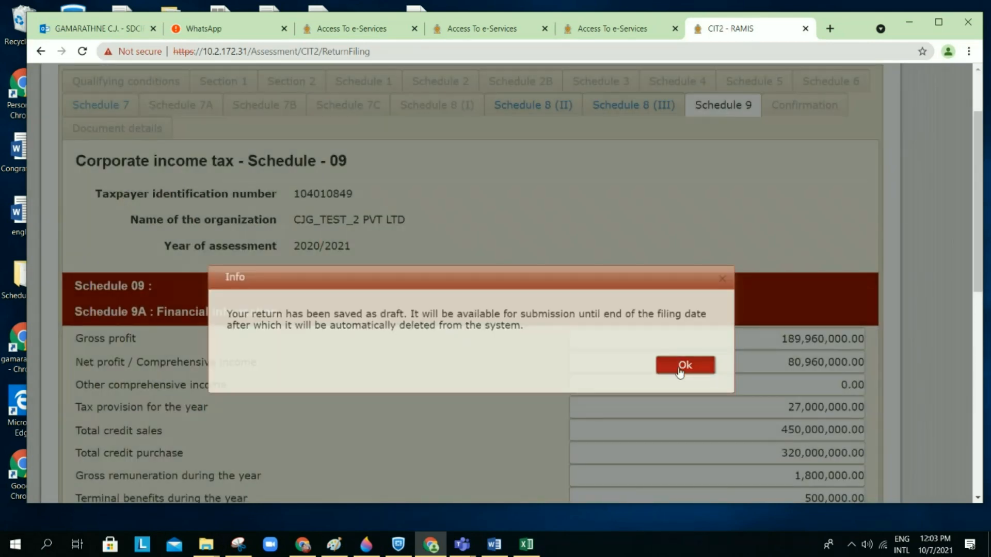
# Step: Dismiss the draft notice and go to confirmation, agreeing to save the changes first
pyautogui.click(684, 365)
pyautogui.scroll(-10, 680, 371)
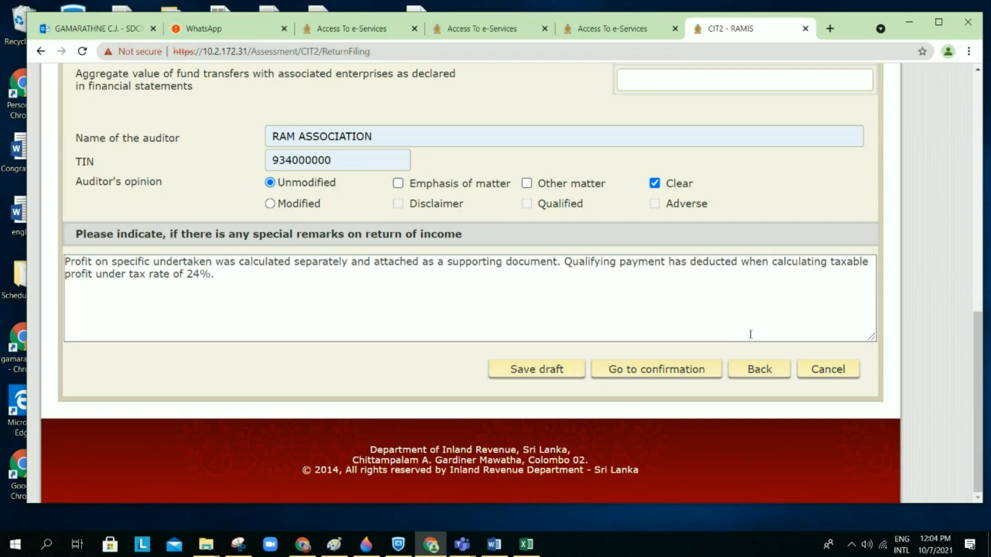
pyautogui.scroll(1, 750, 335)
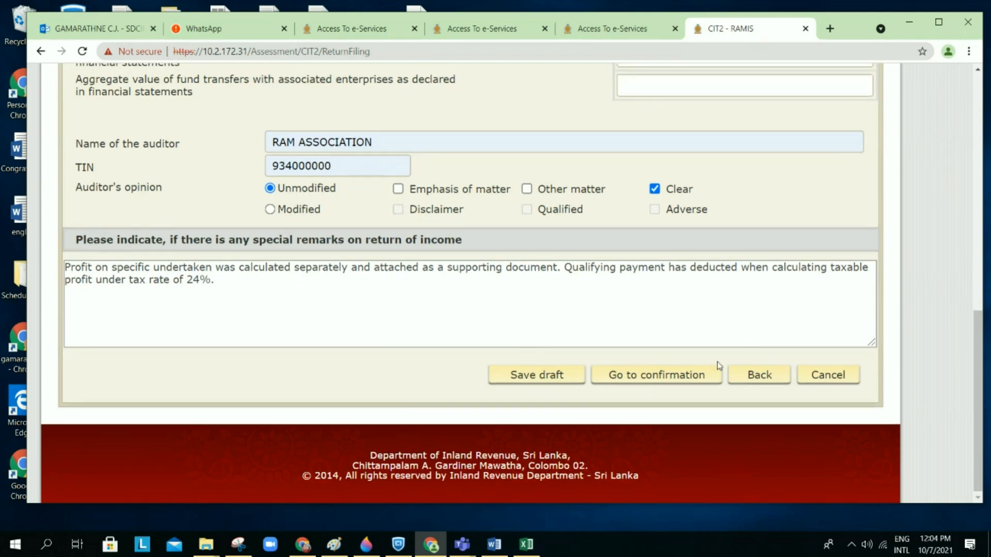
pyautogui.rightClick(681, 375)
pyautogui.click(607, 343)
pyautogui.click(640, 379)
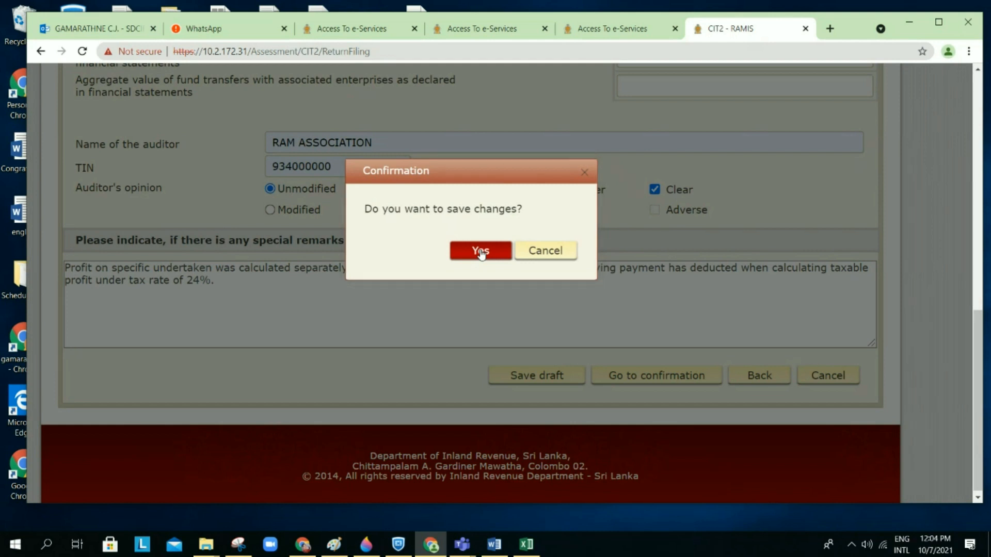
pyautogui.click(480, 252)
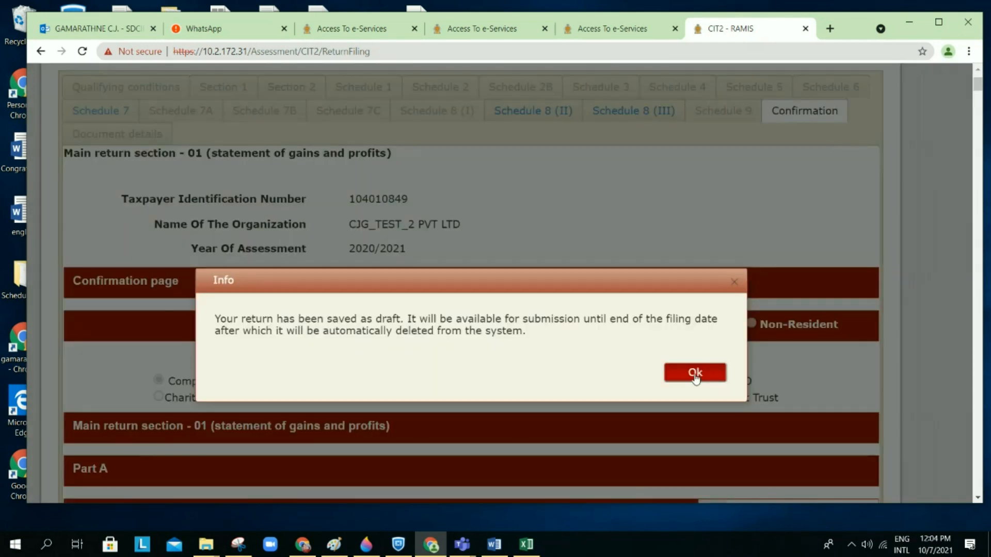
# Step: Dismiss the draft notice and scroll the confirmation page down to the Part B taxpayer declaration
pyautogui.click(695, 373)
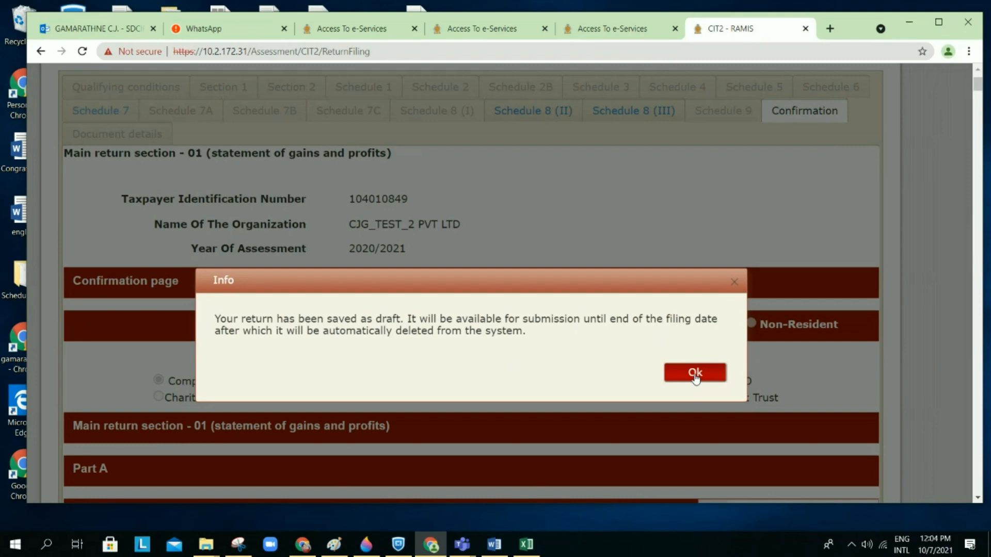
pyautogui.scroll(-4, 695, 379)
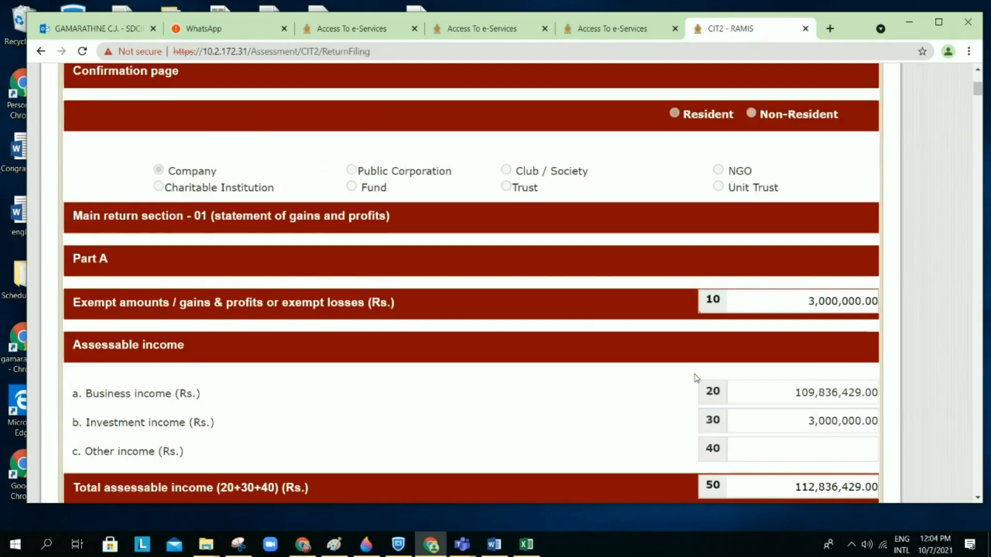
pyautogui.scroll(2, 695, 378)
pyautogui.scroll(1, 695, 378)
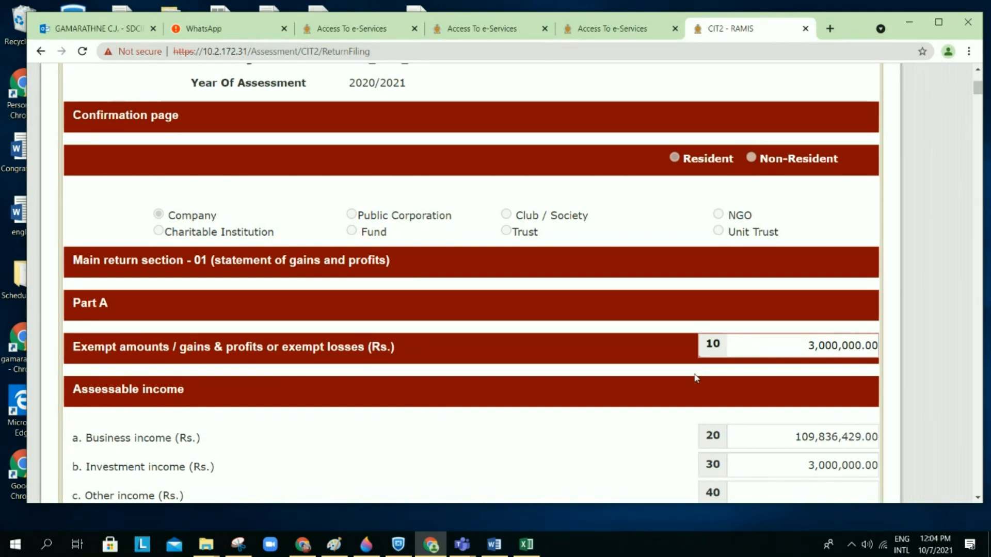
pyautogui.scroll(3, 694, 375)
pyautogui.scroll(-1, 693, 378)
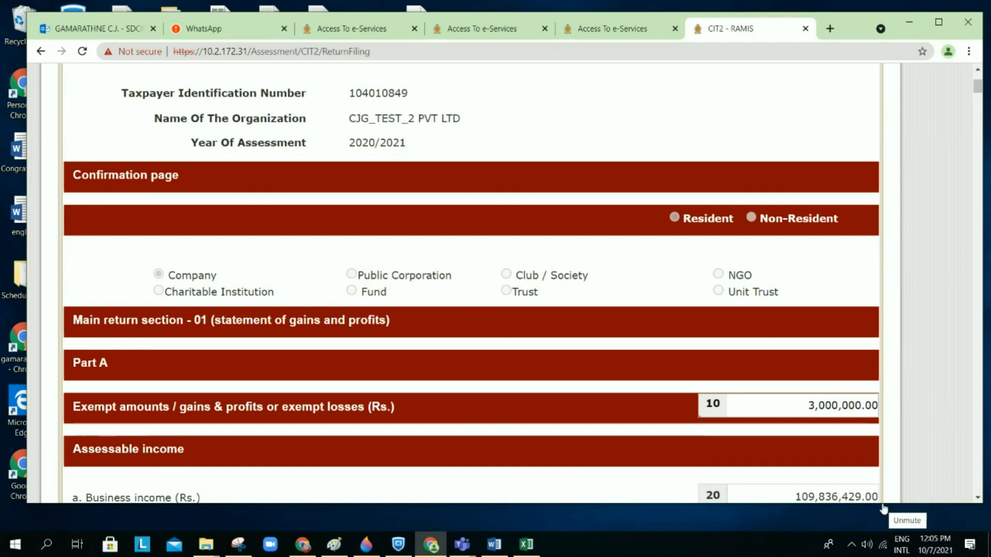
pyautogui.scroll(-1, 634, 376)
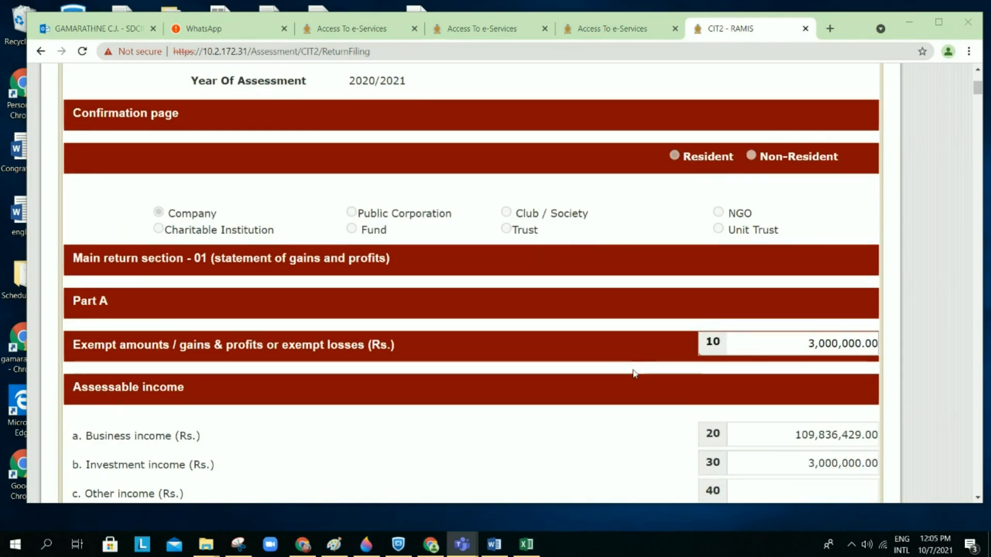
pyautogui.scroll(-1, 635, 374)
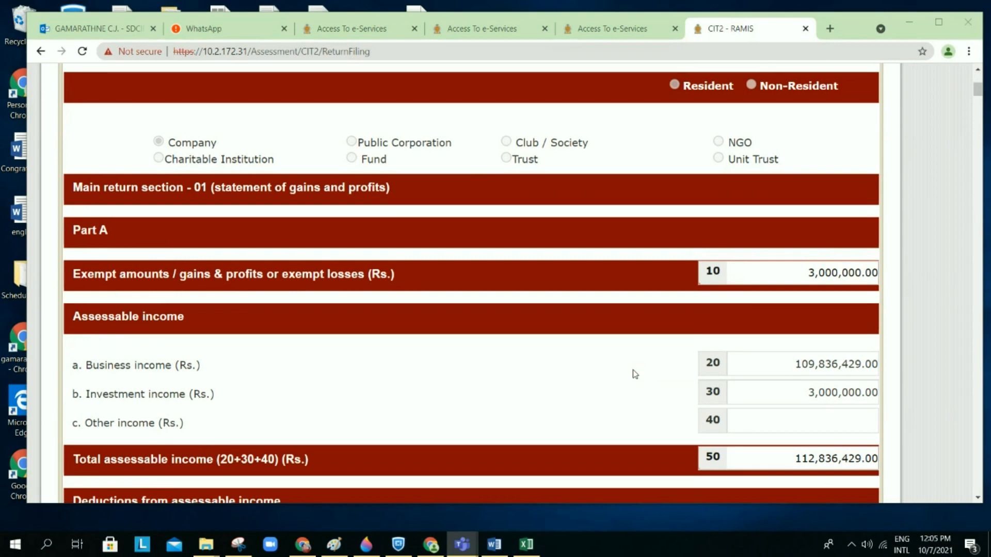
pyautogui.scroll(1, 634, 374)
pyautogui.scroll(-4, 634, 373)
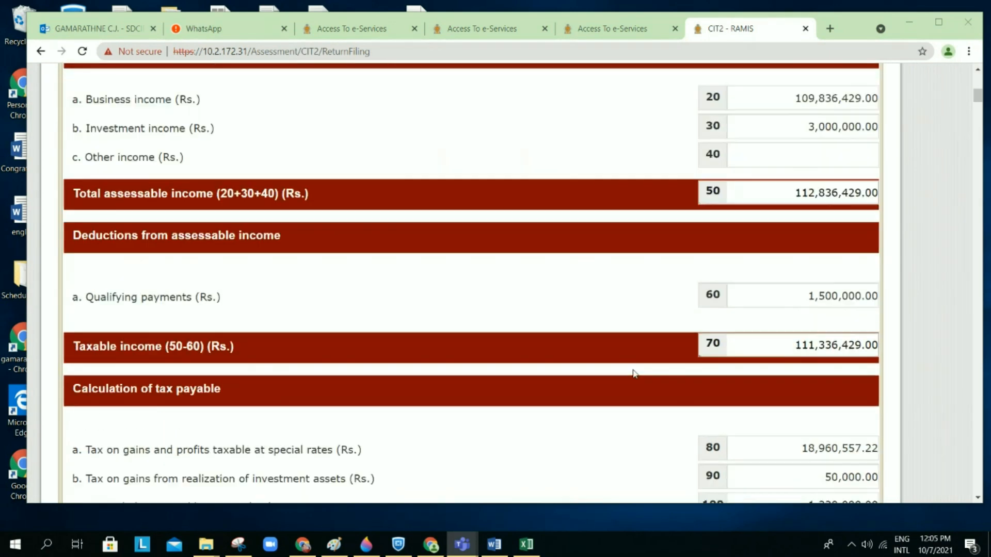
pyautogui.scroll(-6, 634, 374)
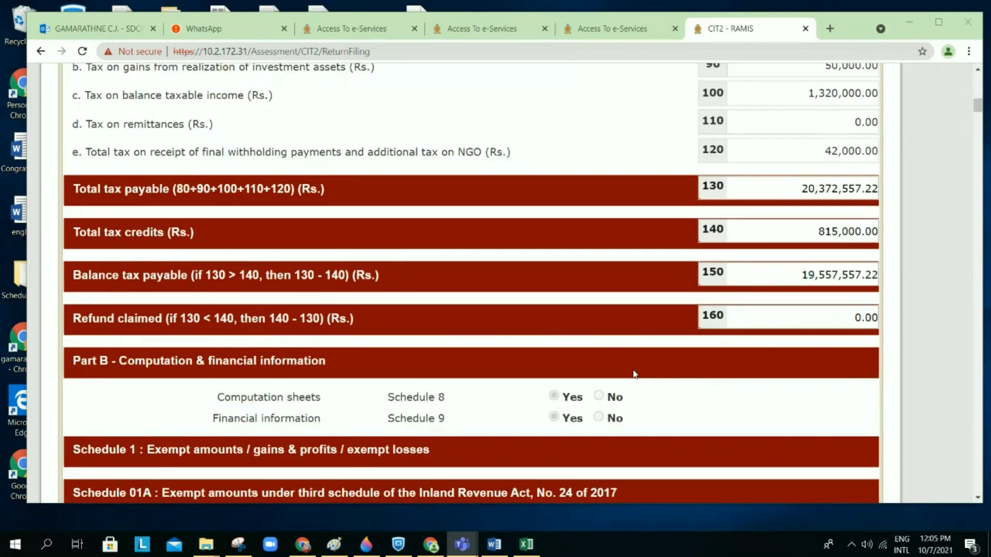
pyautogui.scroll(-4, 635, 374)
pyautogui.scroll(2, 635, 373)
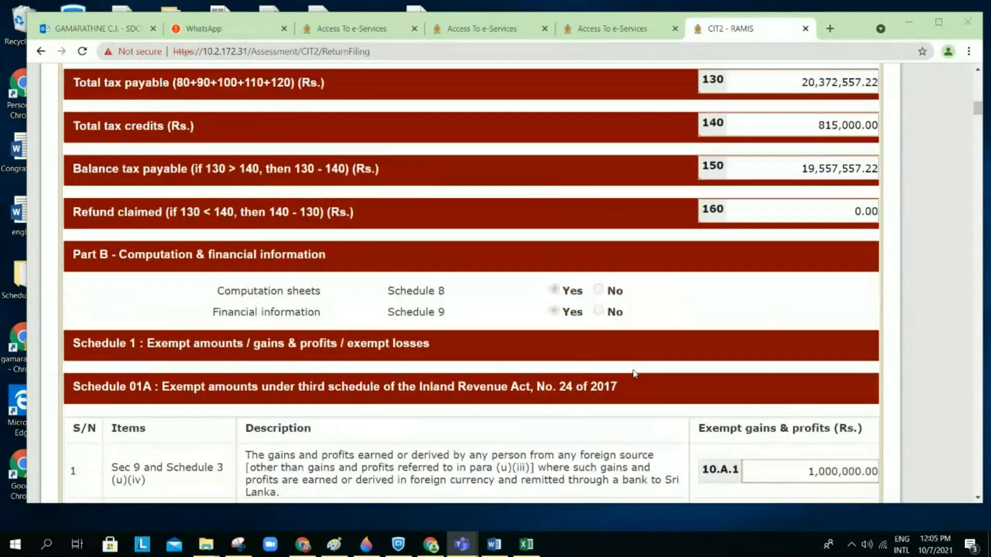
pyautogui.scroll(4, 634, 374)
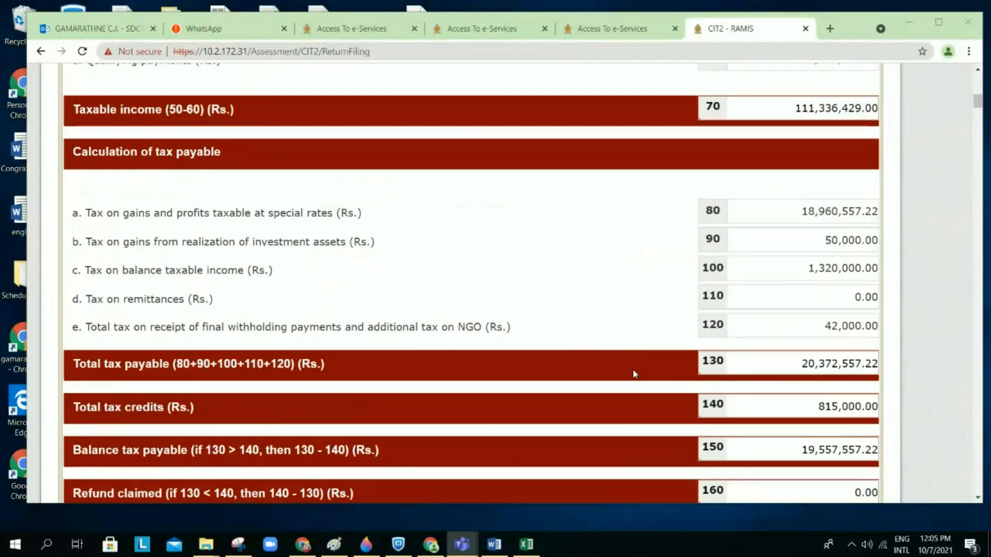
pyautogui.scroll(7, 633, 371)
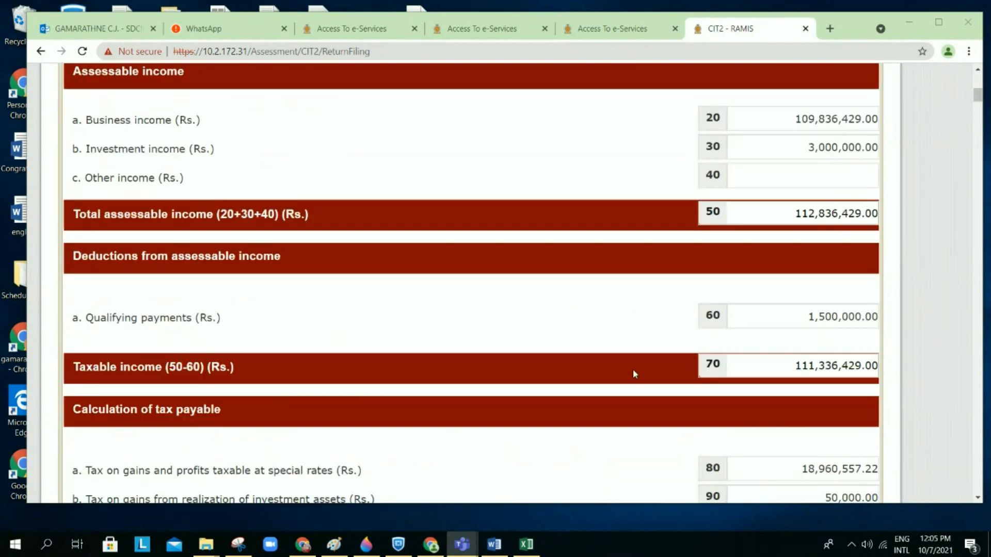
pyautogui.scroll(-10, 635, 374)
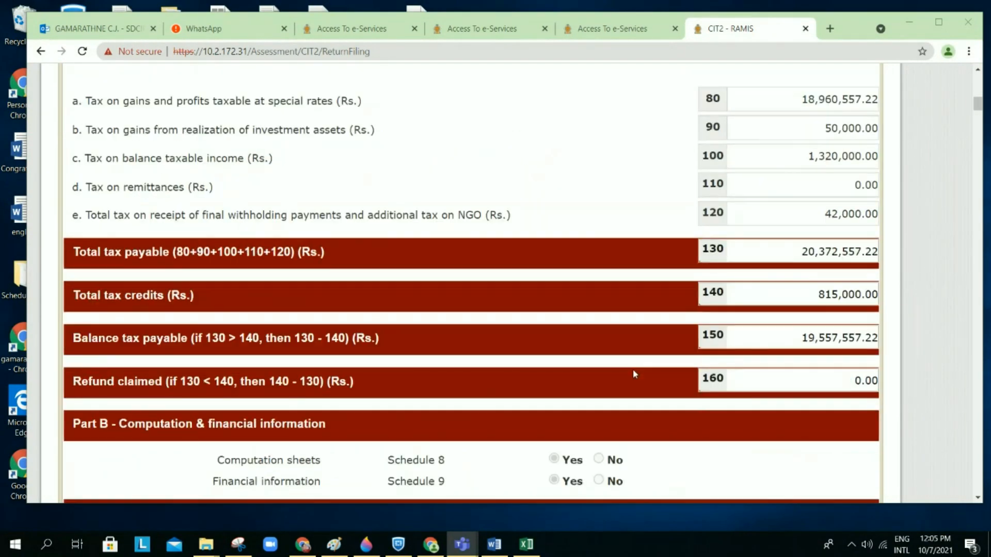
pyautogui.scroll(-2, 634, 374)
pyautogui.scroll(-15, 634, 374)
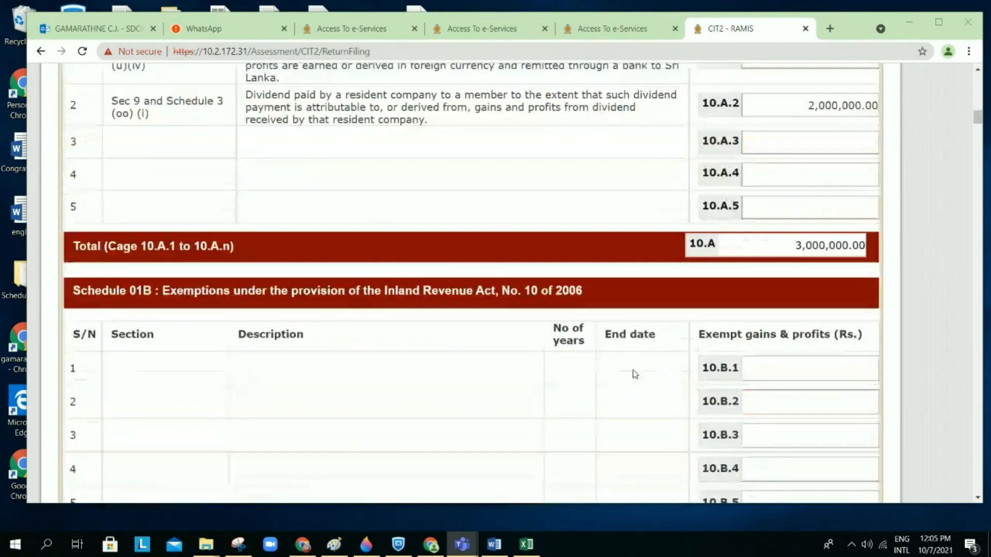
pyautogui.scroll(-2, 635, 374)
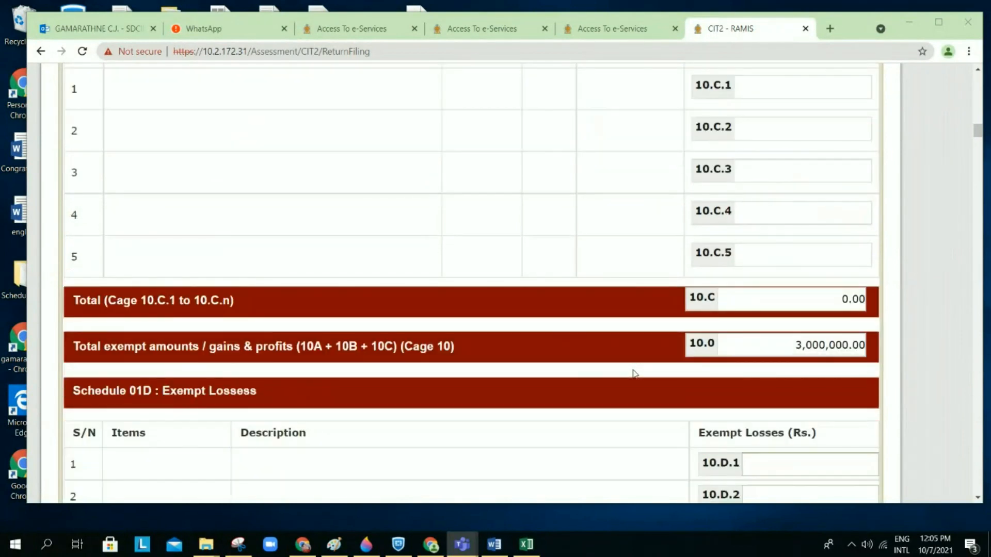
pyautogui.scroll(-2, 634, 374)
pyautogui.scroll(-3, 635, 374)
pyautogui.scroll(-4, 635, 374)
pyautogui.scroll(-15, 634, 374)
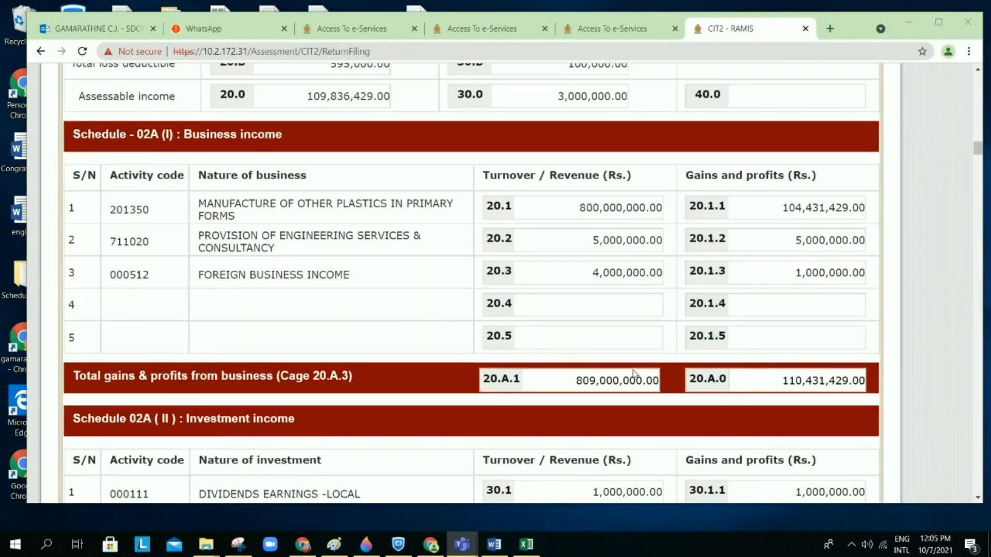
pyautogui.scroll(-12, 635, 374)
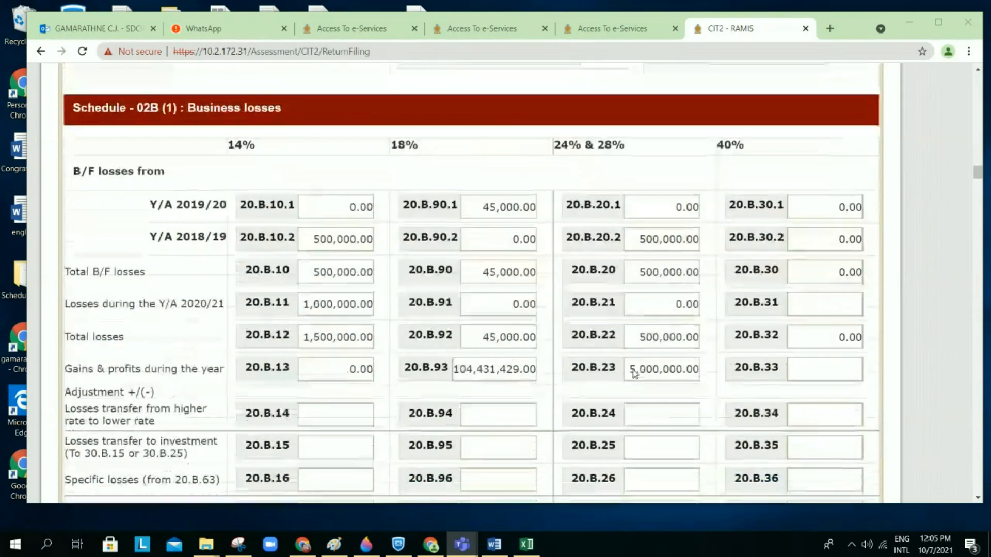
pyautogui.scroll(-9, 634, 373)
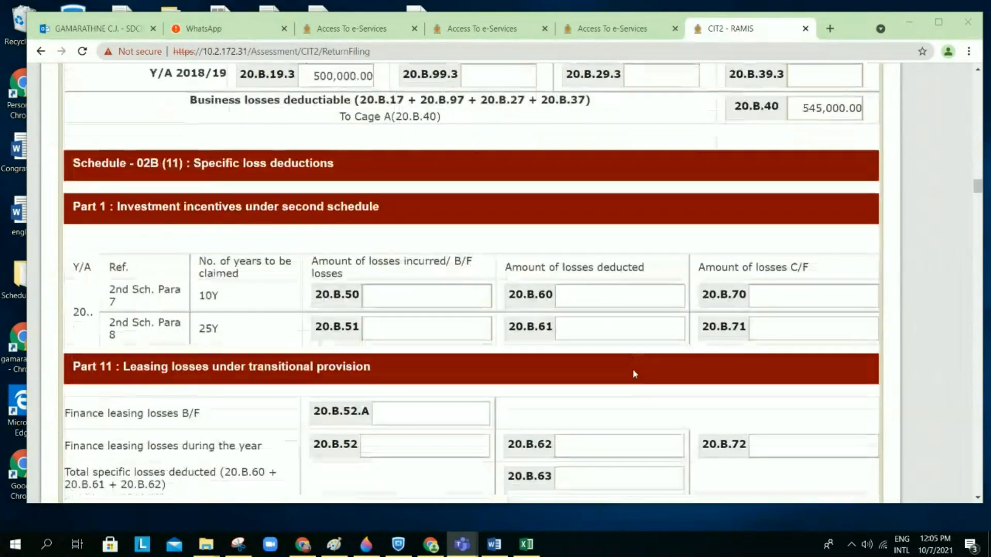
pyautogui.scroll(-15, 635, 374)
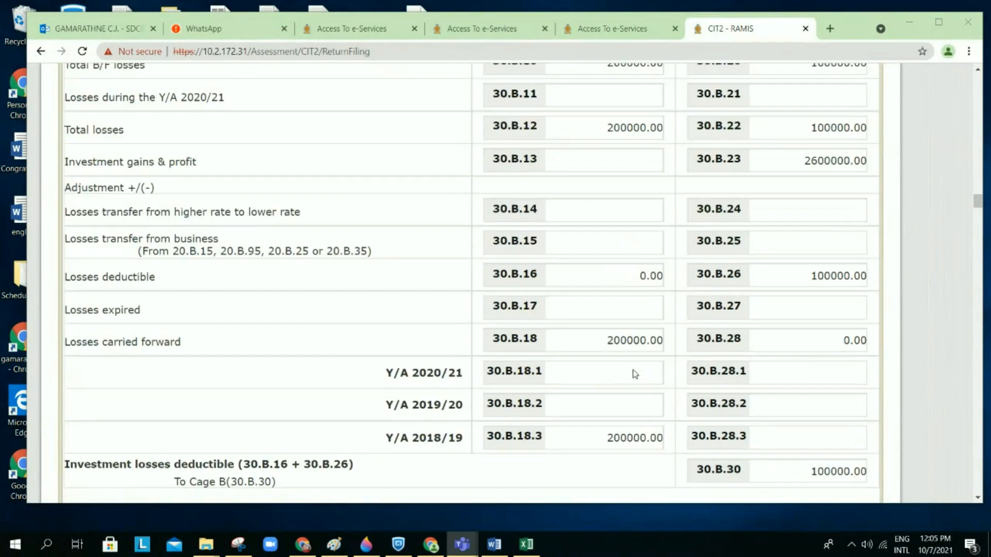
pyautogui.scroll(-20, 635, 374)
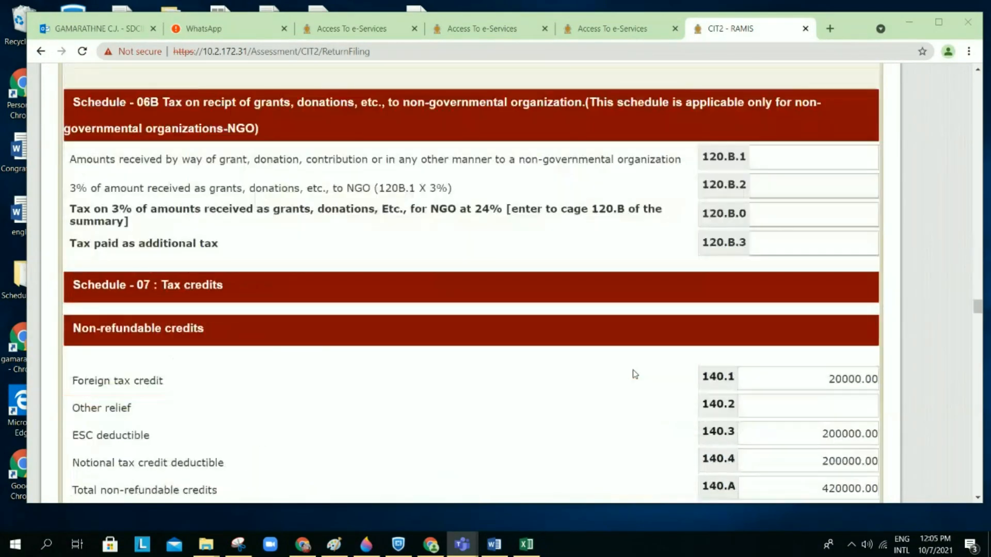
pyautogui.scroll(-20, 635, 374)
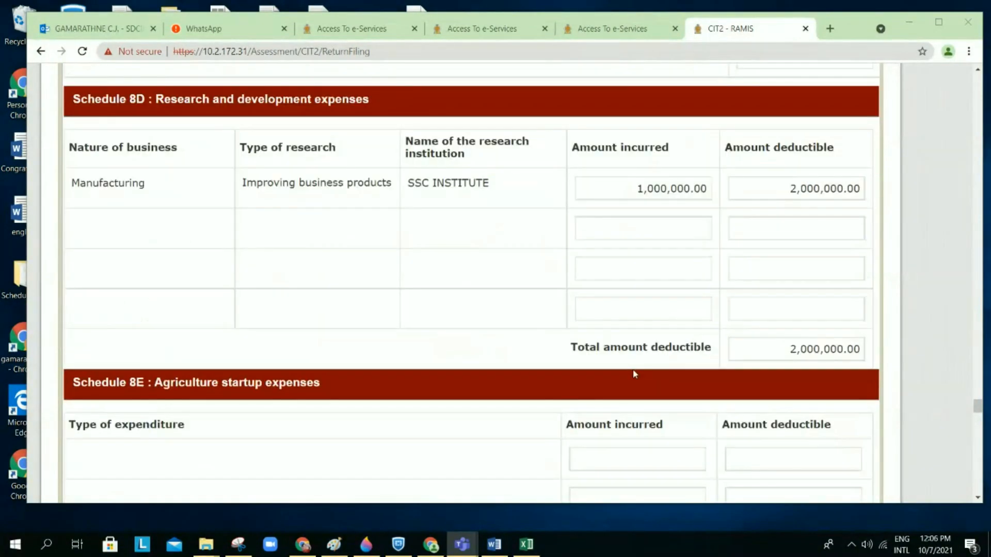
pyautogui.scroll(-20, 634, 374)
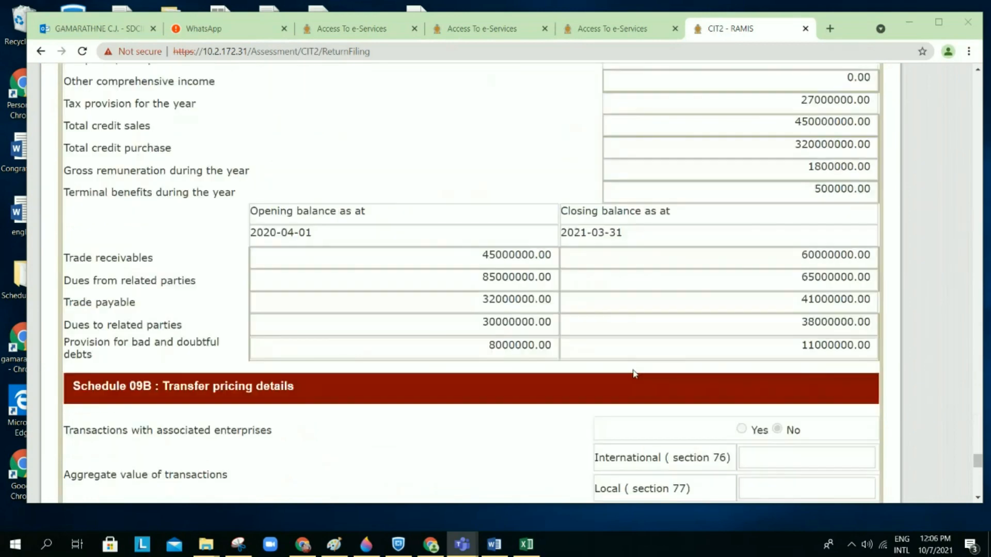
pyautogui.scroll(-3, 634, 375)
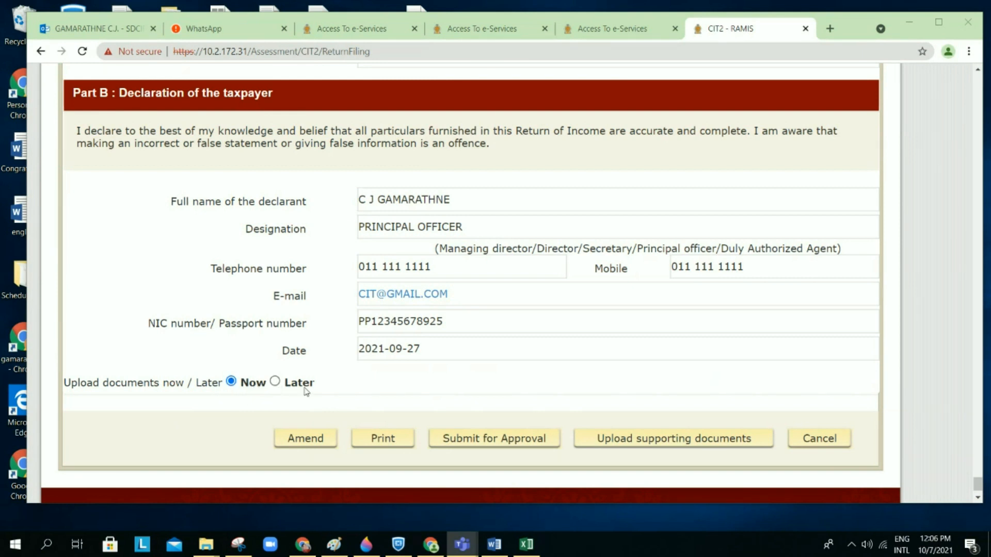
pyautogui.click(277, 385)
pyautogui.click(276, 382)
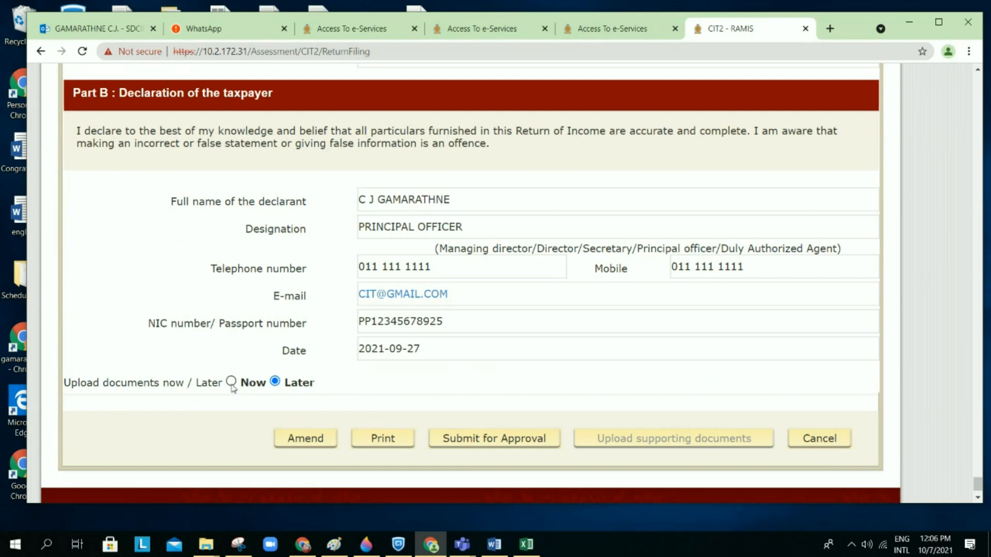
pyautogui.click(231, 382)
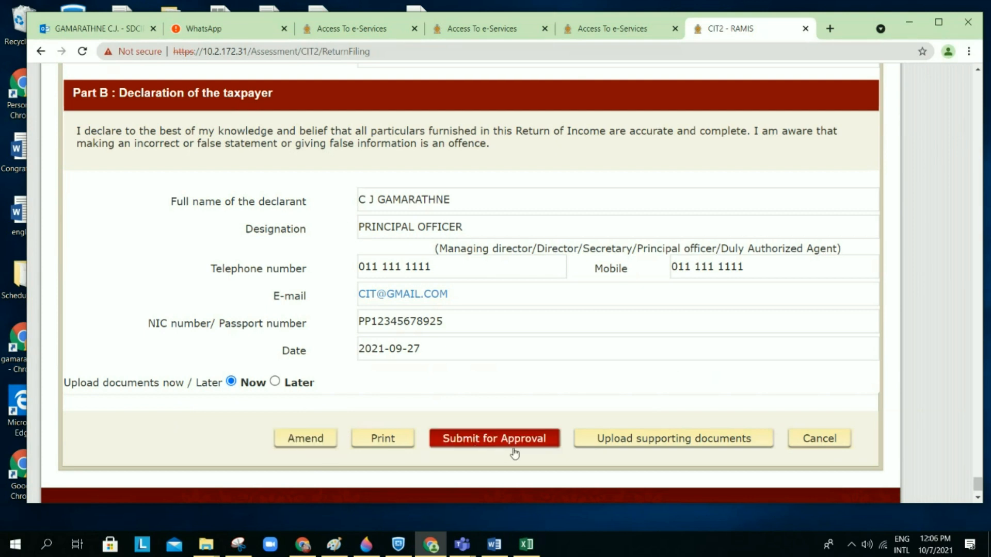
pyautogui.hscroll(2, 681, 375)
pyautogui.hscroll(-2, 684, 374)
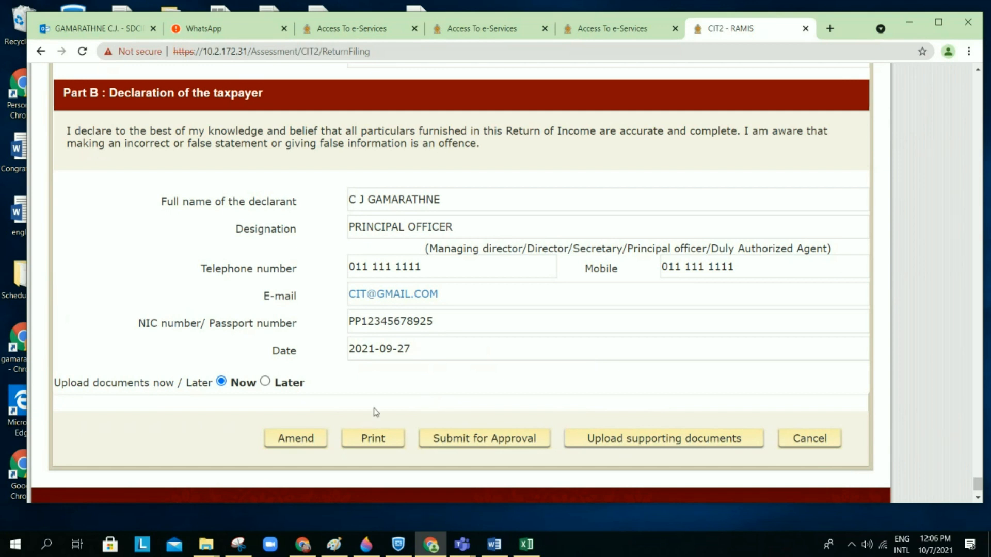
# Step: Open the supporting document upload section and tick Balance Sheet as a relevant attachment
pyautogui.click(605, 442)
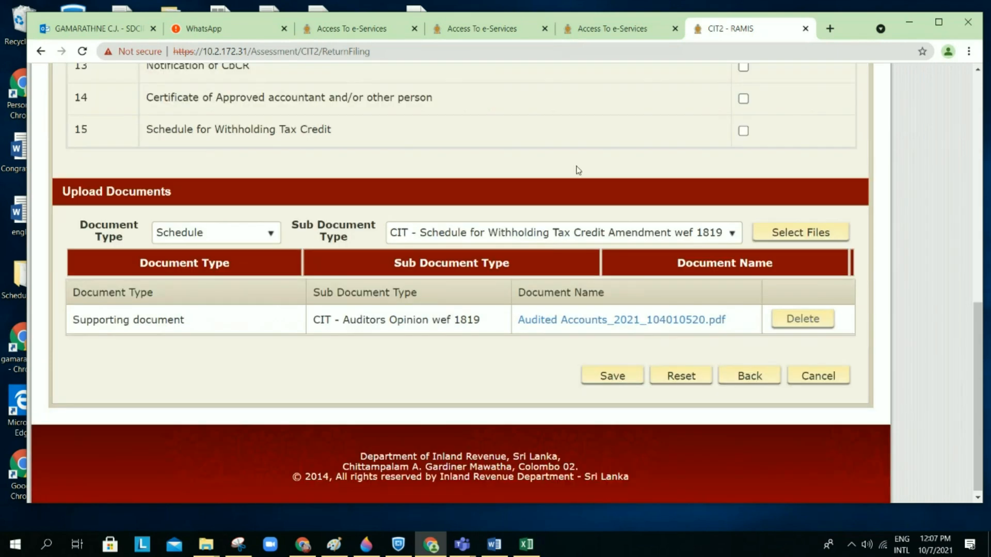
pyautogui.scroll(6, 581, 163)
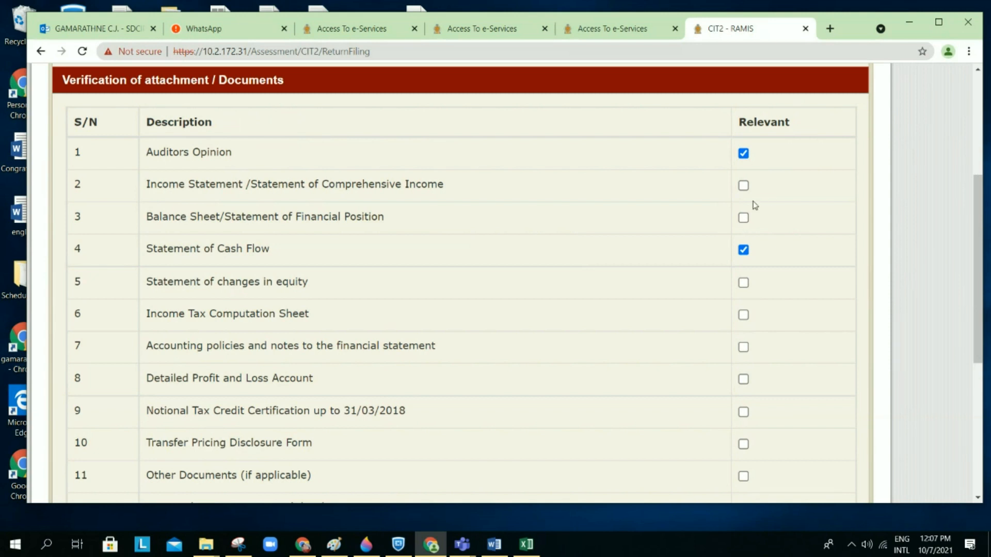
pyautogui.scroll(-1, 755, 206)
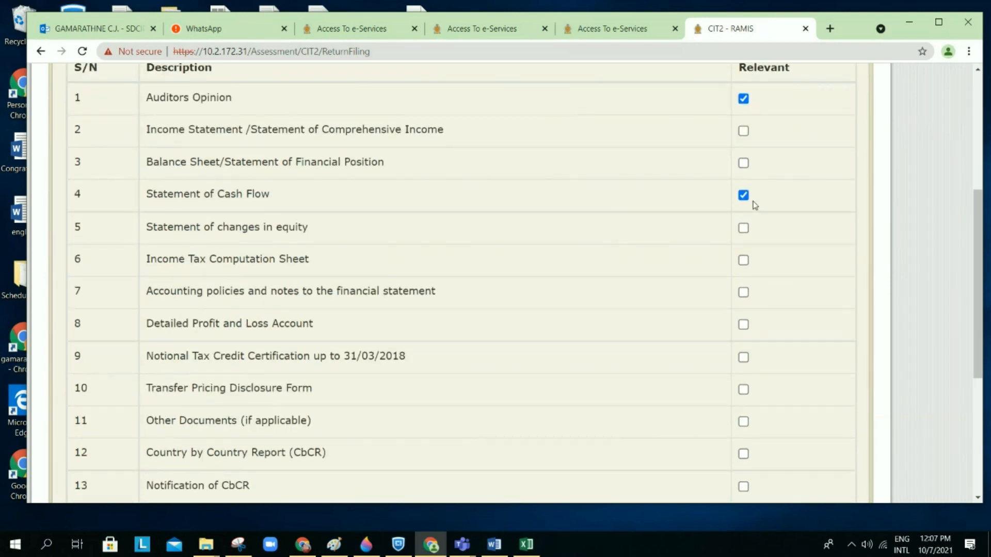
pyautogui.click(744, 165)
pyautogui.scroll(-7, 784, 233)
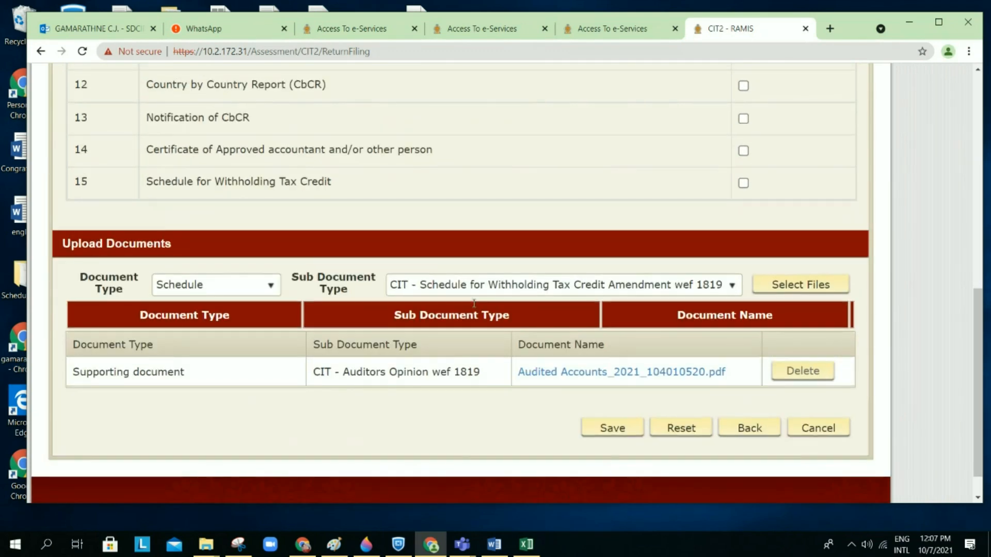
pyautogui.scroll(8, 601, 106)
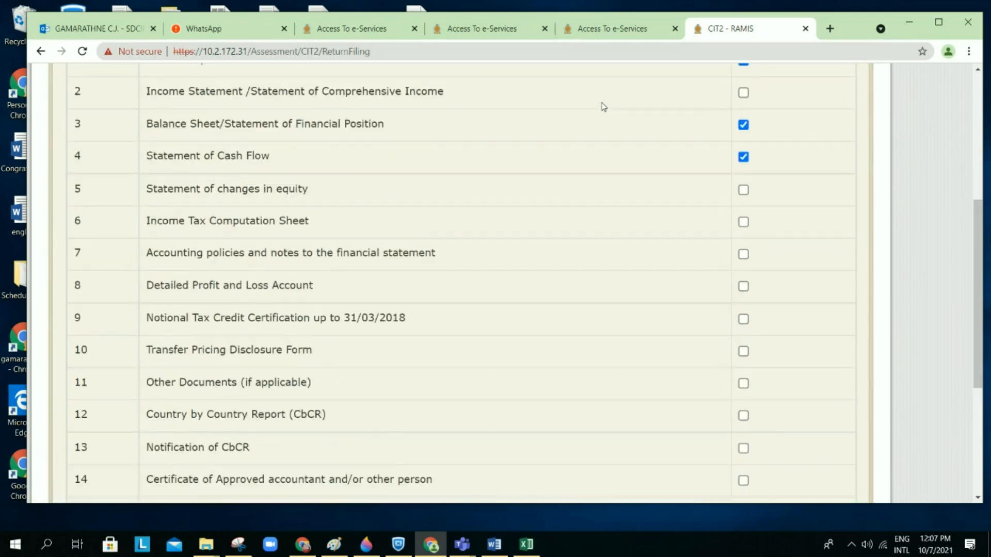
pyautogui.scroll(-1, 674, 257)
pyautogui.scroll(-8, 674, 257)
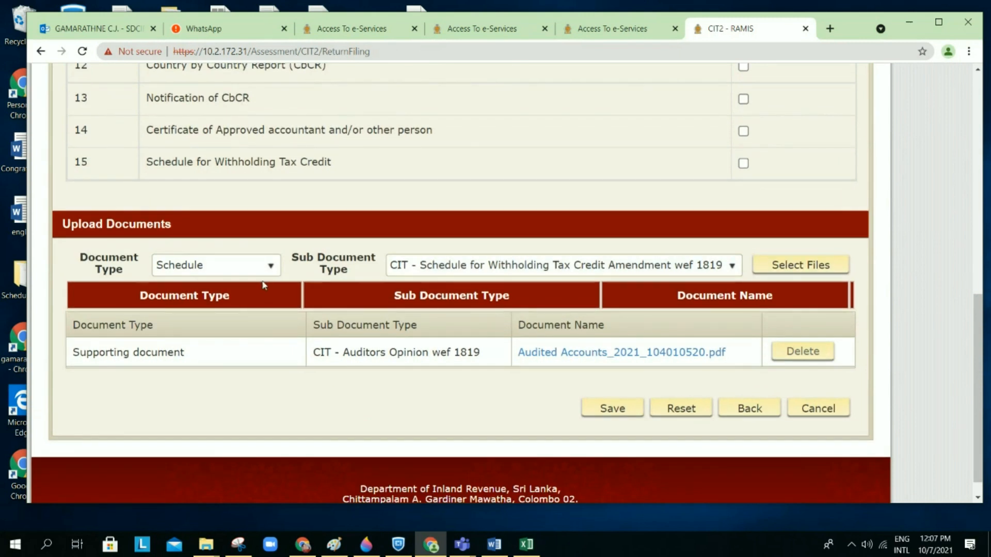
pyautogui.click(269, 268)
pyautogui.click(256, 309)
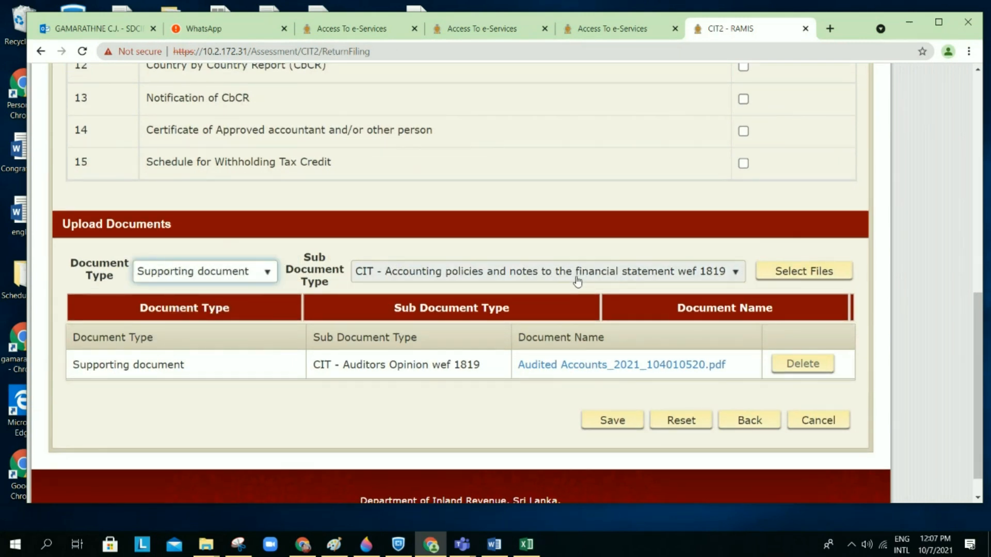
pyautogui.click(577, 278)
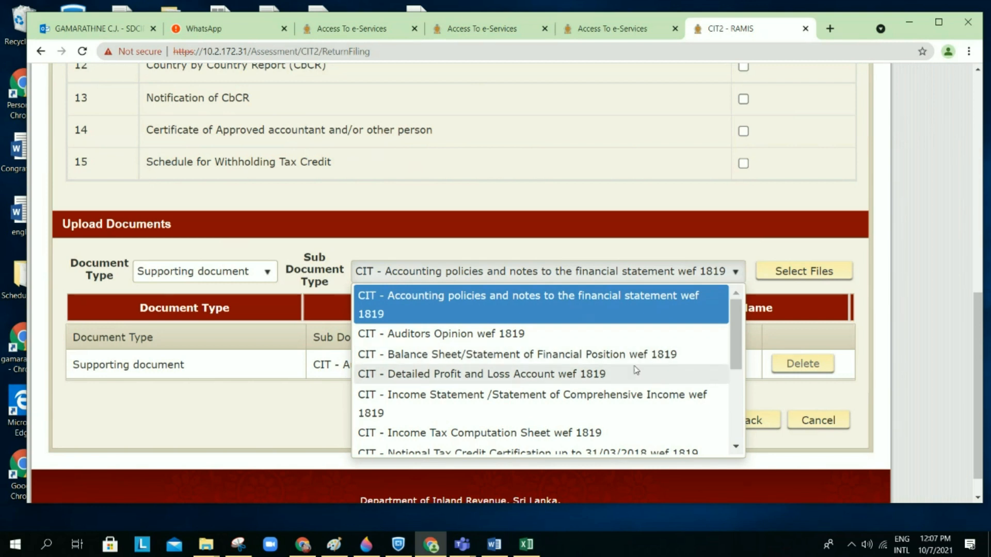
pyautogui.click(663, 354)
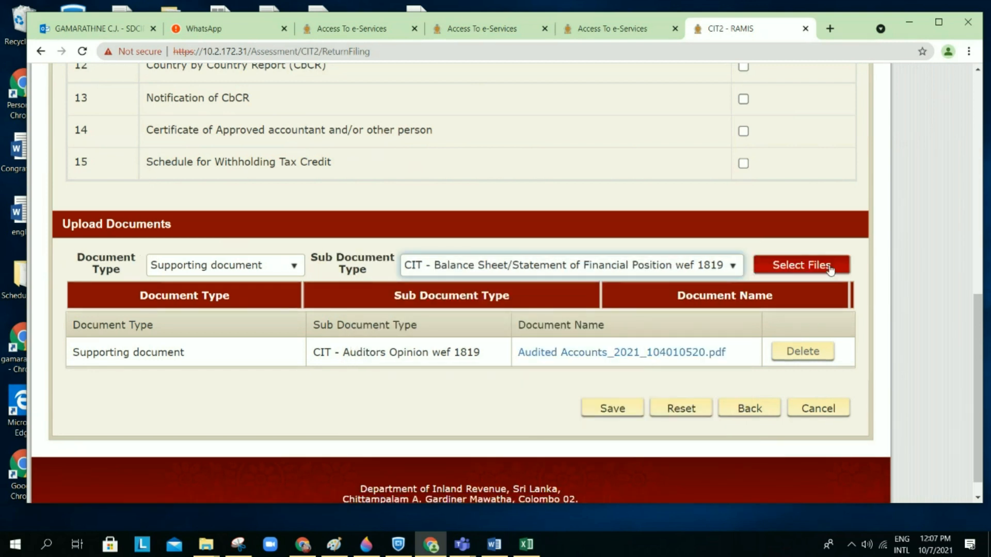
pyautogui.click(830, 266)
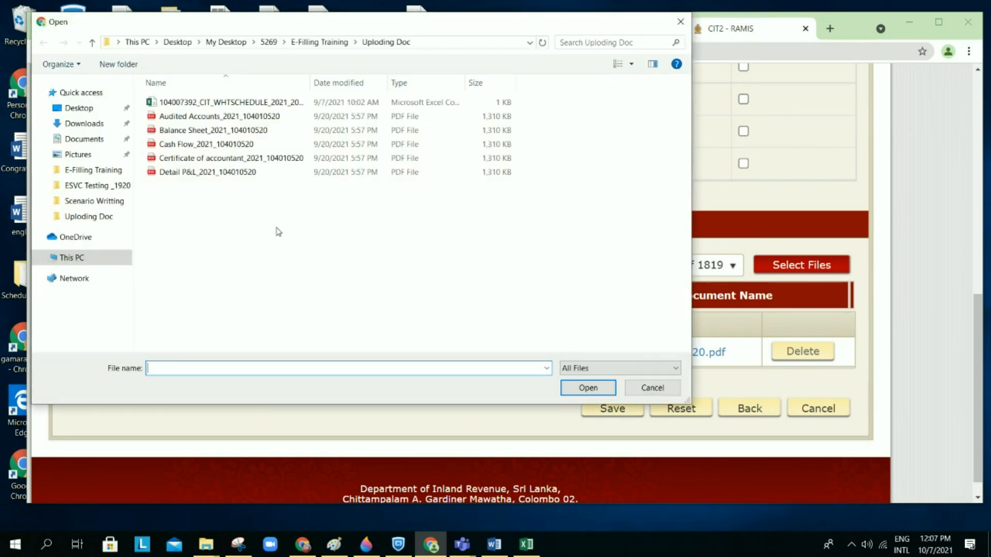
pyautogui.doubleClick(222, 133)
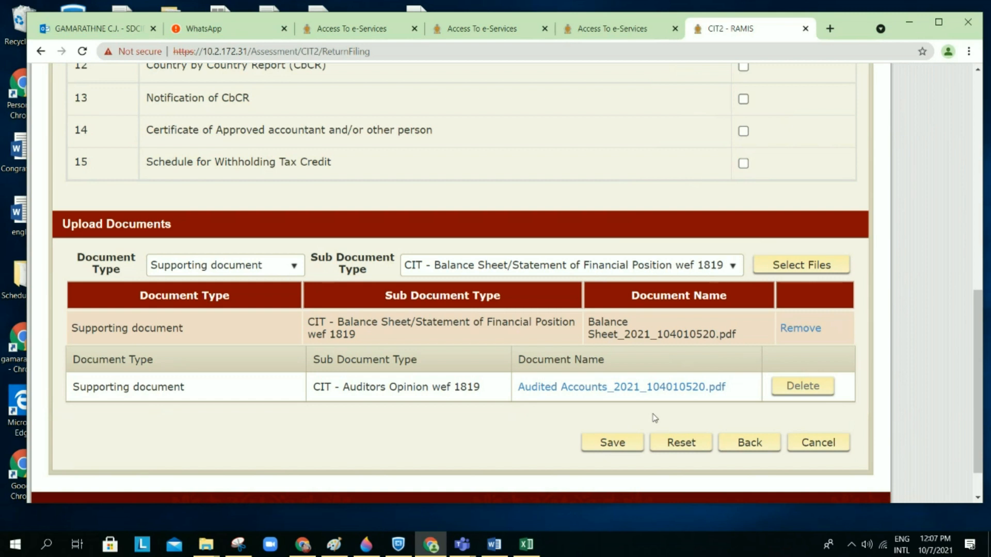
pyautogui.scroll(-1, 655, 418)
pyautogui.scroll(-1, 654, 418)
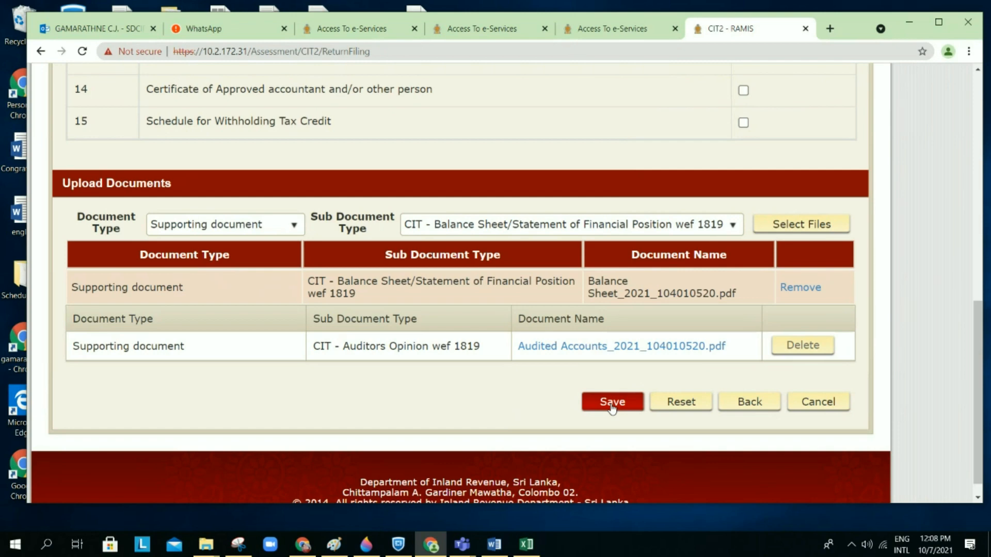
# Step: Save the return with its uploaded documents, acknowledge the draft message, and scroll to the declaration buttons
pyautogui.click(611, 405)
pyautogui.rightClick(611, 405)
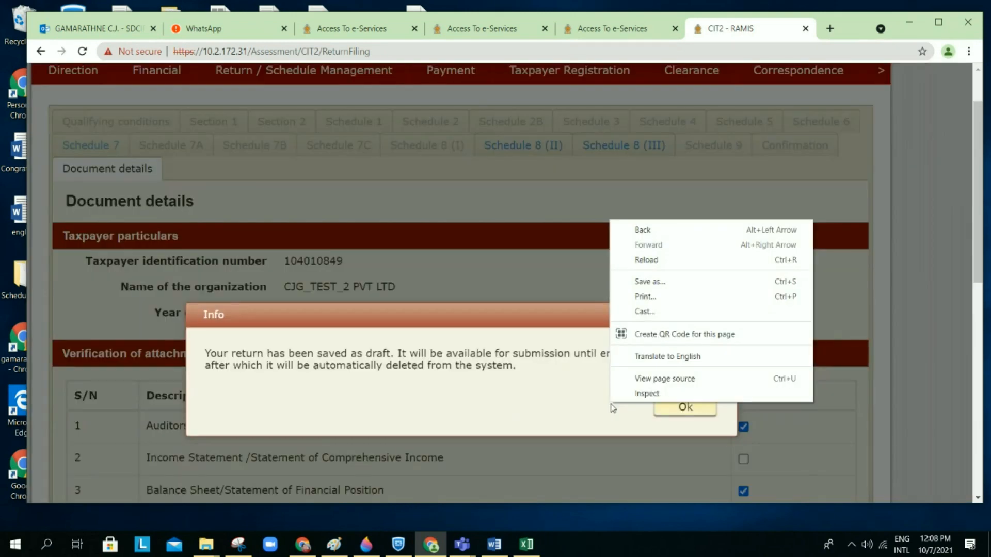
pyautogui.click(691, 410)
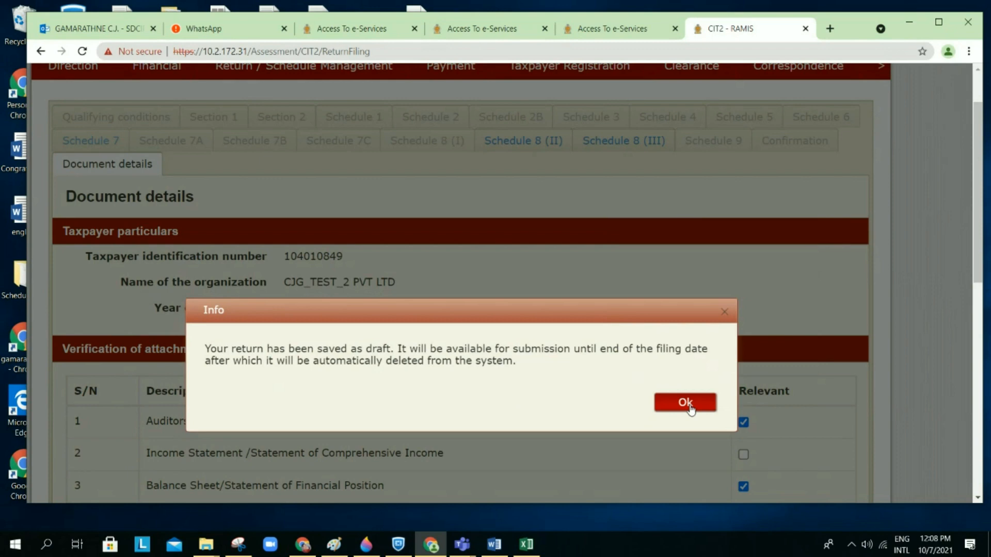
pyautogui.click(685, 403)
pyautogui.scroll(-12, 691, 409)
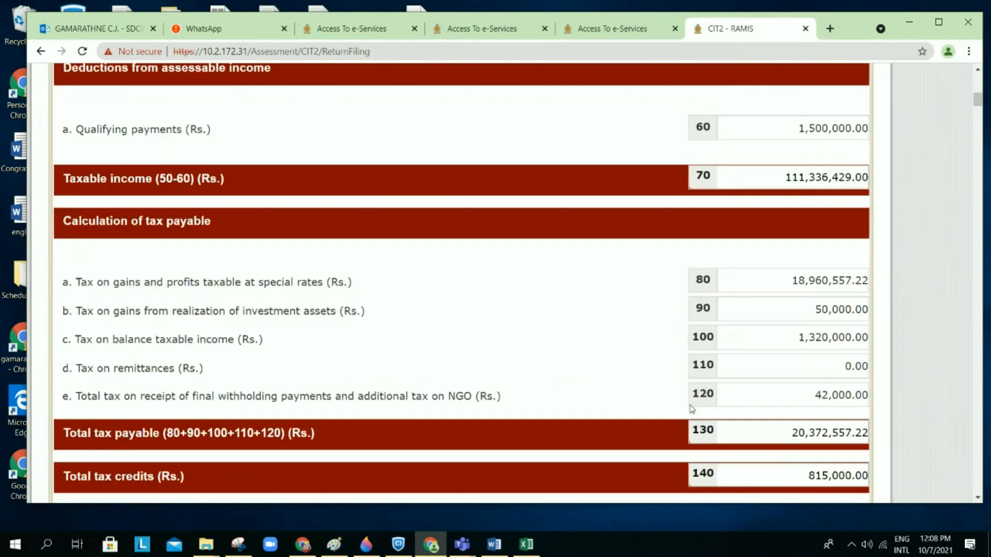
pyautogui.scroll(-10, 691, 409)
pyautogui.scroll(-20, 692, 409)
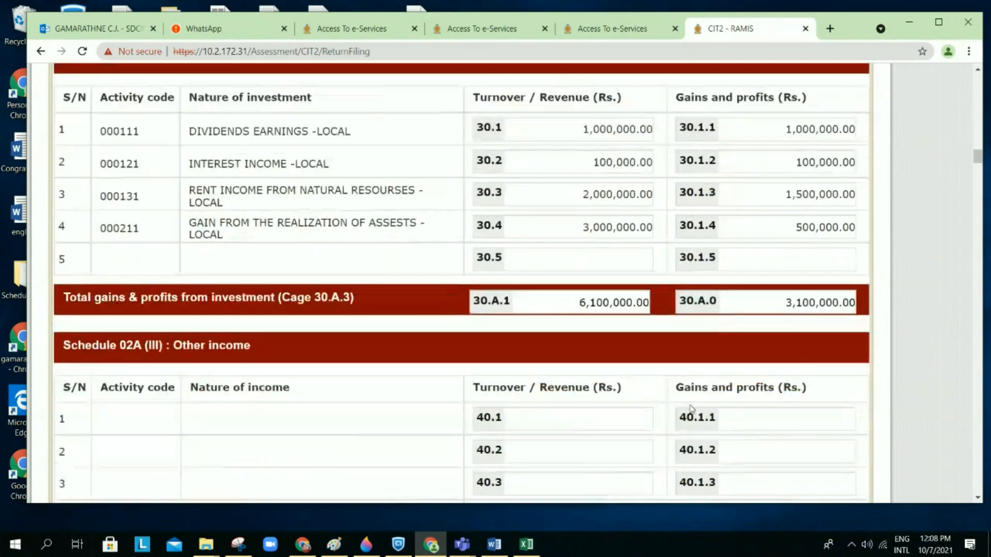
pyautogui.scroll(-20, 692, 409)
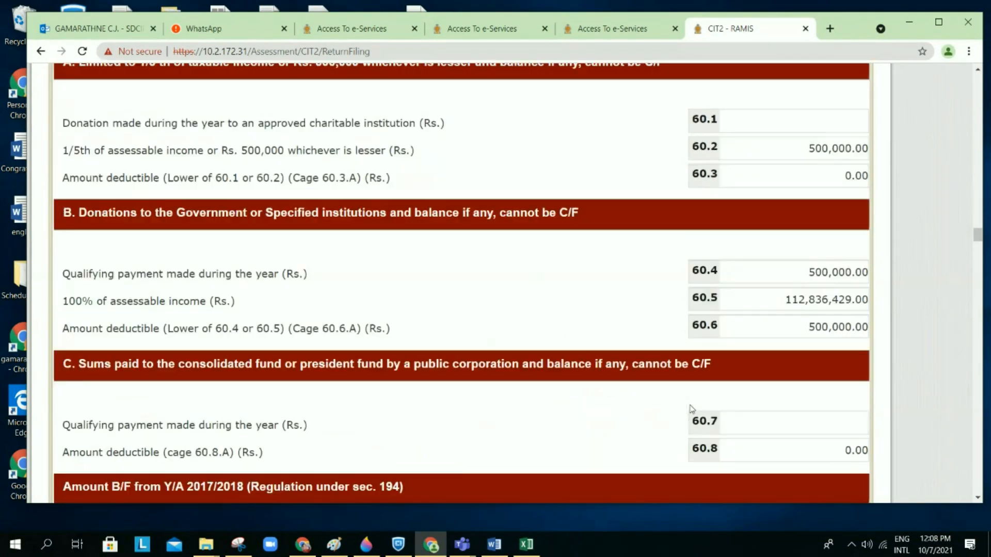
pyautogui.scroll(-20, 692, 409)
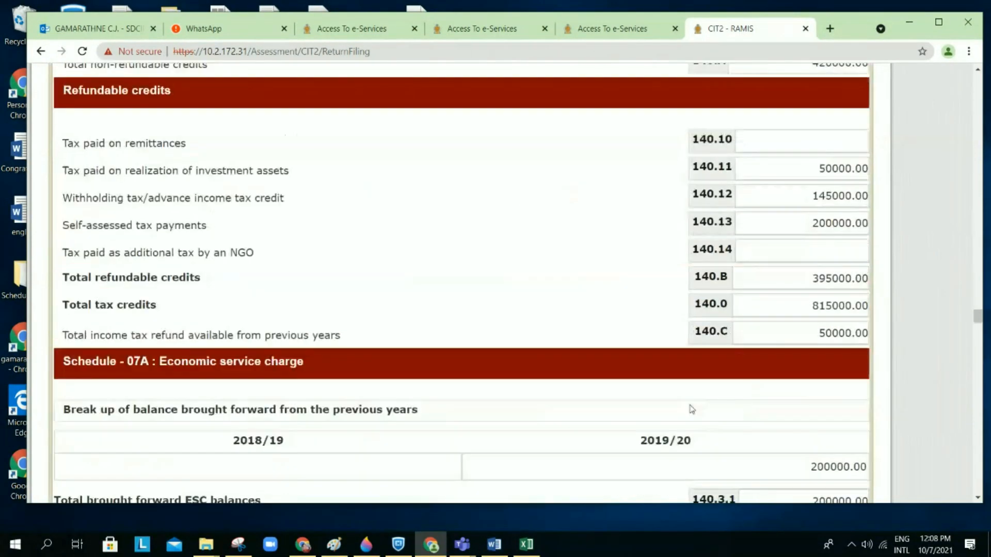
pyautogui.scroll(-20, 691, 409)
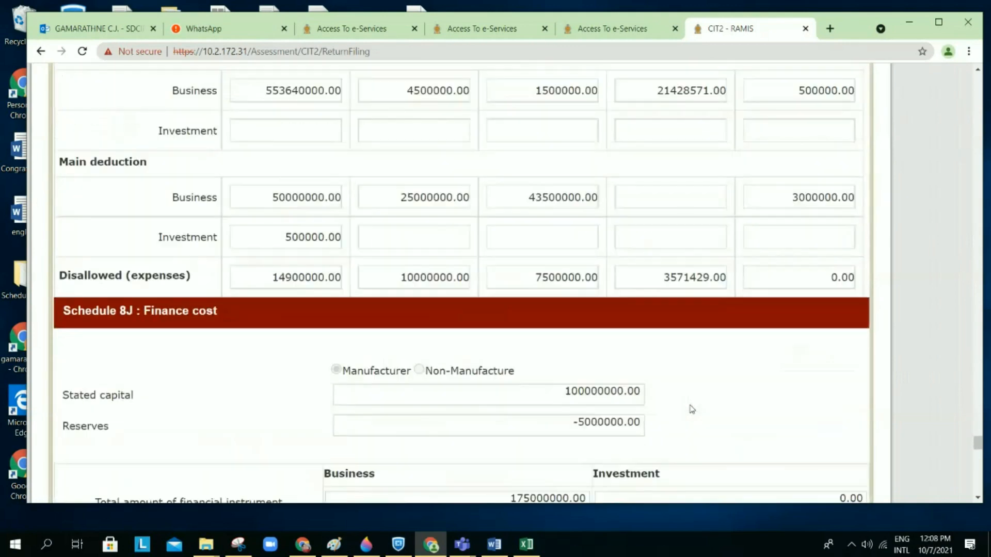
pyautogui.scroll(-20, 691, 409)
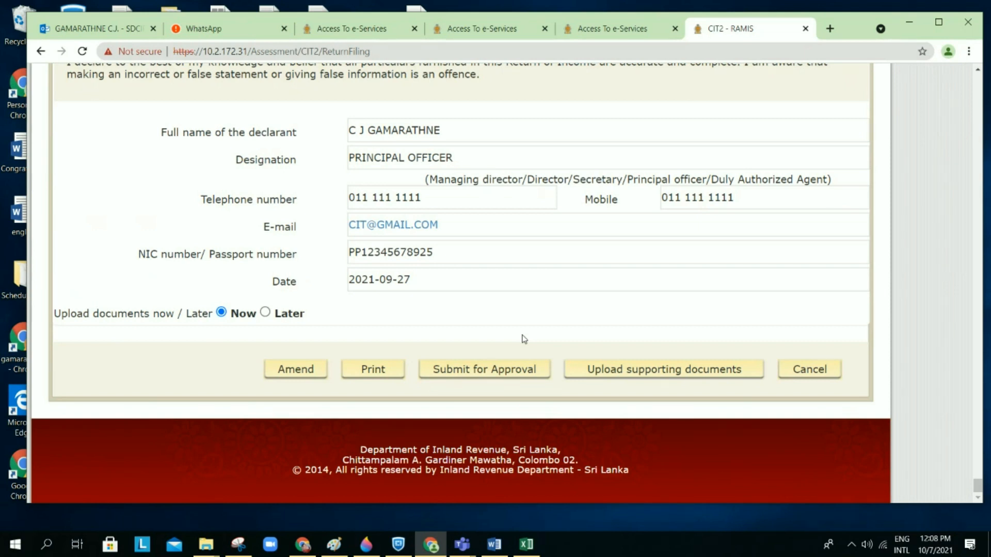
# Step: Submit the 2020/2021 return for approval, confirm, and acknowledge the submission message
pyautogui.click(499, 375)
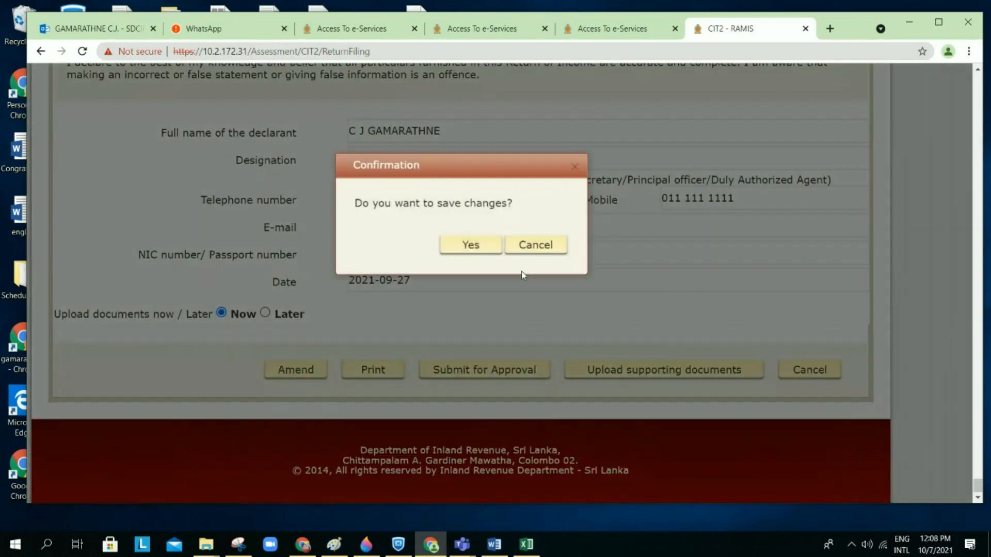
pyautogui.click(483, 246)
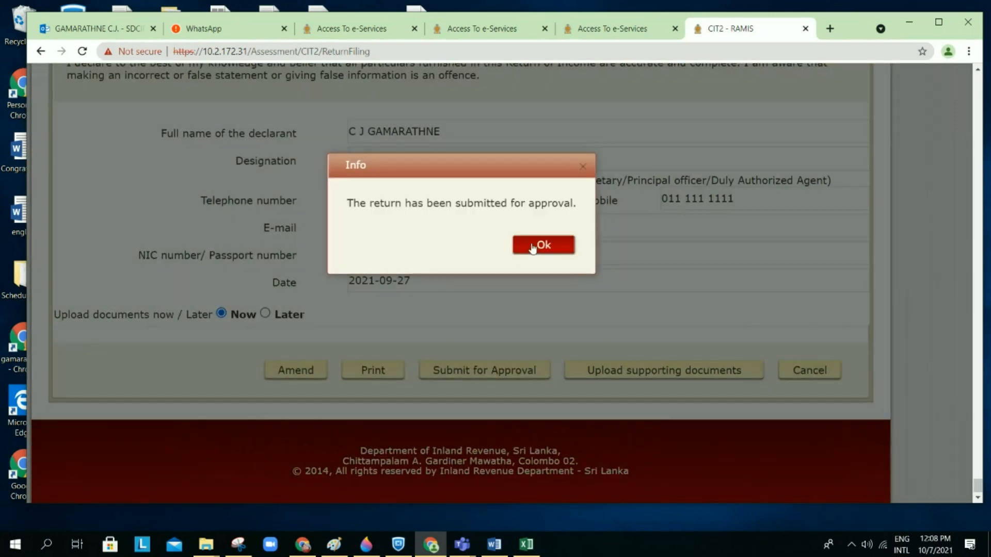
pyautogui.click(539, 245)
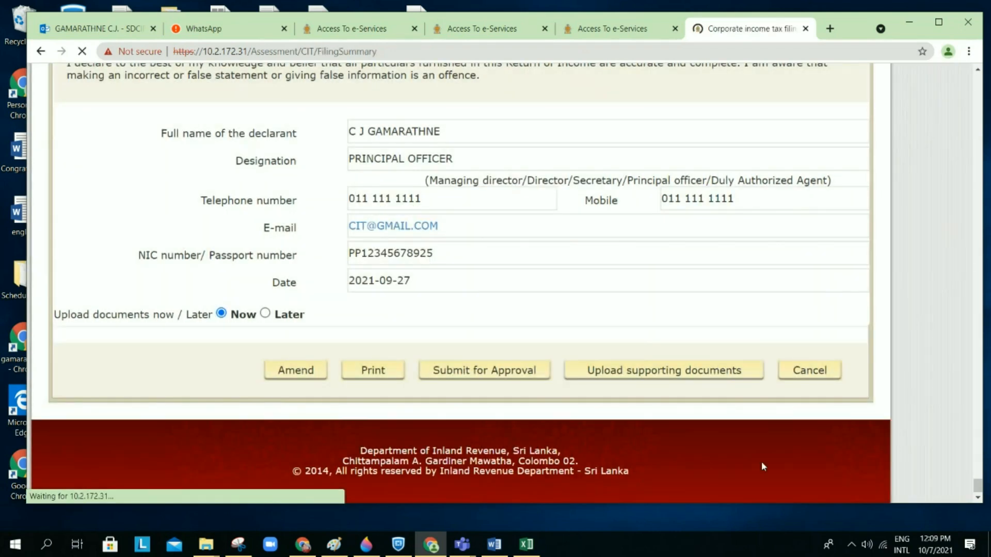
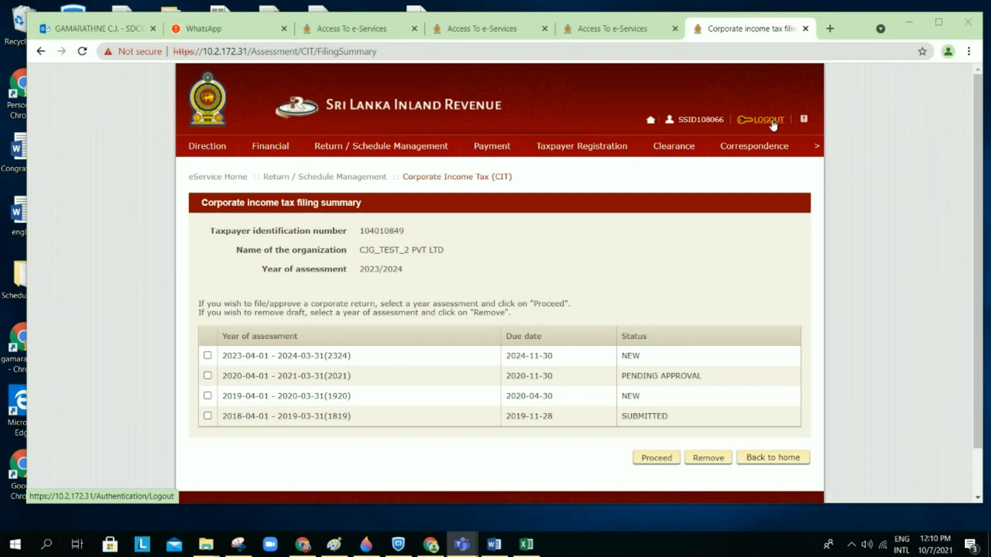
# Step: Sign out of the current RAMIS account using LOGOUT in the page header
pyautogui.click(771, 120)
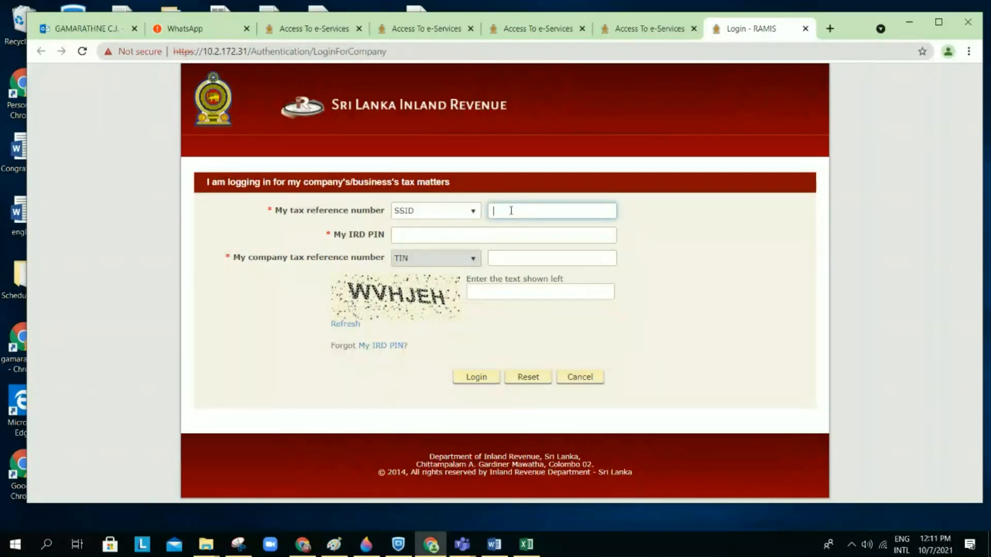
# Step: Log in as the company's approver with the SSID, IRD PIN, company TIN and captcha text
pyautogui.click(487, 236)
pyautogui.write('••••••••')
pyautogui.click(496, 258)
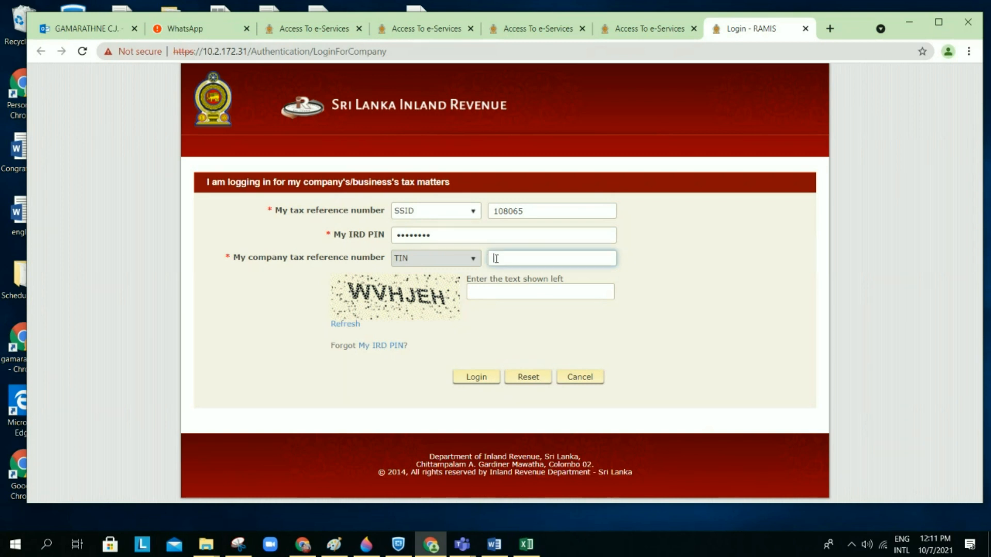
pyautogui.click(500, 290)
pyautogui.write('wvhj')
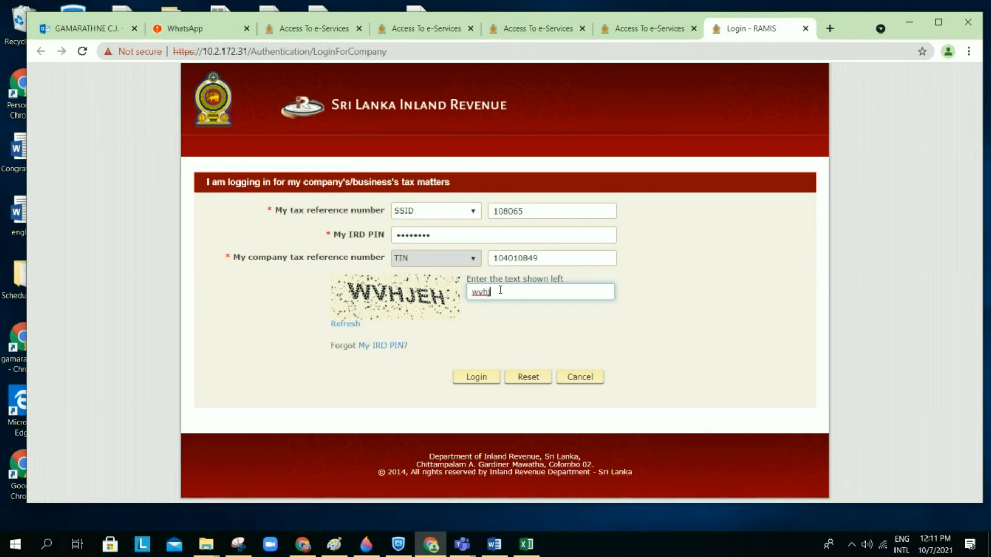
pyautogui.write('eh')
pyautogui.click(487, 379)
pyautogui.click(487, 380)
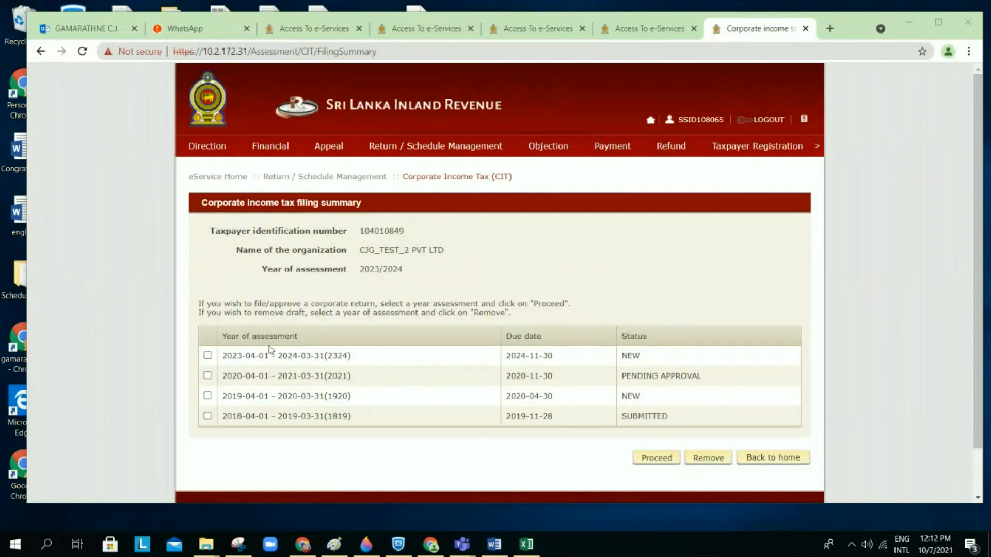
# Step: Select the pending-approval 2020-04-01 - 2021-03-31 year and proceed to open its return, confirming Yes
pyautogui.click(207, 376)
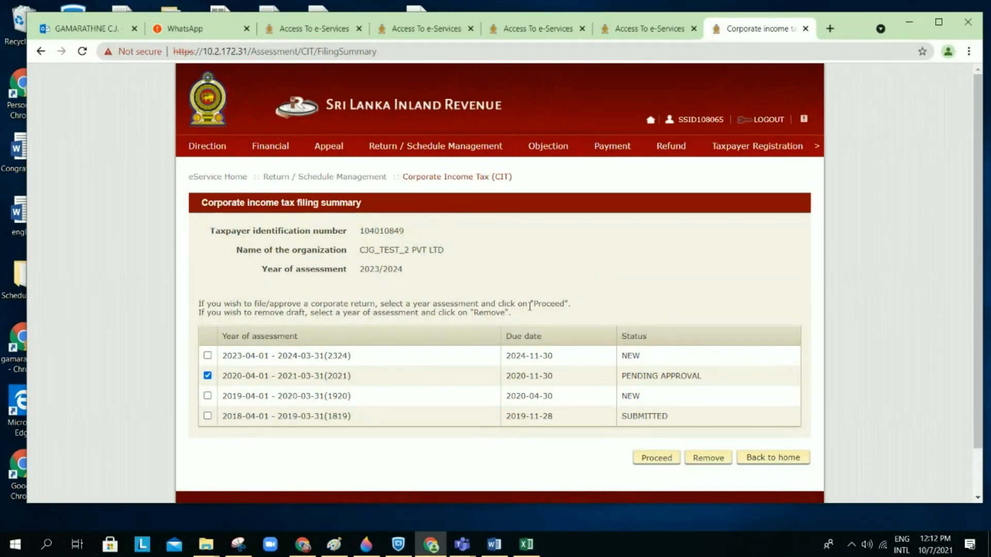
pyautogui.scroll(-2, 530, 306)
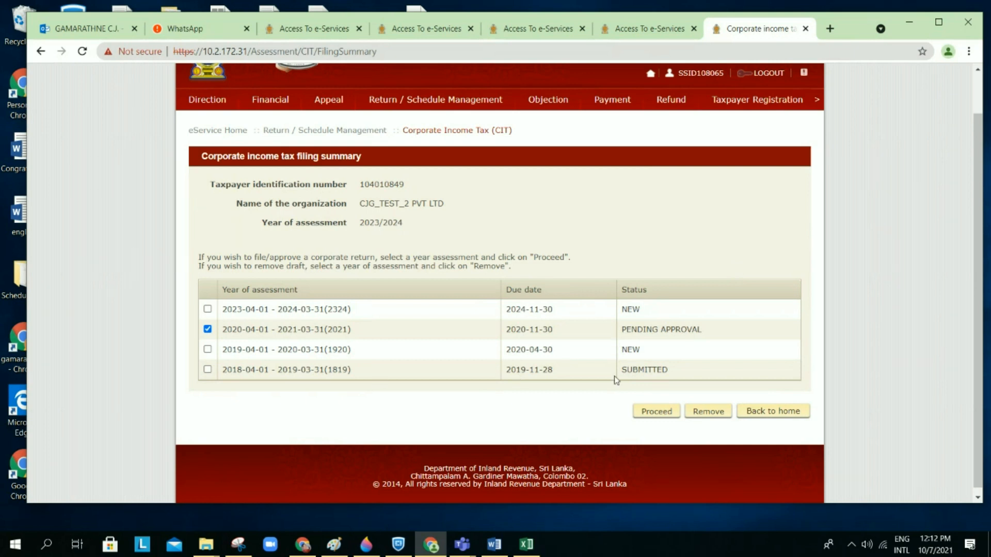
pyautogui.moveTo(625, 333); pyautogui.dragTo(710, 331)
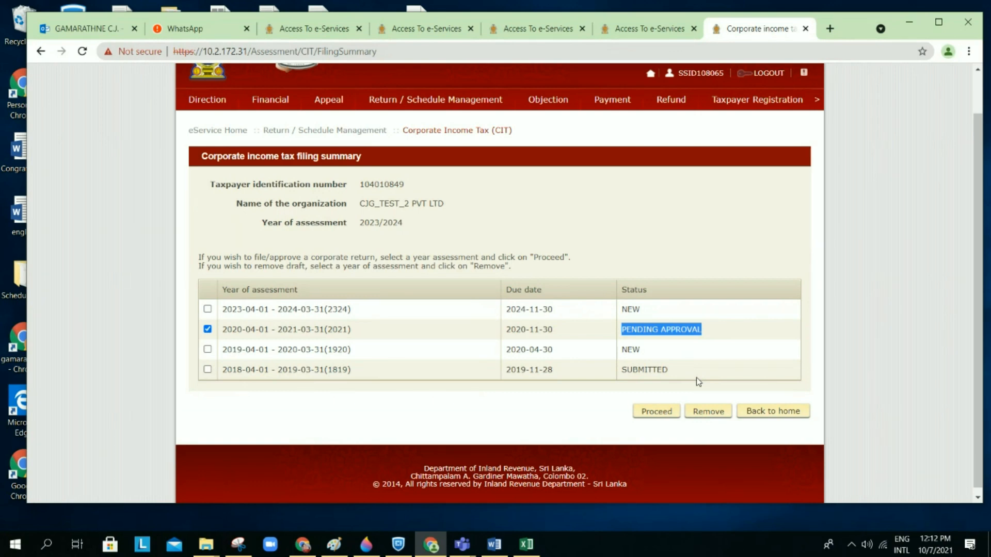
pyautogui.click(665, 414)
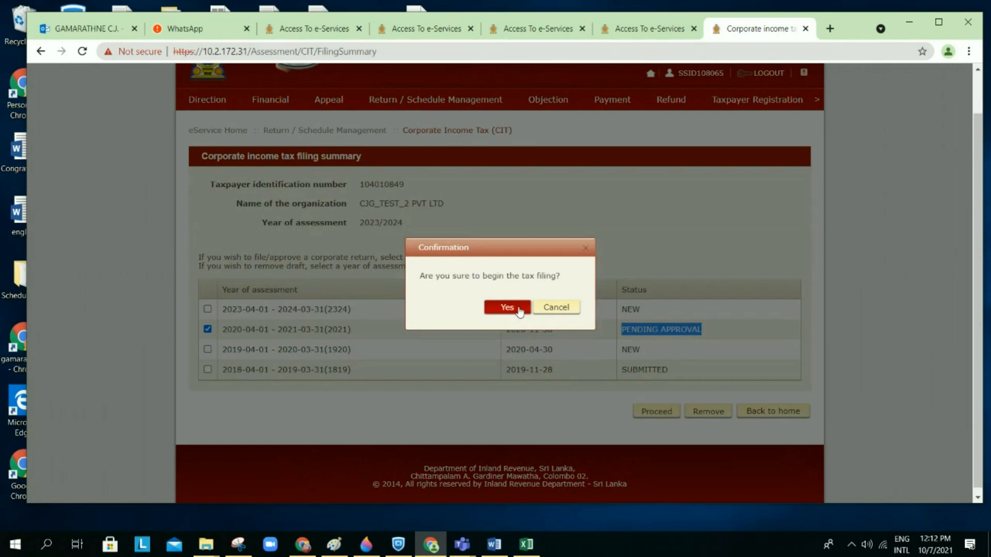
pyautogui.click(519, 311)
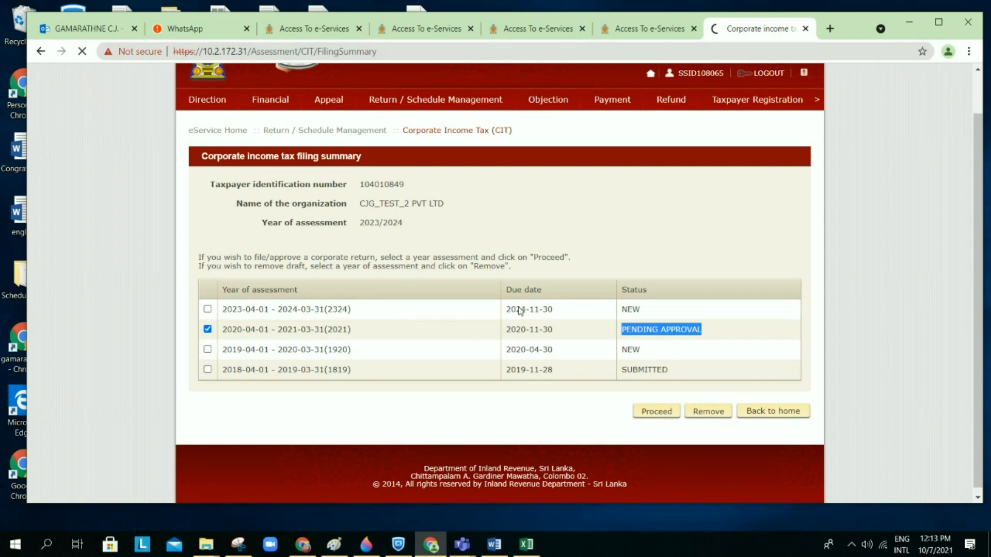
pyautogui.scroll(-7, 583, 314)
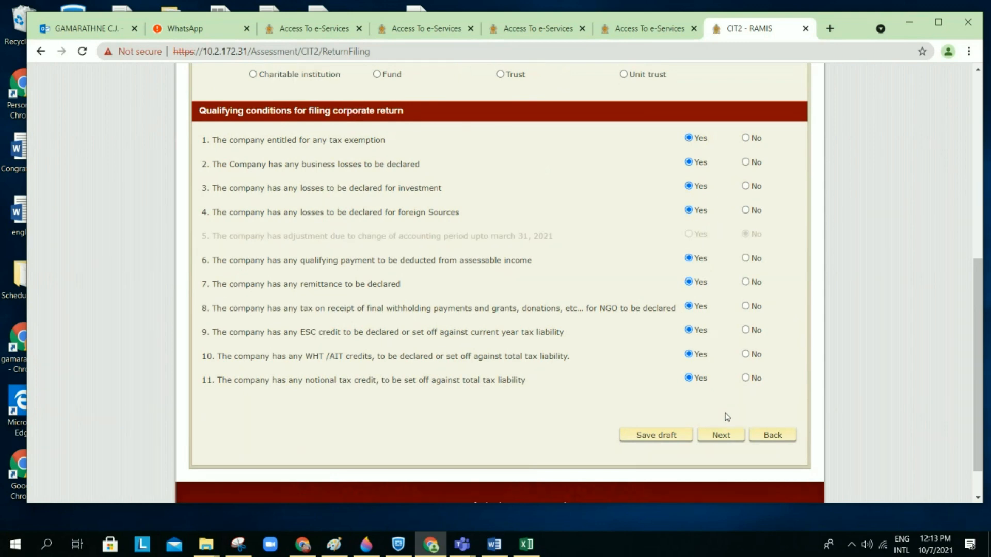
# Step: Save the qualifying-conditions page as a draft and acknowledge the saved notice
pyautogui.click(718, 438)
pyautogui.click(718, 438)
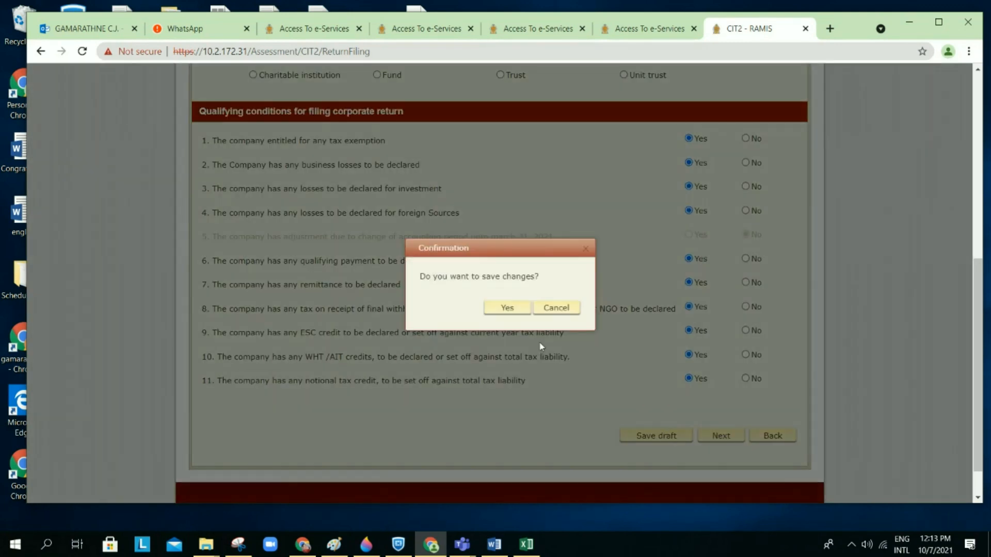
pyautogui.click(518, 308)
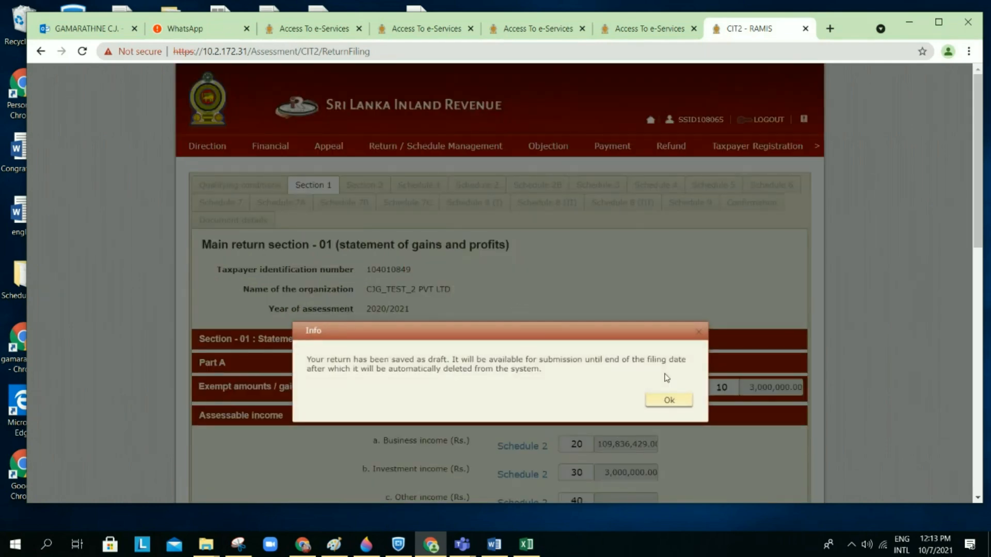
pyautogui.click(665, 400)
pyautogui.scroll(-12, 662, 405)
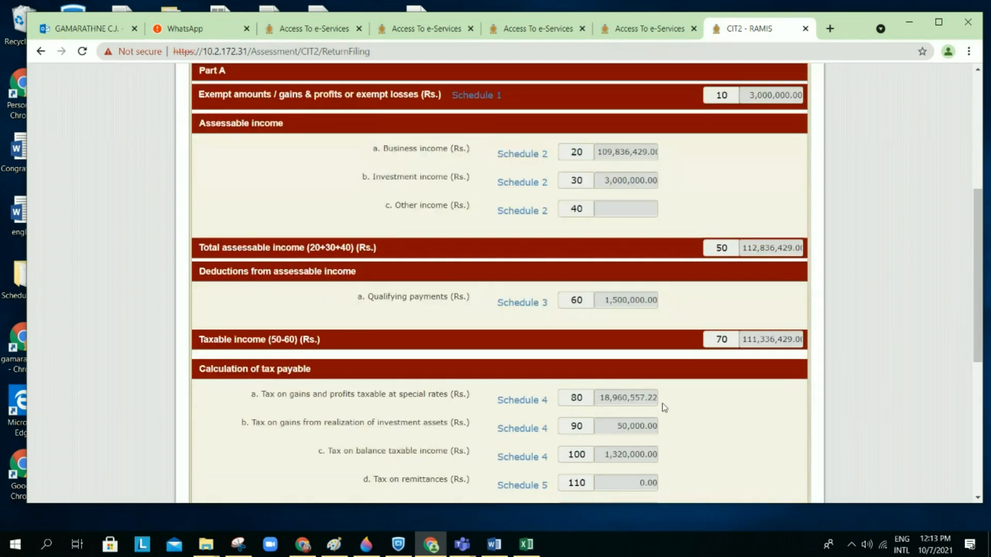
# Step: Back in the browser, save the next section of the return as a draft and dismiss the notice
pyautogui.press('super+Tab')
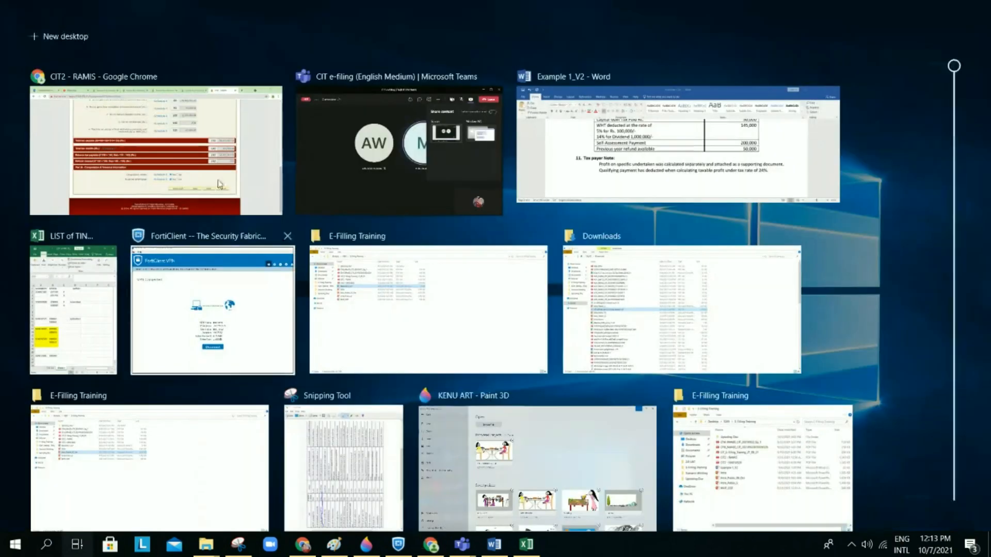
pyautogui.click(217, 180)
pyautogui.scroll(5, 473, 273)
pyautogui.scroll(-5, 474, 271)
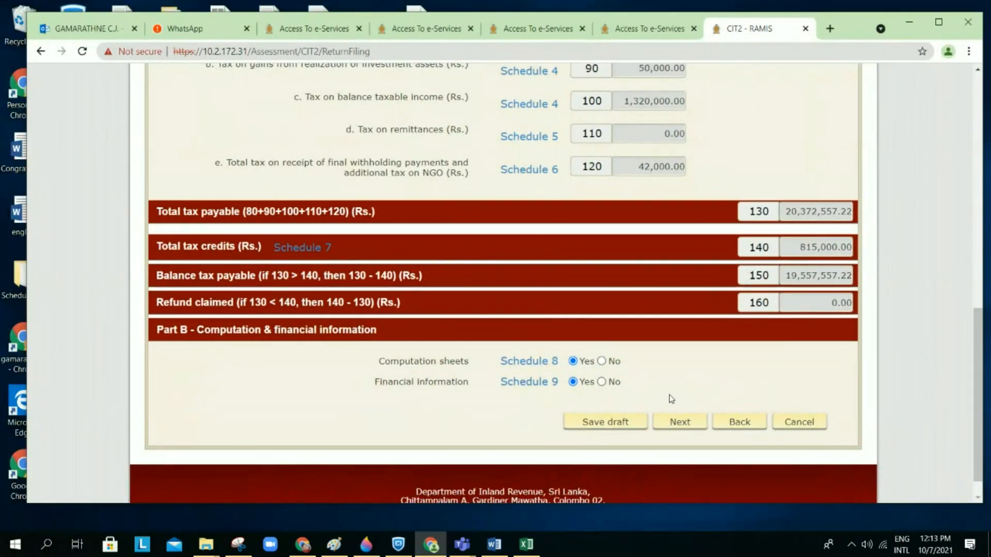
pyautogui.click(679, 422)
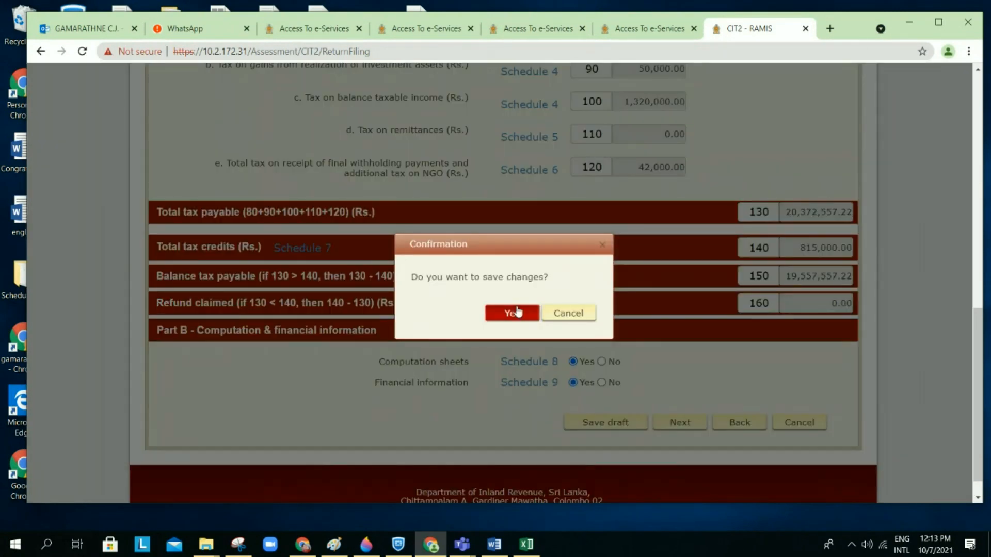
pyautogui.click(517, 312)
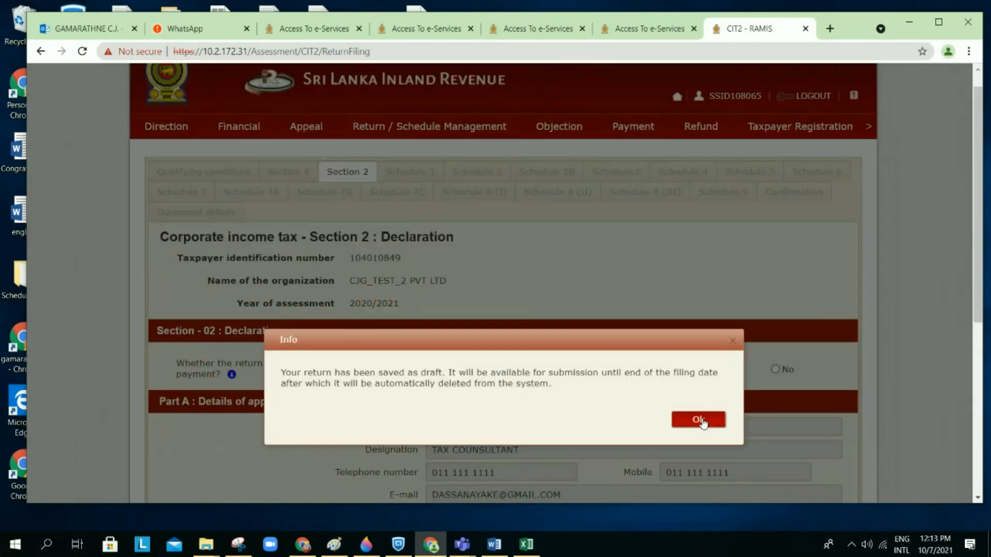
pyautogui.click(700, 419)
pyautogui.scroll(-4, 687, 367)
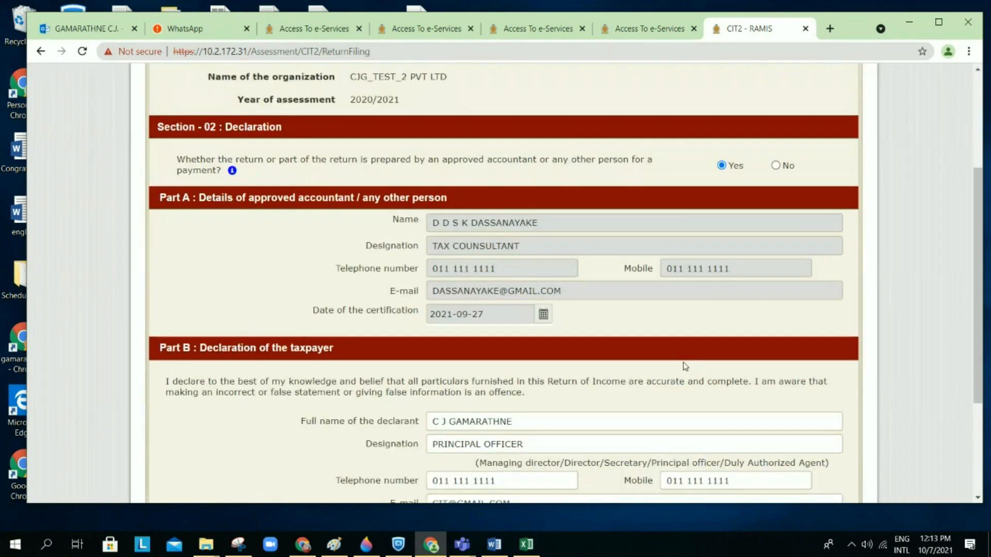
pyautogui.scroll(-3, 685, 367)
# Step: Recheck the Section 1 tax calculation and Schedule 9, then save the draft and move to confirmation
pyautogui.click(814, 387)
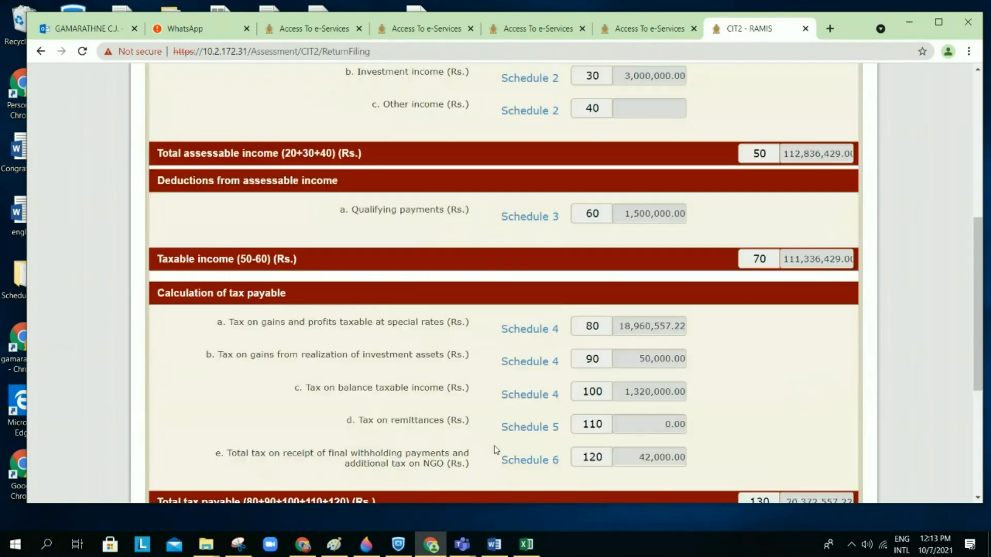
pyautogui.scroll(-5, 494, 450)
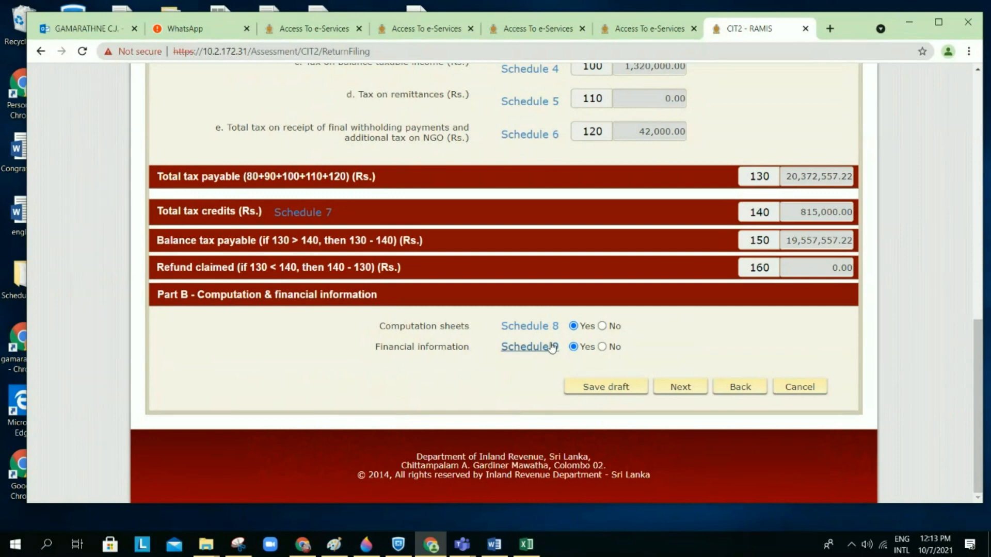
pyautogui.click(553, 347)
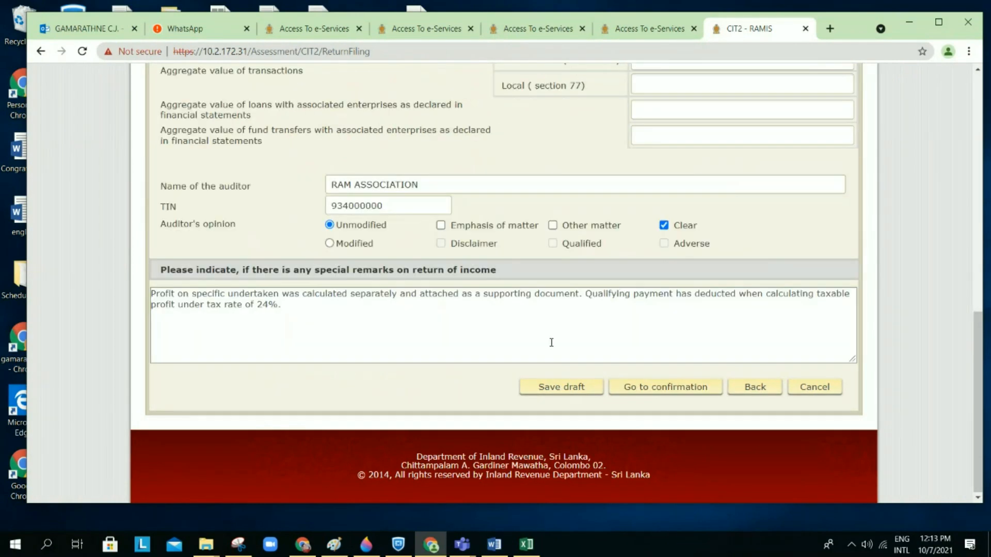
pyautogui.click(680, 389)
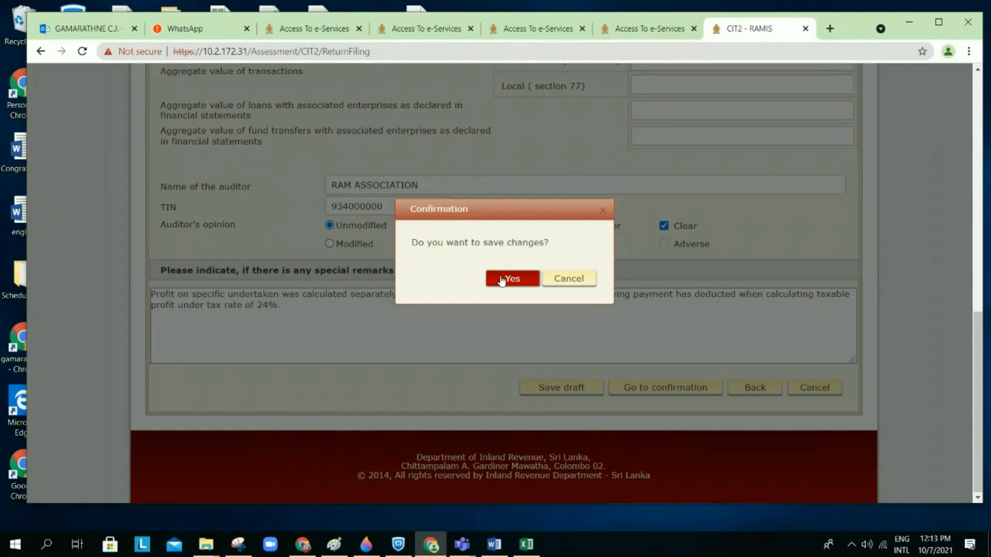
pyautogui.click(502, 279)
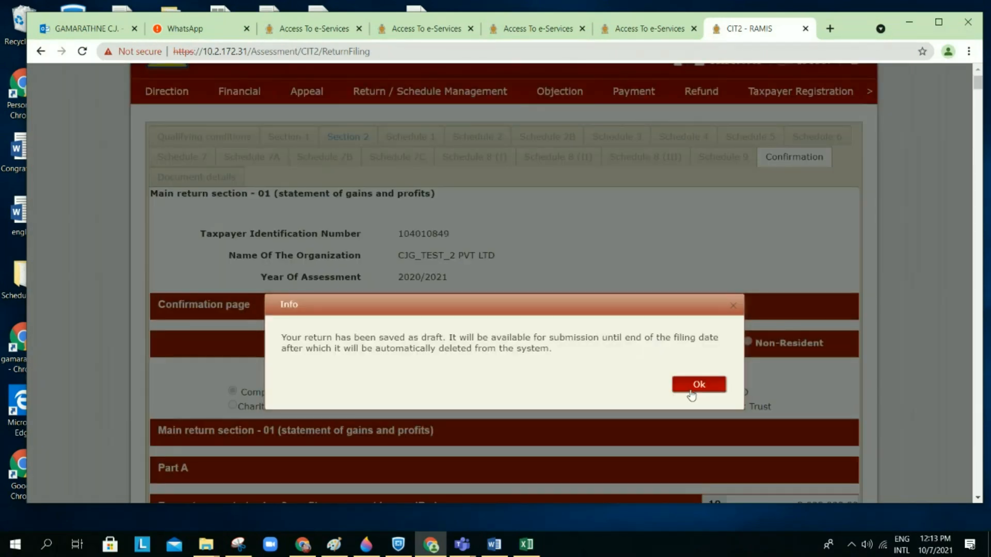
pyautogui.click(690, 392)
# Step: Scroll through the tax calculation and every schedule down to the taxpayer declaration and action buttons
pyautogui.scroll(-12, 691, 393)
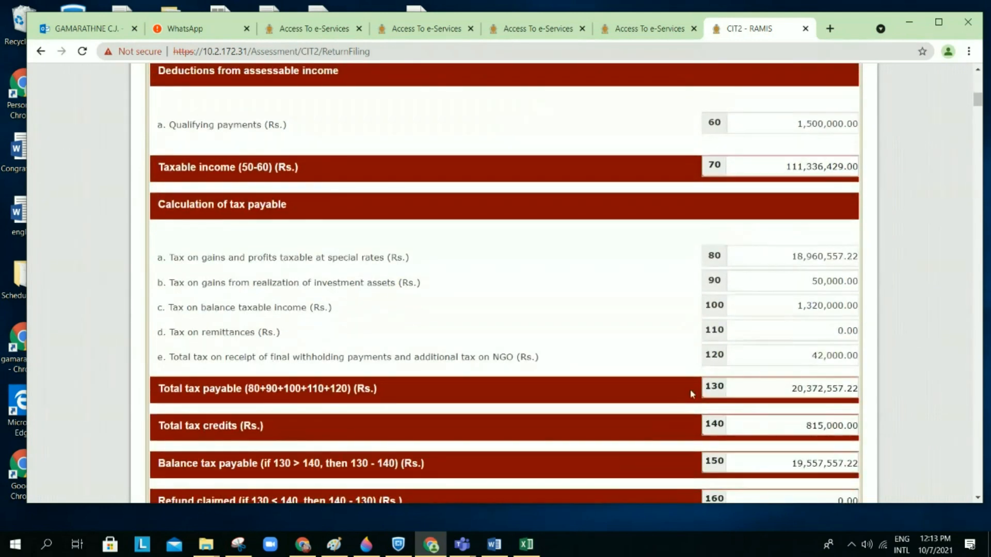
pyautogui.scroll(-15, 690, 391)
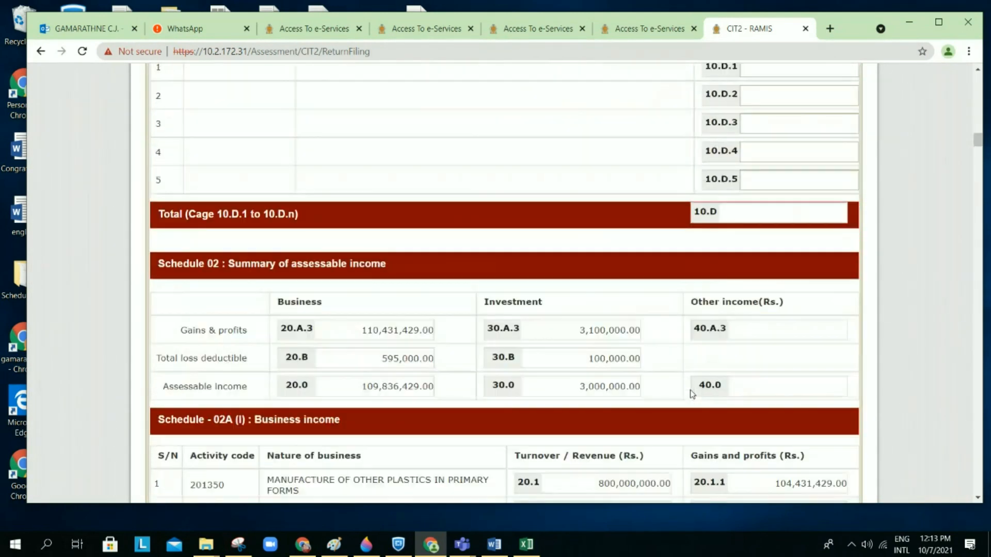
pyautogui.scroll(-15, 692, 394)
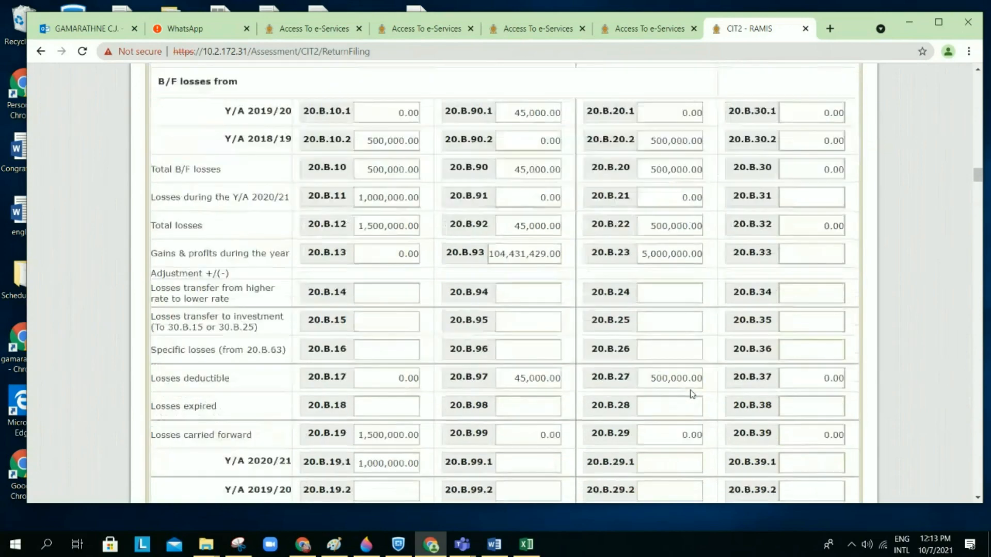
pyautogui.scroll(-12, 692, 395)
pyautogui.scroll(-15, 692, 394)
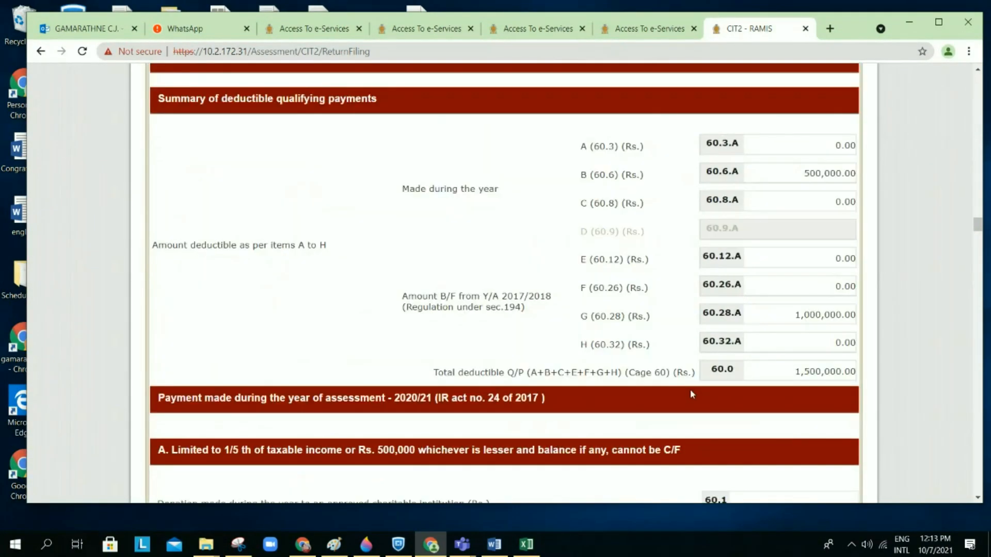
pyautogui.scroll(-20, 692, 394)
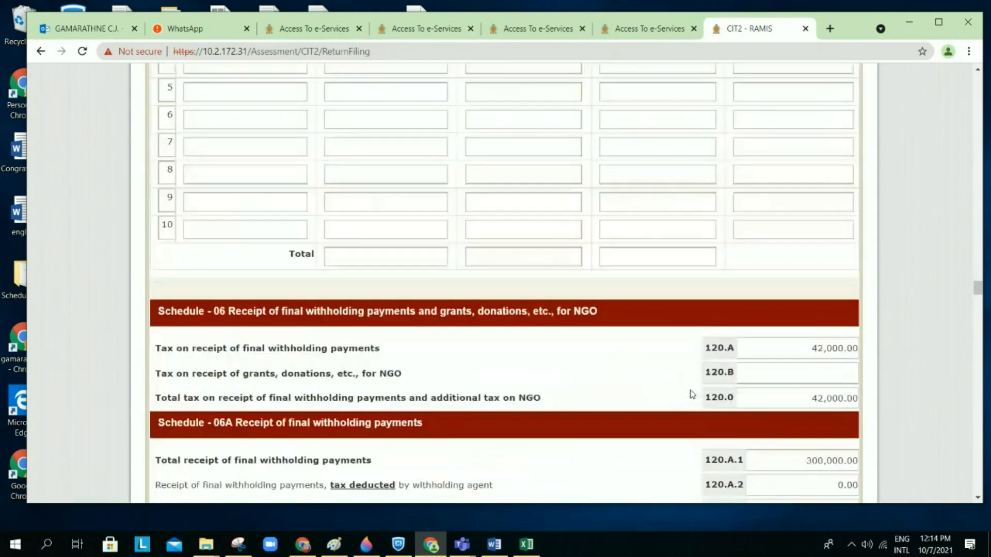
pyautogui.scroll(-20, 692, 394)
pyautogui.scroll(-20, 692, 395)
pyautogui.scroll(-20, 692, 395)
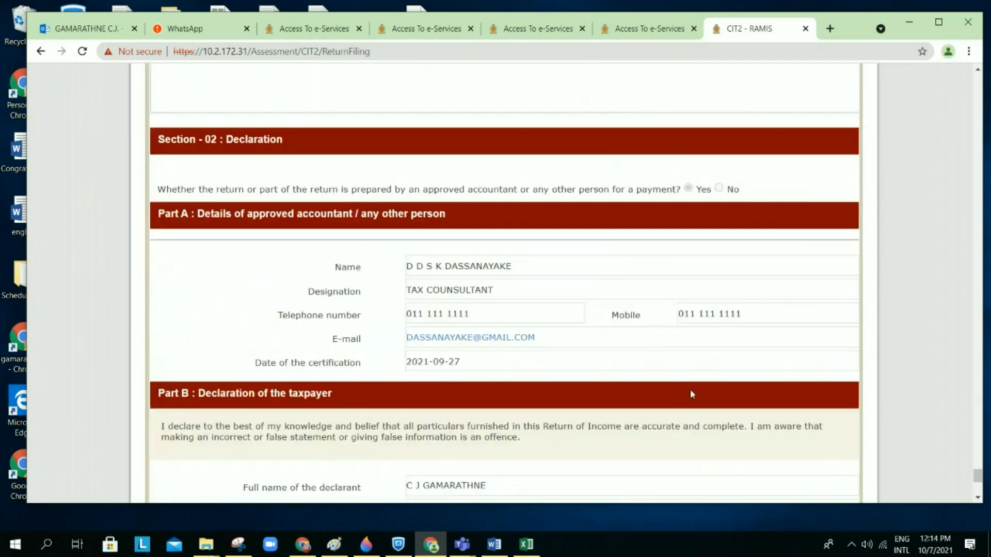
pyautogui.scroll(-5, 692, 394)
pyautogui.scroll(-3, 692, 395)
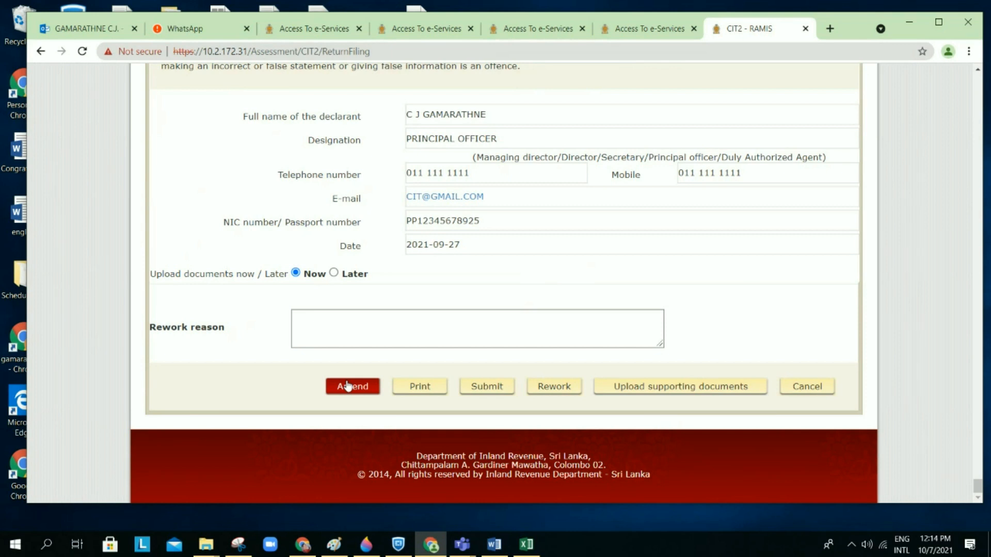
# Step: Print the return to PDF, saving it as CIT2 - RAMIS_07Cot in E-Filling Training
pyautogui.click(427, 389)
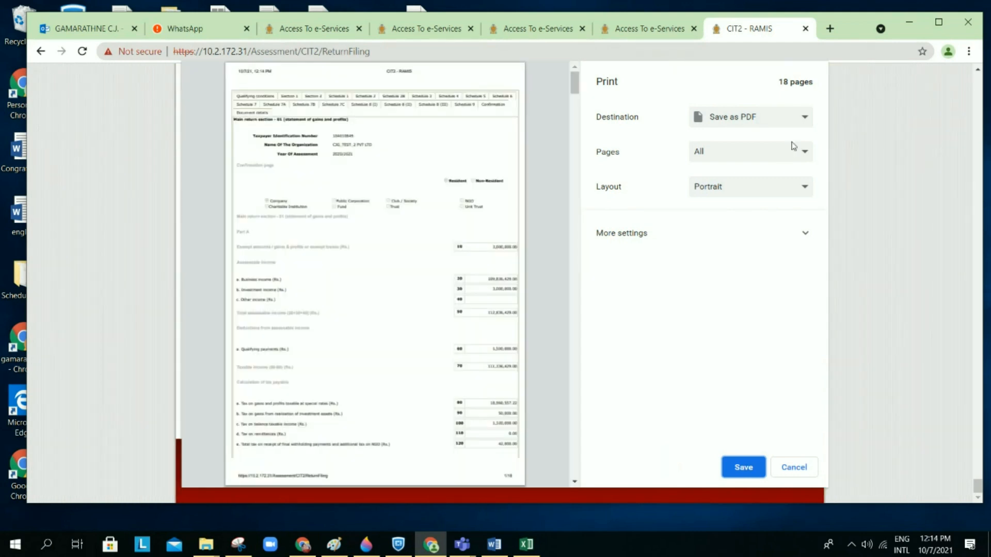
pyautogui.click(742, 469)
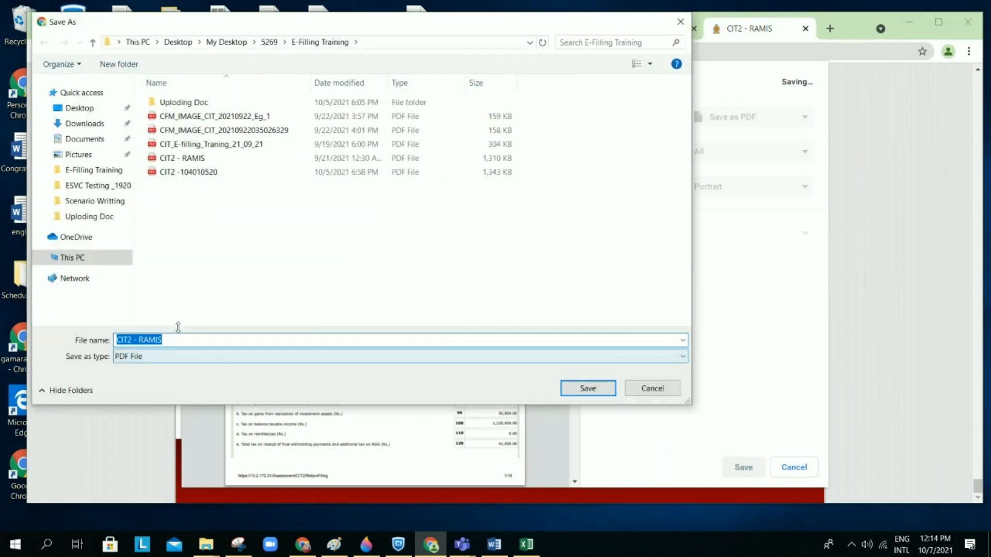
pyautogui.click(175, 338)
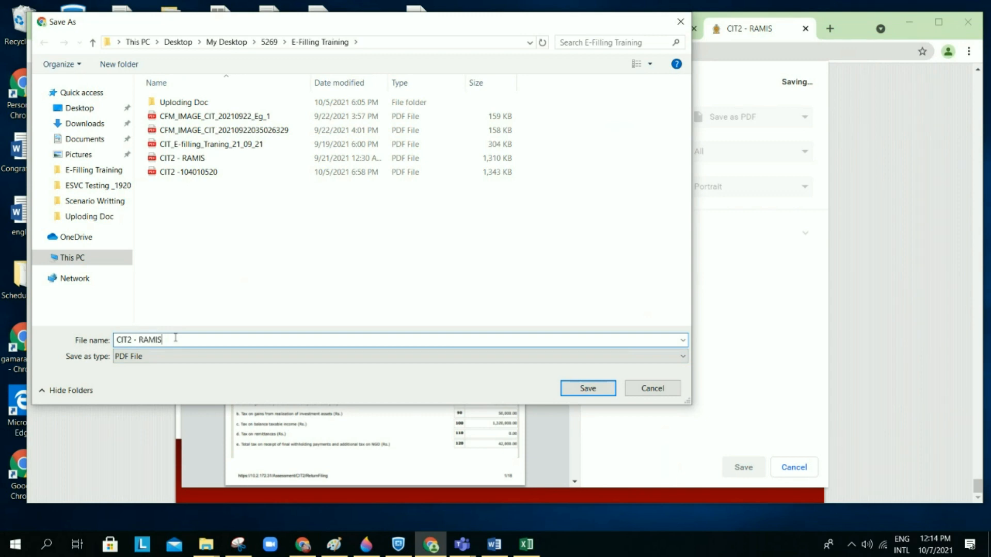
pyautogui.write('_07Cot')
pyautogui.click(583, 389)
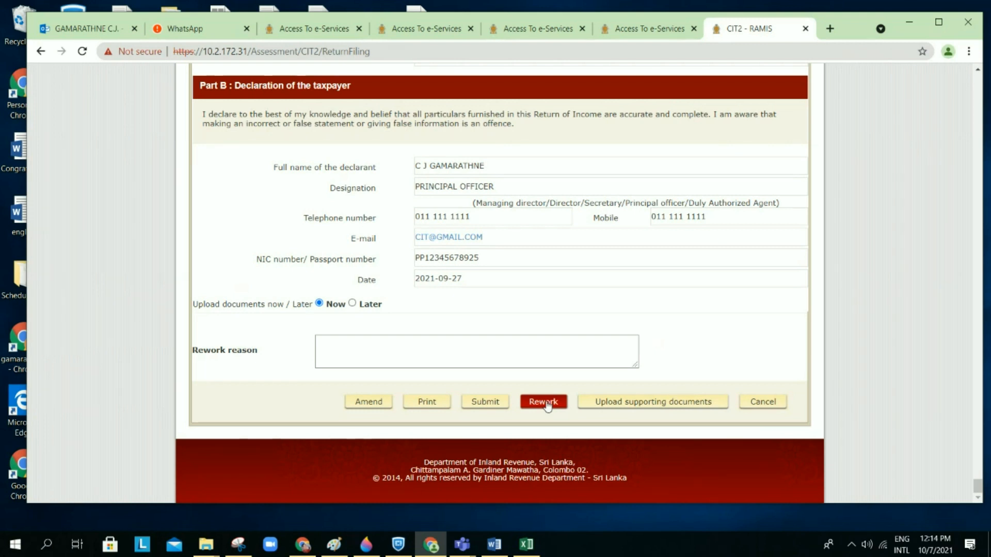
# Step: Choose Rework, then Submit the 2020/2021 return to raise the save-changes confirmation
pyautogui.click(548, 406)
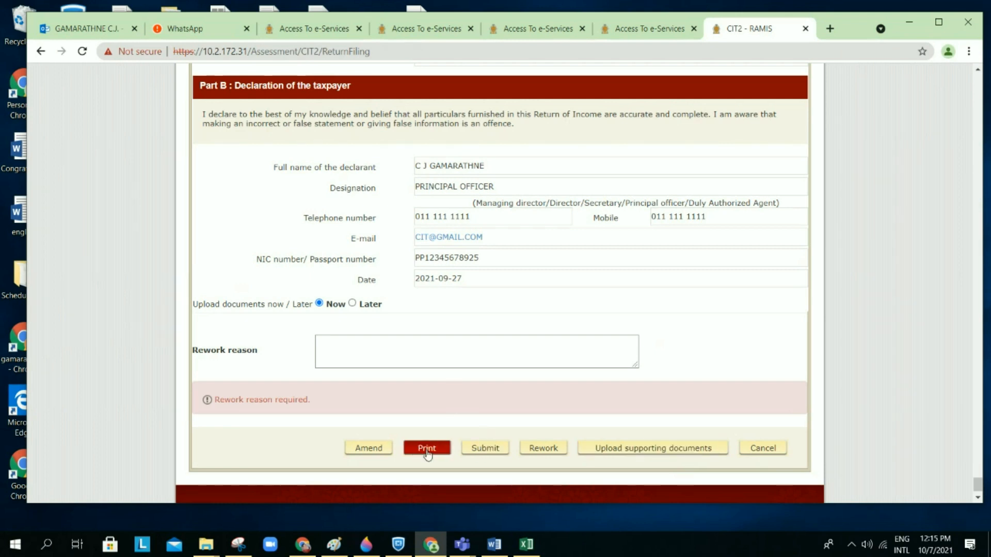
pyautogui.click(492, 450)
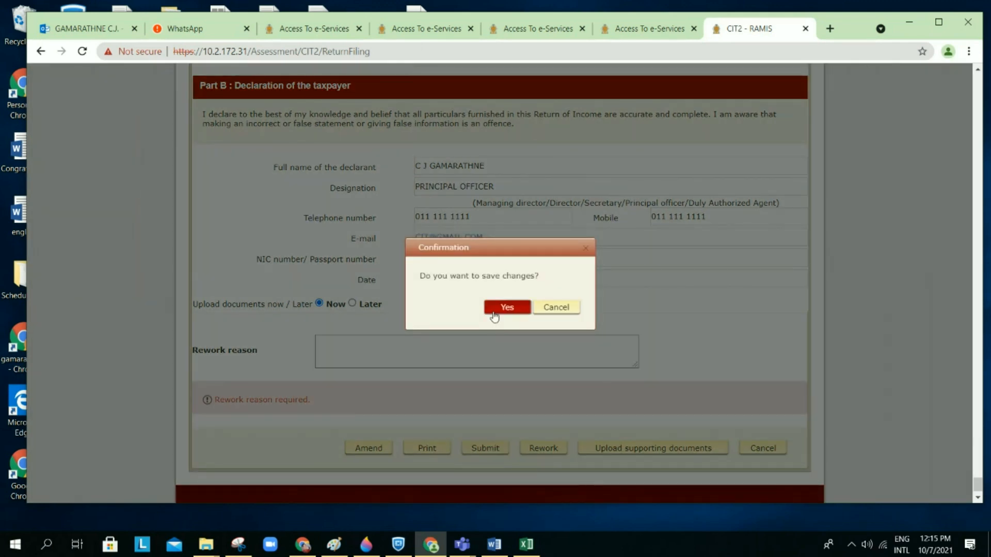
pyautogui.click(494, 312)
pyautogui.scroll(-1, 500, 312)
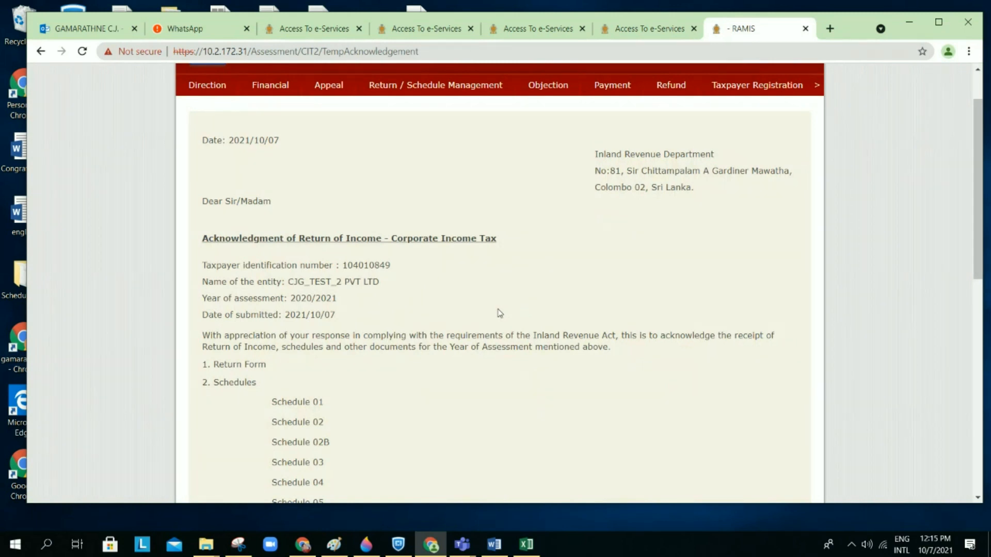
pyautogui.scroll(-1, 499, 313)
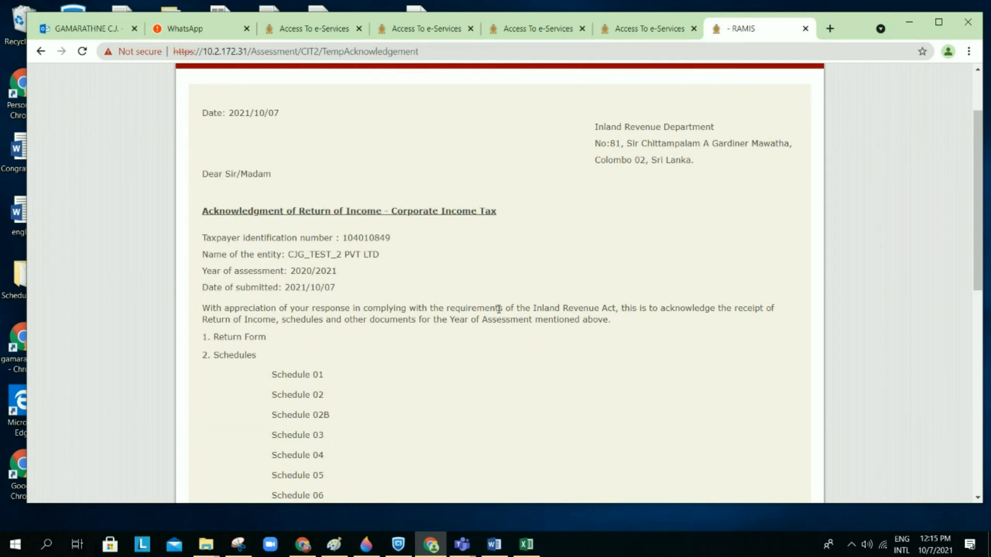
pyautogui.scroll(-1, 499, 309)
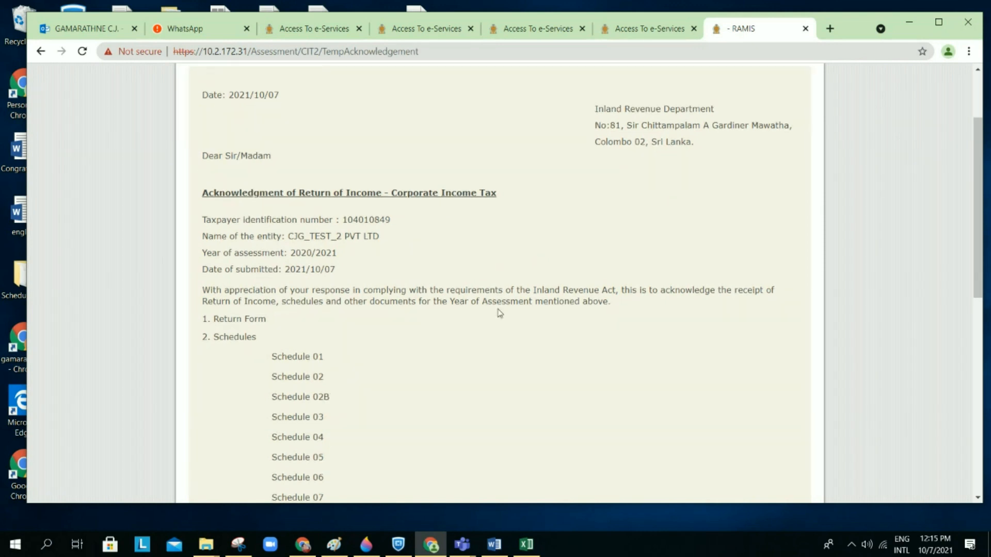
pyautogui.scroll(-3, 499, 313)
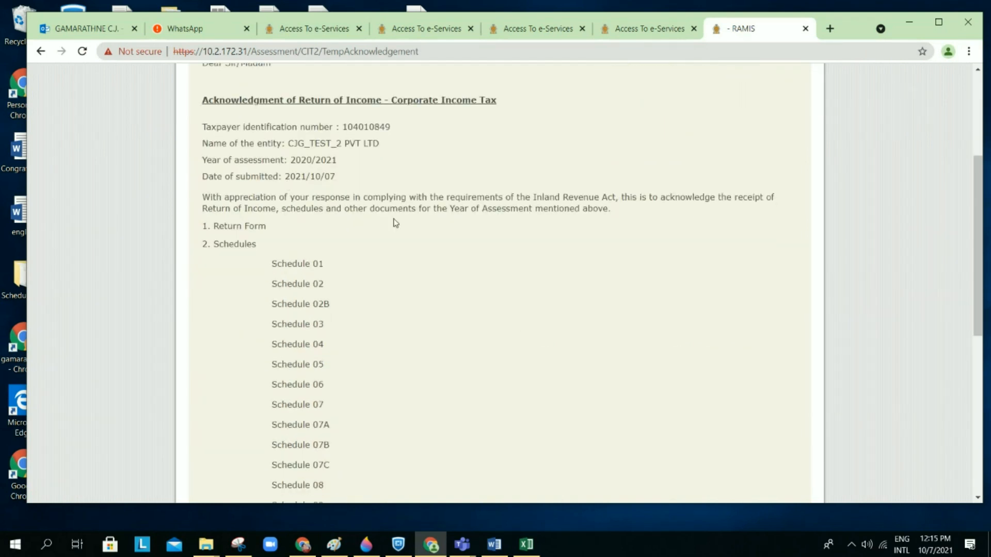
pyautogui.scroll(-6, 383, 345)
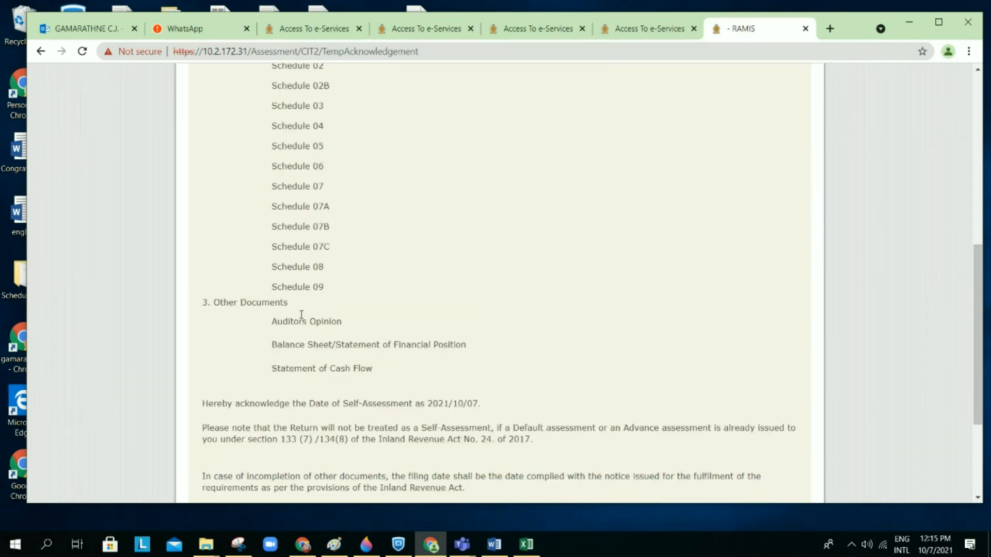
pyautogui.scroll(-3, 390, 391)
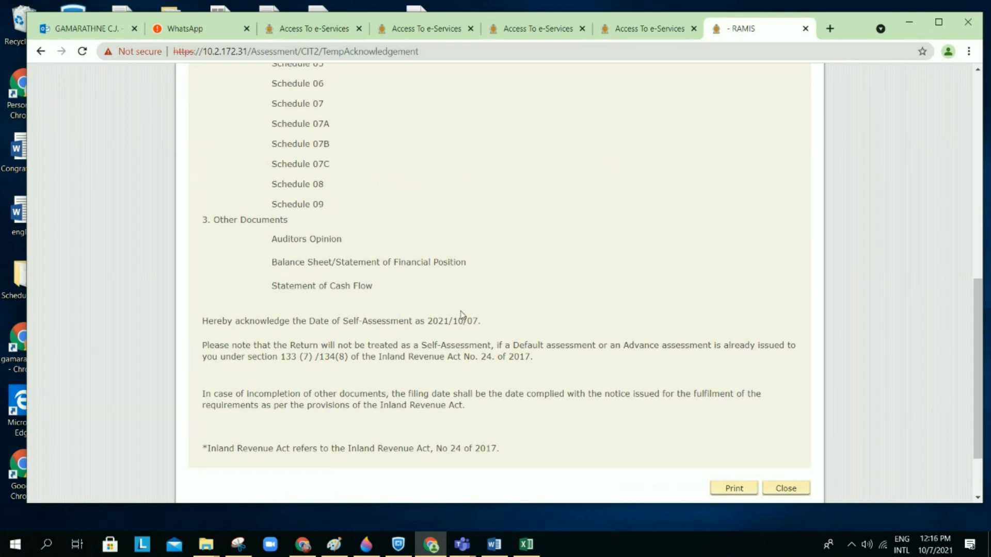
pyautogui.scroll(1, 461, 311)
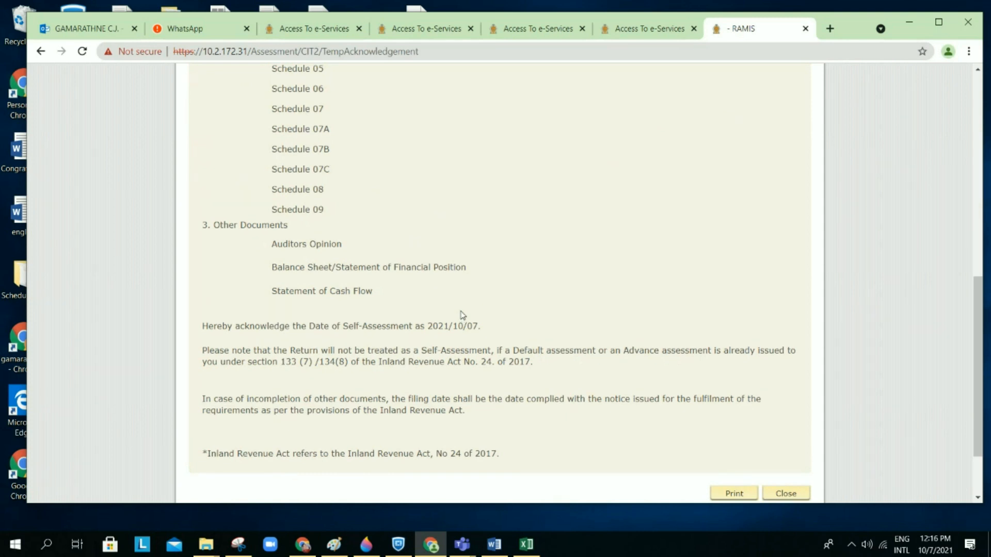
pyautogui.scroll(1, 463, 314)
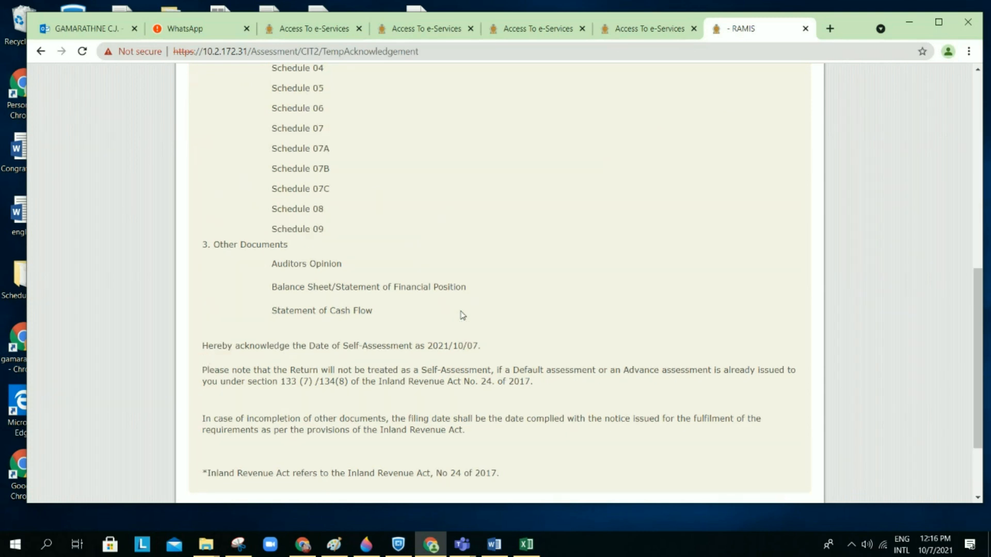
pyautogui.scroll(-3, 462, 314)
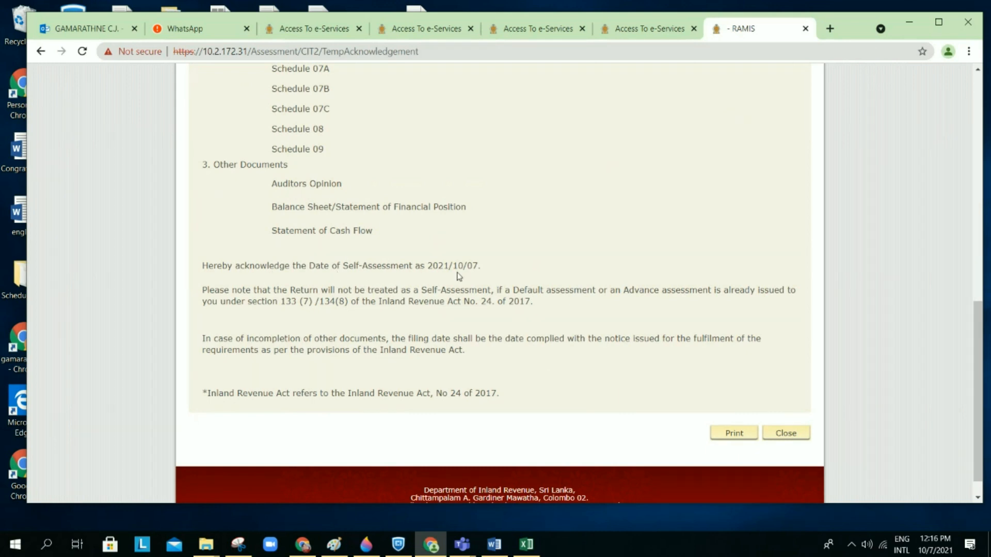
pyautogui.moveTo(482, 266); pyautogui.dragTo(410, 274)
pyautogui.click(549, 273)
pyautogui.moveTo(550, 313); pyautogui.dragTo(489, 311)
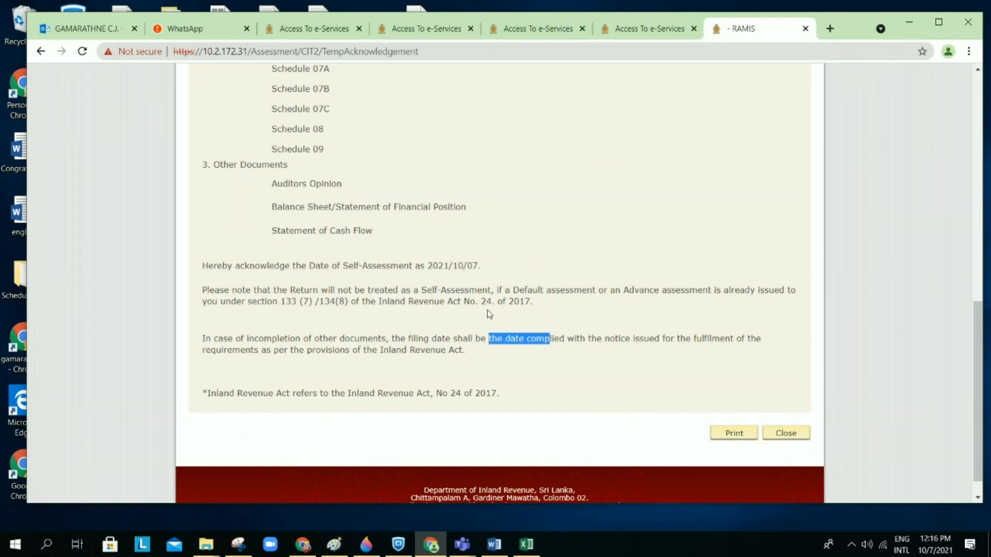
pyautogui.click(561, 315)
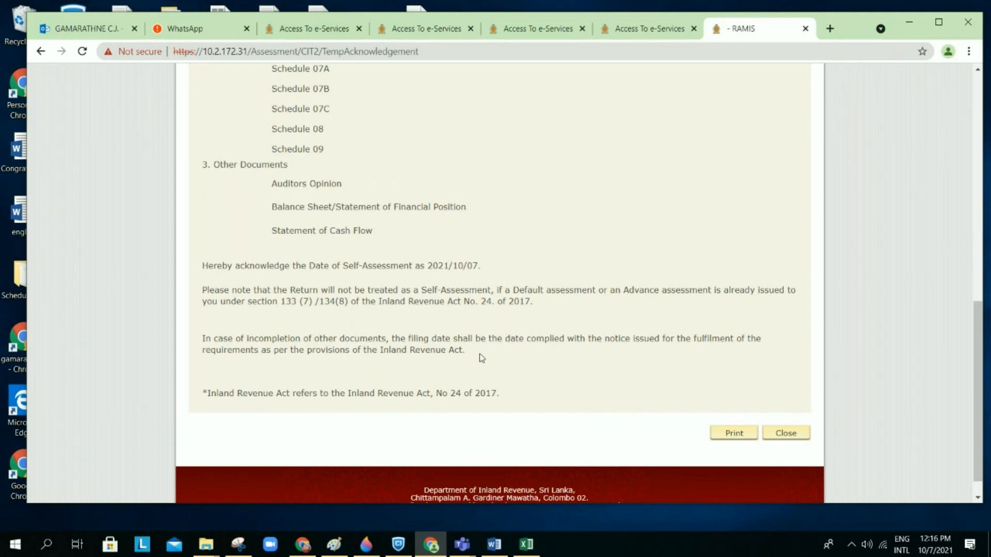
pyautogui.moveTo(468, 354); pyautogui.dragTo(203, 339)
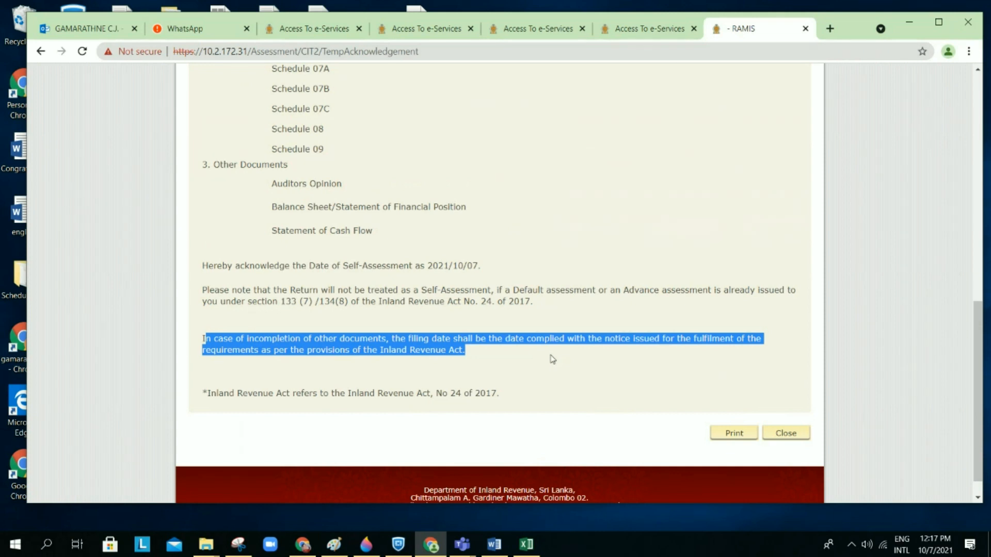
pyautogui.click(612, 242)
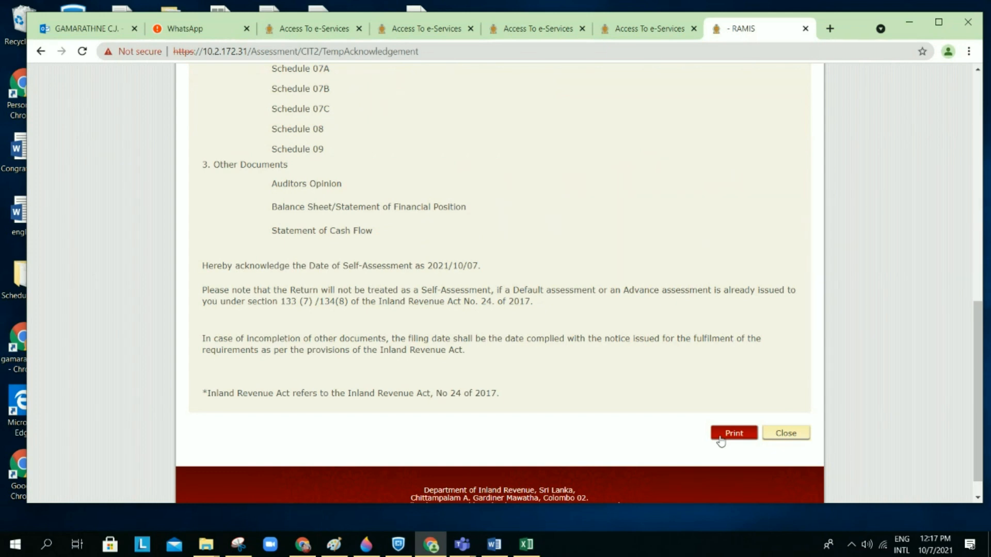
# Step: Print the acknowledgment page to a PDF named Ack_07 in the E-Filling Training folder
pyautogui.scroll(1, 642, 320)
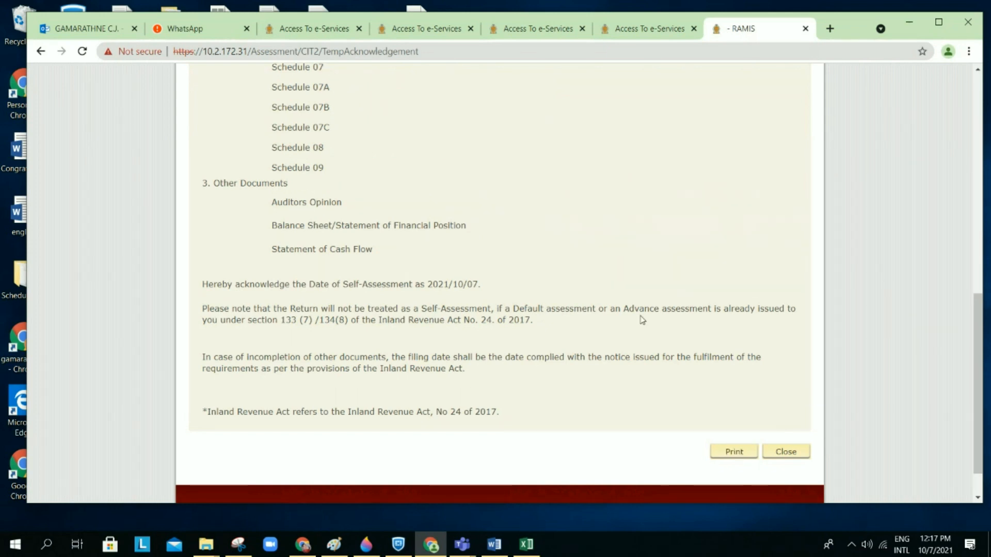
pyautogui.scroll(6, 642, 320)
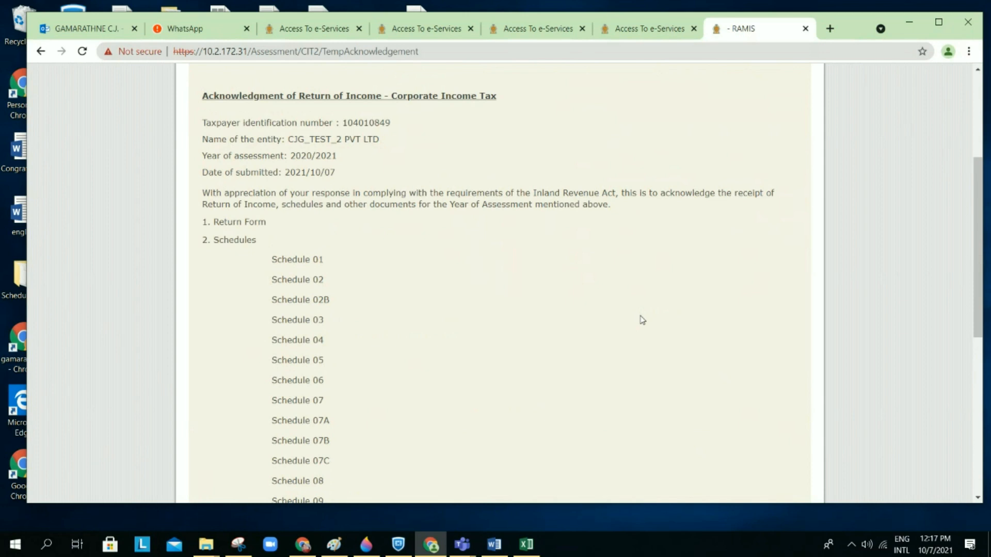
pyautogui.scroll(-8, 642, 320)
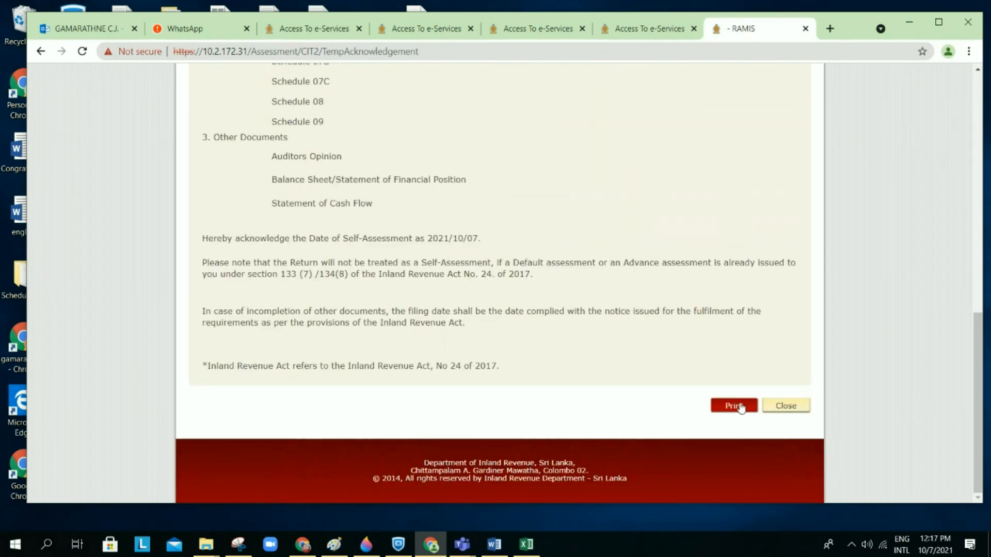
pyautogui.click(734, 406)
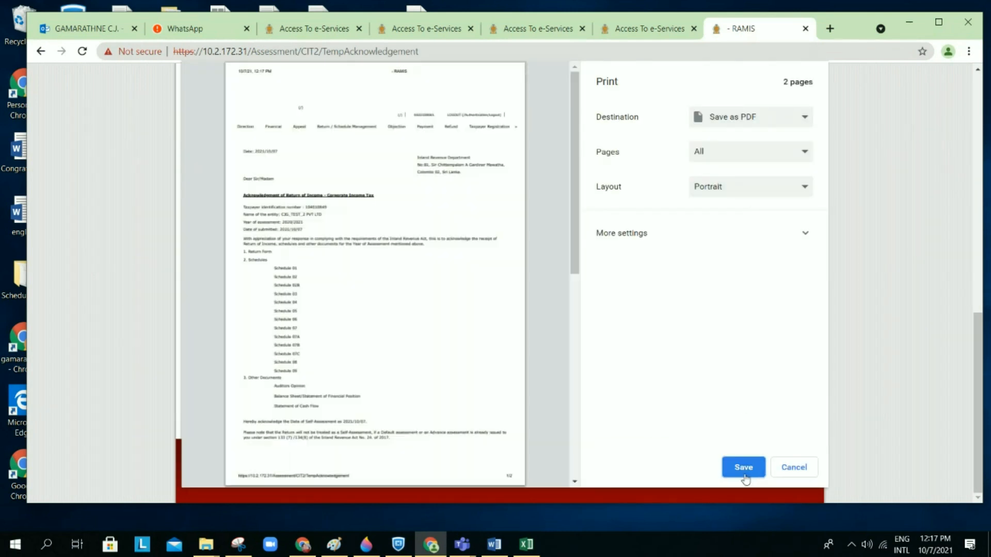
pyautogui.click(746, 473)
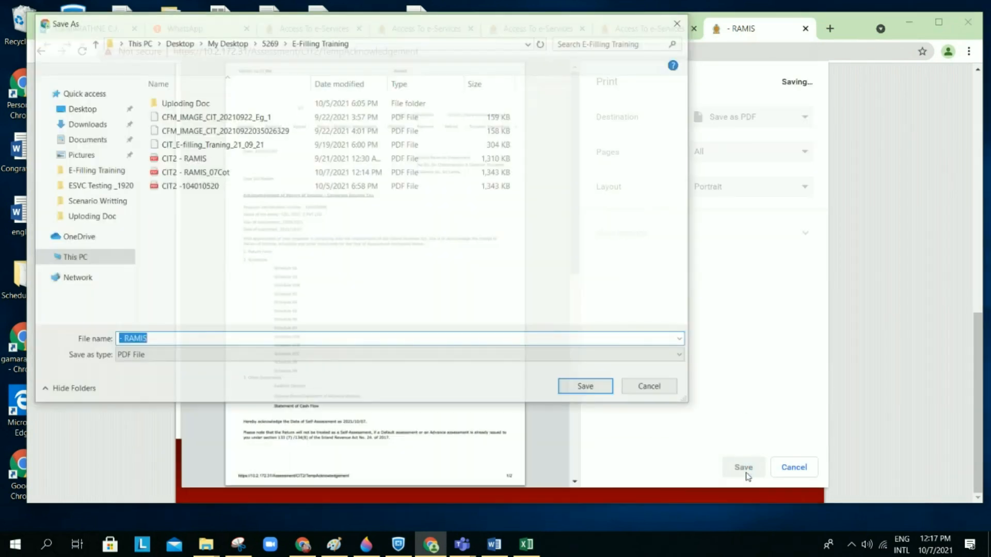
pyautogui.write('Ack_07')
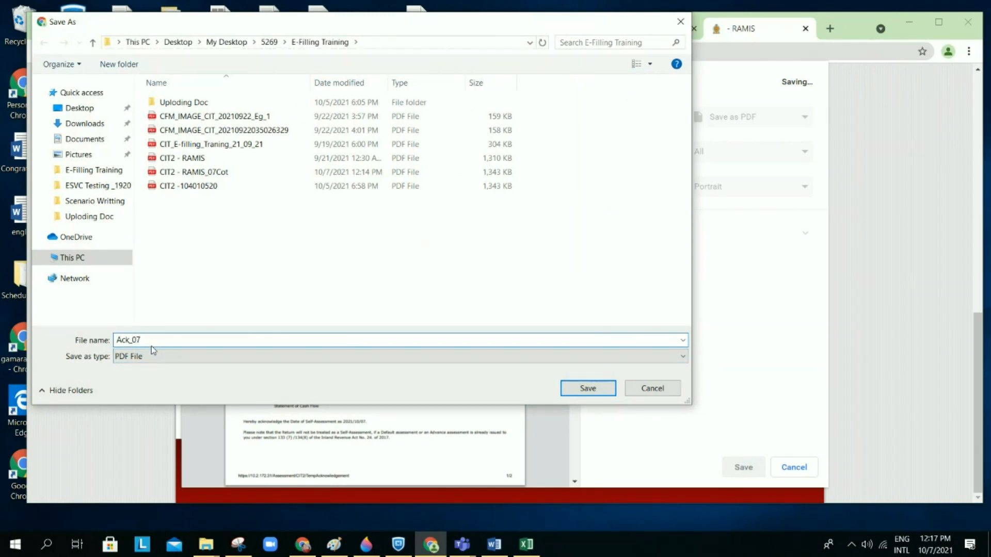
pyautogui.click(588, 388)
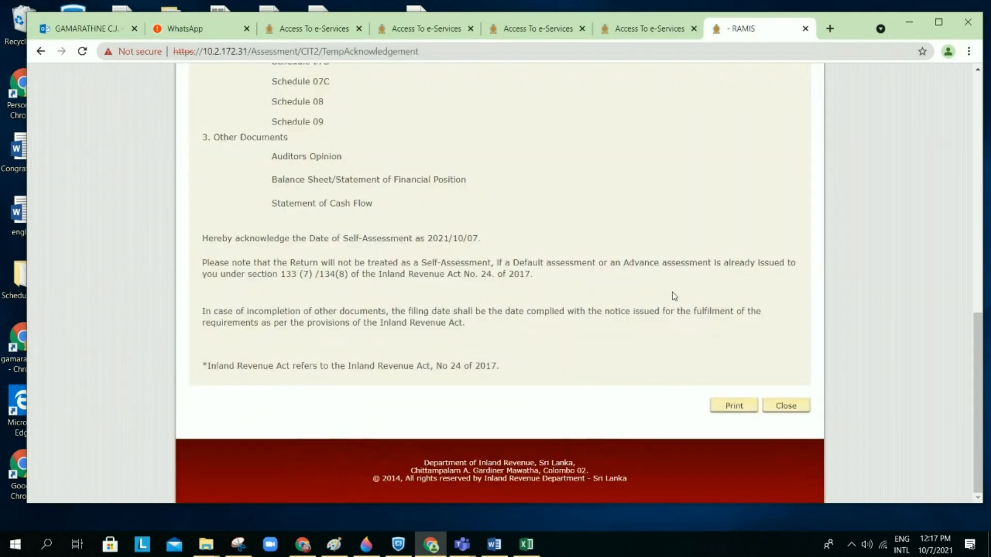
# Step: Open the Corporate Income Tax (CIT) filing summary and check that 2020/2021 shows SUBMITTED
pyautogui.scroll(3, 674, 296)
pyautogui.scroll(4, 674, 295)
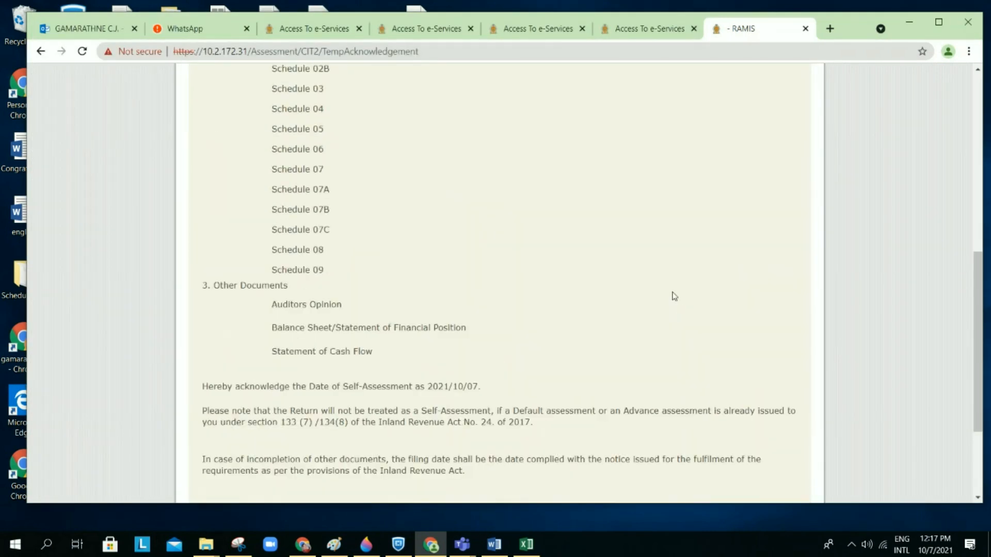
pyautogui.scroll(5, 674, 296)
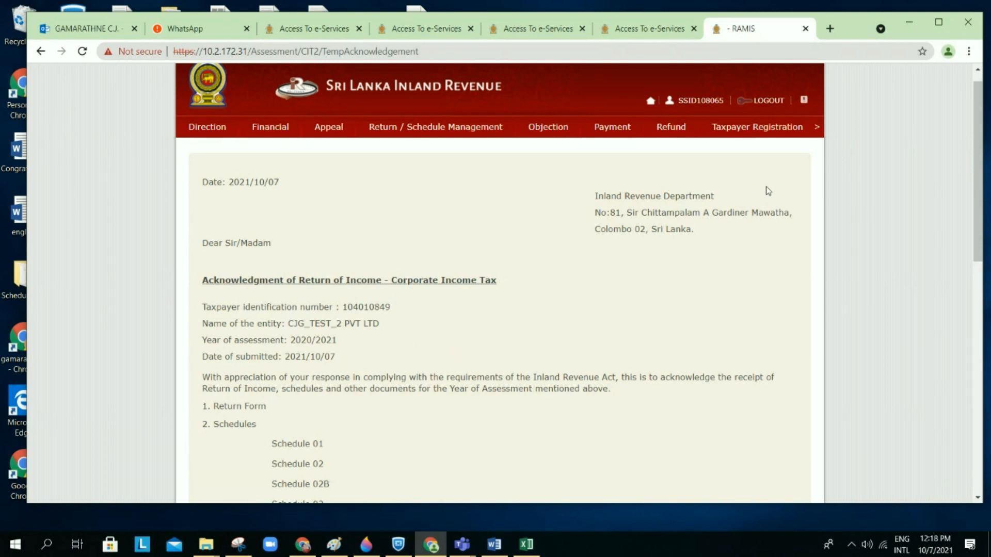
pyautogui.scroll(-1, 768, 191)
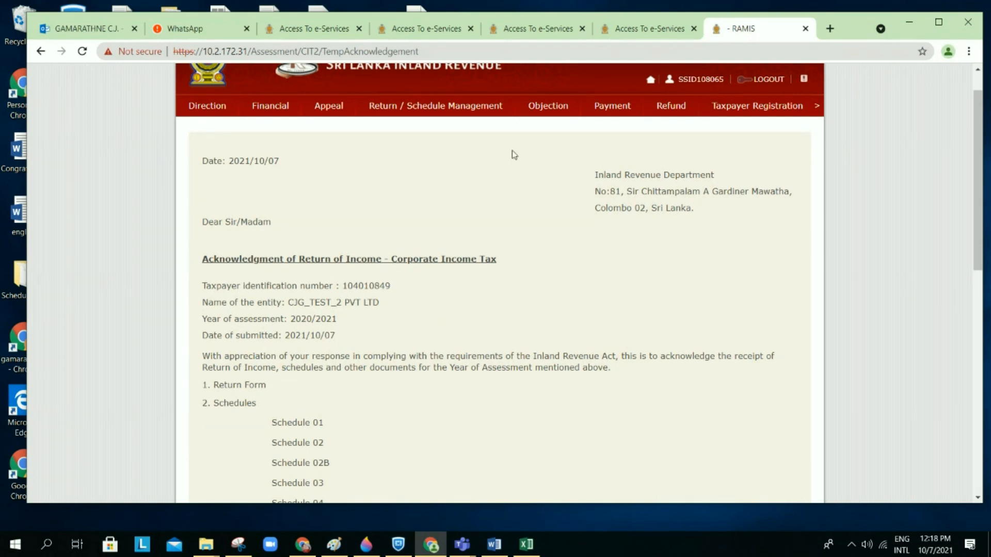
pyautogui.moveTo(420, 109)
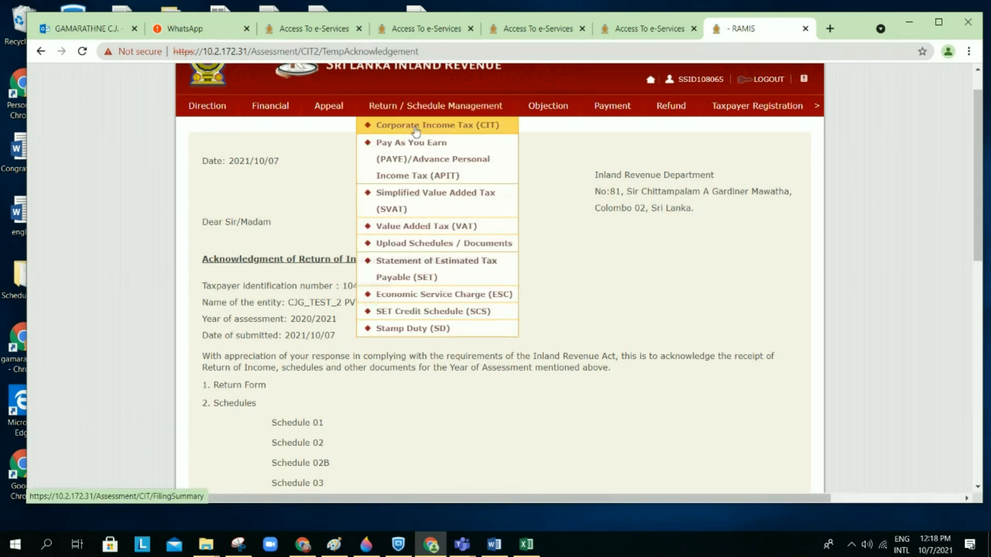
pyautogui.click(416, 128)
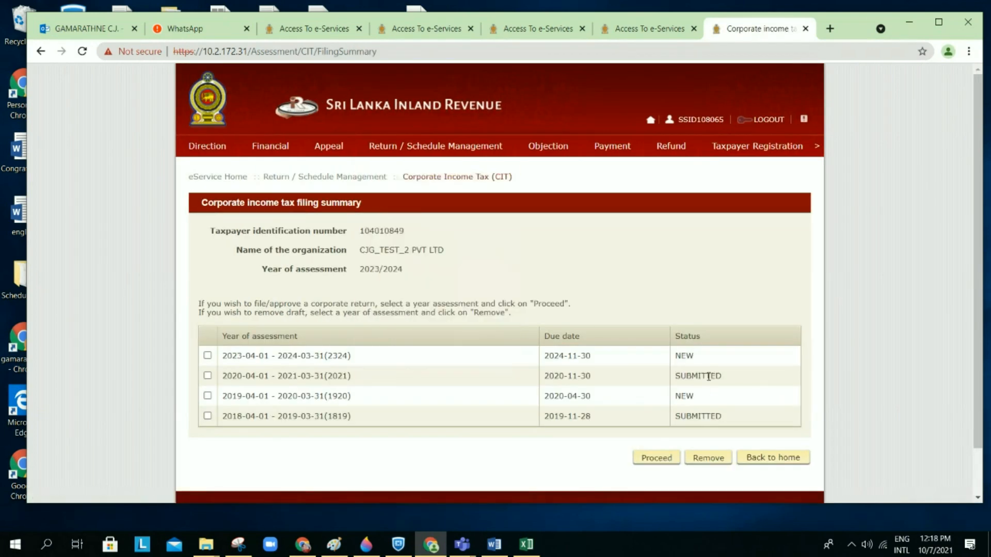
pyautogui.moveTo(731, 381); pyautogui.dragTo(668, 376)
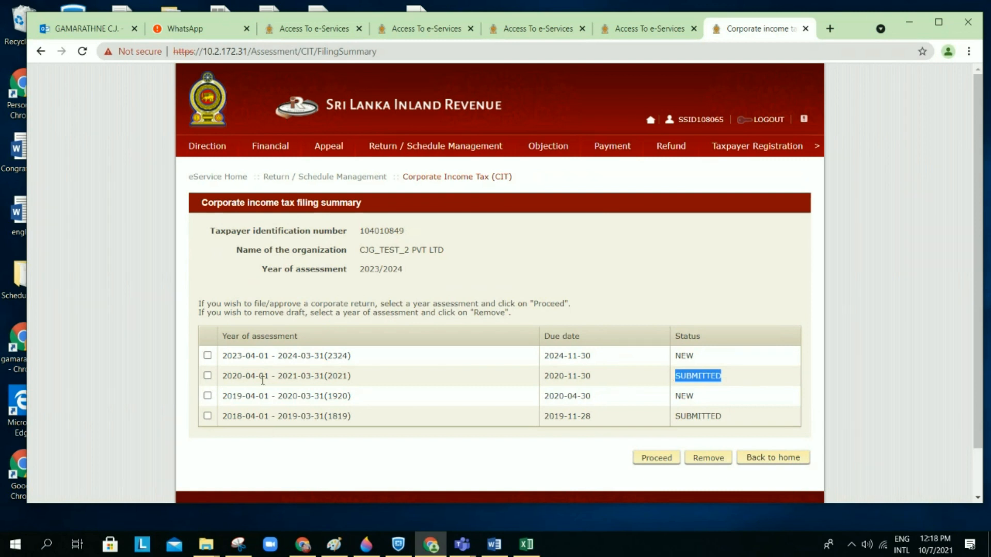
# Step: Try removing the 2020/2021 return and acknowledge the warning that submitted returns cannot be deleted
pyautogui.click(208, 376)
pyautogui.scroll(-1, 764, 294)
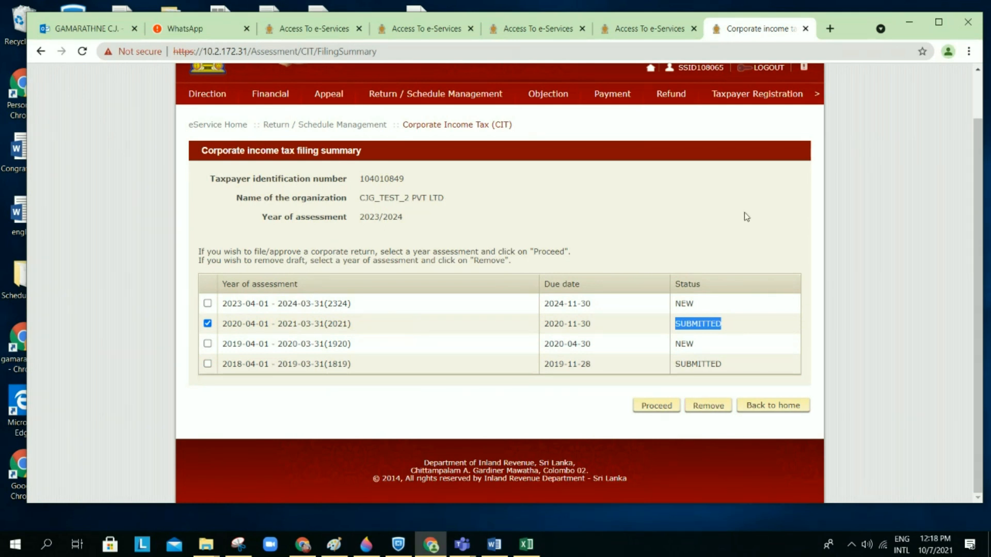
pyautogui.click(707, 407)
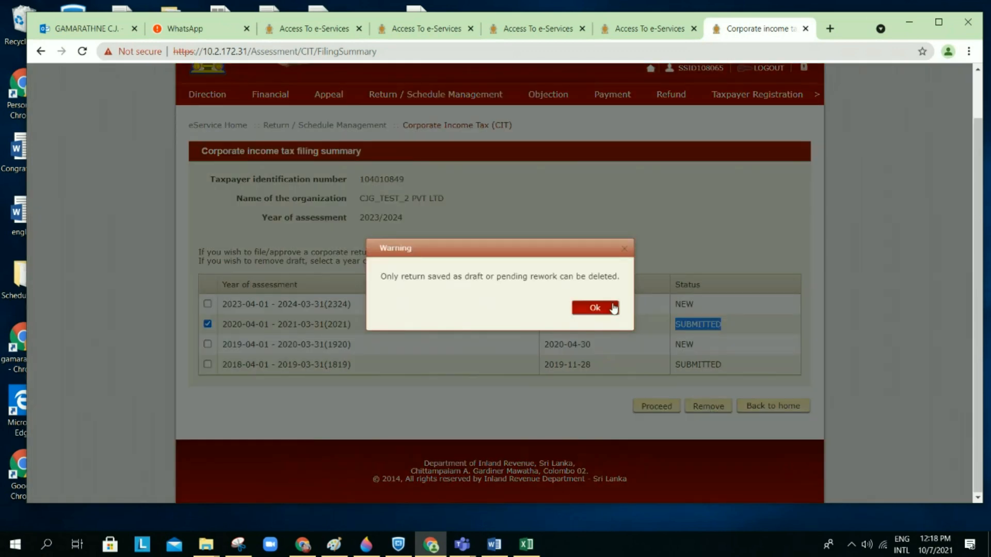
pyautogui.click(613, 308)
pyautogui.click(680, 237)
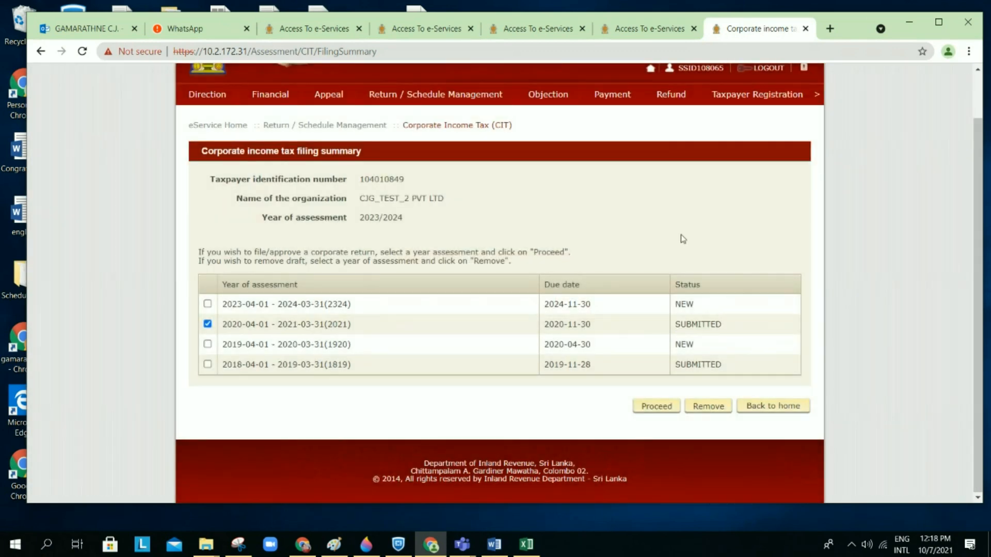